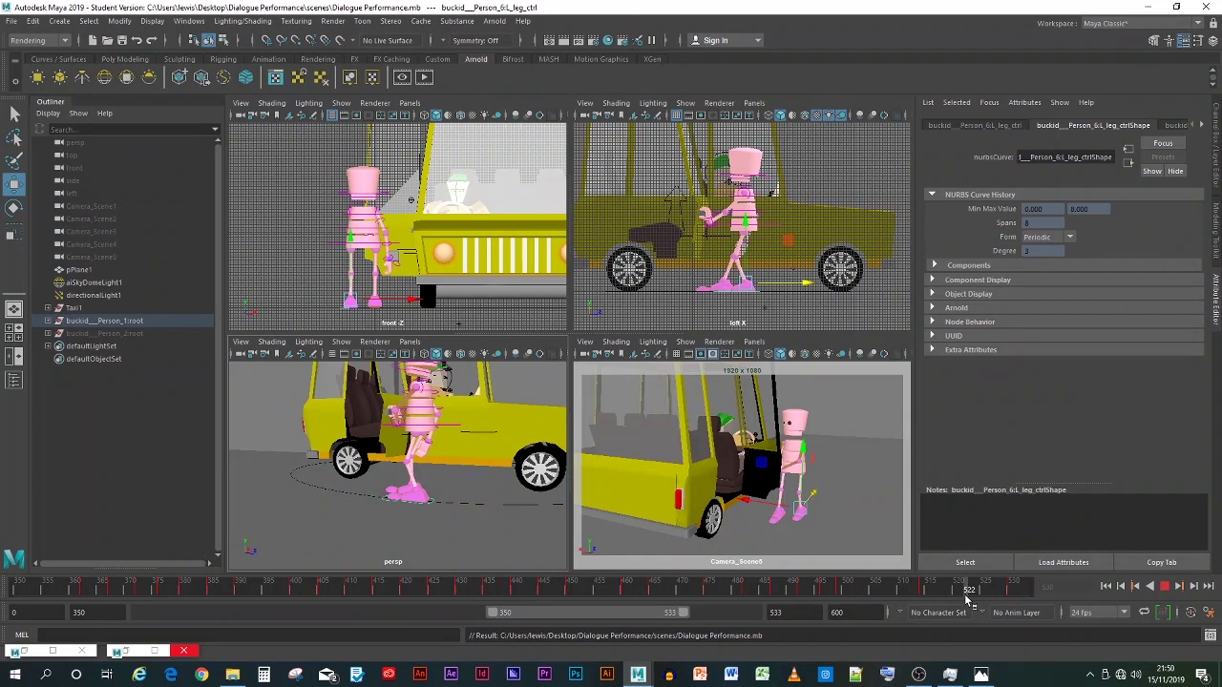
Step: Raise the pink character's left leg control at frame 522 and set a key for the mid-step pose
{"action": "mouse_move", "coordinate": [966, 599]}
{"action": "left_mouse_down"}
{"action": "mouse_move", "coordinate": [1013, 597]}
{"action": "mouse_move", "coordinate": [965, 602]}
{"action": "left_mouse_up"}
{"action": "left_click_drag", "start_coordinate": [415, 465], "coordinate": [421, 444]}
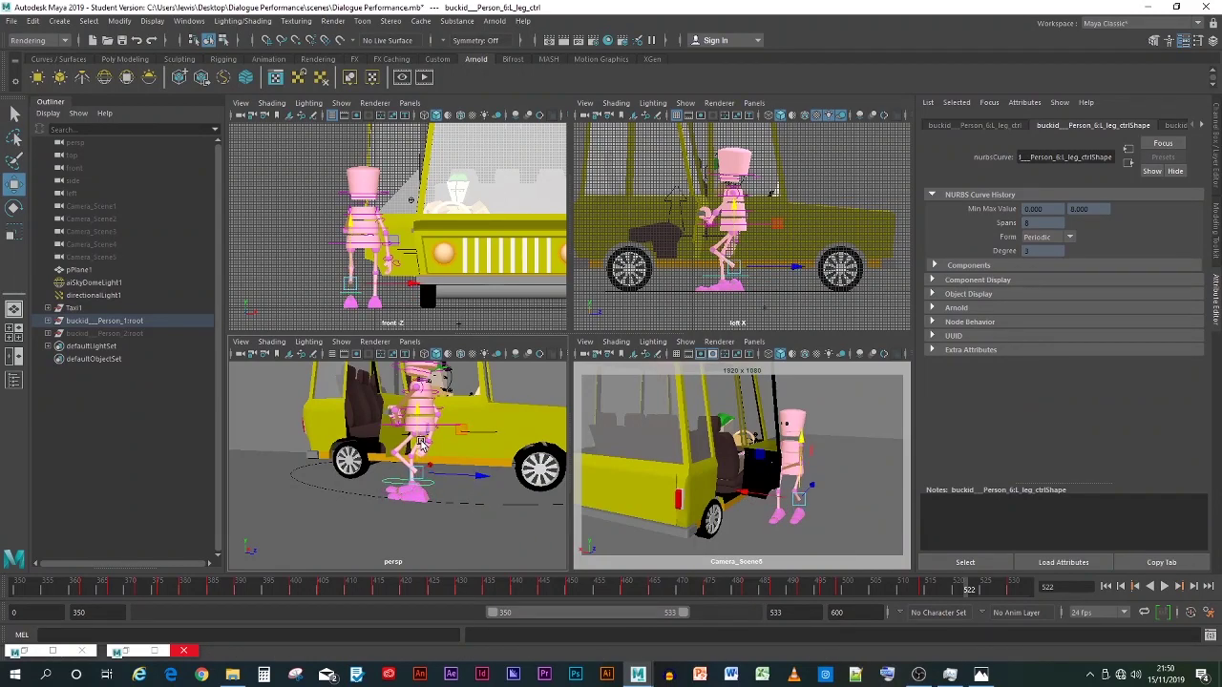
{"action": "key", "text": "alt+v"}
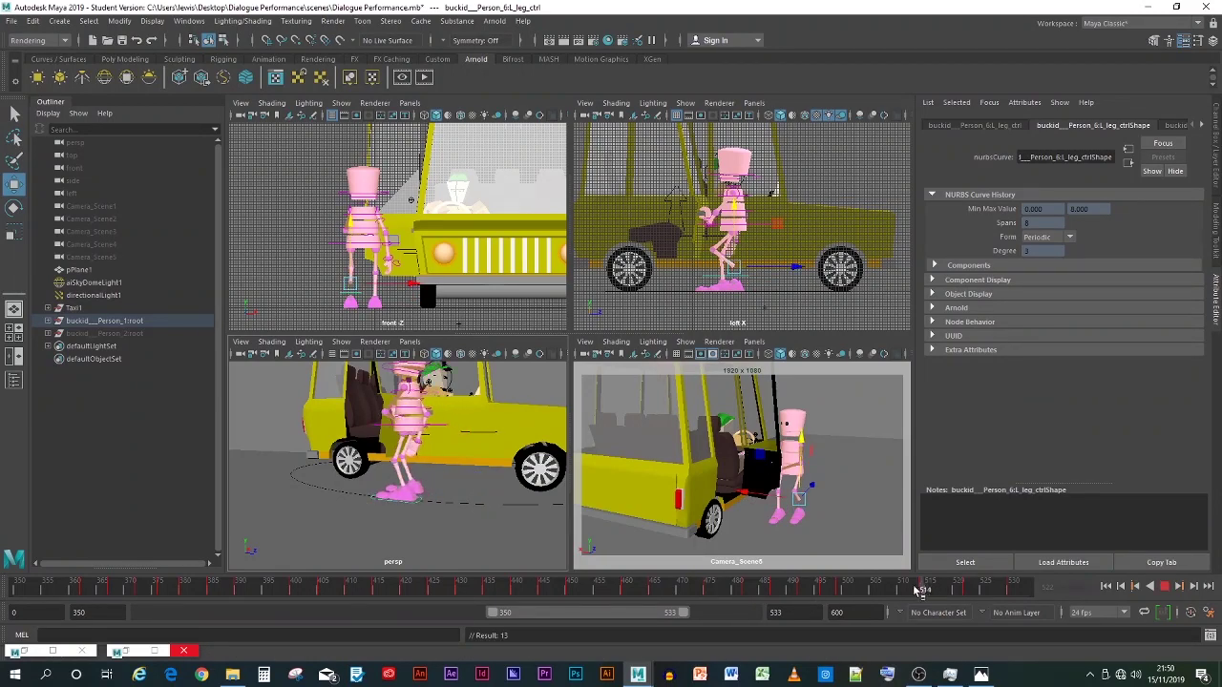
Step: Go to frame 530 and extend the end of the playback range to frame 580
{"action": "left_click", "coordinate": [1013, 589]}
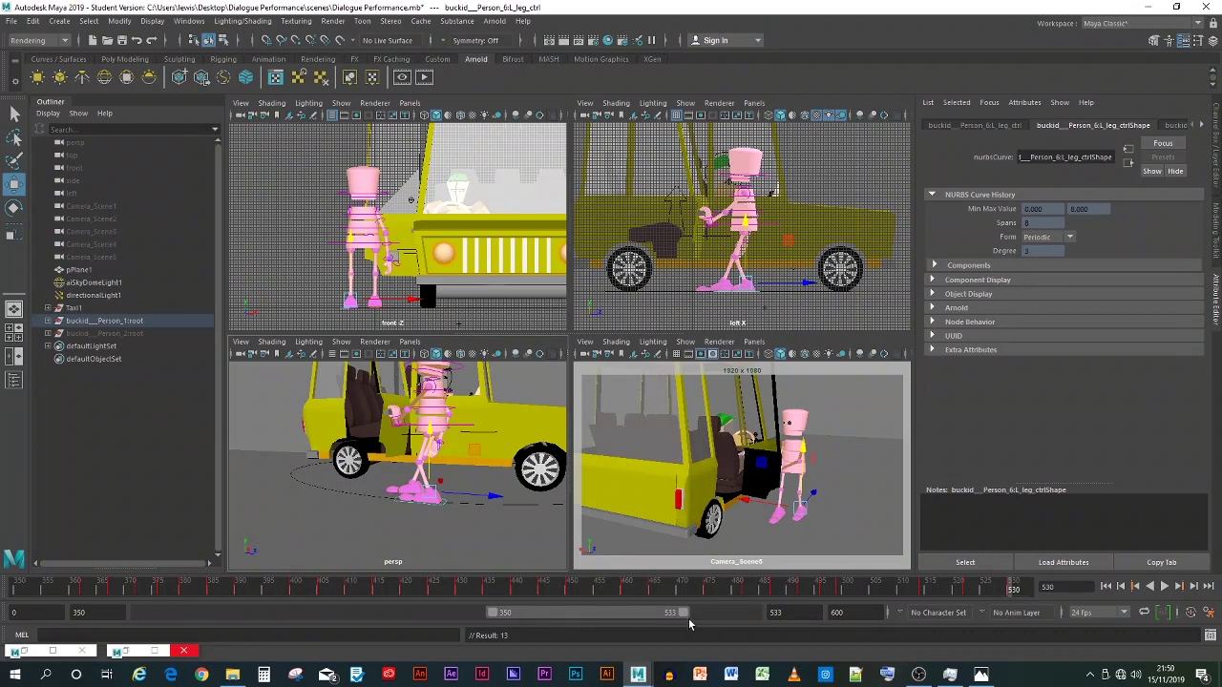
{"action": "left_click_drag", "start_coordinate": [683, 618], "coordinate": [740, 616]}
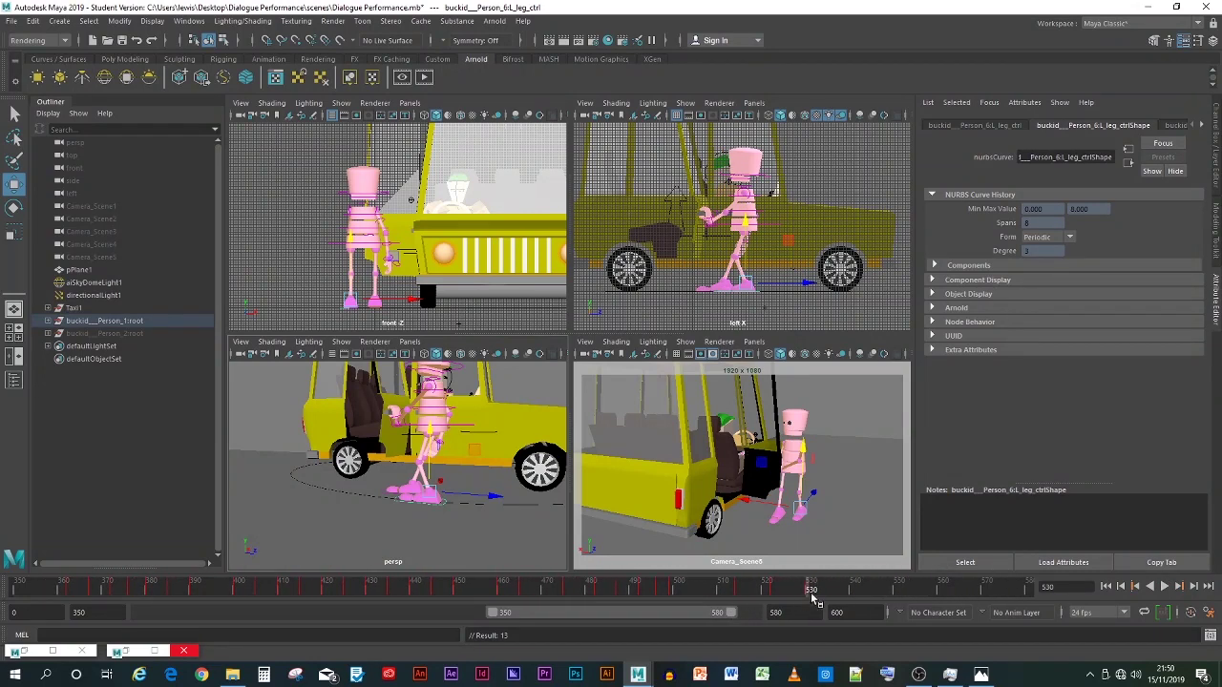
Step: Try to move the right leg control level with the left foot at frame 545 and key it, and undo the attempt
{"action": "key", "text": "alt+v"}
{"action": "left_click_drag", "start_coordinate": [830, 592], "coordinate": [878, 601]}
{"action": "left_click", "coordinate": [427, 495]}
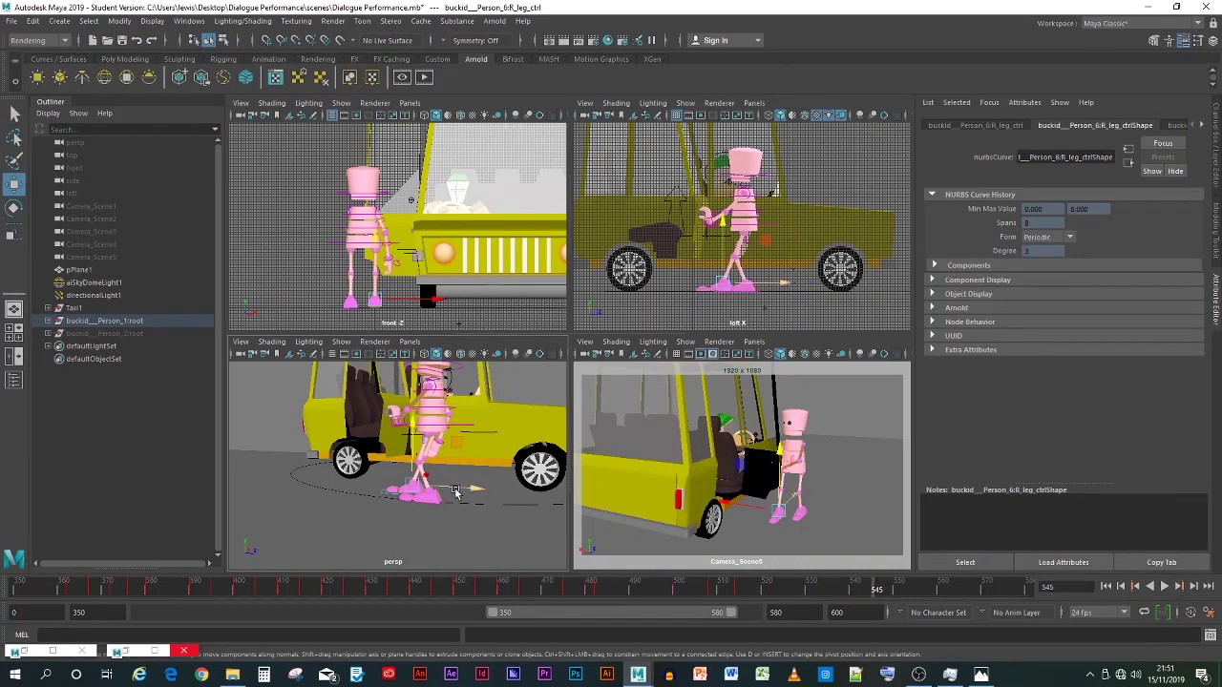
{"action": "left_click_drag", "start_coordinate": [458, 492], "coordinate": [485, 492]}
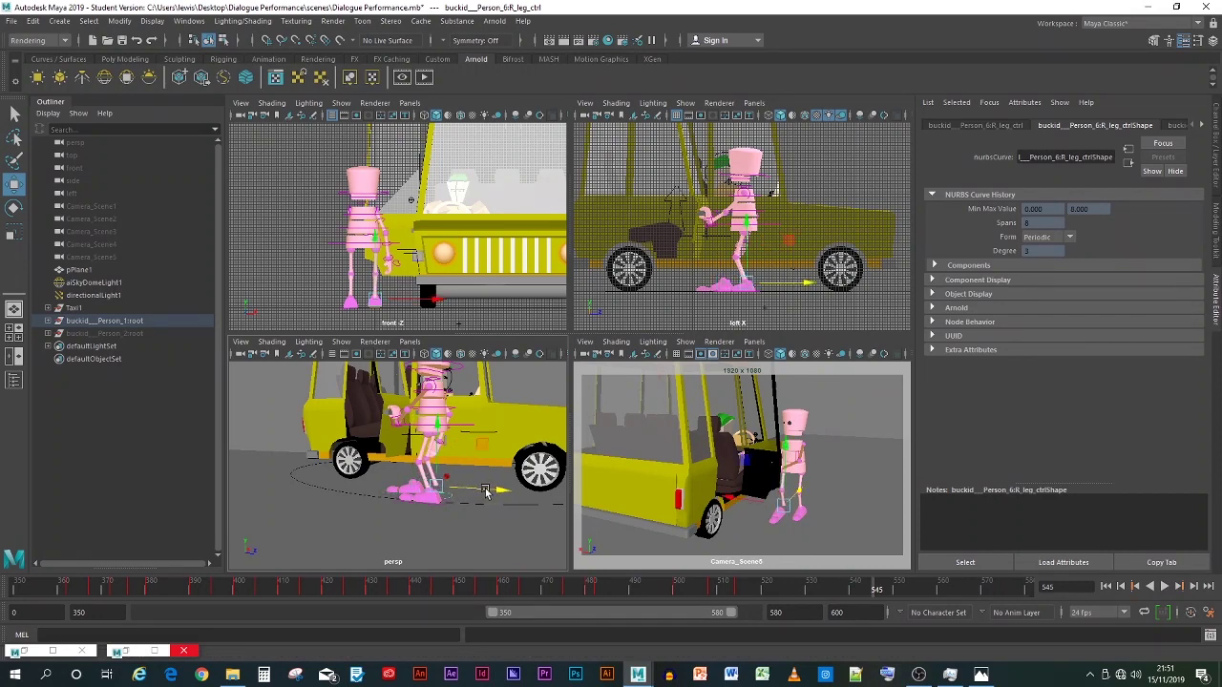
{"action": "key", "text": "s"}
{"action": "key", "text": "ctrl+z"}
{"action": "key", "text": "ctrl+z"}
{"action": "key", "text": "ctrl+z"}
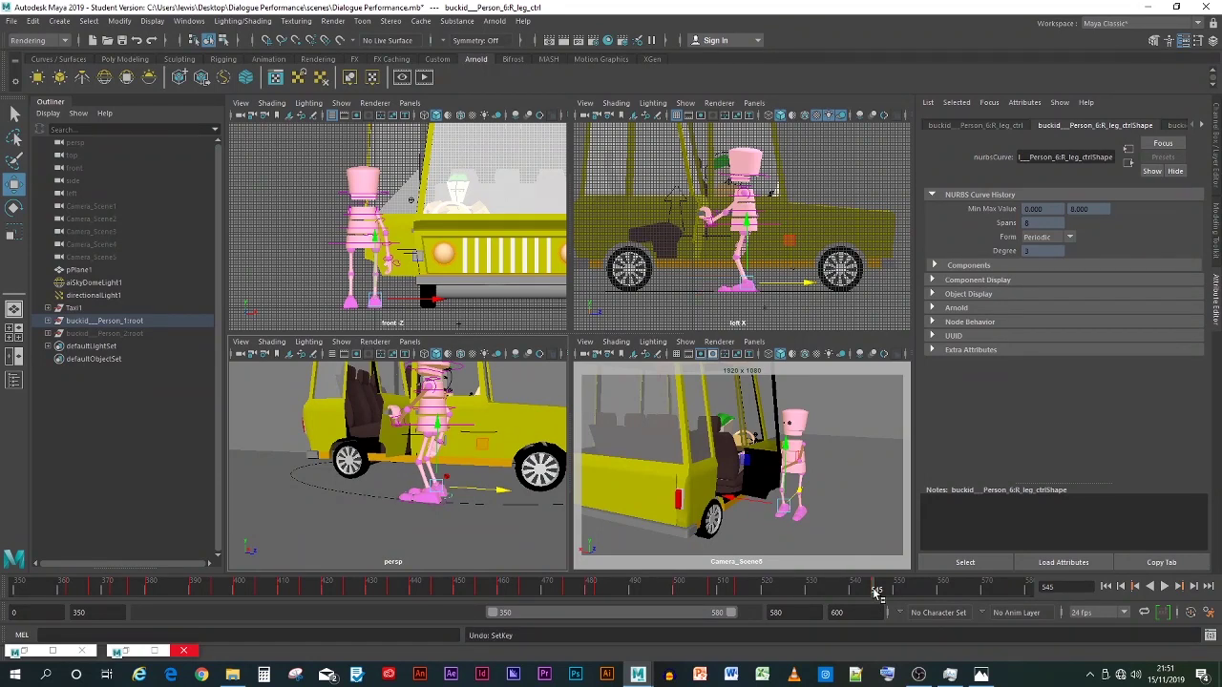
Step: Key the right leg control in its current position at frame 530
{"action": "left_click_drag", "start_coordinate": [877, 593], "coordinate": [809, 590]}
{"action": "left_click", "coordinate": [391, 495]}
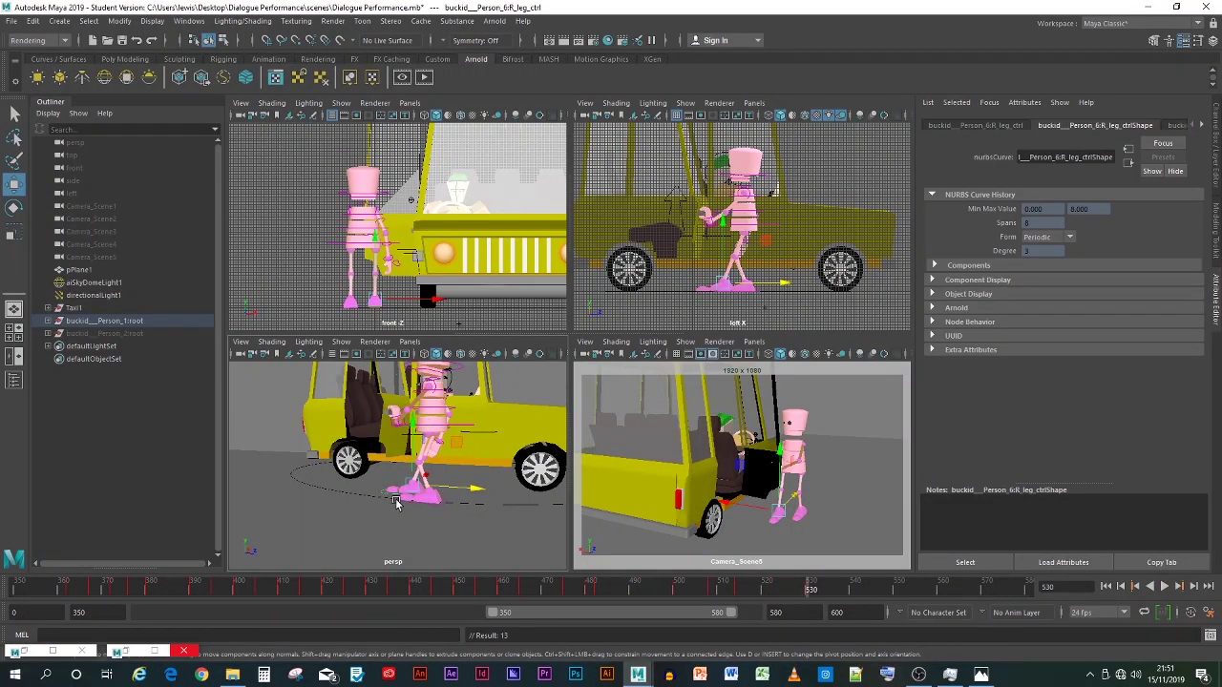
{"action": "key", "text": "alt+v"}
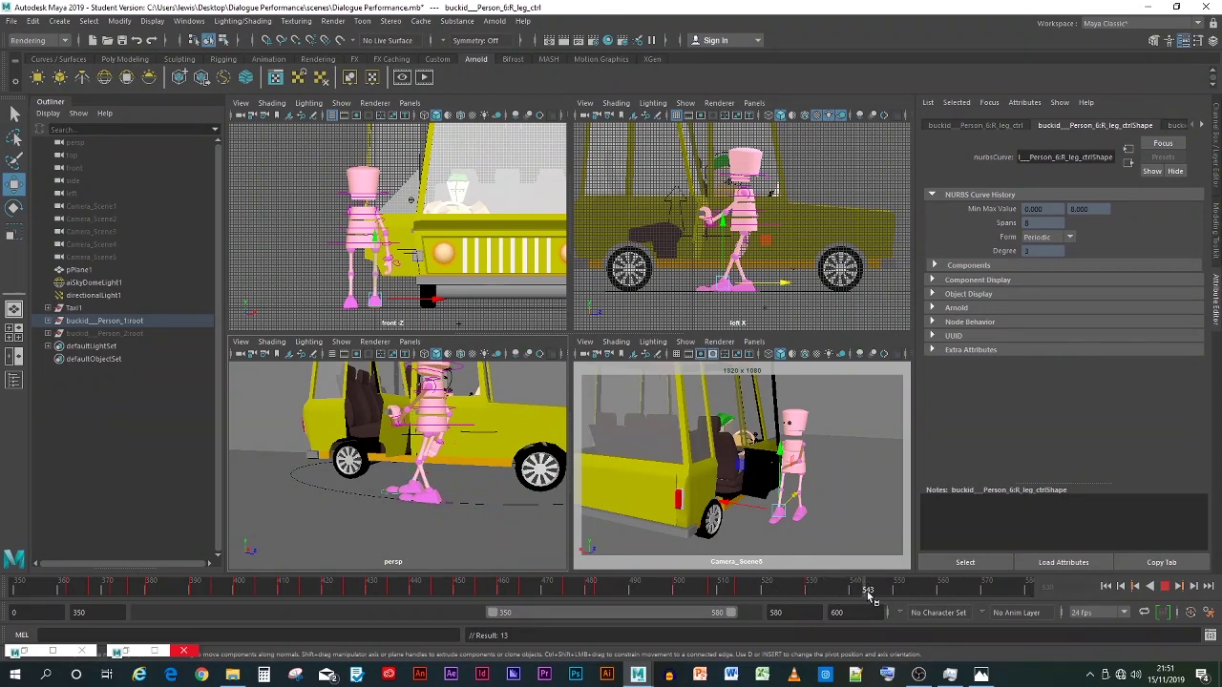
{"action": "key", "text": "alt+v"}
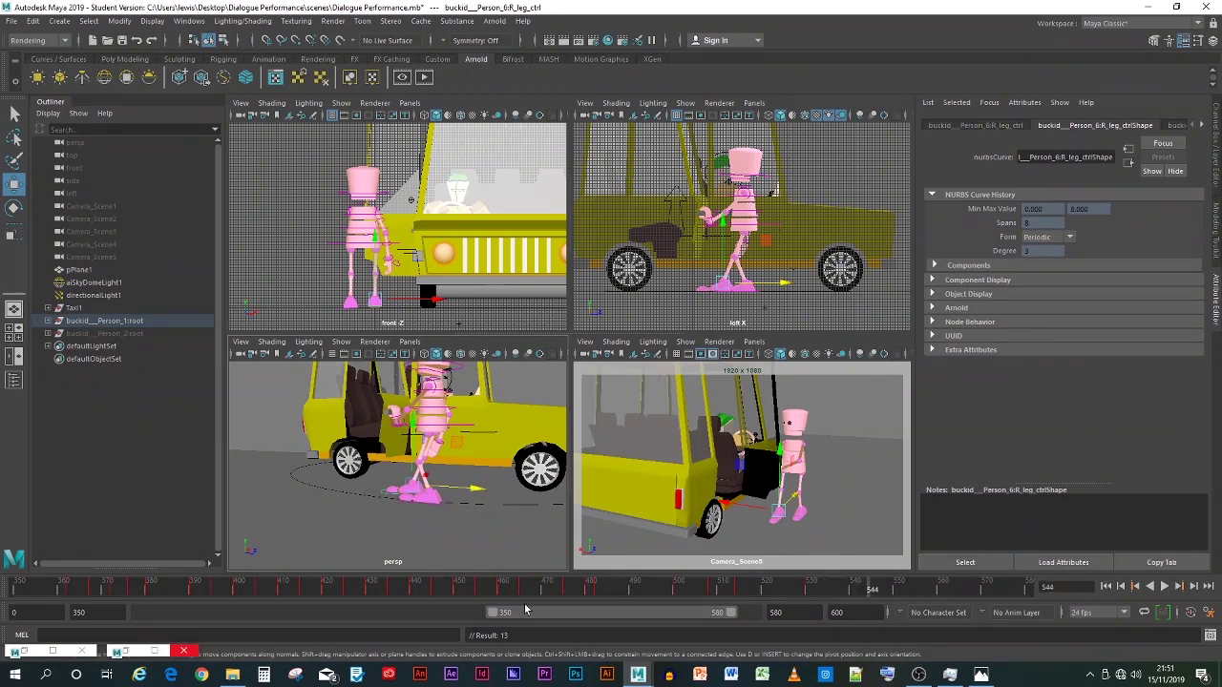
Step: Start the playback range at frame 484, then move the right leg control level with the left foot at frame 543 and key it
{"action": "left_click_drag", "start_coordinate": [492, 616], "coordinate": [639, 616]}
{"action": "key", "text": "alt+v"}
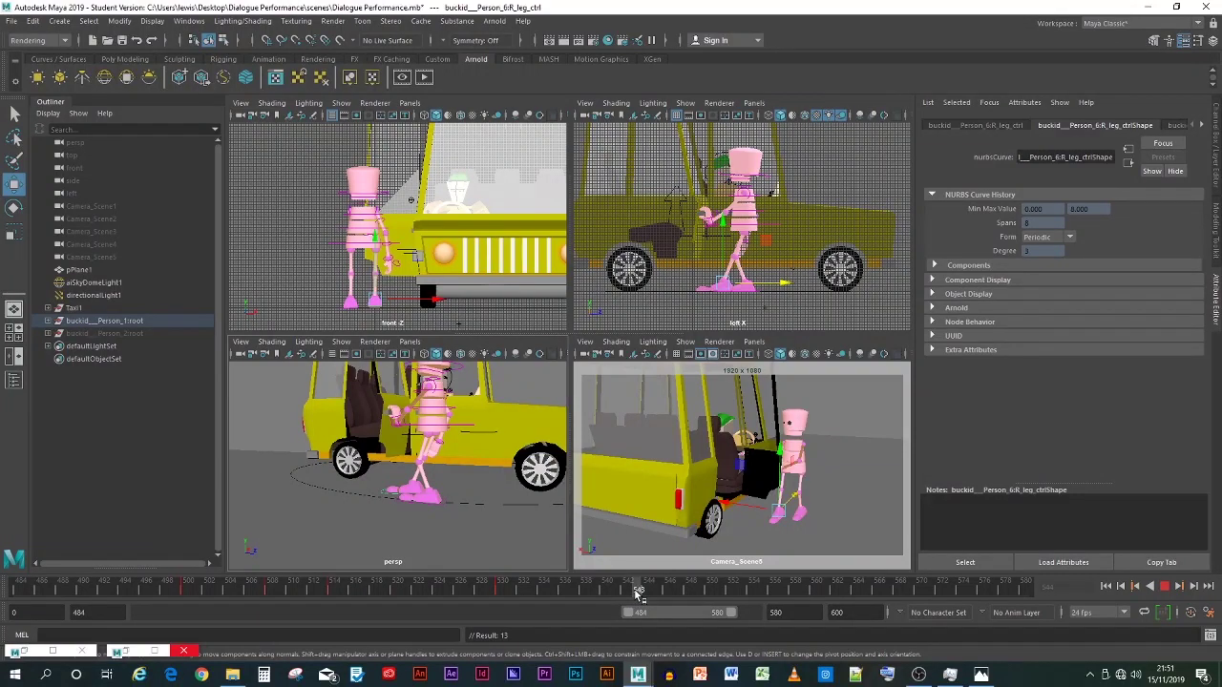
{"action": "key", "text": "alt+v"}
{"action": "left_click_drag", "start_coordinate": [469, 493], "coordinate": [497, 493]}
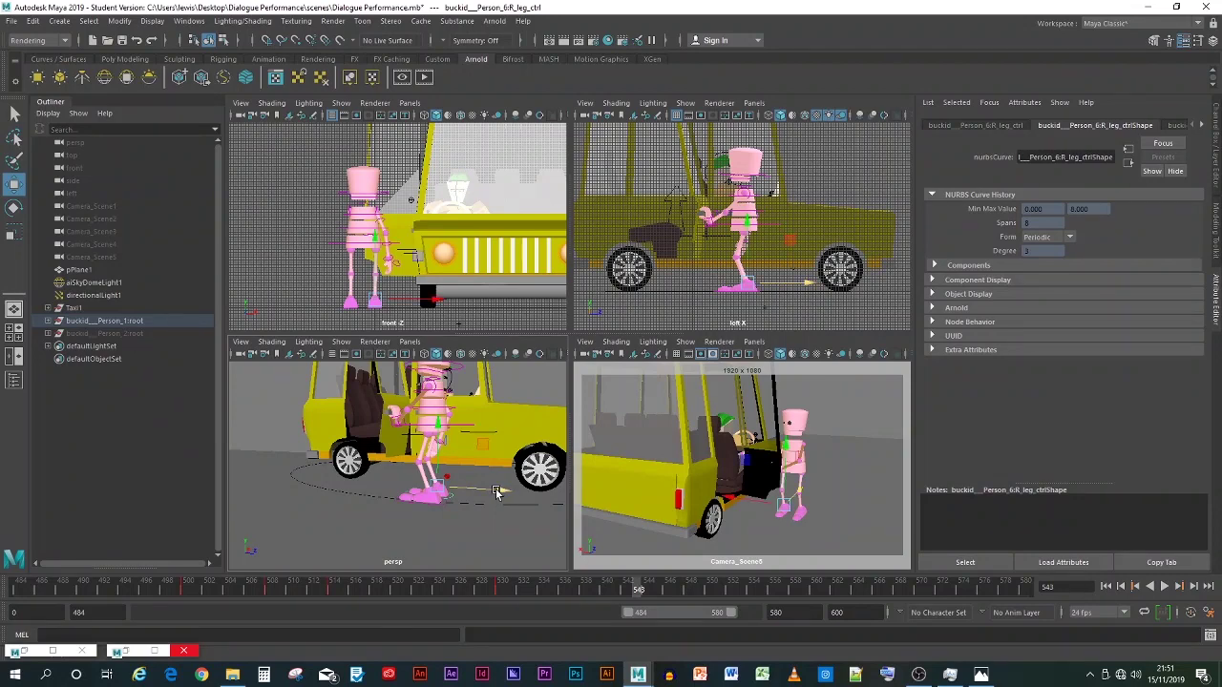
{"action": "scroll", "coordinate": [407, 506], "scroll_direction": "up", "scroll_amount": 3}
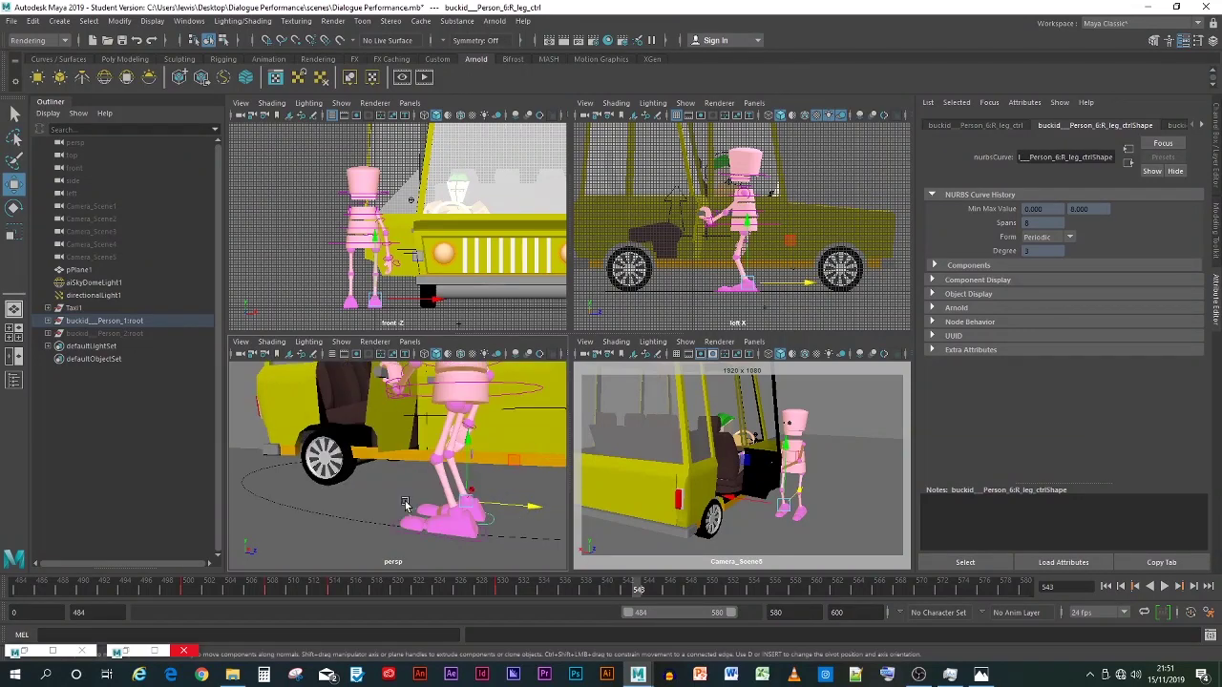
{"action": "left_click_drag", "start_coordinate": [408, 506], "coordinate": [464, 518], "text": "alt"}
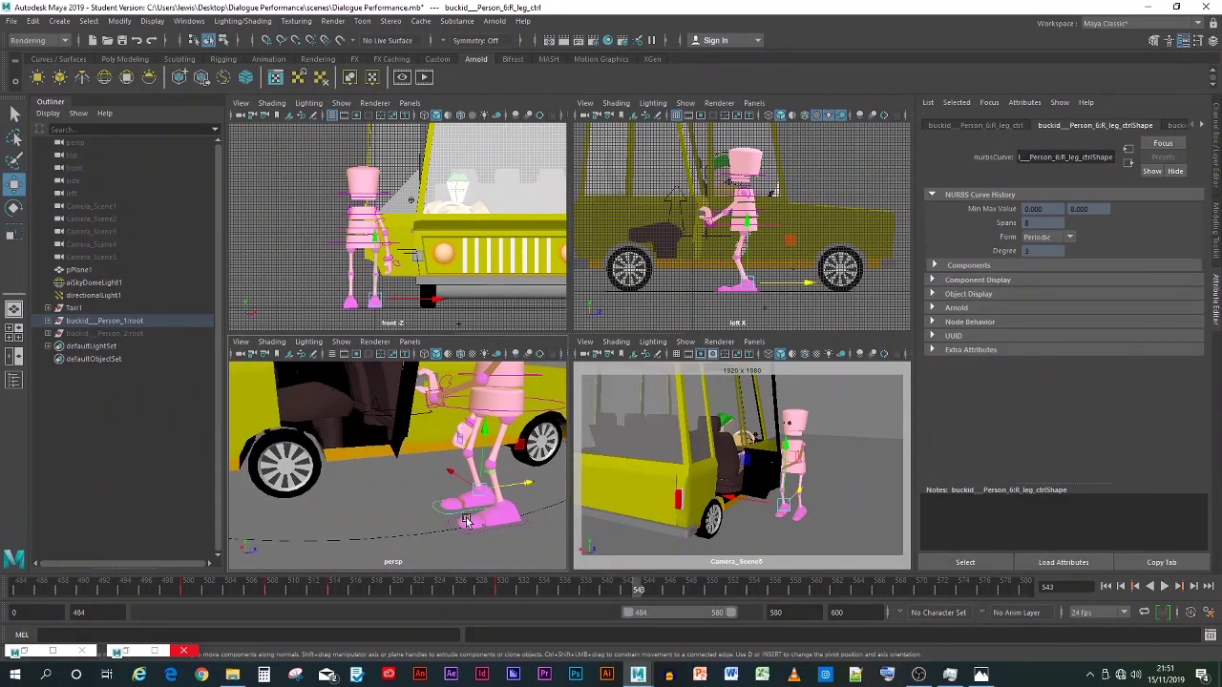
{"action": "key", "text": "s"}
Step: Raise the right leg control off the ground at frame 536 and key the lifted pose
{"action": "left_click_drag", "start_coordinate": [640, 592], "coordinate": [564, 590]}
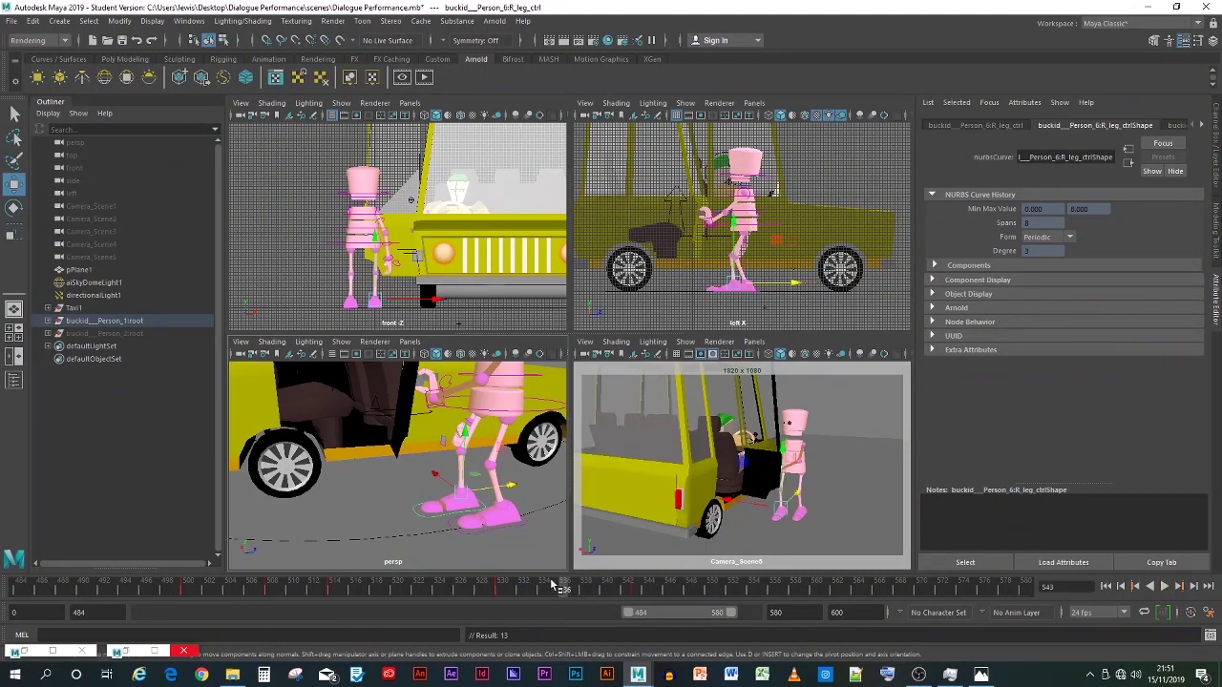
{"action": "left_click_drag", "start_coordinate": [472, 469], "coordinate": [444, 441]}
{"action": "key", "text": "s"}
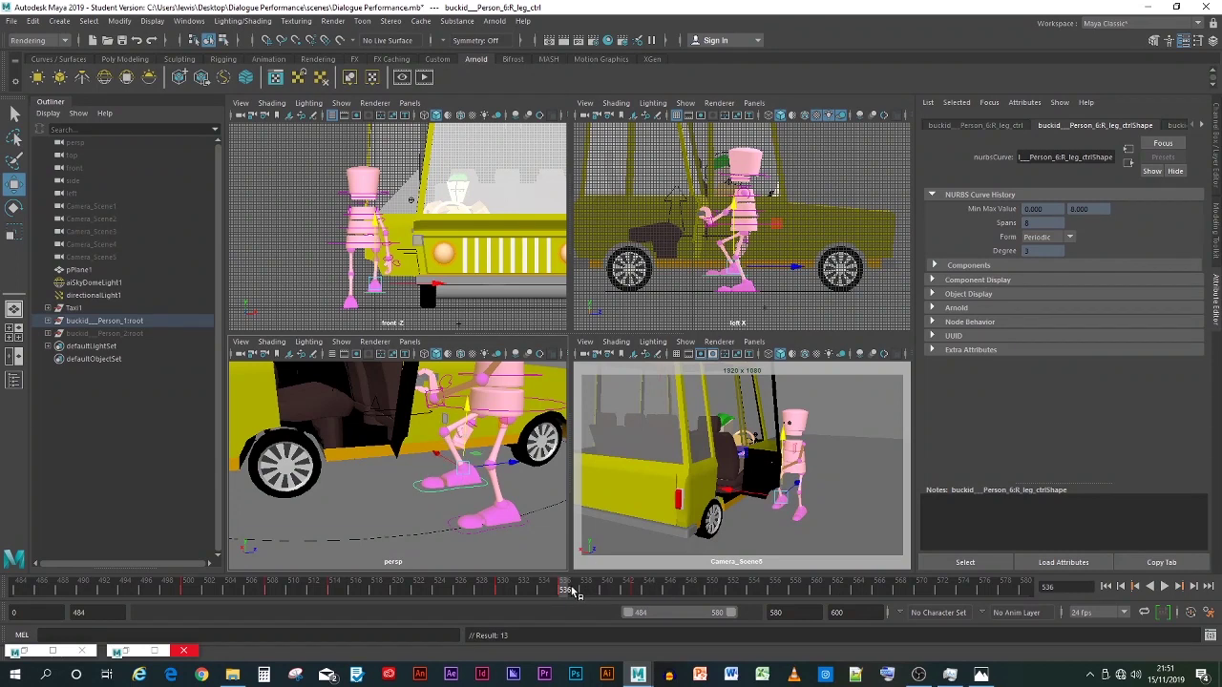
Step: Return to frame 543 and save the scene, accepting the student version notice
{"action": "left_click_drag", "start_coordinate": [570, 591], "coordinate": [641, 595]}
{"action": "key", "text": "ctrl+s"}
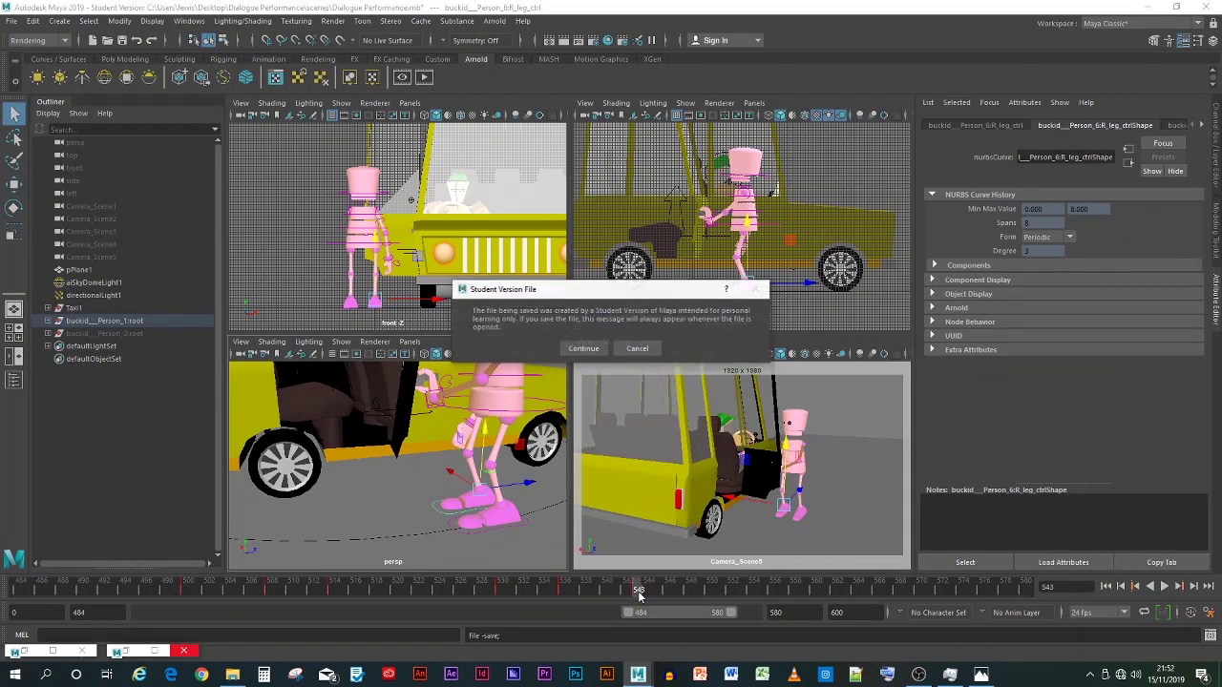
{"action": "left_click", "coordinate": [576, 347]}
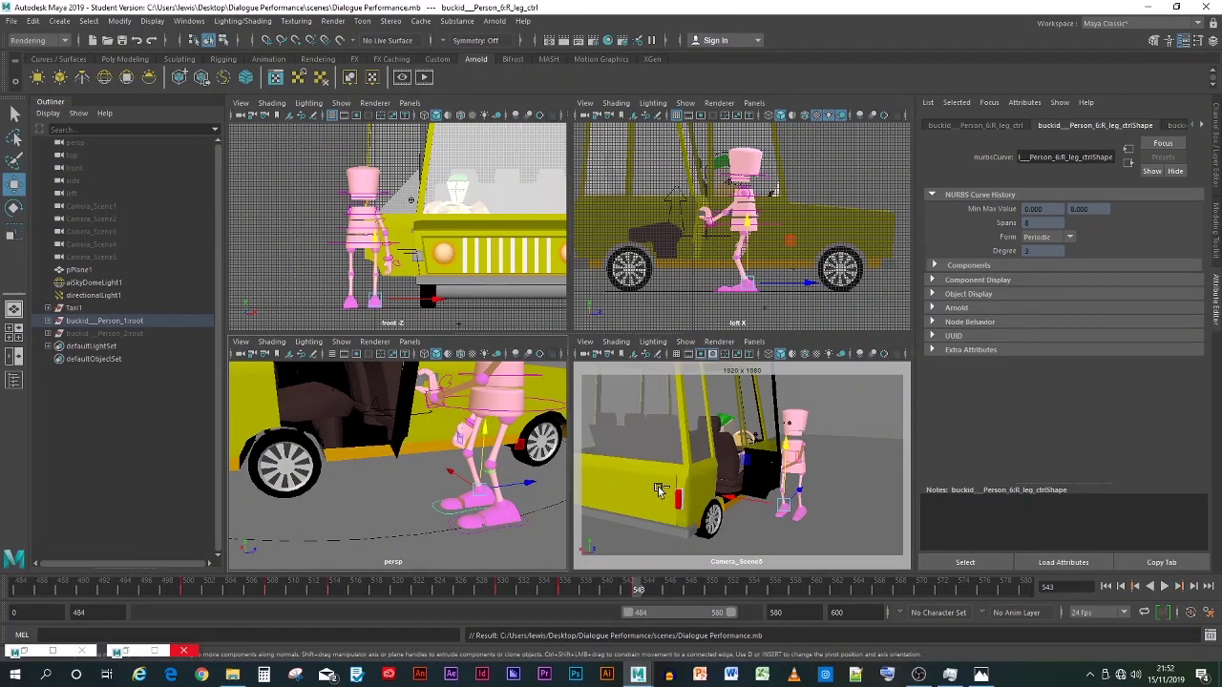
Step: Widen the playback range to frames 364–600 and scrub through the character's movement, stopping at frame 465
{"action": "mouse_move", "coordinate": [635, 600]}
{"action": "left_mouse_down"}
{"action": "mouse_move", "coordinate": [84, 589]}
{"action": "mouse_move", "coordinate": [57, 590]}
{"action": "mouse_move", "coordinate": [176, 614]}
{"action": "mouse_move", "coordinate": [39, 616]}
{"action": "mouse_move", "coordinate": [361, 642]}
{"action": "mouse_move", "coordinate": [54, 584]}
{"action": "mouse_move", "coordinate": [11, 588]}
{"action": "mouse_move", "coordinate": [202, 599]}
{"action": "left_mouse_up"}
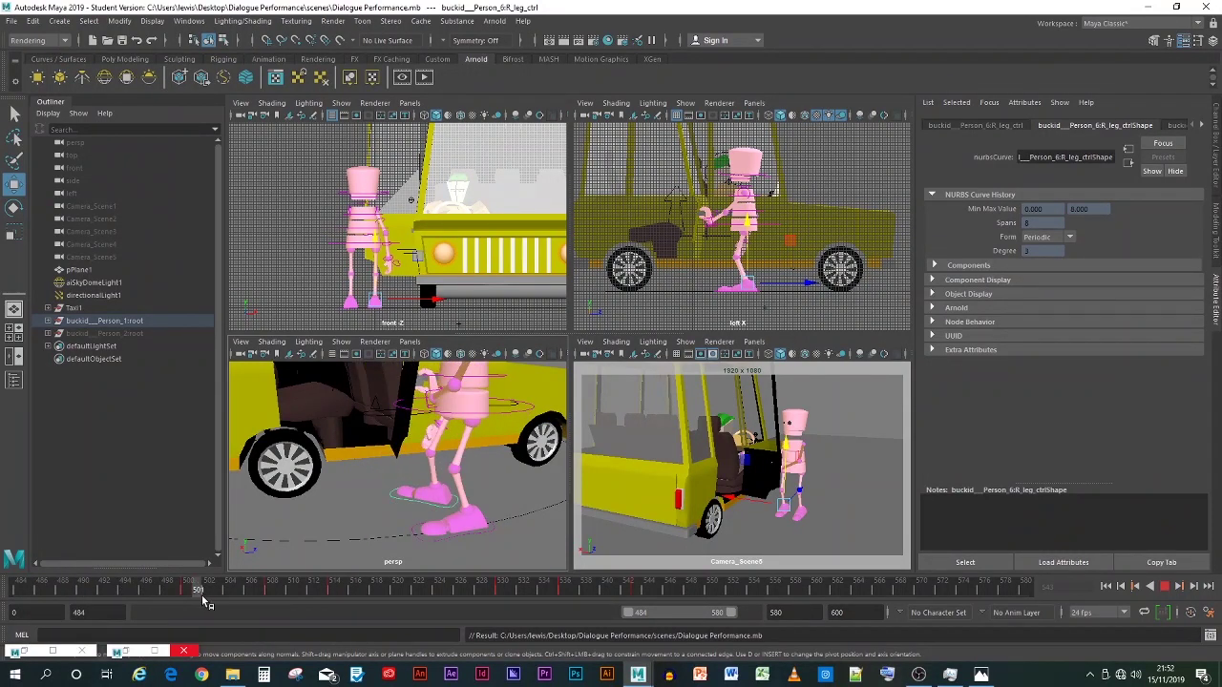
{"action": "left_click_drag", "start_coordinate": [338, 601], "coordinate": [346, 596]}
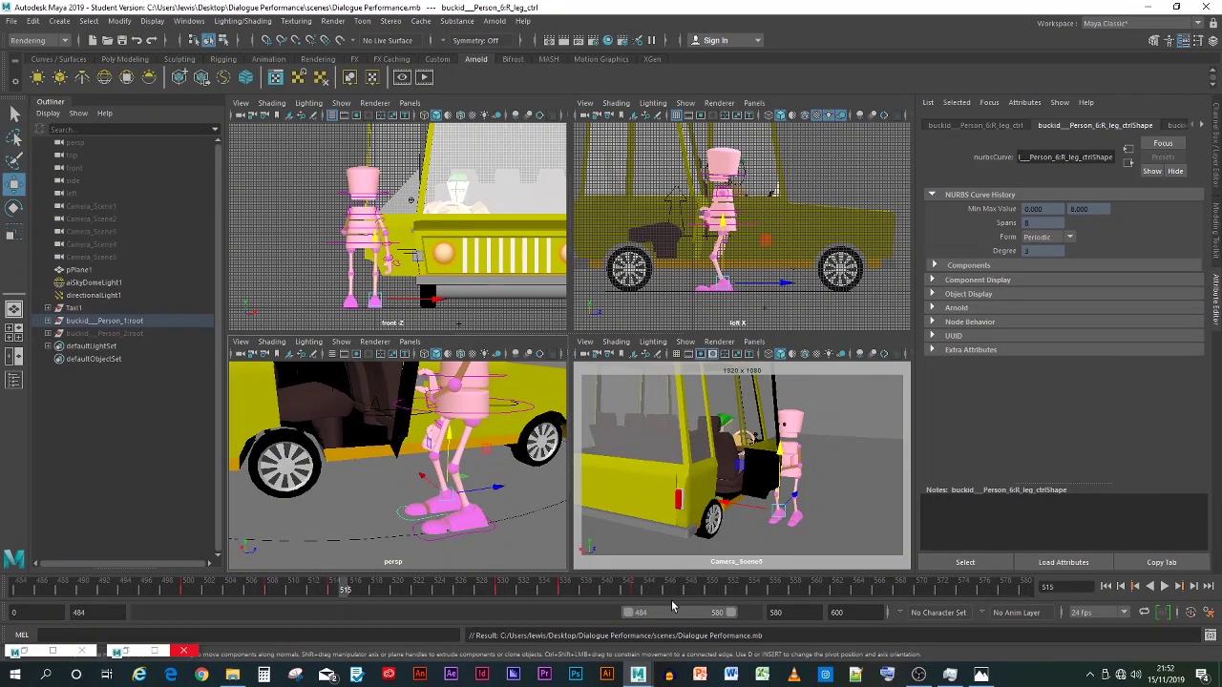
{"action": "left_click_drag", "start_coordinate": [633, 614], "coordinate": [598, 614]}
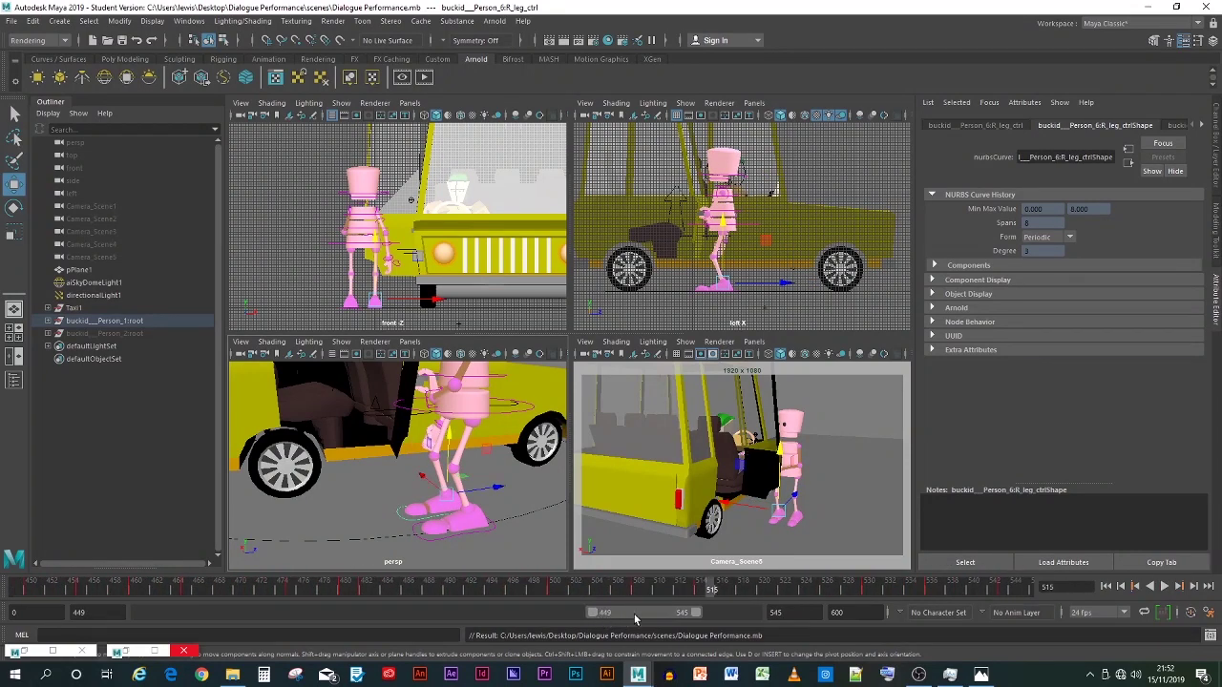
{"action": "left_click_drag", "start_coordinate": [695, 613], "coordinate": [753, 612]}
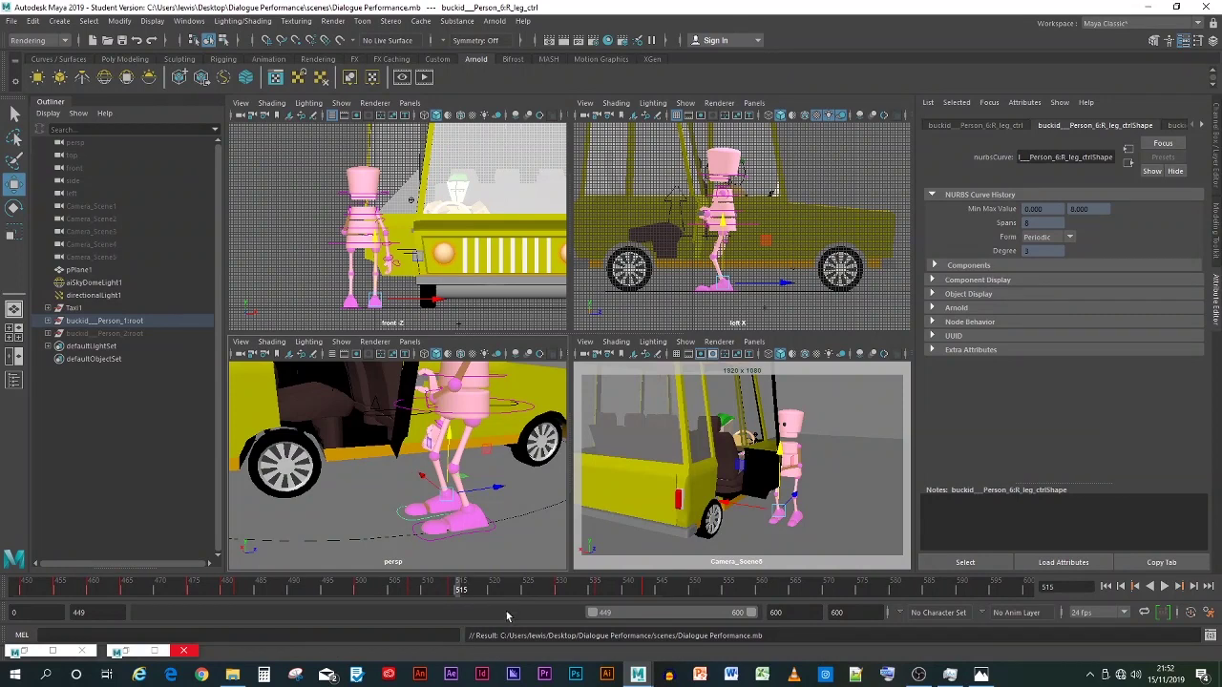
{"action": "left_click_drag", "start_coordinate": [591, 614], "coordinate": [506, 611]}
{"action": "key", "text": "alt+v"}
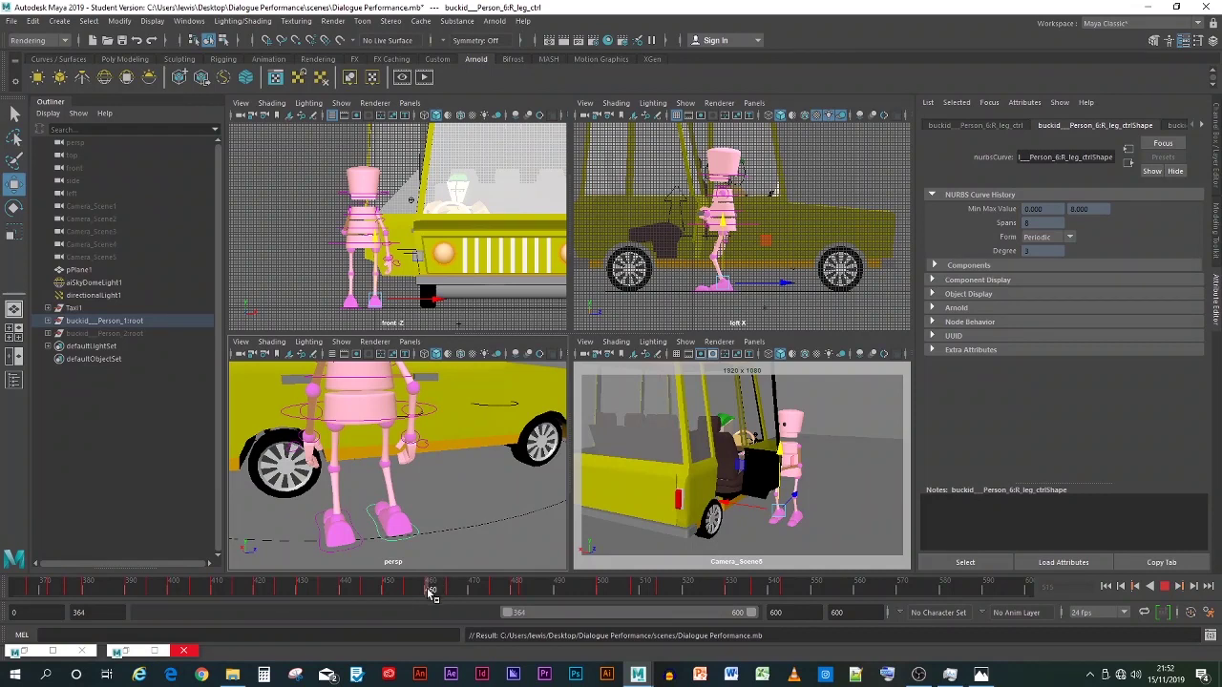
{"action": "mouse_move", "coordinate": [431, 593]}
{"action": "left_mouse_down"}
{"action": "mouse_move", "coordinate": [476, 597]}
{"action": "mouse_move", "coordinate": [454, 596]}
{"action": "left_mouse_up"}
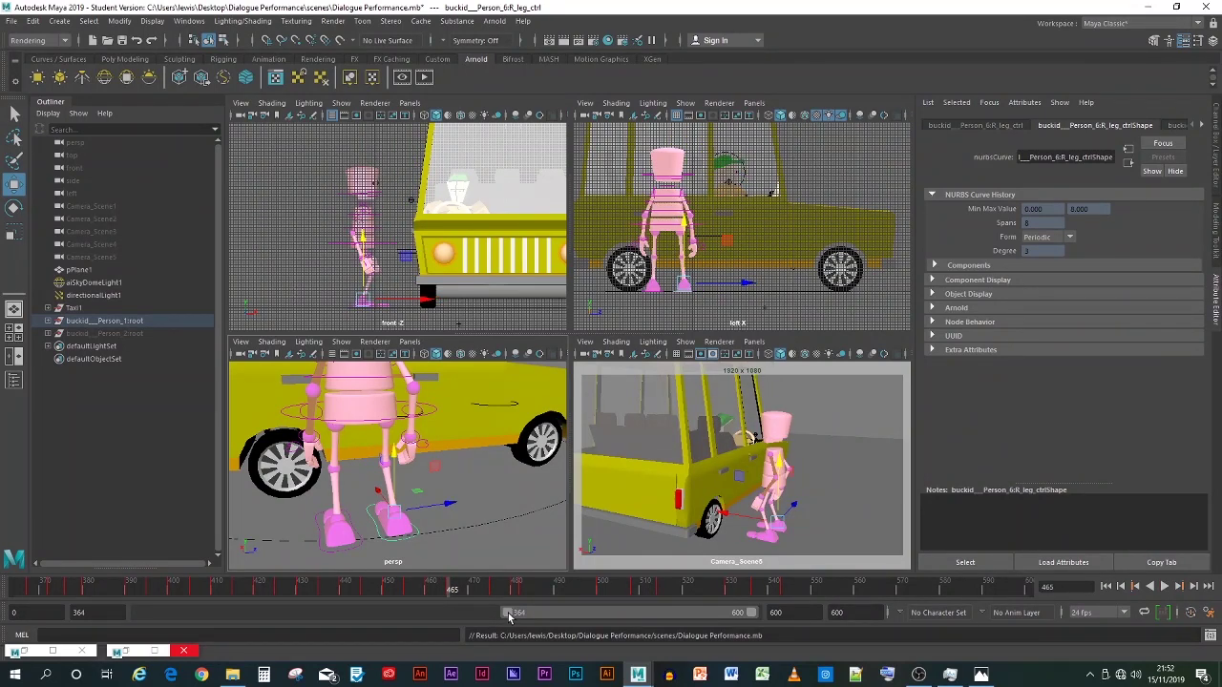
Step: Start the playback range at frame 465 and play the animation through to review the steps
{"action": "left_click_drag", "start_coordinate": [509, 617], "coordinate": [613, 624]}
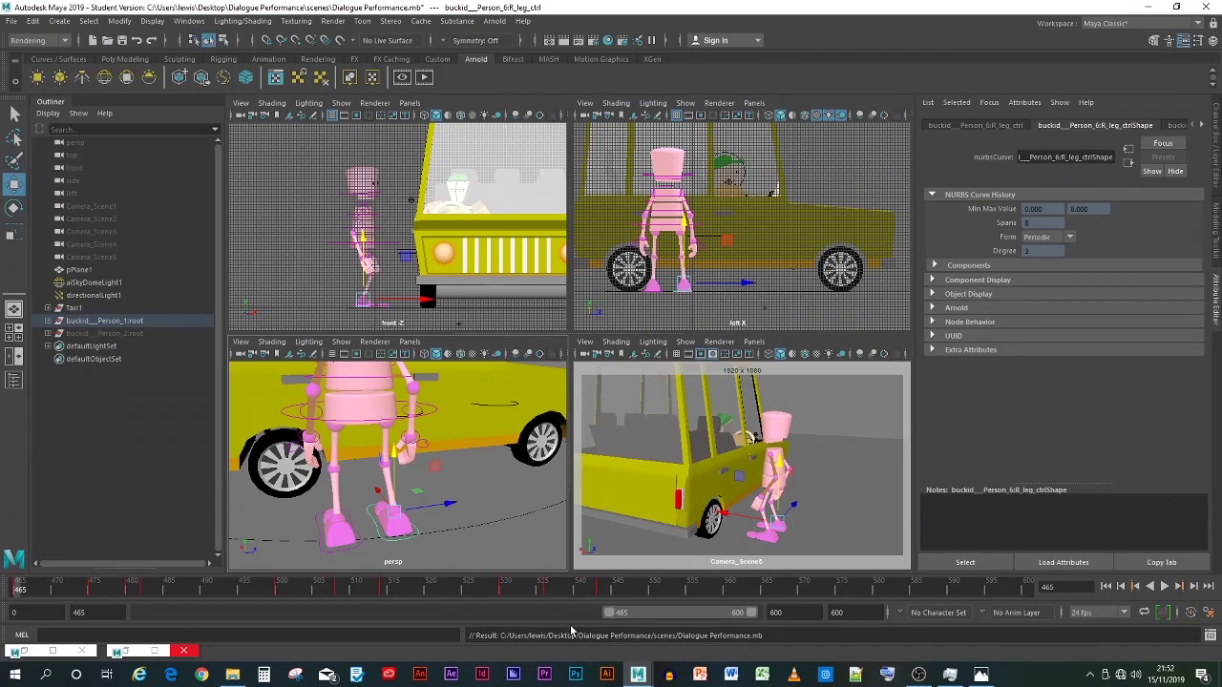
{"action": "left_click", "coordinate": [1165, 588]}
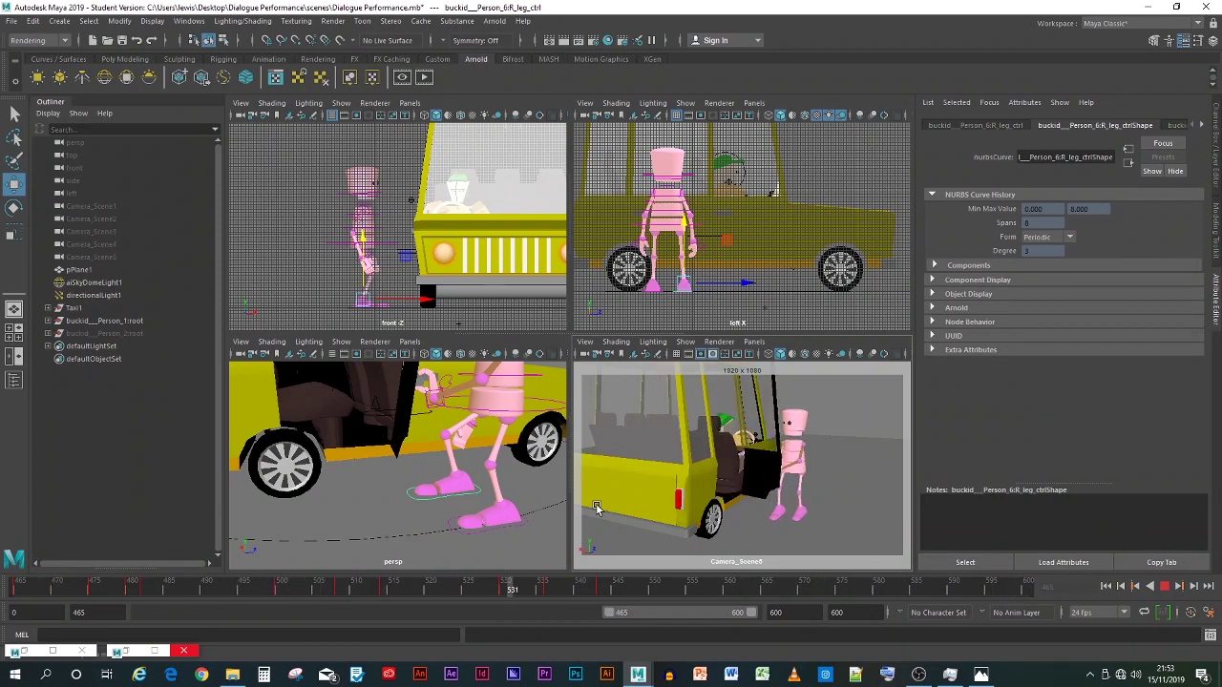
{"action": "left_click", "coordinate": [1165, 589]}
Step: Stop playback, move to frame 492 and select the character's left leg control
{"action": "key", "text": "alt+v"}
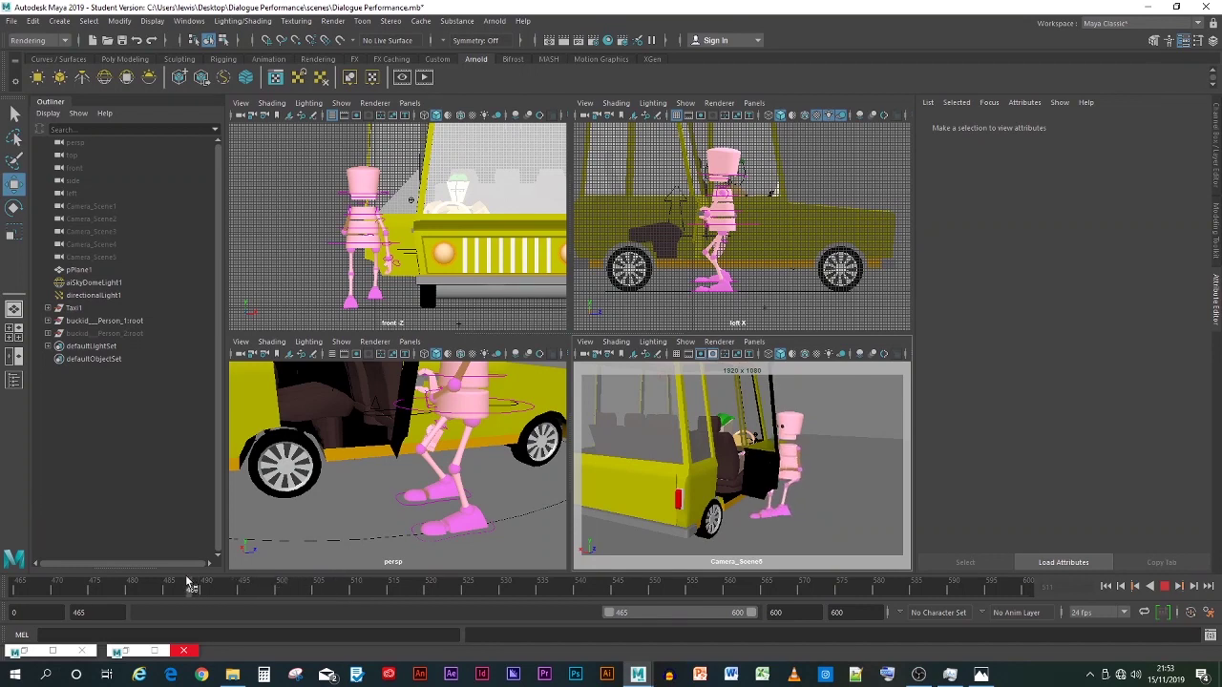
{"action": "left_click_drag", "start_coordinate": [208, 576], "coordinate": [217, 577]}
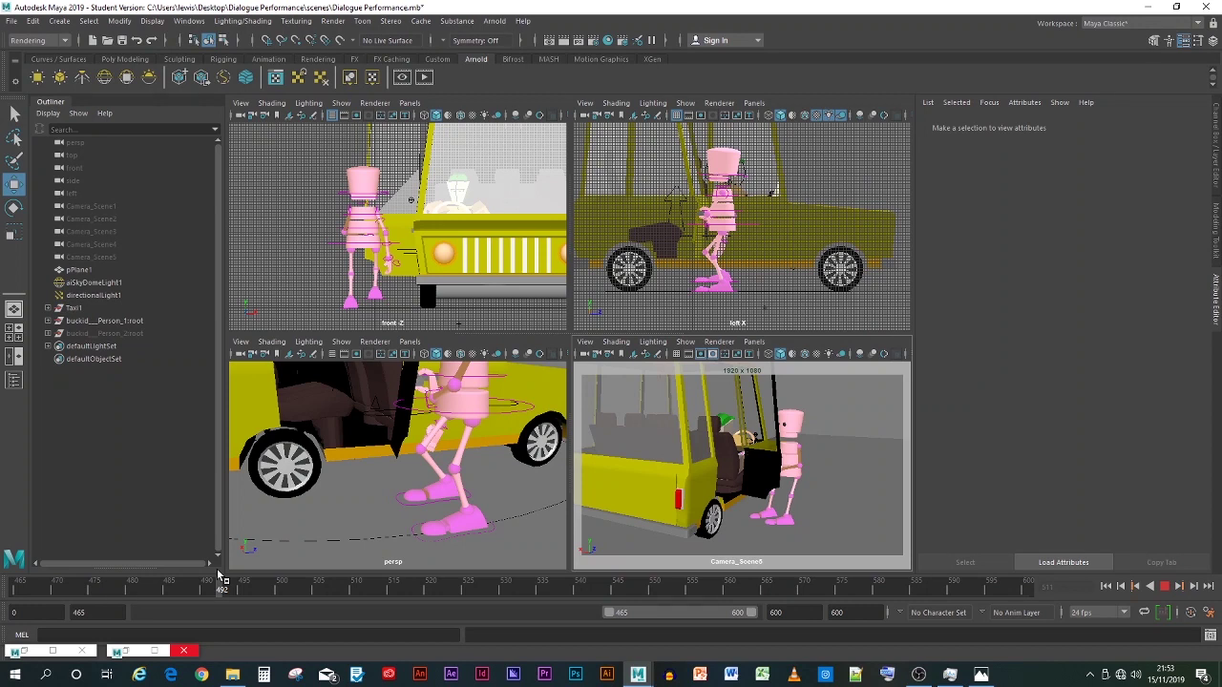
{"action": "key", "text": "alt+v"}
{"action": "left_click", "coordinate": [414, 528]}
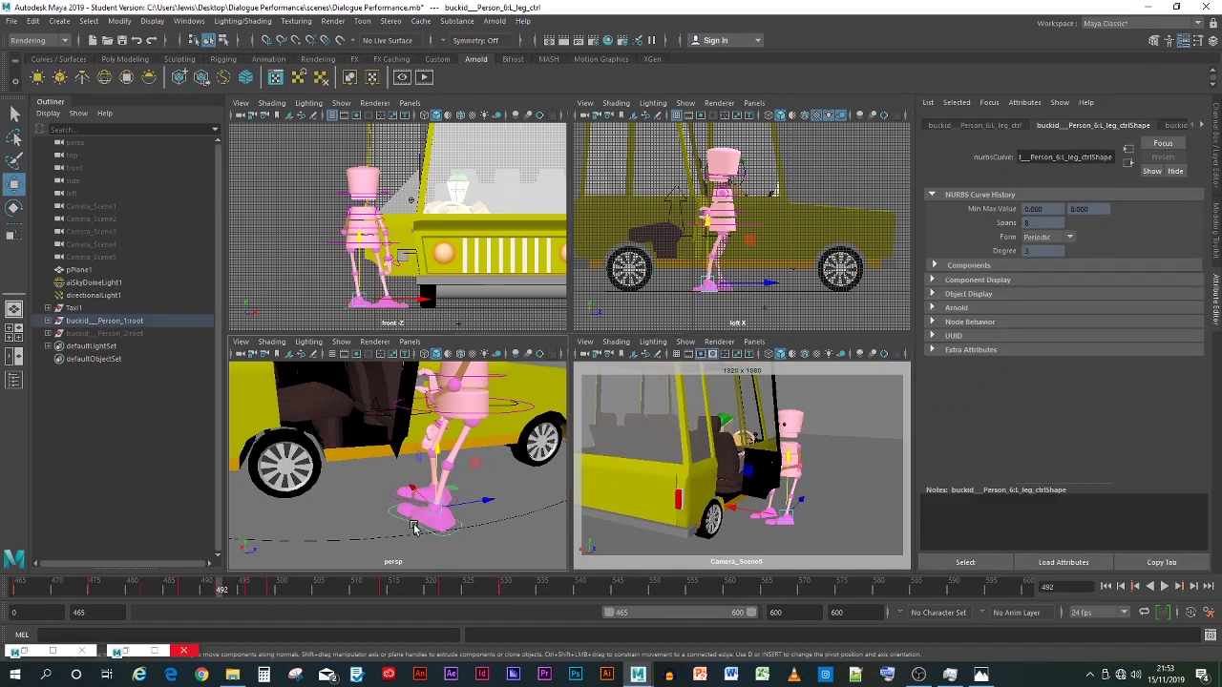
Step: Try to shift the left leg control's keys around frames 498–502 forward on the timeline, and undo the attempt
{"action": "key", "text": "alt+v"}
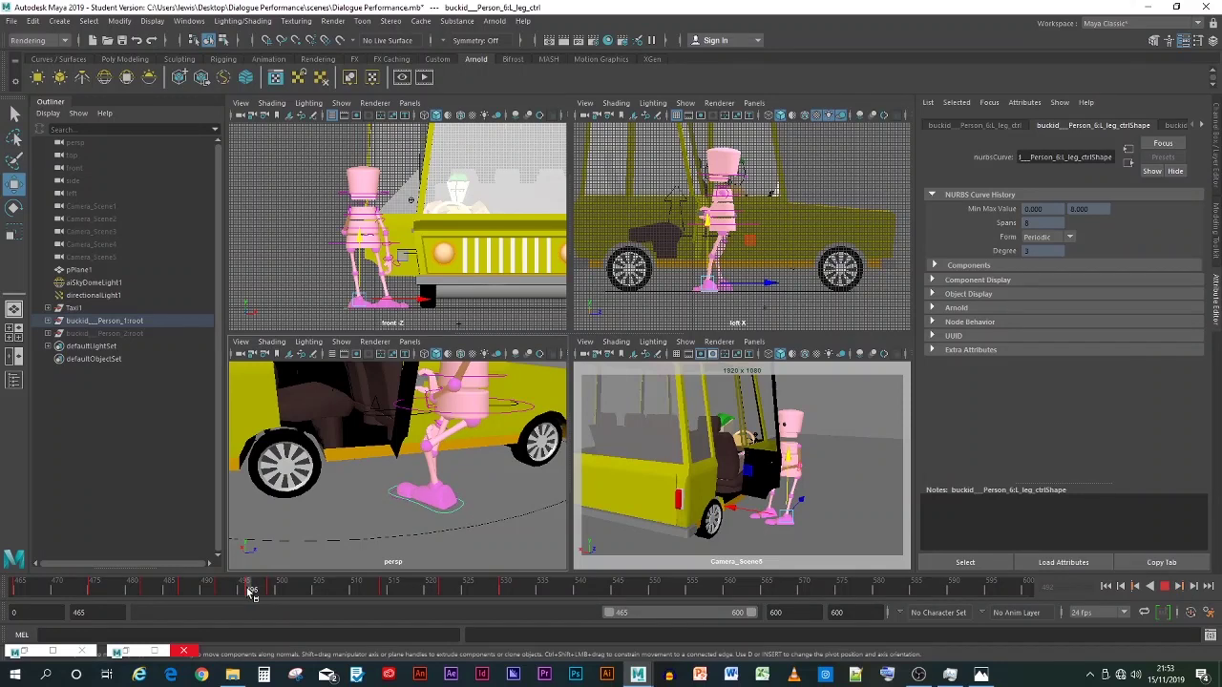
{"action": "key", "text": "alt+v"}
{"action": "key", "text": "alt+v"}
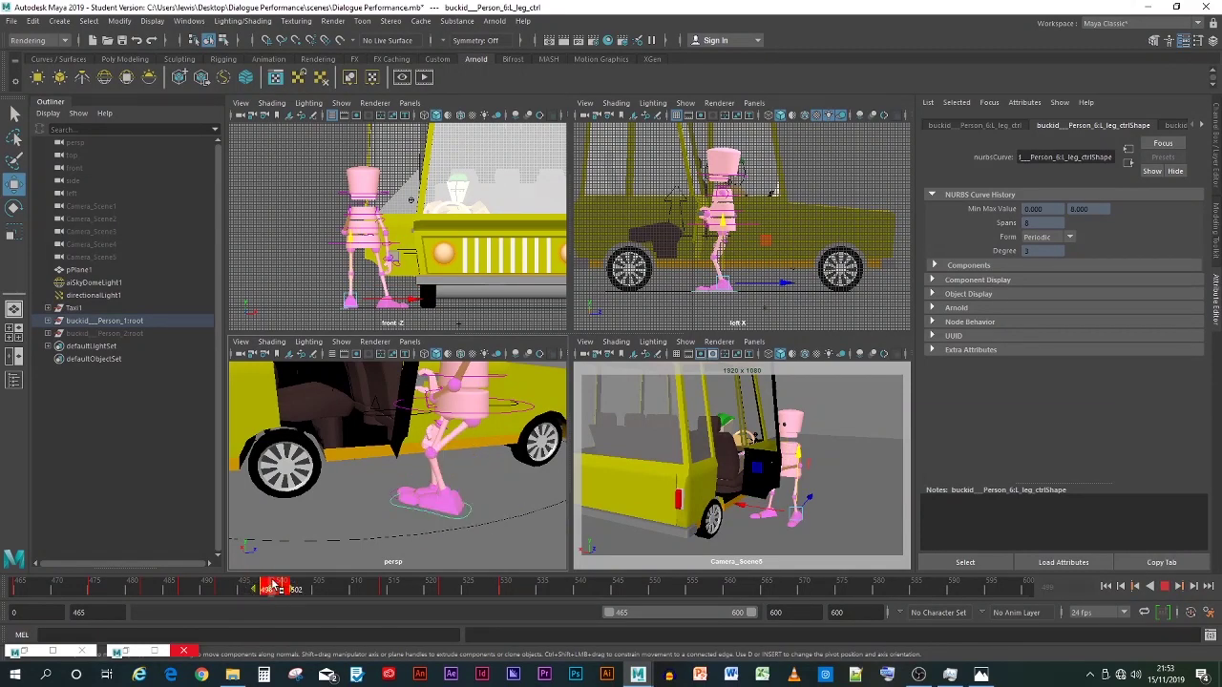
{"action": "key", "text": "alt+v"}
{"action": "key", "text": "alt+v"}
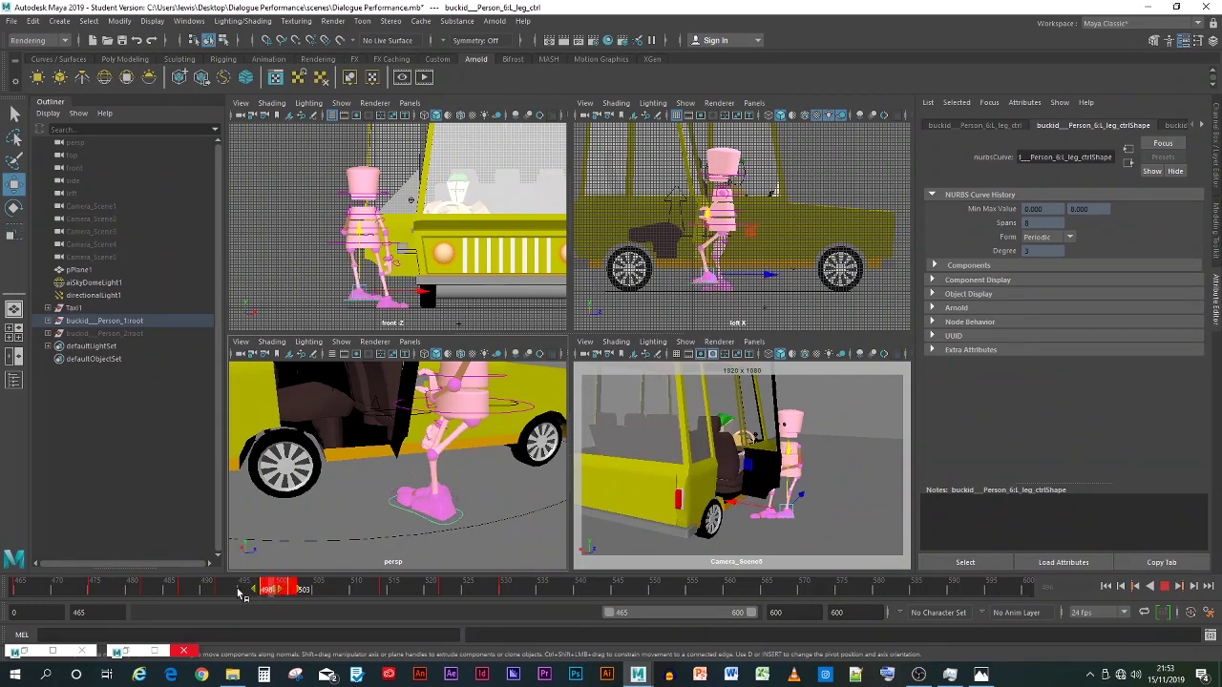
{"action": "key", "text": "alt+v"}
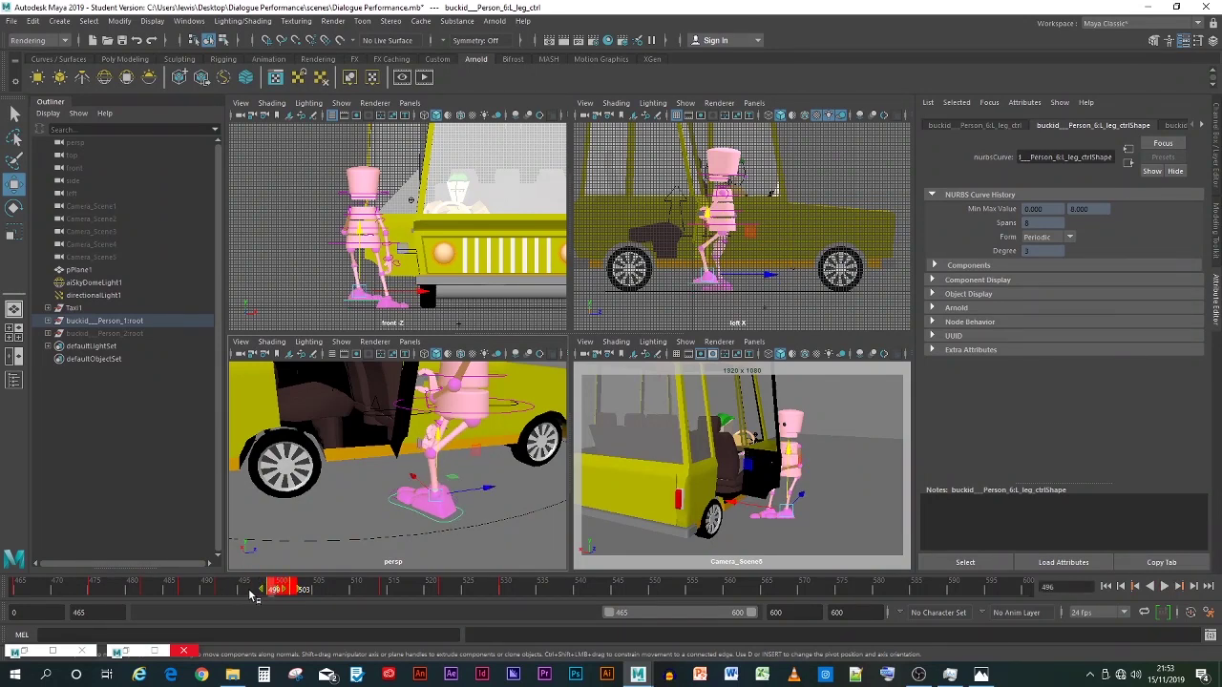
{"action": "key", "text": "ctrl+z"}
Step: Copy the left leg control's pose at frame 492 and paste it as a key at frame 495
{"action": "key", "text": "alt+v"}
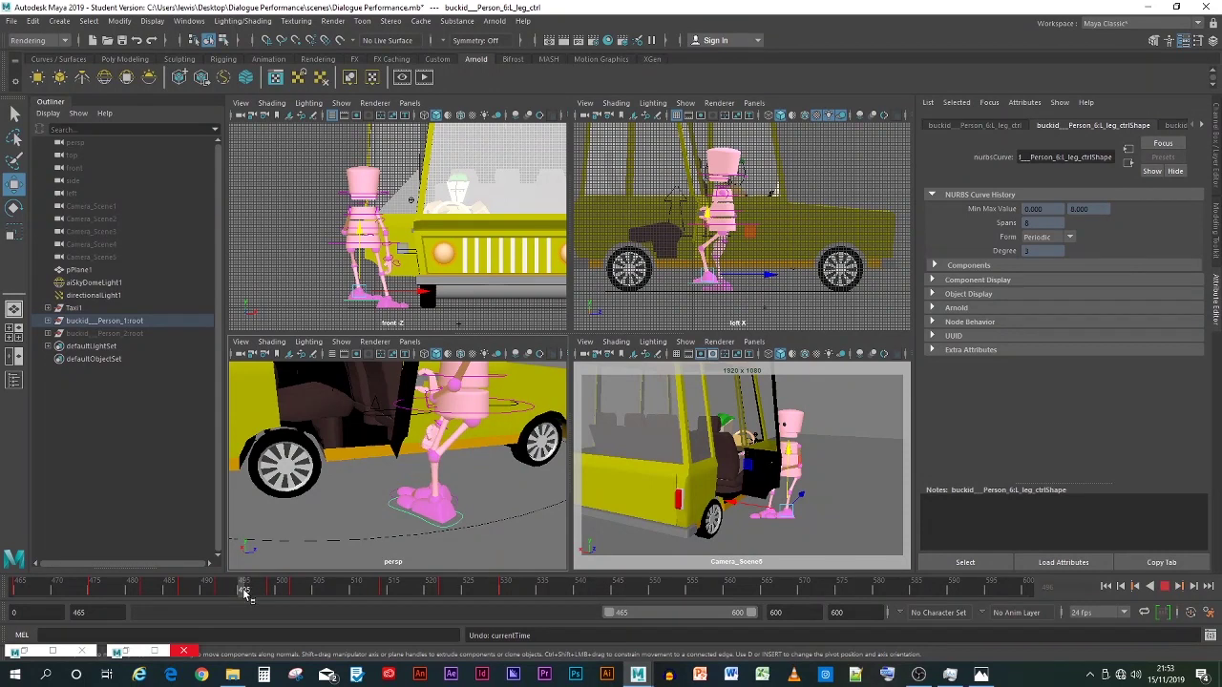
{"action": "key", "text": "alt+v"}
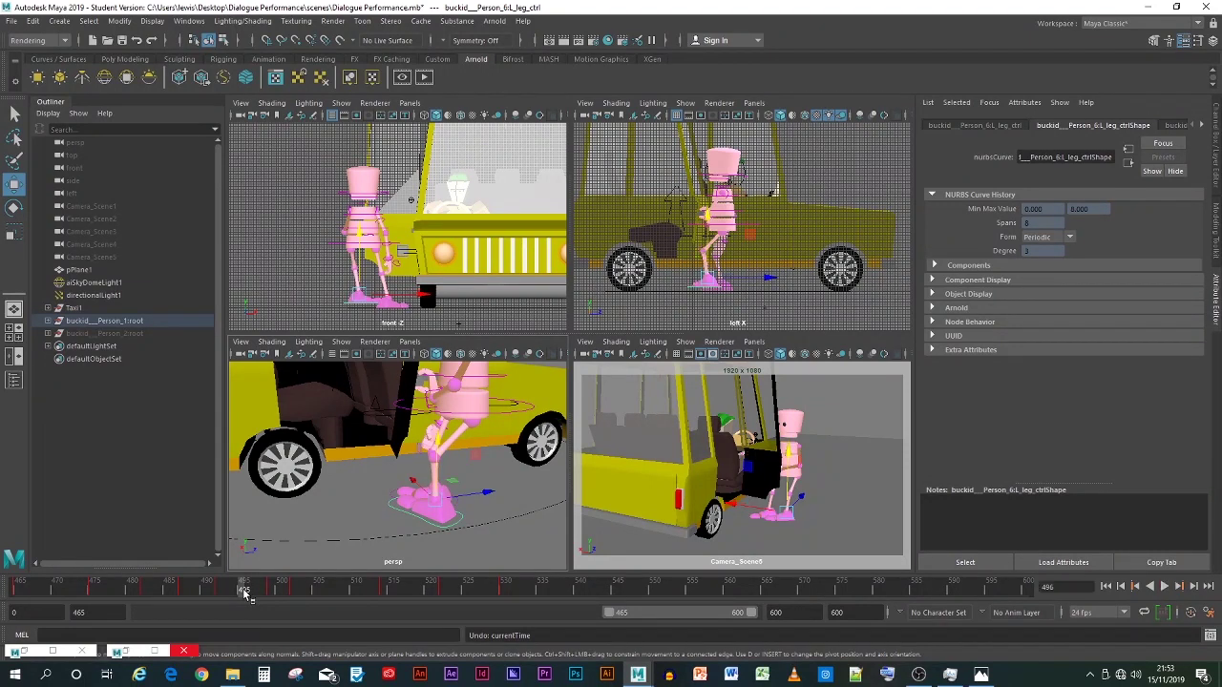
{"action": "left_click", "coordinate": [221, 591]}
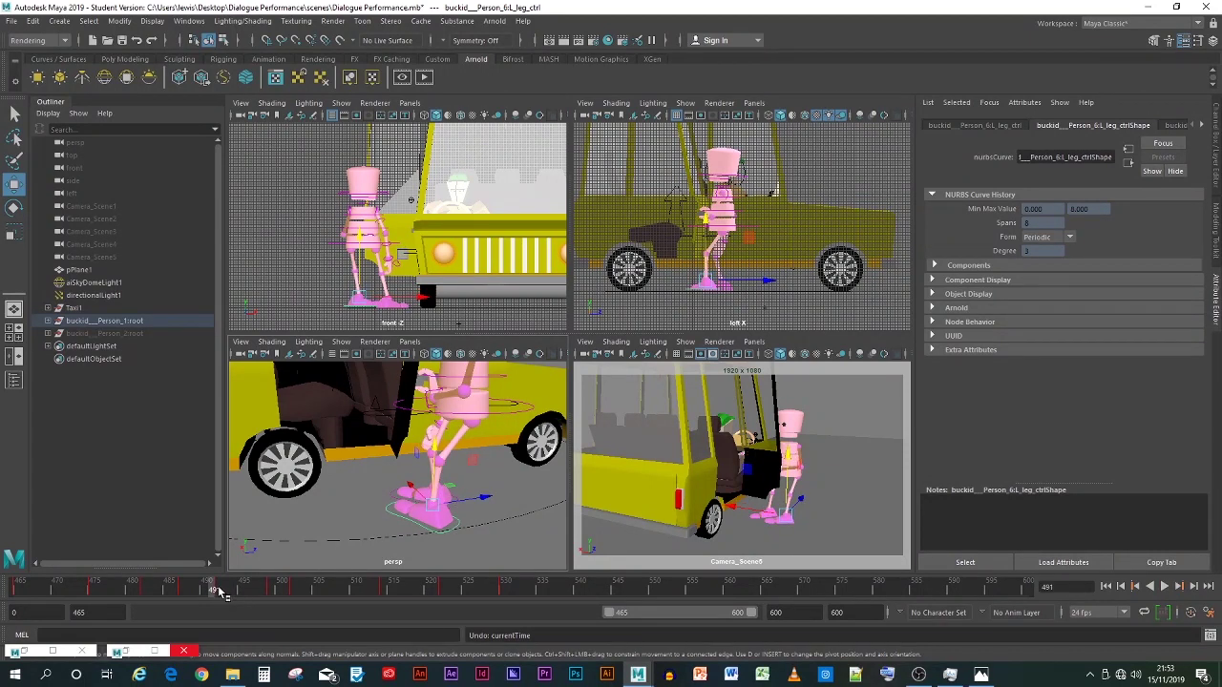
{"action": "right_click", "coordinate": [222, 591]}
{"action": "left_click", "coordinate": [269, 388]}
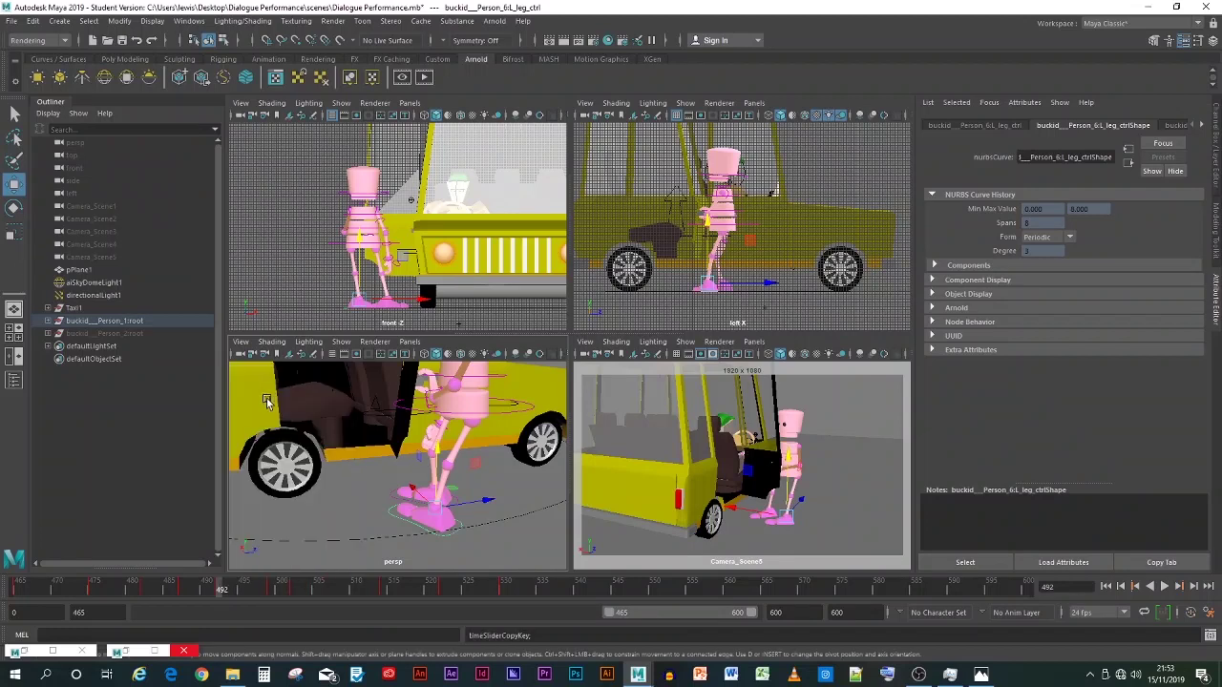
{"action": "left_click", "coordinate": [246, 590]}
{"action": "key", "text": "alt+v"}
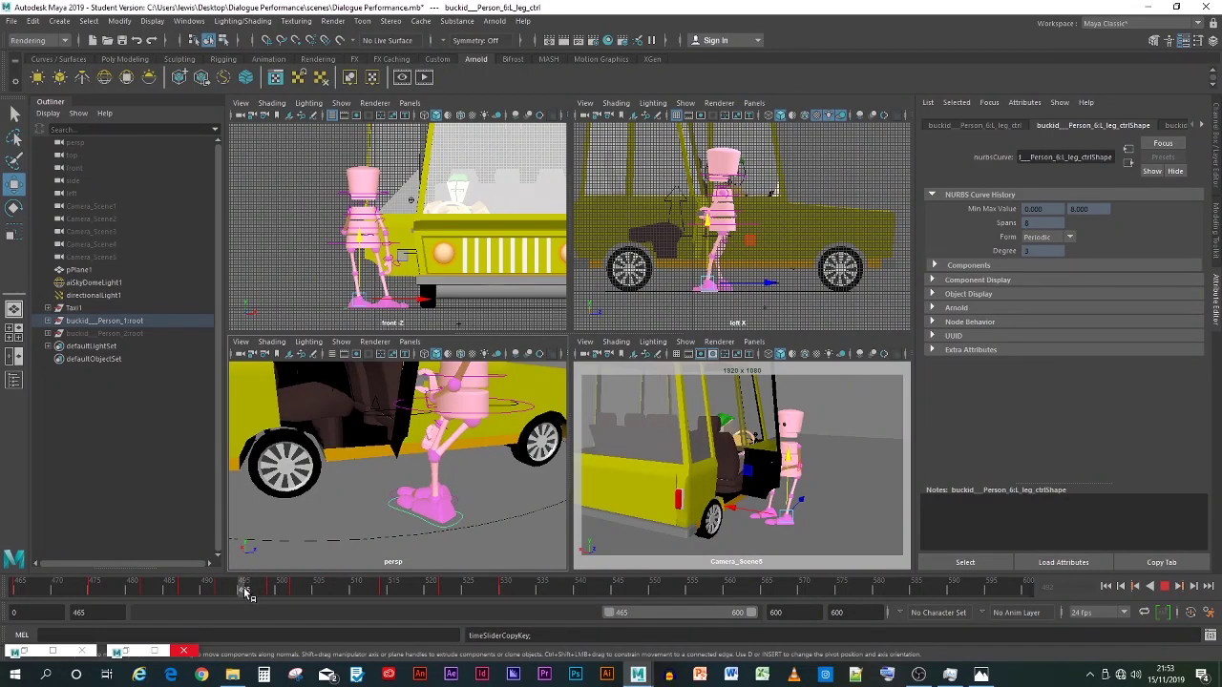
{"action": "key", "text": "alt+v"}
{"action": "right_click", "coordinate": [246, 592]}
{"action": "mouse_move", "coordinate": [318, 401]}
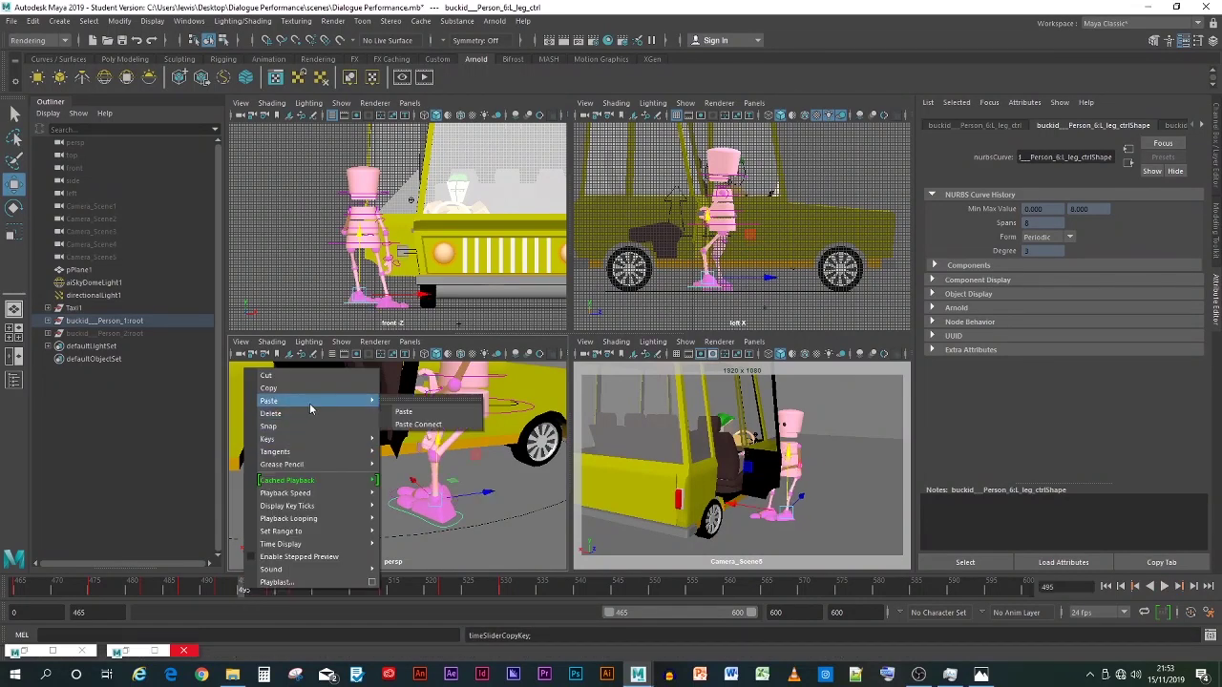
{"action": "left_click", "coordinate": [402, 412]}
Step: Return to frame 465, clear the selection and play the animation to review the left foot's timing
{"action": "left_click_drag", "start_coordinate": [245, 590], "coordinate": [5, 584]}
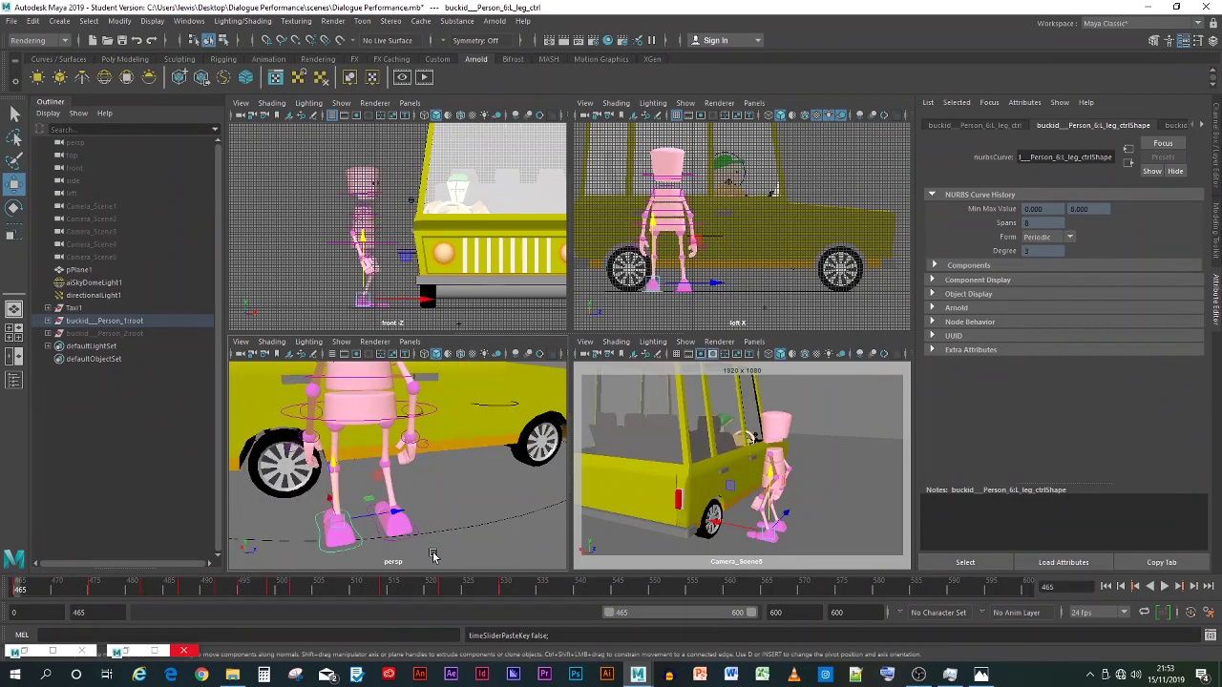
{"action": "left_click", "coordinate": [654, 512]}
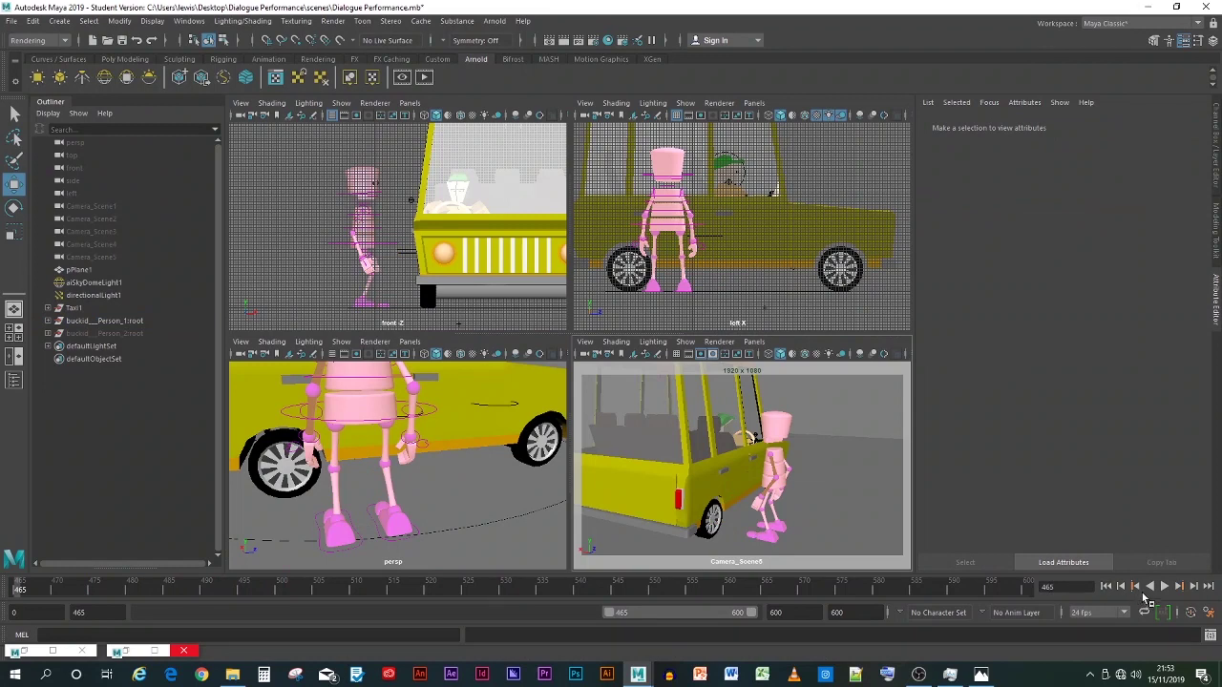
{"action": "left_click", "coordinate": [1164, 587]}
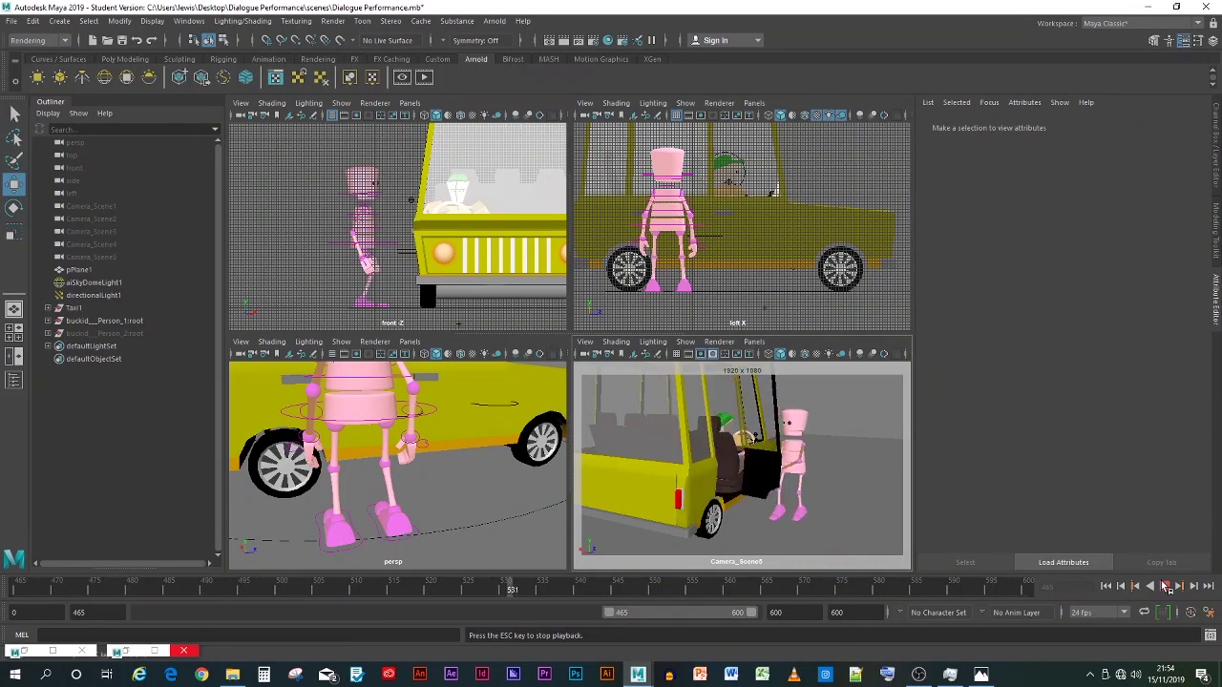
{"action": "left_click", "coordinate": [1167, 589]}
Step: Select the left leg control and shift its keys near frame 500 forward to the range 501–505
{"action": "left_click_drag", "start_coordinate": [531, 592], "coordinate": [227, 616]}
{"action": "left_click", "coordinate": [411, 532]}
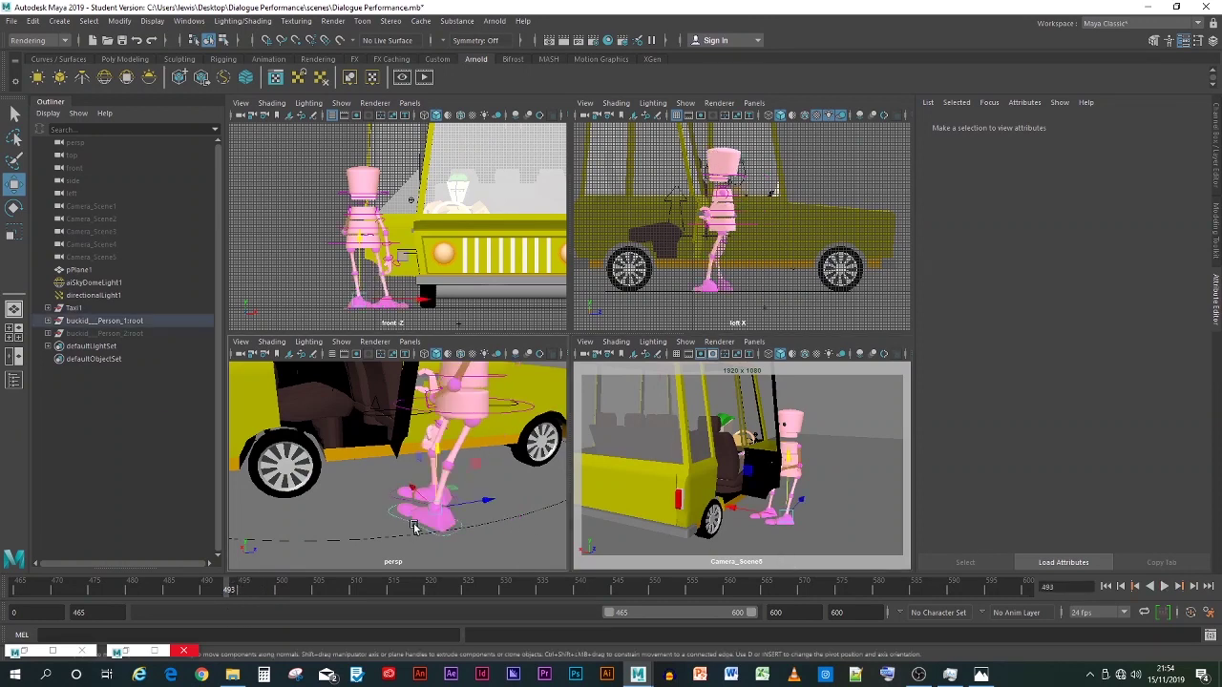
{"action": "key", "text": "alt+v"}
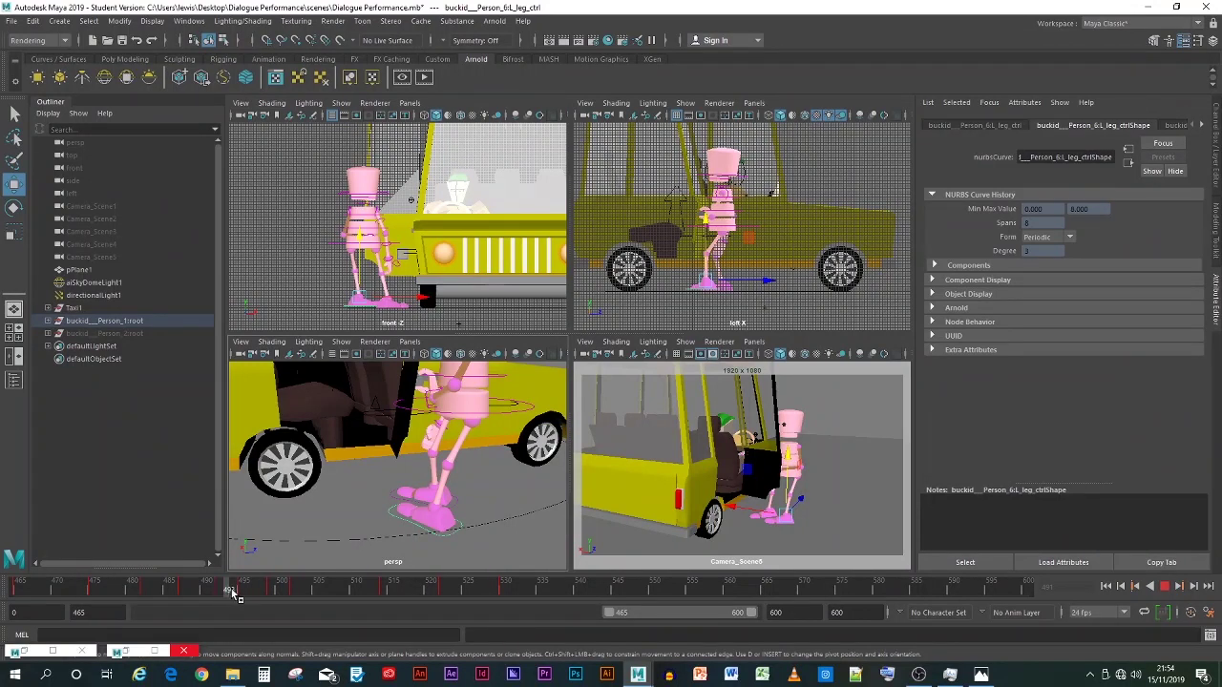
{"action": "left_click", "coordinate": [244, 592]}
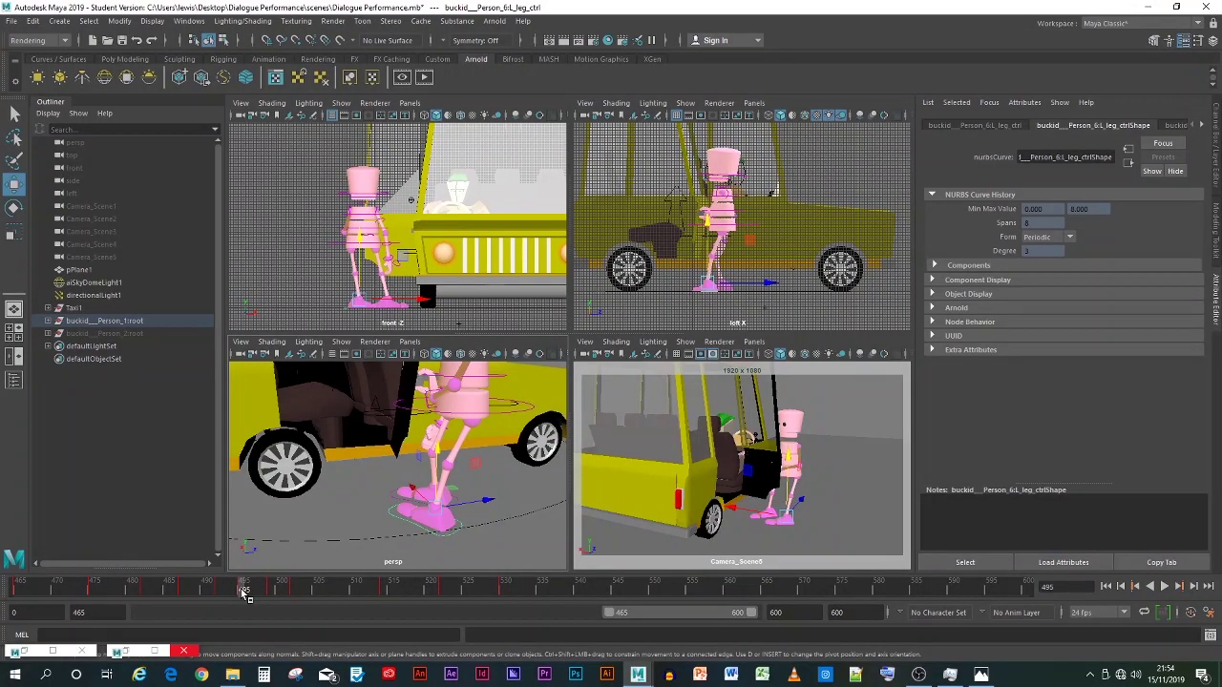
{"action": "left_click_drag", "start_coordinate": [244, 592], "coordinate": [245, 589]}
{"action": "key", "text": "alt+v"}
{"action": "left_click", "coordinate": [247, 587]}
{"action": "key", "text": "alt+v"}
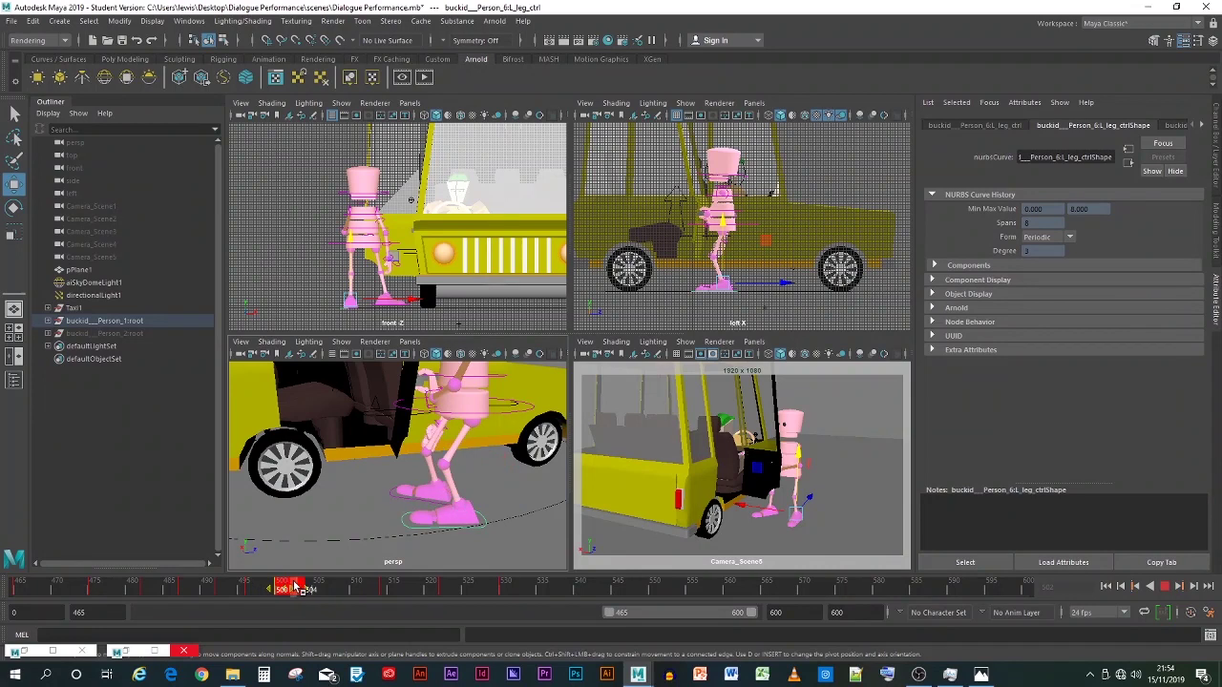
{"action": "left_click", "coordinate": [302, 588]}
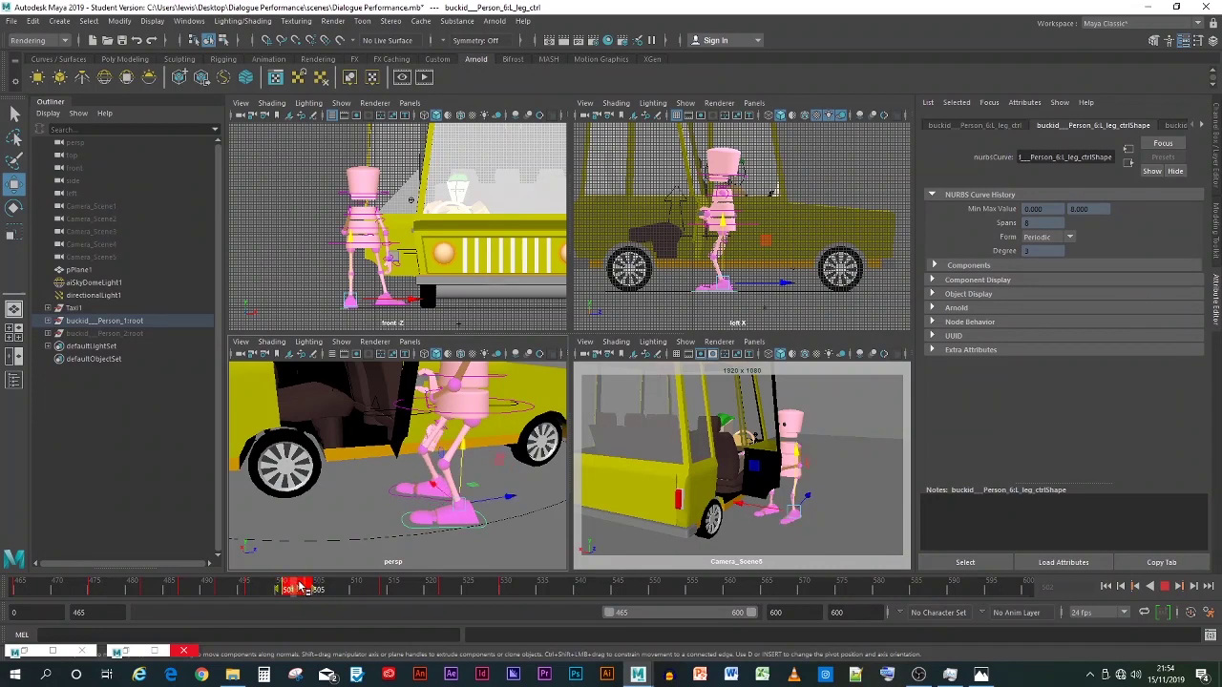
Step: Select the right leg control and inspect the foot placement at frame 500 from another angle
{"action": "left_click", "coordinate": [404, 497]}
{"action": "left_click_drag", "start_coordinate": [303, 591], "coordinate": [283, 593]}
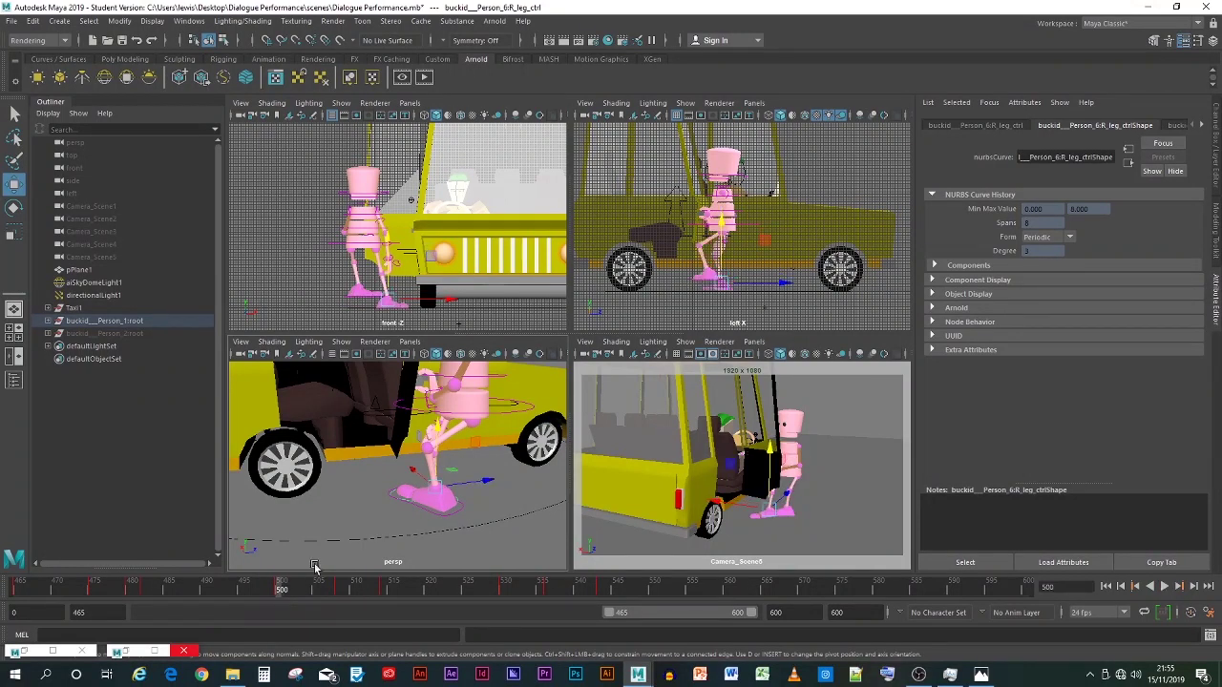
{"action": "left_click_drag", "start_coordinate": [427, 520], "coordinate": [457, 524], "text": "alt"}
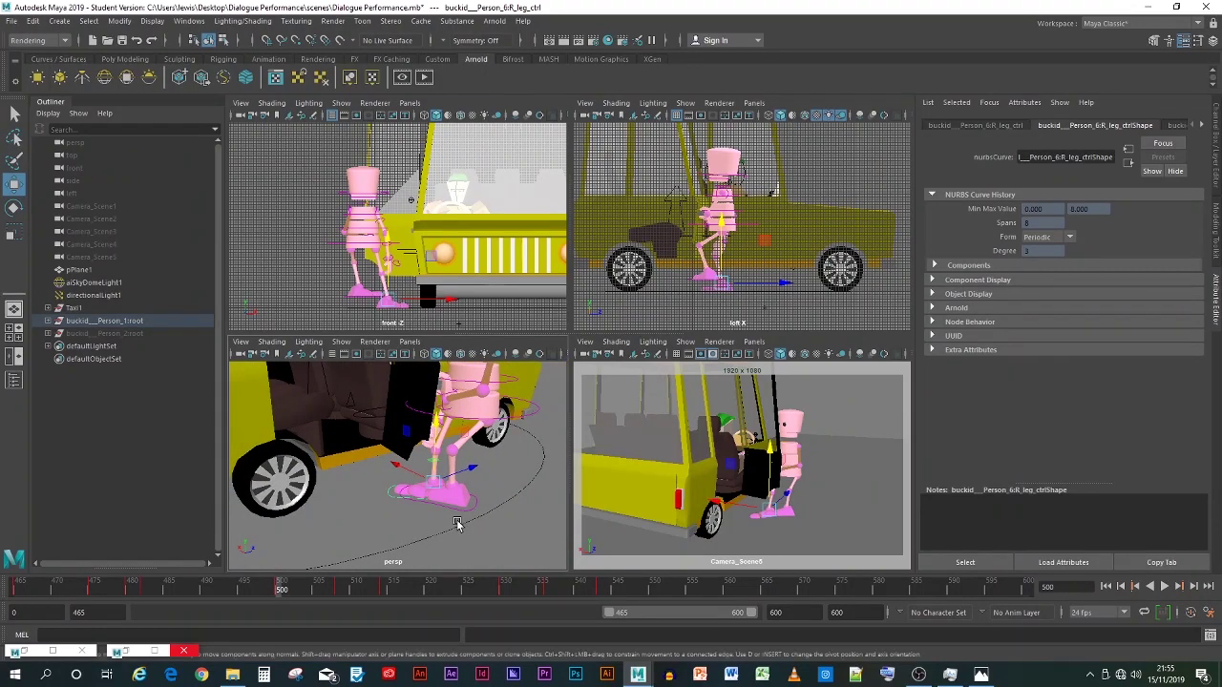
Step: Go back to frame 465, clear the selection and play the animation to check both feet's steps
{"action": "left_click_drag", "start_coordinate": [275, 587], "coordinate": [18, 610]}
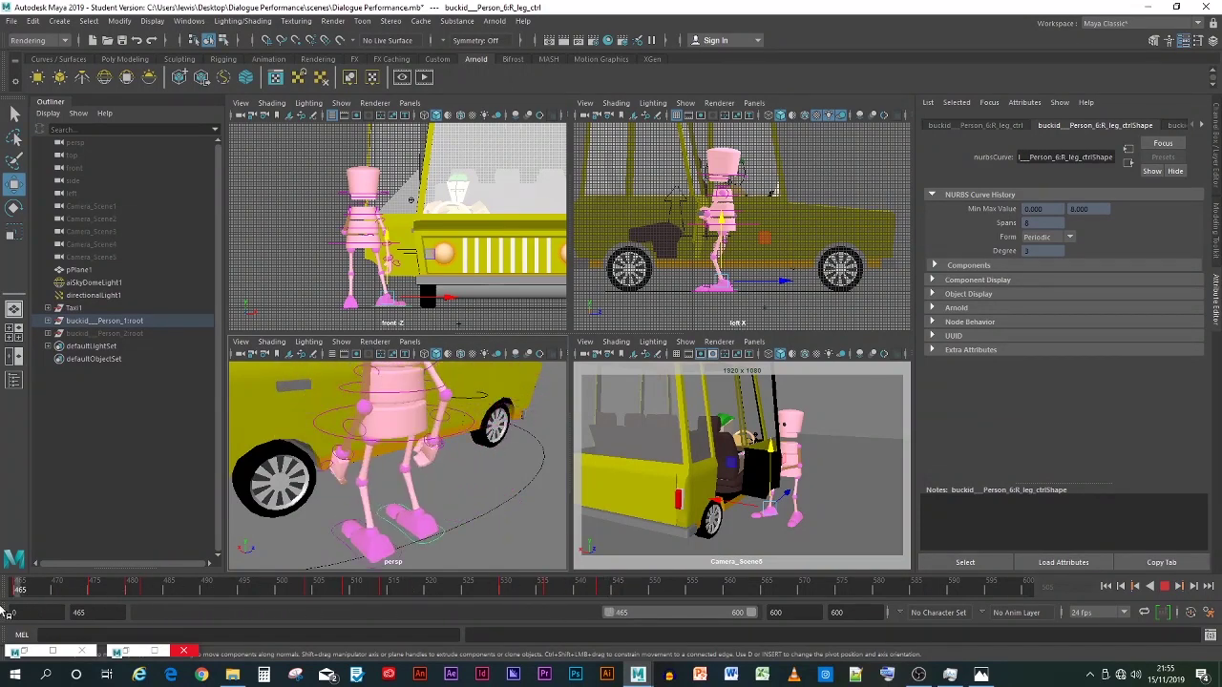
{"action": "left_click", "coordinate": [634, 541]}
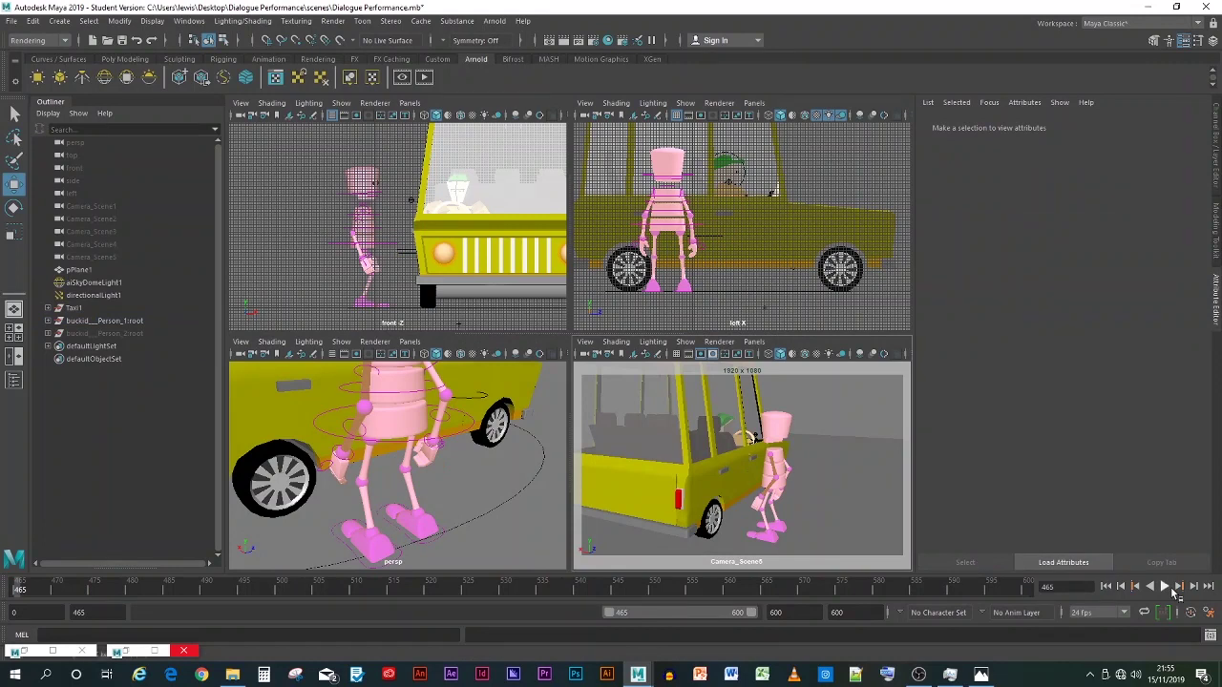
{"action": "left_click", "coordinate": [1166, 587]}
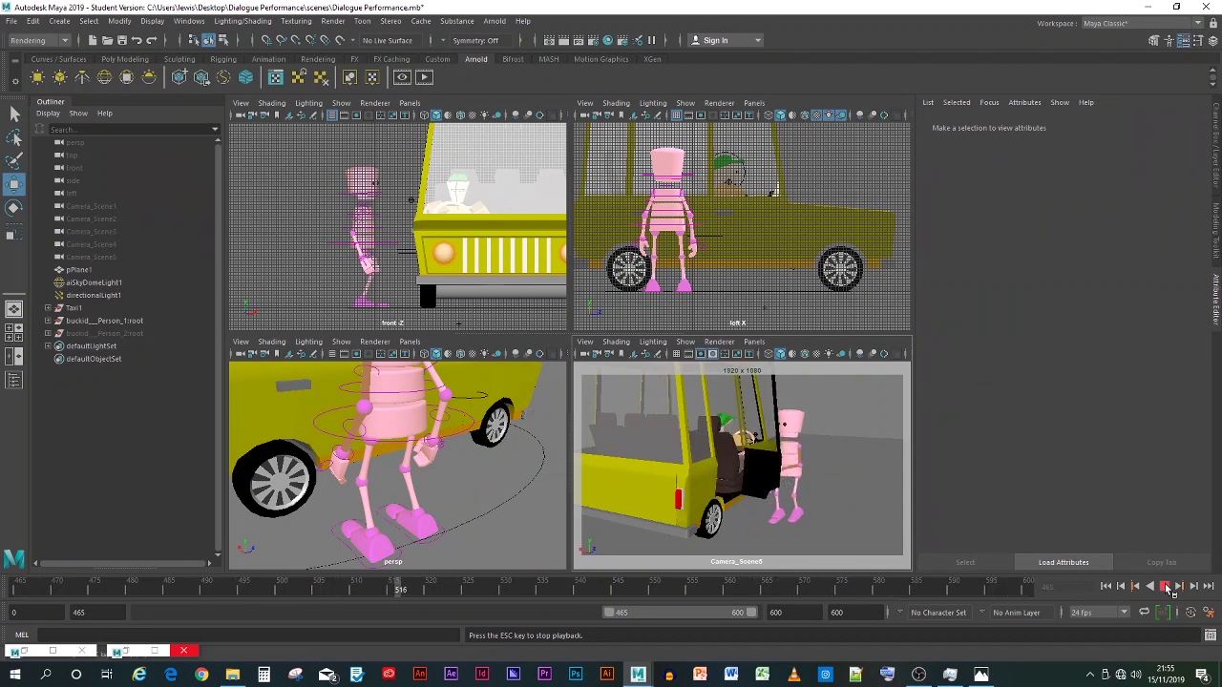
{"action": "left_click", "coordinate": [1166, 587]}
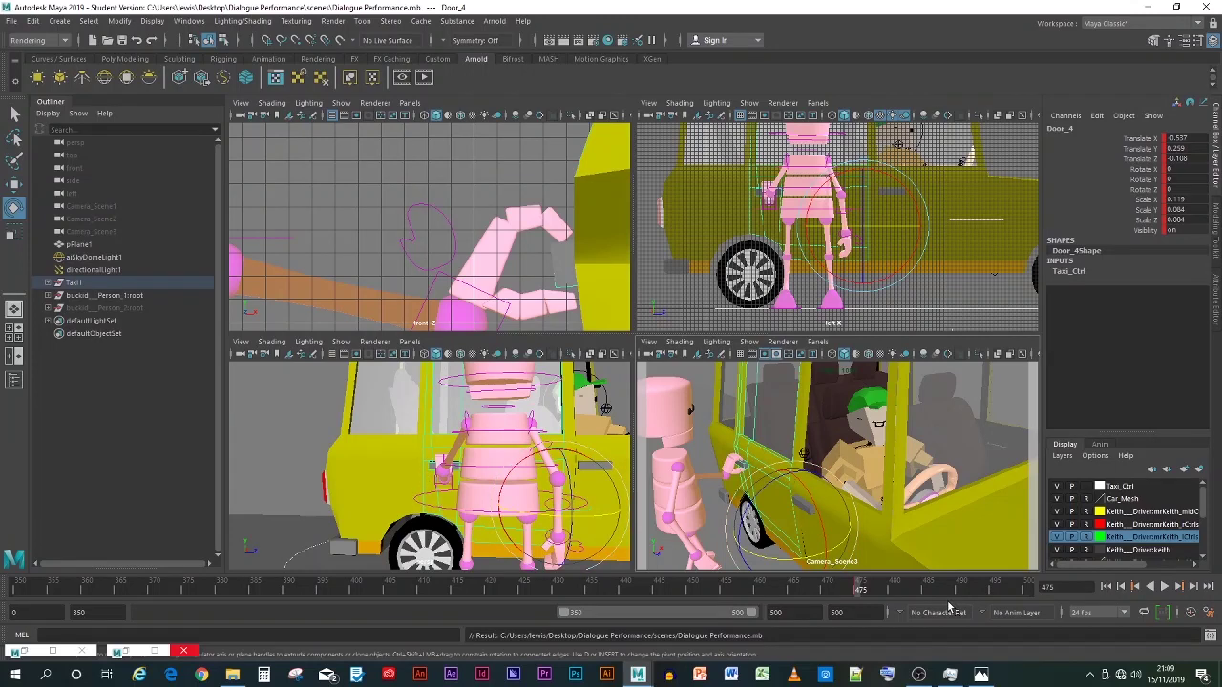
Step: At frame 490, rotate the taxi's rear door open to about 81.5° on Y and key it
{"action": "left_click_drag", "start_coordinate": [864, 593], "coordinate": [961, 600]}
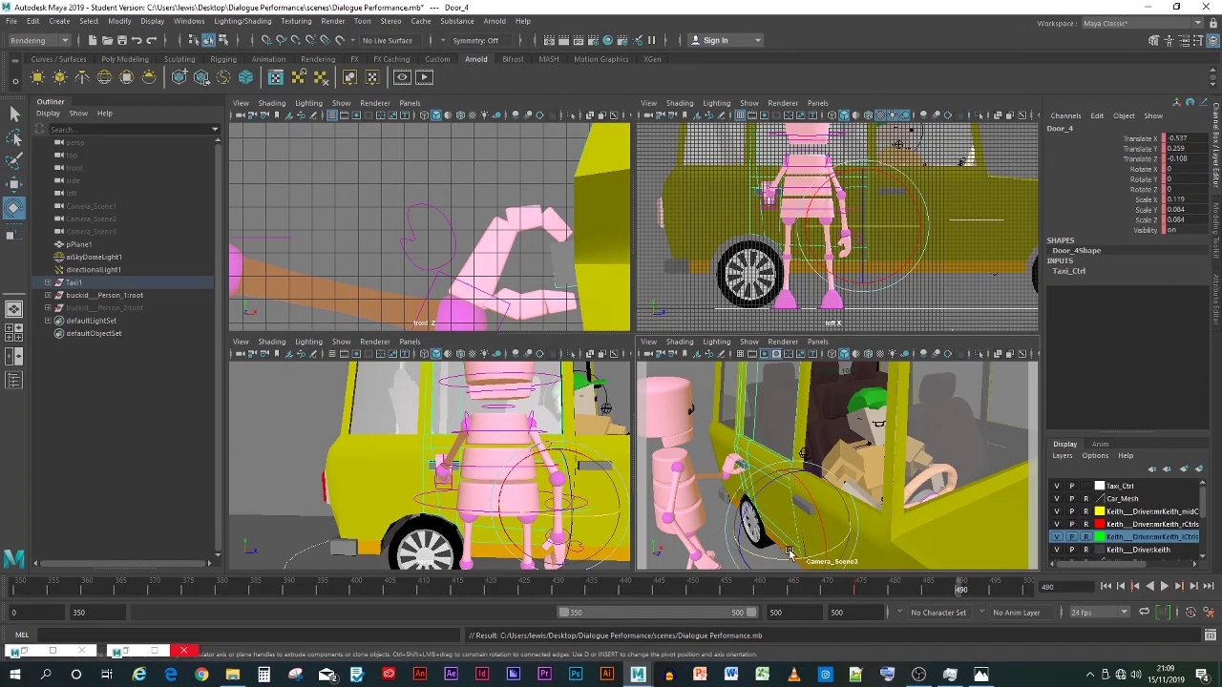
{"action": "left_click_drag", "start_coordinate": [775, 561], "coordinate": [855, 559]}
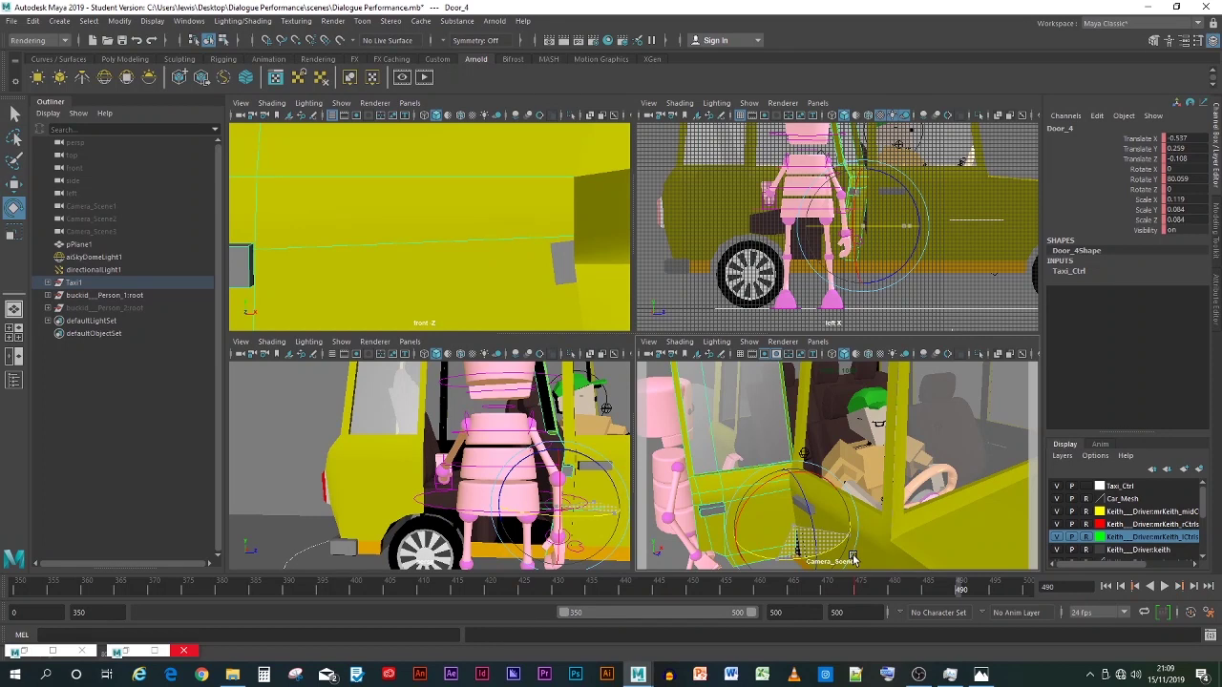
{"action": "left_click_drag", "start_coordinate": [854, 560], "coordinate": [862, 558]}
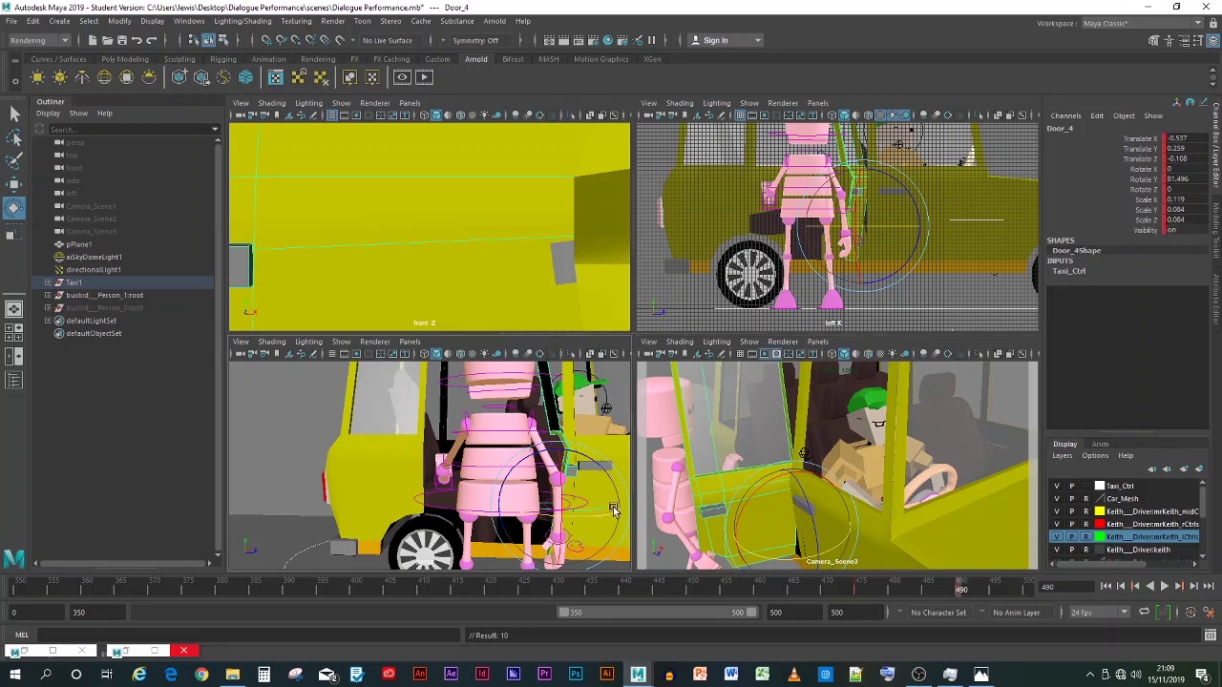
Step: Select the pink character's pelvis control for moving, and try to box-select the other body controls at frame 490
{"action": "left_click_drag", "start_coordinate": [618, 516], "coordinate": [365, 507], "text": "alt"}
{"action": "left_click", "coordinate": [365, 507]}
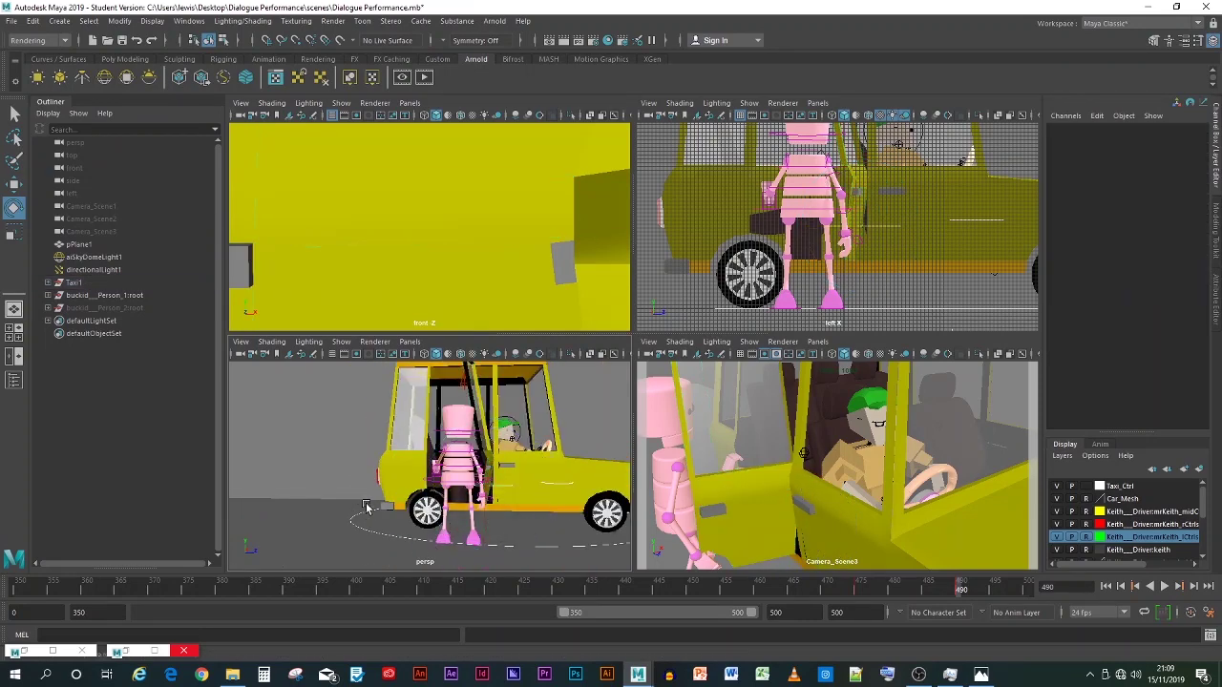
{"action": "left_click", "coordinate": [439, 482]}
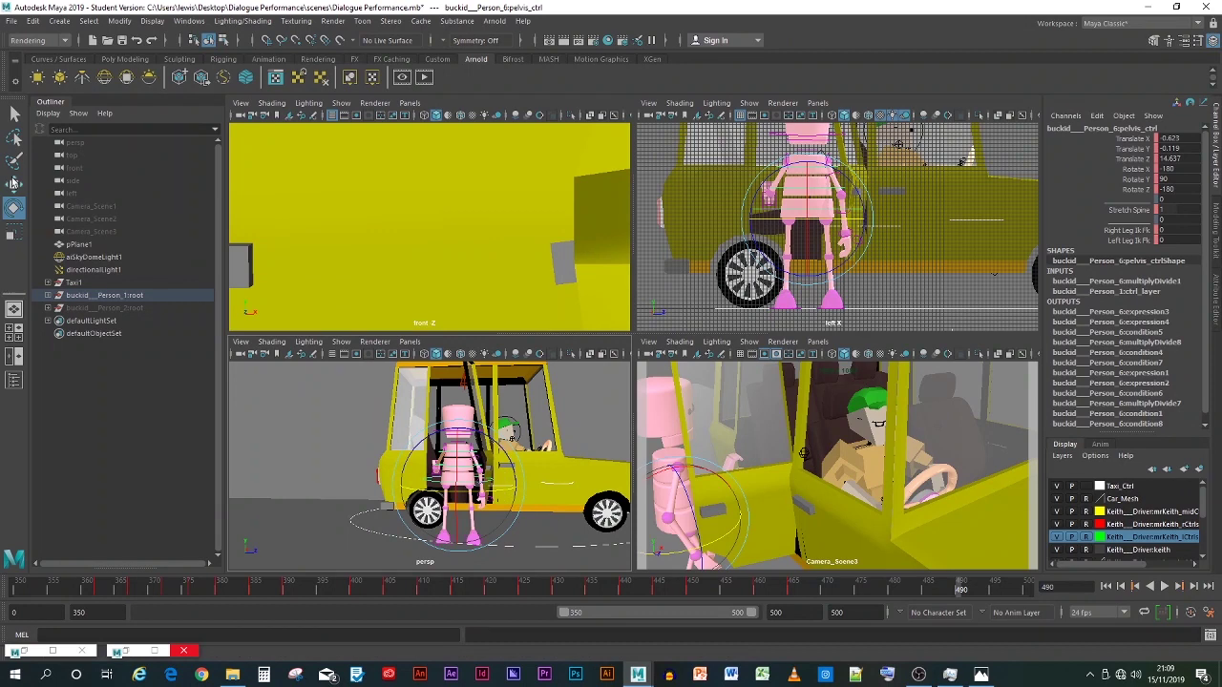
{"action": "left_click", "coordinate": [15, 184]}
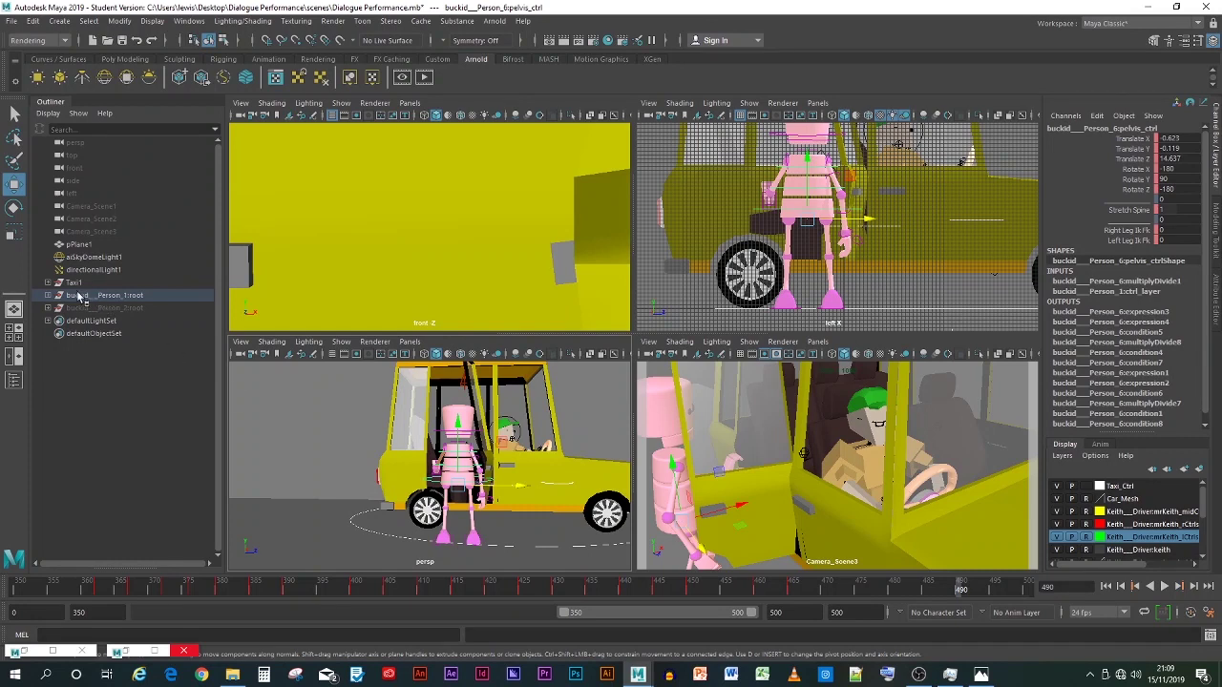
{"action": "left_click", "coordinate": [449, 544]}
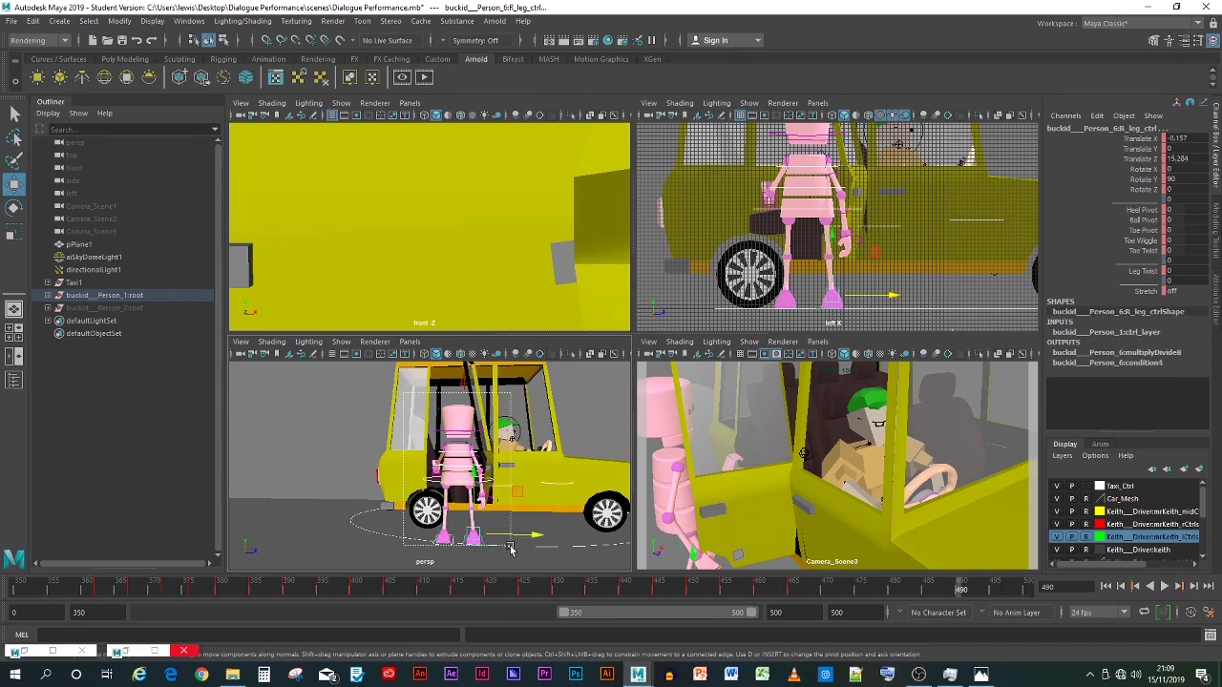
{"action": "left_click", "coordinate": [420, 508]}
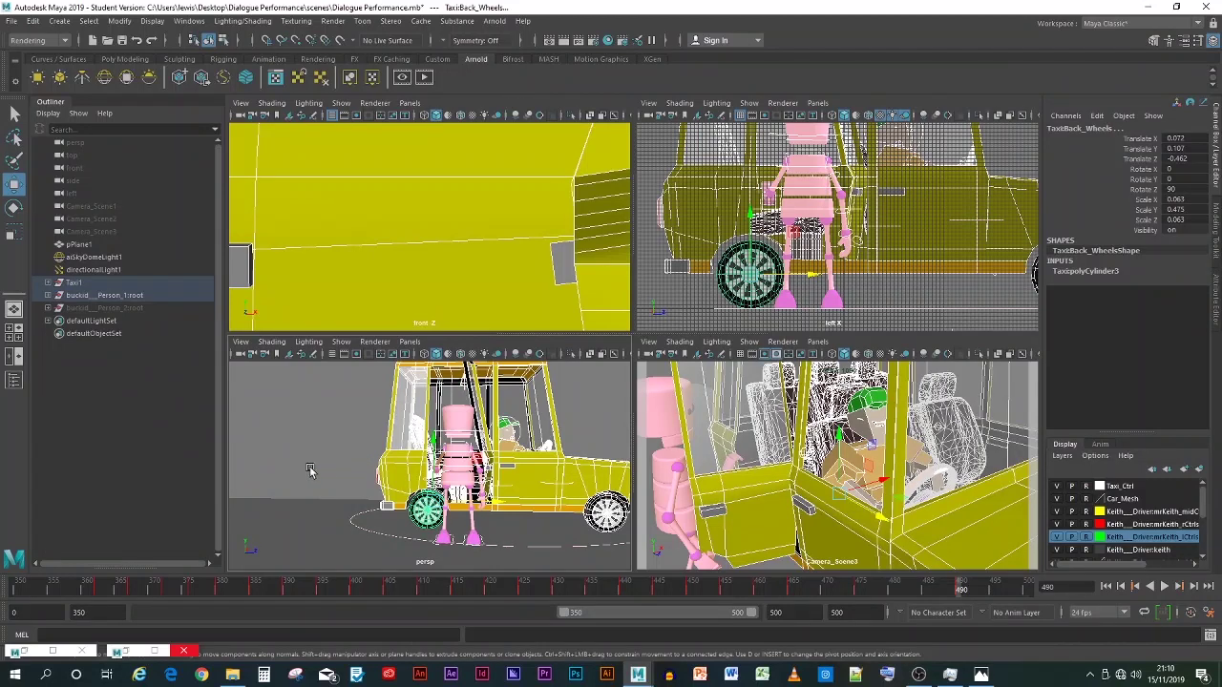
{"action": "left_click", "coordinate": [372, 453]}
Step: Box-select the pink character's controls for rotating at frame 490, and clear the selection
{"action": "left_click_drag", "start_coordinate": [398, 383], "coordinate": [484, 547]}
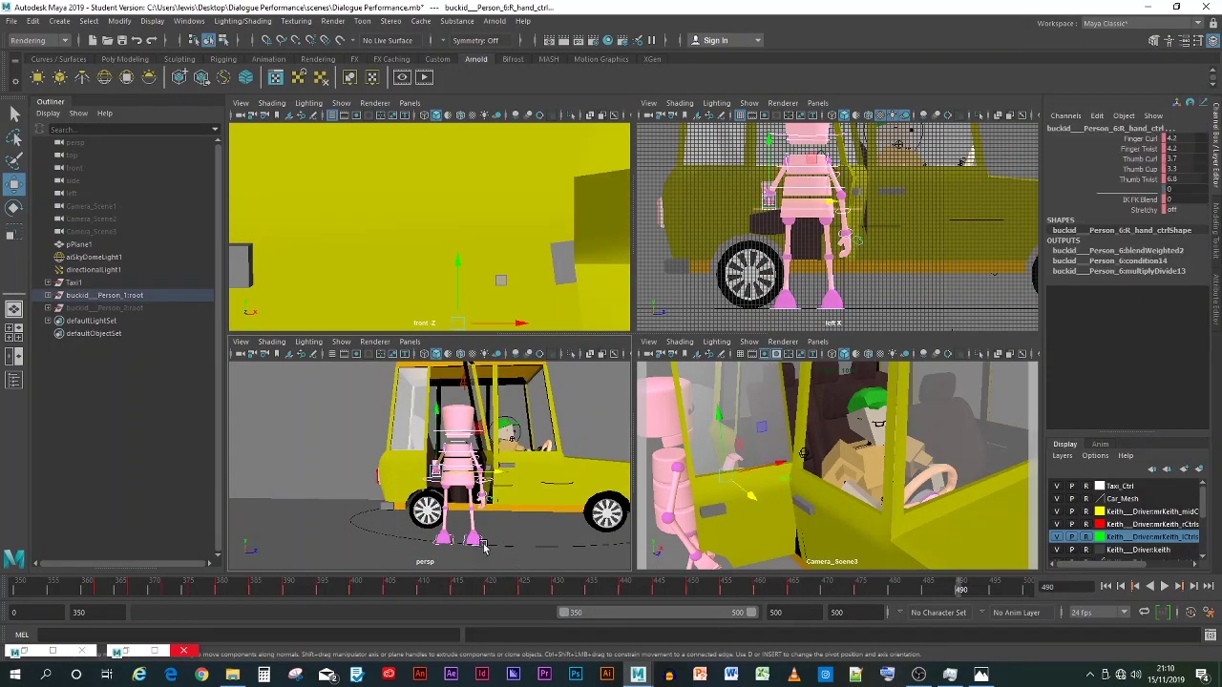
{"action": "left_click", "coordinate": [14, 206]}
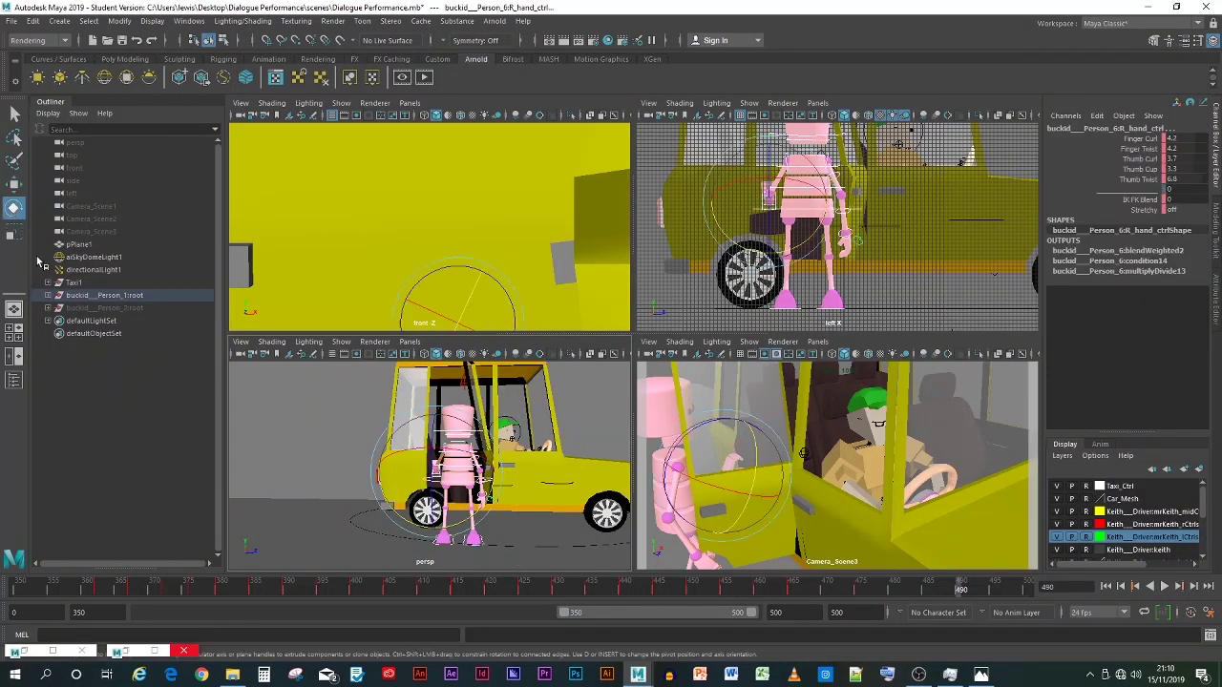
{"action": "left_click_drag", "start_coordinate": [405, 450], "coordinate": [578, 482]}
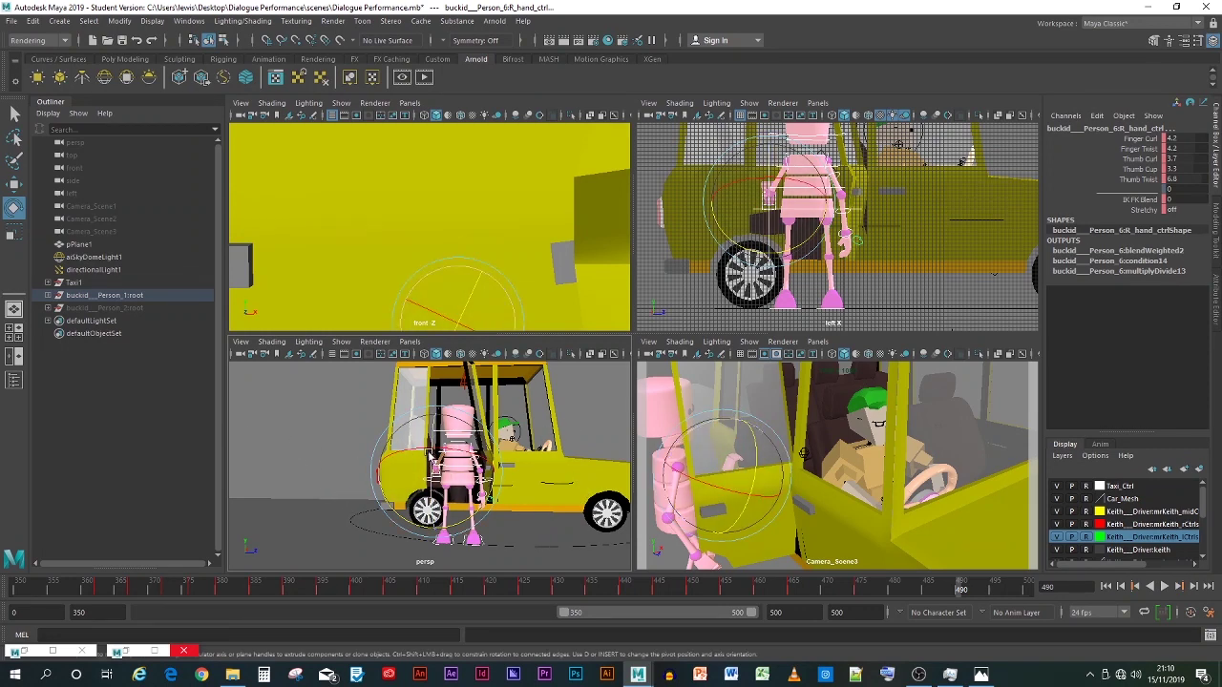
{"action": "left_click", "coordinate": [365, 532]}
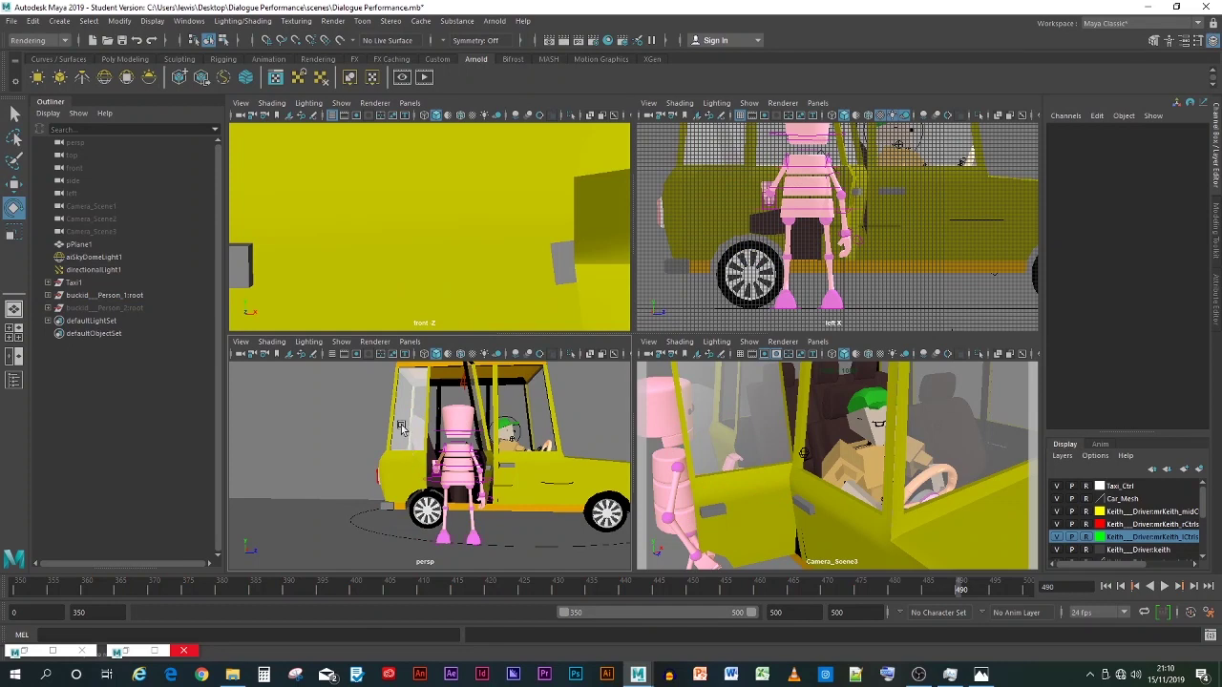
{"action": "left_click_drag", "start_coordinate": [384, 376], "coordinate": [538, 462]}
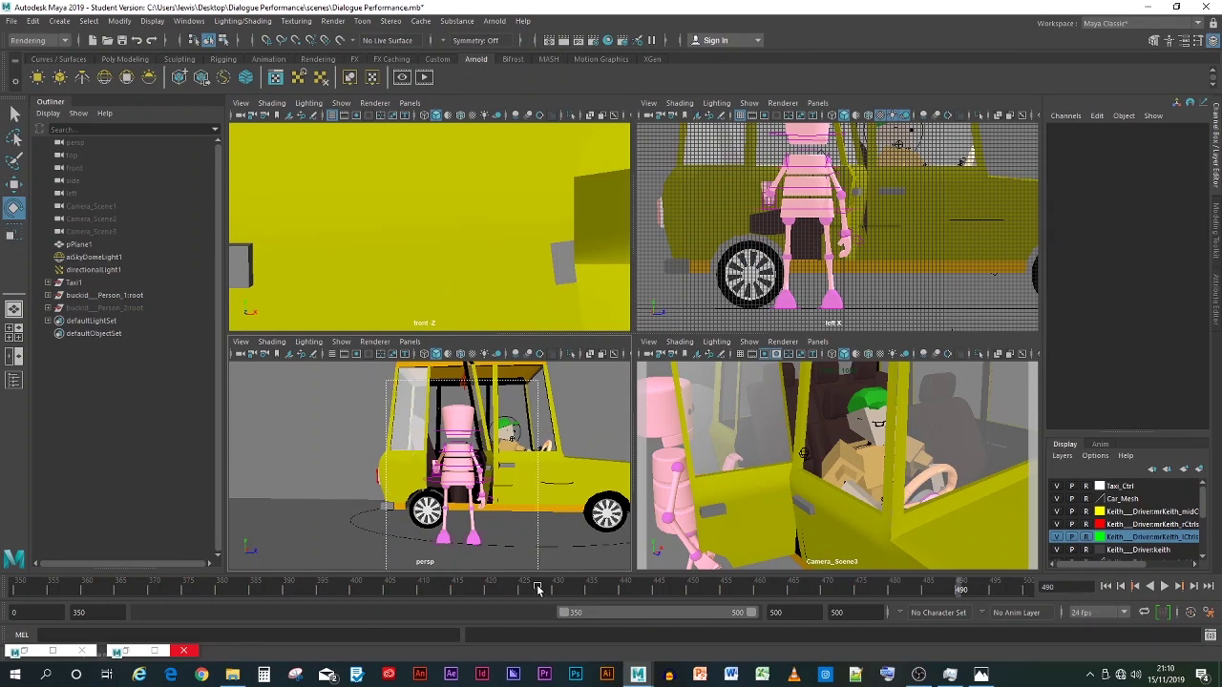
{"action": "left_click", "coordinate": [334, 482]}
Step: Select the character's left arm control, inspect the arm from behind the taxi and clear the selection
{"action": "scroll", "coordinate": [409, 458], "scroll_direction": "up", "scroll_amount": 5}
{"action": "left_click", "coordinate": [439, 482]}
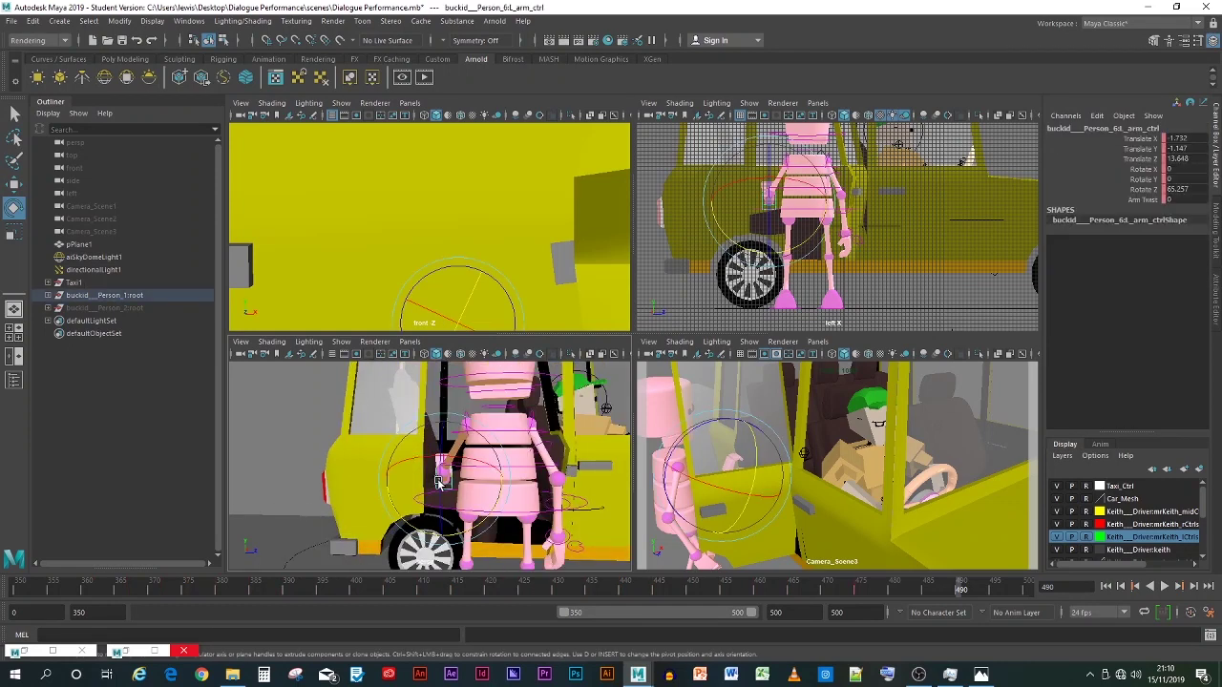
{"action": "key", "text": "super"}
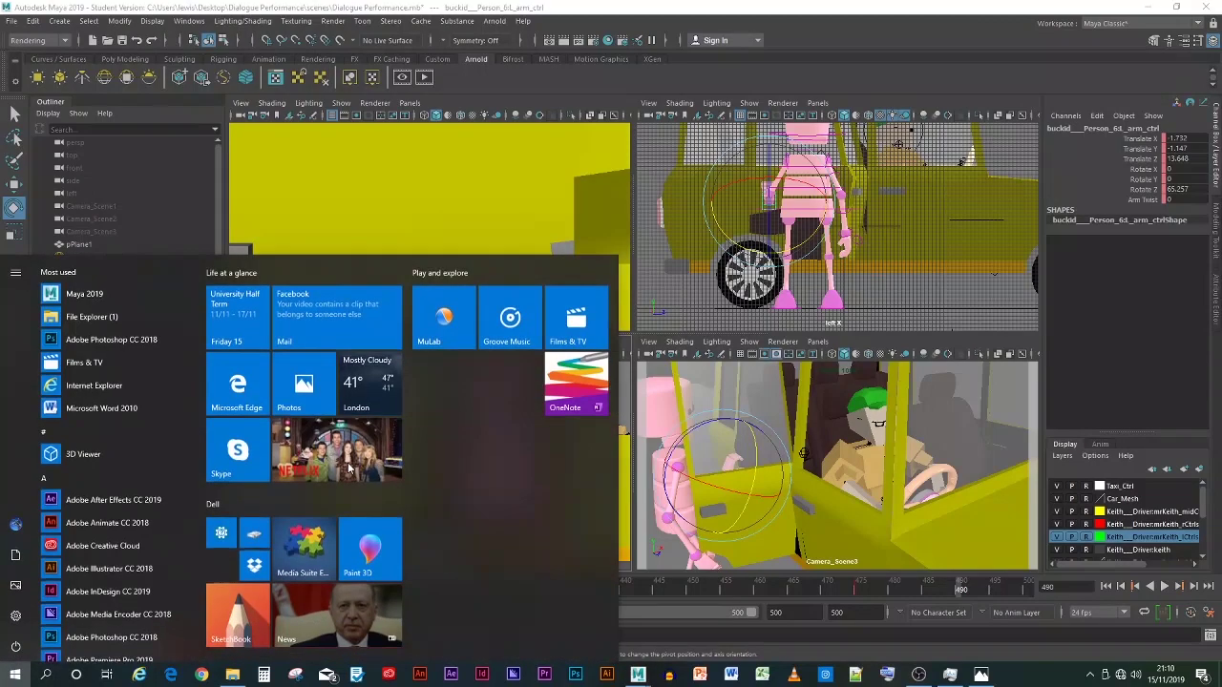
{"action": "key", "text": "super"}
{"action": "left_click_drag", "start_coordinate": [354, 460], "coordinate": [537, 515], "text": "alt"}
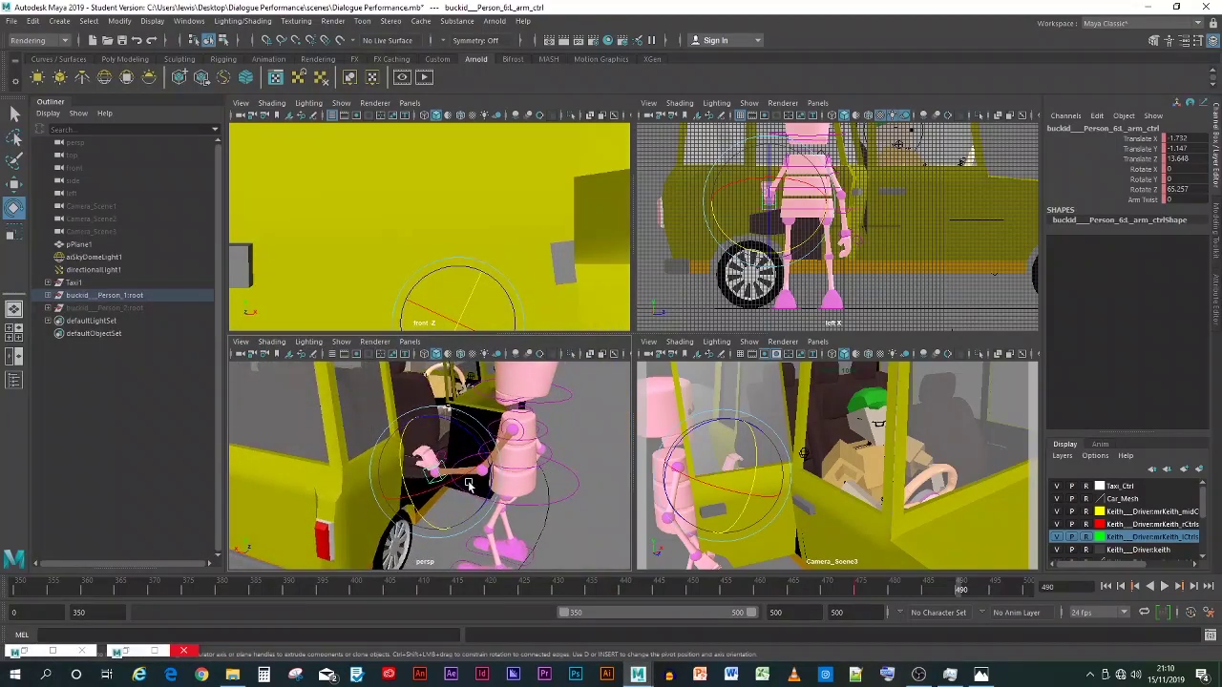
{"action": "left_click", "coordinate": [537, 516]}
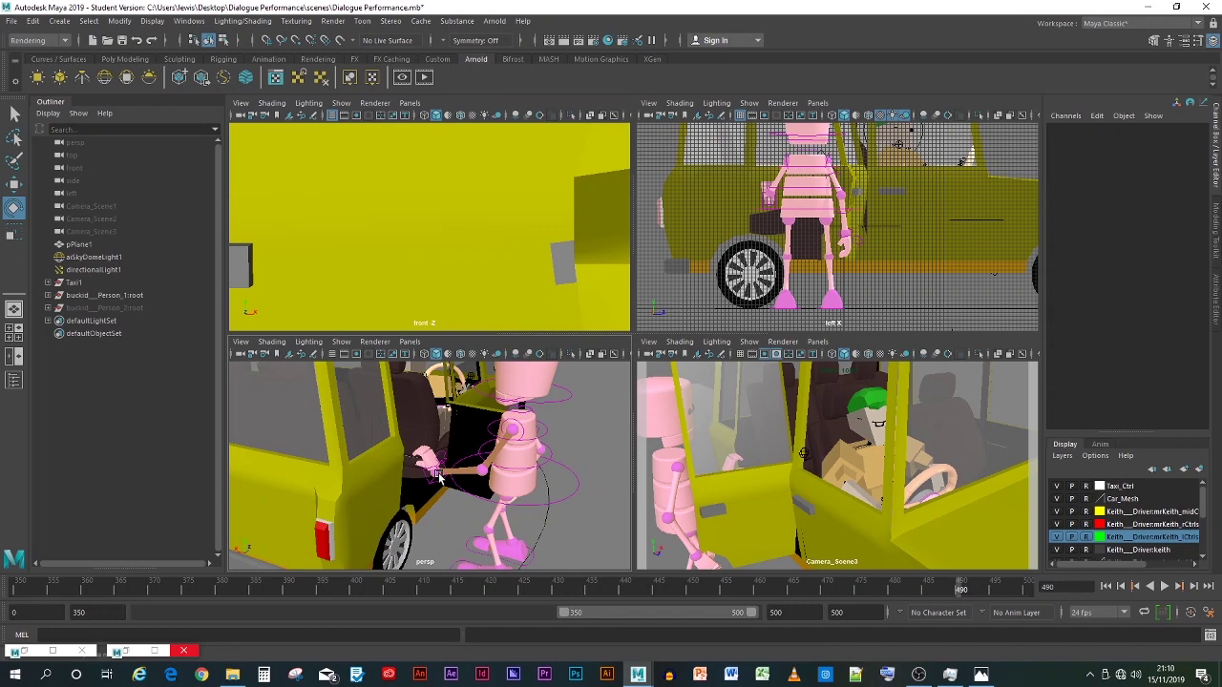
Step: Collect the pink character's left hand, pelvis, leg, head and neck controls into one selection at frame 490
{"action": "left_click", "coordinate": [15, 113]}
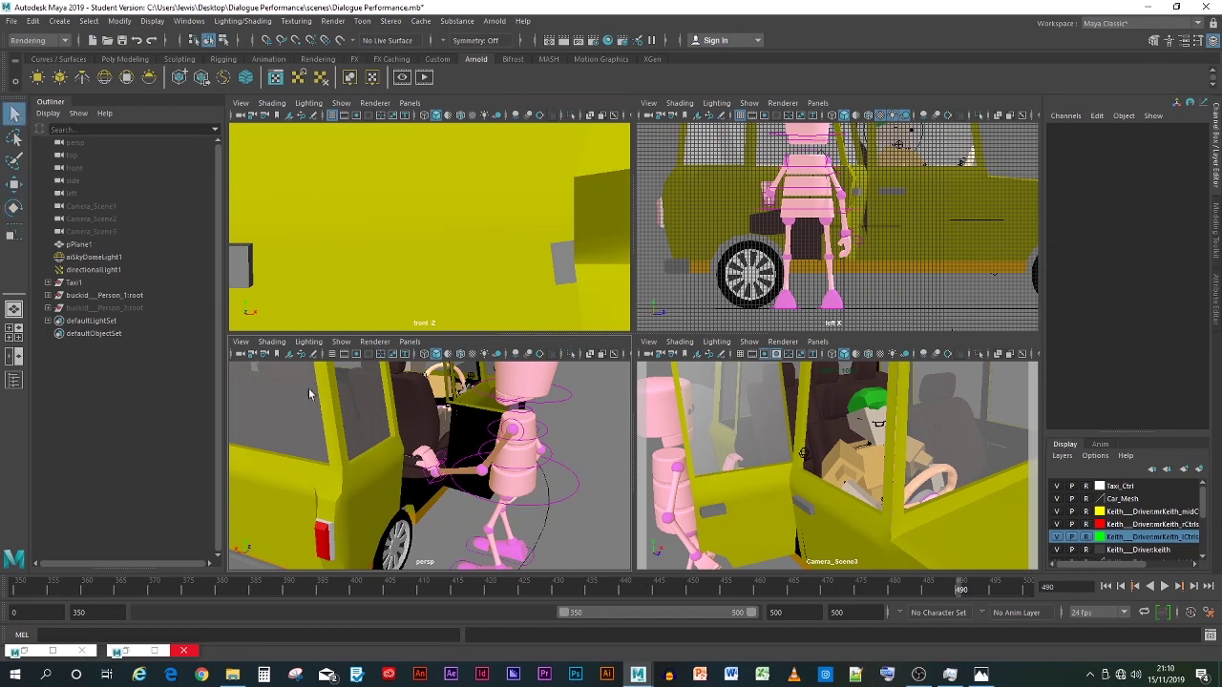
{"action": "left_click", "coordinate": [439, 480]}
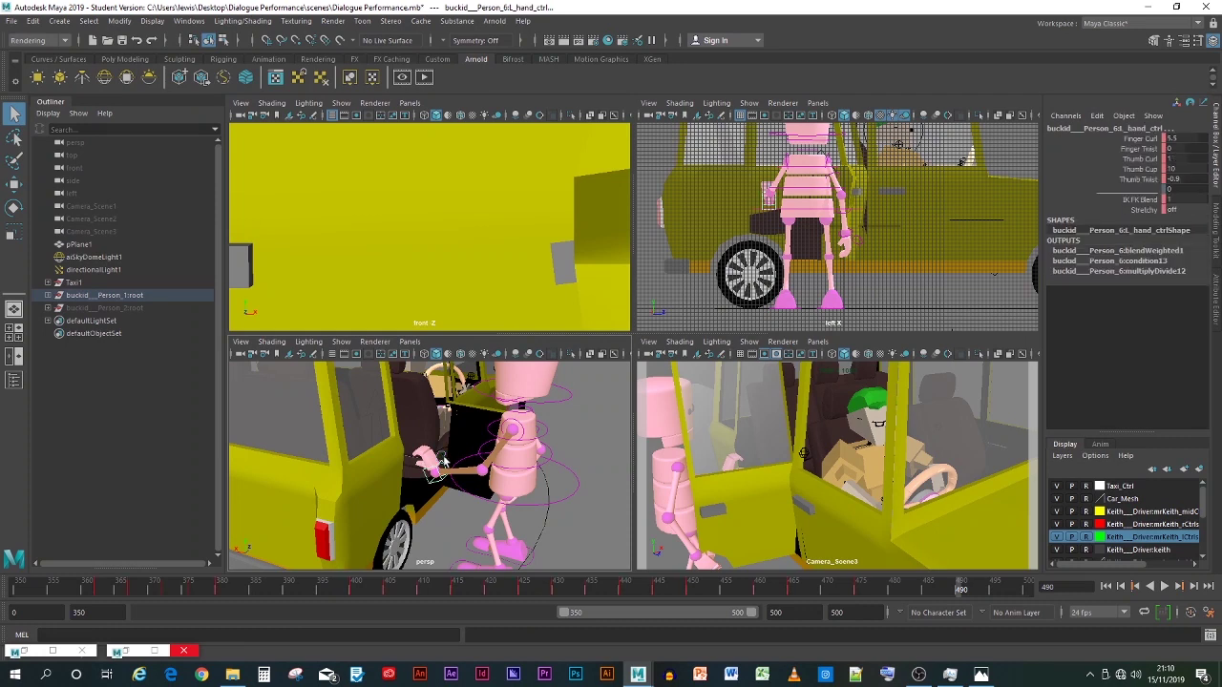
{"action": "left_click", "coordinate": [456, 485]}
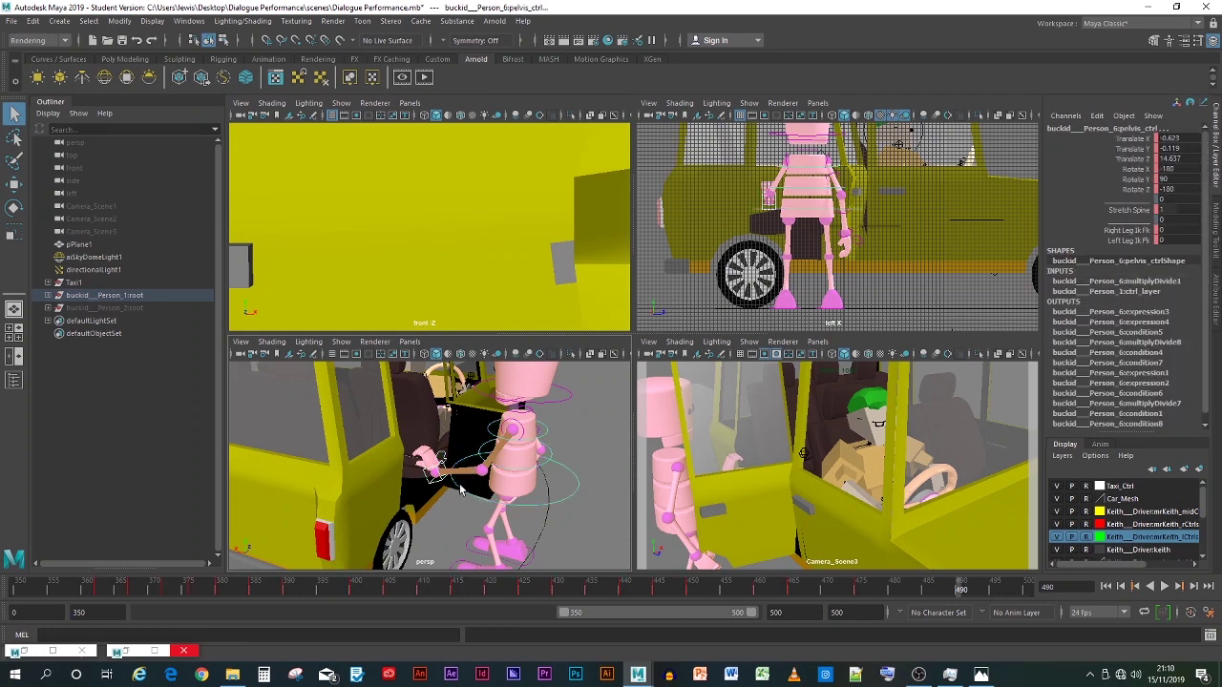
{"action": "left_click", "coordinate": [460, 488]}
{"action": "left_click", "coordinate": [467, 558]}
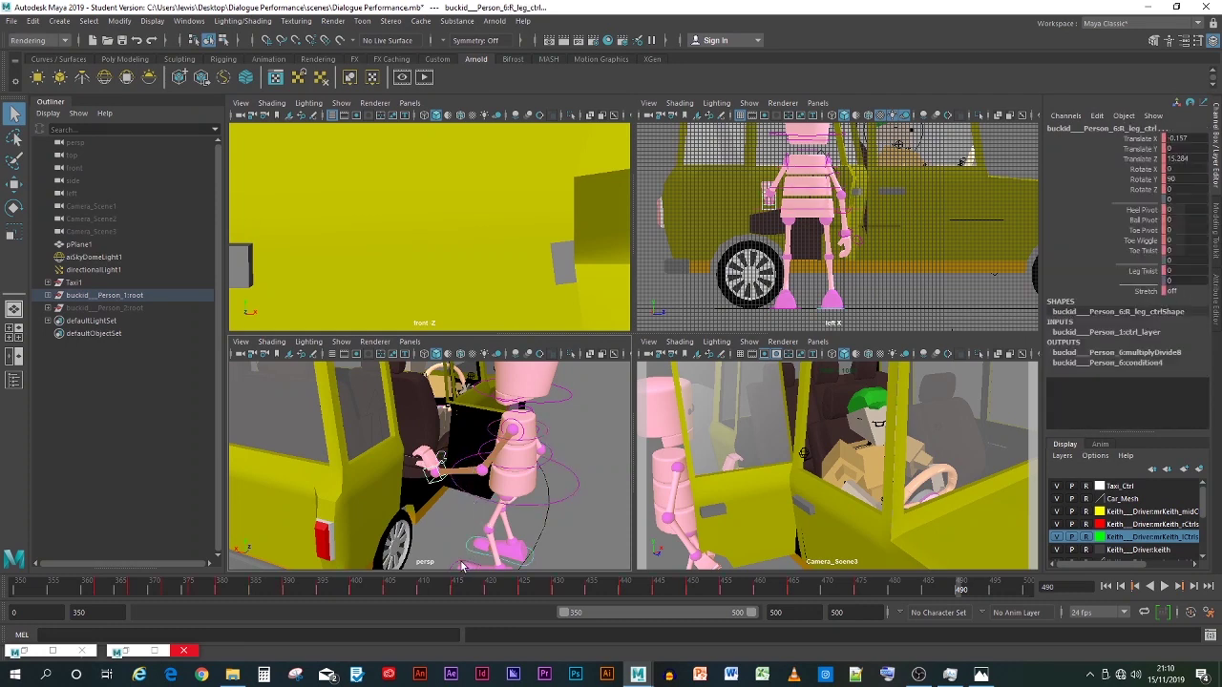
{"action": "left_click", "coordinate": [464, 562]}
{"action": "left_click", "coordinate": [491, 401]}
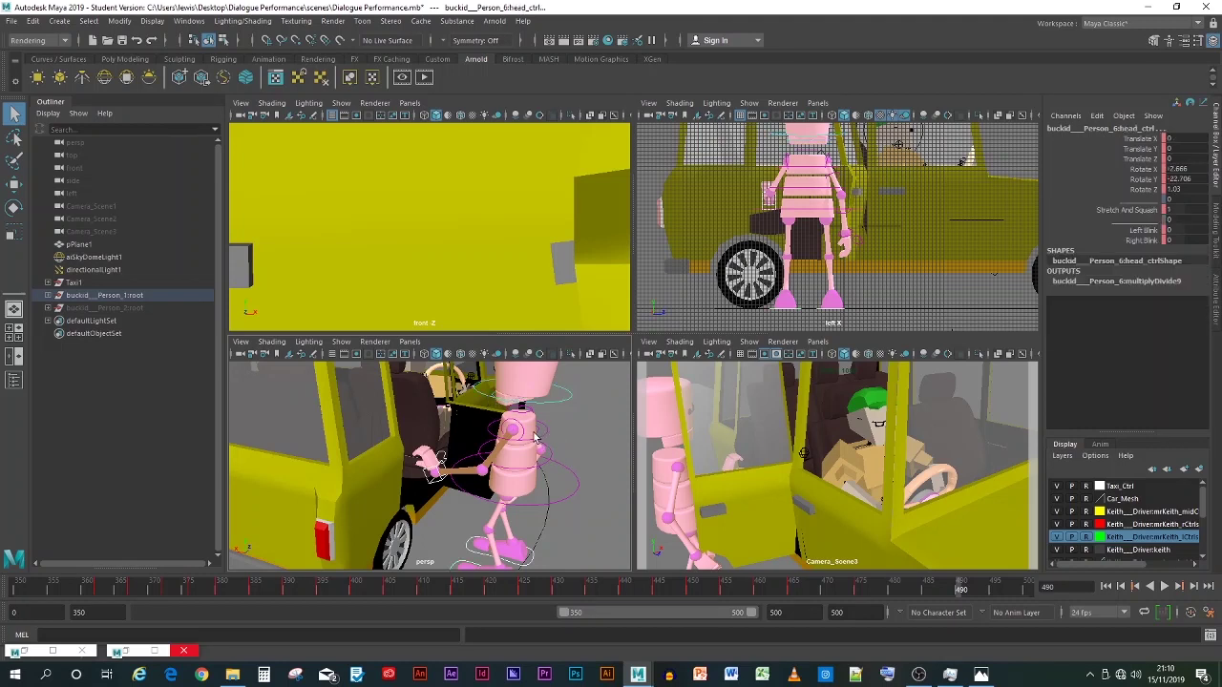
{"action": "left_click", "coordinate": [551, 470]}
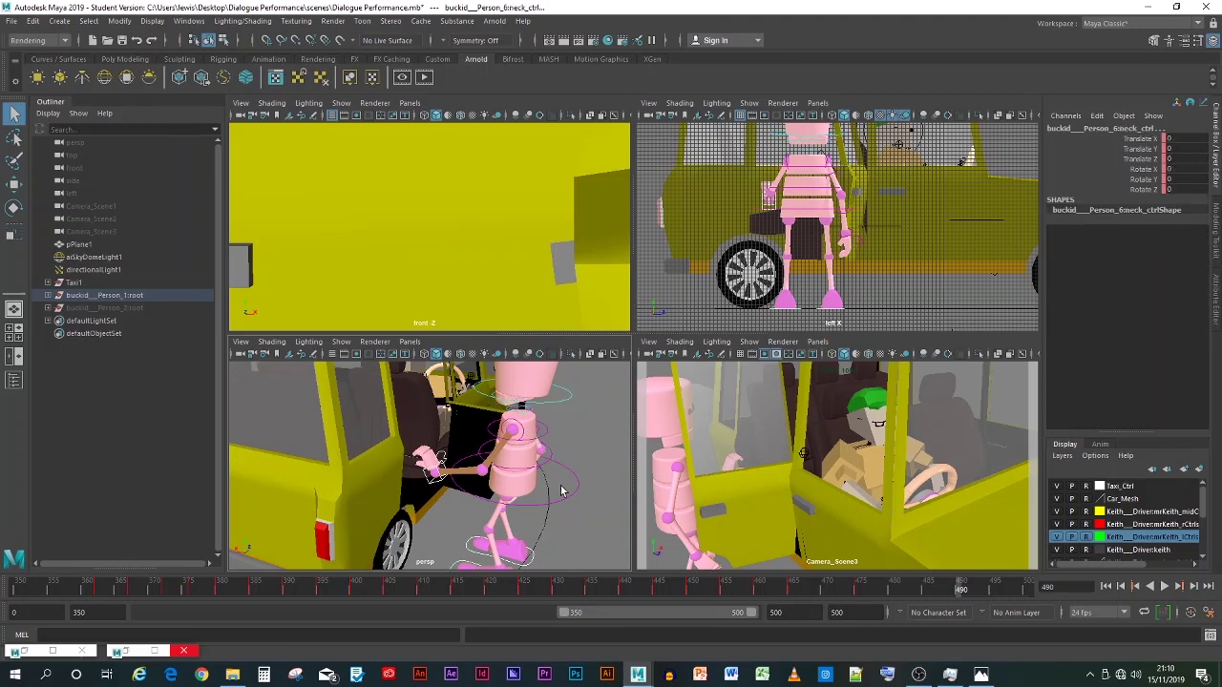
Step: Add the character's right shoulder, both clavicles, right hand and pelvis controls to the selection
{"action": "left_click_drag", "start_coordinate": [561, 491], "coordinate": [468, 541], "text": "alt"}
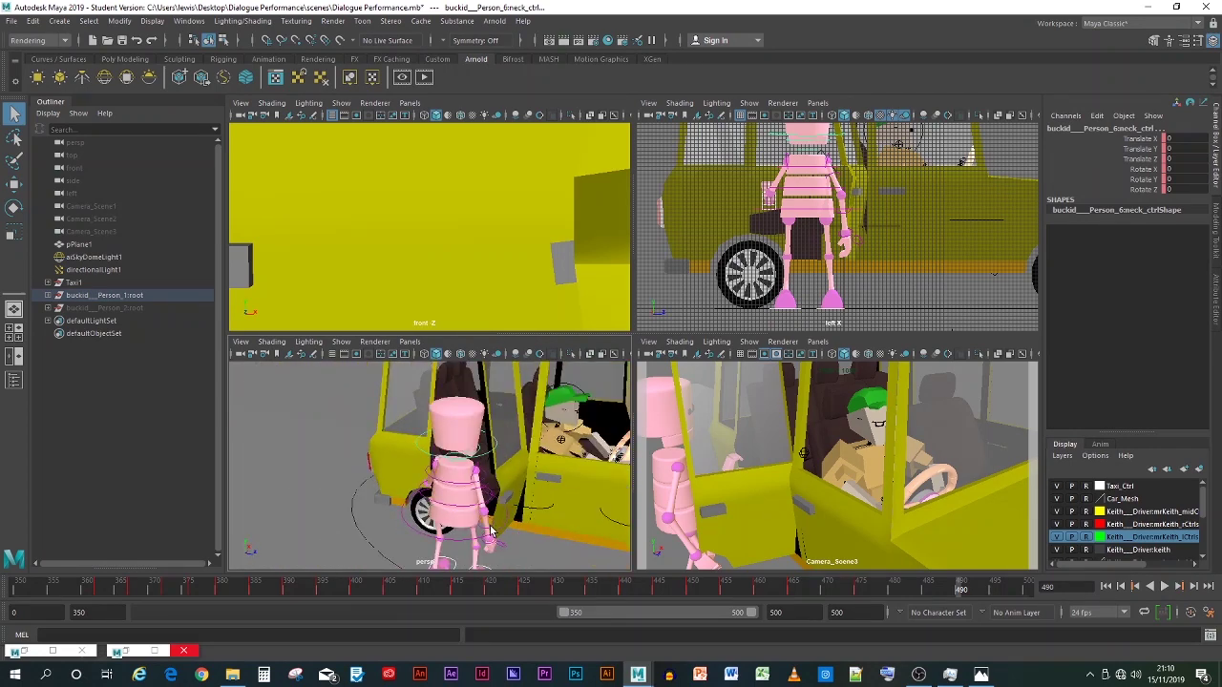
{"action": "left_click", "coordinate": [491, 534]}
{"action": "left_click", "coordinate": [482, 493]}
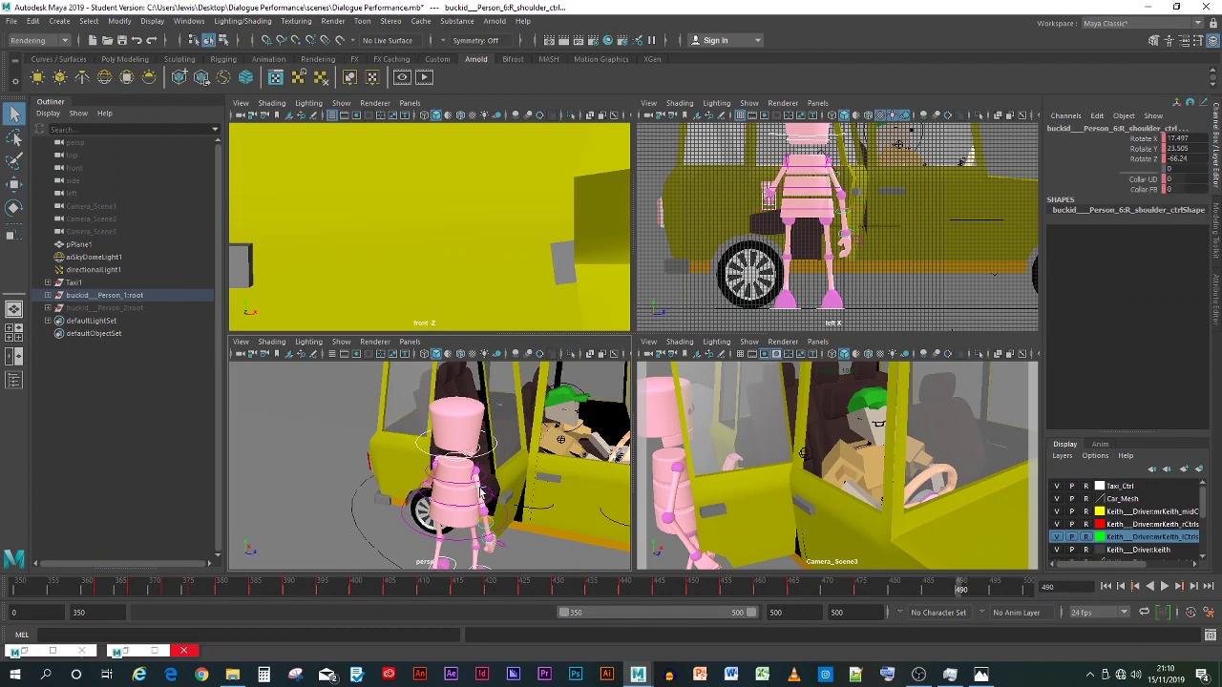
{"action": "left_click", "coordinate": [474, 474]}
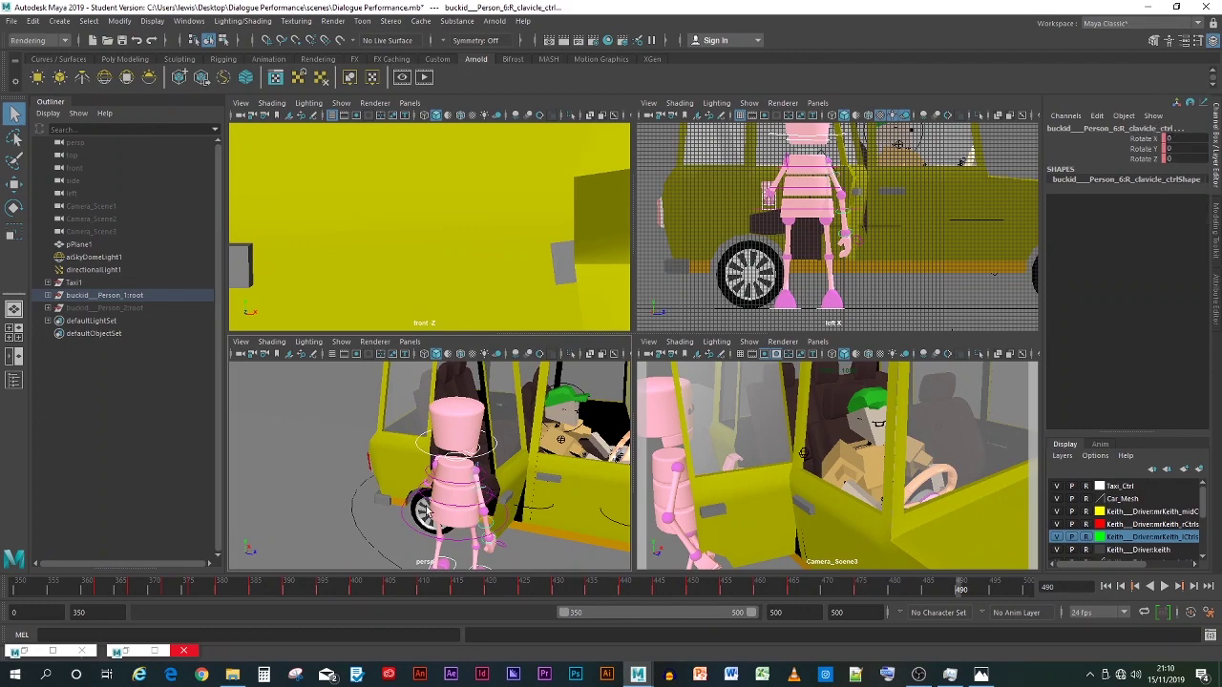
{"action": "left_click_drag", "start_coordinate": [426, 509], "coordinate": [481, 506], "text": "alt"}
{"action": "left_click", "coordinate": [484, 482]}
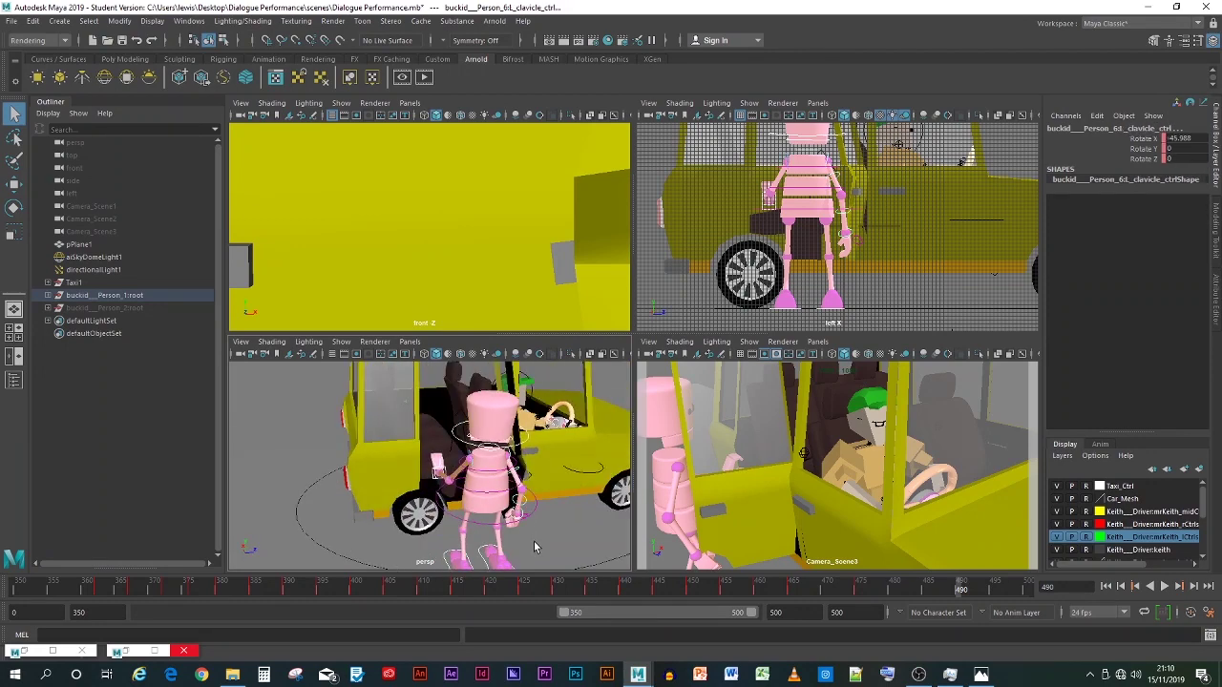
{"action": "left_click_drag", "start_coordinate": [547, 525], "coordinate": [519, 541], "text": "alt"}
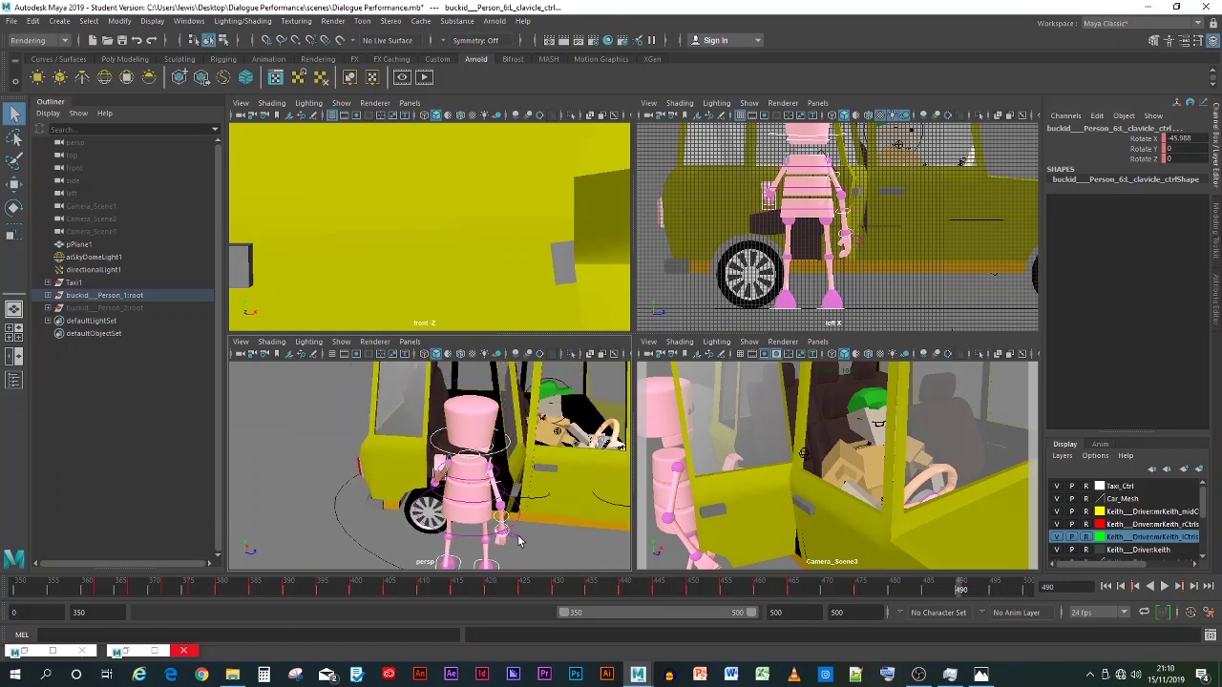
{"action": "left_click", "coordinate": [516, 540]}
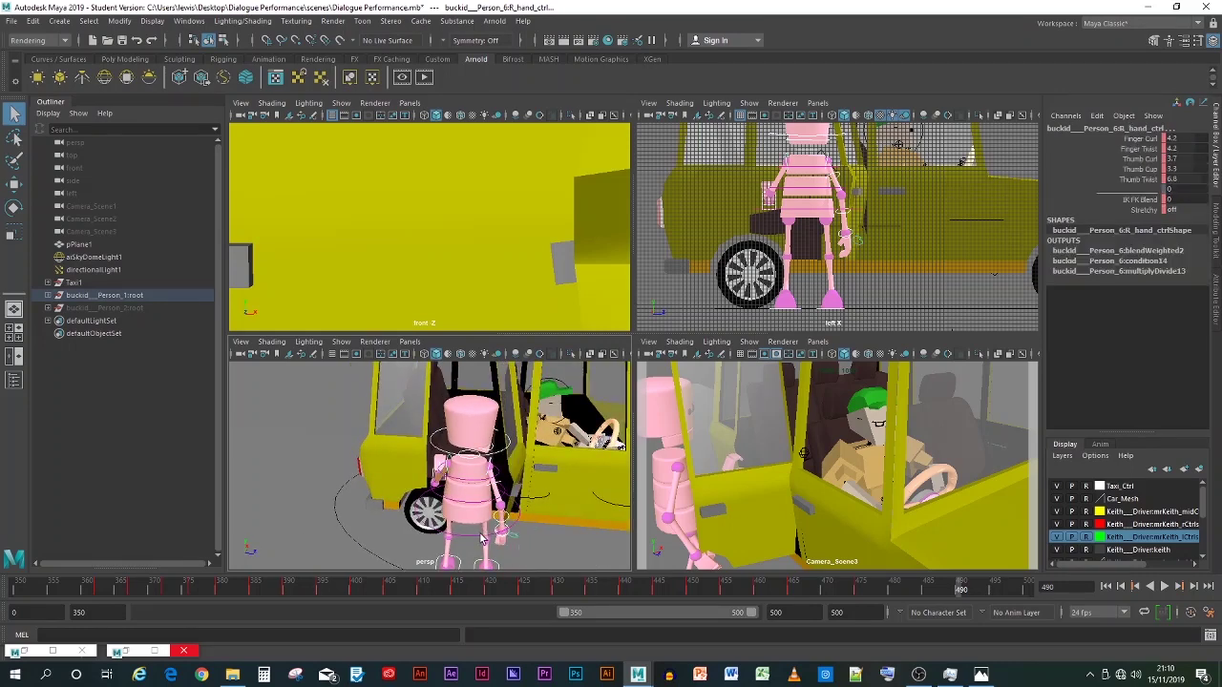
{"action": "left_click", "coordinate": [481, 540]}
Step: Try to rotate the selected body controls at frame 490, and undo the change
{"action": "left_click", "coordinate": [15, 207]}
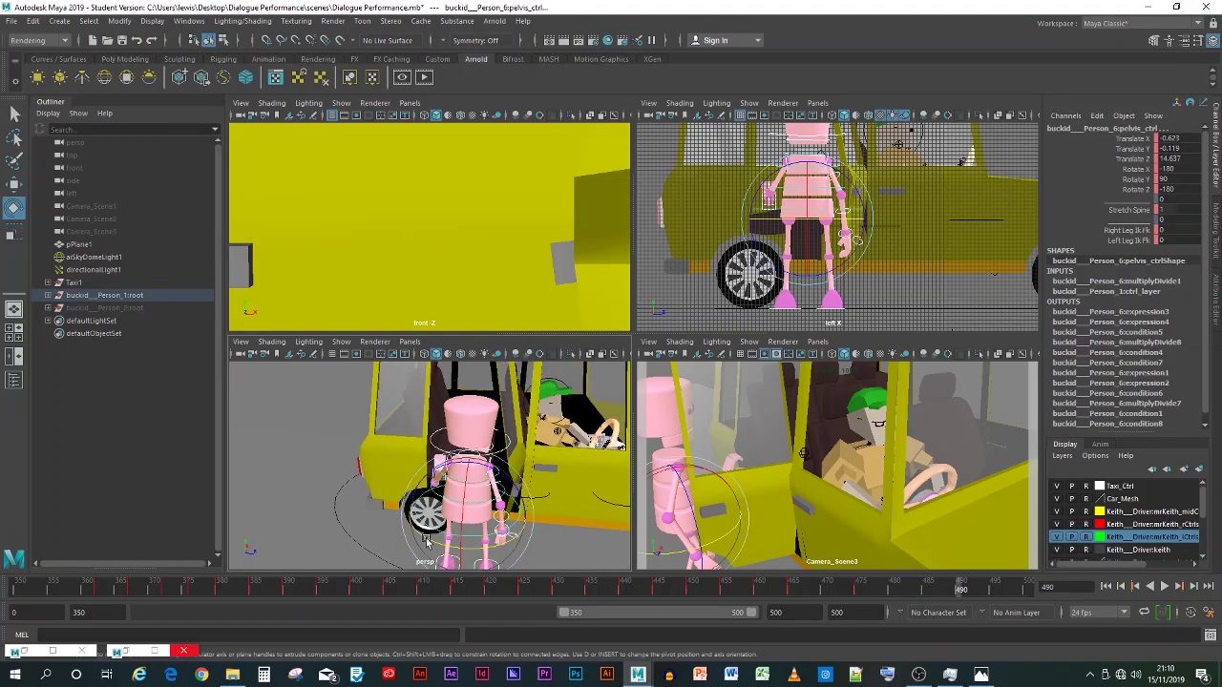
{"action": "left_click_drag", "start_coordinate": [442, 544], "coordinate": [470, 552]}
{"action": "key", "text": "ctrl+z"}
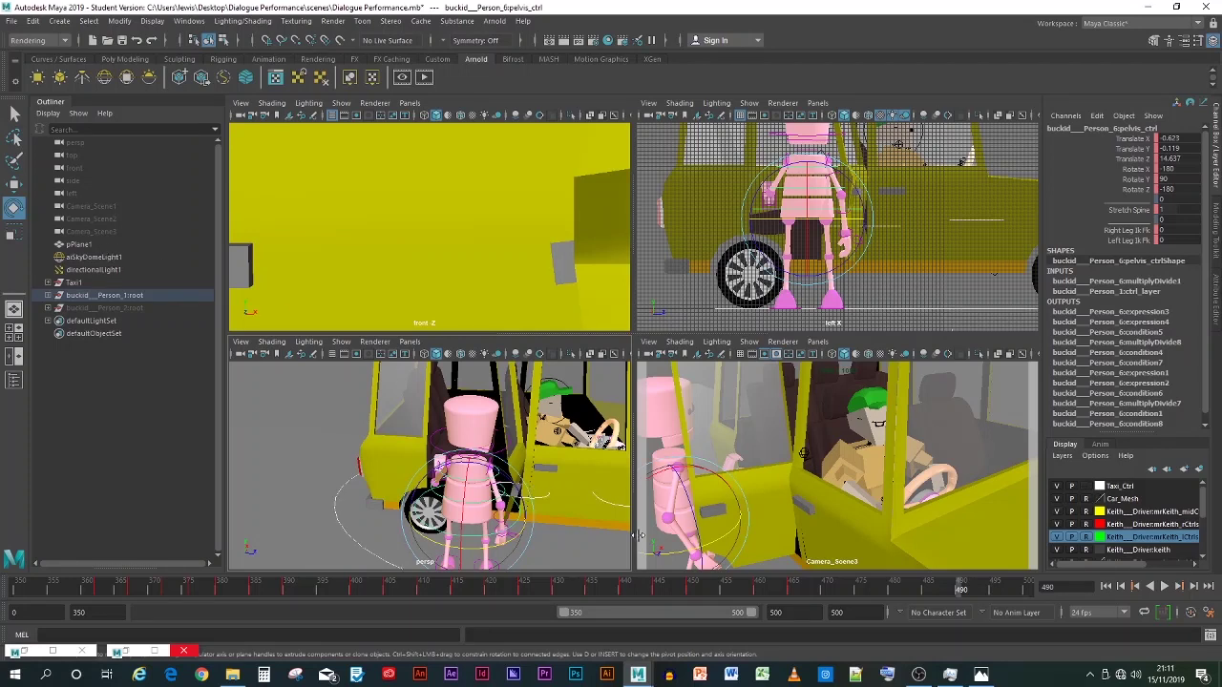
Step: Select the taxi's rear door, play its opening and return to frame 475
{"action": "left_click", "coordinate": [575, 504]}
{"action": "left_click", "coordinate": [539, 500]}
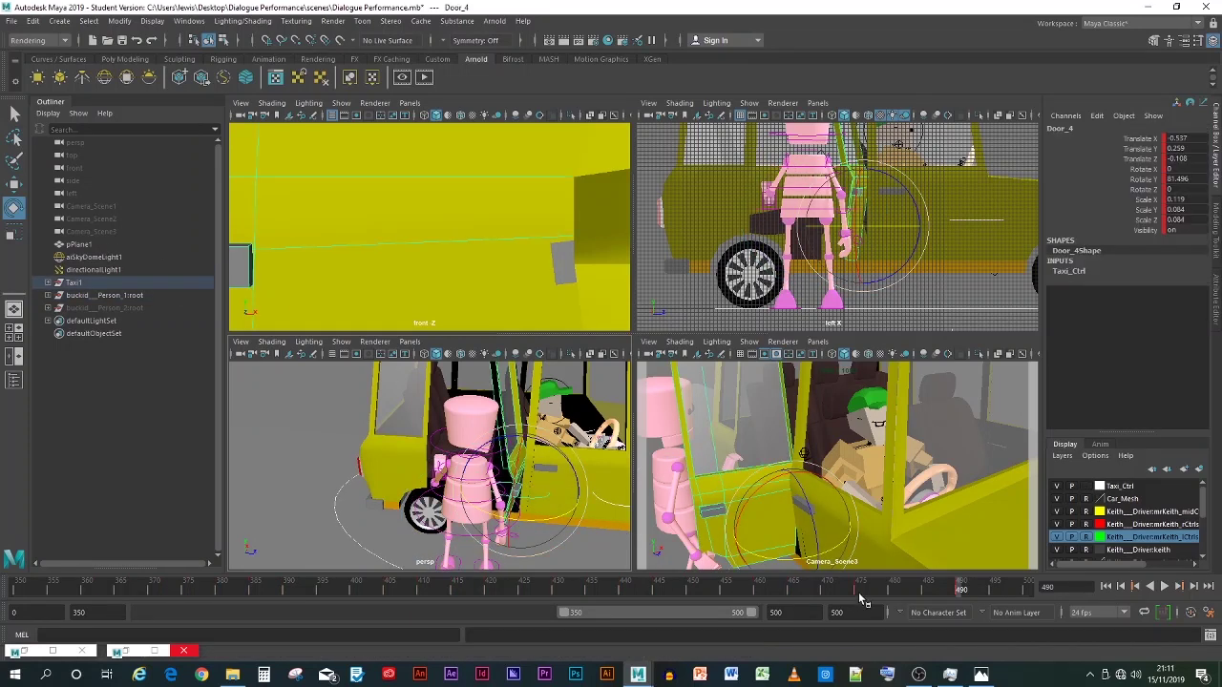
{"action": "left_click", "coordinate": [889, 590]}
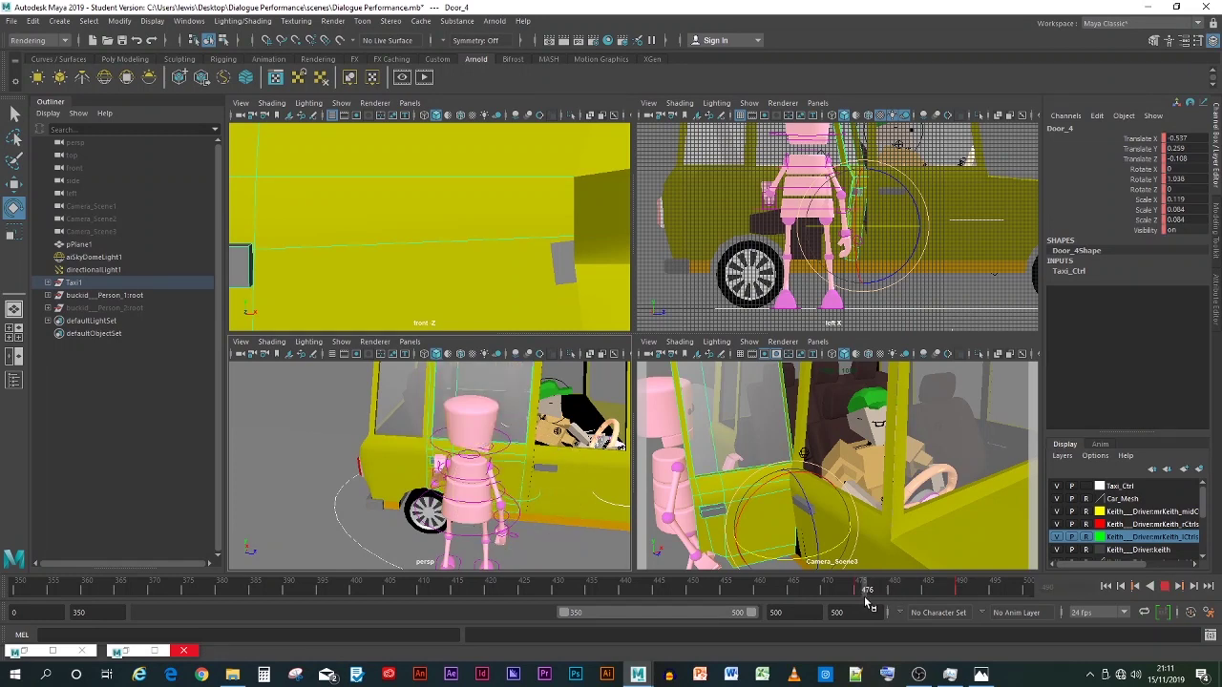
{"action": "key", "text": "alt+v"}
{"action": "left_click_drag", "start_coordinate": [889, 599], "coordinate": [862, 592]}
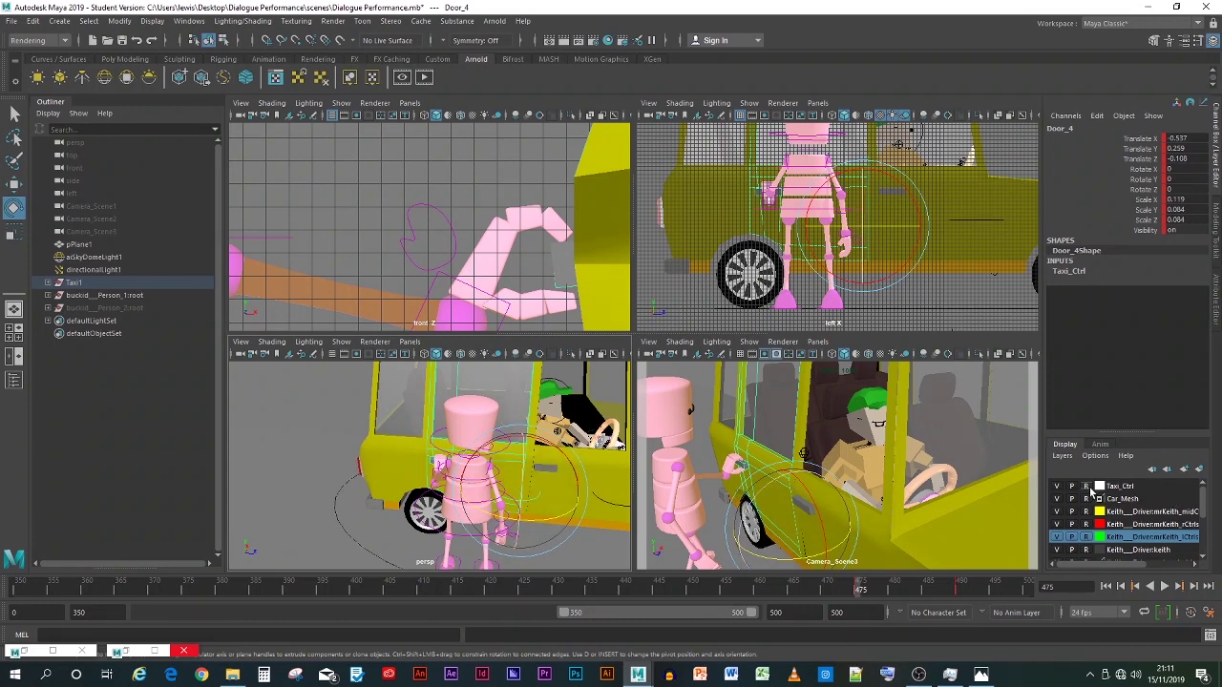
Step: Set the Taxi_Ctrl layer to reference, key all the pink character's controls at frame 475 and clear the selection
{"action": "left_click", "coordinate": [413, 410]}
{"action": "left_click", "coordinate": [485, 521]}
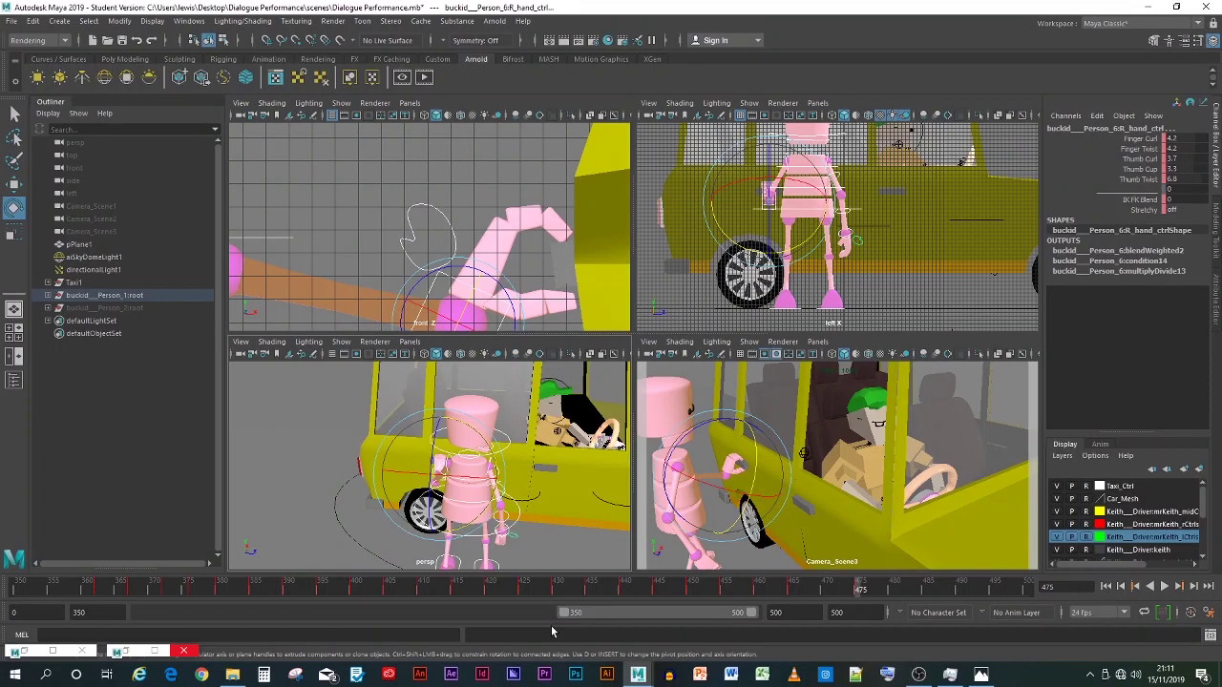
{"action": "key", "text": "s"}
{"action": "left_click", "coordinate": [537, 500]}
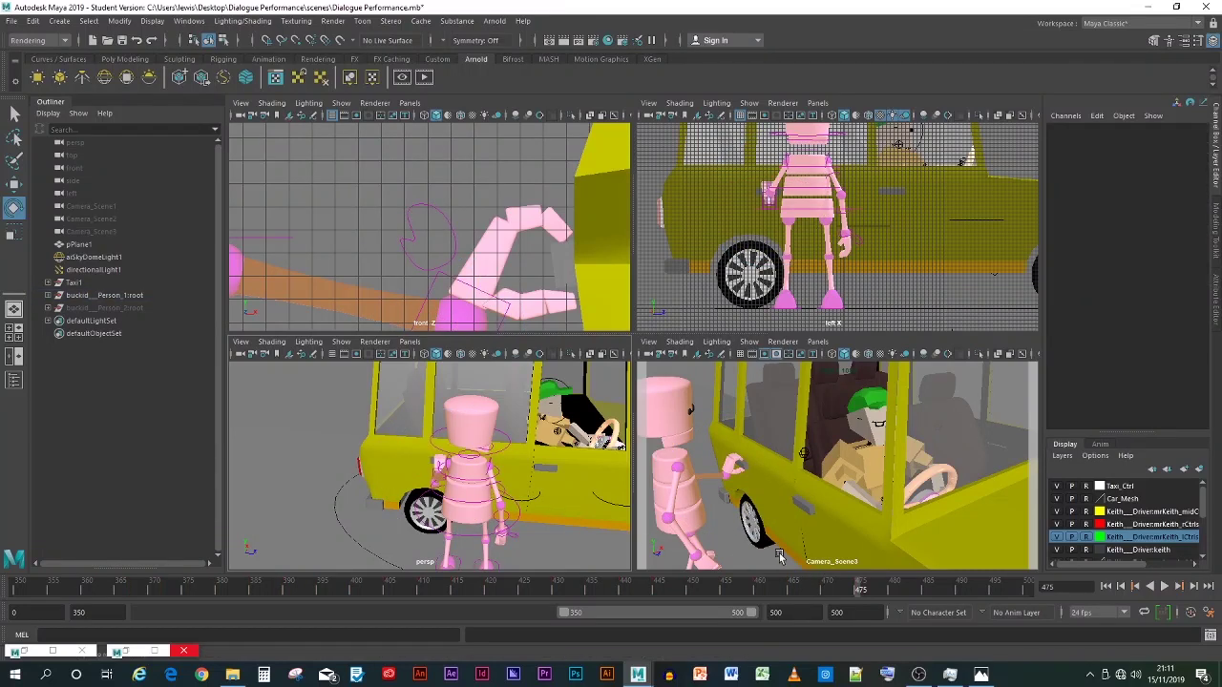
Step: Make the Taxi_Ctrl layer selectable again, scrub the rear door's opening to frame 490 and select the pink character's pelvis control
{"action": "left_click", "coordinate": [1087, 486]}
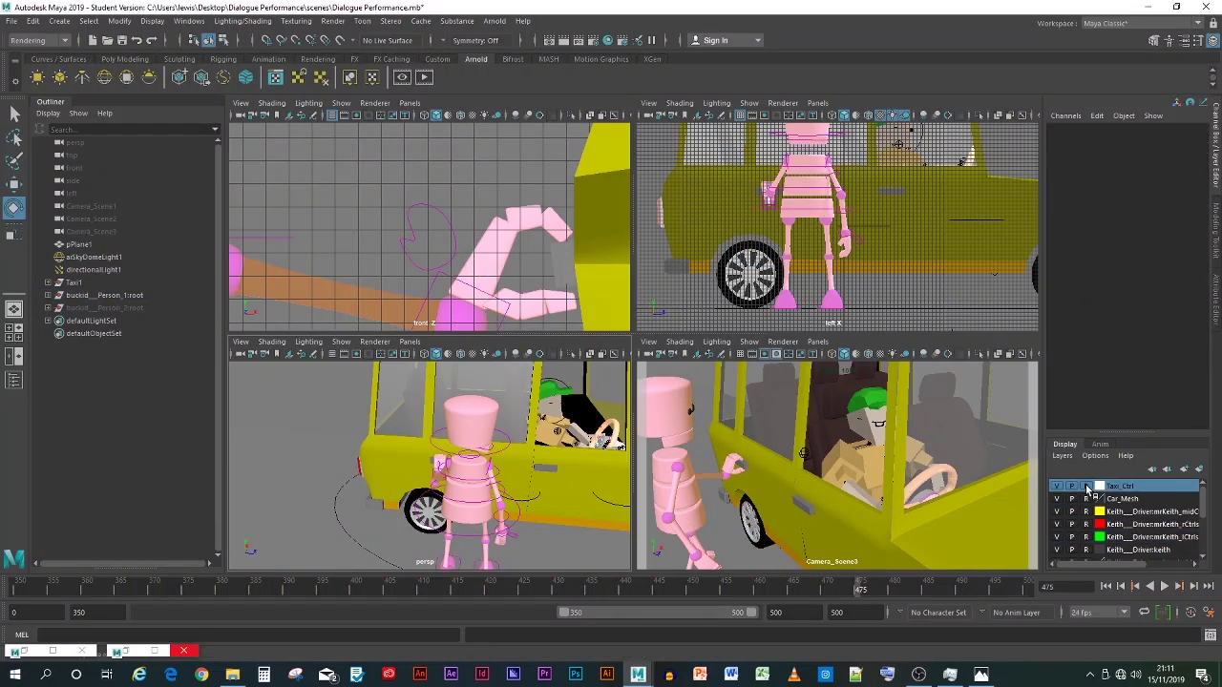
{"action": "left_click", "coordinate": [537, 500]}
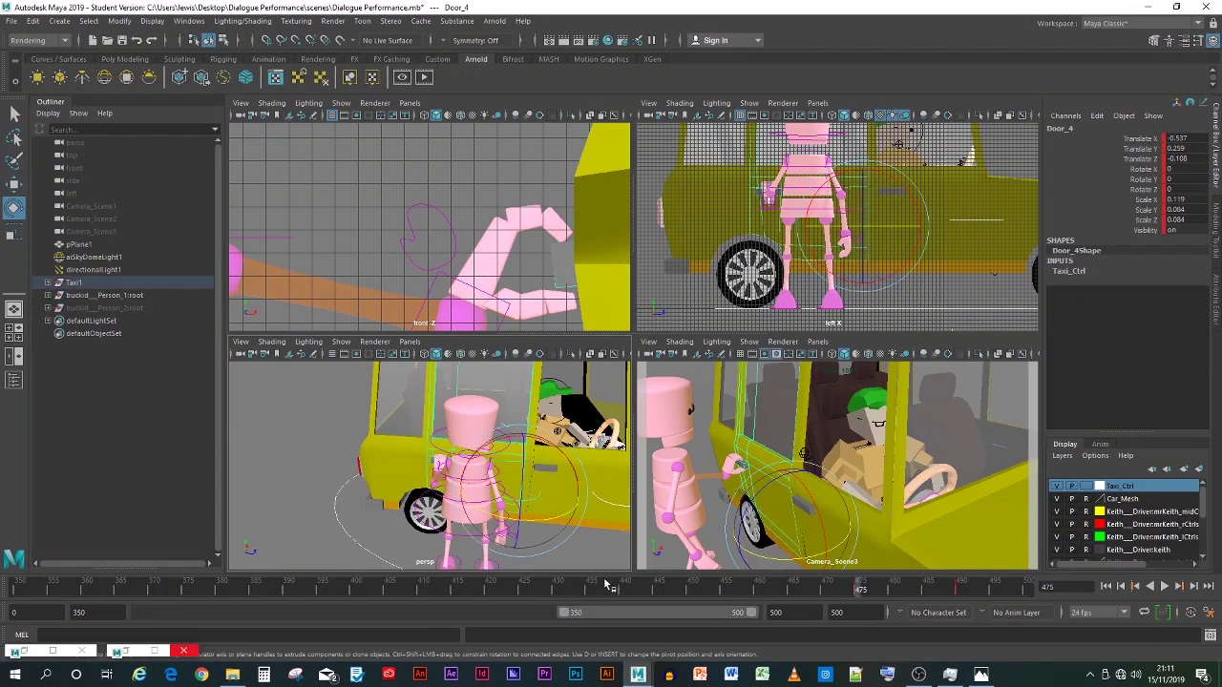
{"action": "left_click_drag", "start_coordinate": [873, 588], "coordinate": [961, 589]}
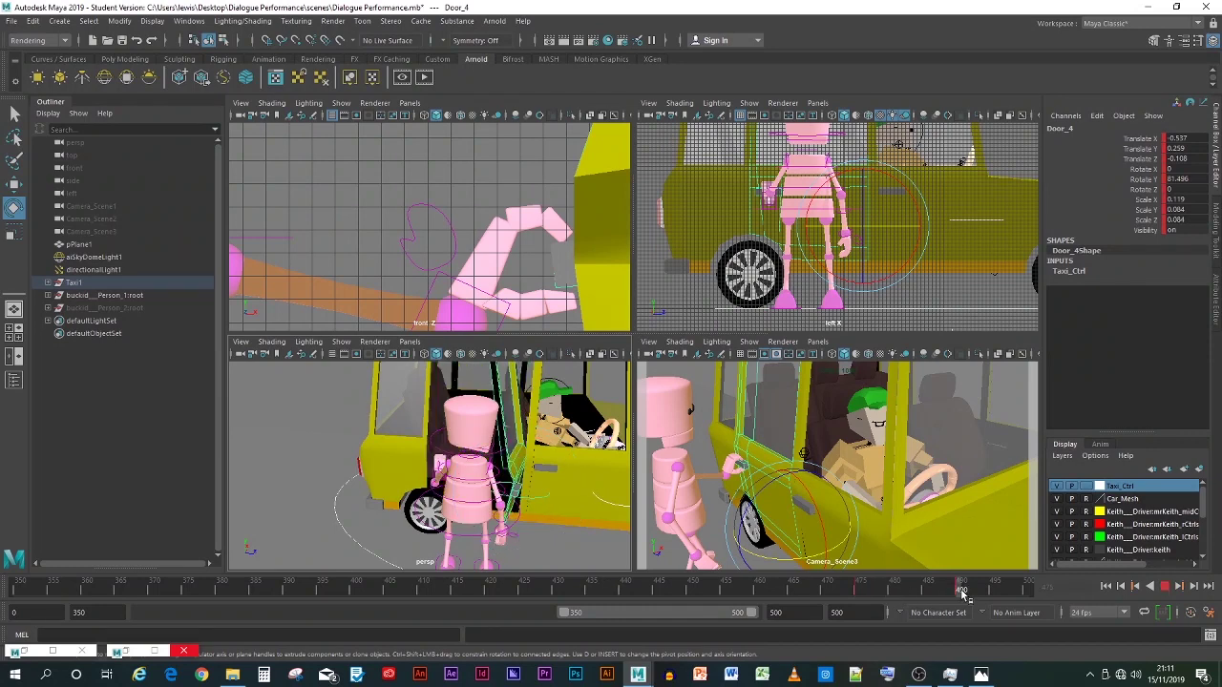
{"action": "left_click", "coordinate": [438, 482]}
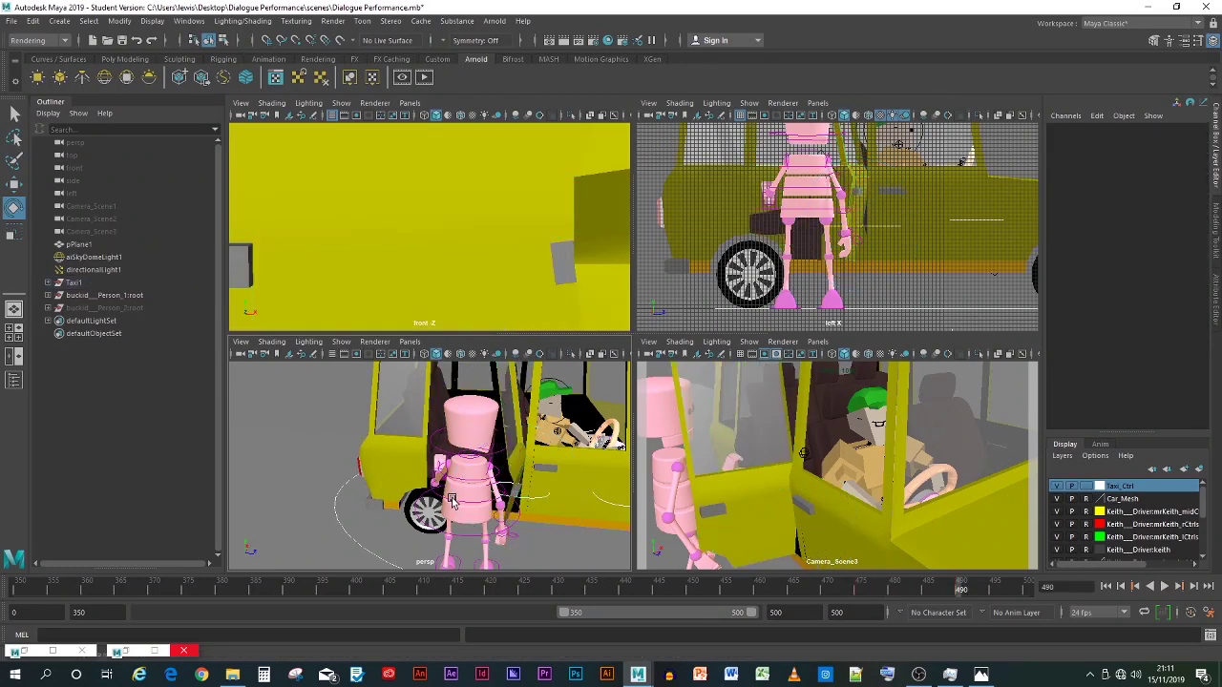
{"action": "left_click", "coordinate": [462, 537]}
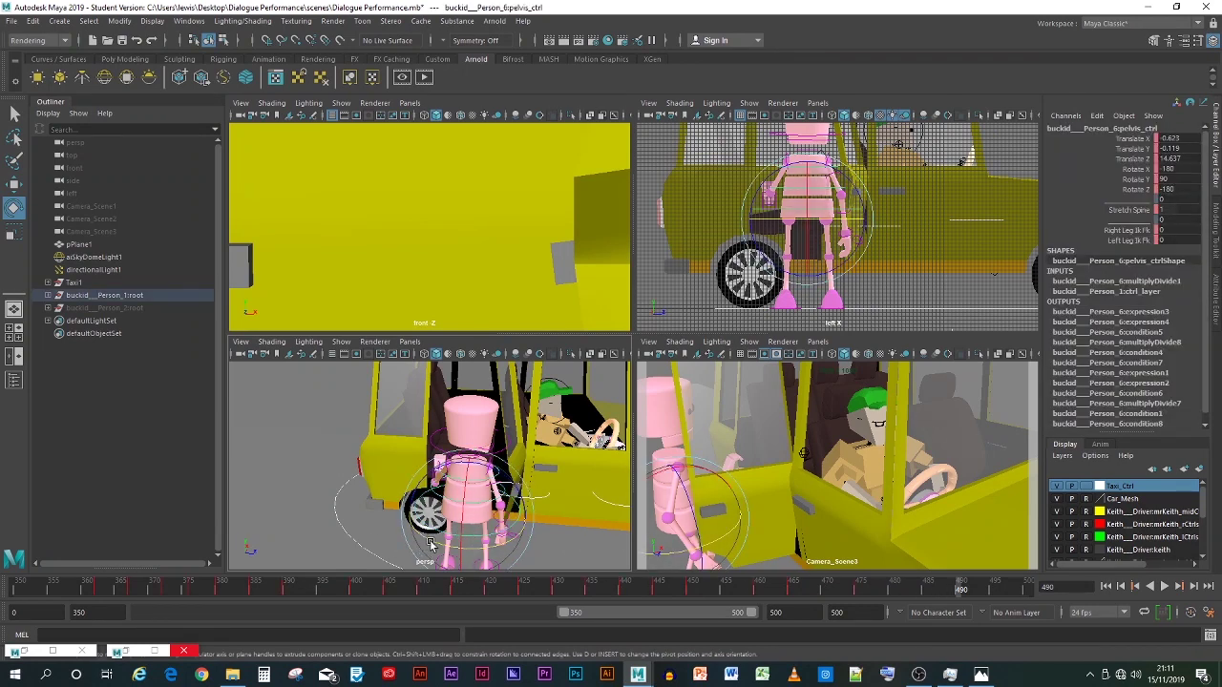
Step: Try turning the pelvis control about its Y axis, including to -90, and undo the rotations
{"action": "left_click_drag", "start_coordinate": [341, 543], "coordinate": [520, 535]}
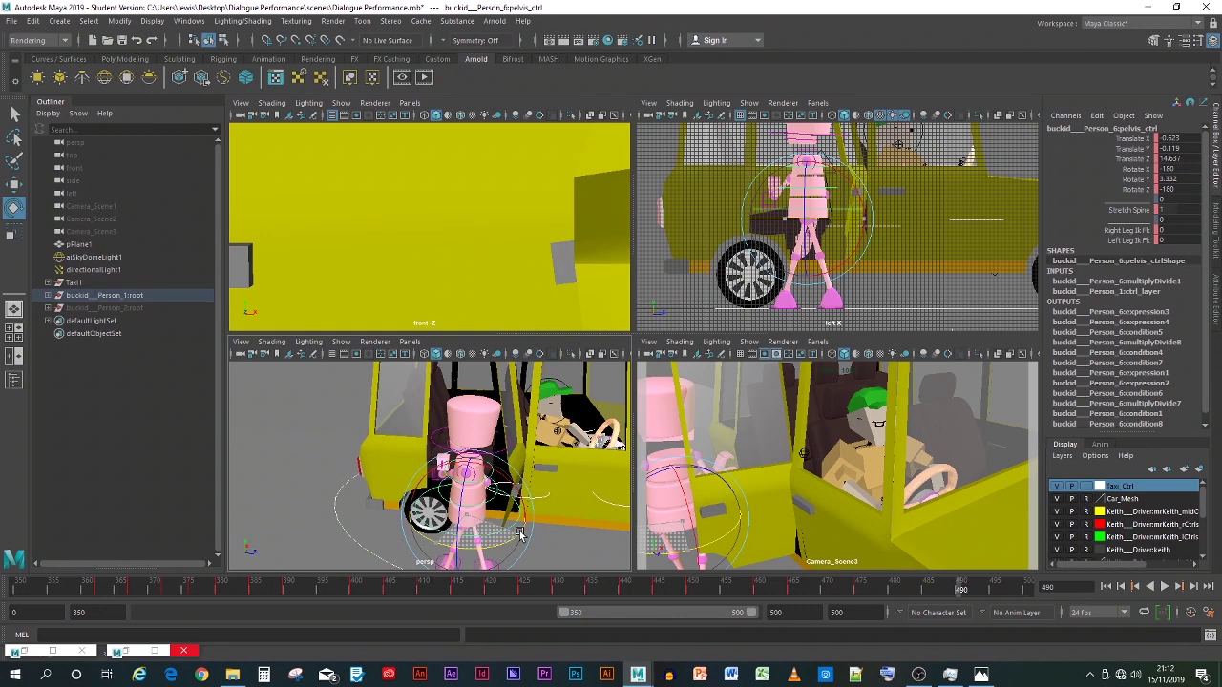
{"action": "left_click_drag", "start_coordinate": [521, 535], "coordinate": [530, 533]}
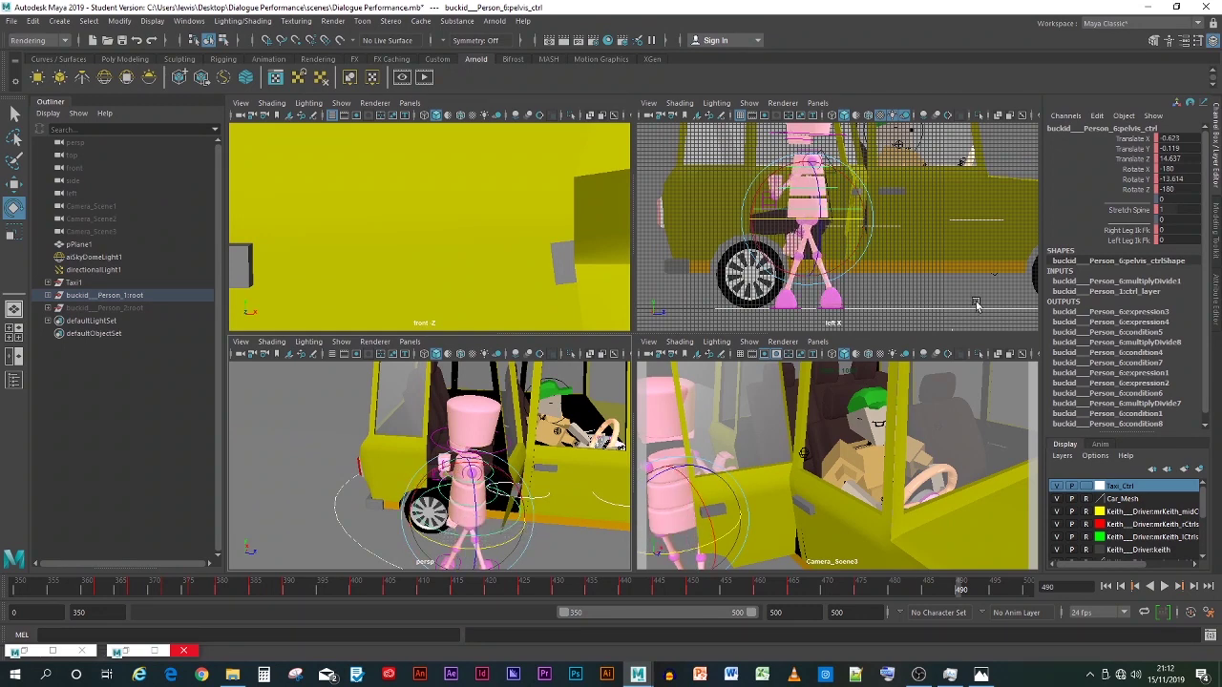
{"action": "double_click", "coordinate": [1175, 179]}
{"action": "left_click", "coordinate": [1180, 179]}
{"action": "key", "text": "Return"}
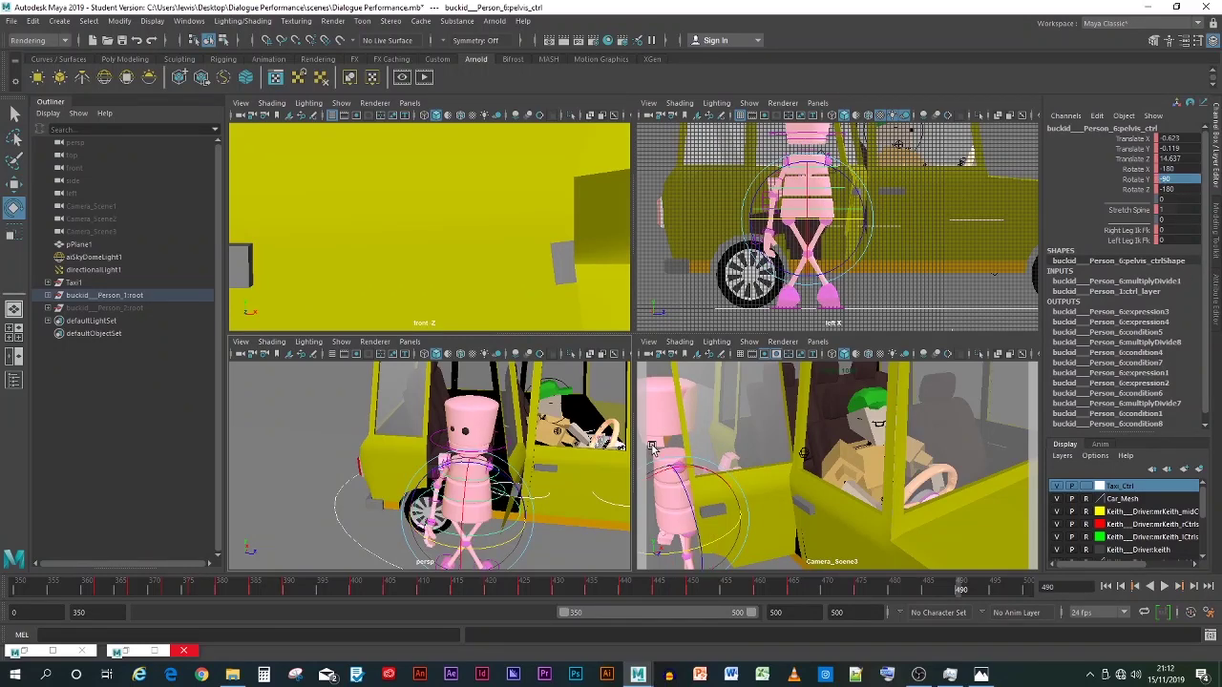
{"action": "key", "text": "ctrl+z"}
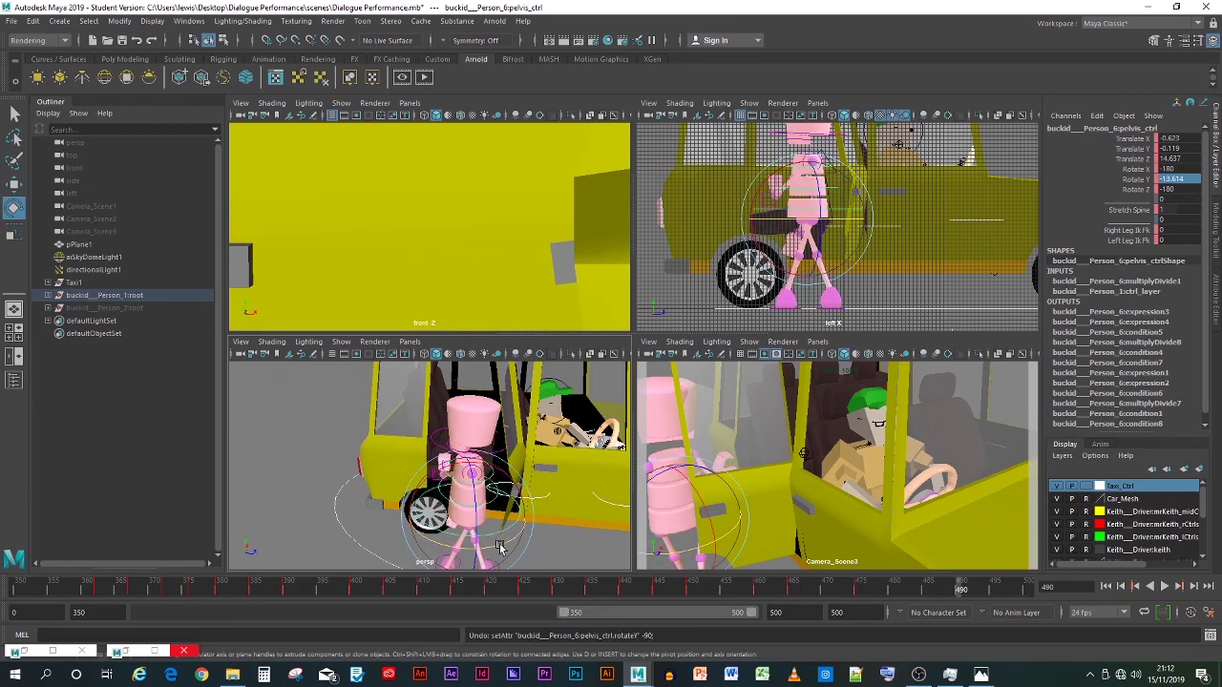
{"action": "mouse_move", "coordinate": [499, 546]}
{"action": "left_mouse_down"}
{"action": "mouse_move", "coordinate": [470, 546]}
{"action": "mouse_move", "coordinate": [488, 544]}
{"action": "left_mouse_up"}
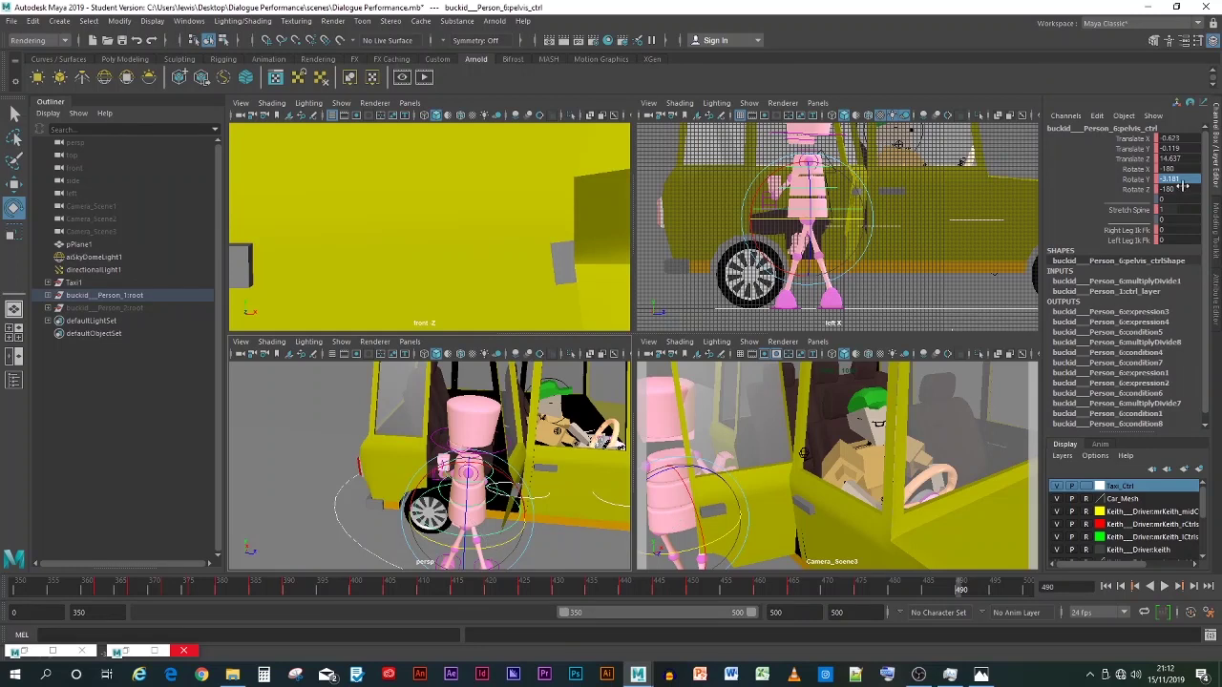
{"action": "key", "text": "ctrl+z"}
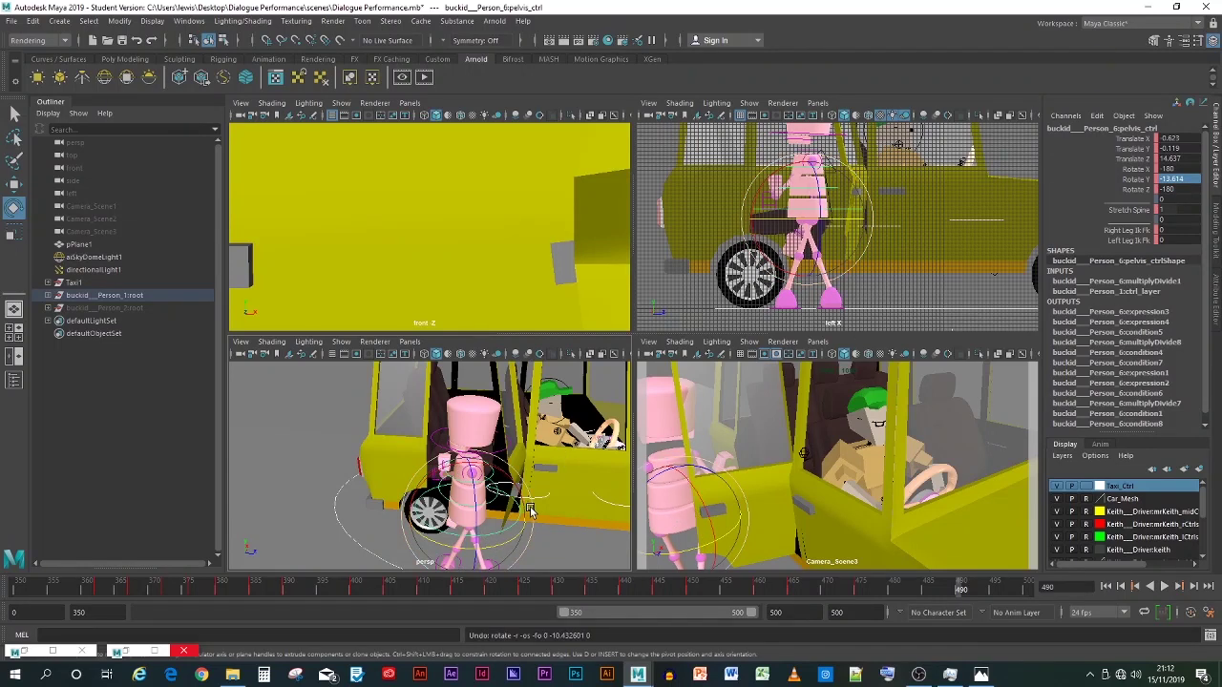
{"action": "key", "text": "ctrl+z"}
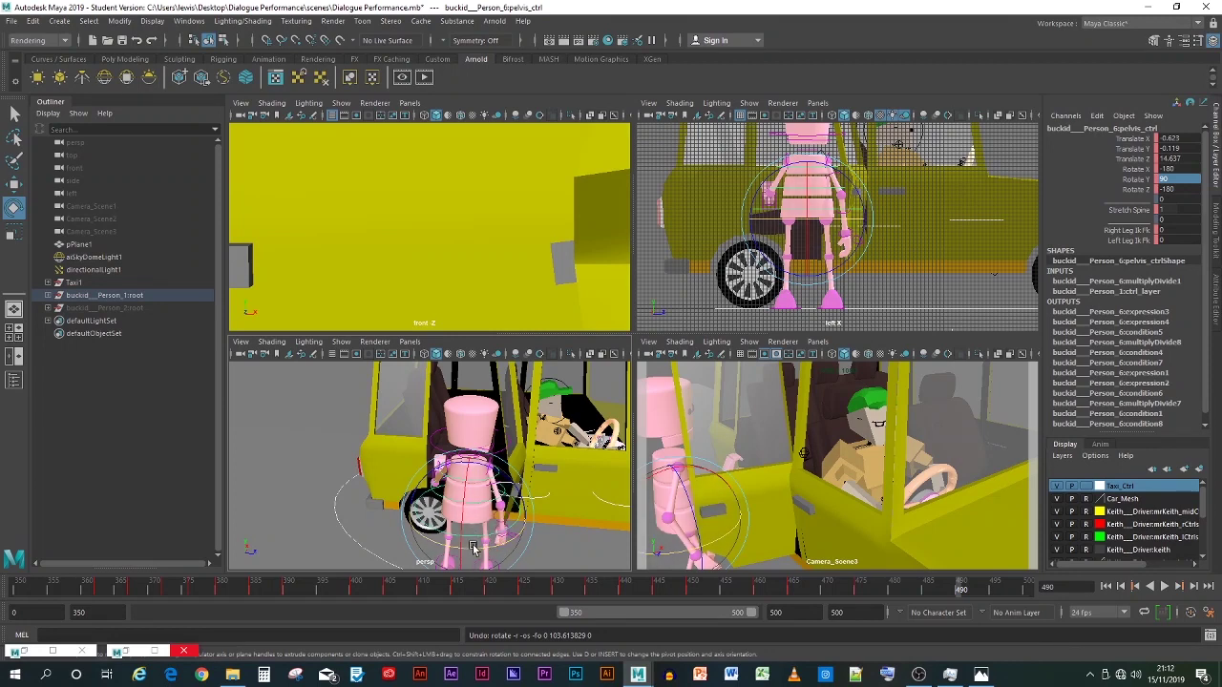
Step: Set the pelvis control's Rotate Y to 0 and move it along Z to about 17.91 at frame 490
{"action": "left_click_drag", "start_coordinate": [473, 549], "coordinate": [825, 436]}
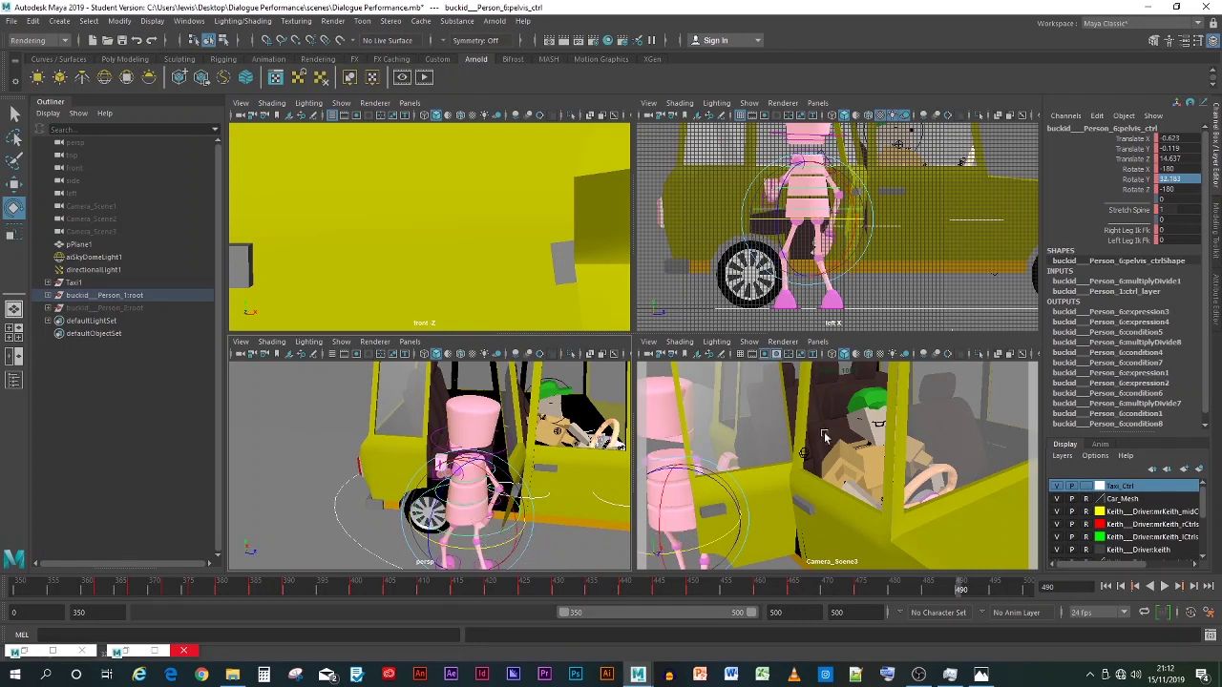
{"action": "double_click", "coordinate": [1180, 178]}
{"action": "type", "text": "0"}
{"action": "key", "text": "Return"}
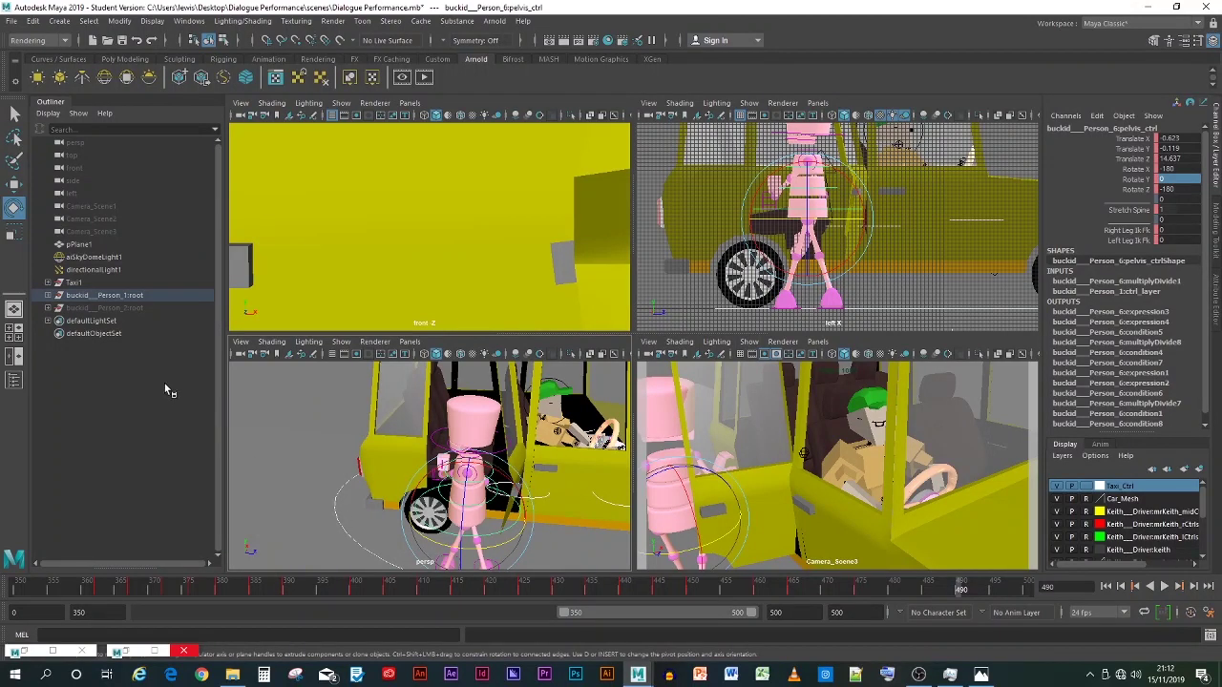
{"action": "left_click", "coordinate": [14, 183]}
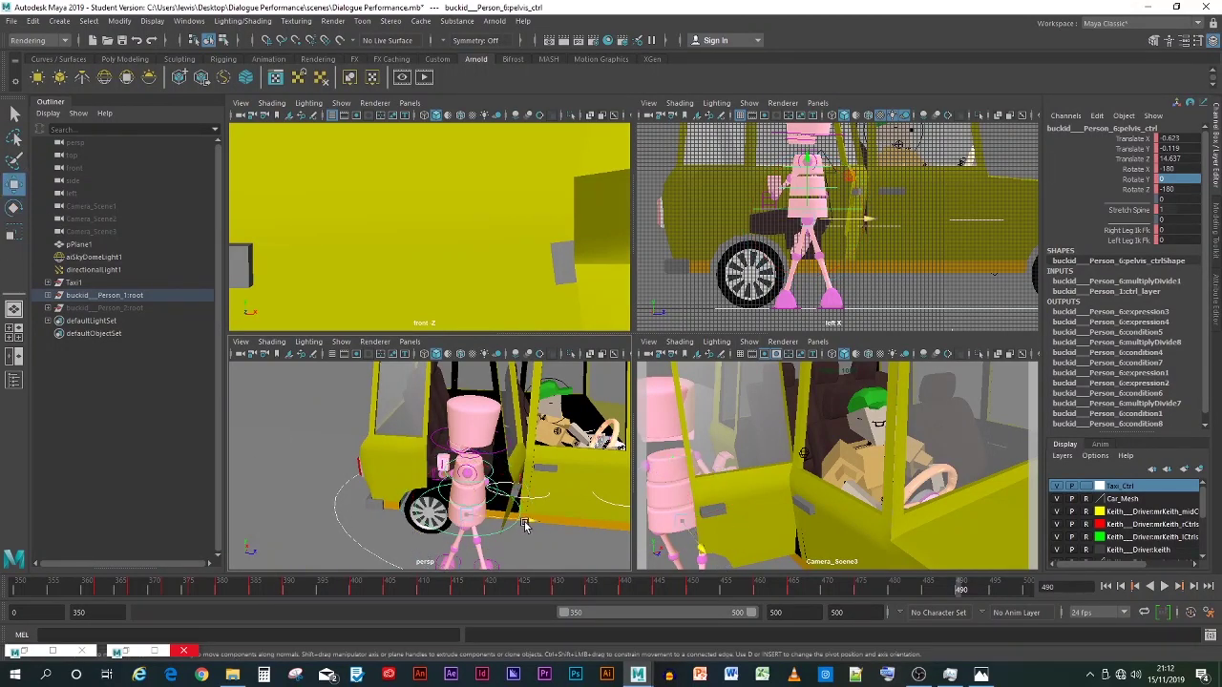
{"action": "left_click_drag", "start_coordinate": [522, 528], "coordinate": [655, 544]}
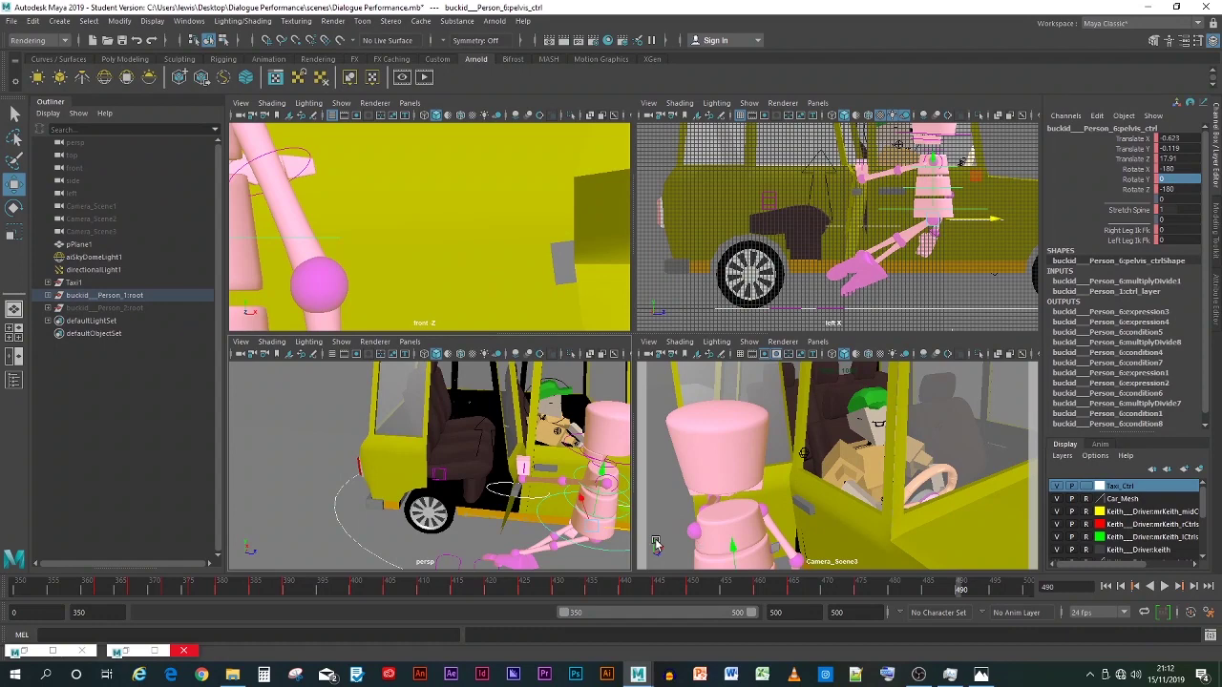
Step: Set the right leg control's Rotate Y to 180 and move it along Z to about 18.06 under the body
{"action": "right_click_drag", "start_coordinate": [530, 554], "coordinate": [483, 542], "text": "alt"}
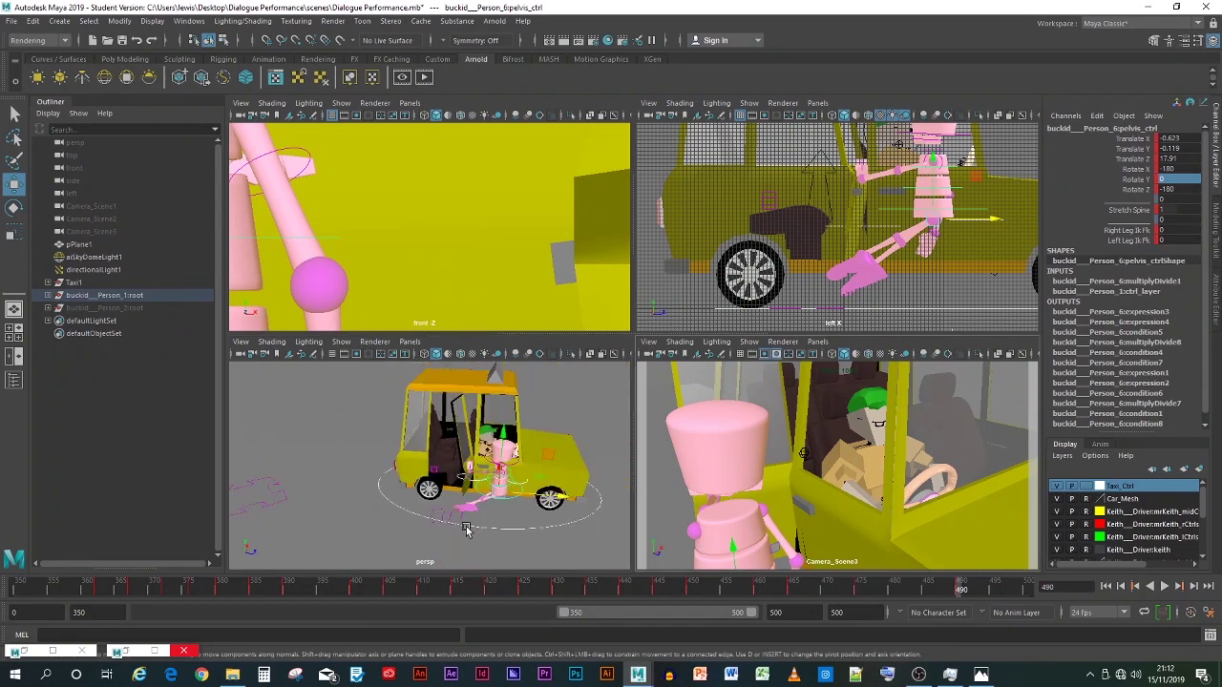
{"action": "left_click", "coordinate": [460, 528]}
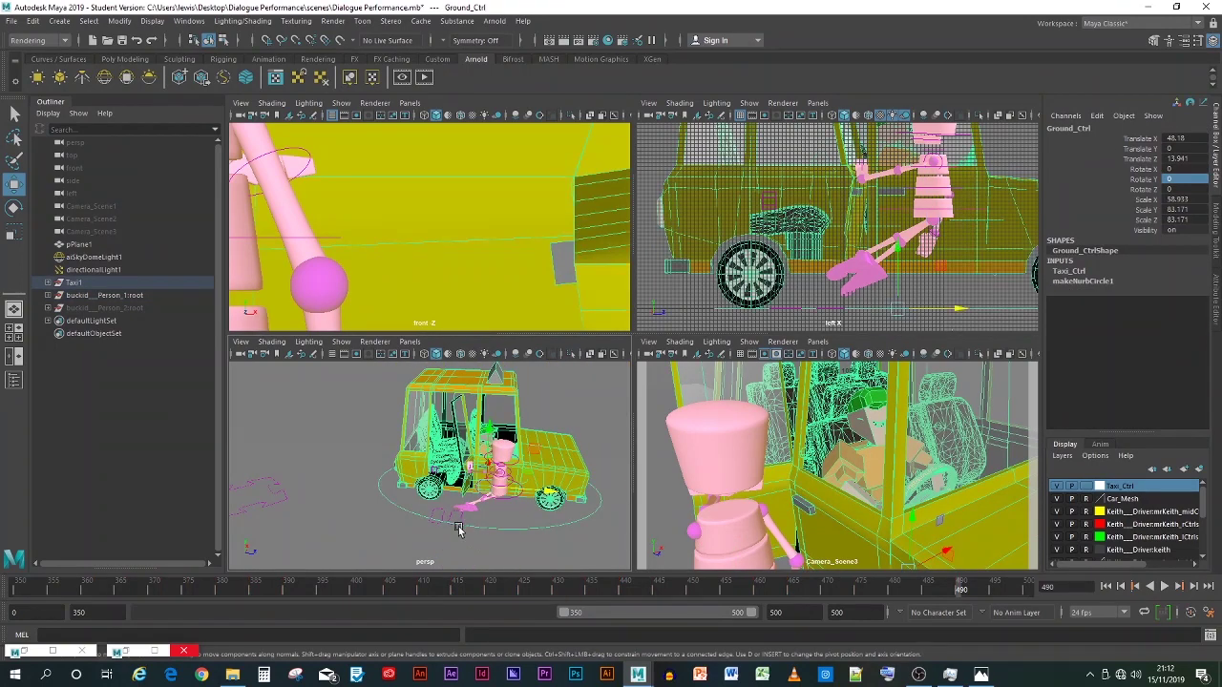
{"action": "left_click", "coordinate": [458, 523]}
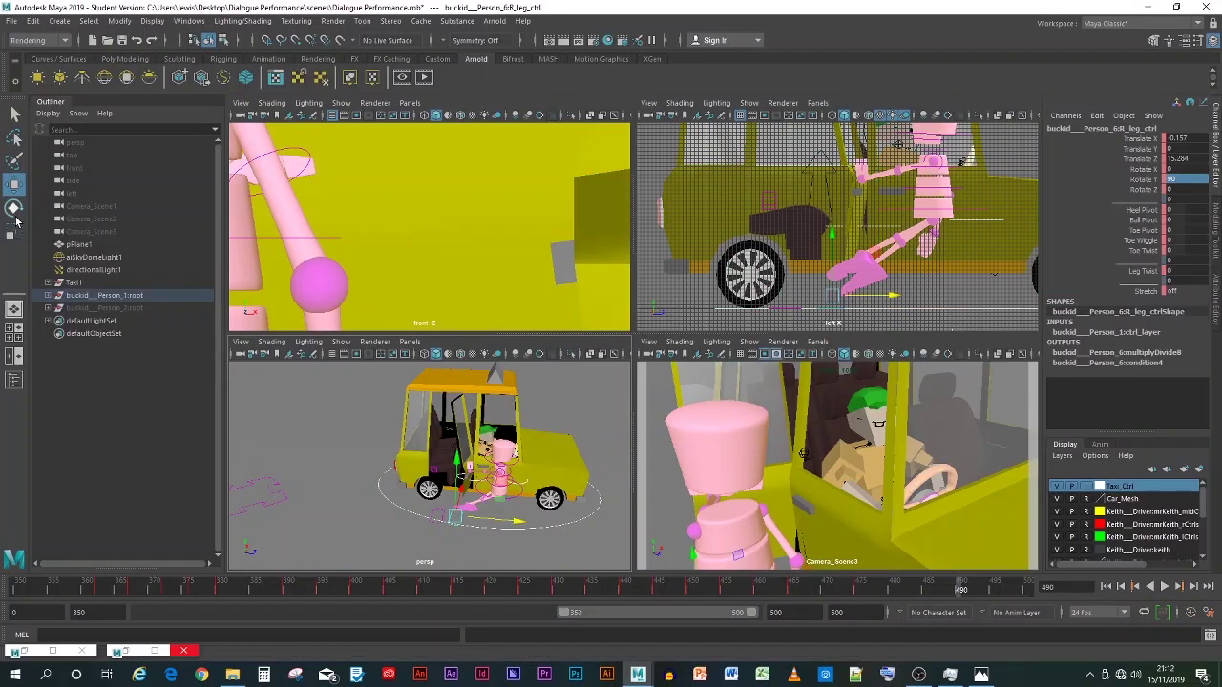
{"action": "key", "text": "e"}
{"action": "middle_click_drag", "start_coordinate": [473, 558], "coordinate": [1184, 223]}
{"action": "double_click", "coordinate": [1188, 179]}
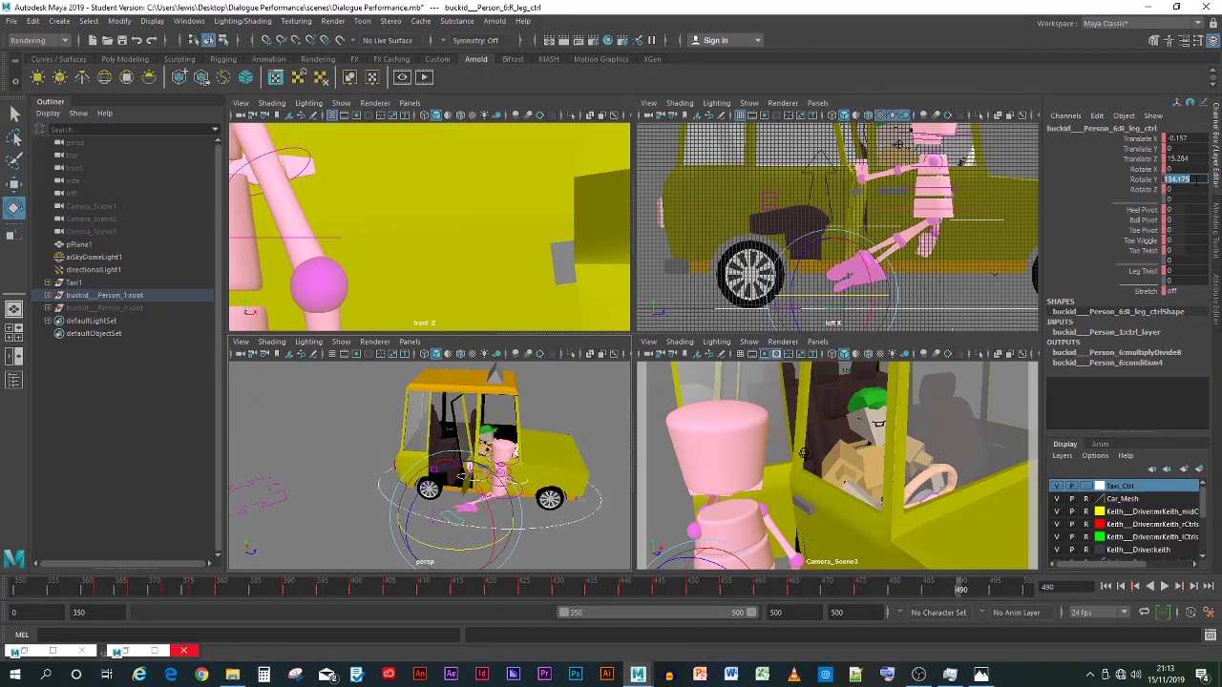
{"action": "type", "text": "180"}
{"action": "key", "text": "Return"}
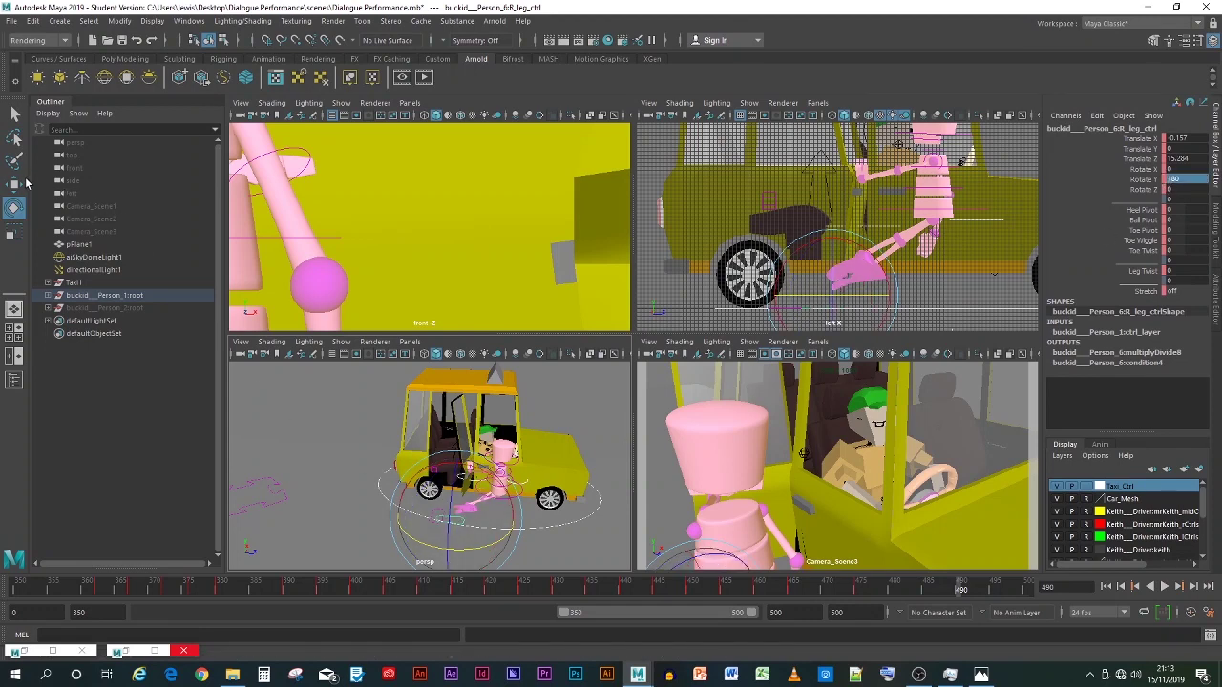
{"action": "left_click", "coordinate": [15, 184]}
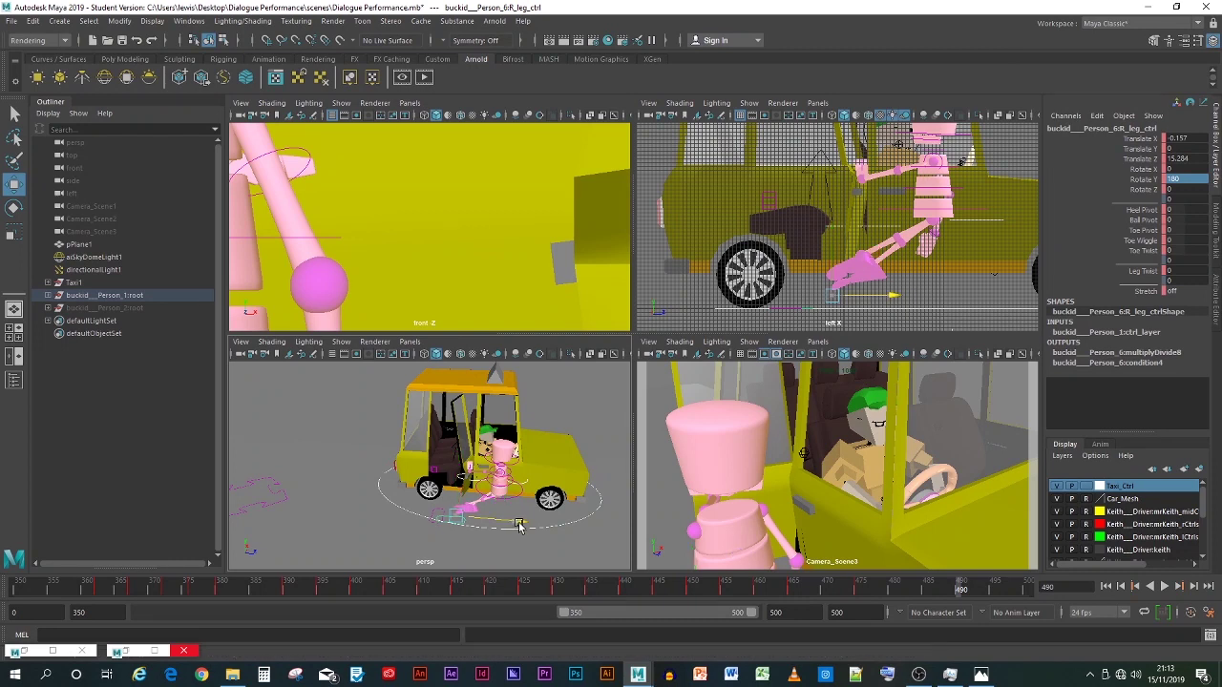
{"action": "left_click_drag", "start_coordinate": [519, 526], "coordinate": [564, 533]}
Step: Set the left leg control's Rotate Y to 180 and move it forward under the body next to the right foot
{"action": "scroll", "coordinate": [526, 539], "scroll_direction": "up", "scroll_amount": 3}
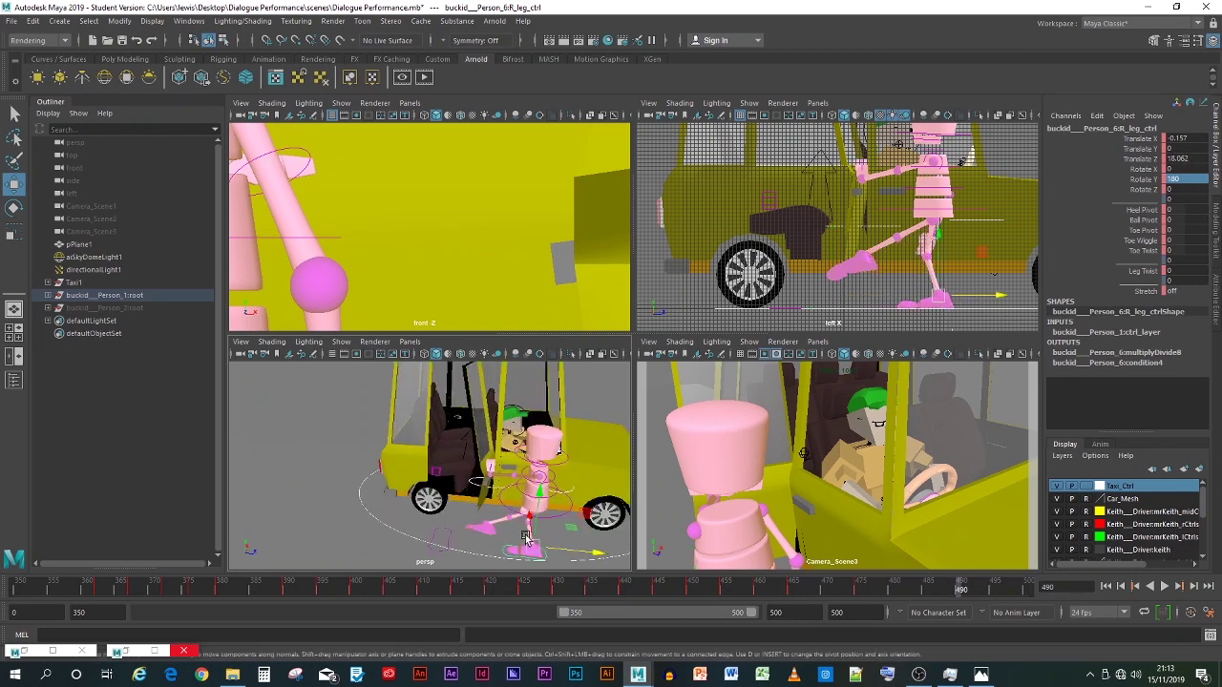
{"action": "scroll", "coordinate": [449, 496], "scroll_direction": "up", "scroll_amount": 3}
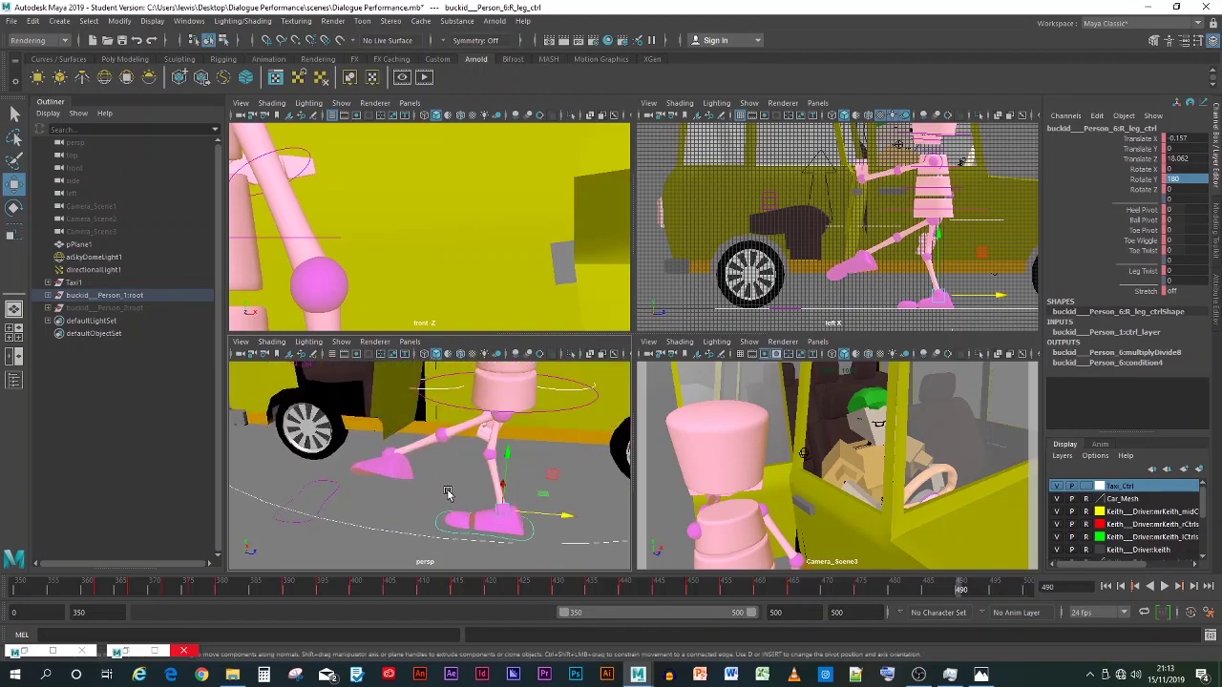
{"action": "left_click", "coordinate": [361, 488]}
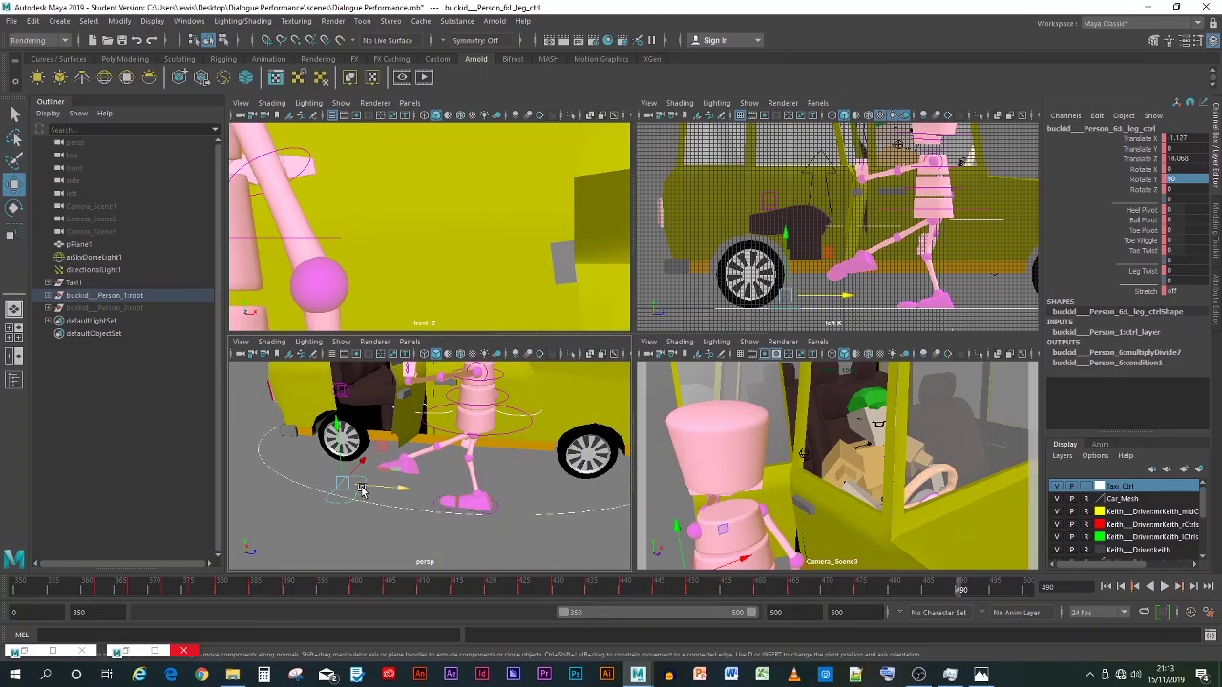
{"action": "double_click", "coordinate": [1182, 181]}
{"action": "type", "text": "180"}
{"action": "key", "text": "Return"}
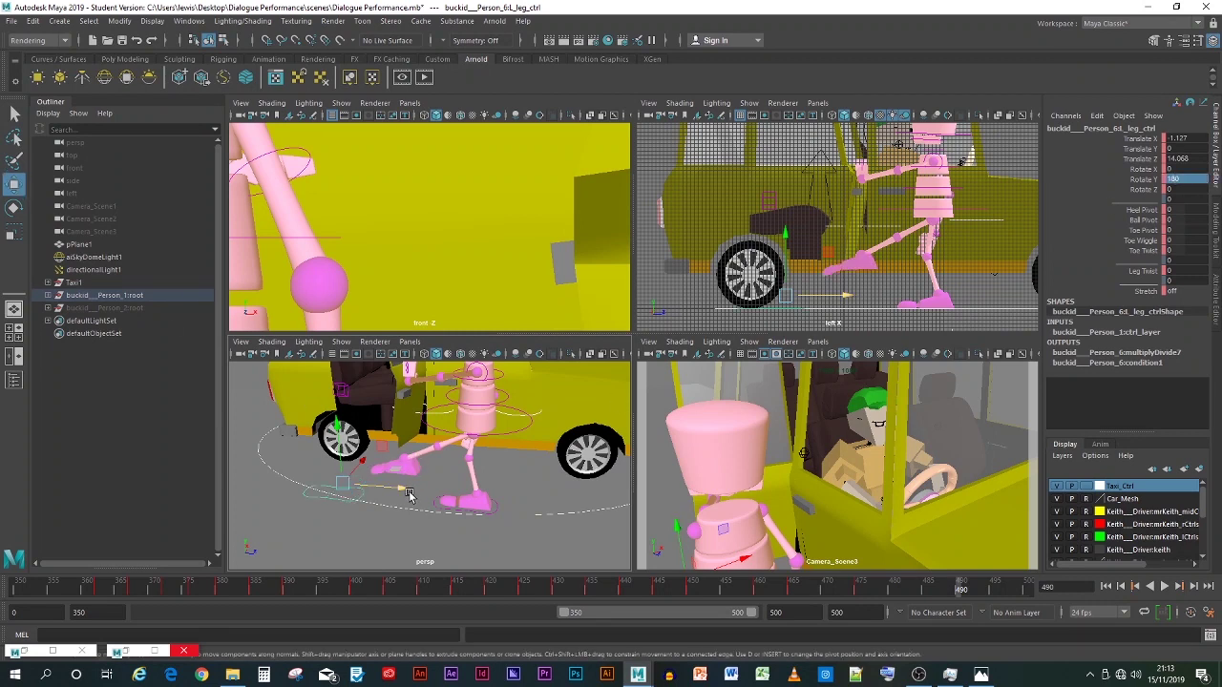
{"action": "left_click_drag", "start_coordinate": [410, 493], "coordinate": [464, 500]}
Step: Move the right leg control sideways to a Translate X of about 0.45, key it at frame 490 and scrub the step
{"action": "left_click", "coordinate": [420, 520]}
{"action": "left_click_drag", "start_coordinate": [466, 497], "coordinate": [467, 496]}
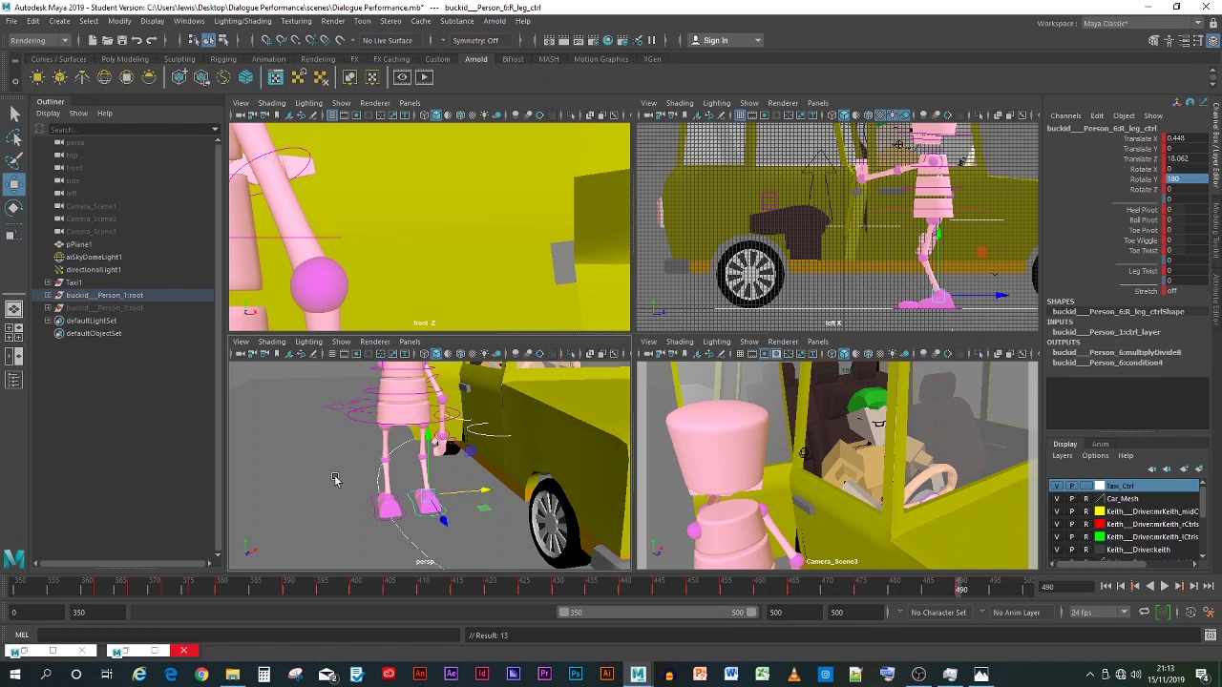
{"action": "mouse_move", "coordinate": [958, 589]}
{"action": "left_mouse_down"}
{"action": "mouse_move", "coordinate": [914, 590]}
{"action": "mouse_move", "coordinate": [959, 592]}
{"action": "left_mouse_up"}
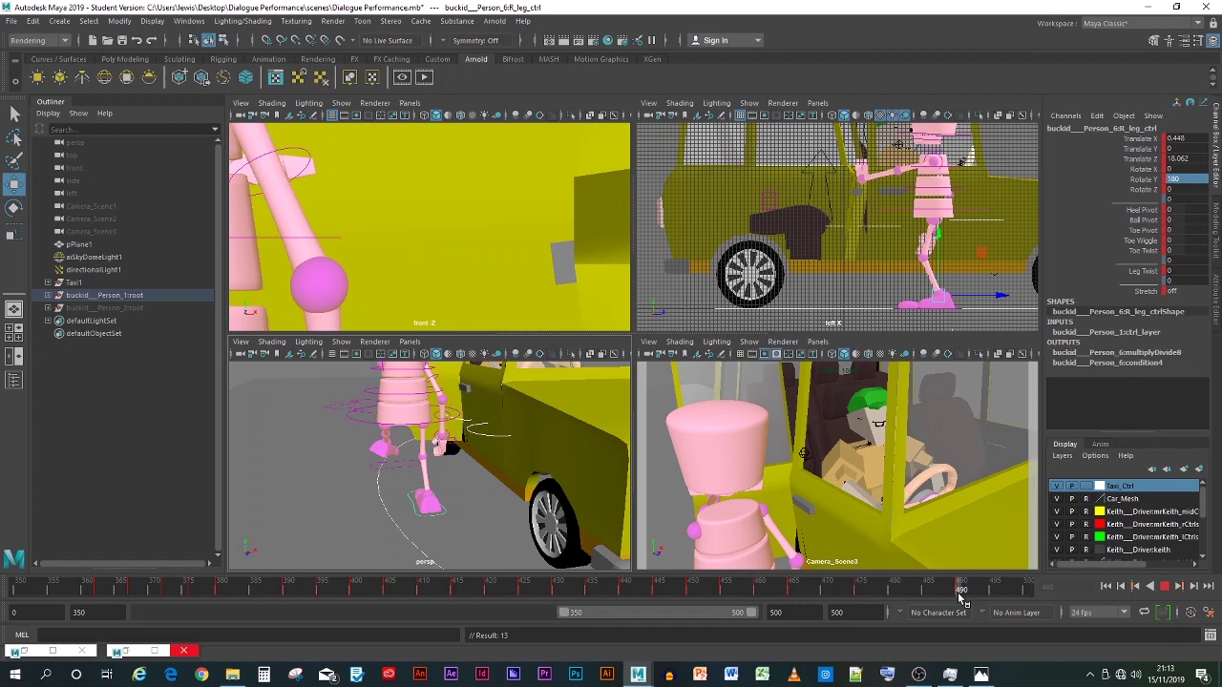
Step: Set the left leg control's Rotate Y to 180, move it to about X -1.57, Z 18.13, key it at frame 490 and scrub the motion
{"action": "left_click", "coordinate": [385, 471]}
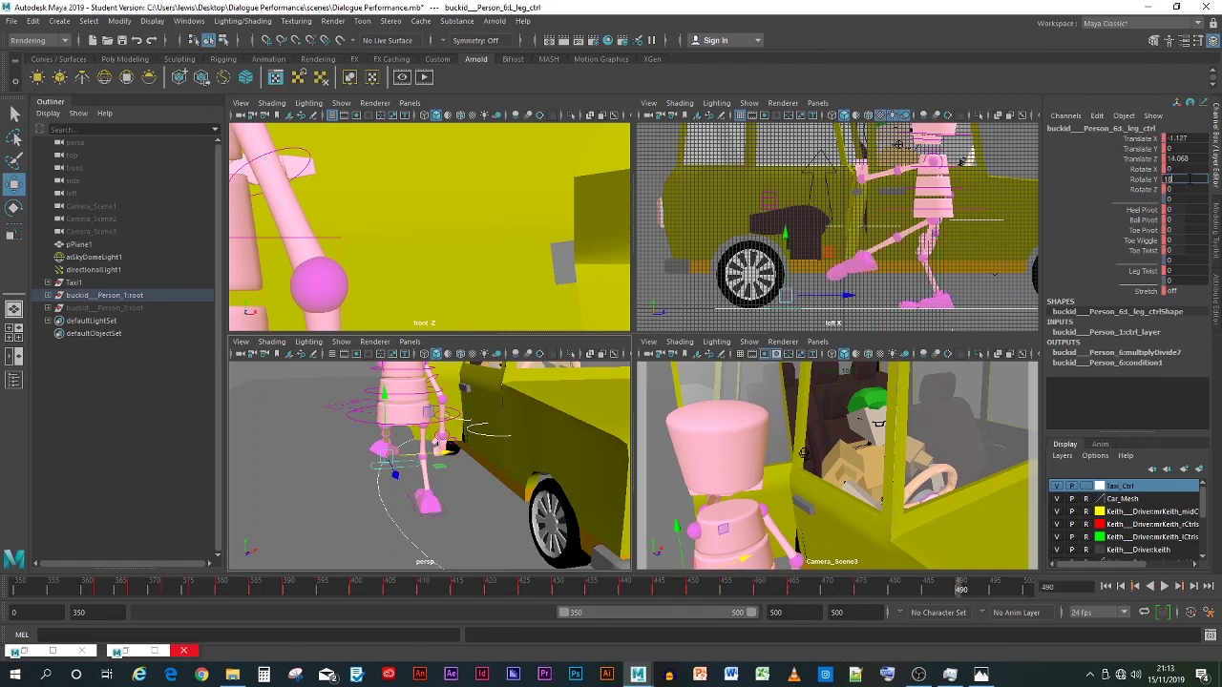
{"action": "left_click_drag", "start_coordinate": [394, 468], "coordinate": [443, 496]}
{"action": "key", "text": "s"}
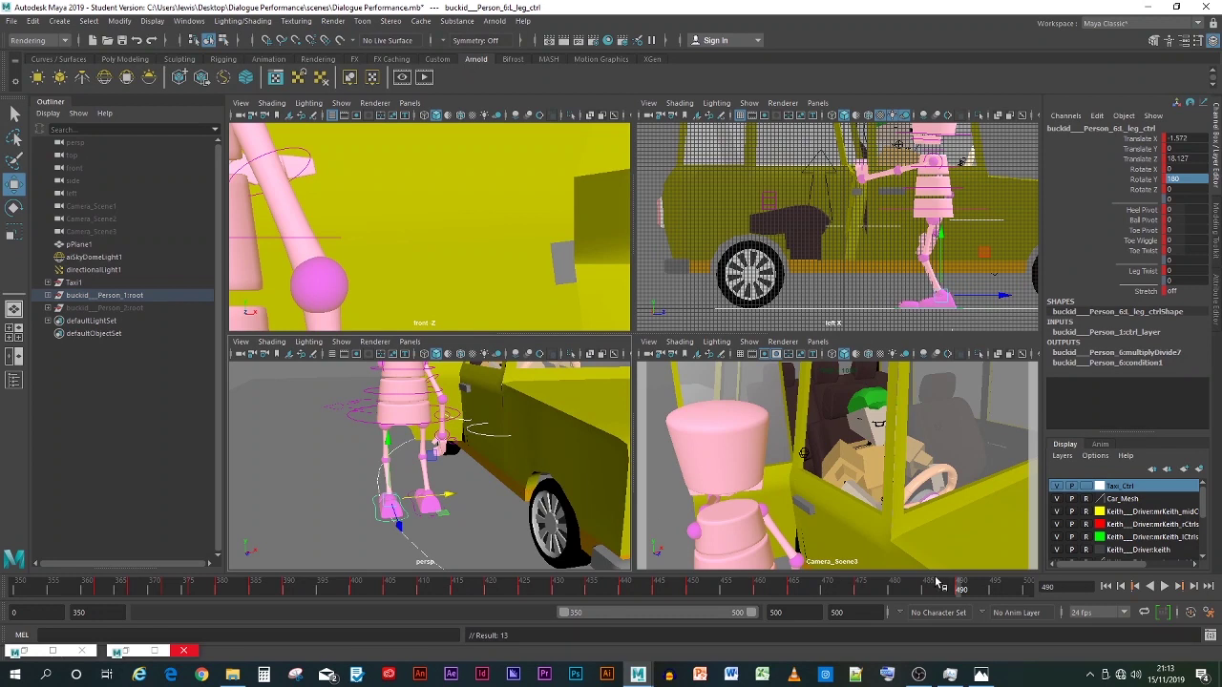
{"action": "mouse_move", "coordinate": [964, 589]}
{"action": "left_mouse_down"}
{"action": "mouse_move", "coordinate": [878, 589]}
{"action": "mouse_move", "coordinate": [959, 589]}
{"action": "left_mouse_up"}
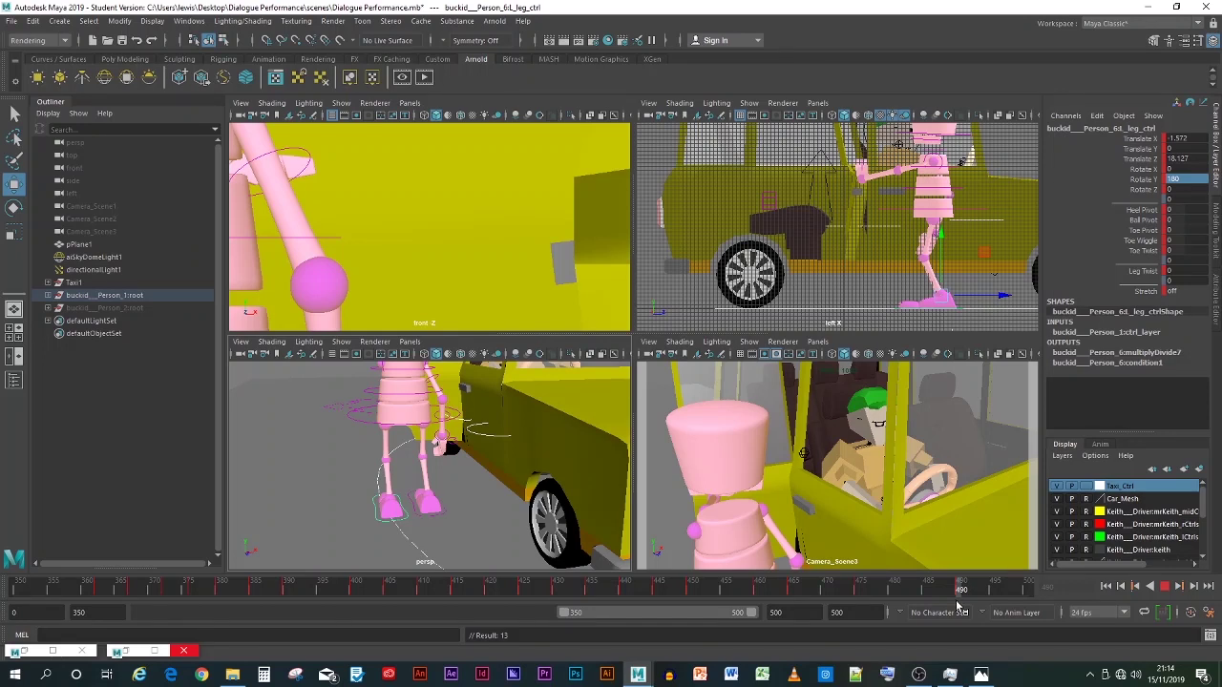
{"action": "mouse_move", "coordinate": [957, 603]}
{"action": "left_mouse_down"}
{"action": "mouse_move", "coordinate": [864, 591]}
{"action": "mouse_move", "coordinate": [961, 594]}
{"action": "left_mouse_up"}
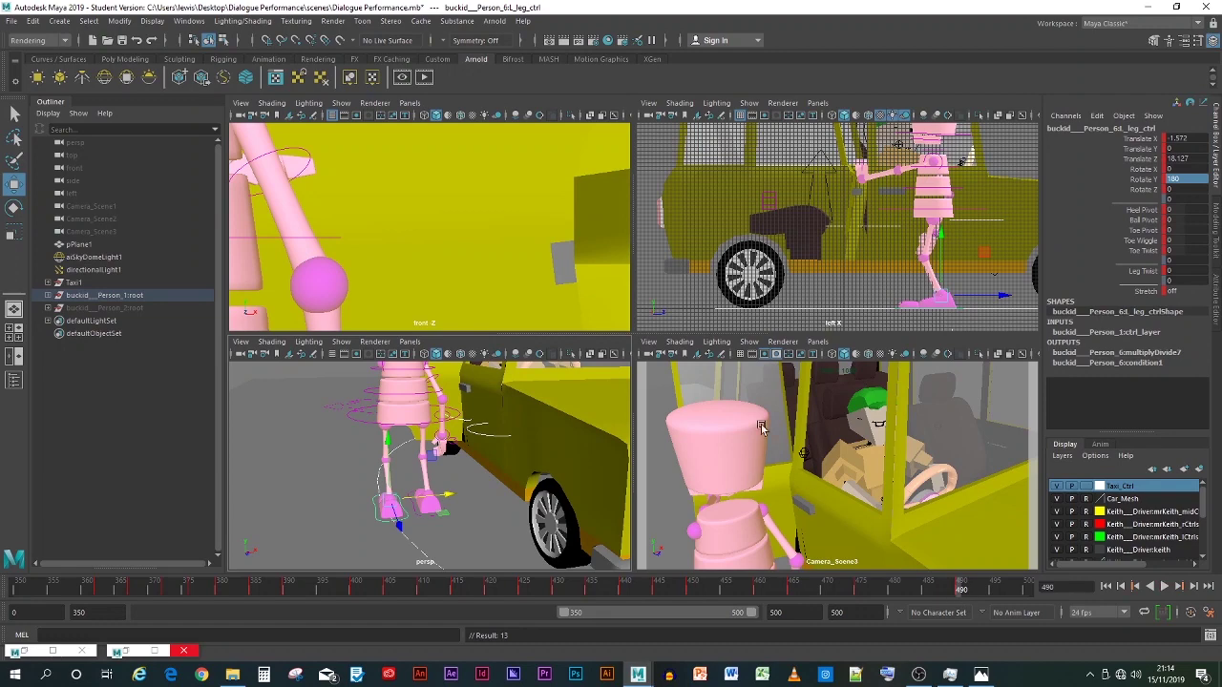
Step: Rotate the left arm control to about X 69.5, Y 9.2, Z 88.5 and move it along Z to about 15.86
{"action": "scroll", "coordinate": [897, 184], "scroll_direction": "up", "scroll_amount": 3}
{"action": "scroll", "coordinate": [842, 284], "scroll_direction": "up", "scroll_amount": 6}
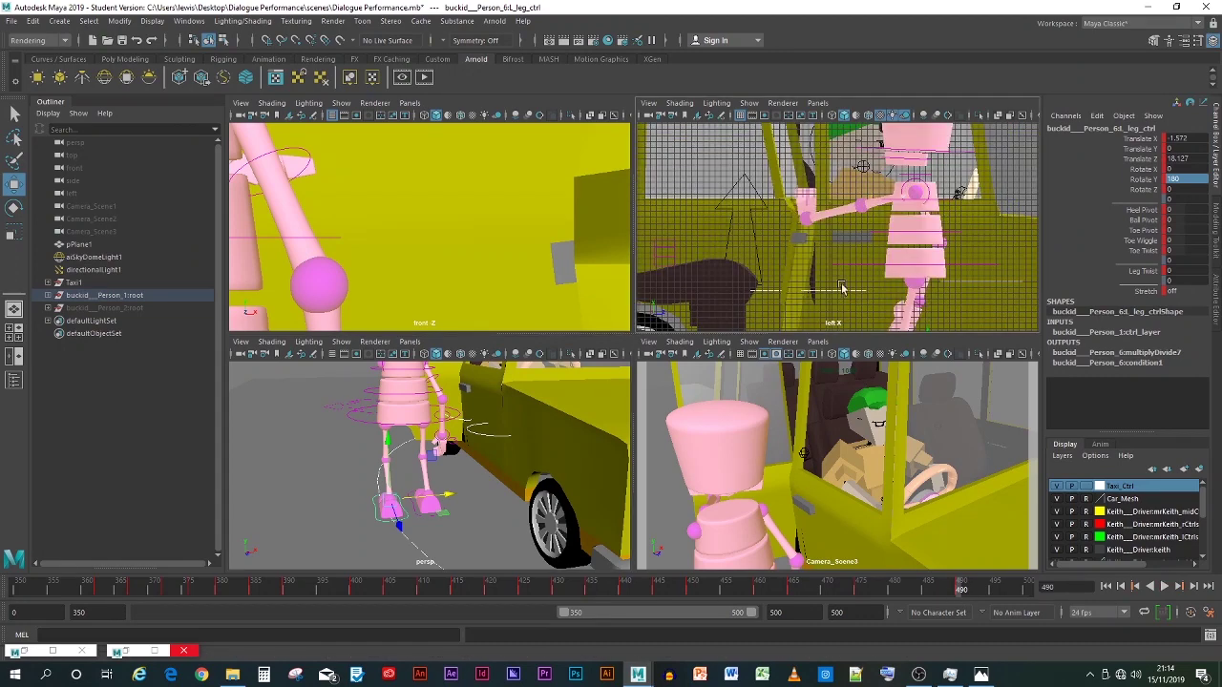
{"action": "scroll", "coordinate": [842, 284], "scroll_direction": "down", "scroll_amount": 8}
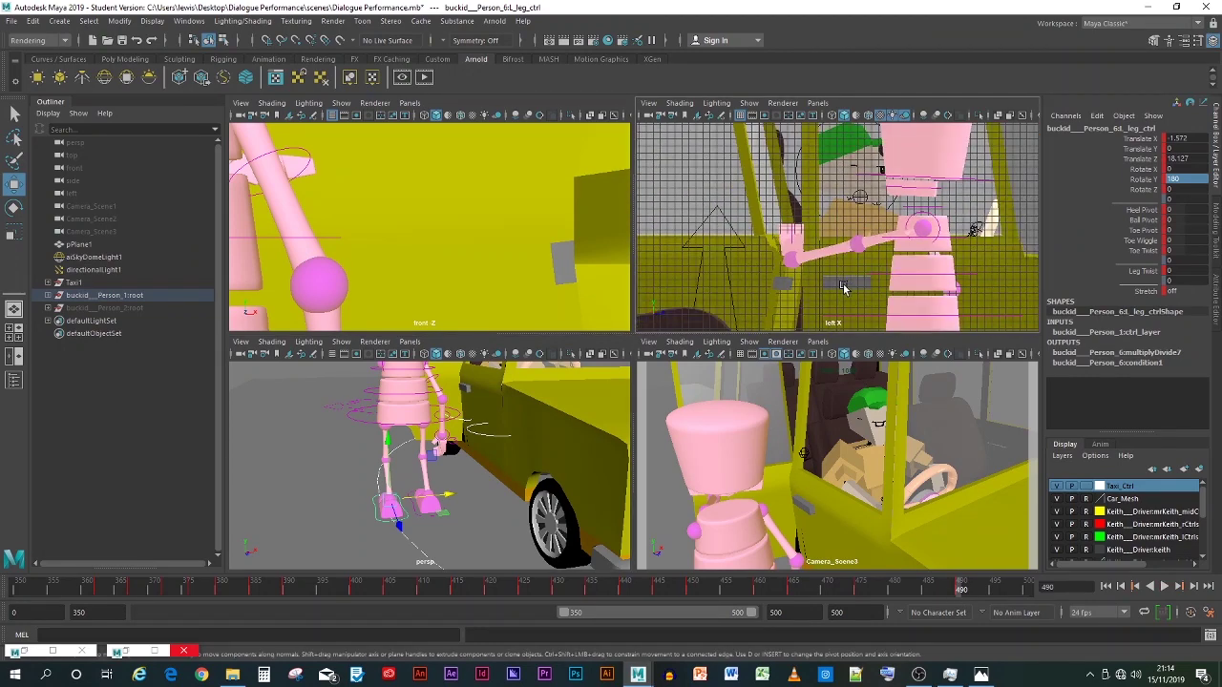
{"action": "left_click", "coordinate": [775, 240]}
{"action": "scroll", "coordinate": [813, 289], "scroll_direction": "up", "scroll_amount": 4}
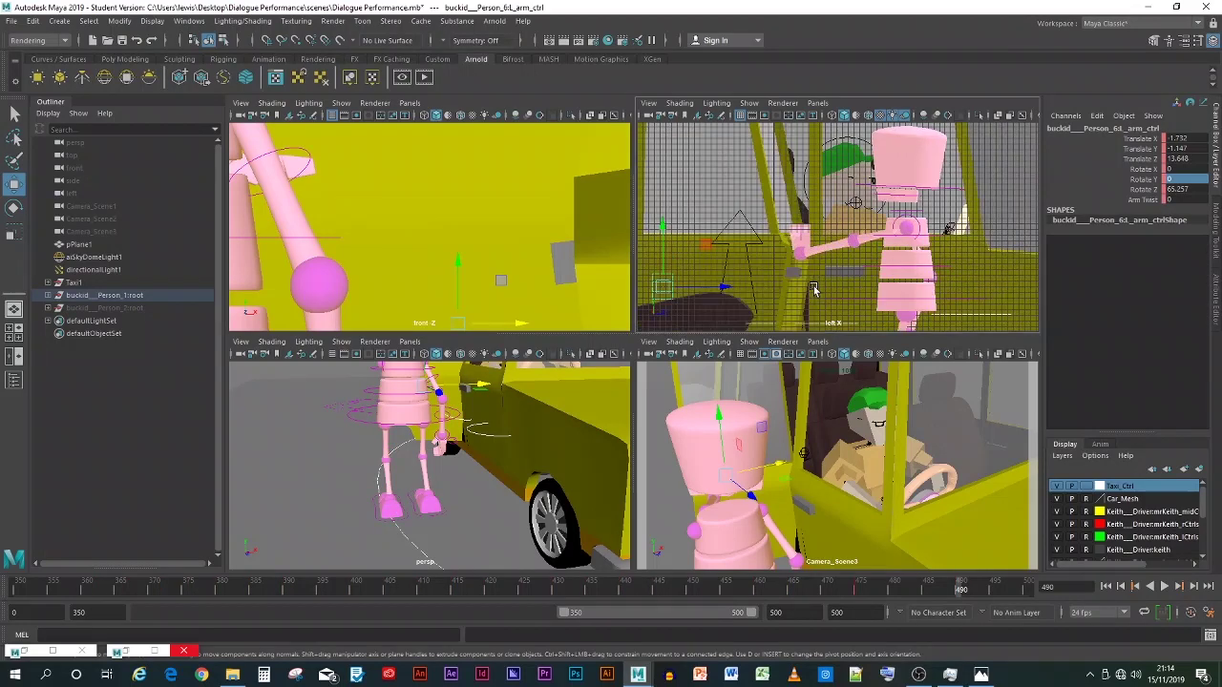
{"action": "left_click", "coordinate": [15, 207]}
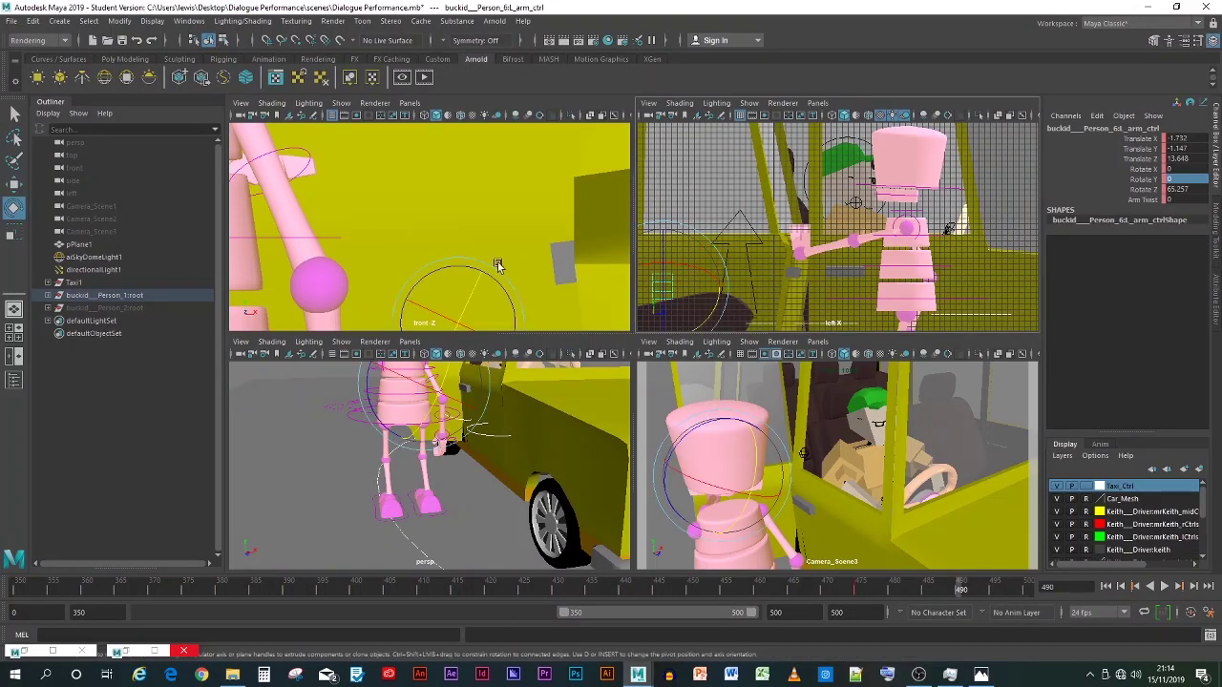
{"action": "left_click_drag", "start_coordinate": [678, 266], "coordinate": [808, 297]}
Step: Move the left arm control to about X -2.81, Y -1.14, key it at frame 490 and scrub the motion
{"action": "left_click", "coordinate": [14, 184]}
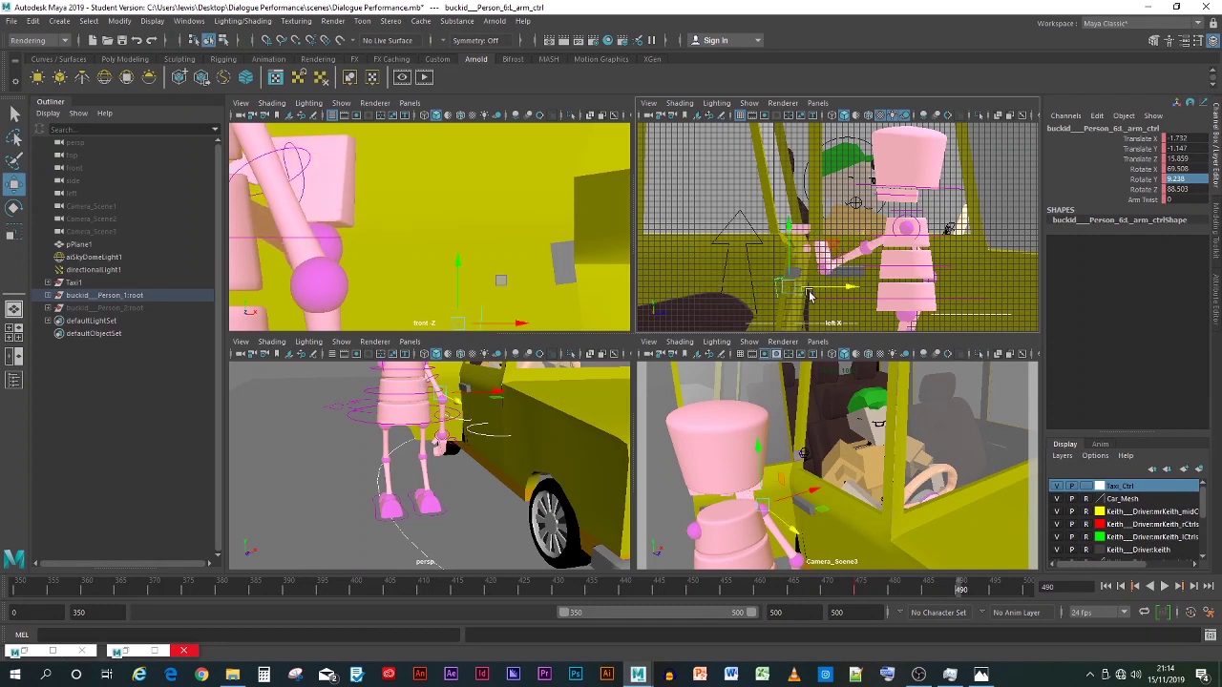
{"action": "left_click_drag", "start_coordinate": [490, 395], "coordinate": [506, 421]}
{"action": "scroll", "coordinate": [372, 408], "scroll_direction": "up", "scroll_amount": 5}
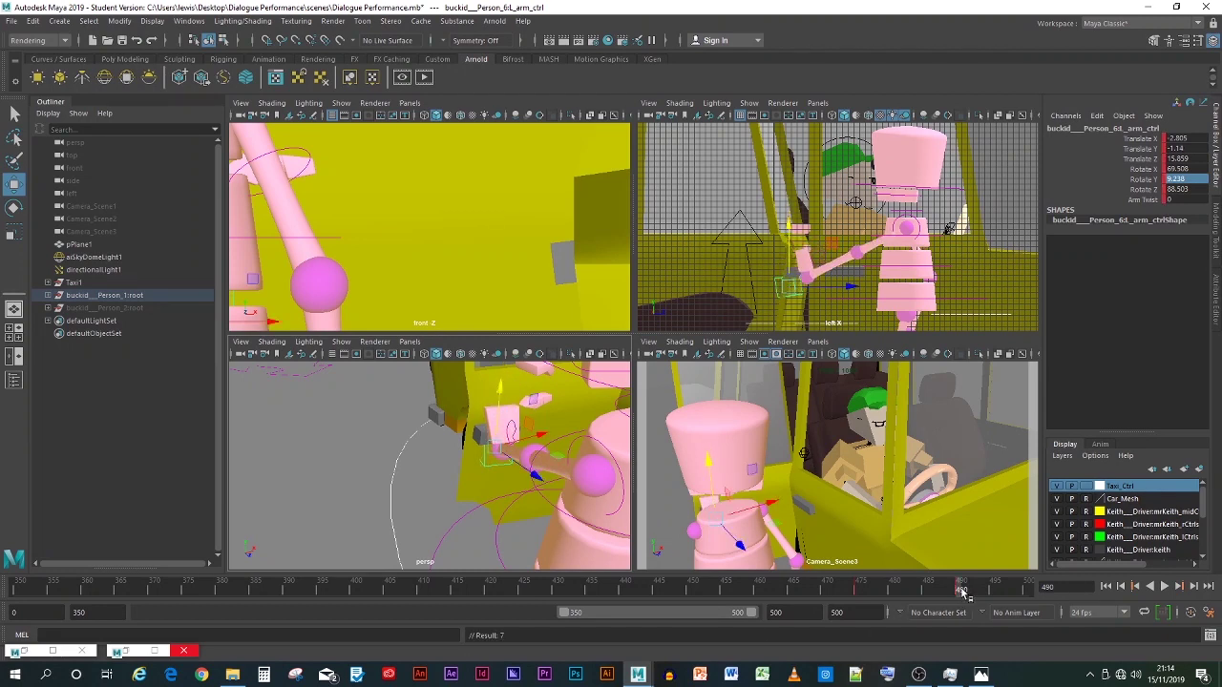
{"action": "key", "text": "alt+v"}
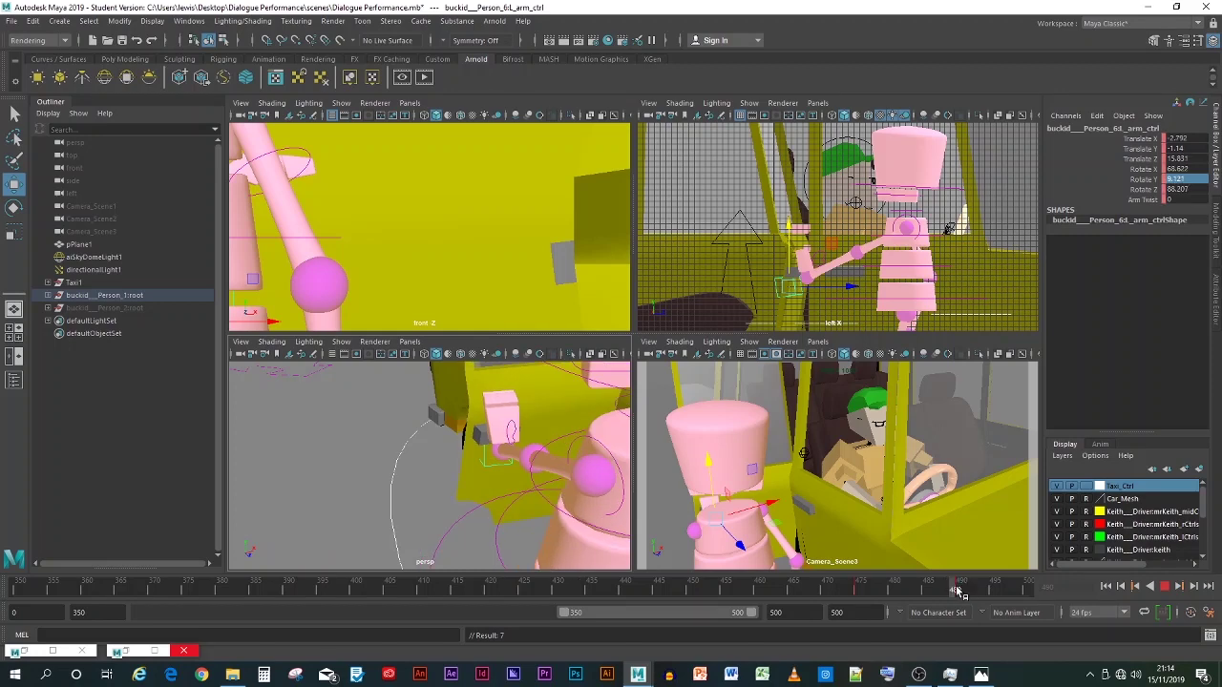
{"action": "key", "text": "alt+v"}
Step: Shift the left arm control to about Y -1.29, Z 16.12, key it at frame 490 and scrub the hand's motion
{"action": "left_click_drag", "start_coordinate": [441, 467], "coordinate": [585, 496], "text": "alt"}
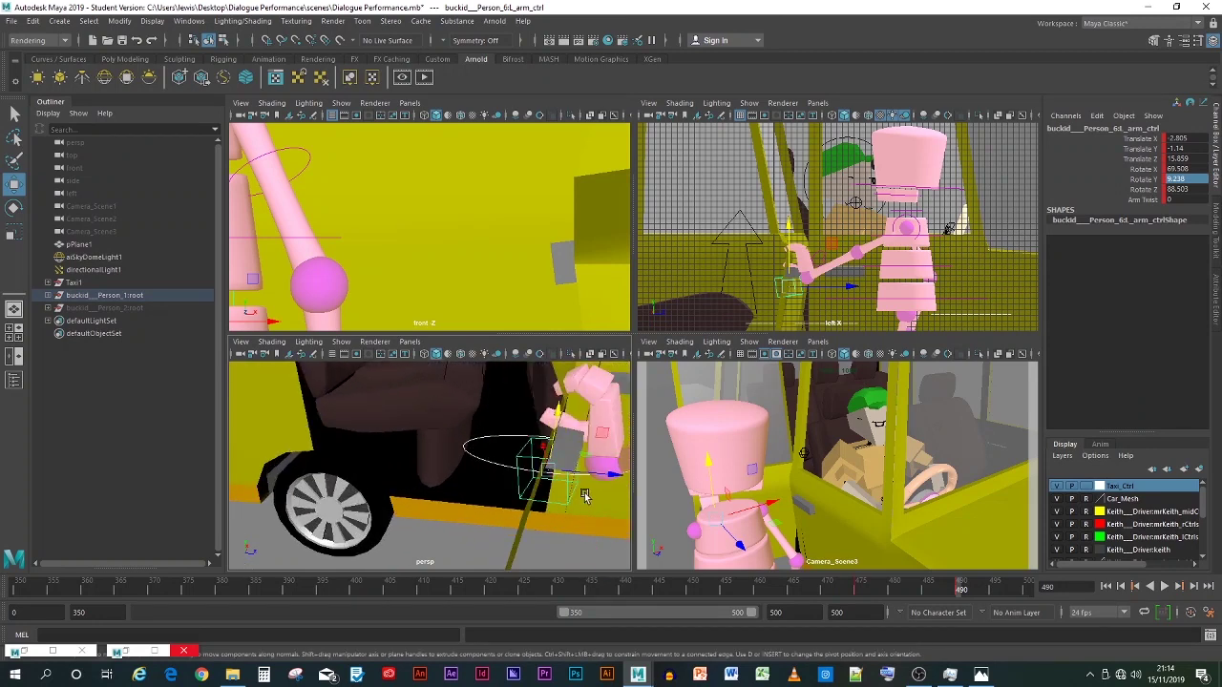
{"action": "middle_click_drag", "start_coordinate": [585, 496], "coordinate": [594, 449]}
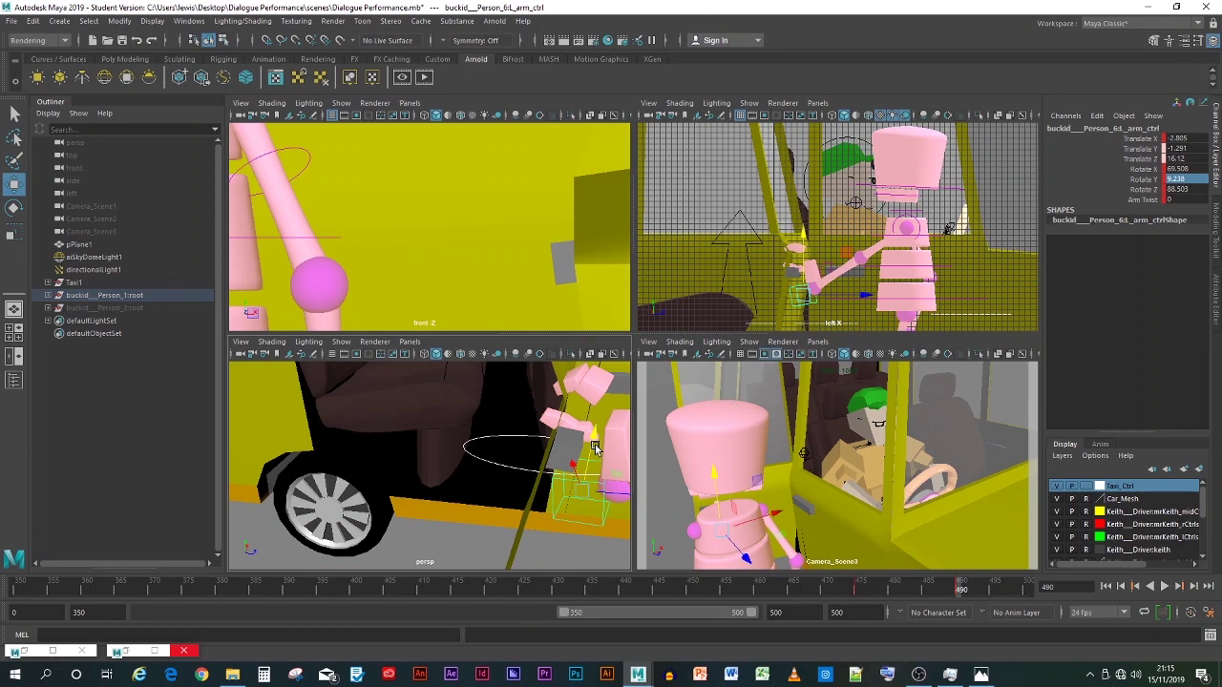
{"action": "key", "text": "alt+v"}
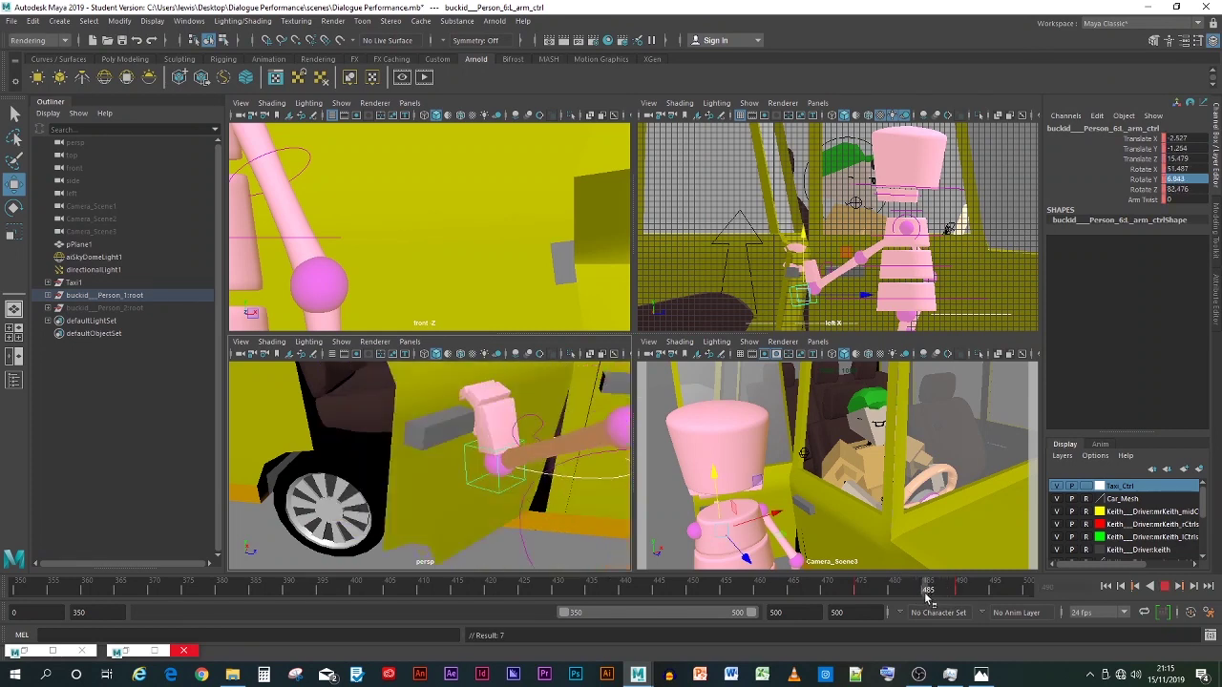
{"action": "key", "text": "alt+v"}
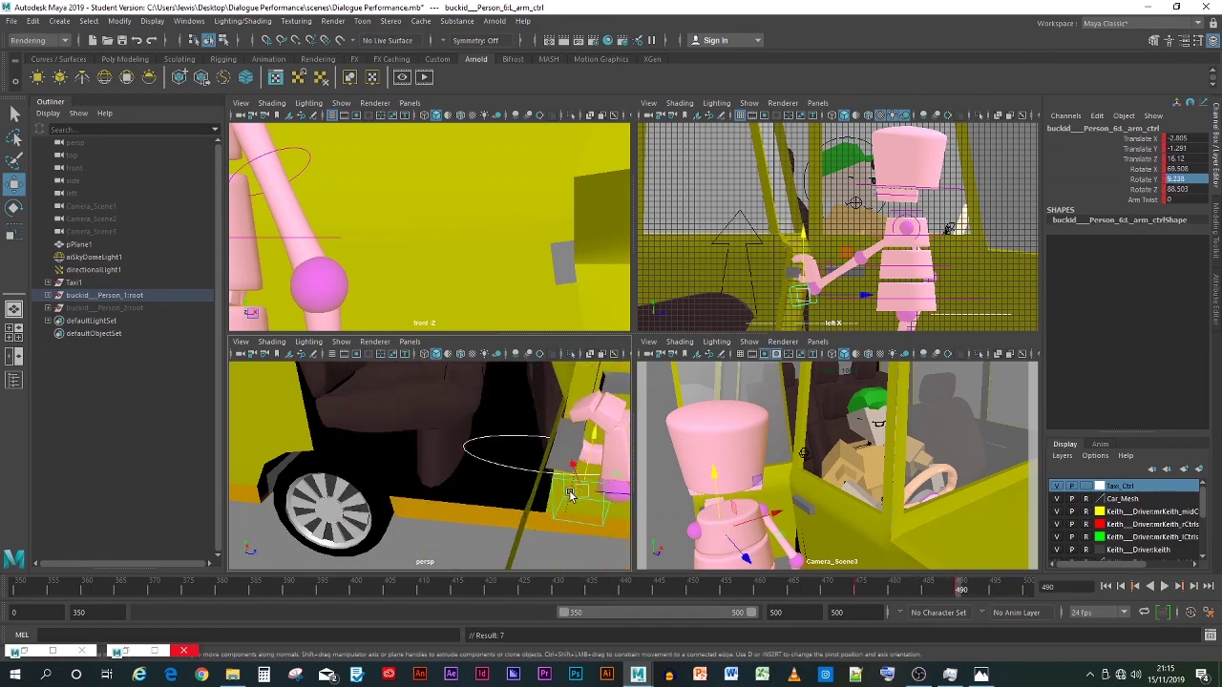
Step: Fit the left hand around the door handle by moving its arm control to about X -2.88, Y -1.44, Z 15.94
{"action": "key", "text": "f"}
{"action": "left_click_drag", "start_coordinate": [386, 478], "coordinate": [403, 467], "text": "alt"}
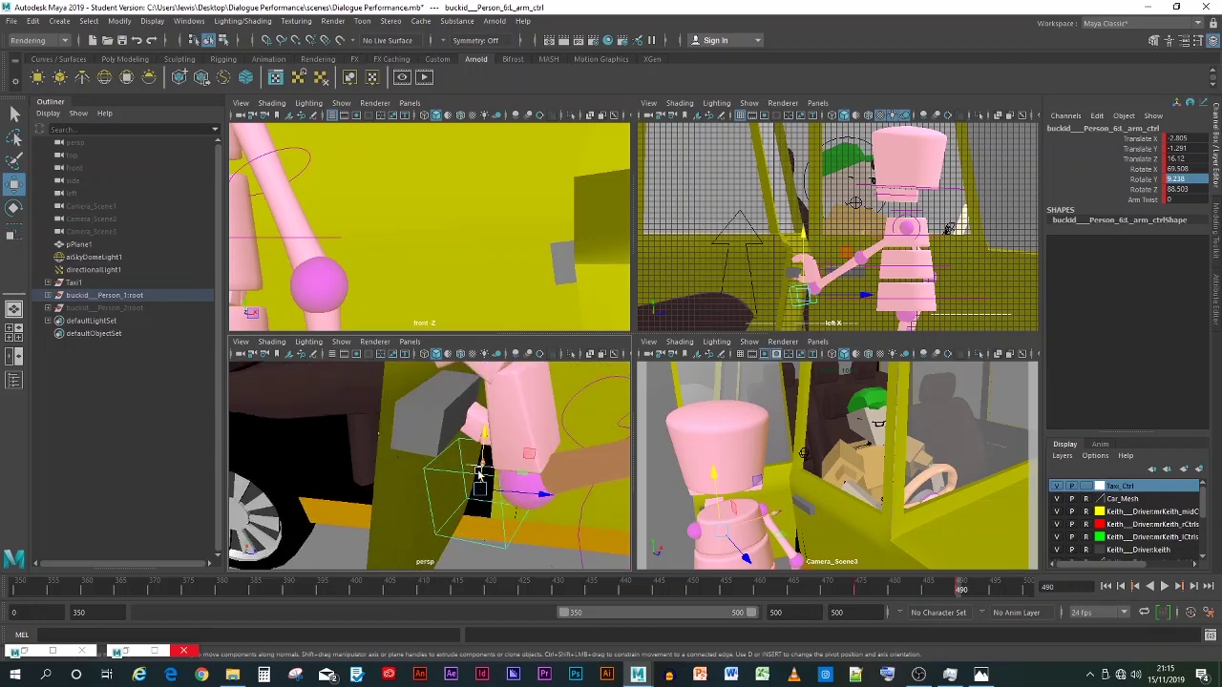
{"action": "left_click_drag", "start_coordinate": [481, 476], "coordinate": [384, 460], "text": "alt"}
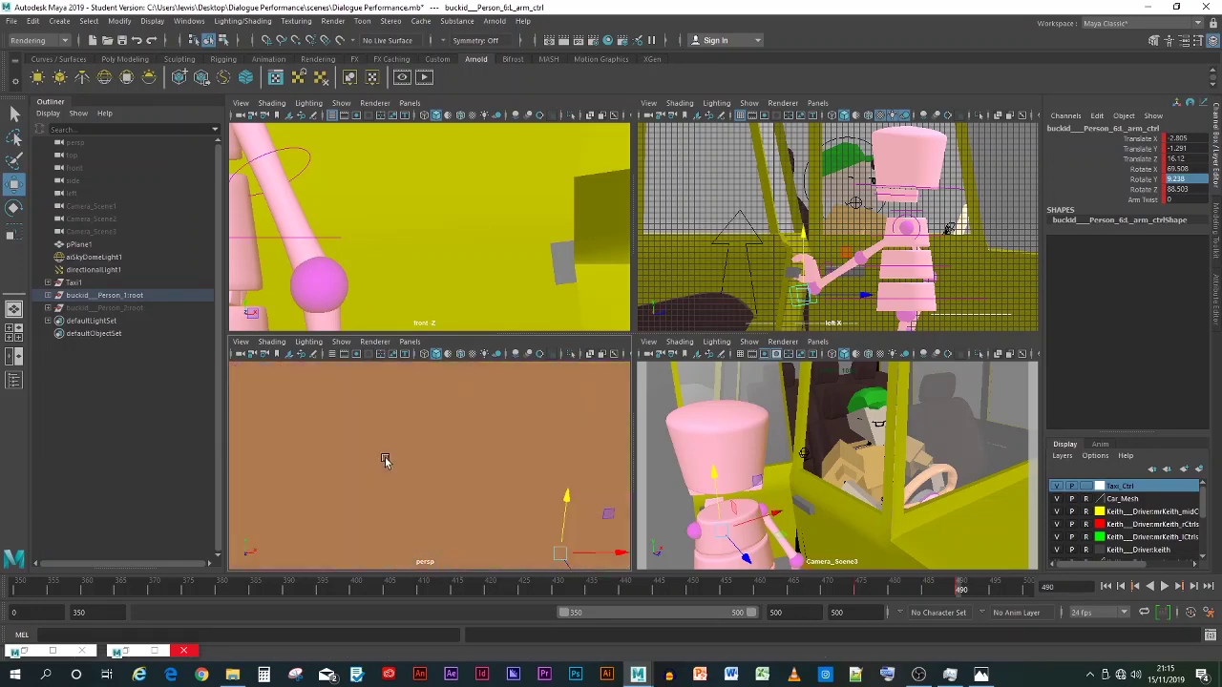
{"action": "left_click_drag", "start_coordinate": [494, 485], "coordinate": [366, 531], "text": "alt"}
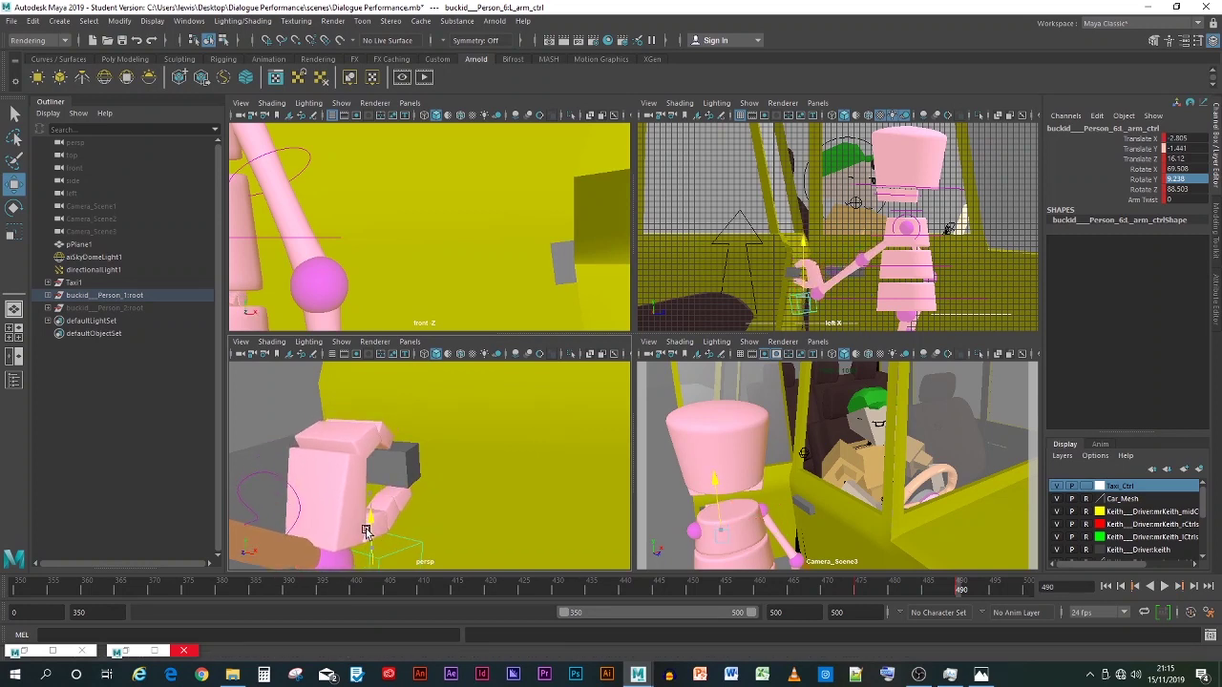
{"action": "key", "text": "w"}
{"action": "left_click_drag", "start_coordinate": [429, 560], "coordinate": [559, 439], "text": "alt"}
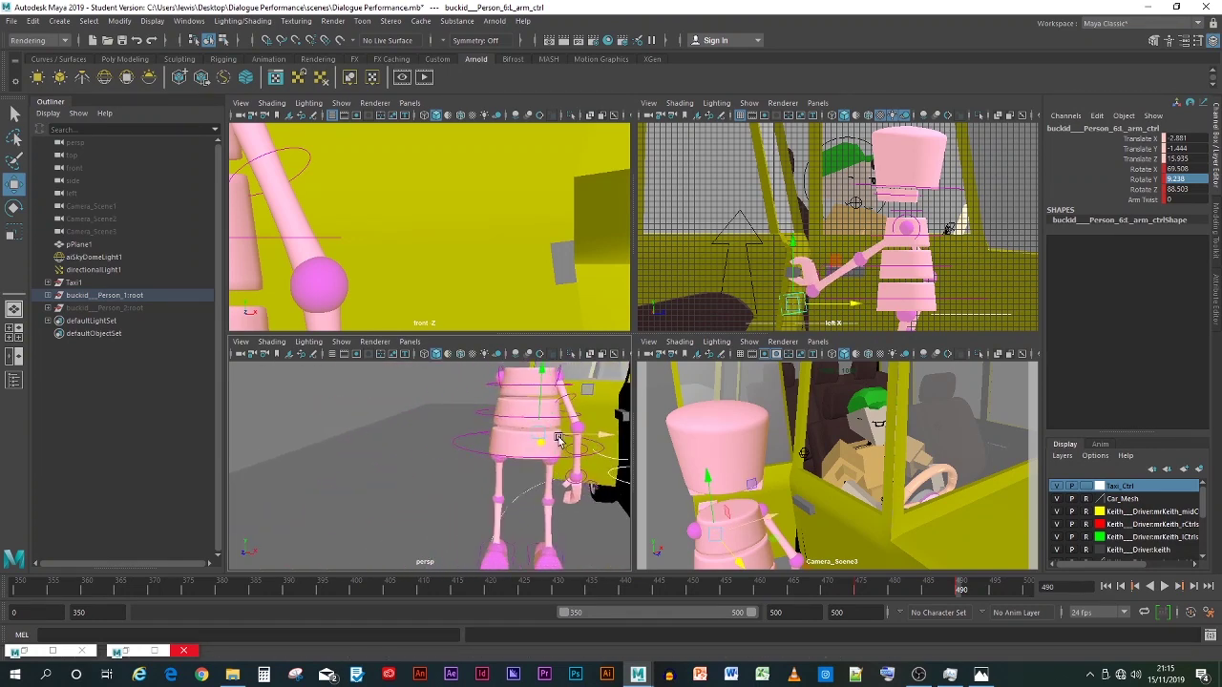
Step: Try shifting the pelvis control along Z to about 17.65 and examine the left arm and hand at the handle
{"action": "left_click", "coordinate": [523, 449]}
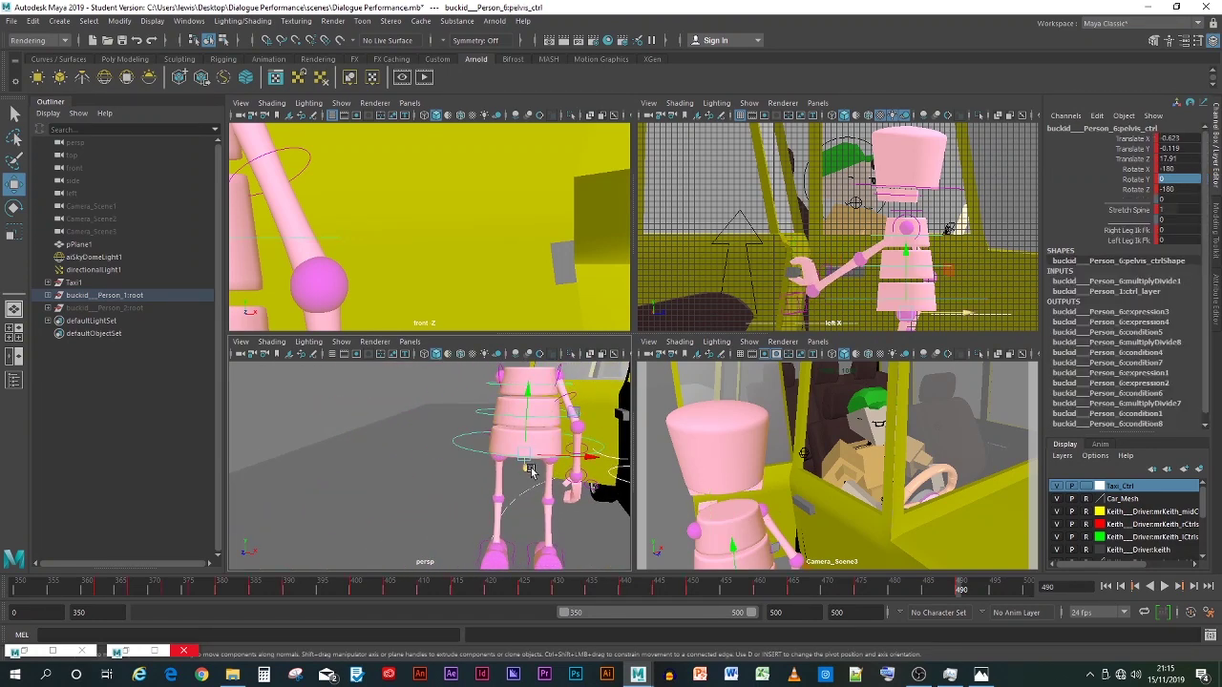
{"action": "left_click_drag", "start_coordinate": [523, 458], "coordinate": [494, 453]}
{"action": "scroll", "coordinate": [458, 473], "scroll_direction": "up", "scroll_amount": 6}
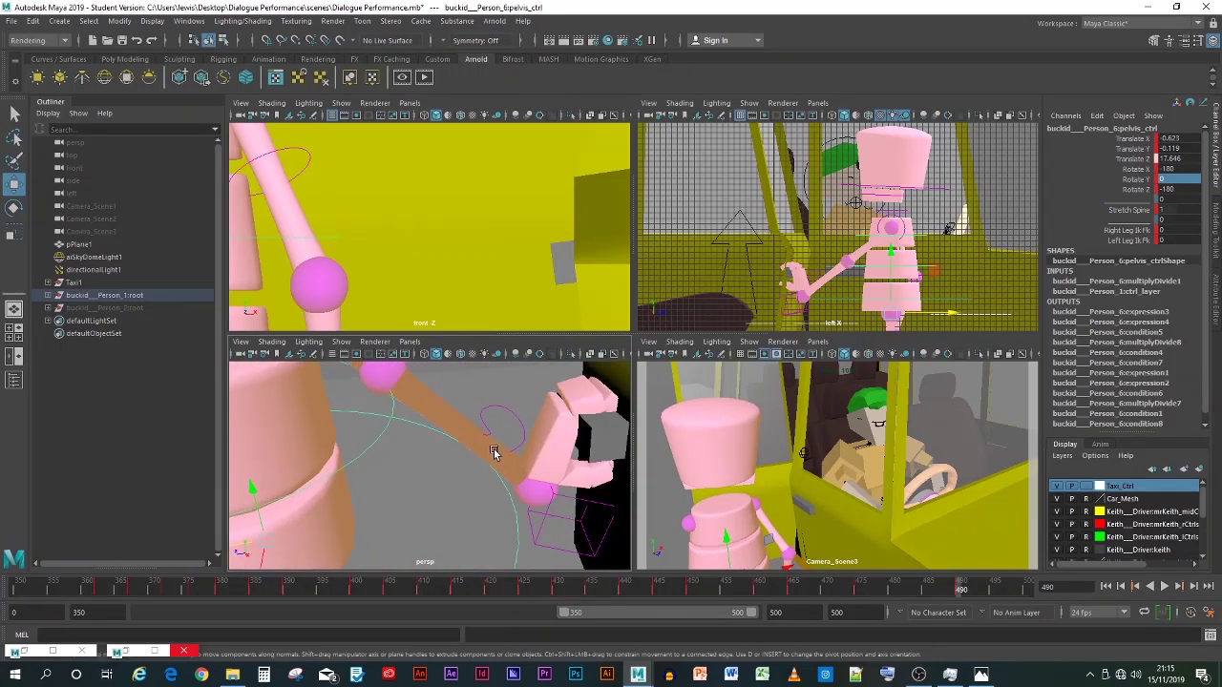
{"action": "key", "text": "["}
{"action": "key", "text": "["}
{"action": "key", "text": "]"}
{"action": "key", "text": "]"}
Step: Reposition the left arm control at the door handle to about X -2.96, Y -1.24, Z 16.30
{"action": "left_click", "coordinate": [567, 499]}
{"action": "mouse_move", "coordinate": [573, 482]}
{"action": "left_mouse_down"}
{"action": "mouse_move", "coordinate": [579, 437]}
{"action": "mouse_move", "coordinate": [544, 460]}
{"action": "mouse_move", "coordinate": [477, 470]}
{"action": "mouse_move", "coordinate": [499, 450]}
{"action": "mouse_move", "coordinate": [507, 473]}
{"action": "mouse_move", "coordinate": [475, 506]}
{"action": "mouse_move", "coordinate": [535, 510]}
{"action": "mouse_move", "coordinate": [448, 493]}
{"action": "mouse_move", "coordinate": [450, 480]}
{"action": "mouse_move", "coordinate": [558, 477]}
{"action": "left_mouse_up"}
{"action": "right_click_drag", "start_coordinate": [559, 478], "coordinate": [540, 520], "text": "alt"}
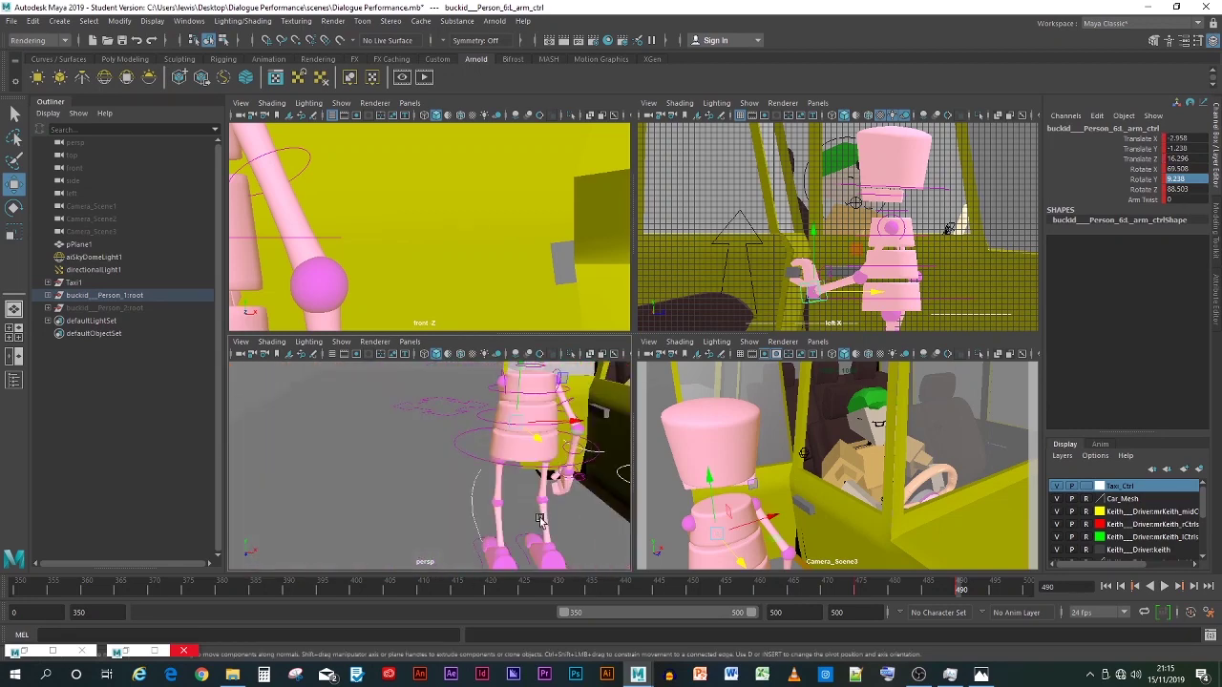
Step: Move the left leg control along Z to about 17.66 under the body and key it at frame 490
{"action": "left_click_drag", "start_coordinate": [513, 542], "coordinate": [487, 546], "text": "alt"}
{"action": "left_click", "coordinate": [474, 540]}
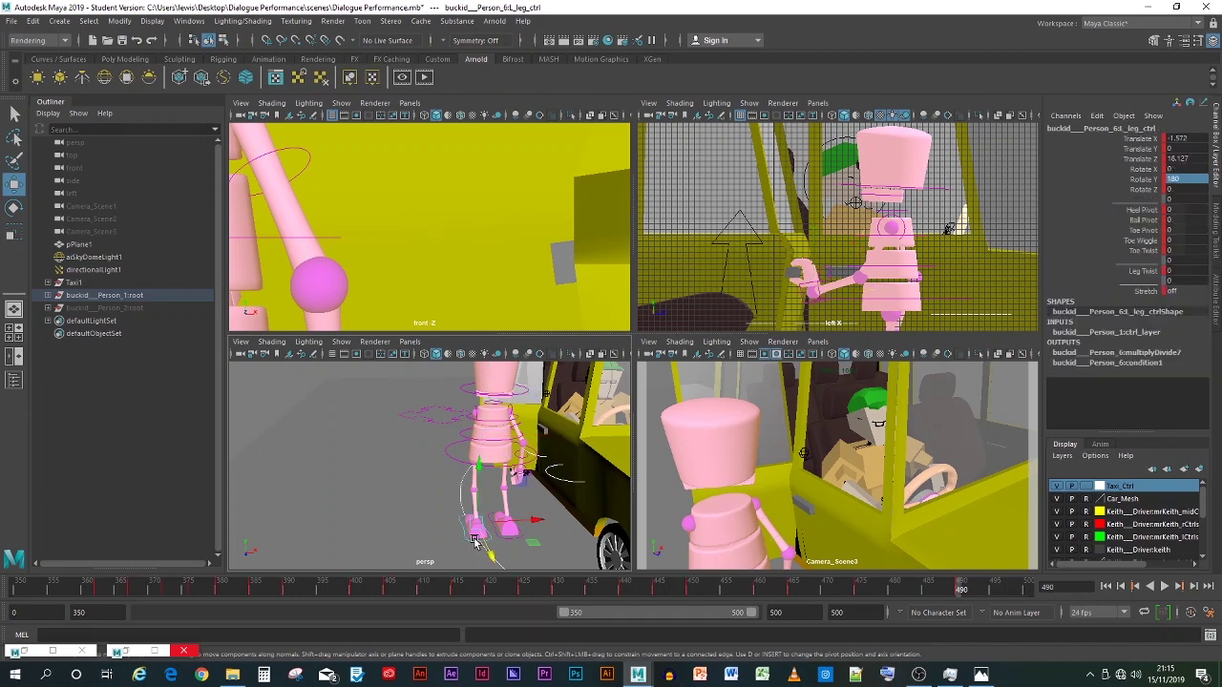
{"action": "left_click_drag", "start_coordinate": [487, 549], "coordinate": [482, 549]}
{"action": "scroll", "coordinate": [855, 272], "scroll_direction": "down", "scroll_amount": 5}
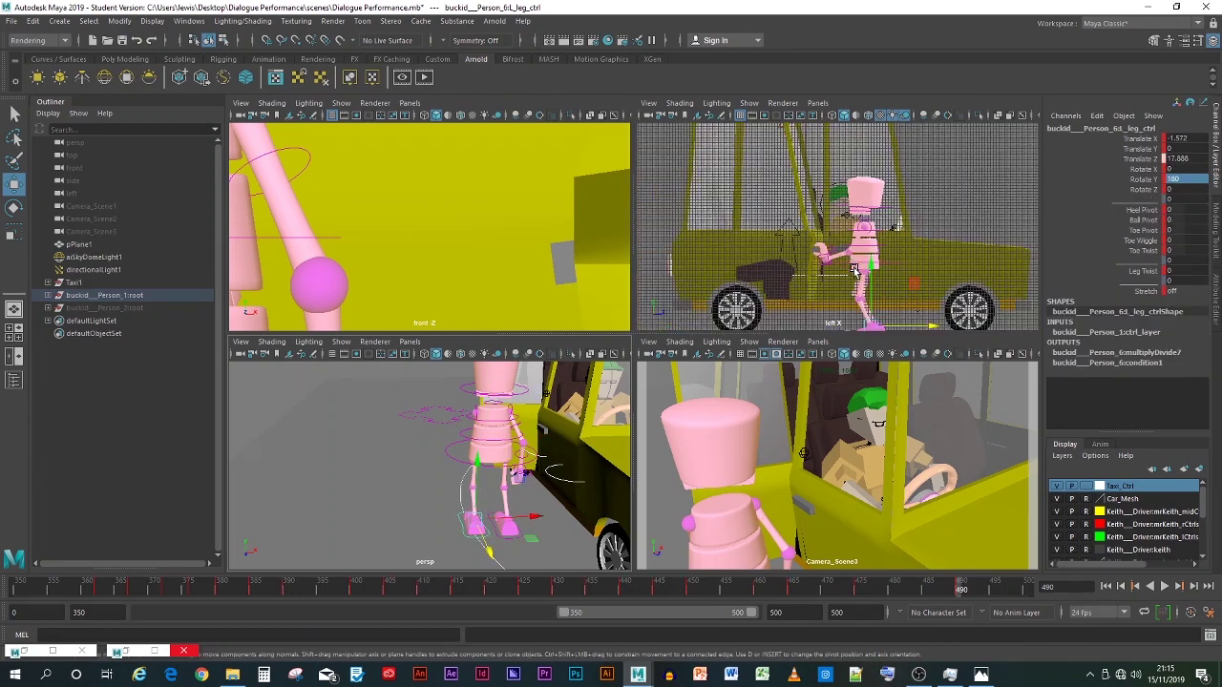
{"action": "scroll", "coordinate": [828, 250], "scroll_direction": "up", "scroll_amount": 3}
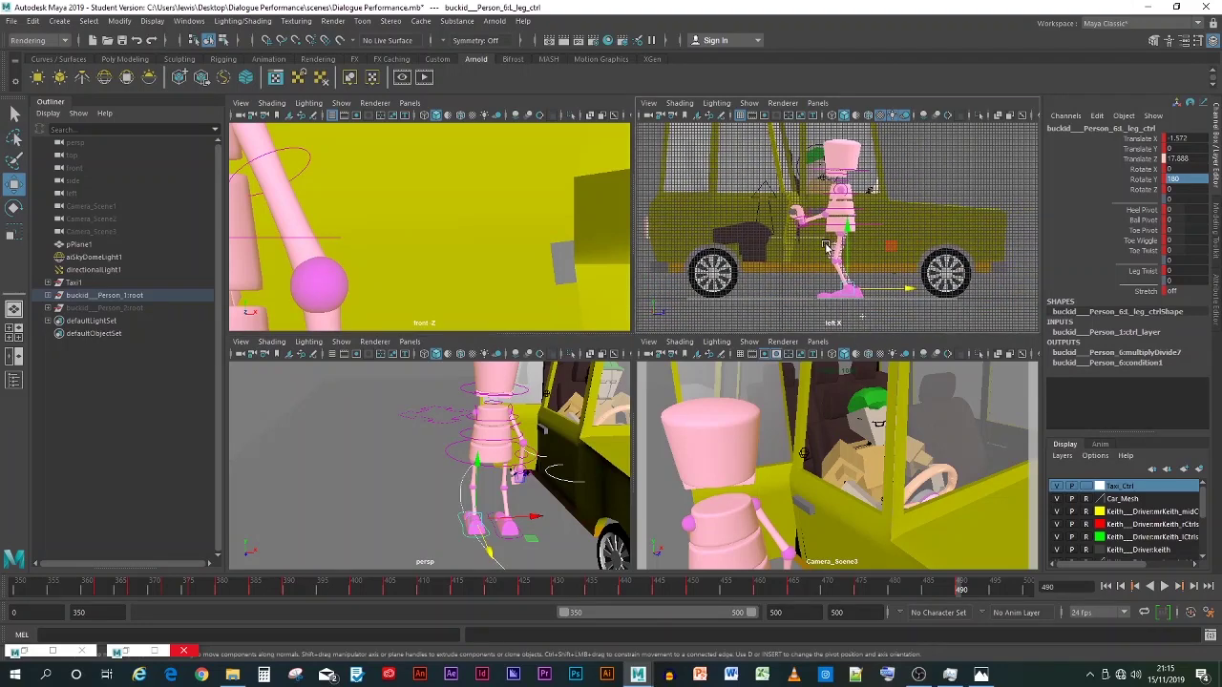
{"action": "scroll", "coordinate": [826, 248], "scroll_direction": "down", "scroll_amount": 2}
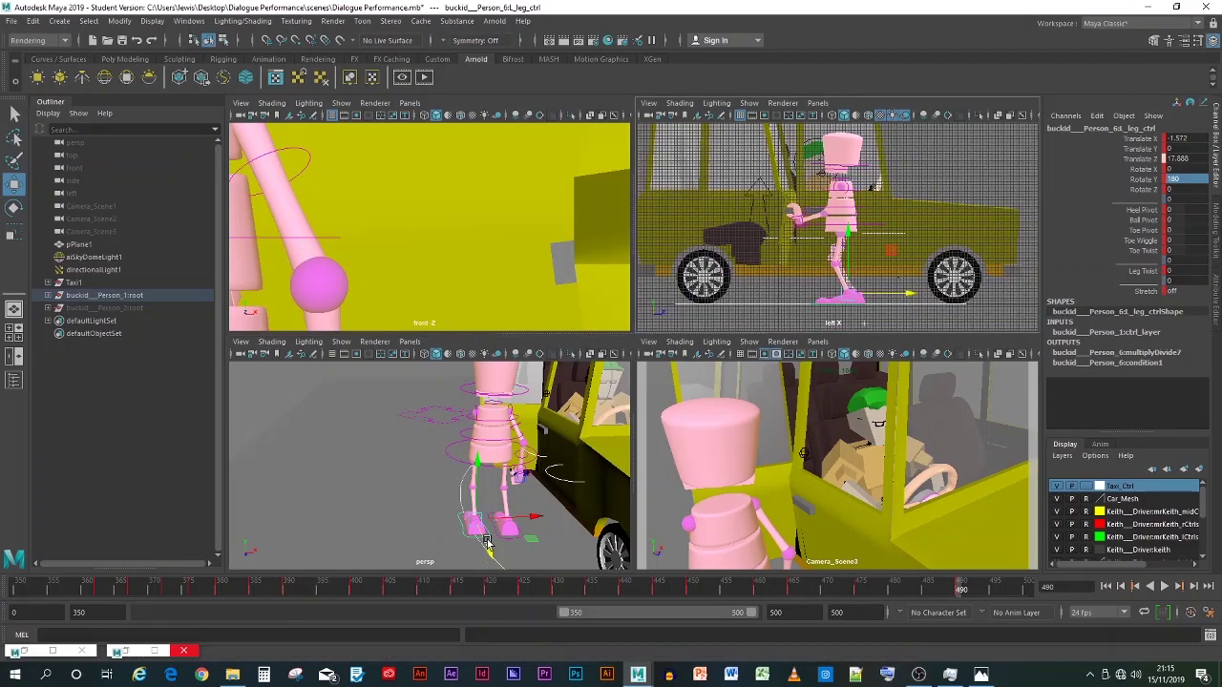
{"action": "left_click_drag", "start_coordinate": [486, 542], "coordinate": [482, 540]}
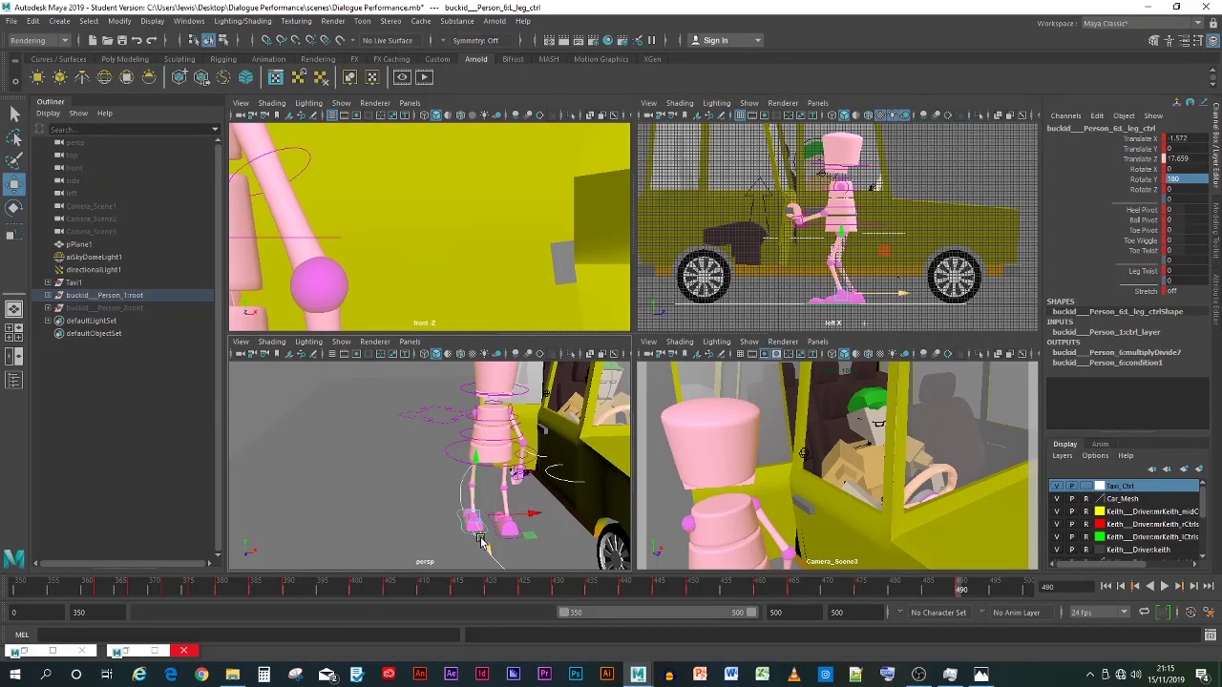
{"action": "key", "text": "s"}
Step: Move the right leg control along Z to about 17.68, key it at frame 490 and scrub the step
{"action": "left_click", "coordinate": [506, 535]}
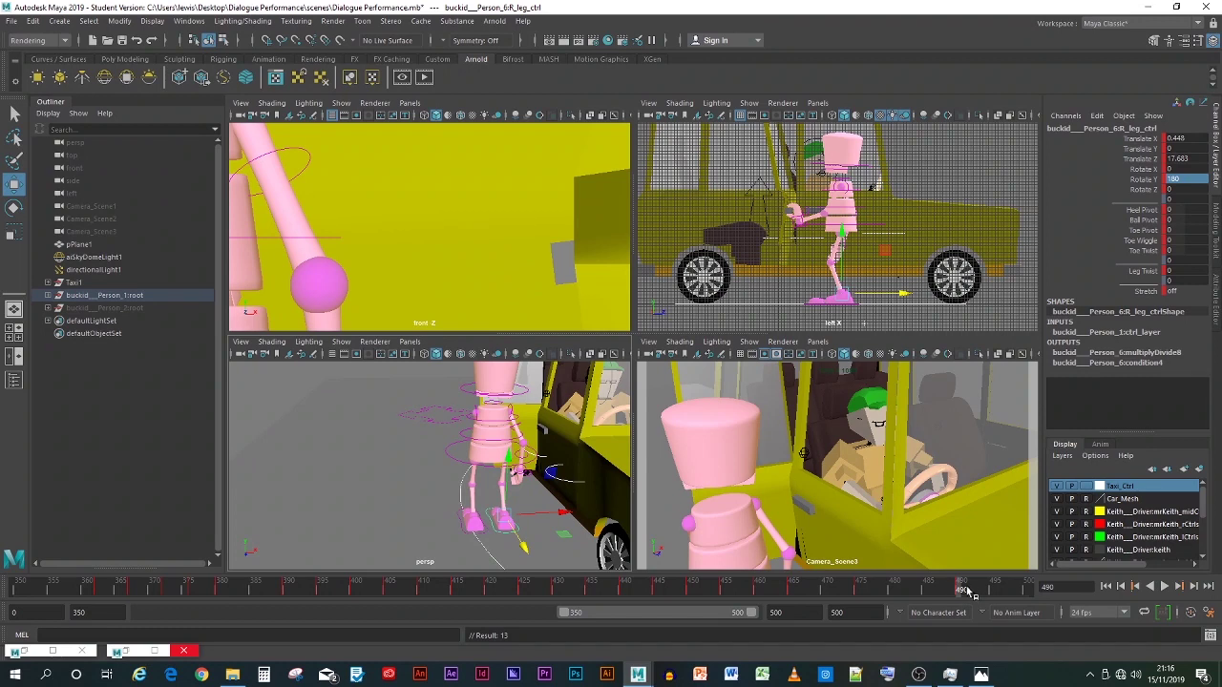
{"action": "mouse_move", "coordinate": [966, 590]}
{"action": "left_mouse_down"}
{"action": "mouse_move", "coordinate": [878, 591]}
{"action": "mouse_move", "coordinate": [962, 591]}
{"action": "left_mouse_up"}
{"action": "key", "text": "w"}
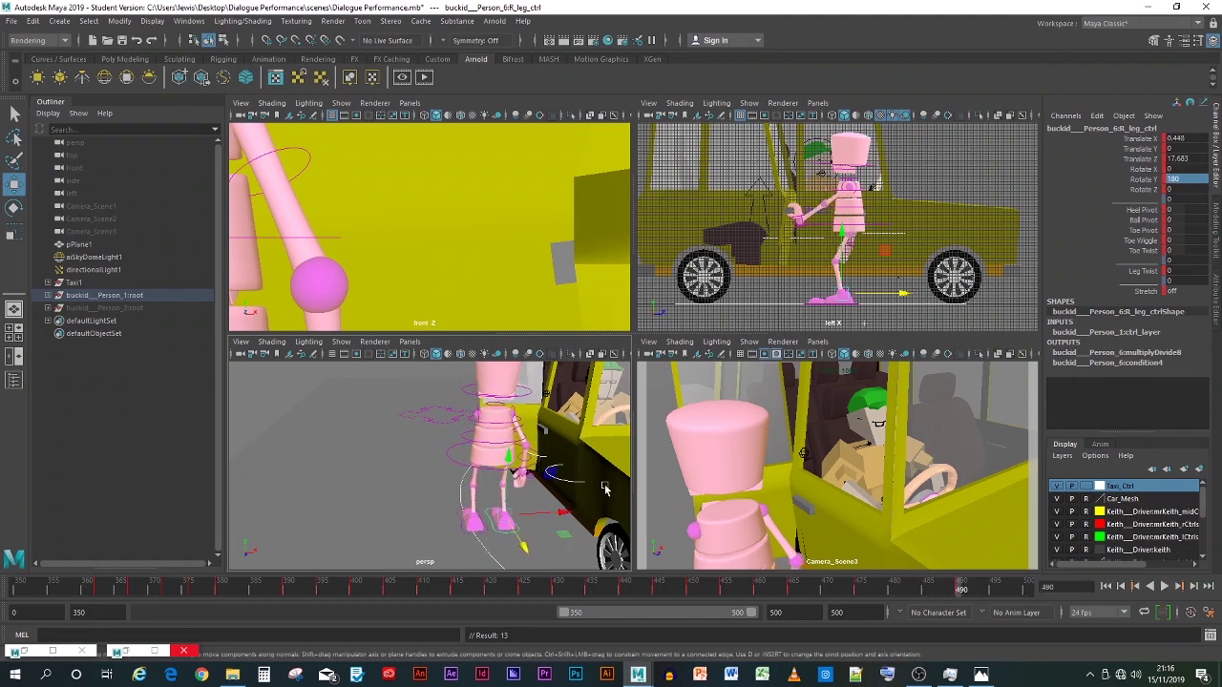
Step: Move the pelvis control along Z to about 17.65, key it at frame 490 and scrub back to frame 478
{"action": "left_click", "coordinate": [475, 467]}
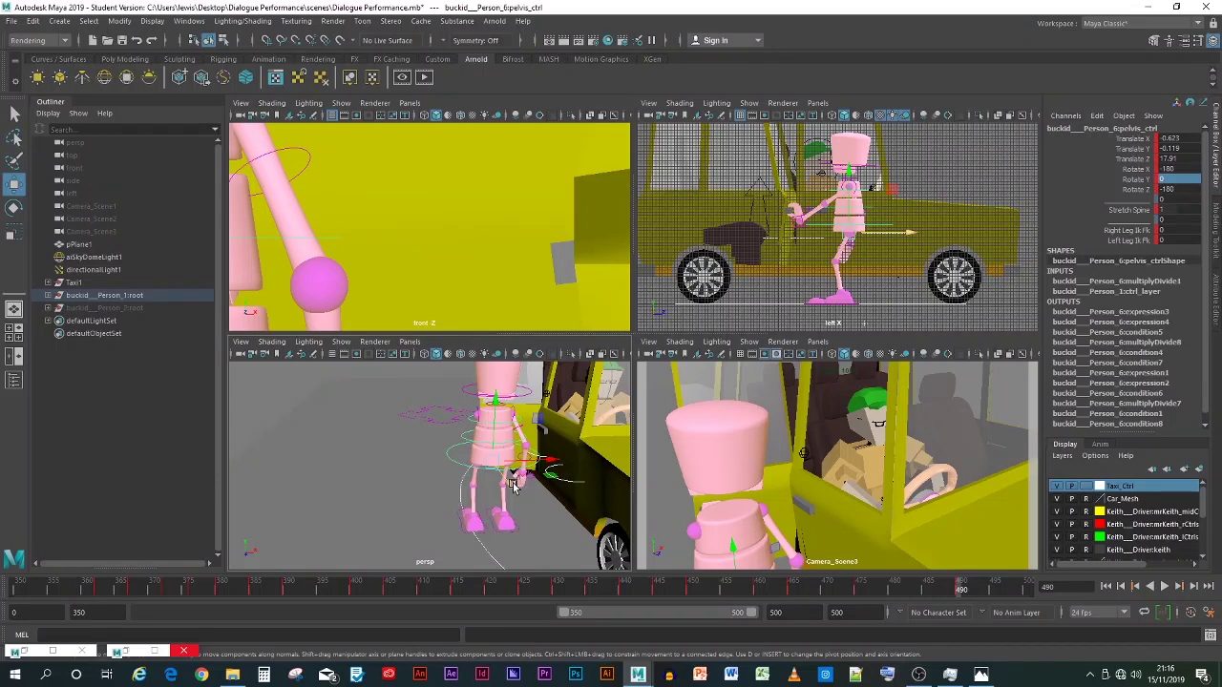
{"action": "left_click_drag", "start_coordinate": [512, 485], "coordinate": [504, 484]}
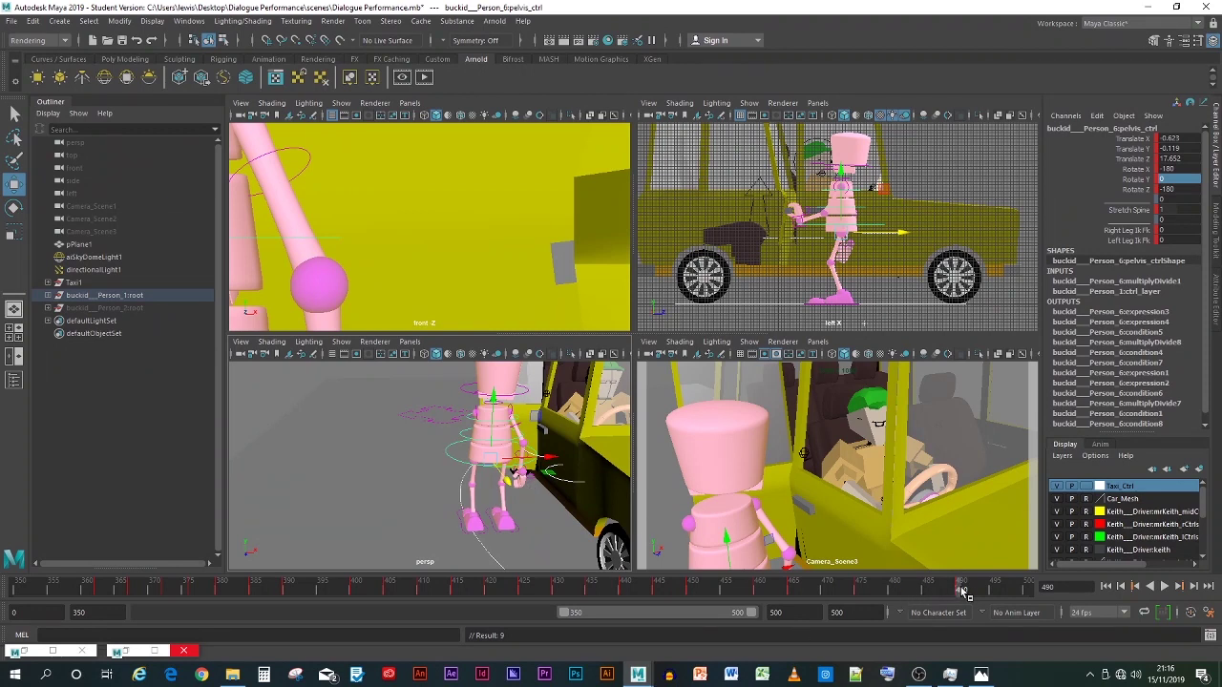
{"action": "left_click_drag", "start_coordinate": [962, 591], "coordinate": [882, 592]}
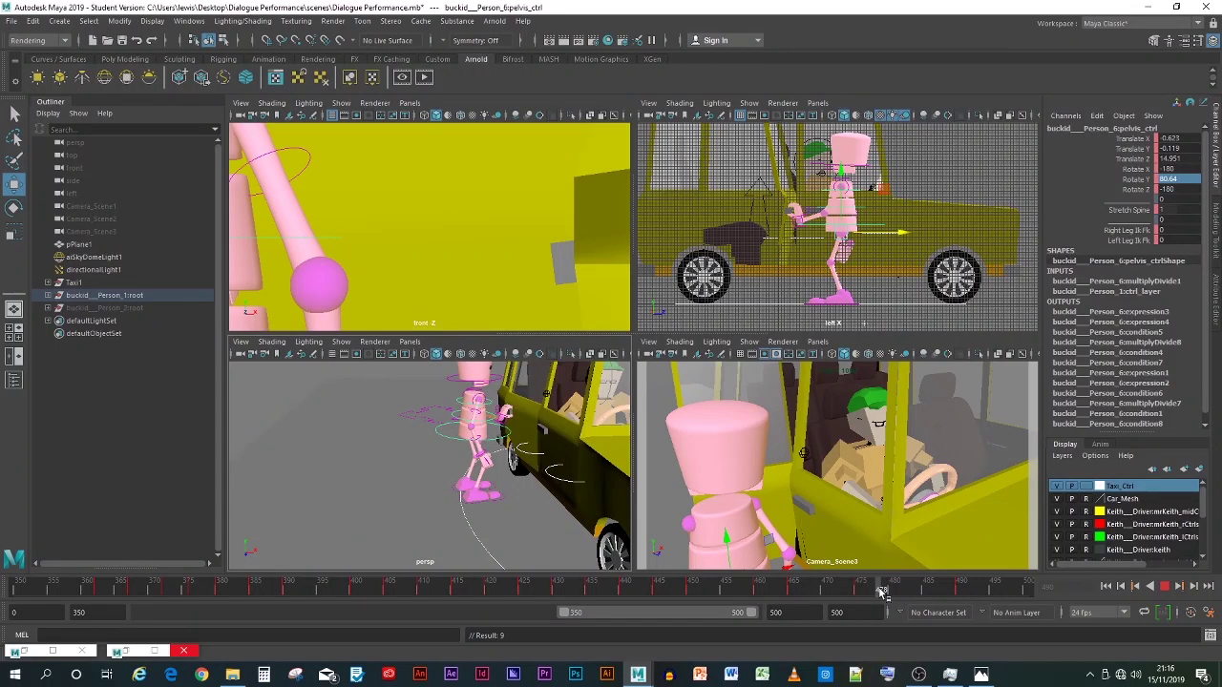
{"action": "left_click_drag", "start_coordinate": [882, 592], "coordinate": [882, 592]}
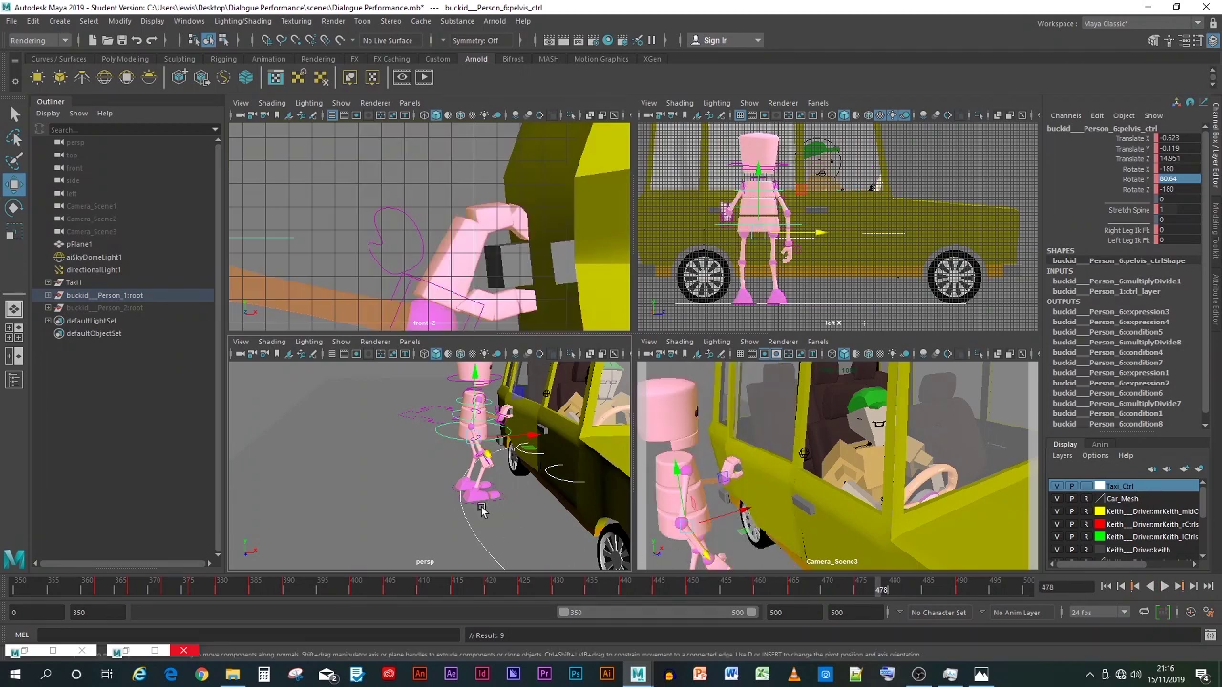
Step: Copy the pelvis control's key at frame 475 and go to frame 479
{"action": "left_click", "coordinate": [857, 593]}
{"action": "right_click", "coordinate": [859, 593]}
{"action": "left_click", "coordinate": [893, 401]}
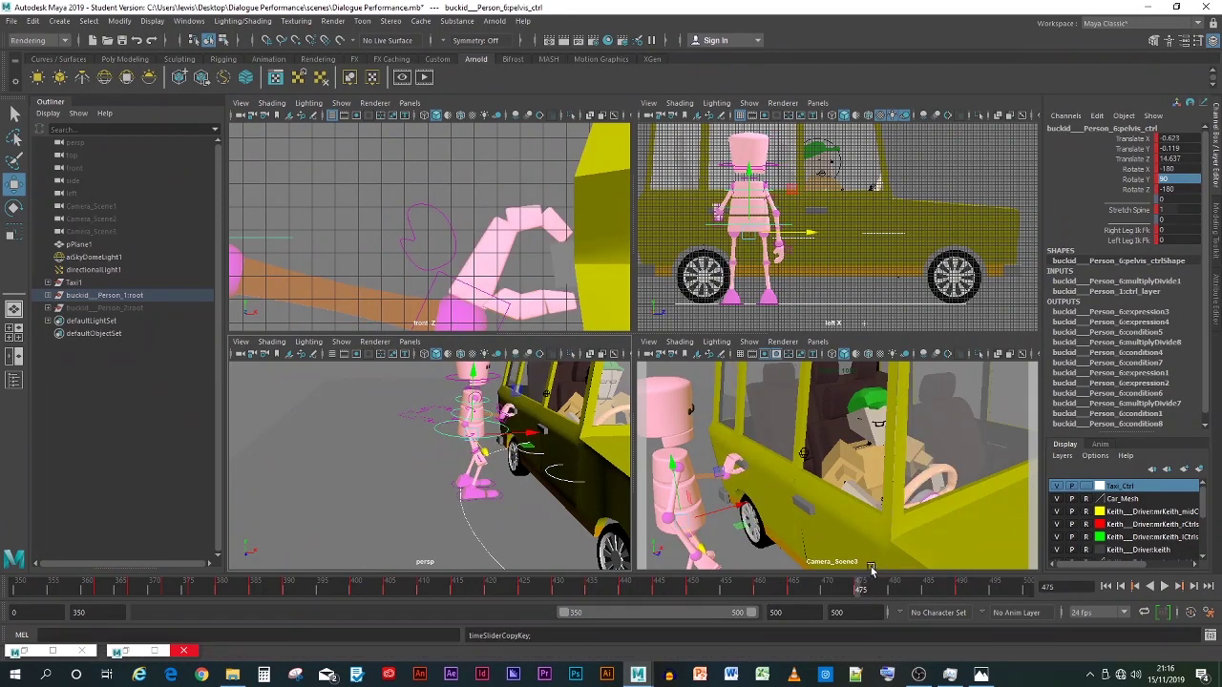
{"action": "left_click_drag", "start_coordinate": [859, 593], "coordinate": [888, 589]}
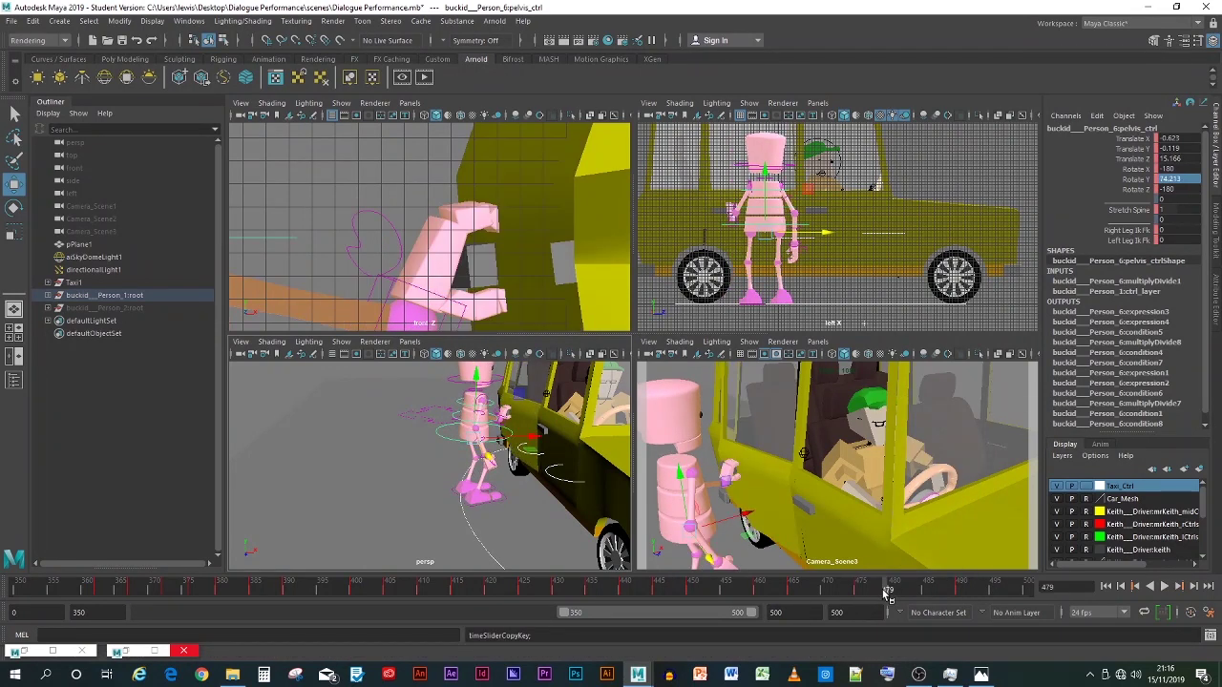
Step: Copy the left leg control's key at frame 475 and paste it at frame 477
{"action": "left_click", "coordinate": [488, 529]}
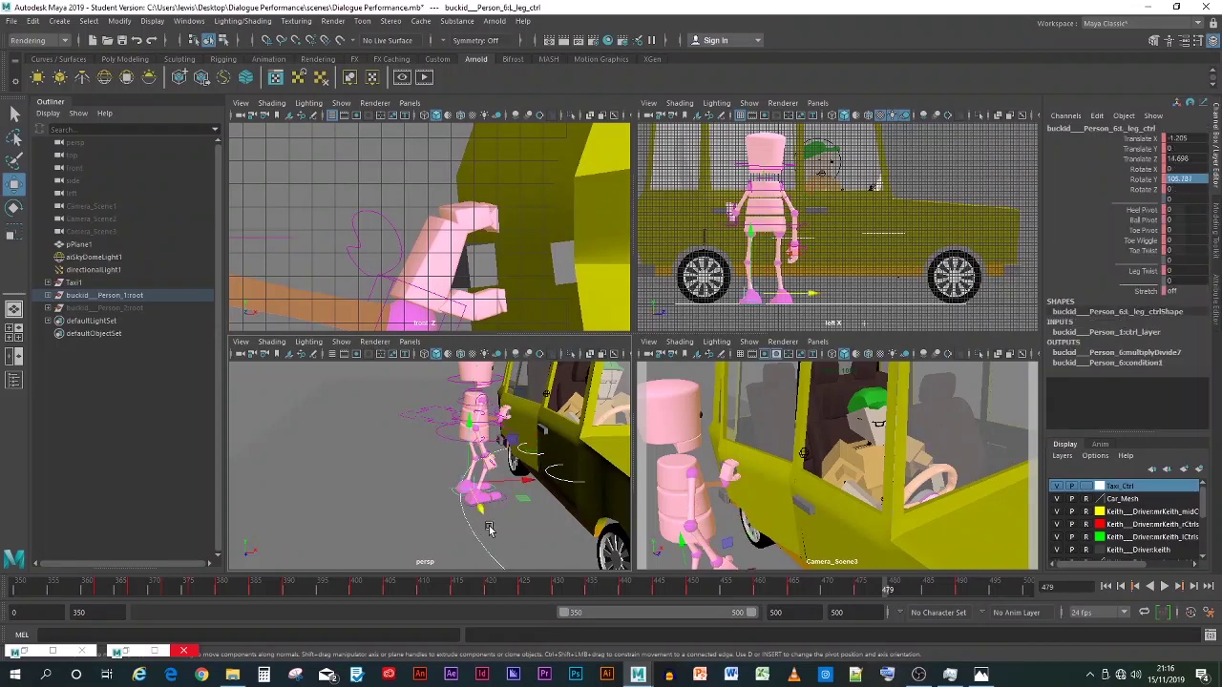
{"action": "left_click_drag", "start_coordinate": [887, 592], "coordinate": [862, 594]}
{"action": "right_click", "coordinate": [862, 594]}
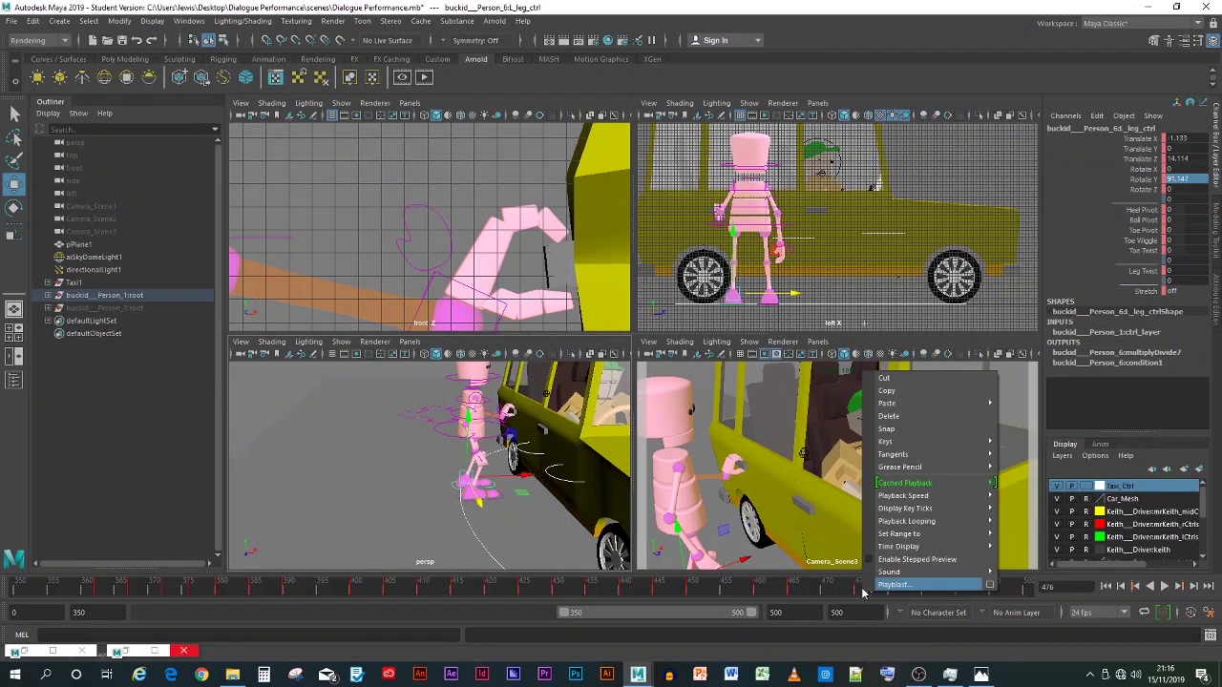
{"action": "left_click", "coordinate": [859, 593]}
{"action": "right_click", "coordinate": [858, 593]}
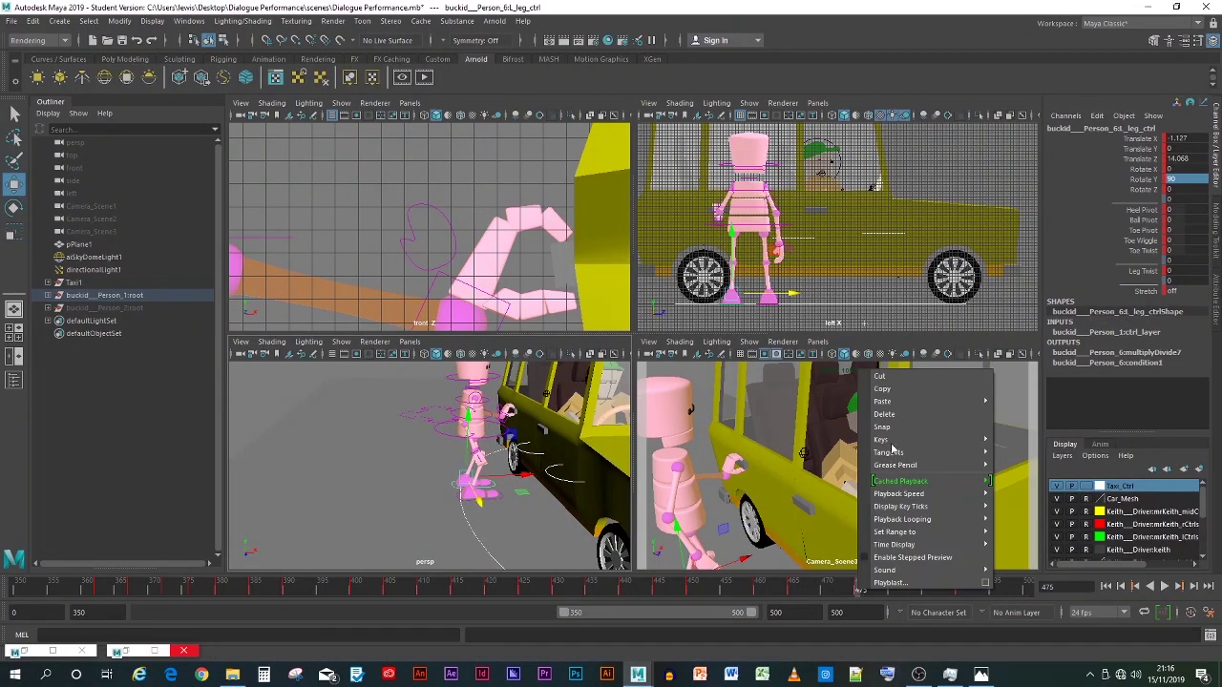
{"action": "left_click", "coordinate": [893, 390]}
{"action": "left_click_drag", "start_coordinate": [862, 594], "coordinate": [875, 595]}
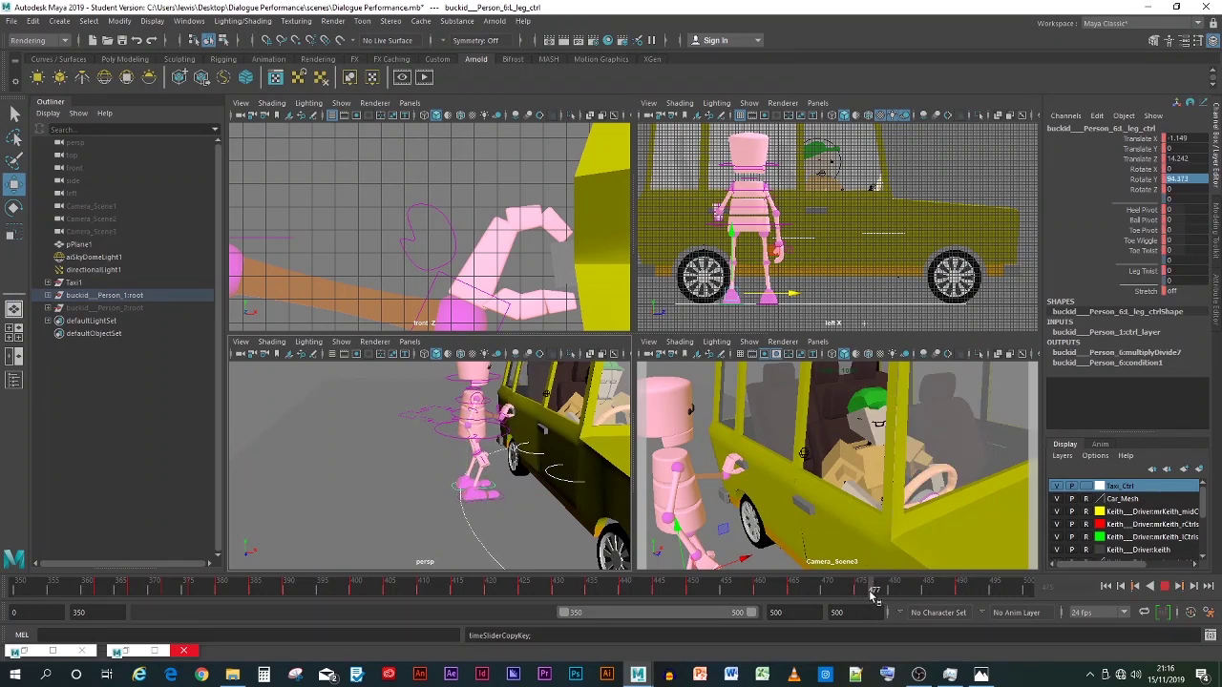
{"action": "right_click", "coordinate": [875, 595]}
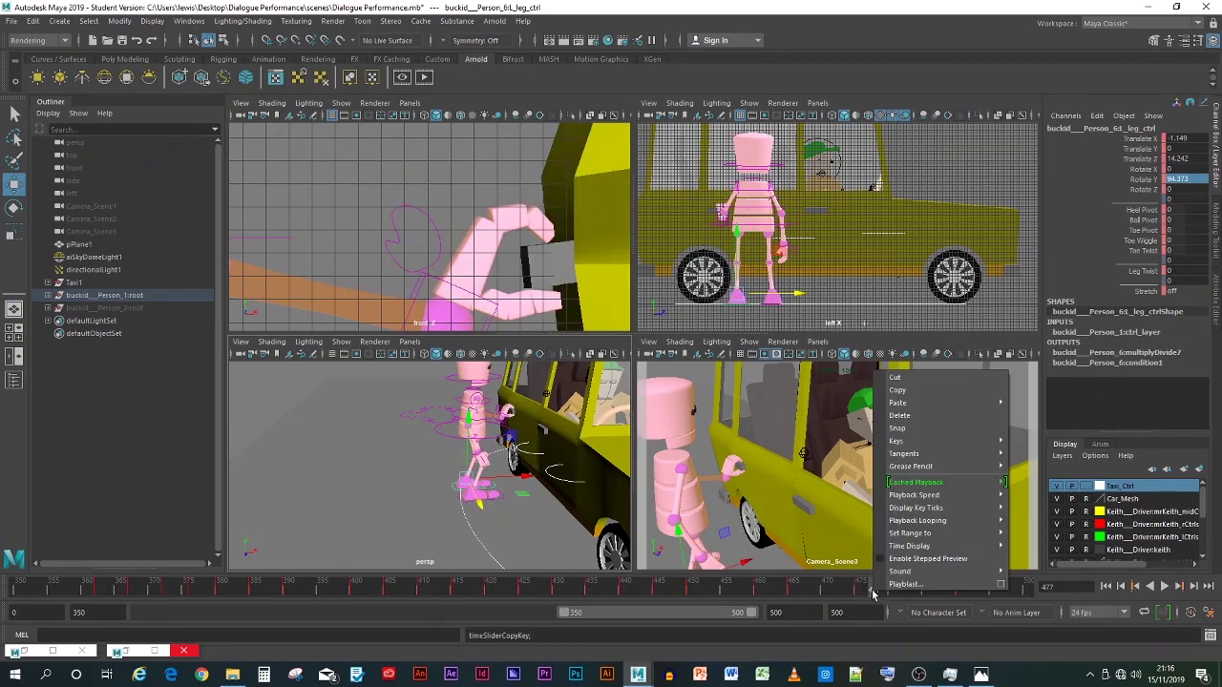
{"action": "mouse_move", "coordinate": [969, 406]}
{"action": "left_click", "coordinate": [1031, 414]}
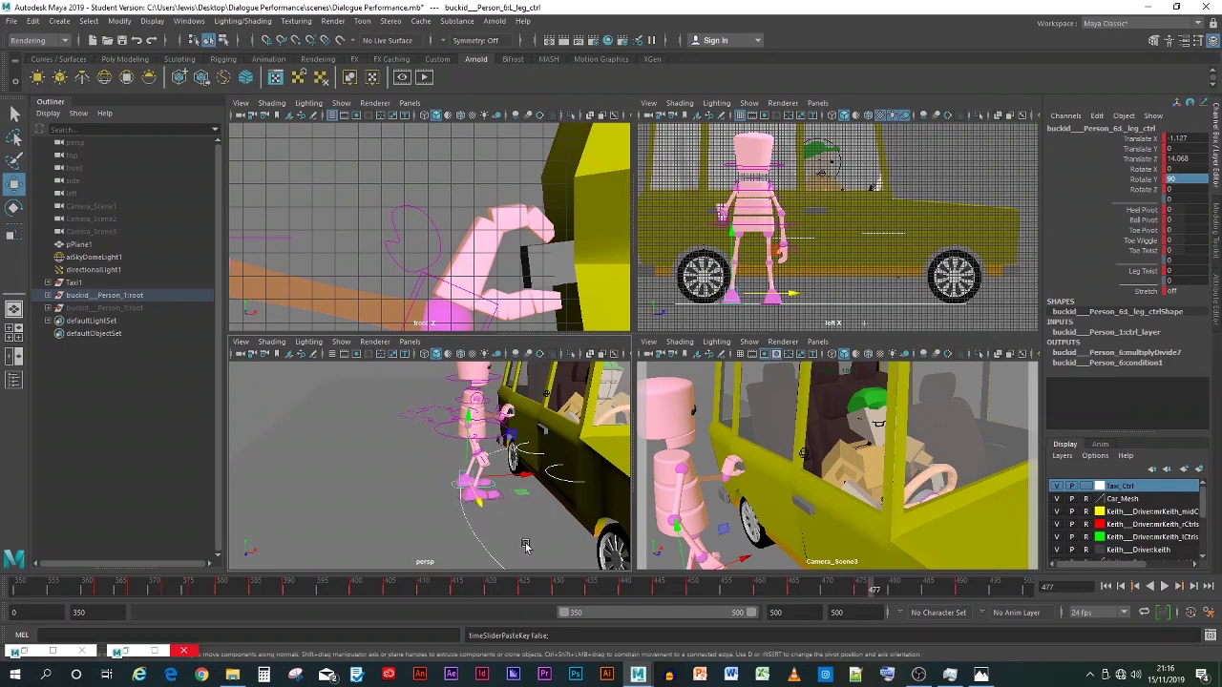
Step: Raise the right leg control along Y to about 0.59, key it at frame 477 and scrub through the step
{"action": "left_click", "coordinate": [470, 503]}
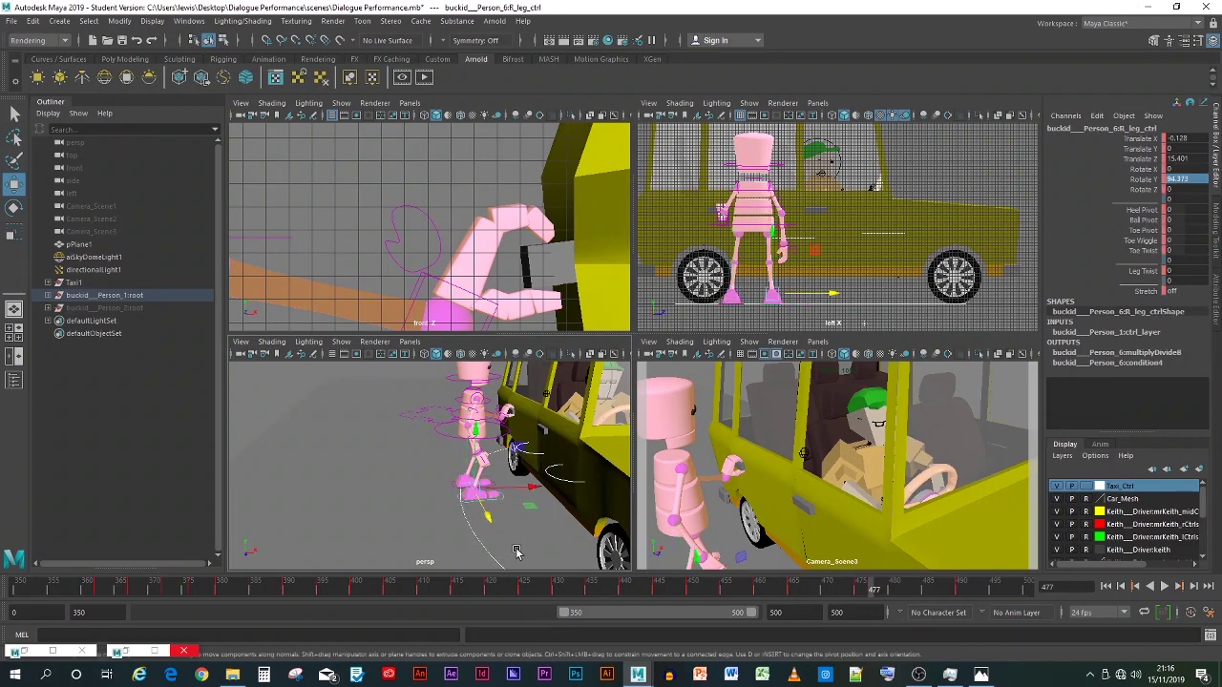
{"action": "left_click_drag", "start_coordinate": [482, 513], "coordinate": [479, 459]}
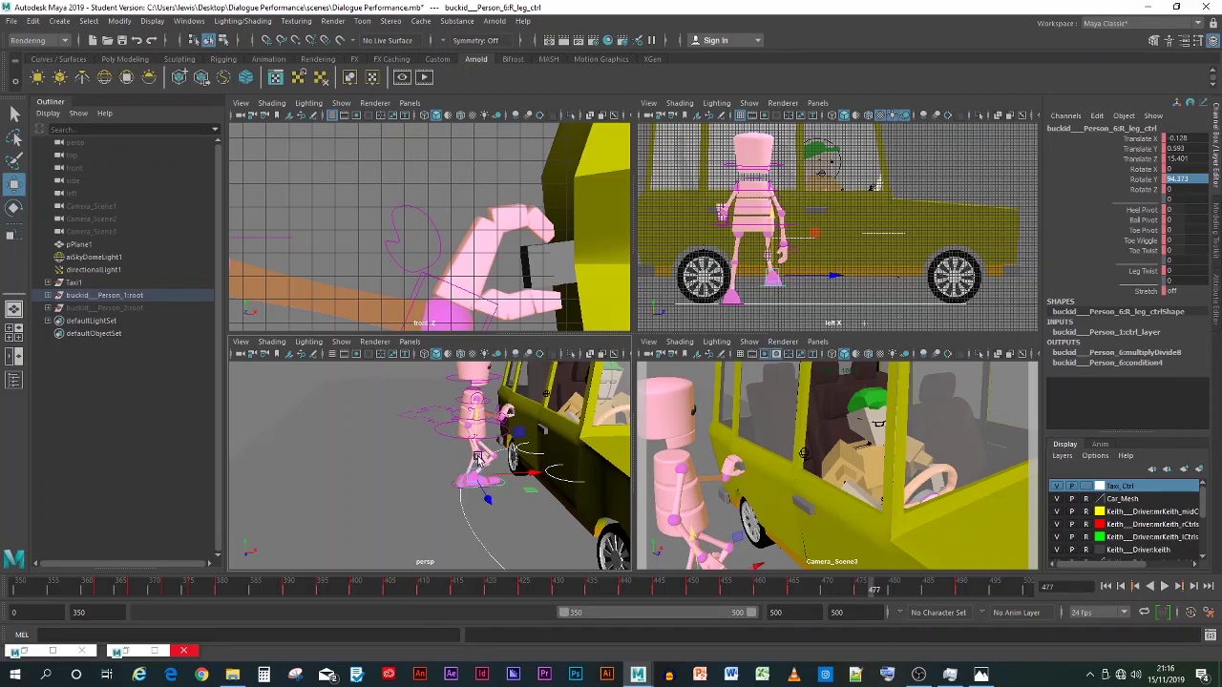
{"action": "key", "text": "s"}
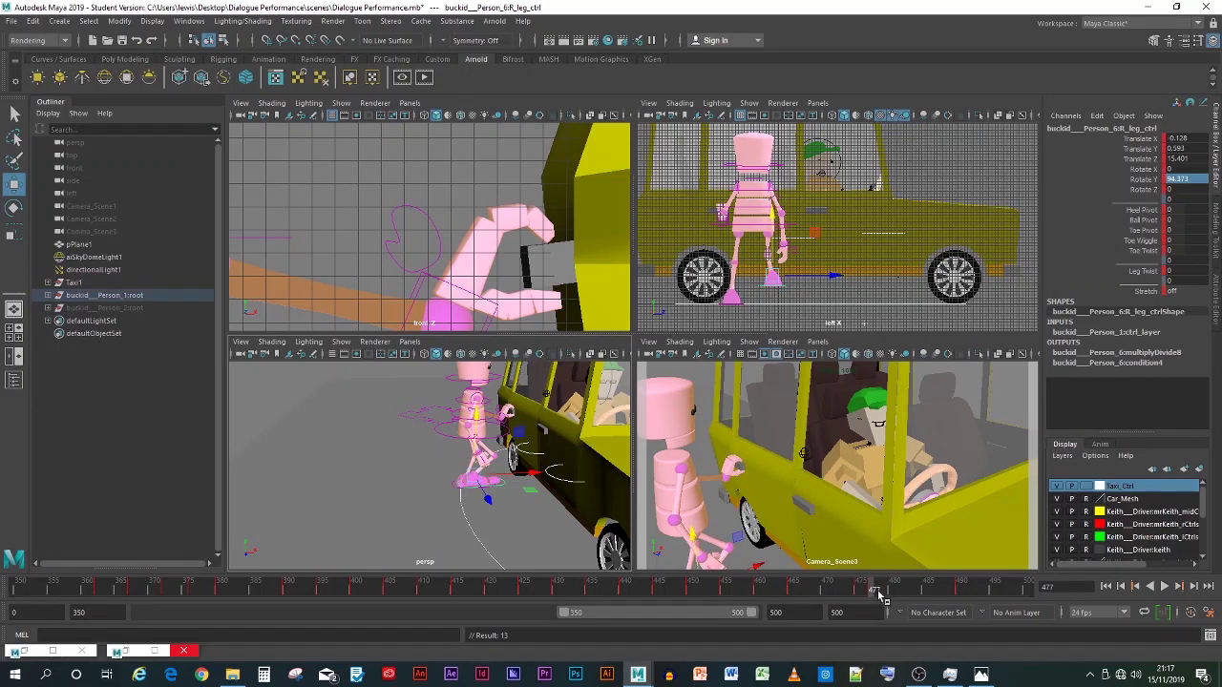
{"action": "left_click_drag", "start_coordinate": [878, 592], "coordinate": [914, 594]}
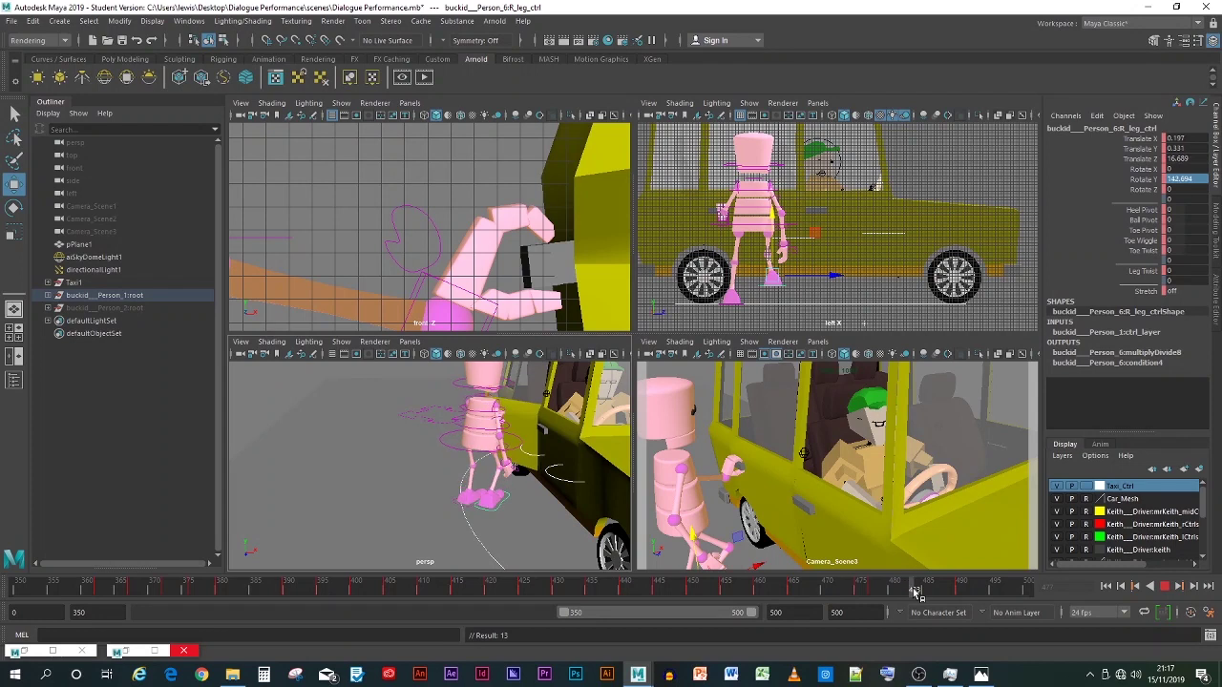
{"action": "left_click_drag", "start_coordinate": [914, 593], "coordinate": [875, 594]}
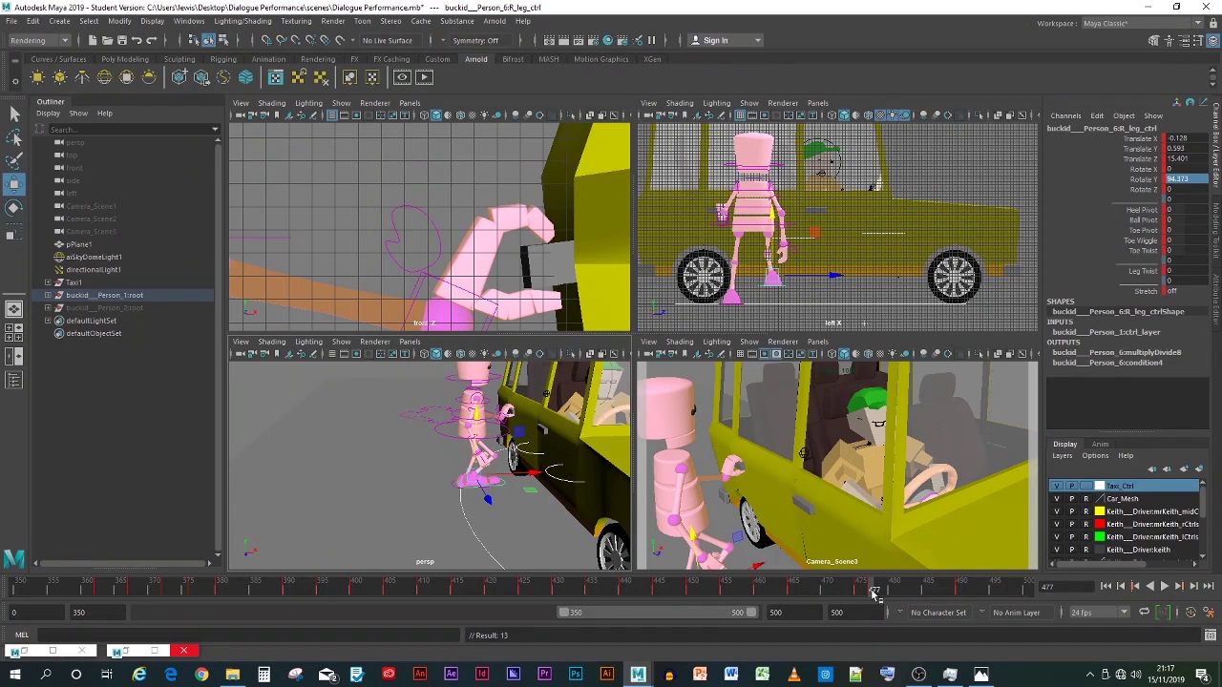
Step: Shift the right leg control's key from frame 477 to frame 479 and play back the motion
{"action": "key", "text": "alt+period"}
{"action": "key", "text": "alt+period"}
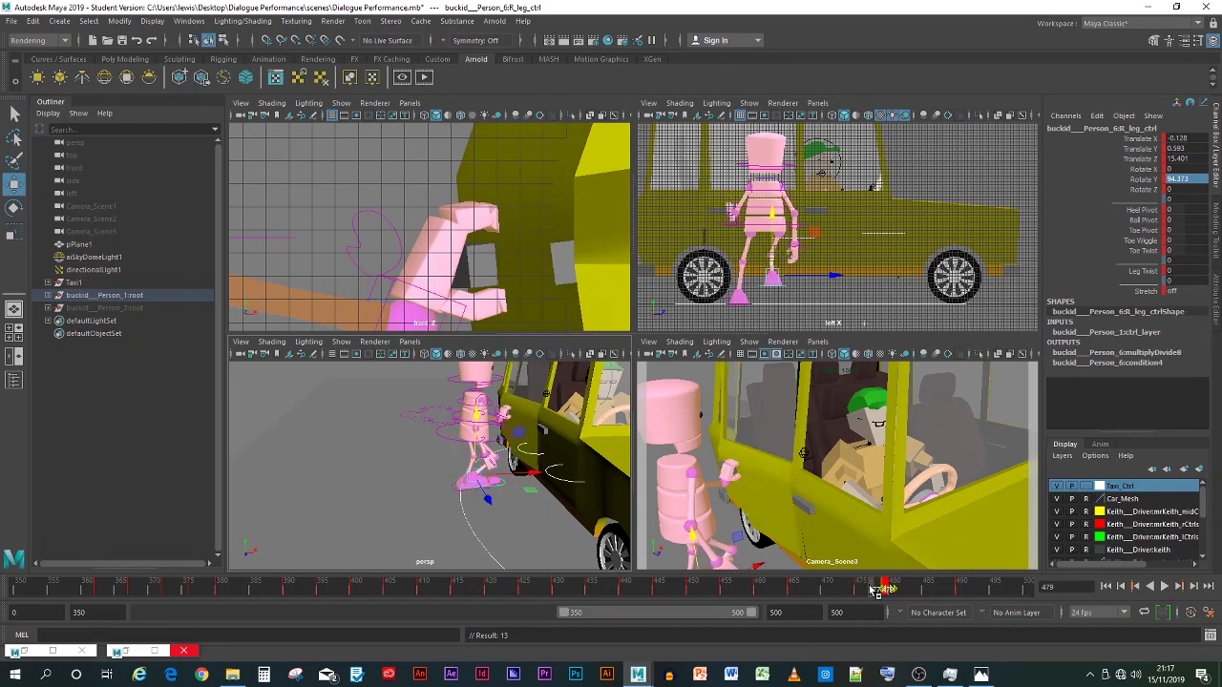
{"action": "left_click_drag", "start_coordinate": [876, 592], "coordinate": [868, 591]}
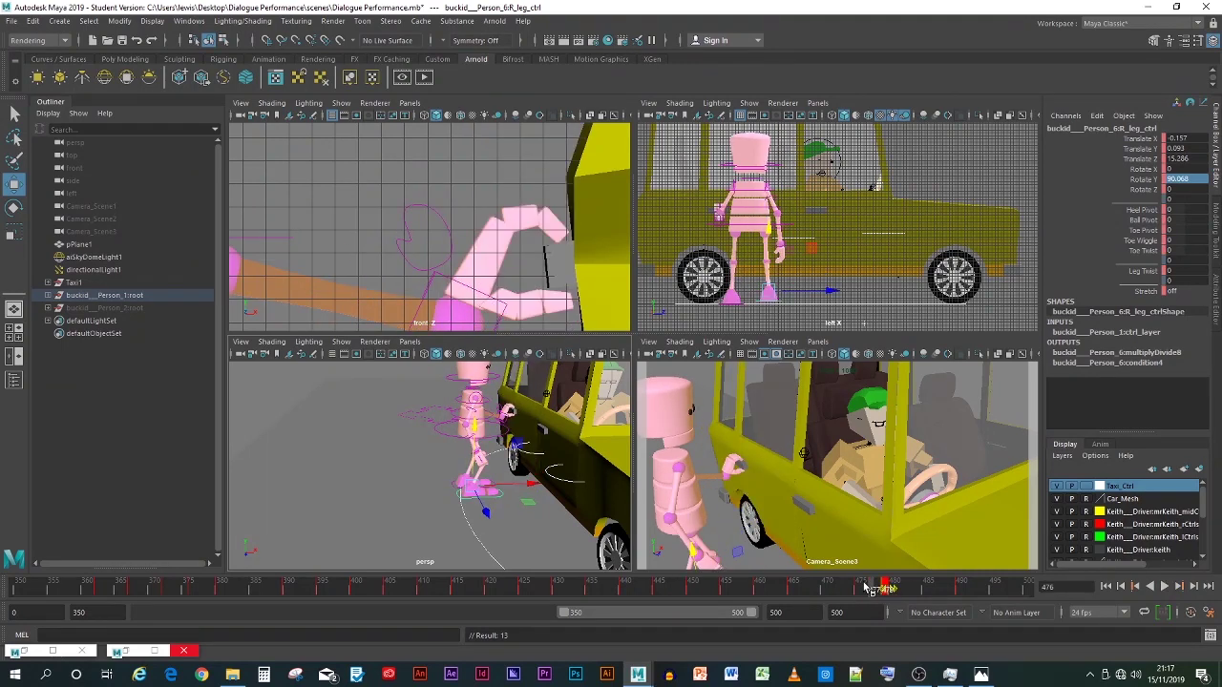
{"action": "key", "text": "alt+v"}
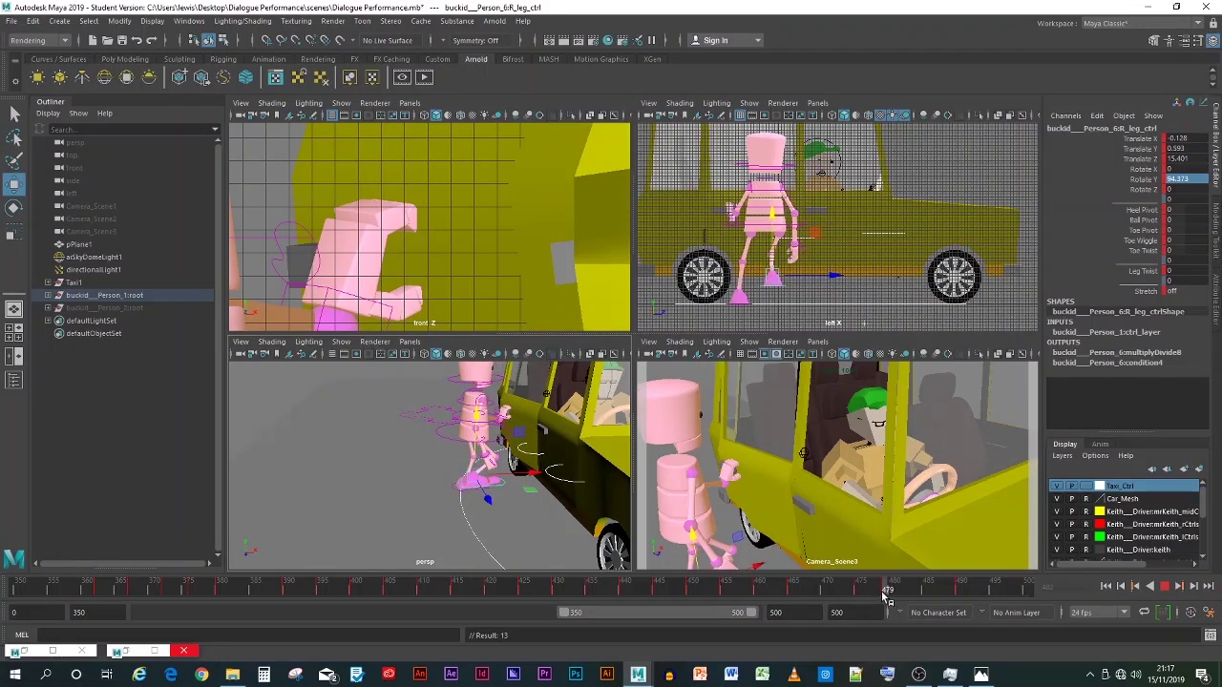
{"action": "key", "text": "alt+v"}
Step: Set the Taxi_Ctrl display layer to Reference and select the left leg control
{"action": "left_click", "coordinate": [461, 515]}
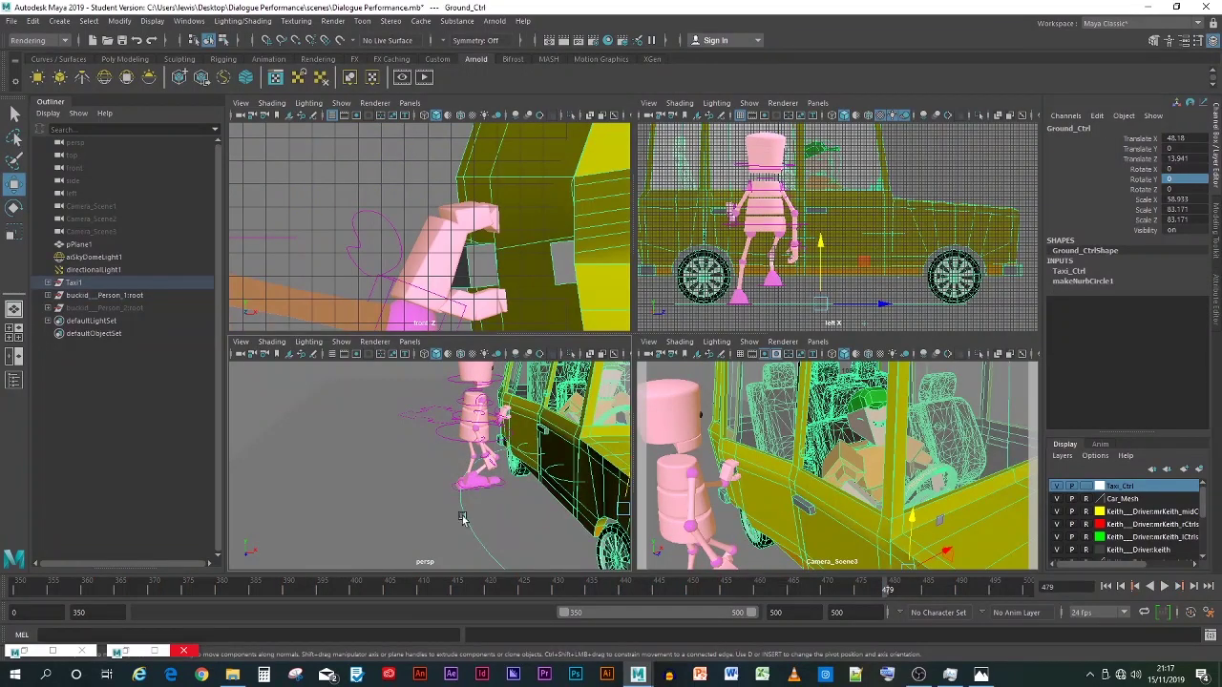
{"action": "left_click", "coordinate": [454, 489]}
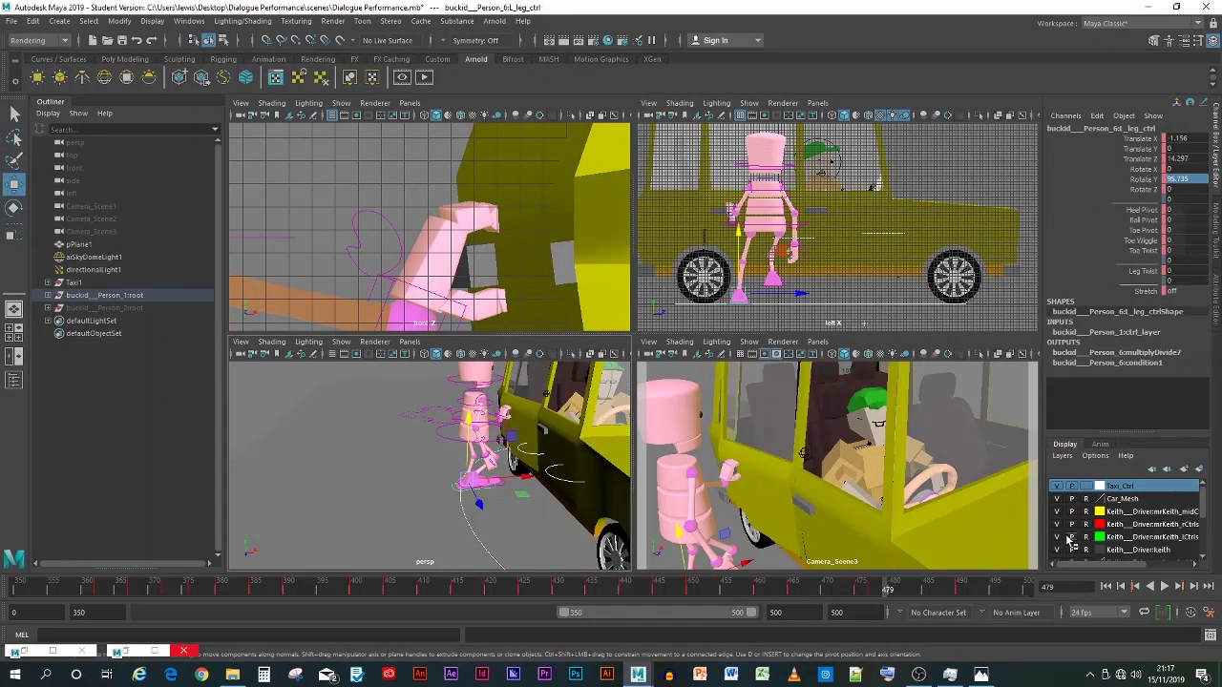
{"action": "left_click", "coordinate": [1088, 488]}
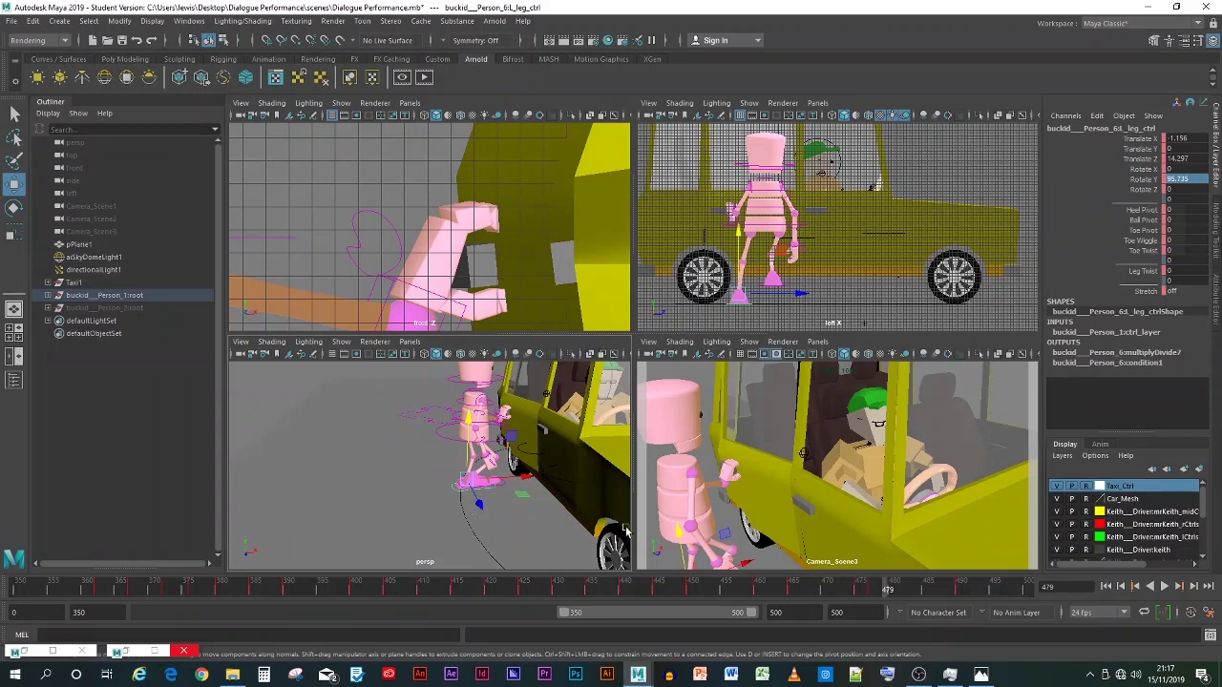
Step: Shift the right leg control's key from frame 479 to frame 480 and scrub back to frame 475
{"action": "left_click", "coordinate": [892, 587]}
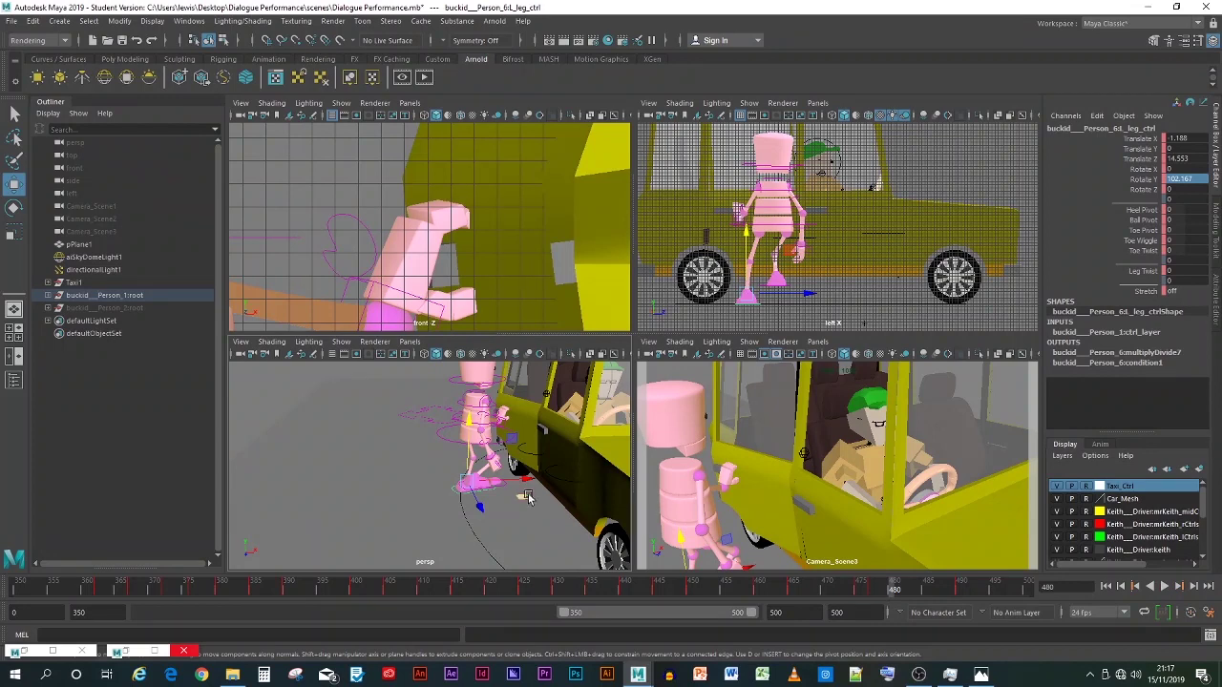
{"action": "left_click", "coordinate": [492, 489]}
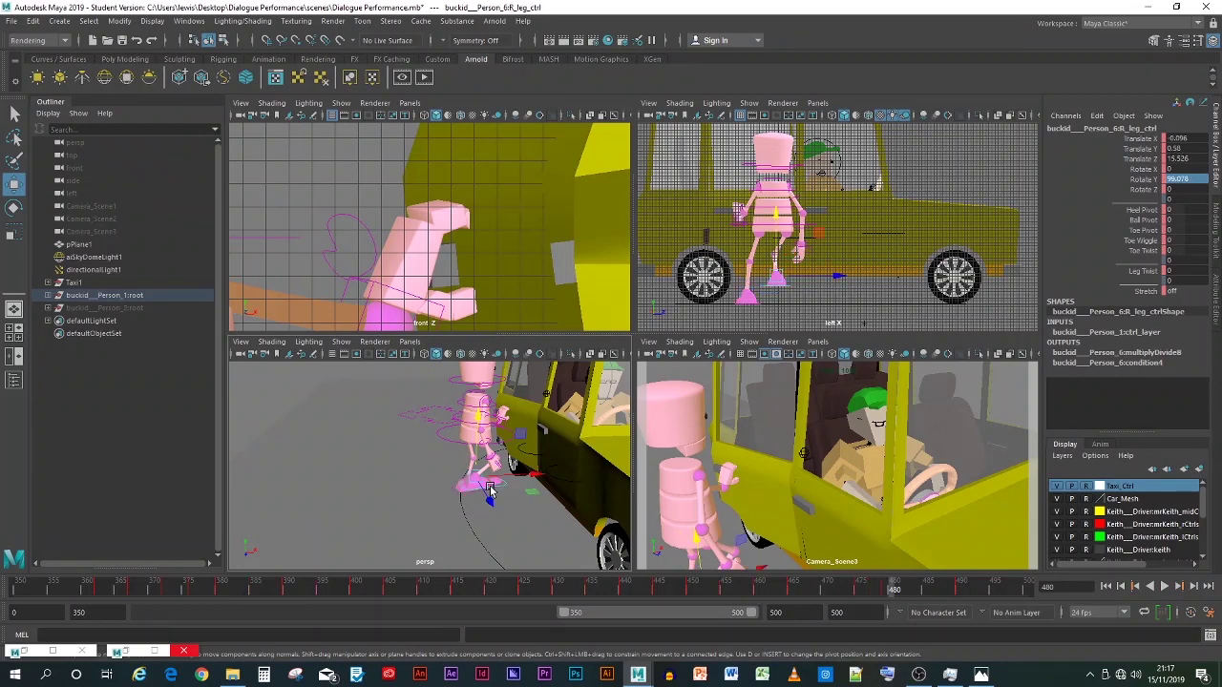
{"action": "left_click", "coordinate": [884, 591]}
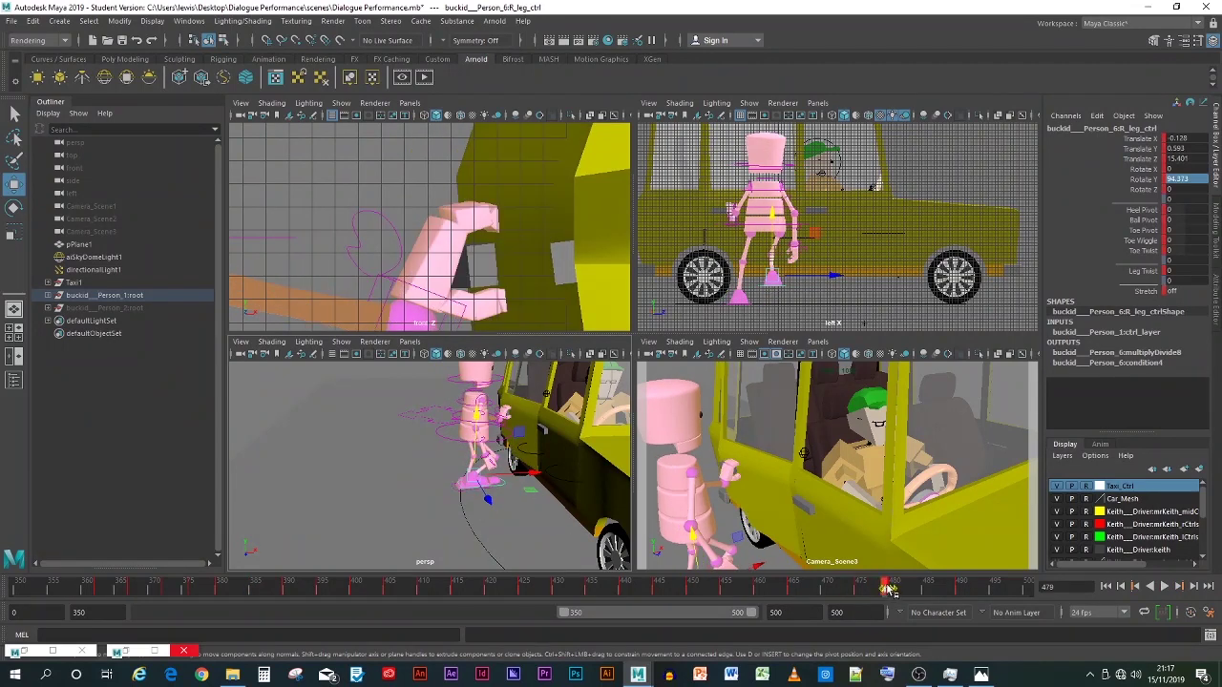
{"action": "left_click_drag", "start_coordinate": [888, 589], "coordinate": [862, 593]}
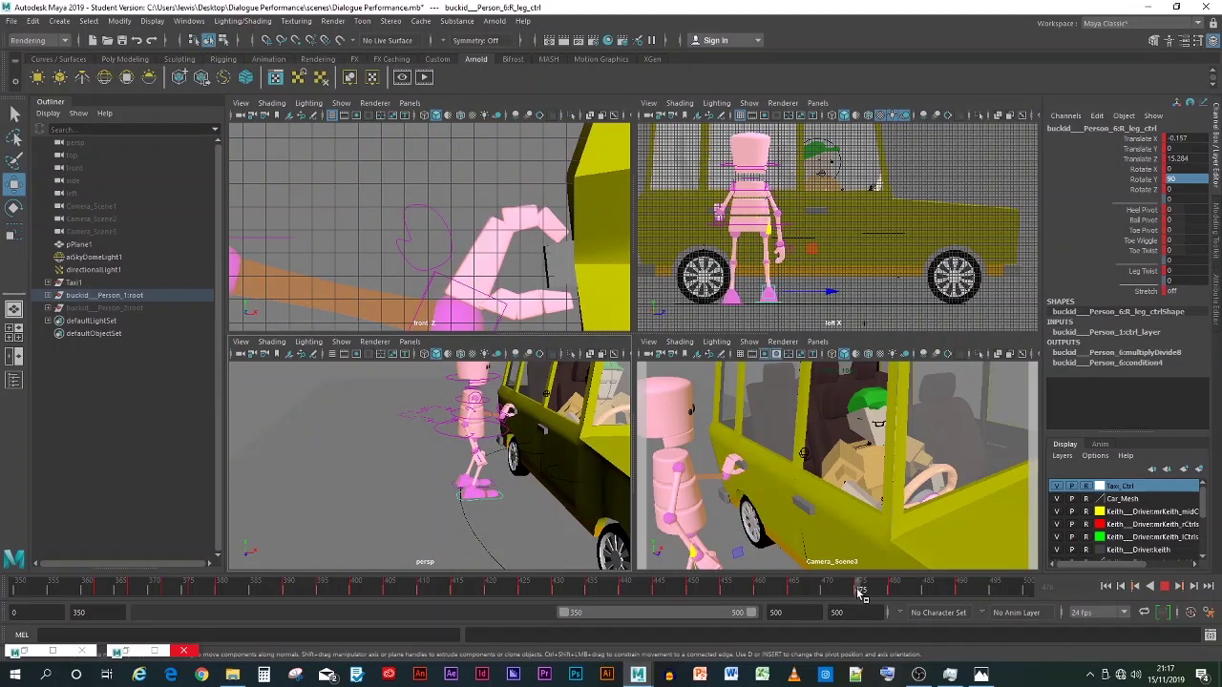
Step: Shift the left leg control's key from frame 477 to frame 480 and play back the step
{"action": "left_click", "coordinate": [455, 489]}
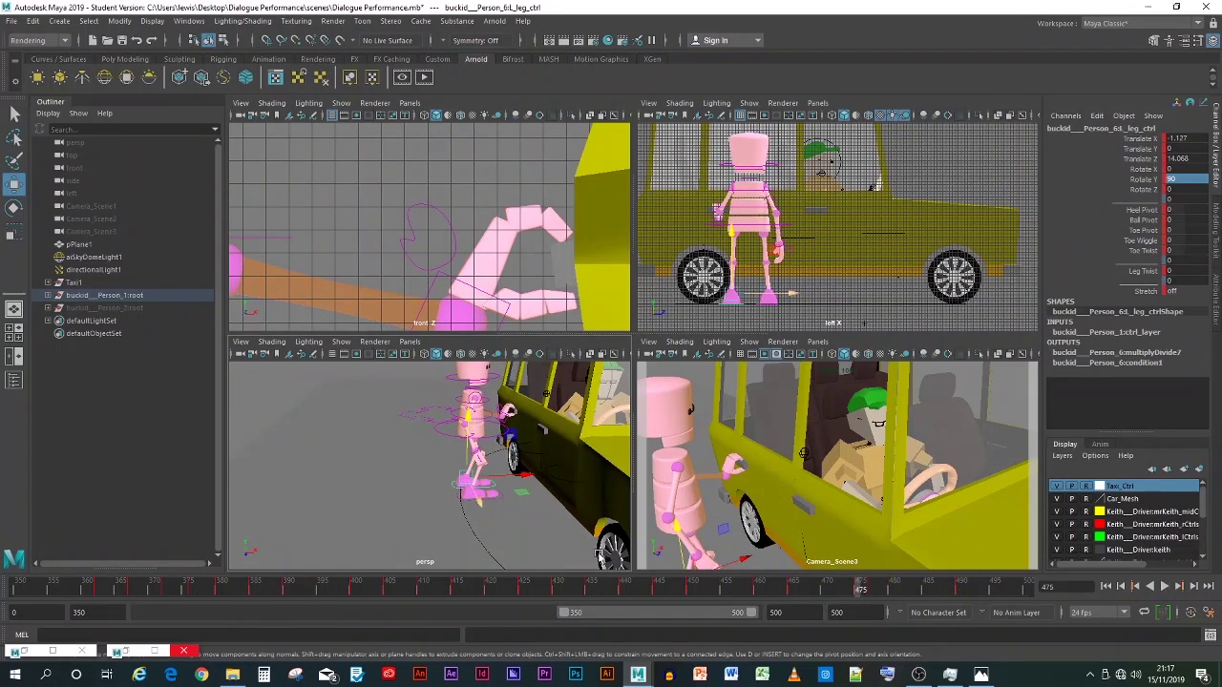
{"action": "left_click_drag", "start_coordinate": [868, 592], "coordinate": [876, 592]}
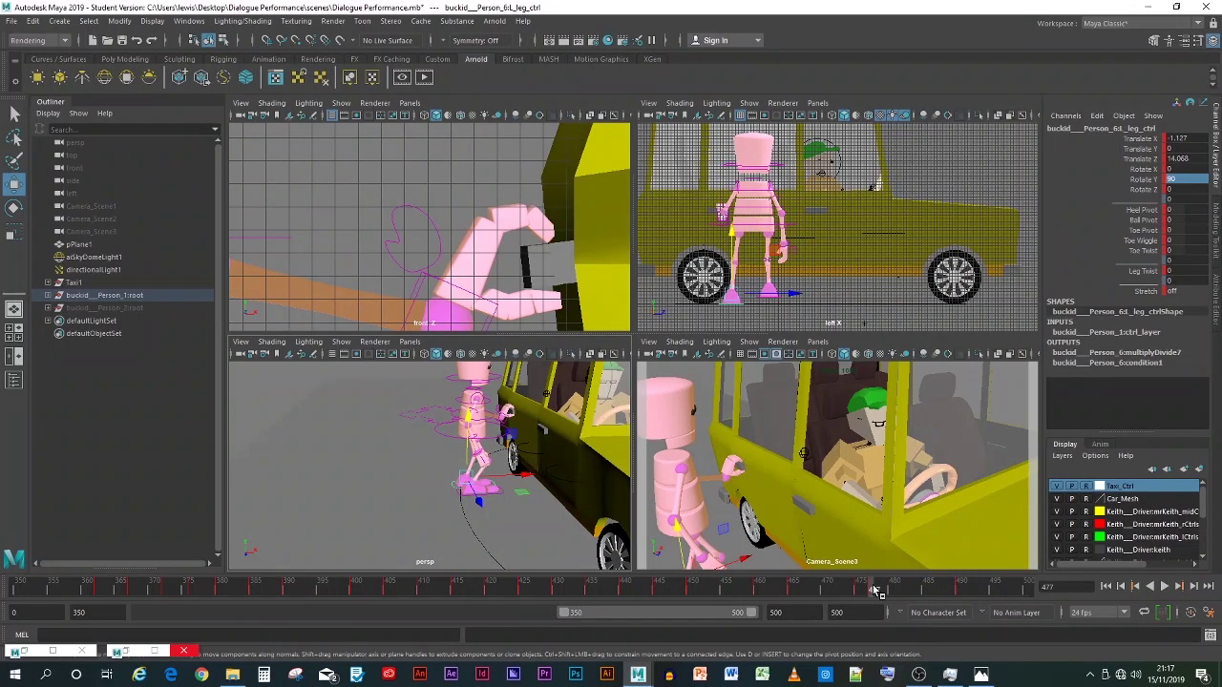
{"action": "key", "text": "alt+v"}
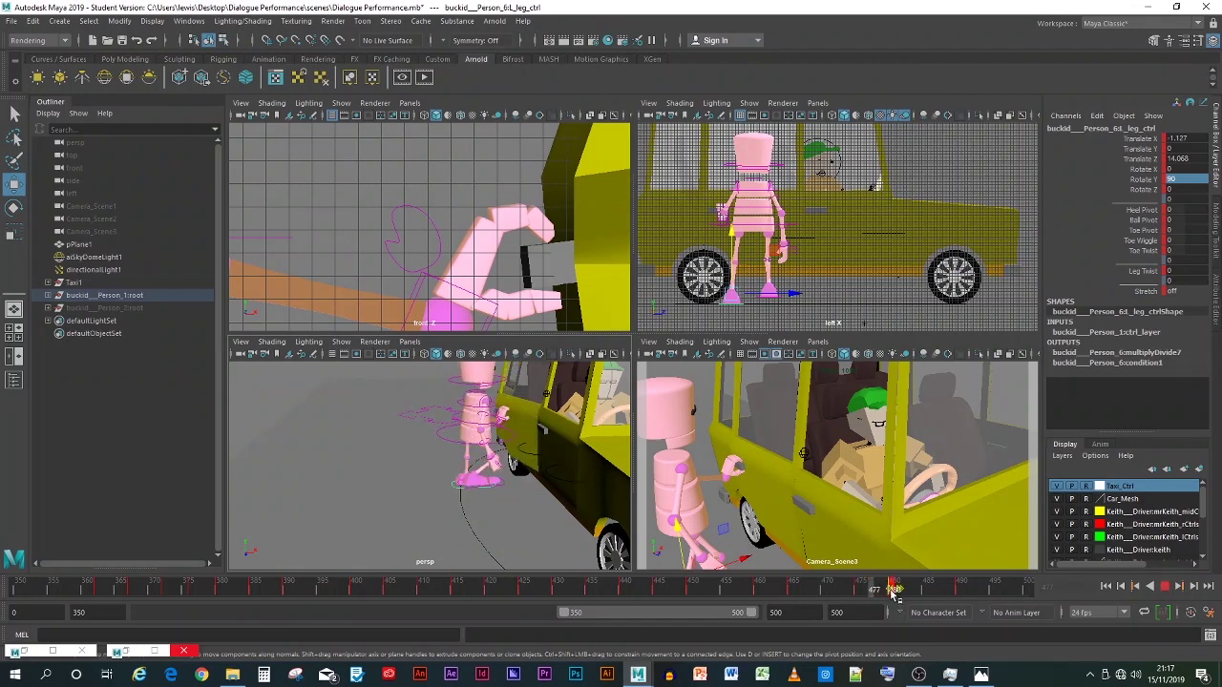
{"action": "key", "text": "alt+v"}
{"action": "key", "text": "alt+v"}
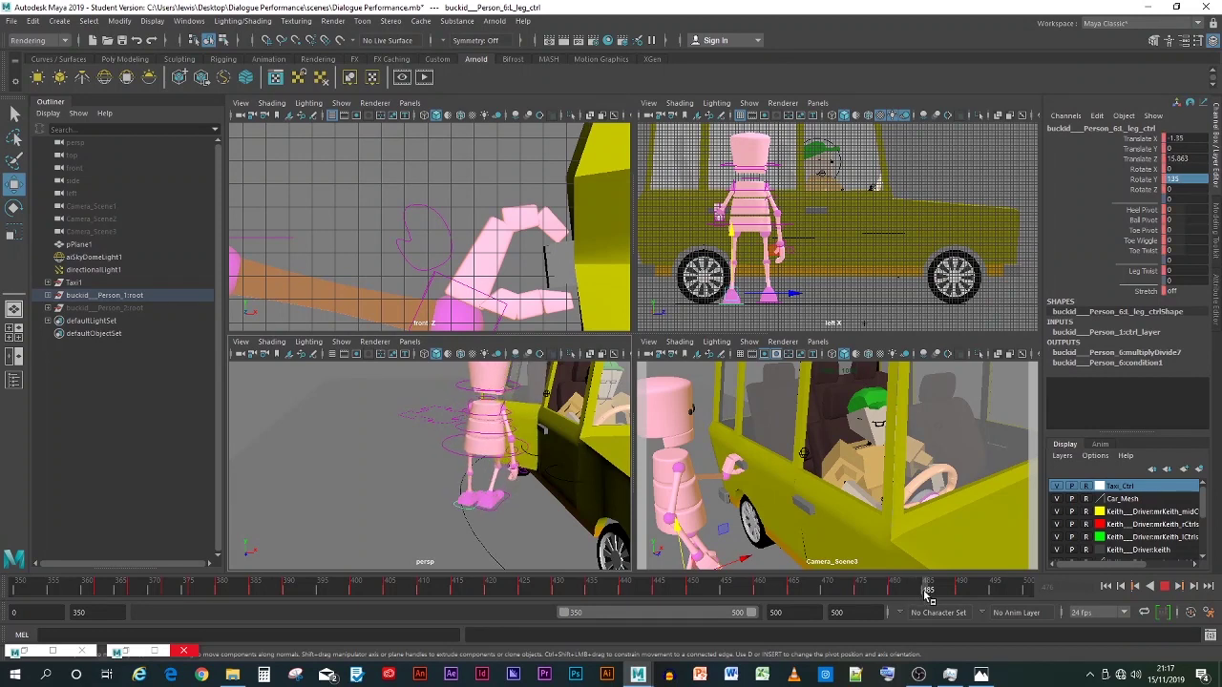
Step: Set the right leg control's Translate Y to 0 at frame 483, key it and scrub around that frame
{"action": "left_click_drag", "start_coordinate": [928, 594], "coordinate": [914, 603]}
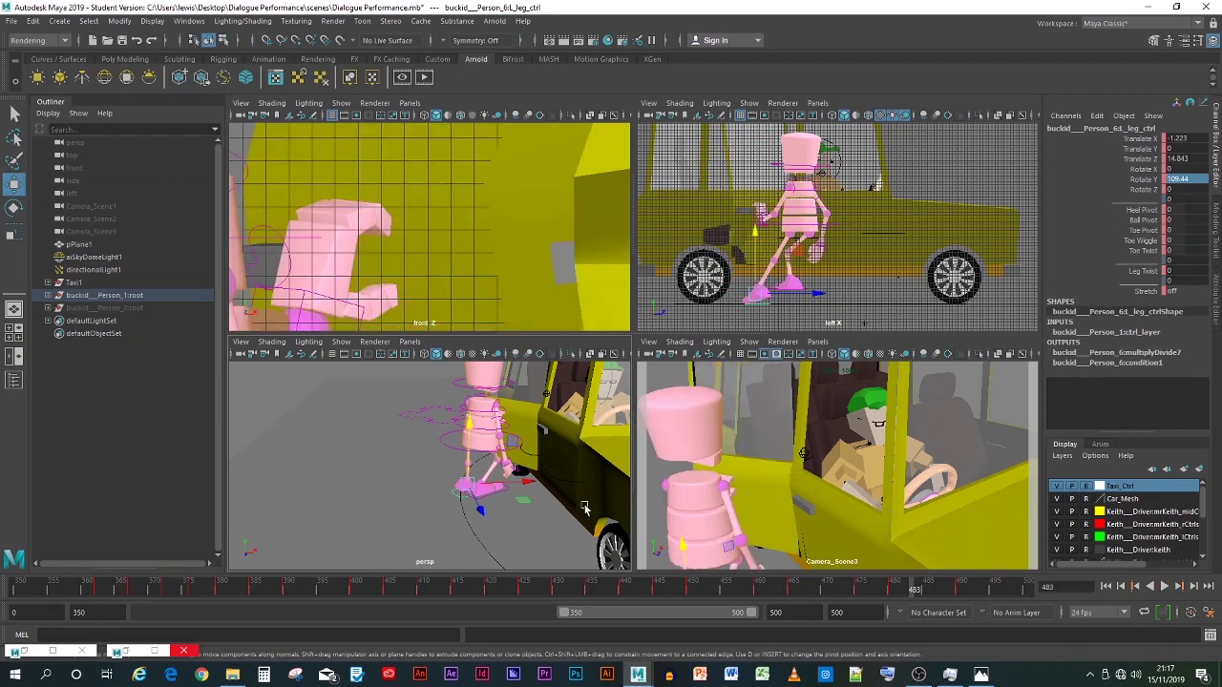
{"action": "left_click", "coordinate": [491, 488]}
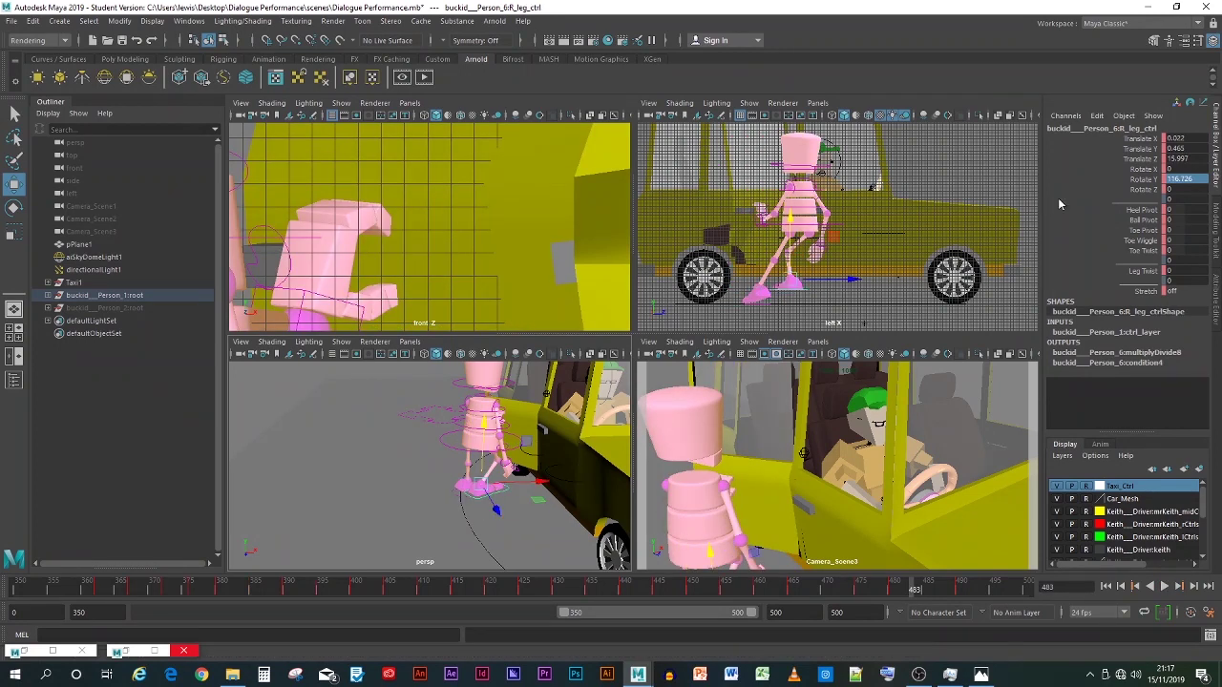
{"action": "double_click", "coordinate": [1176, 149]}
{"action": "type", "text": "0"}
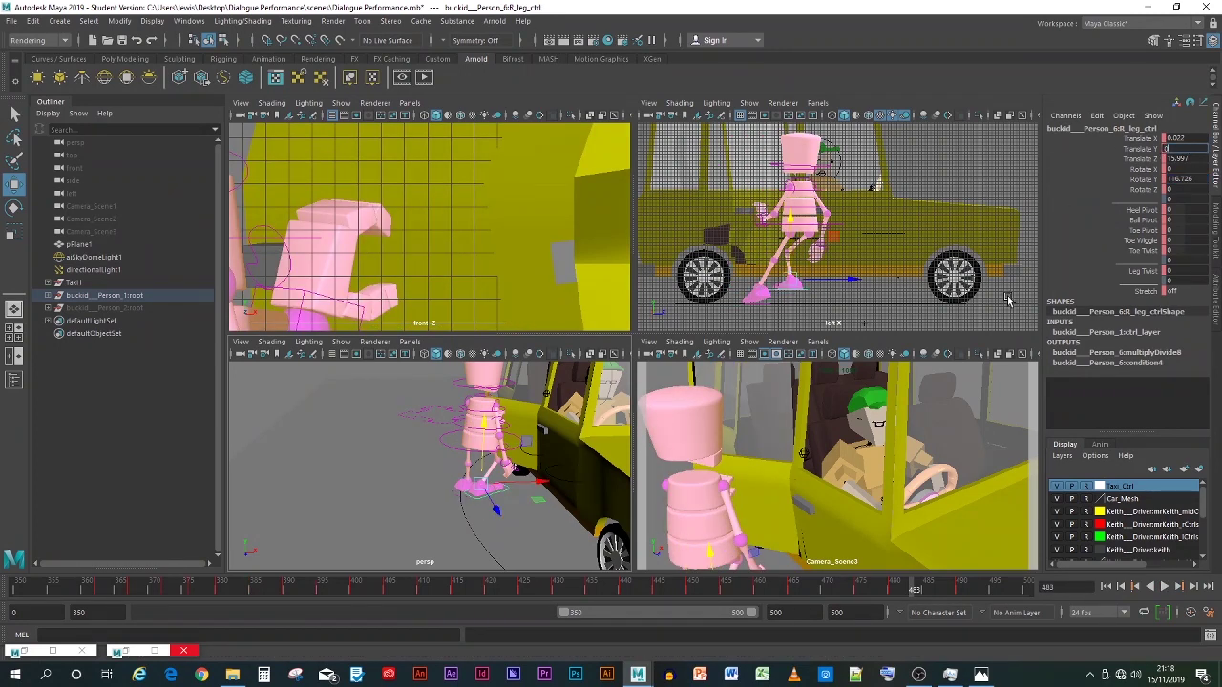
{"action": "key", "text": "Return"}
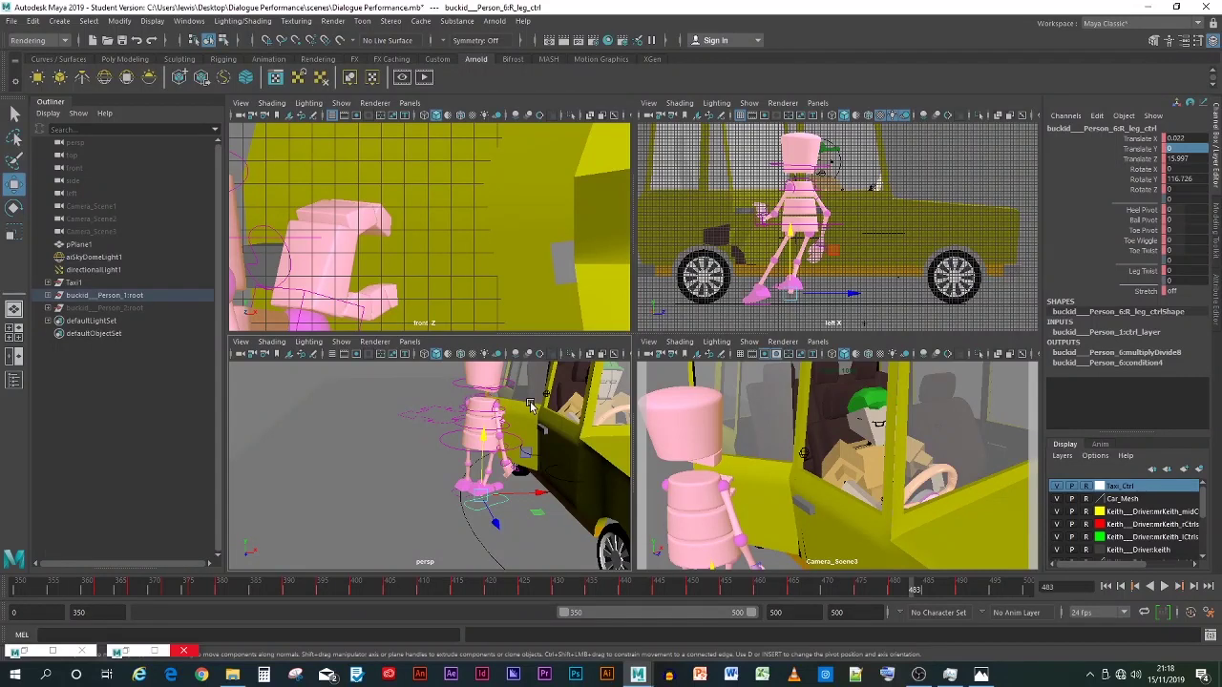
{"action": "key", "text": "s"}
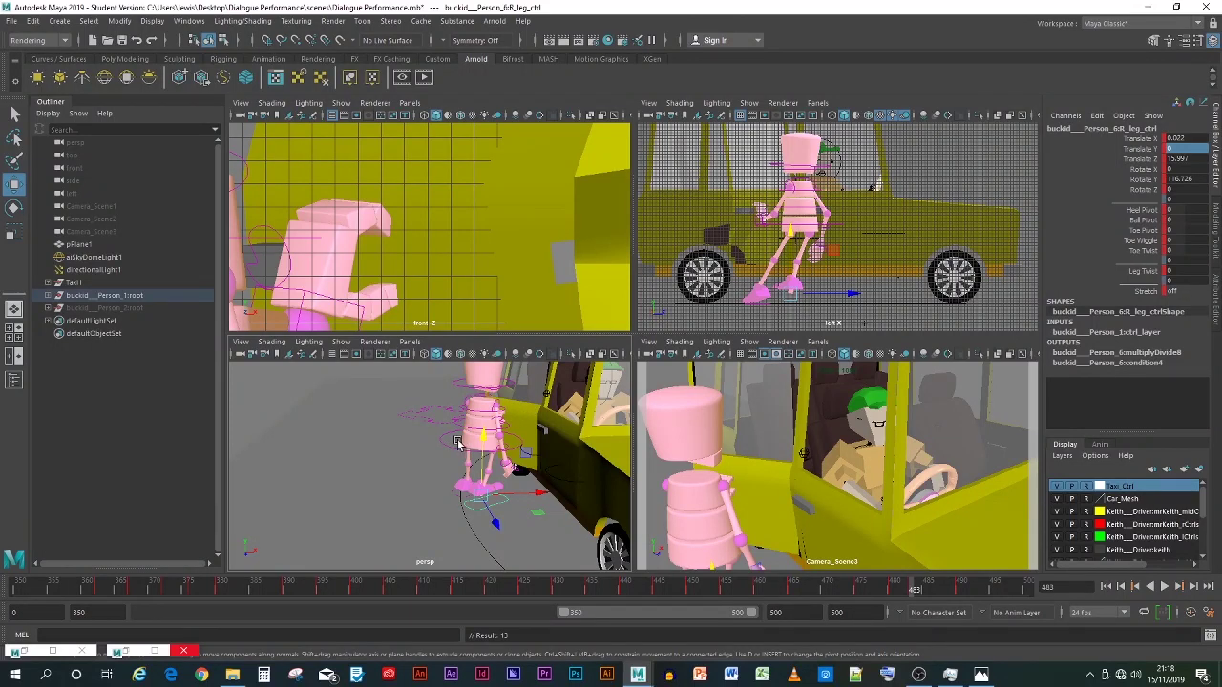
{"action": "left_click", "coordinate": [909, 592]}
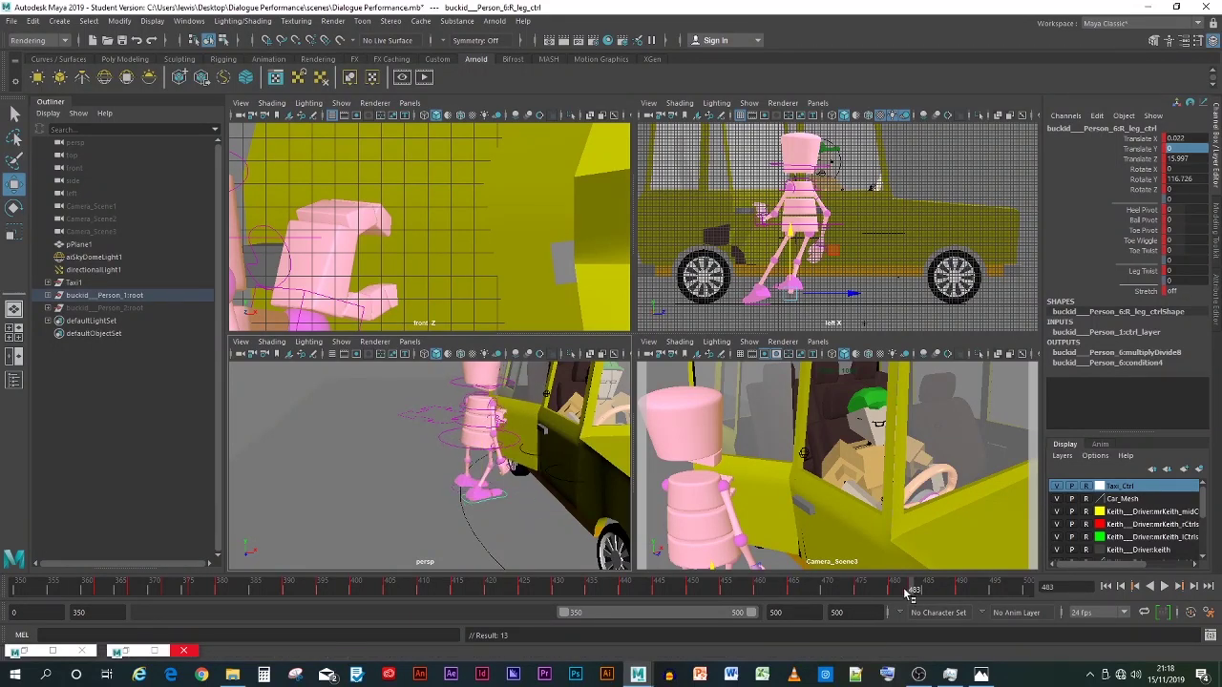
{"action": "mouse_move", "coordinate": [907, 593]}
{"action": "left_mouse_down"}
{"action": "mouse_move", "coordinate": [880, 589]}
{"action": "mouse_move", "coordinate": [915, 589]}
{"action": "left_mouse_up"}
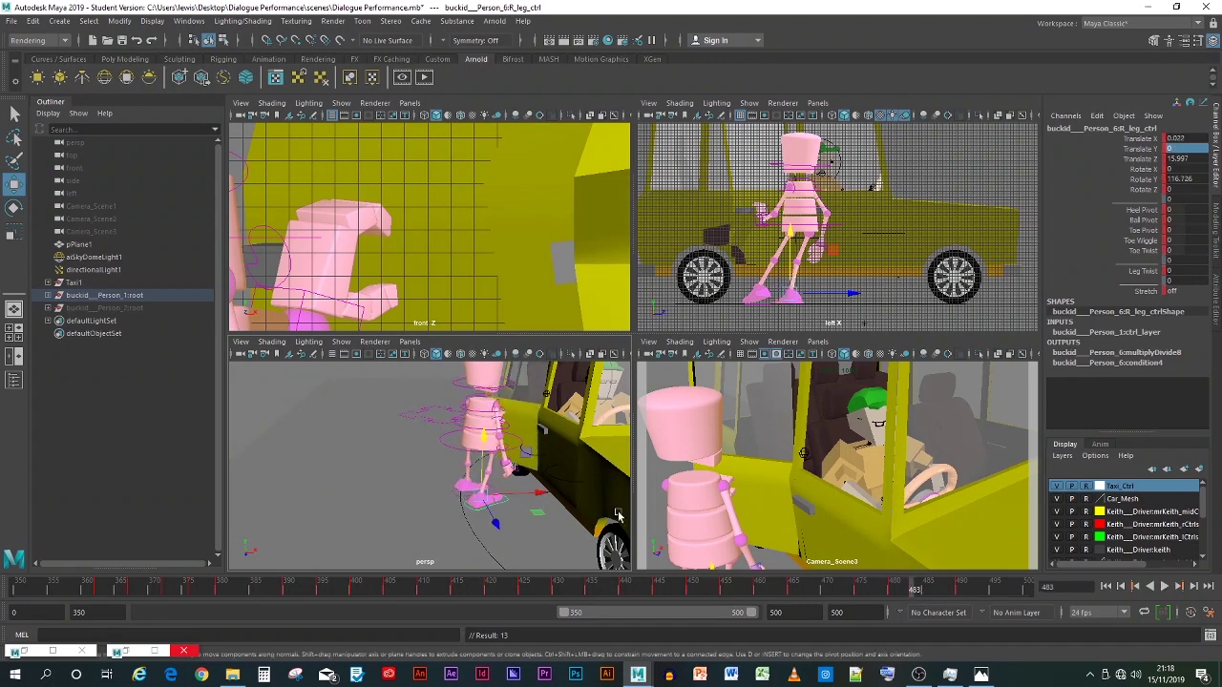
Step: Shift the left leg control's key from frame 480 to frame 483 and play back the motion
{"action": "left_click", "coordinate": [455, 495]}
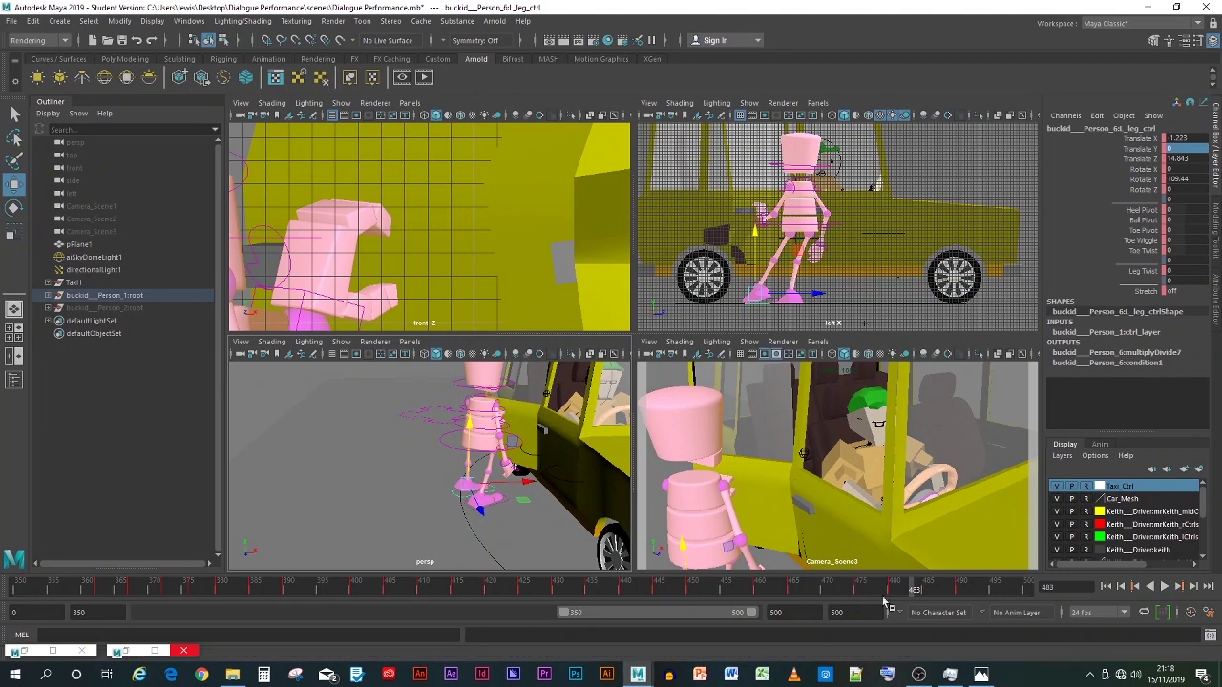
{"action": "key", "text": "alt+v"}
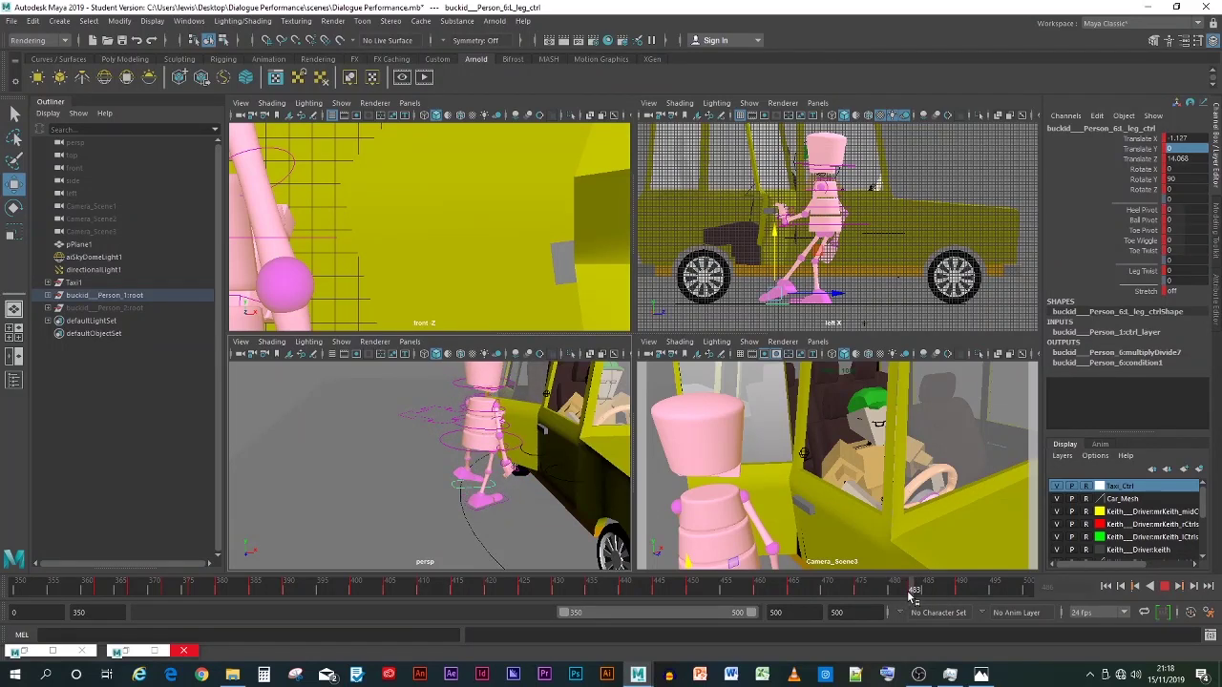
{"action": "left_click", "coordinate": [913, 590]}
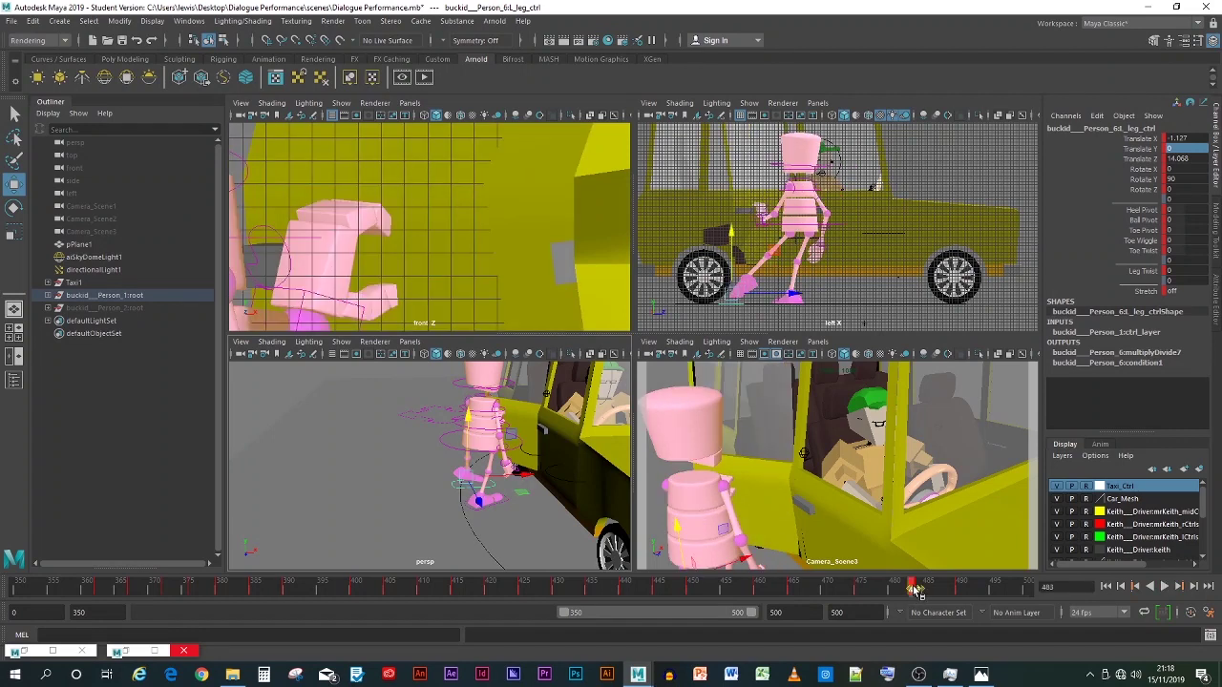
Step: Shift the left and right leg controls' keys from frame 483 to frame 482
{"action": "left_click_drag", "start_coordinate": [913, 590], "coordinate": [909, 590]}
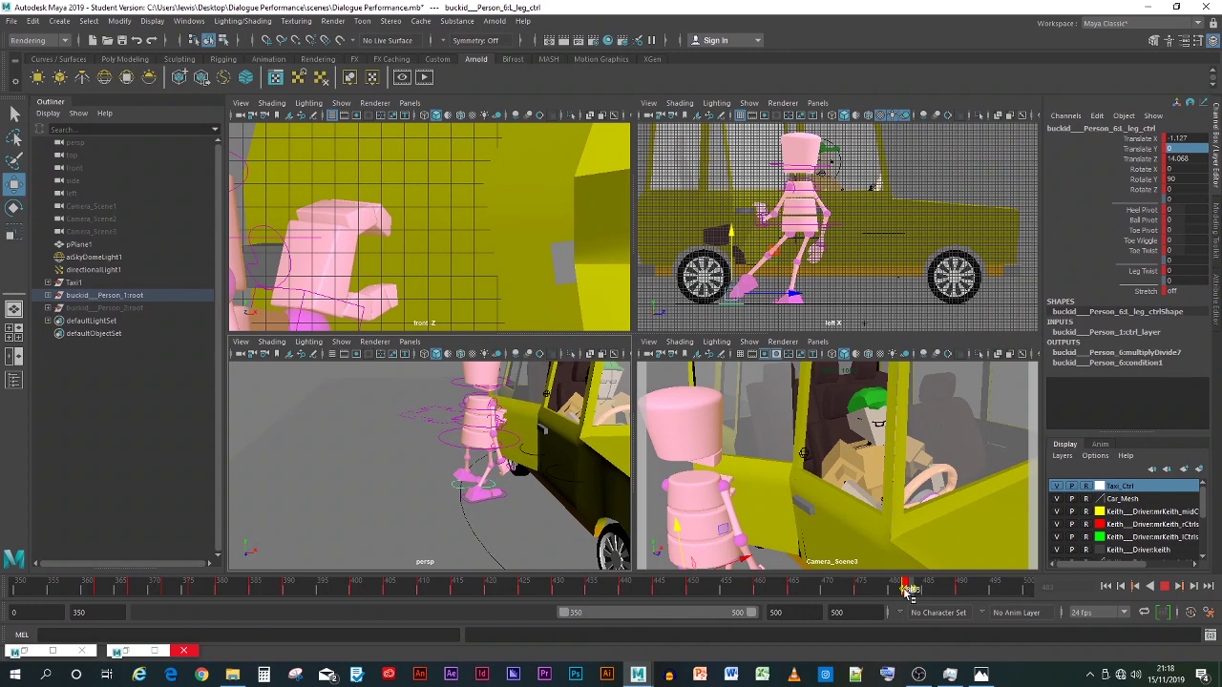
{"action": "left_click_drag", "start_coordinate": [909, 590], "coordinate": [905, 590]}
{"action": "key", "text": "w"}
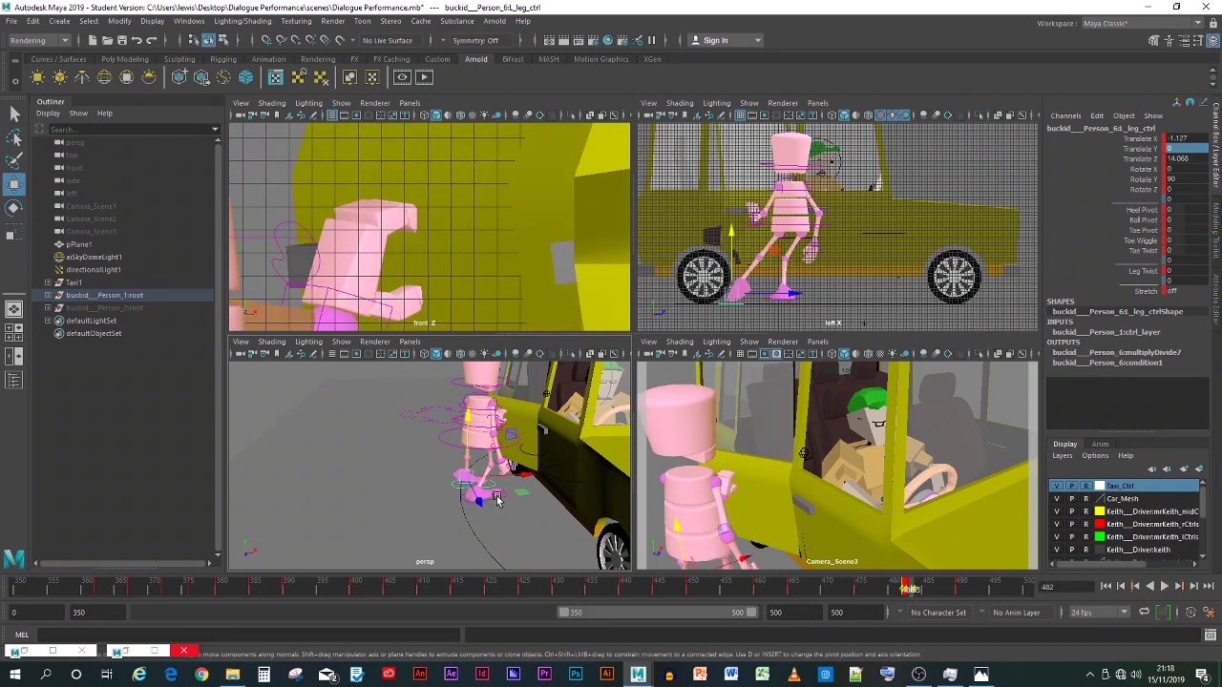
{"action": "left_click", "coordinate": [497, 501]}
{"action": "mouse_move", "coordinate": [910, 592]}
{"action": "left_mouse_down"}
{"action": "mouse_move", "coordinate": [927, 593]}
{"action": "mouse_move", "coordinate": [888, 591]}
{"action": "mouse_move", "coordinate": [909, 592]}
{"action": "left_mouse_up"}
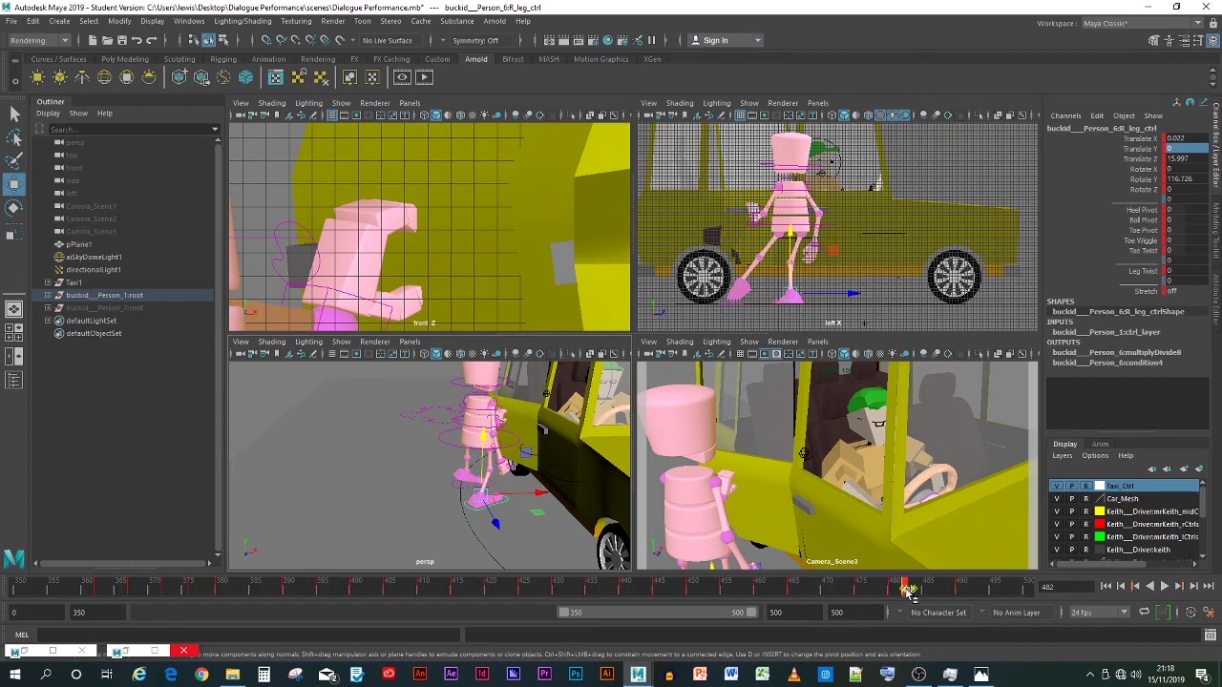
Step: Copy the right leg control's key at frame 482 to frame 485 and scrub between those frames
{"action": "right_click", "coordinate": [907, 589]}
{"action": "left_click", "coordinate": [940, 399]}
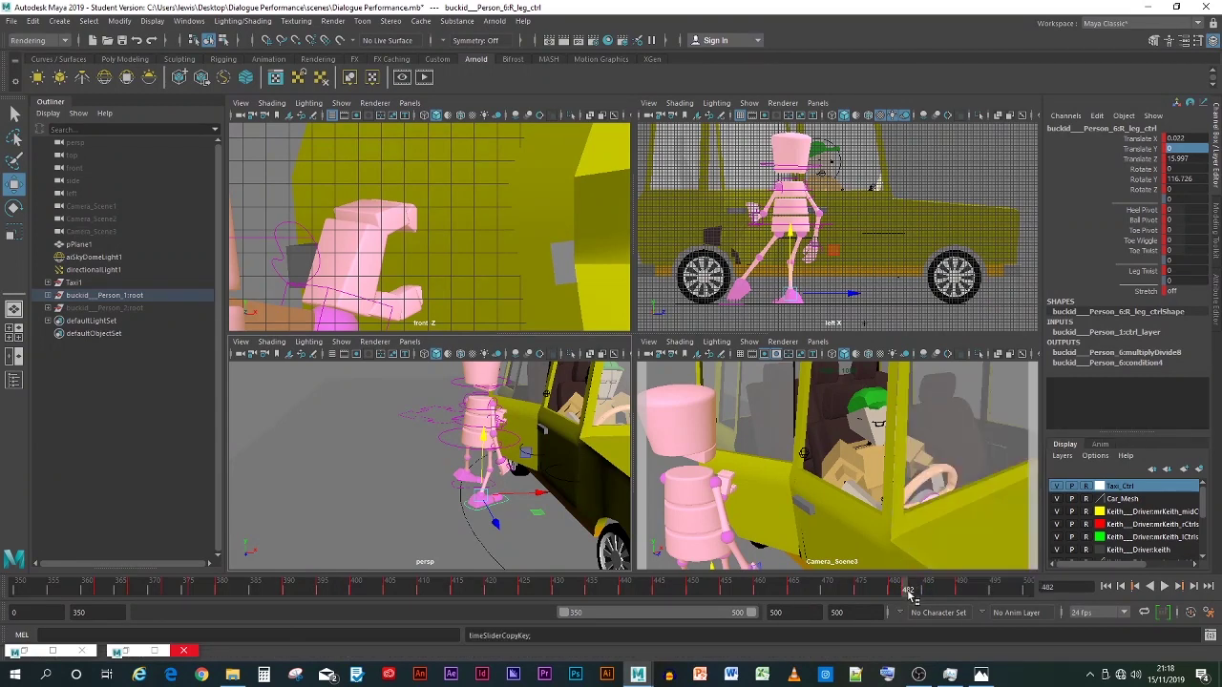
{"action": "left_click_drag", "start_coordinate": [909, 592], "coordinate": [924, 589]}
{"action": "right_click", "coordinate": [924, 589]}
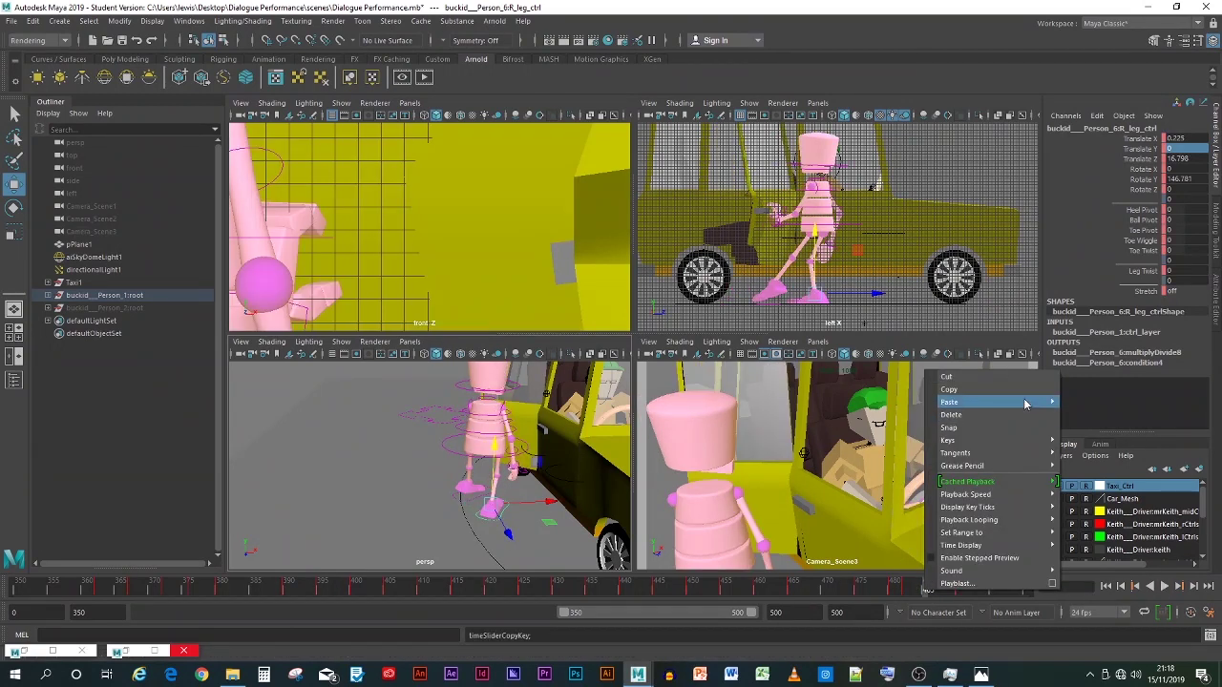
{"action": "mouse_move", "coordinate": [1025, 402]}
{"action": "left_click", "coordinate": [1083, 401]}
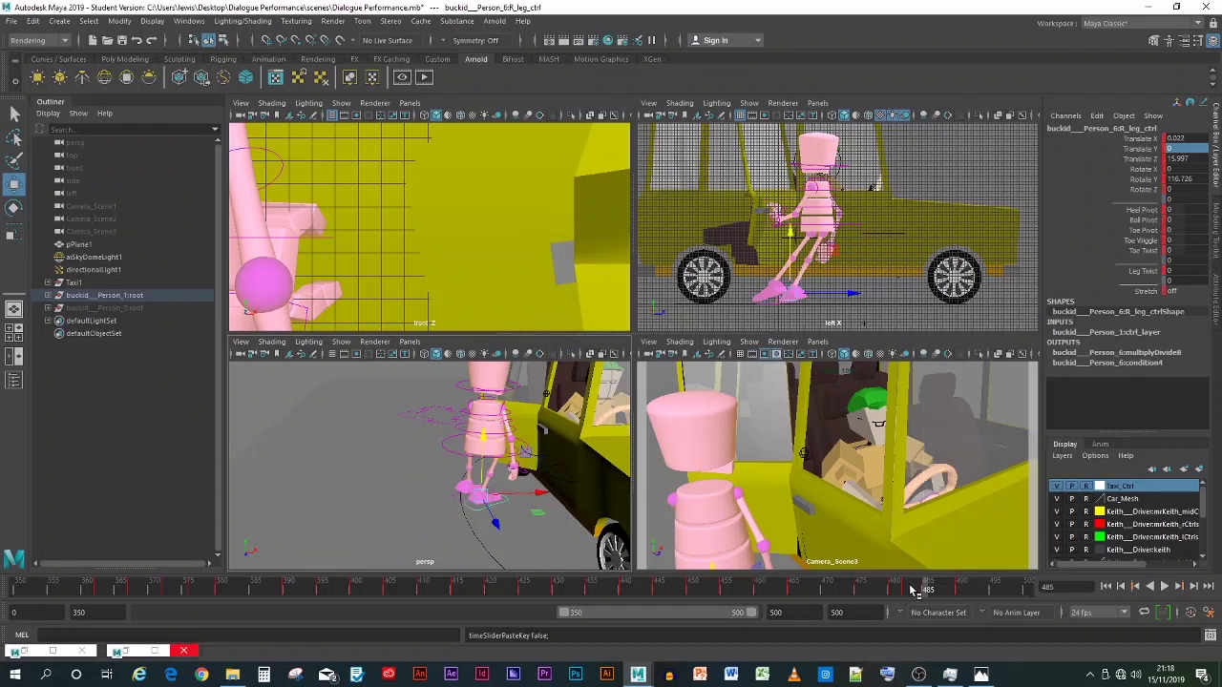
{"action": "mouse_move", "coordinate": [918, 590]}
{"action": "left_mouse_down"}
{"action": "mouse_move", "coordinate": [883, 593]}
{"action": "mouse_move", "coordinate": [913, 593]}
{"action": "left_mouse_up"}
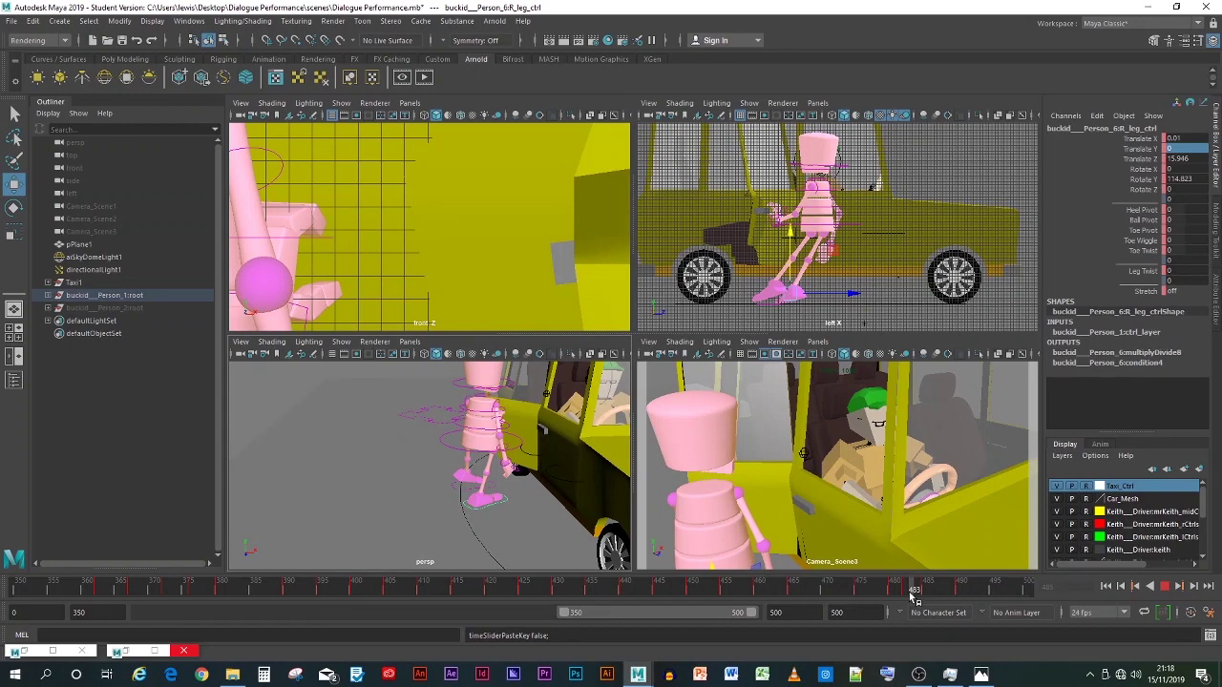
{"action": "mouse_move", "coordinate": [908, 595]}
{"action": "left_mouse_down"}
{"action": "mouse_move", "coordinate": [929, 596]}
{"action": "mouse_move", "coordinate": [885, 610]}
{"action": "mouse_move", "coordinate": [926, 593]}
{"action": "left_mouse_up"}
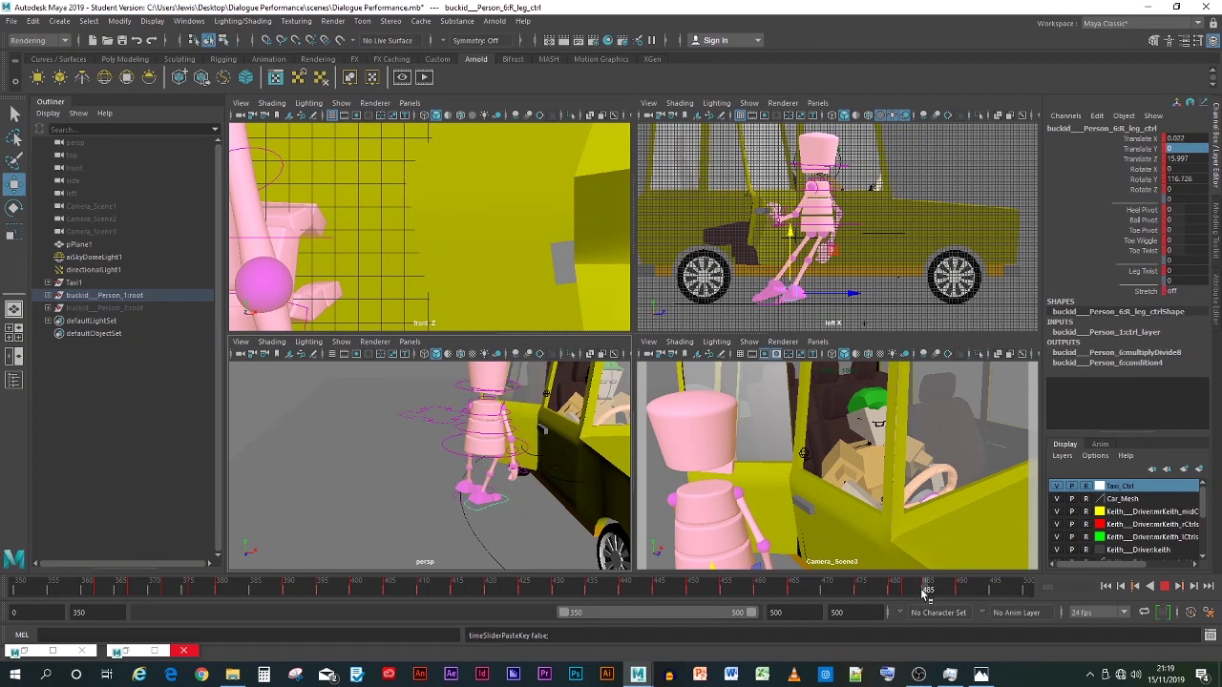
{"action": "mouse_move", "coordinate": [924, 594]}
{"action": "left_mouse_down"}
{"action": "mouse_move", "coordinate": [877, 608]}
{"action": "mouse_move", "coordinate": [928, 593]}
{"action": "left_mouse_up"}
Step: Raise the left leg control off the ground at frame 485, key it and check the motion
{"action": "left_click", "coordinate": [459, 496]}
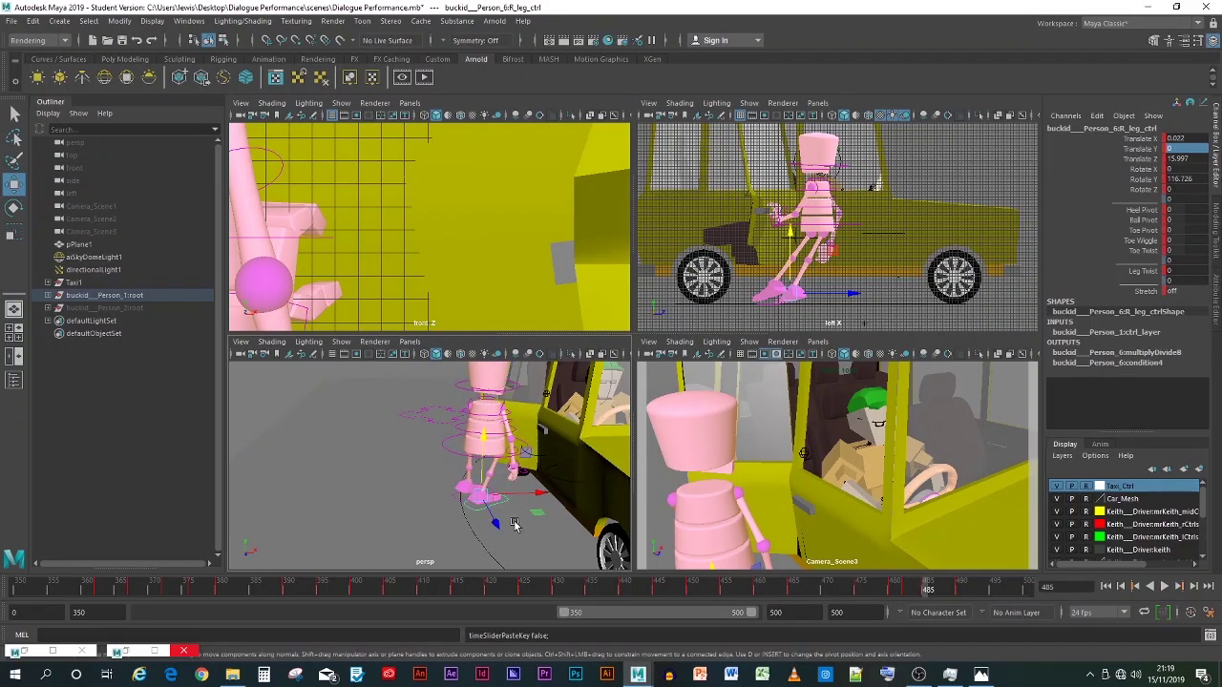
{"action": "left_click", "coordinate": [468, 454]}
{"action": "left_click_drag", "start_coordinate": [468, 450], "coordinate": [469, 445]}
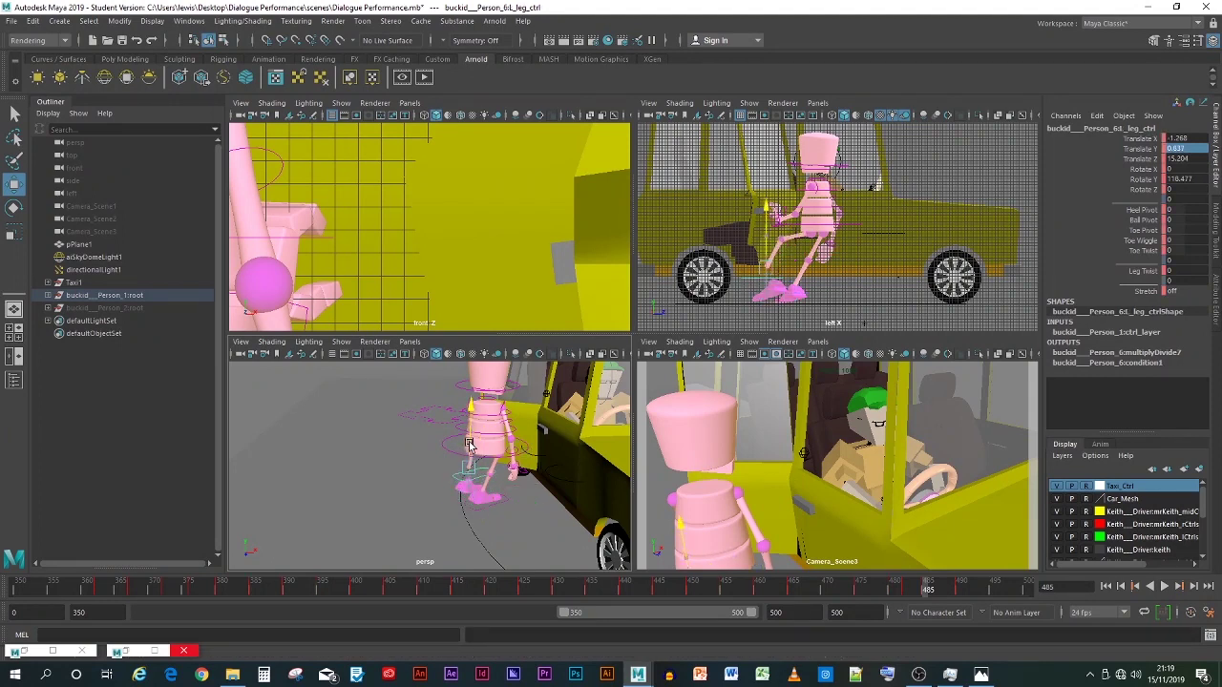
{"action": "key", "text": "s"}
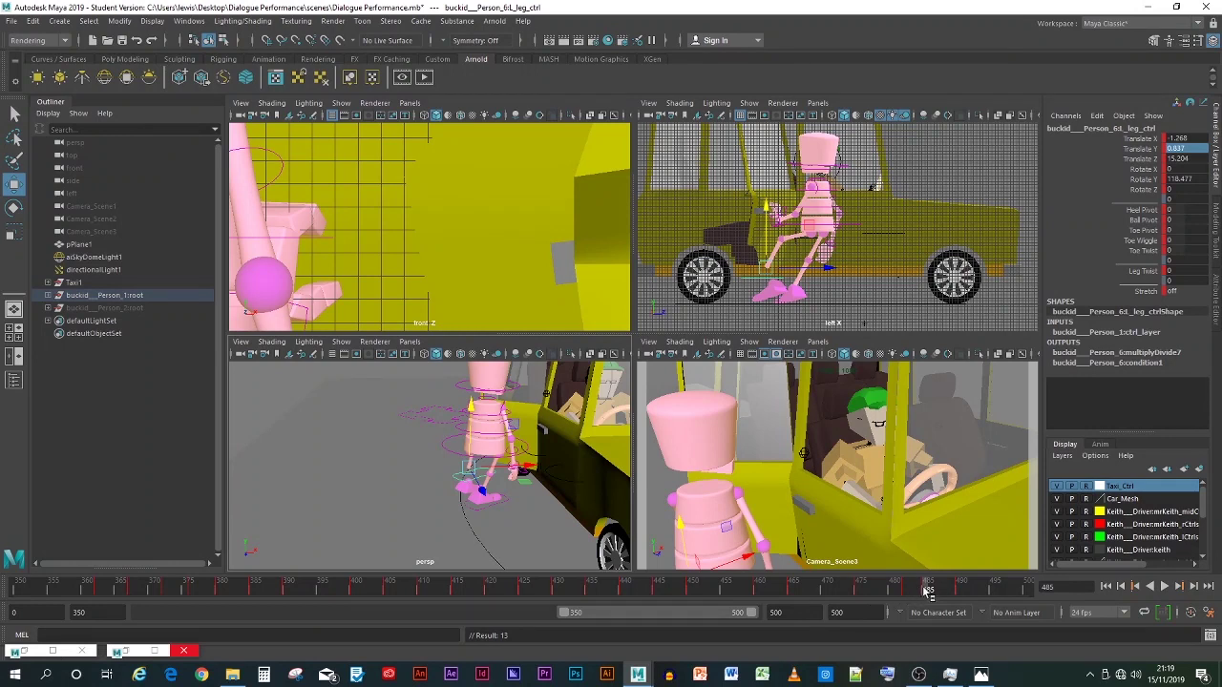
{"action": "mouse_move", "coordinate": [927, 590]}
{"action": "left_mouse_down"}
{"action": "mouse_move", "coordinate": [862, 588]}
{"action": "mouse_move", "coordinate": [928, 587]}
{"action": "left_mouse_up"}
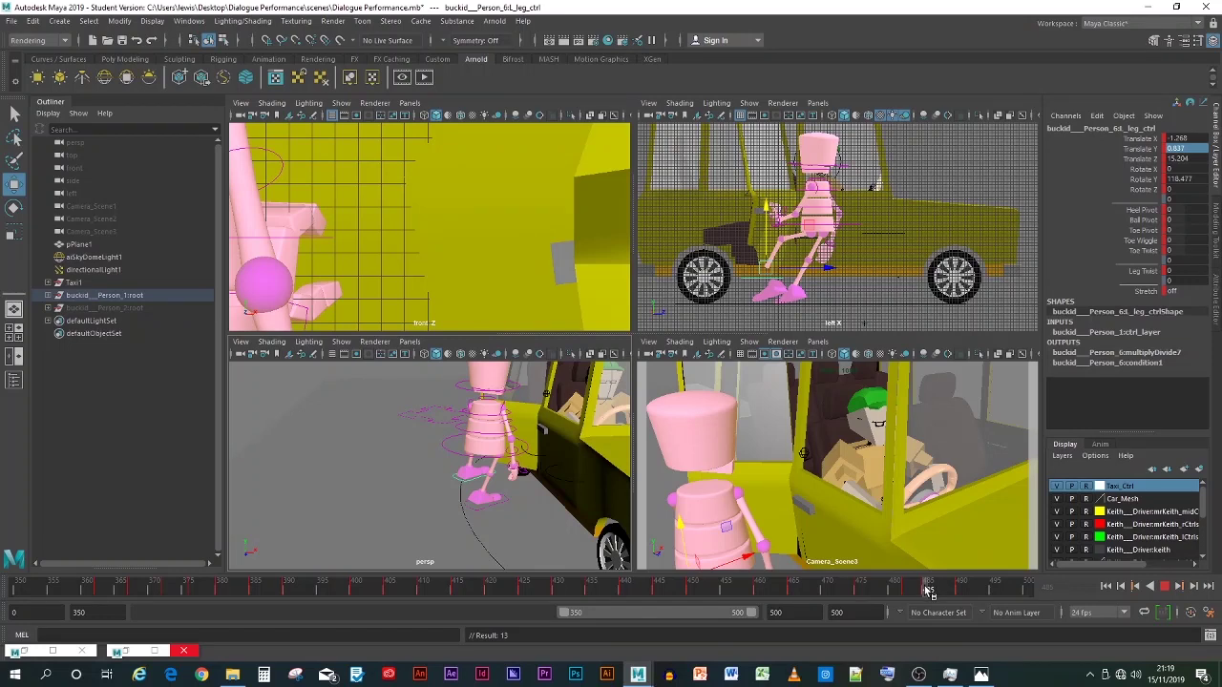
Step: Set the left leg control's Translate Y to 0 at frame 487 and key it
{"action": "left_click_drag", "start_coordinate": [928, 591], "coordinate": [943, 591]}
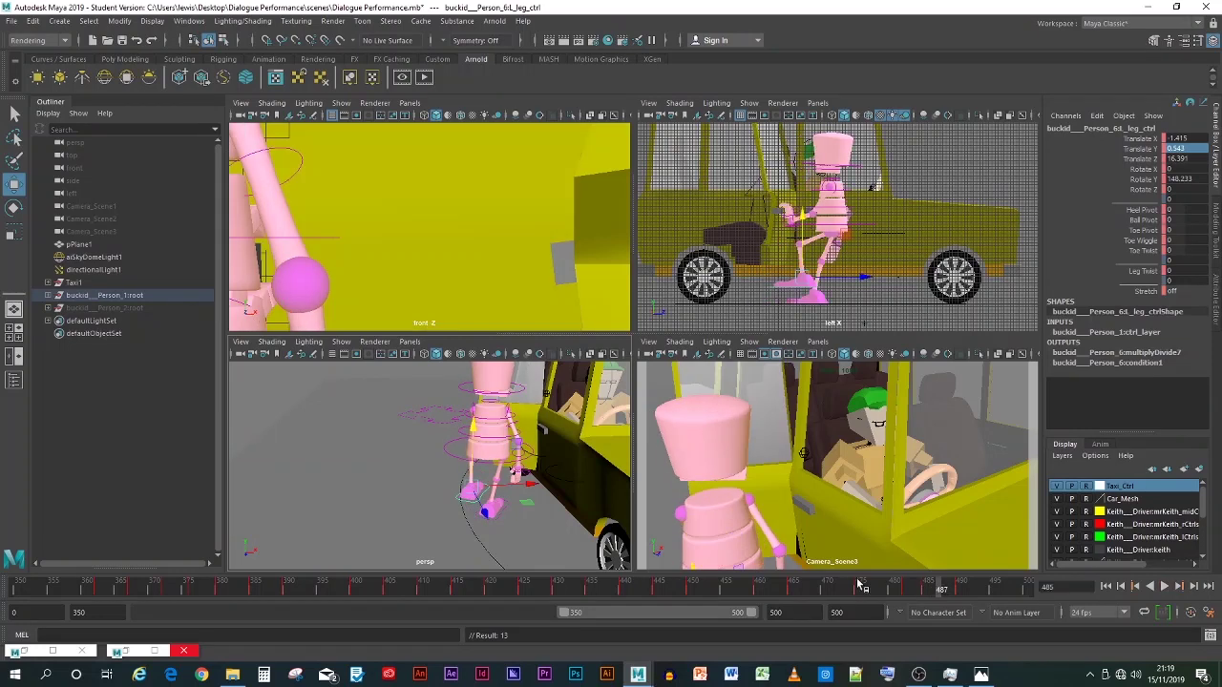
{"action": "double_click", "coordinate": [1180, 149]}
{"action": "type", "text": "0"}
{"action": "key", "text": "Return"}
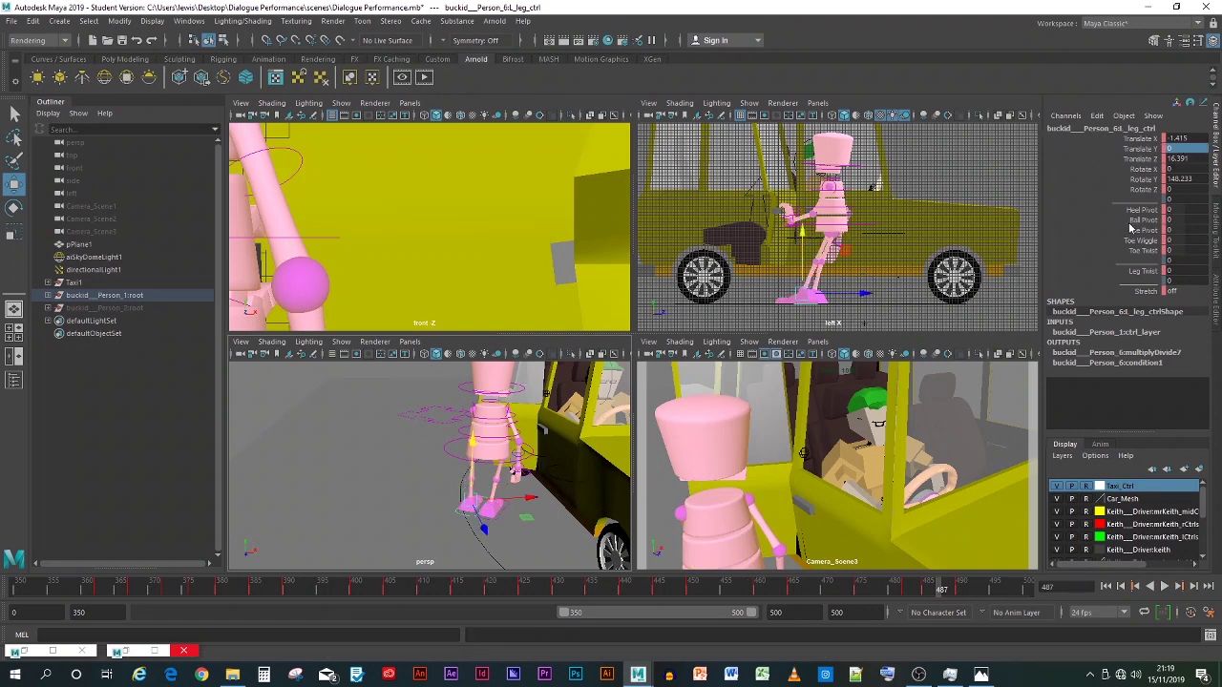
{"action": "key", "text": "s"}
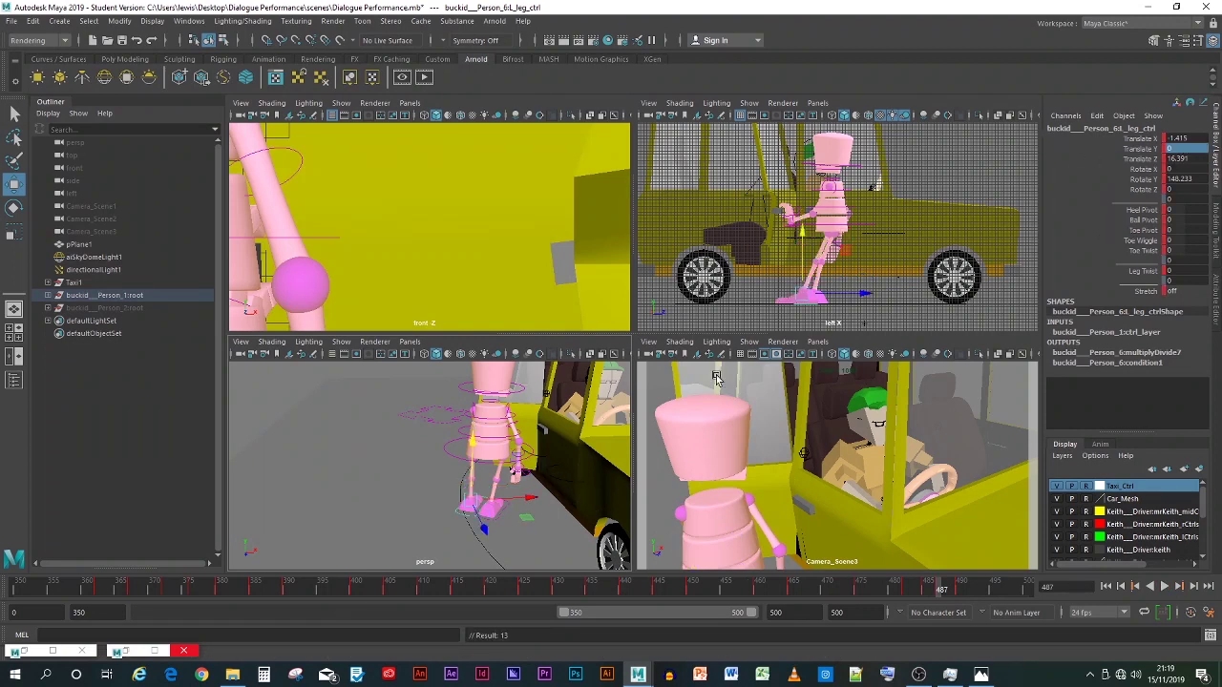
Step: Copy the right leg control's key at frame 485 to frame 487
{"action": "left_click", "coordinate": [499, 518]}
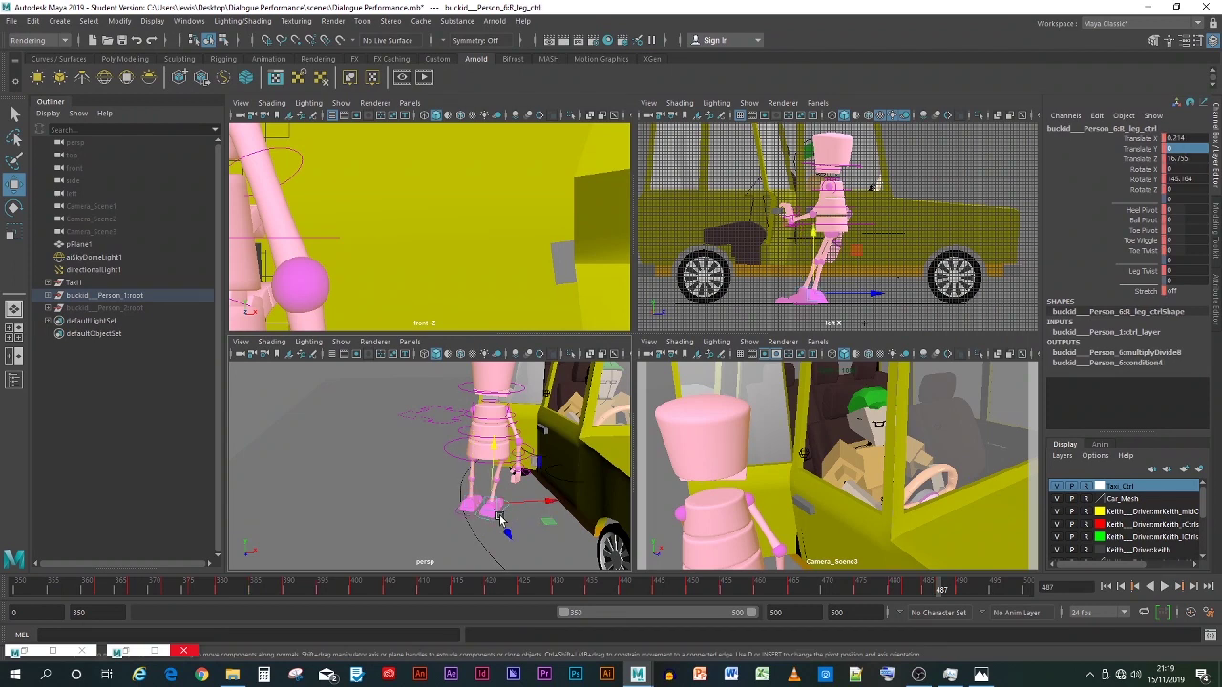
{"action": "left_click", "coordinate": [925, 594]}
{"action": "right_click", "coordinate": [926, 593]}
{"action": "left_click", "coordinate": [954, 387]}
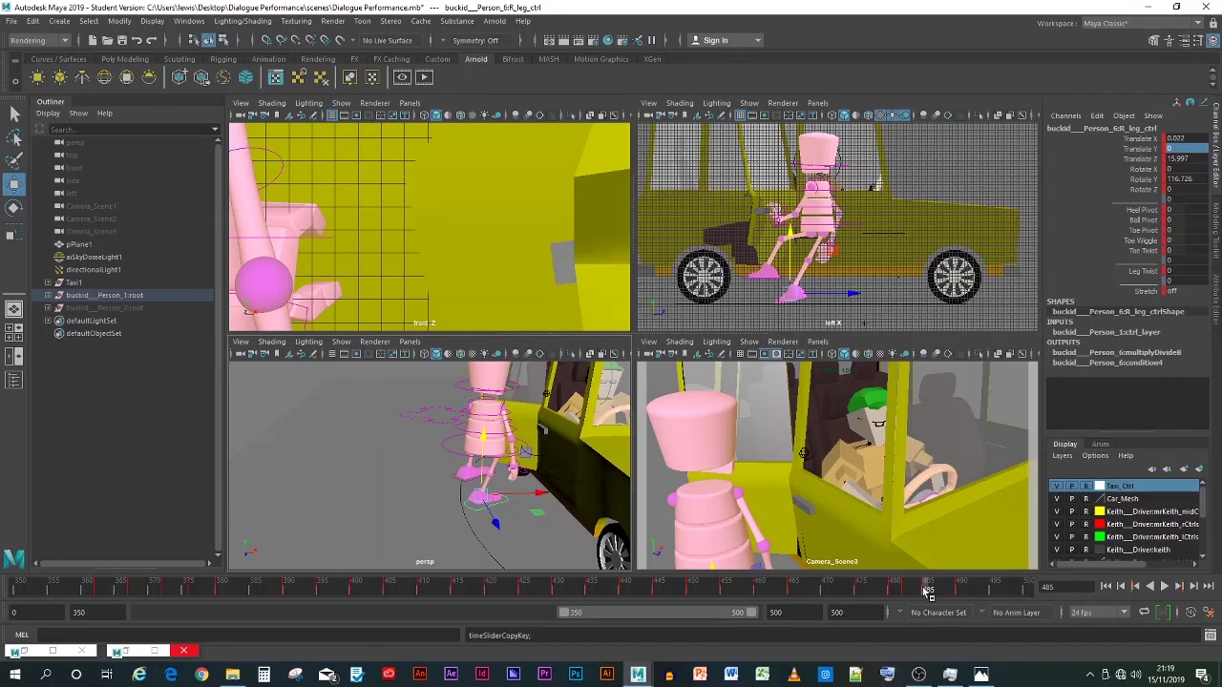
{"action": "left_click", "coordinate": [940, 594]}
{"action": "right_click", "coordinate": [940, 594]}
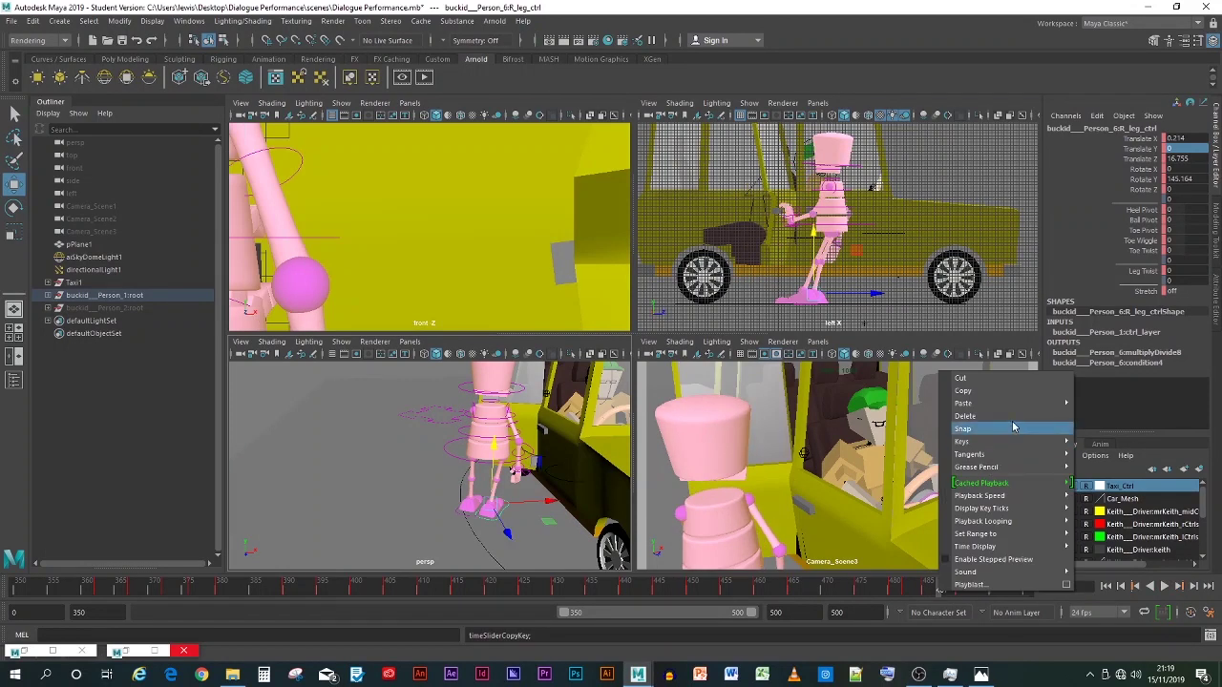
{"action": "mouse_move", "coordinate": [965, 403]}
{"action": "left_click", "coordinate": [1097, 405]}
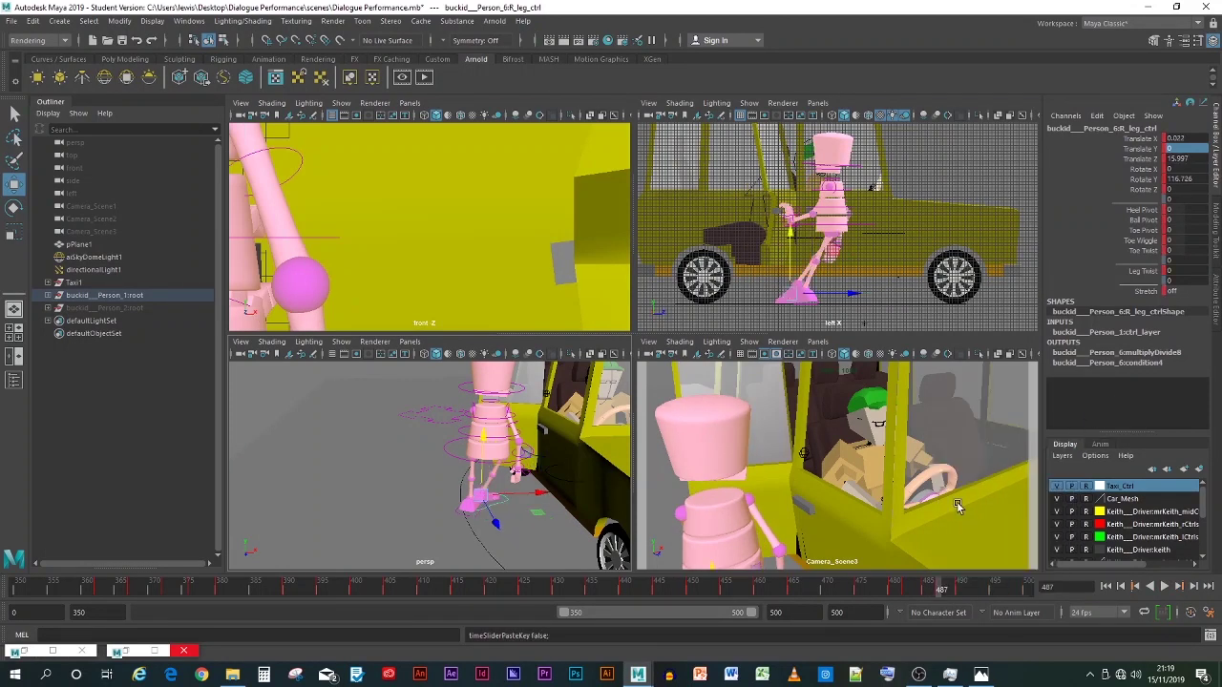
Step: Move the pelvis control back over the feet at frame 487, key it and play back the motion
{"action": "left_click_drag", "start_coordinate": [355, 511], "coordinate": [554, 534], "text": "alt"}
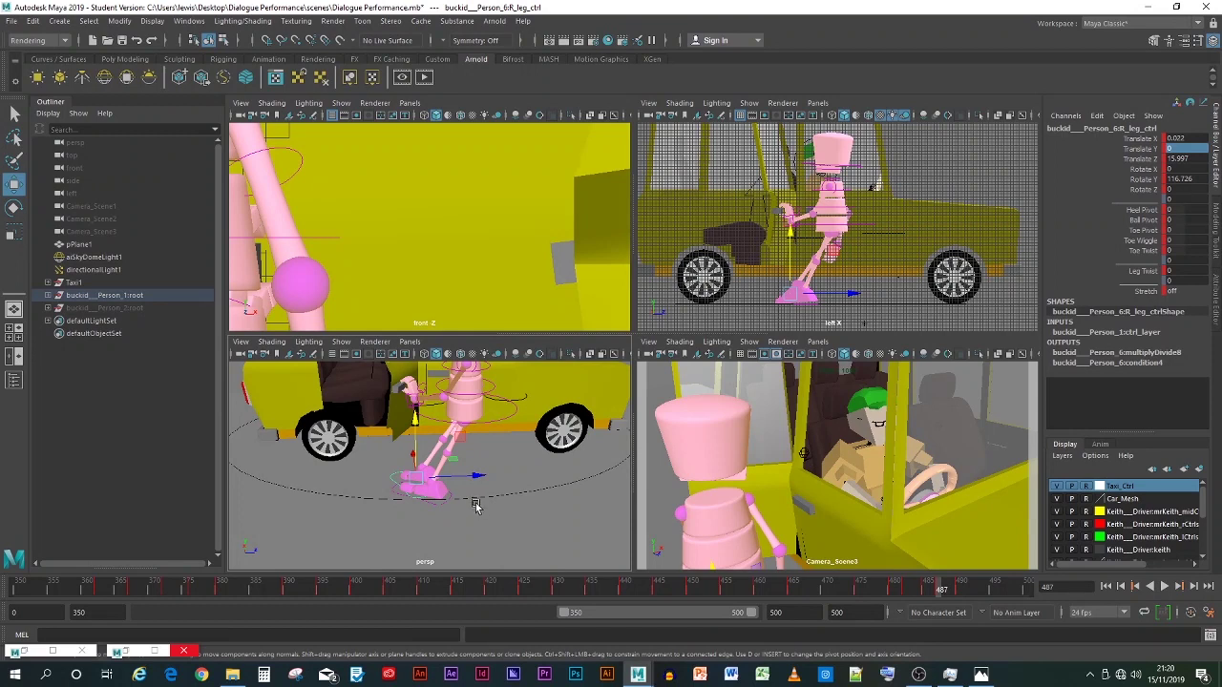
{"action": "left_click", "coordinate": [491, 422]}
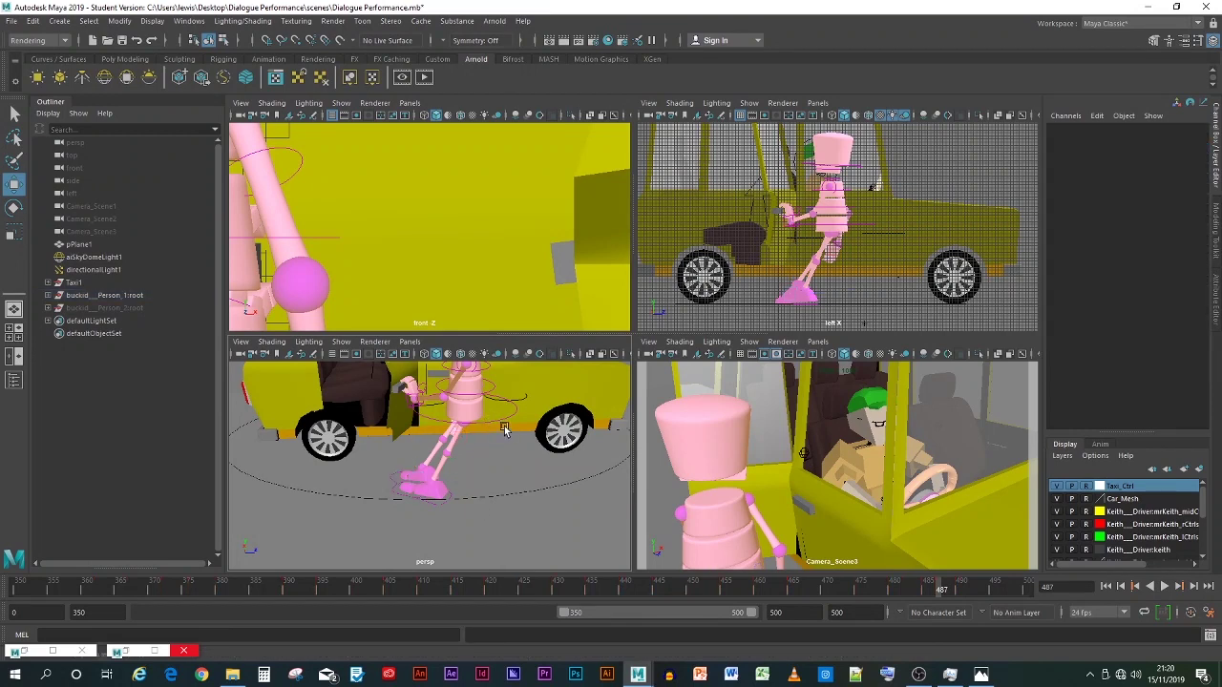
{"action": "mouse_move", "coordinate": [499, 423]}
{"action": "left_mouse_down"}
{"action": "mouse_move", "coordinate": [529, 419]}
{"action": "mouse_move", "coordinate": [511, 417]}
{"action": "left_mouse_up"}
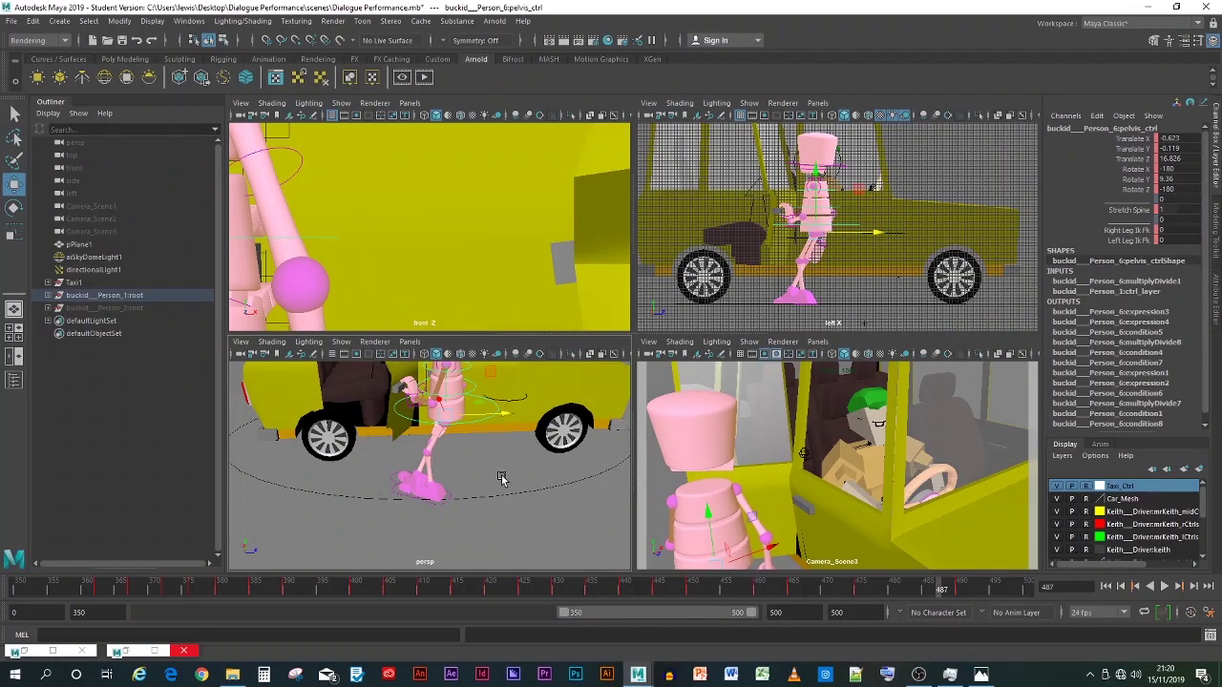
{"action": "left_click", "coordinate": [940, 592]}
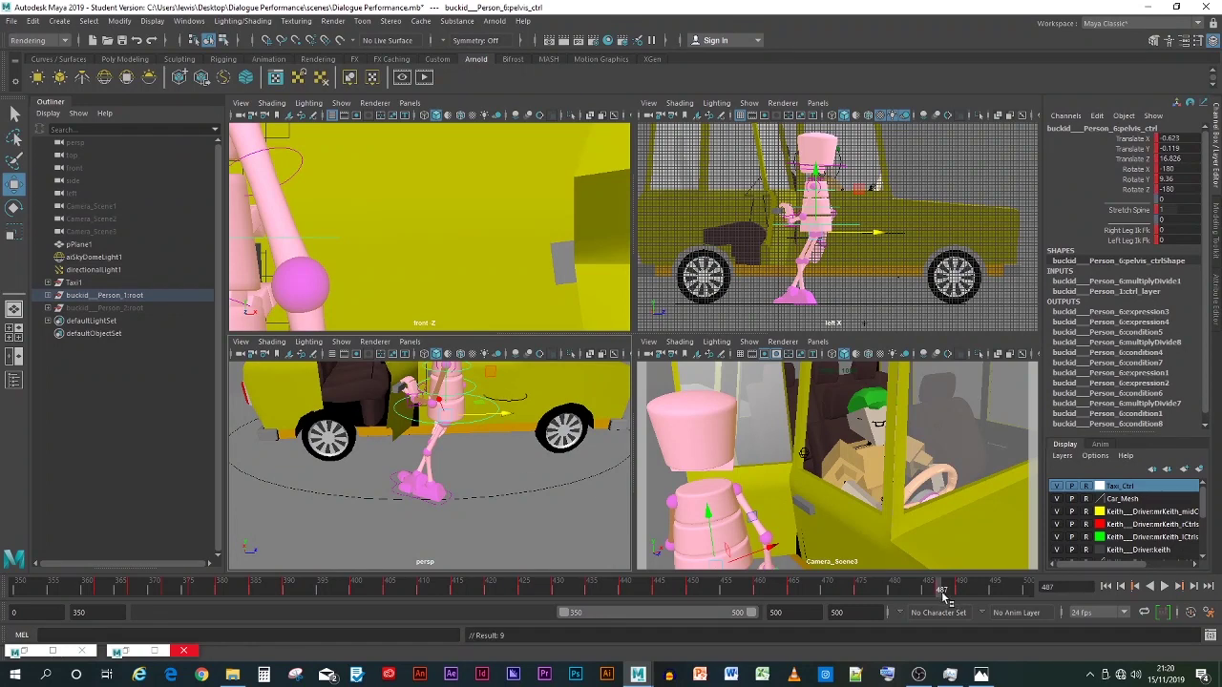
{"action": "key", "text": "alt+v"}
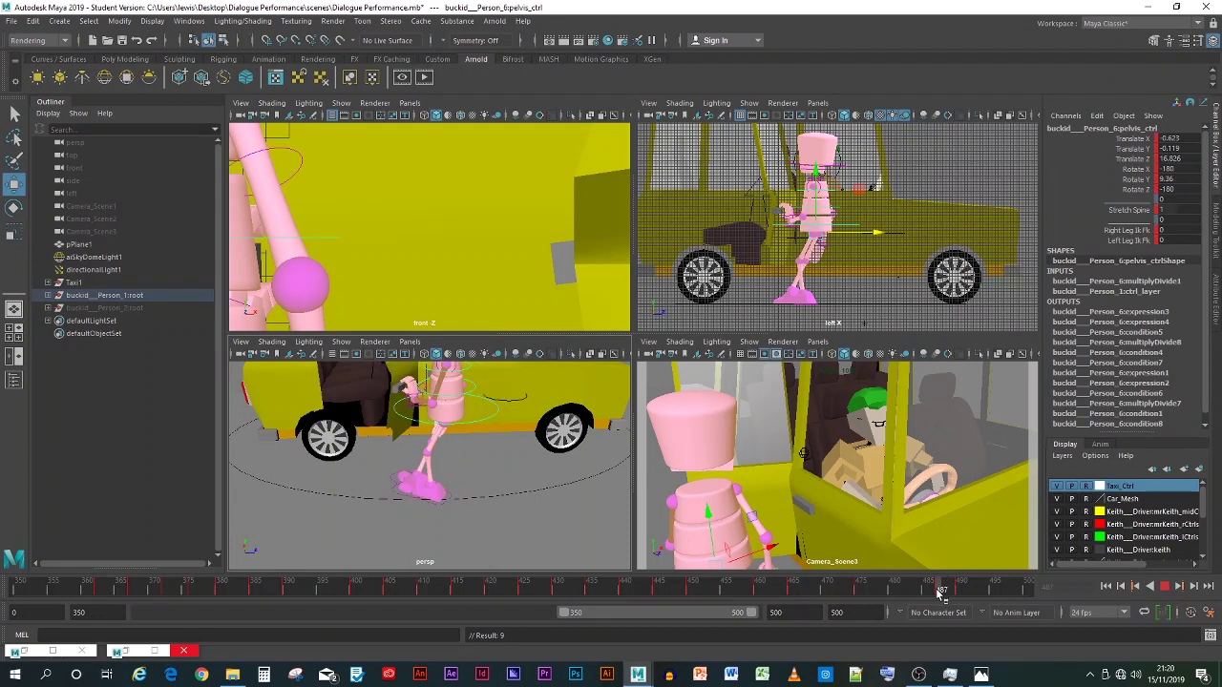
{"action": "left_click", "coordinate": [940, 592]}
Step: Move the right leg control closer to the taxi at frame 485, to Translate X 0.722, key it and play back the step
{"action": "left_click", "coordinate": [420, 479]}
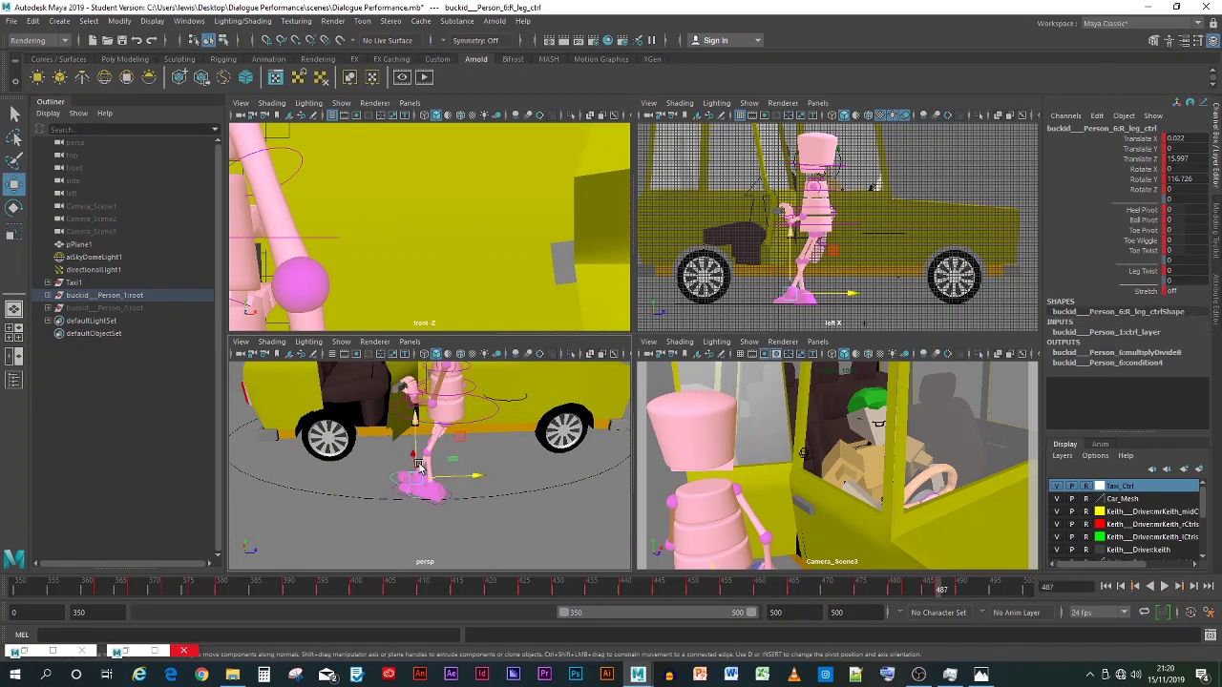
{"action": "key", "text": "alt+v"}
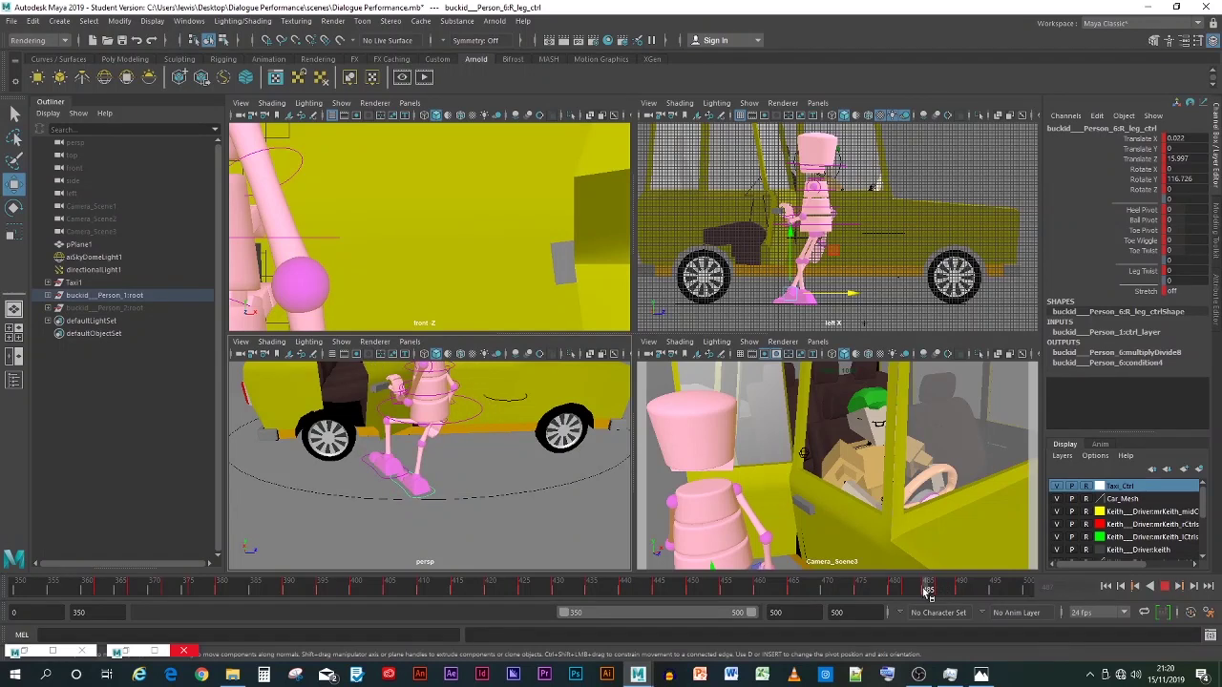
{"action": "left_click", "coordinate": [924, 591]}
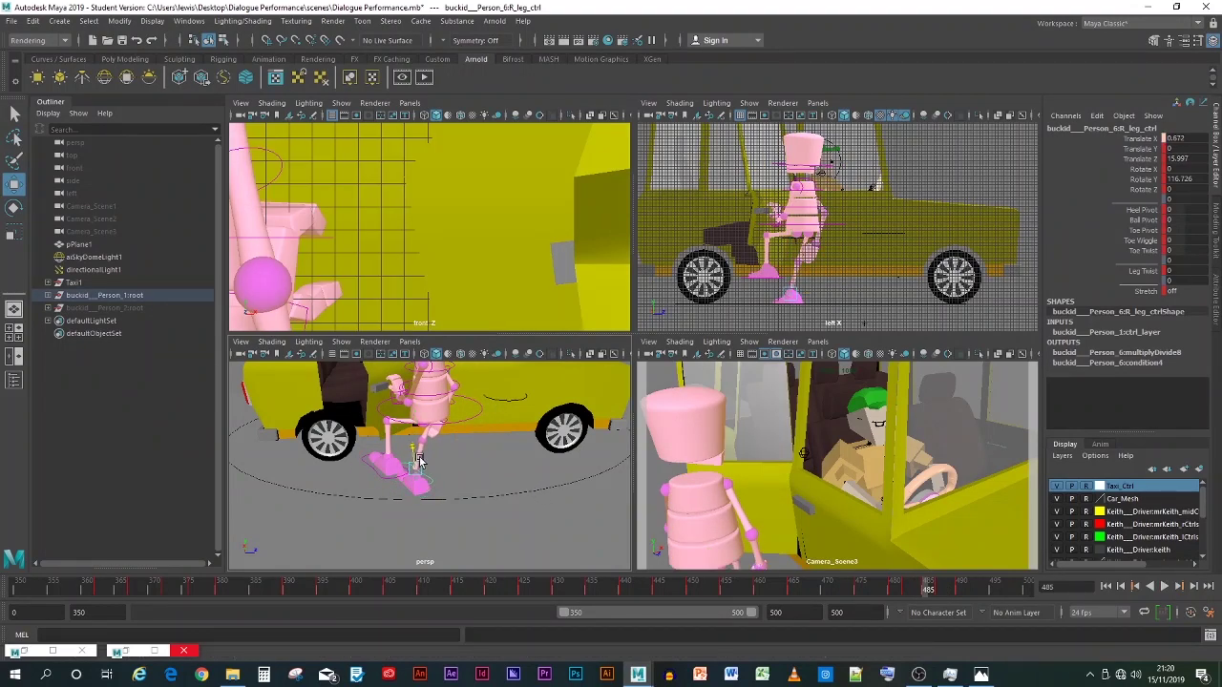
{"action": "key", "text": "w"}
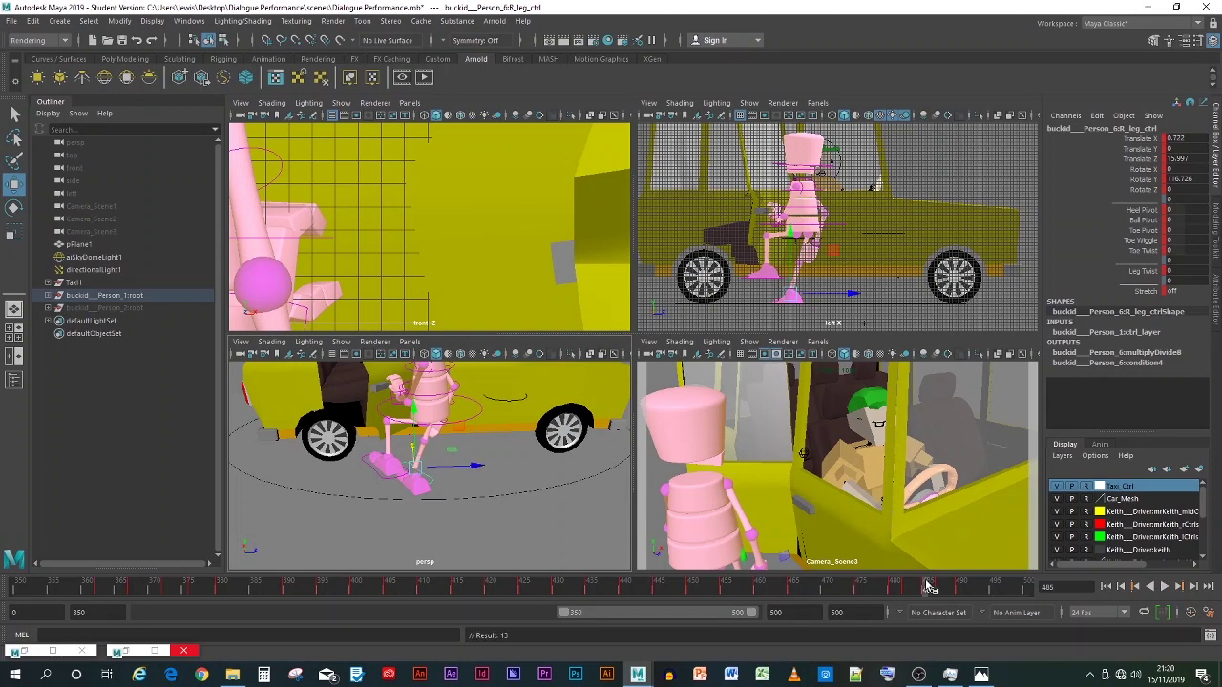
{"action": "key", "text": "alt+v"}
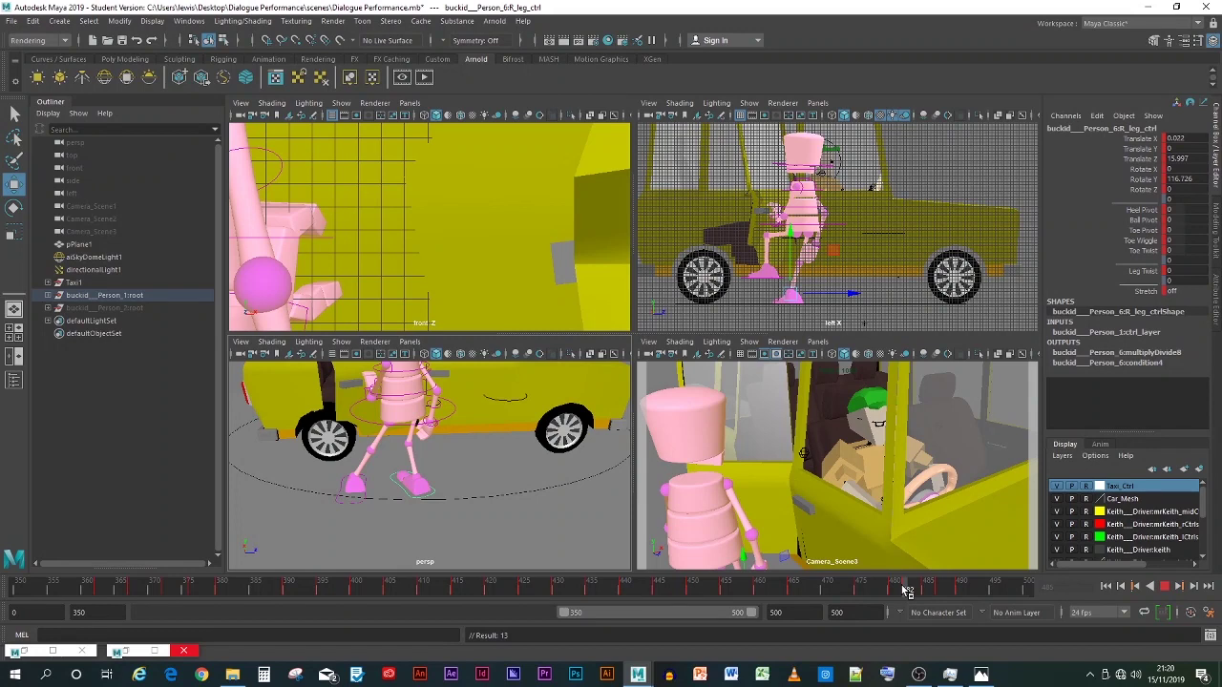
{"action": "left_click", "coordinate": [926, 586]}
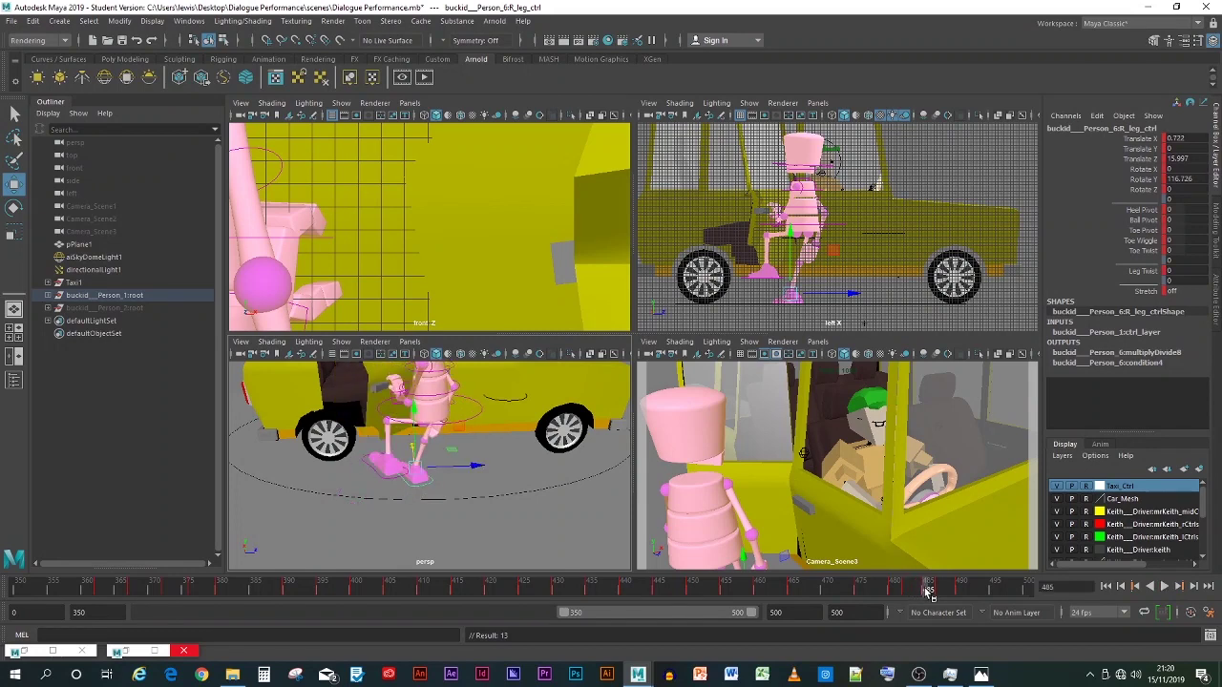
Step: Copy the right leg control's key at frame 485 to frame 482, play back and scrub to frame 481
{"action": "right_click", "coordinate": [927, 592]}
{"action": "left_click", "coordinate": [964, 385]}
{"action": "left_click", "coordinate": [906, 589]}
{"action": "right_click", "coordinate": [906, 590]}
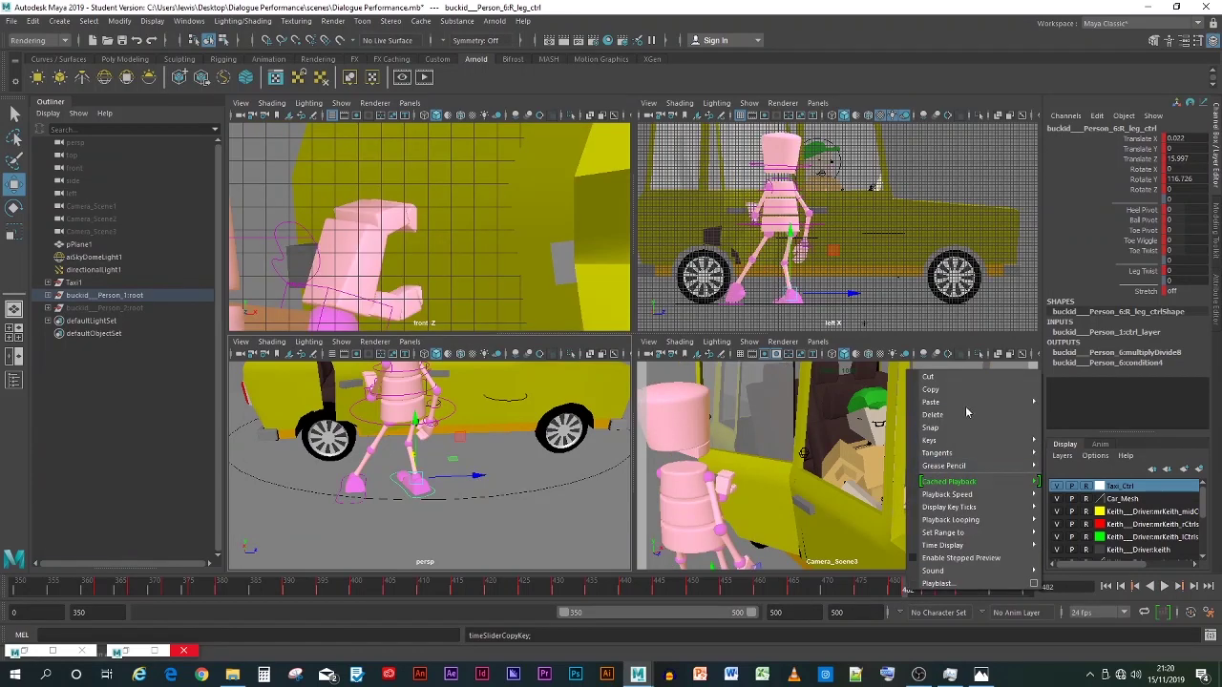
{"action": "mouse_move", "coordinate": [965, 406]}
{"action": "left_click", "coordinate": [1067, 414]}
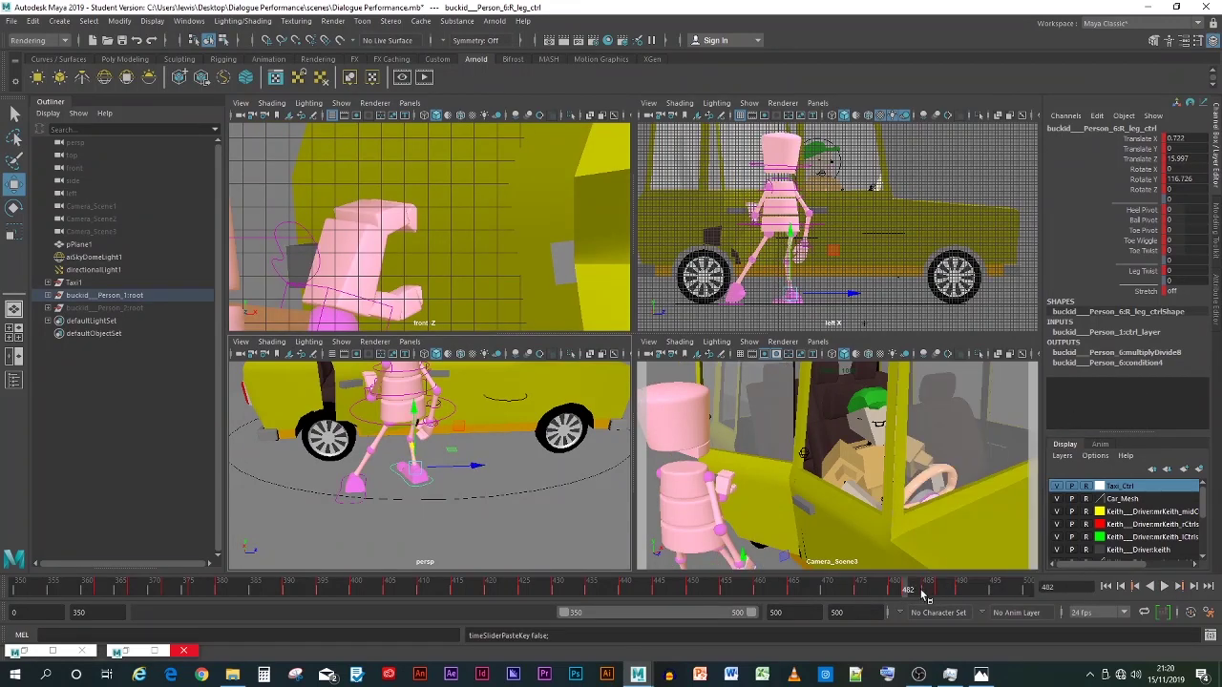
{"action": "key", "text": "alt+v"}
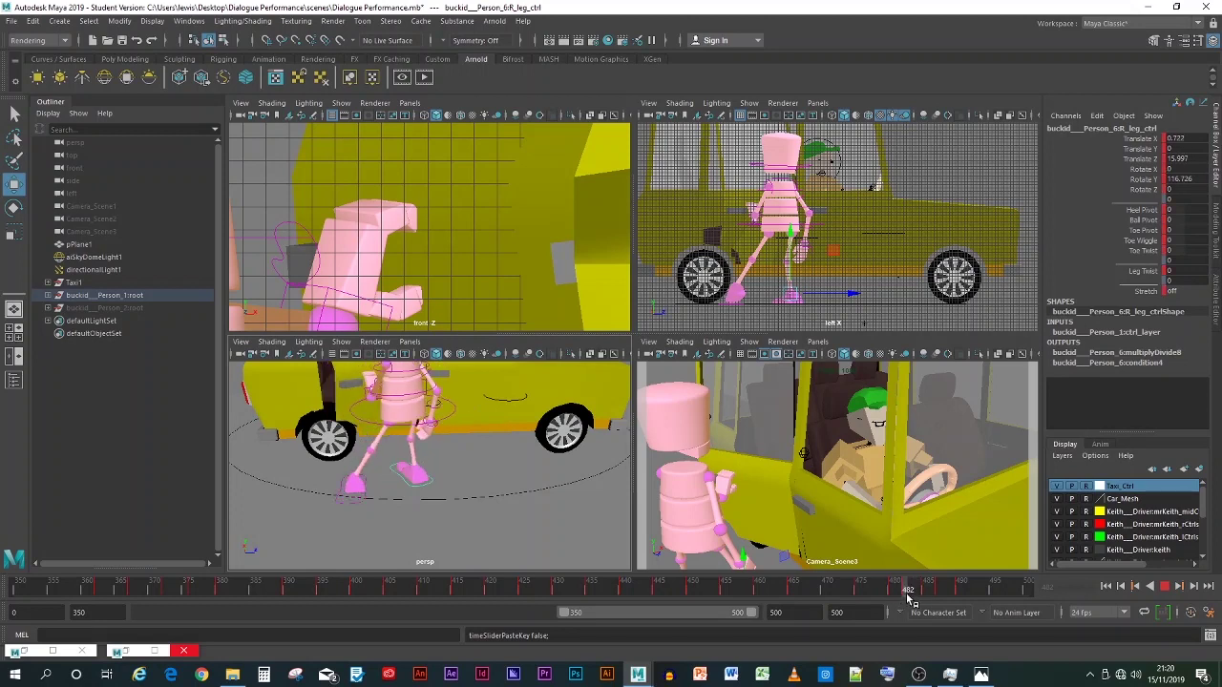
{"action": "left_click_drag", "start_coordinate": [912, 599], "coordinate": [887, 593]}
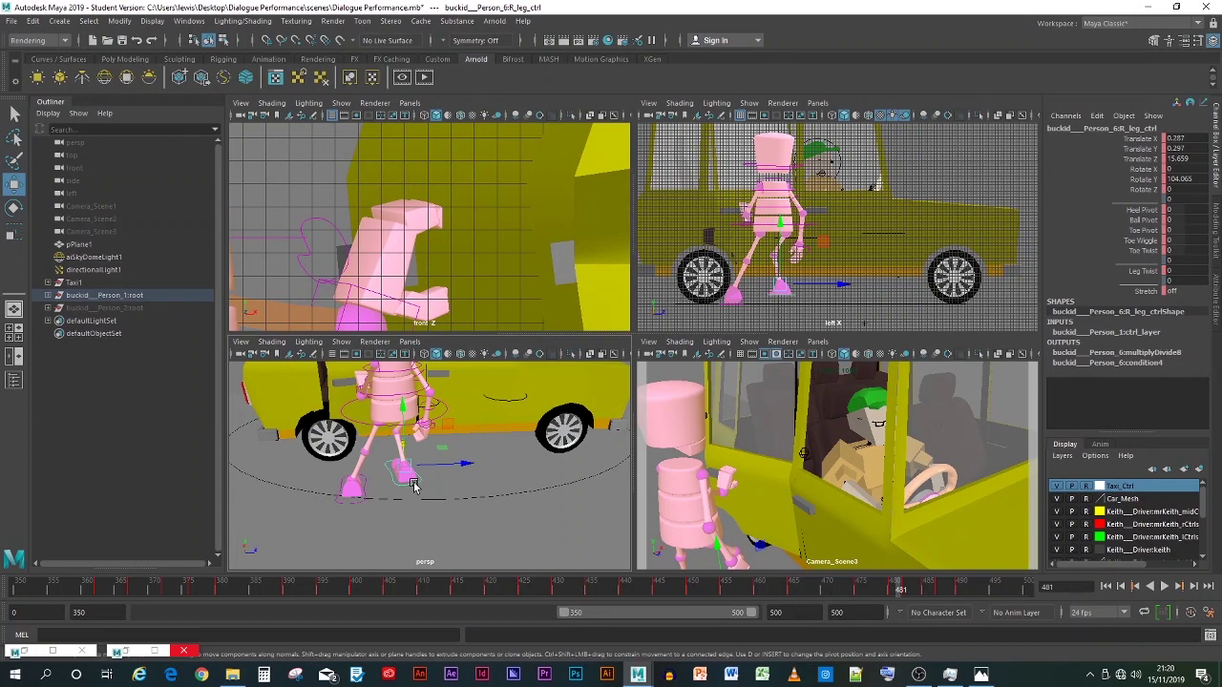
Step: Cut the right leg control's key at frame 482 and play back the motion
{"action": "left_click", "coordinate": [904, 590]}
{"action": "right_click", "coordinate": [904, 590]}
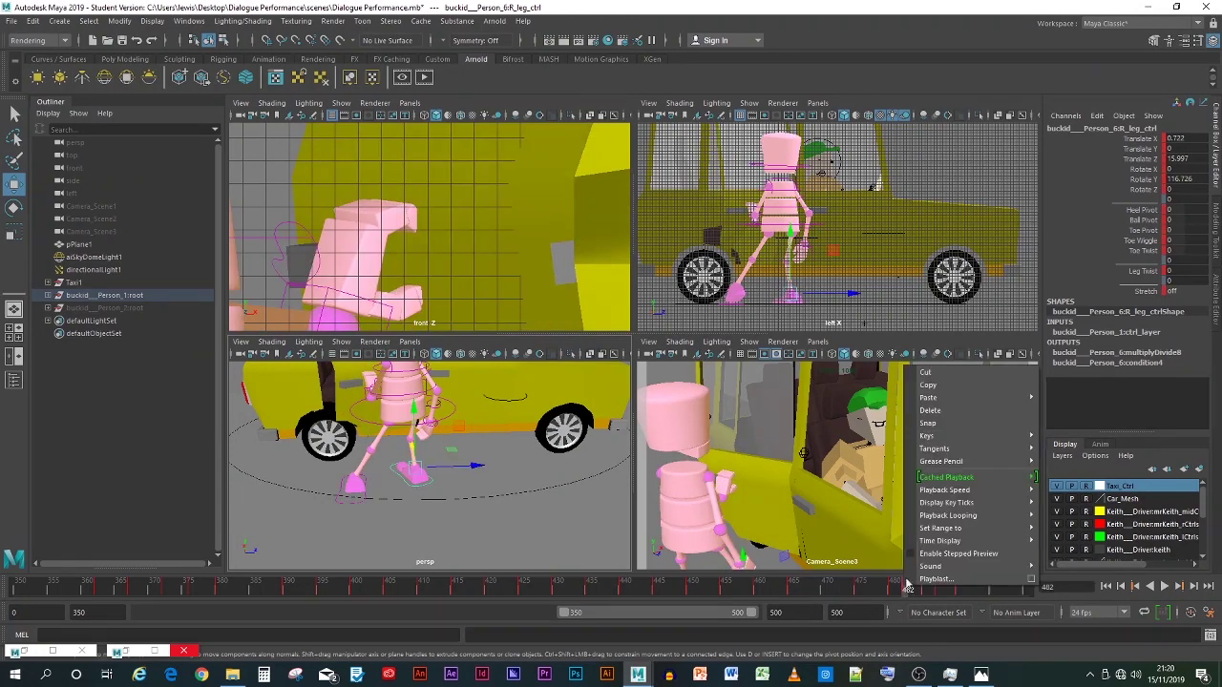
{"action": "left_click", "coordinate": [919, 441]}
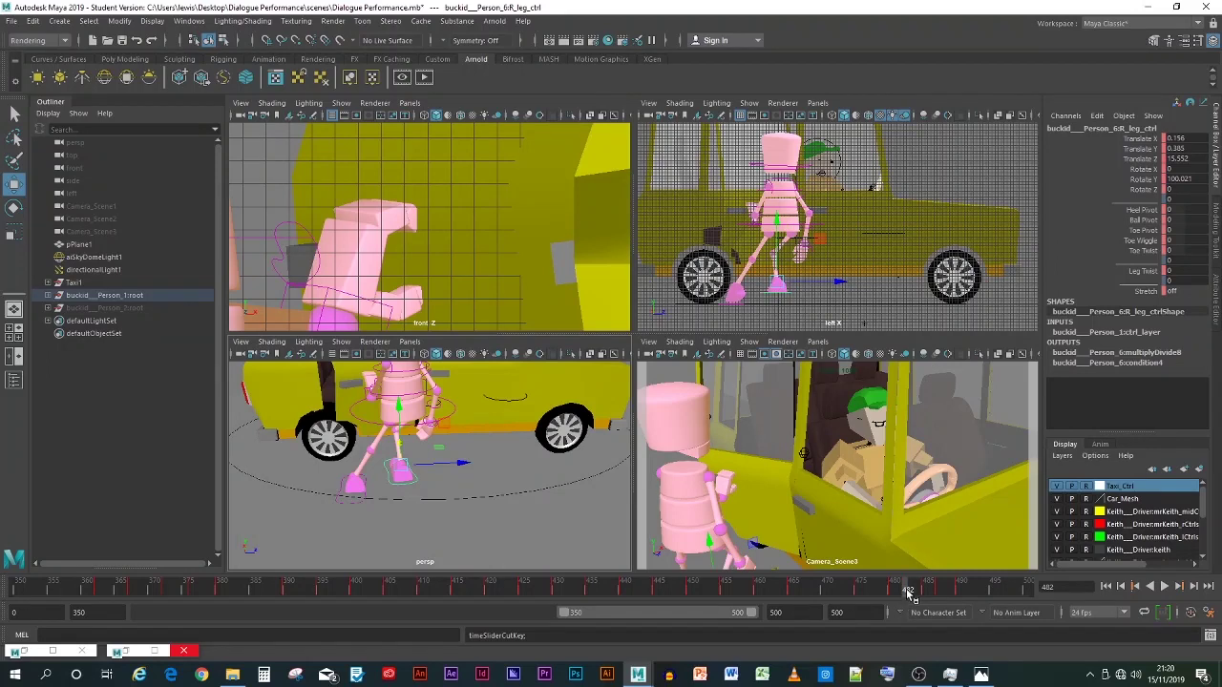
{"action": "mouse_move", "coordinate": [908, 592]}
{"action": "left_mouse_down"}
{"action": "mouse_move", "coordinate": [895, 596]}
{"action": "mouse_move", "coordinate": [975, 592]}
{"action": "mouse_move", "coordinate": [600, 598]}
{"action": "mouse_move", "coordinate": [917, 600]}
{"action": "mouse_move", "coordinate": [889, 606]}
{"action": "mouse_move", "coordinate": [907, 604]}
{"action": "left_mouse_up"}
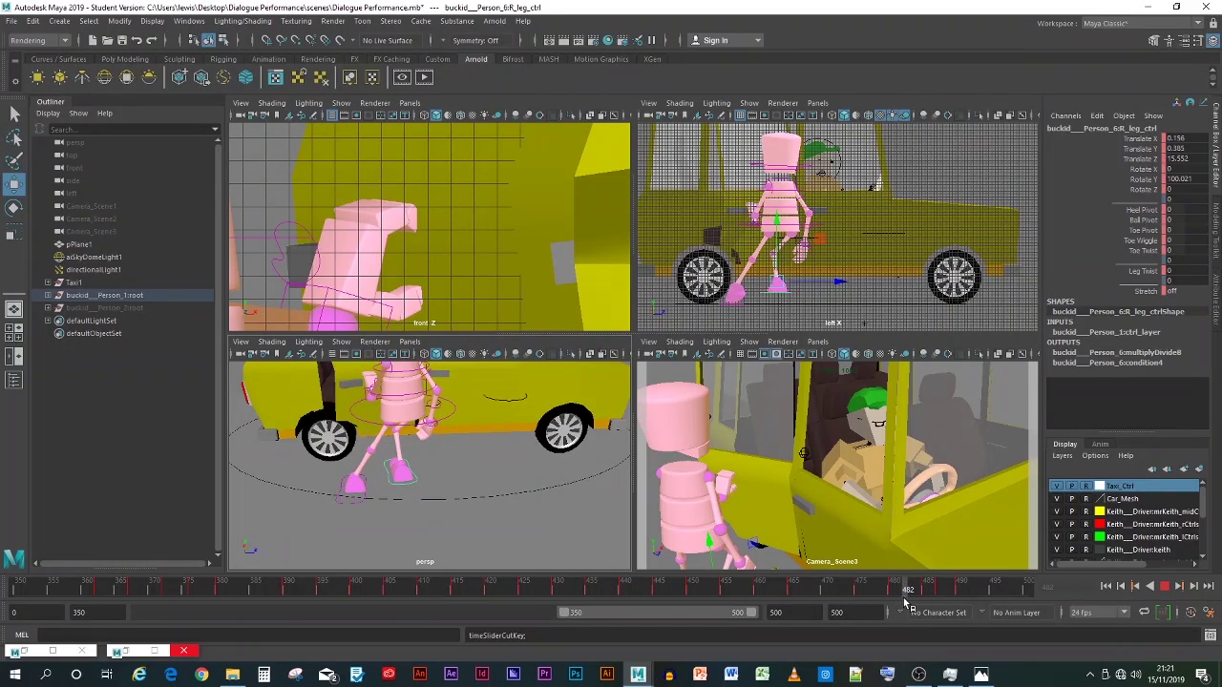
Step: Set the right leg control's Translate Y to 0 at frame 482, key it and play back the step
{"action": "key", "text": "w"}
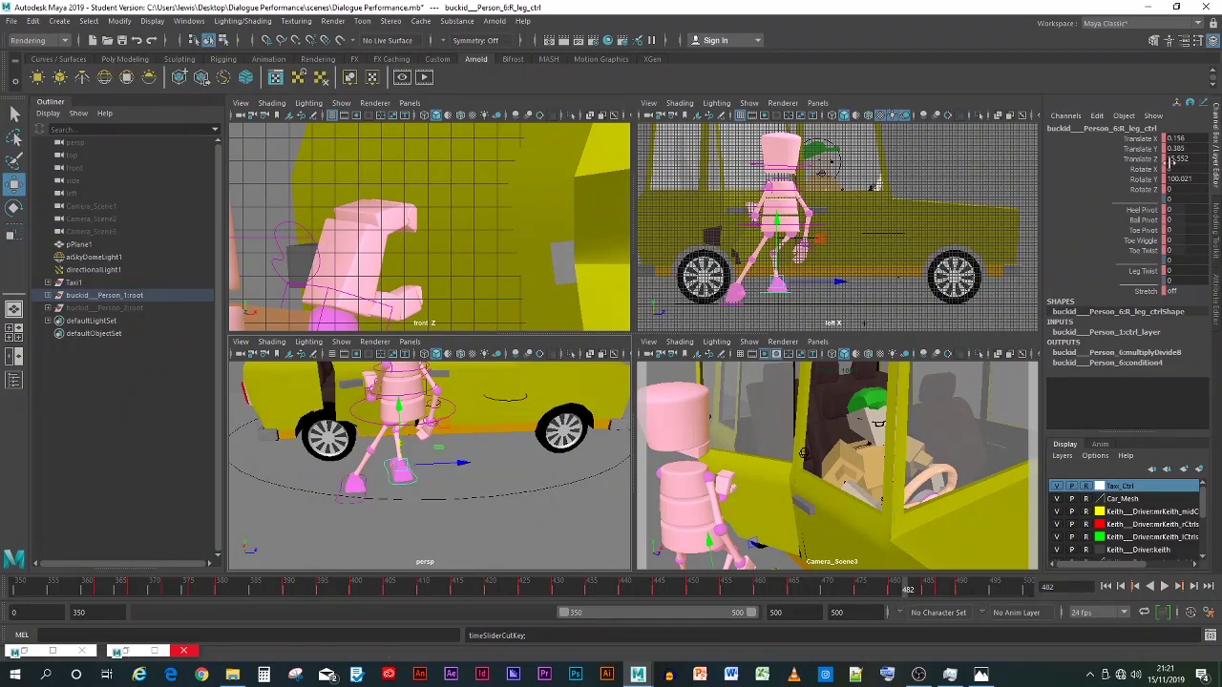
{"action": "left_click", "coordinate": [1176, 149]}
{"action": "double_click", "coordinate": [1176, 149]}
{"action": "key", "text": "Return"}
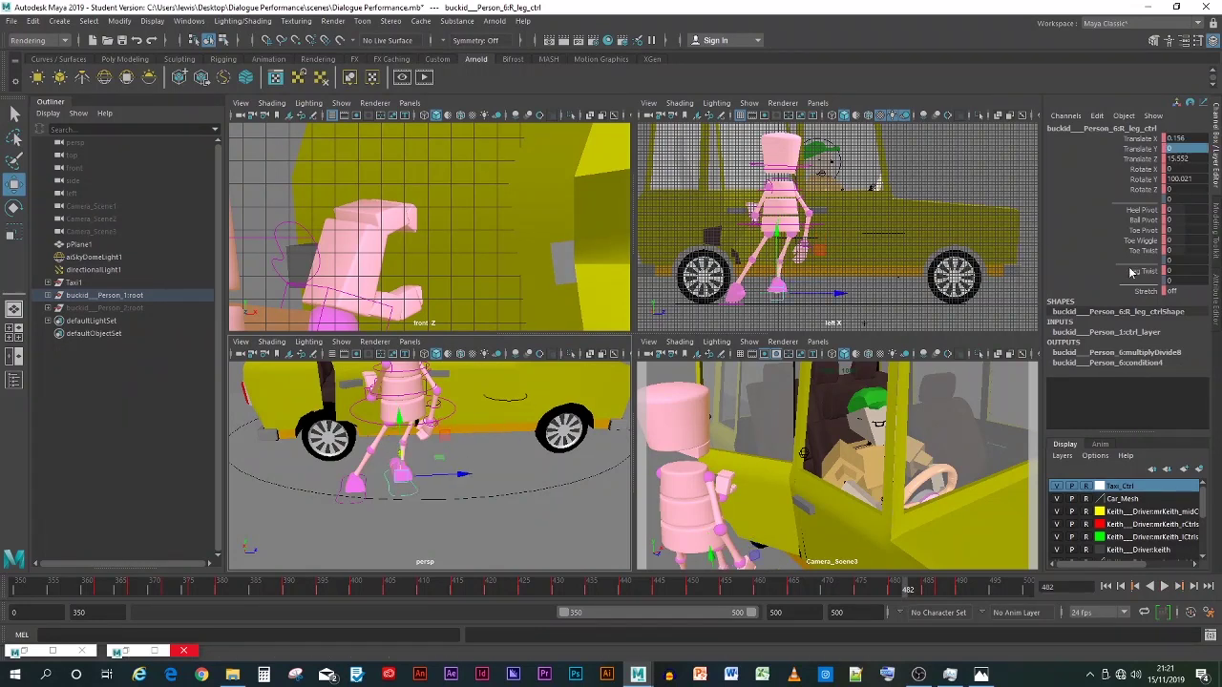
{"action": "key", "text": "alt+v"}
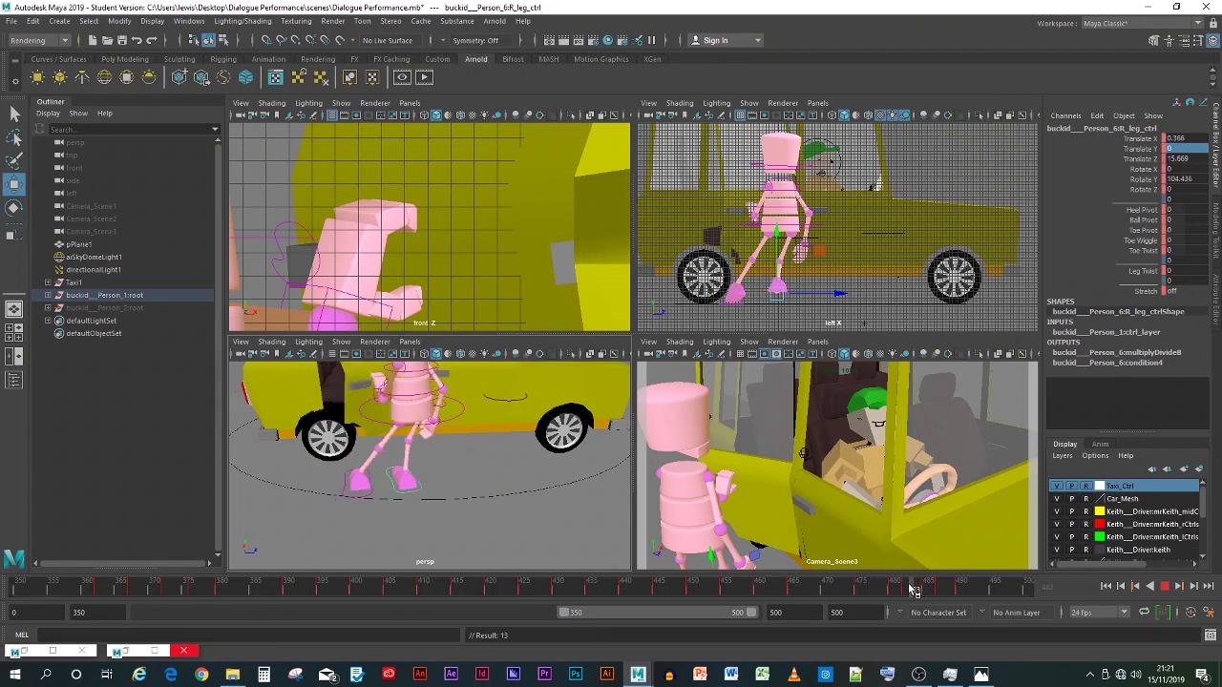
{"action": "left_click", "coordinate": [908, 590]}
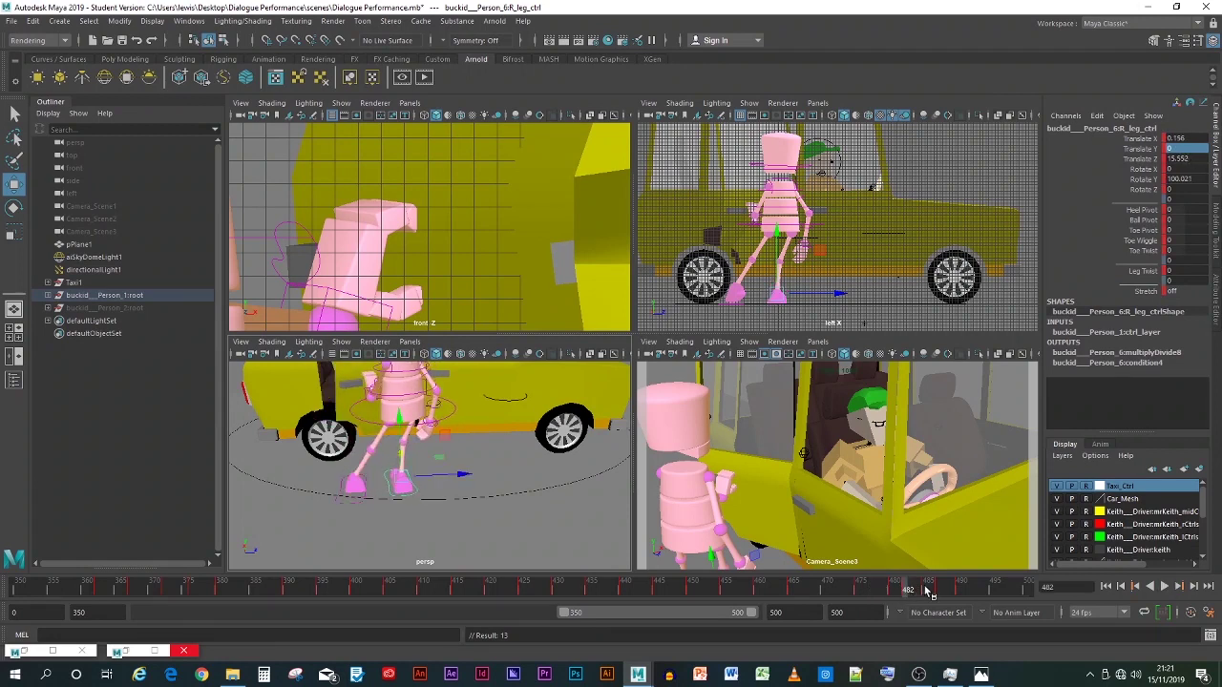
Step: Cut the right leg control's keys from frame 485 through 490 and play back the result
{"action": "left_click_drag", "start_coordinate": [922, 591], "coordinate": [954, 591], "text": "shift"}
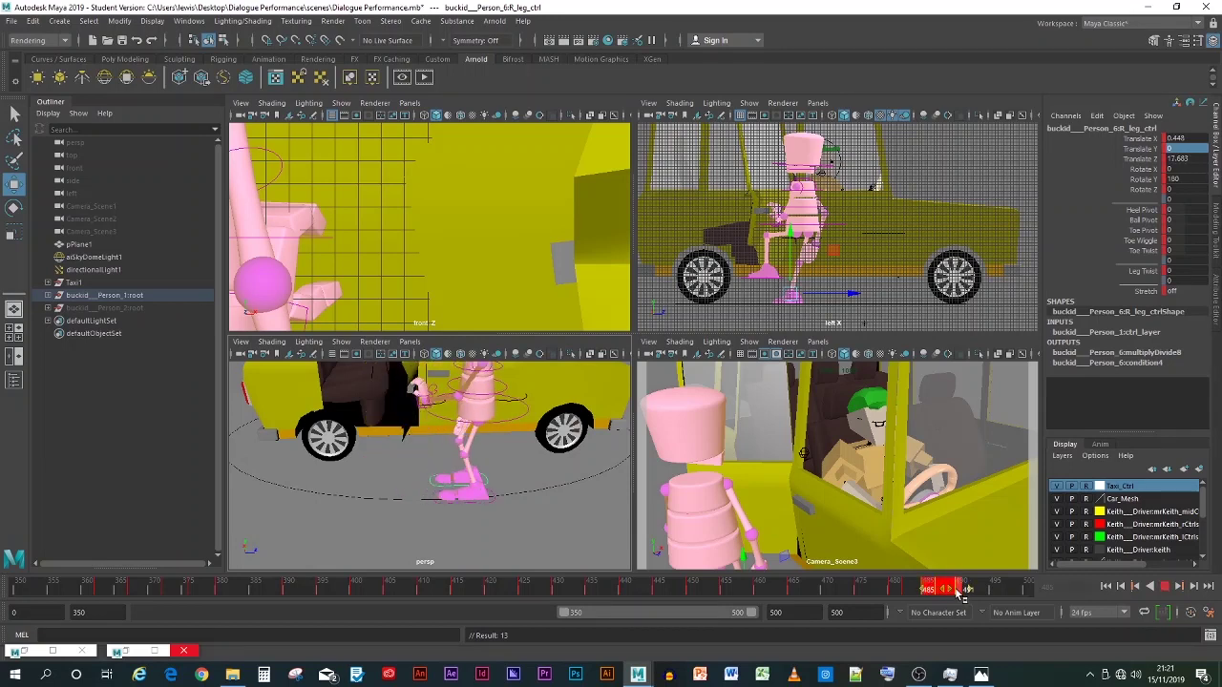
{"action": "right_click", "coordinate": [950, 590]}
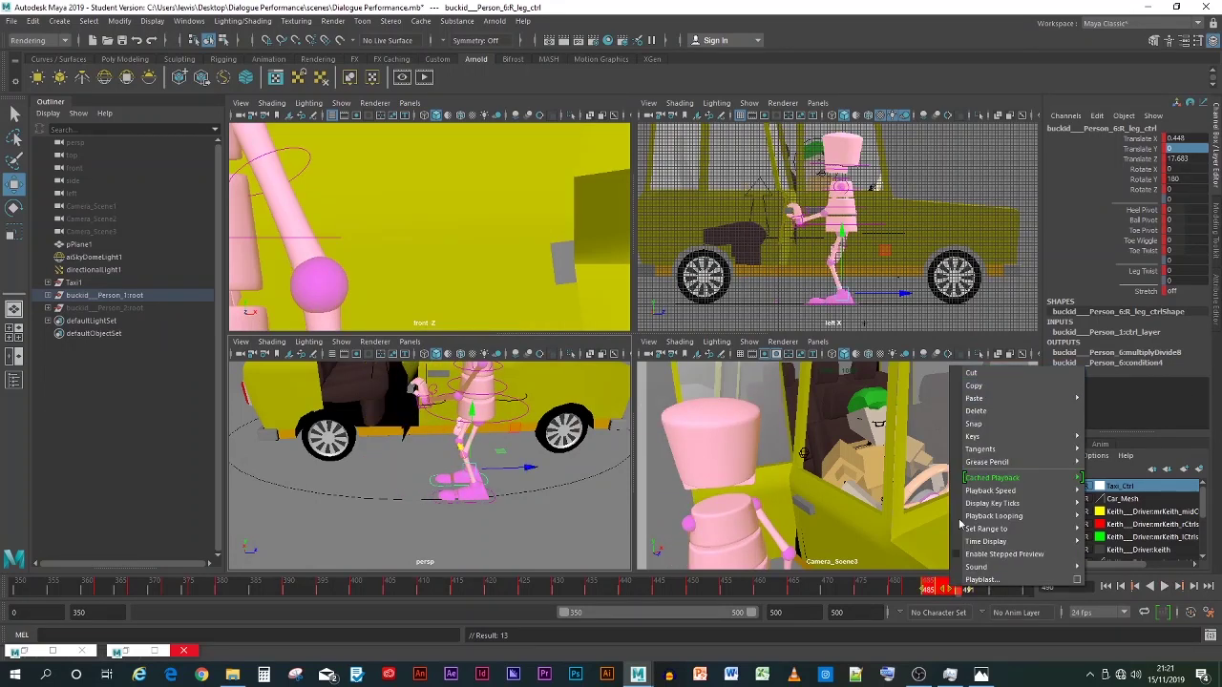
{"action": "left_click", "coordinate": [971, 373]}
{"action": "key", "text": "alt+v"}
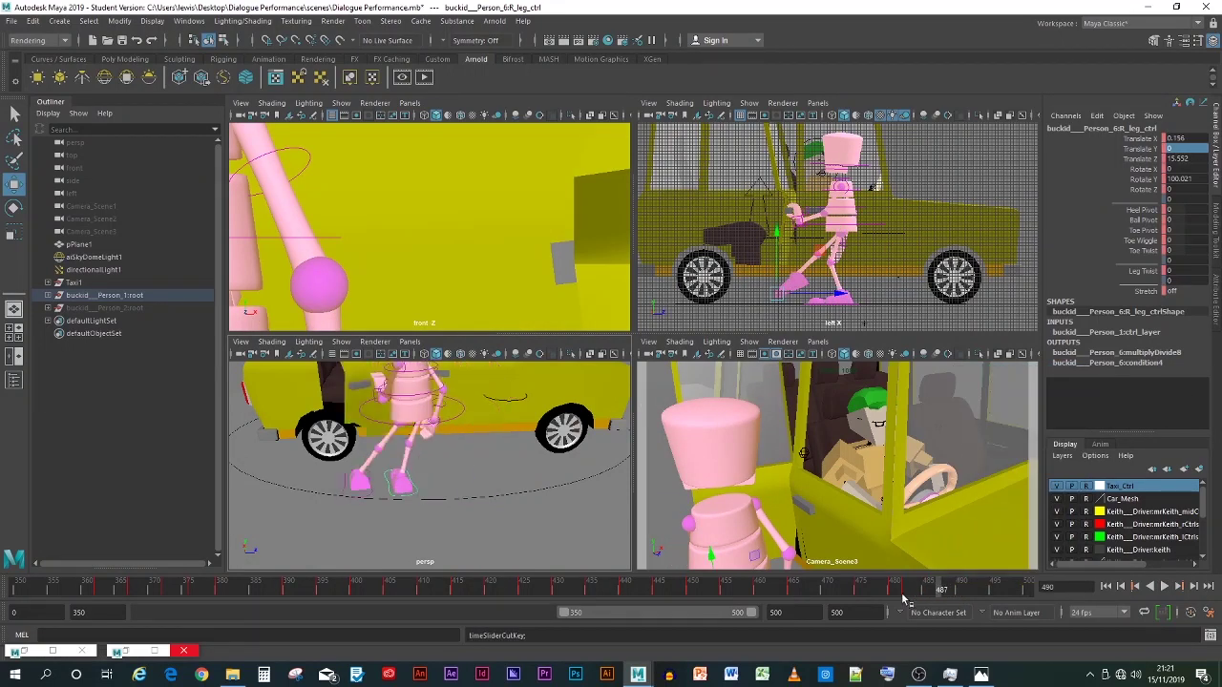
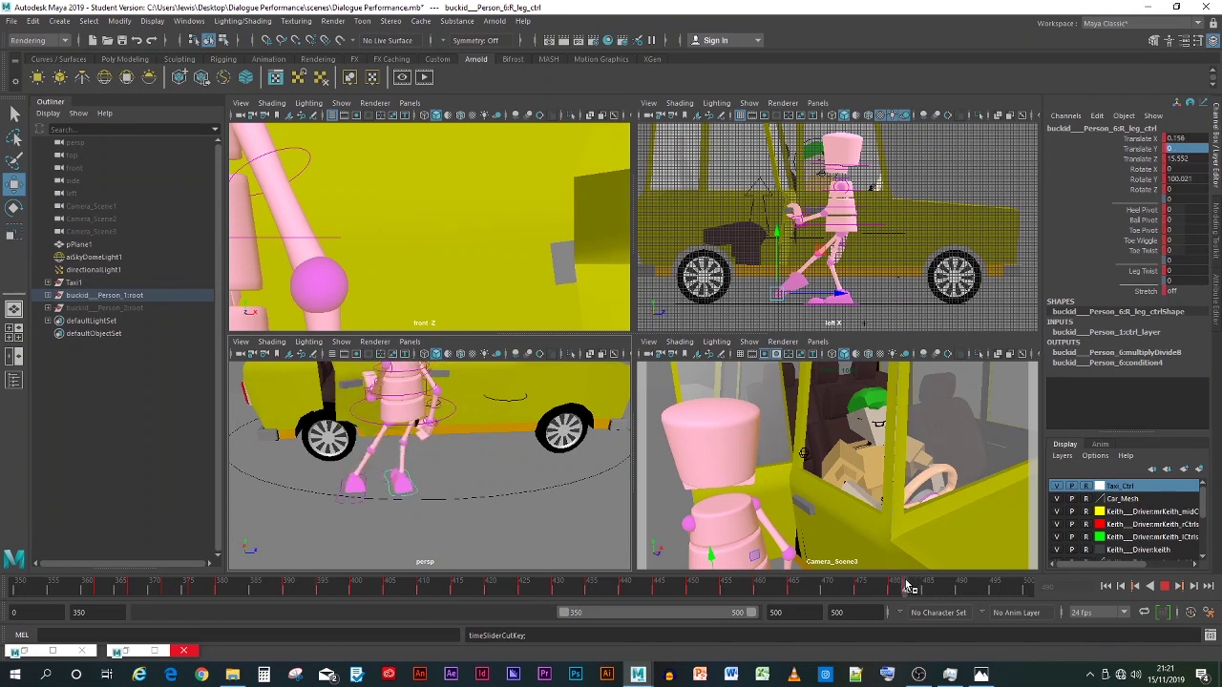
Step: Lower the pelvis control at frame 486 to Translate Y -0.253, key it and scrub through the surrounding frames
{"action": "left_click", "coordinate": [908, 586]}
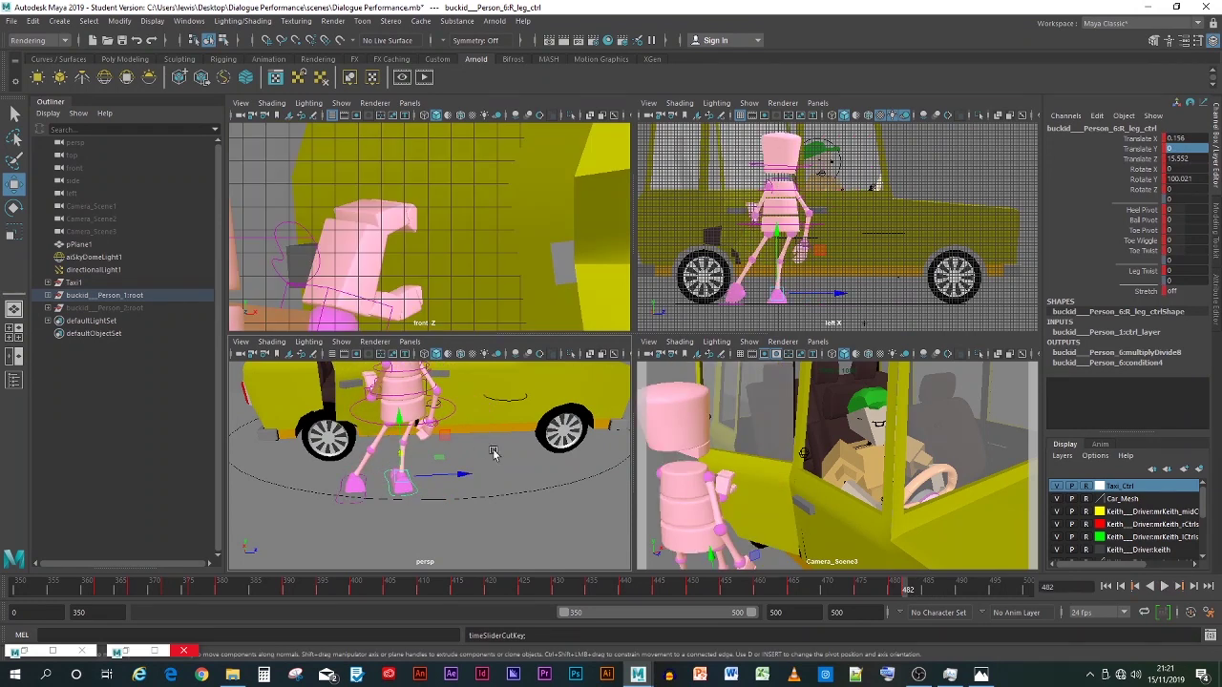
{"action": "left_click", "coordinate": [368, 422]}
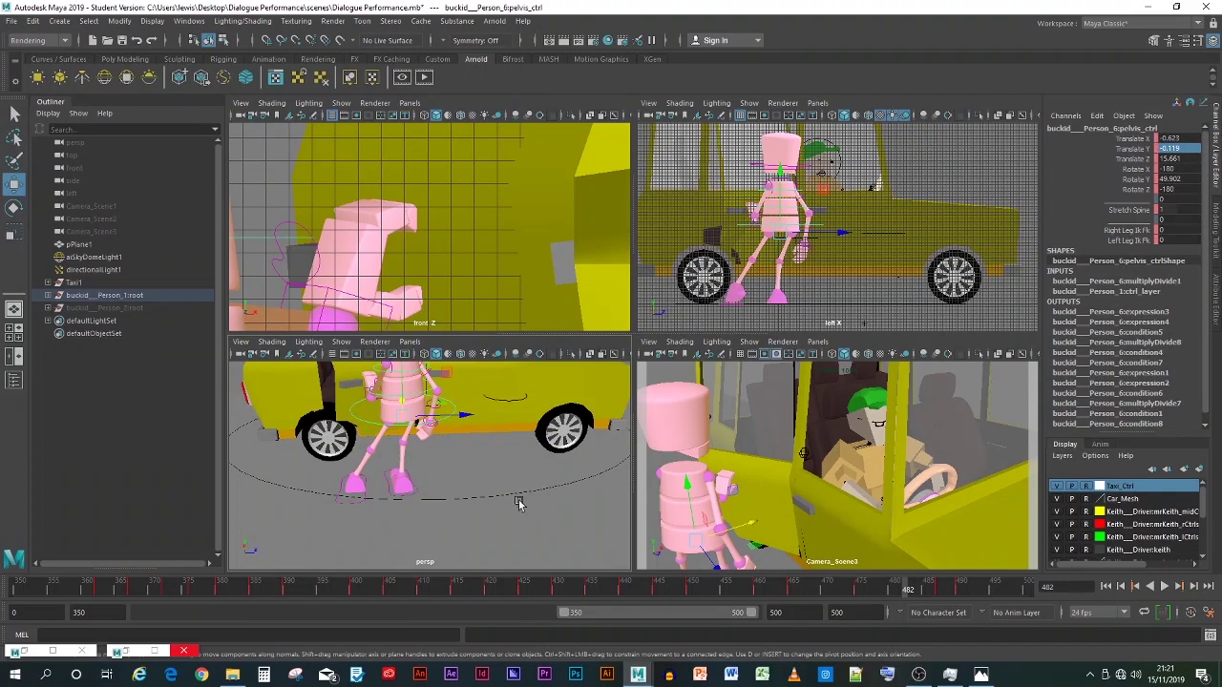
{"action": "left_click_drag", "start_coordinate": [938, 592], "coordinate": [906, 588]}
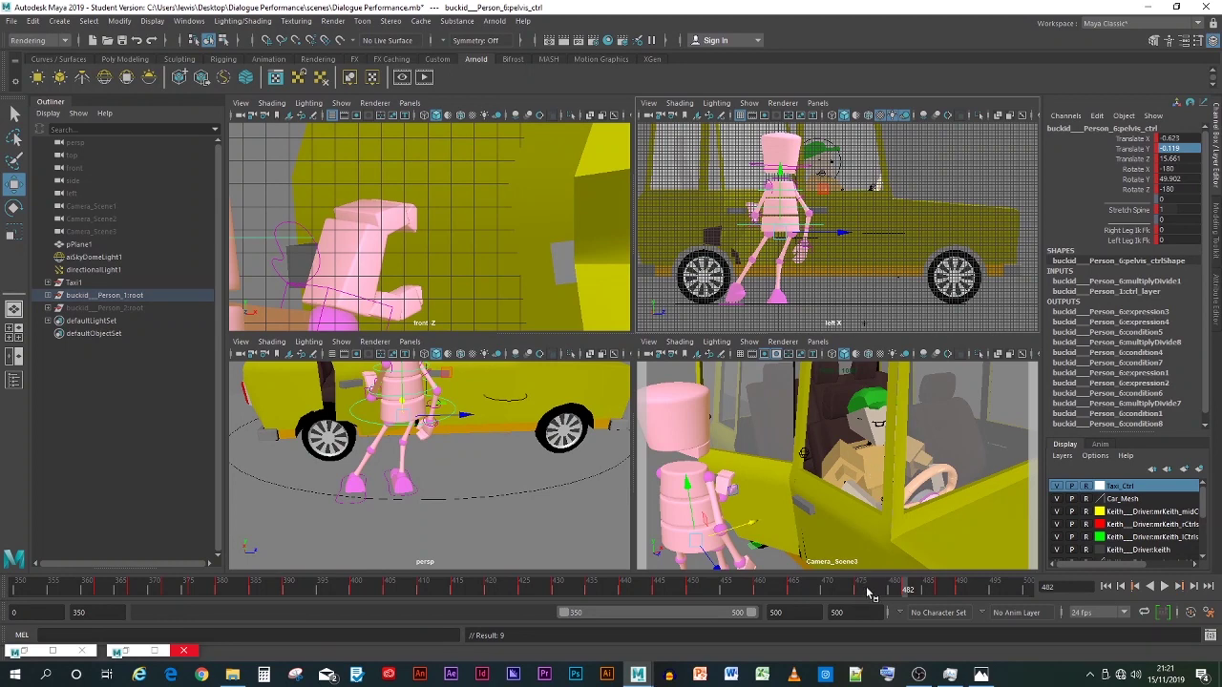
{"action": "mouse_move", "coordinate": [907, 592]}
{"action": "left_mouse_down"}
{"action": "mouse_move", "coordinate": [848, 590]}
{"action": "mouse_move", "coordinate": [934, 591]}
{"action": "left_mouse_up"}
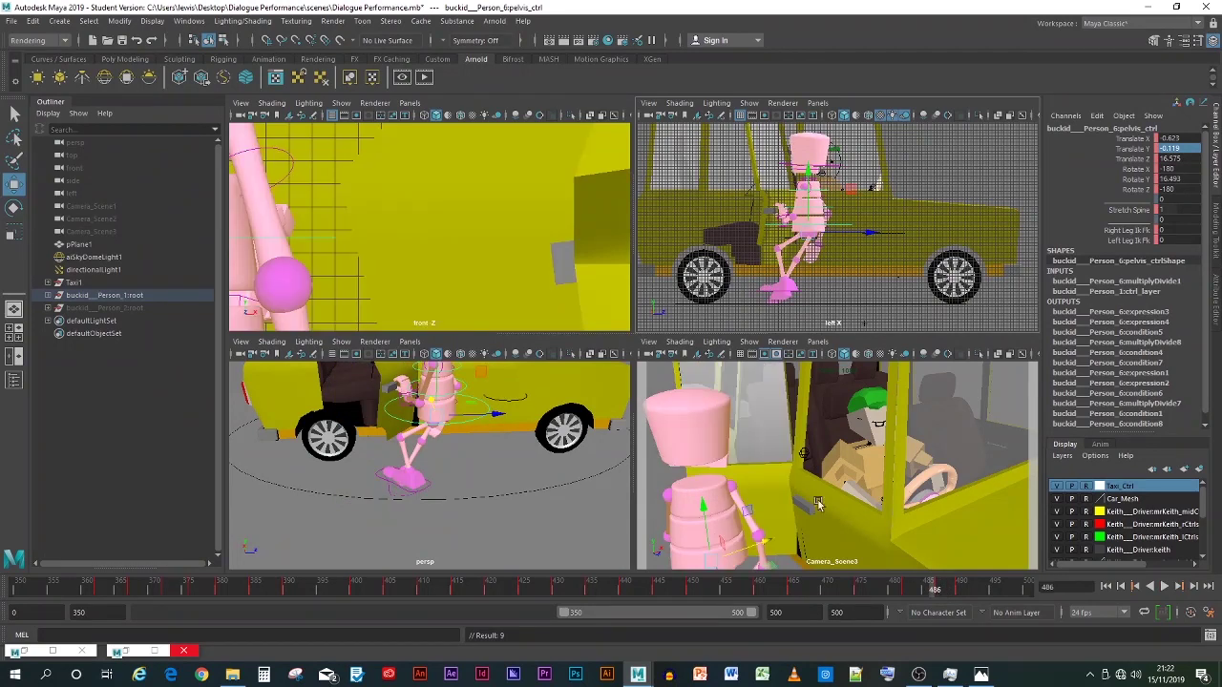
{"action": "left_click", "coordinate": [435, 377]}
{"action": "left_click_drag", "start_coordinate": [435, 377], "coordinate": [437, 381]}
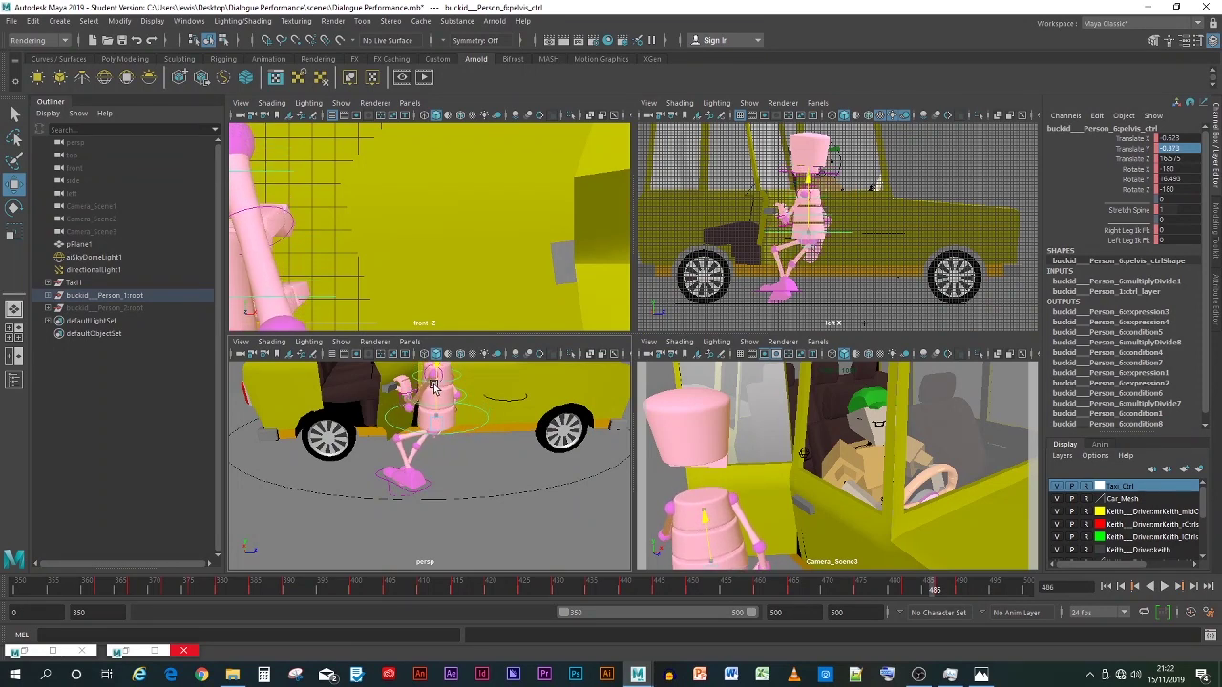
{"action": "key", "text": "s"}
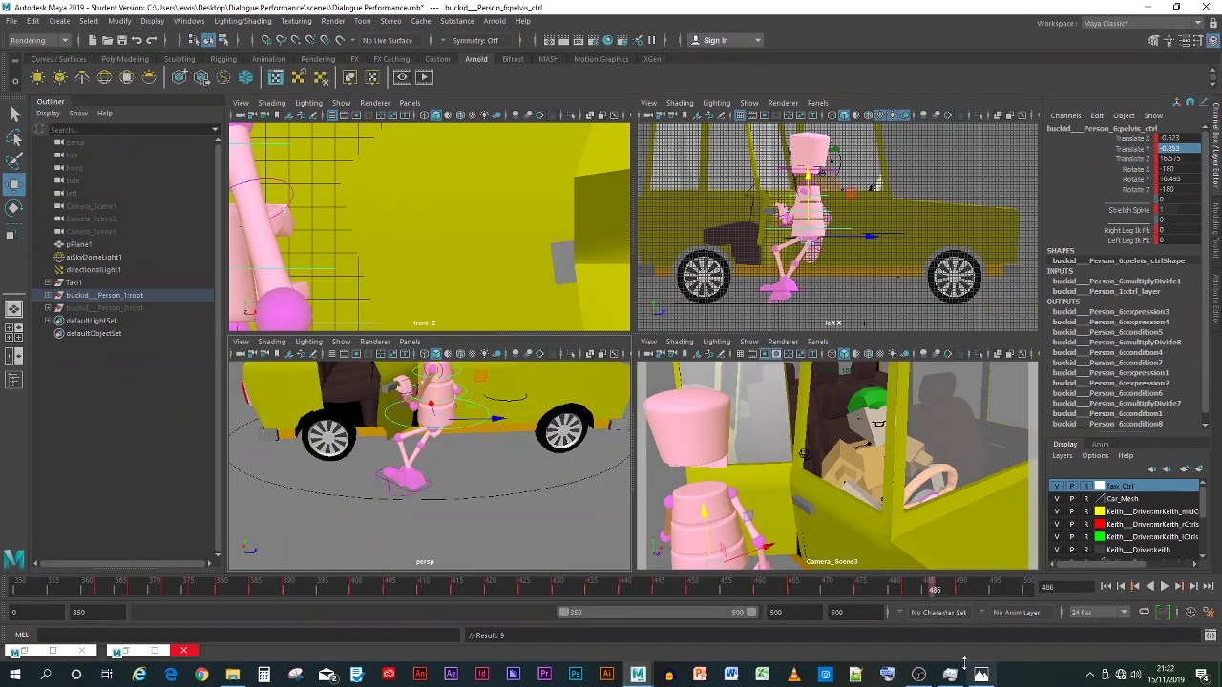
{"action": "left_click", "coordinate": [922, 591]}
{"action": "left_click_drag", "start_coordinate": [922, 594], "coordinate": [943, 596]}
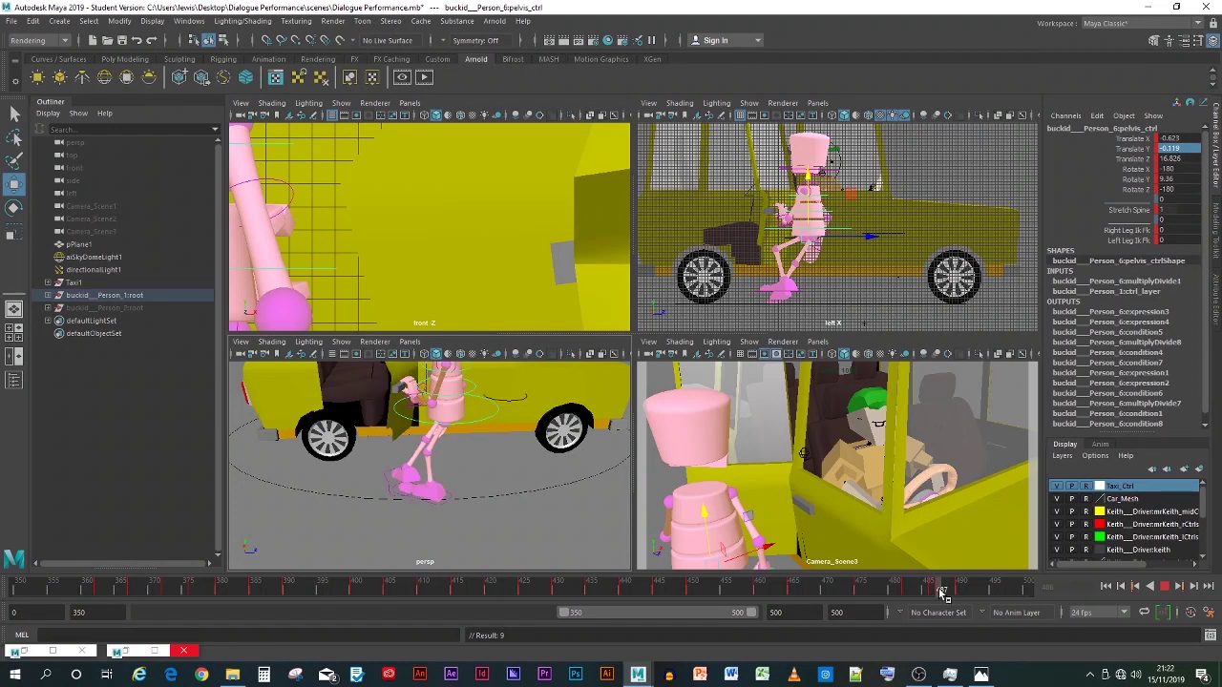
{"action": "left_click_drag", "start_coordinate": [943, 593], "coordinate": [905, 593]}
Step: Cut the left leg control's key at frame 487 and play back the motion
{"action": "left_click", "coordinate": [375, 482]}
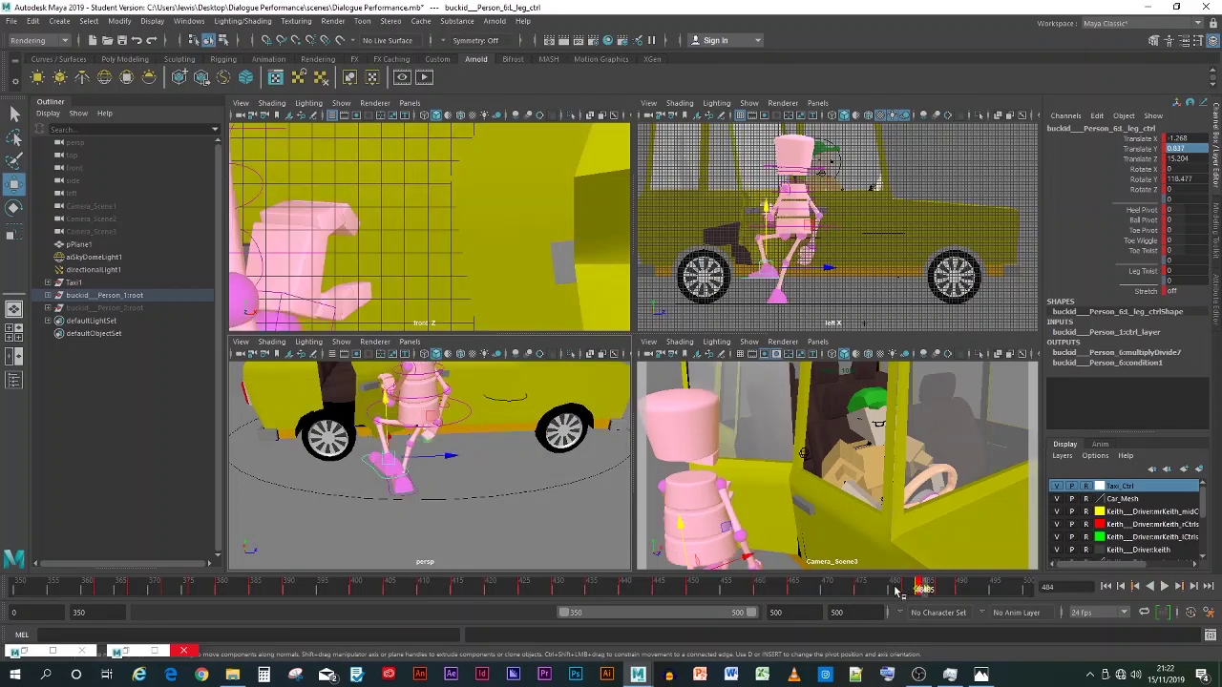
{"action": "key", "text": "alt+v"}
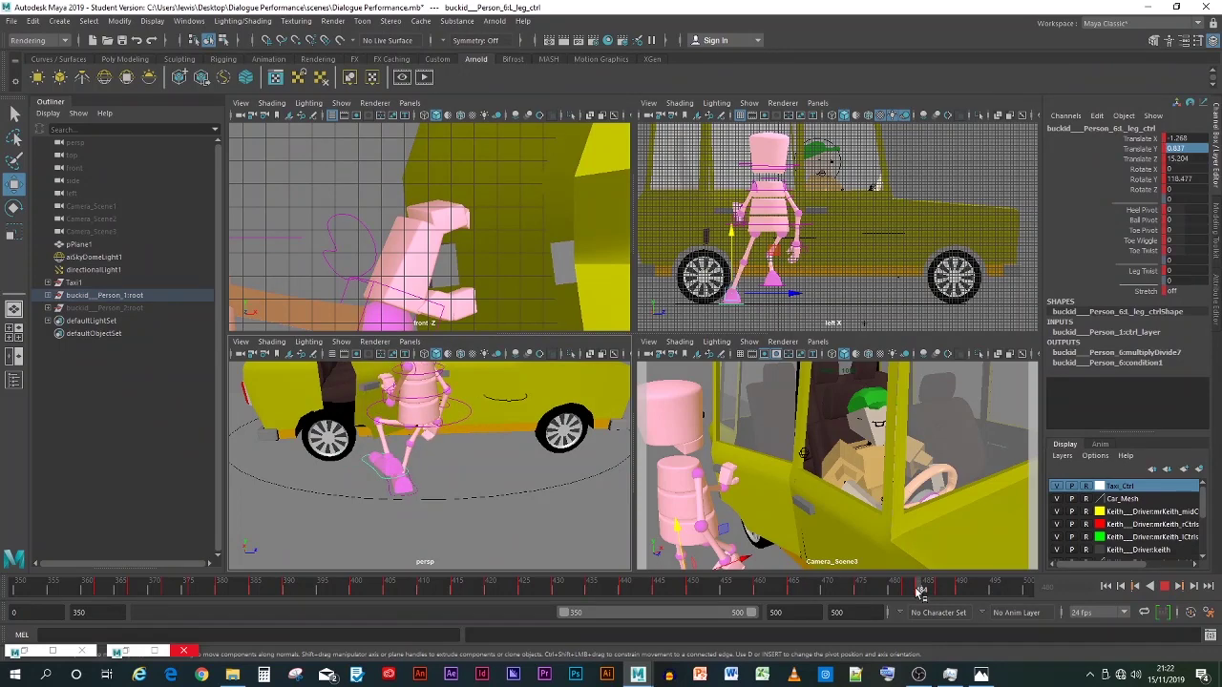
{"action": "mouse_move", "coordinate": [935, 592]}
{"action": "left_mouse_down"}
{"action": "mouse_move", "coordinate": [921, 592]}
{"action": "mouse_move", "coordinate": [962, 591]}
{"action": "mouse_move", "coordinate": [943, 592]}
{"action": "left_mouse_up"}
{"action": "right_click", "coordinate": [945, 592]}
{"action": "left_click", "coordinate": [981, 378]}
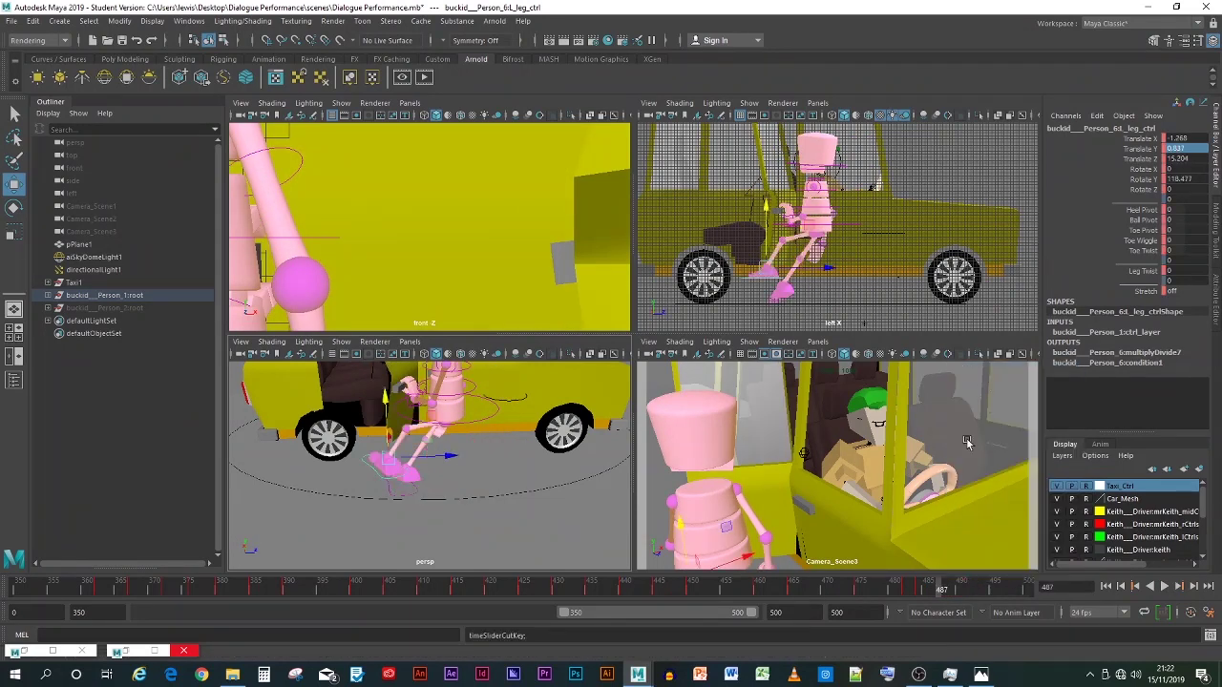
{"action": "key", "text": "alt+v"}
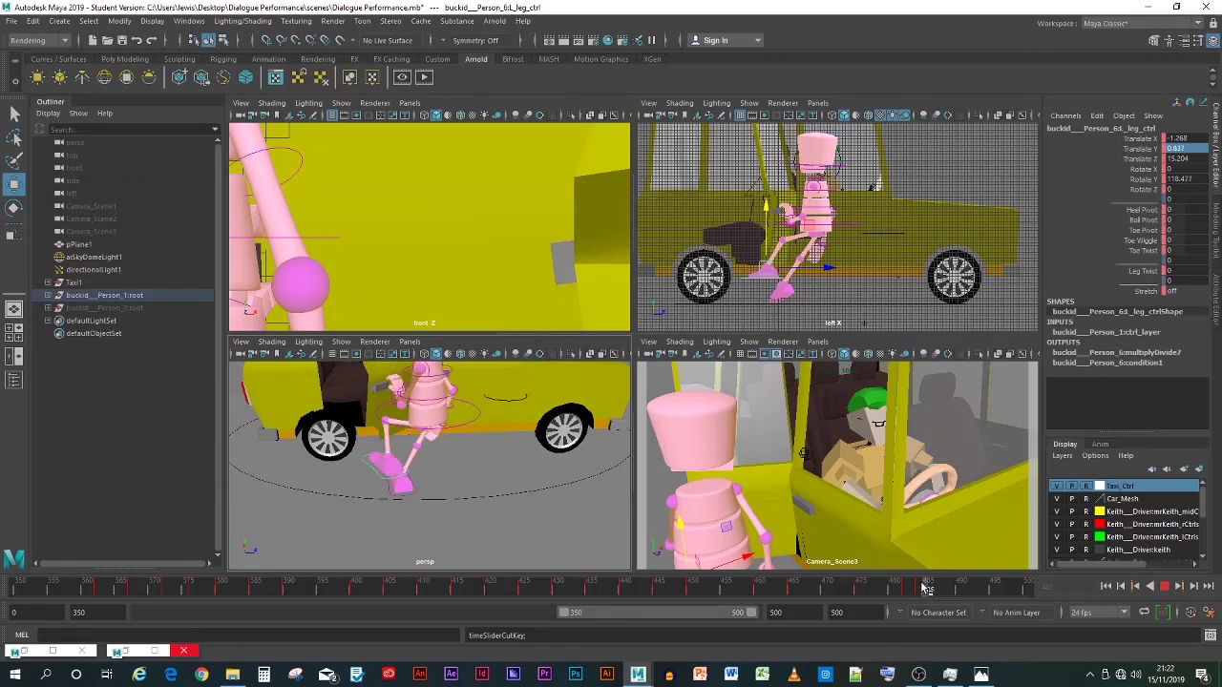
Step: Set the left leg control's Translate Y to 0 at frame 485, key it and play back the step
{"action": "left_click", "coordinate": [924, 589]}
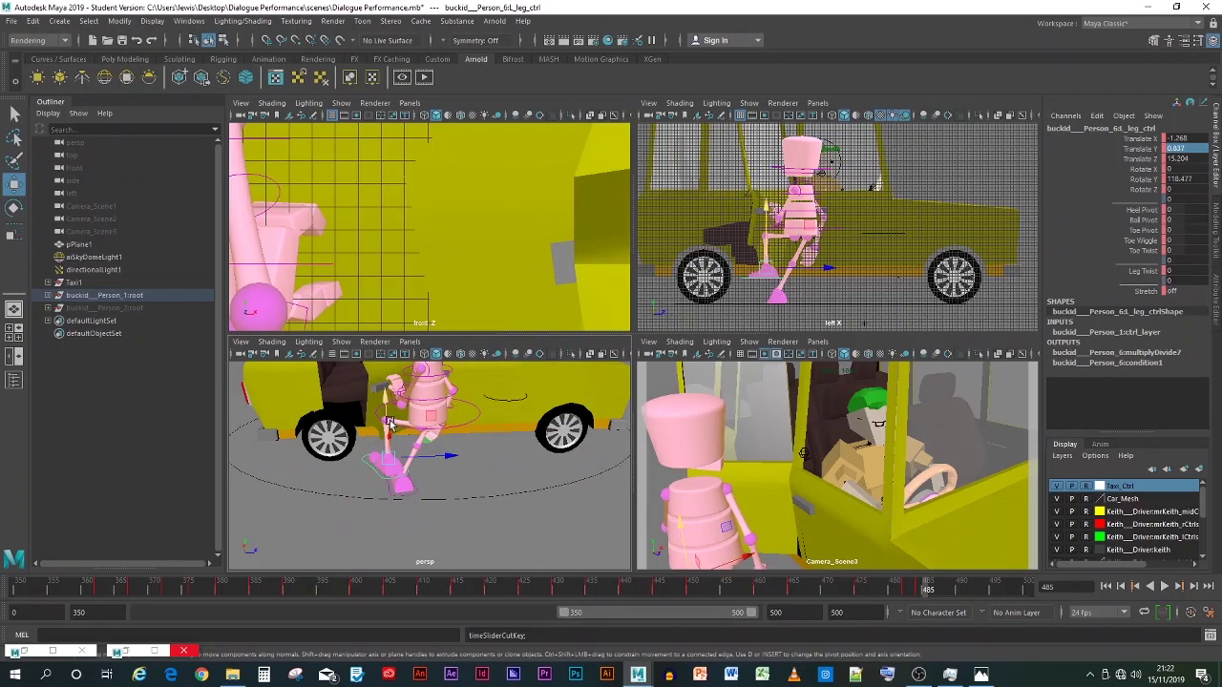
{"action": "left_click", "coordinate": [1193, 149]}
{"action": "type", "text": "0"}
{"action": "key", "text": "Return"}
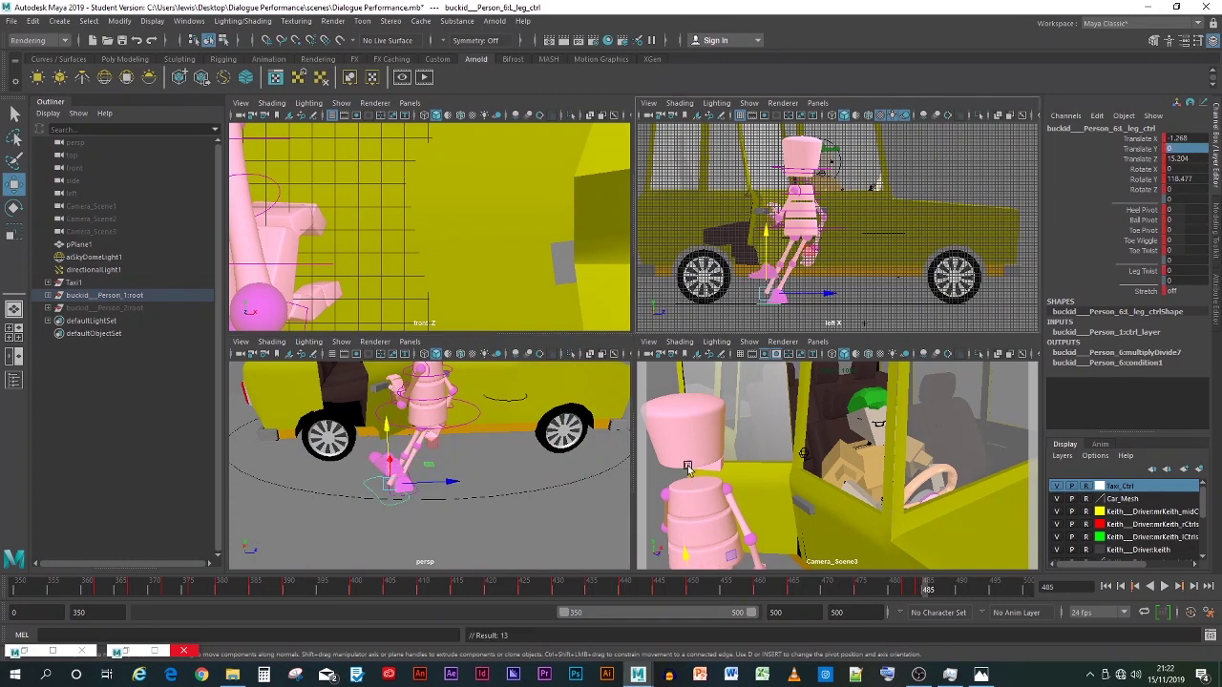
{"action": "left_click", "coordinate": [874, 590]}
{"action": "key", "text": "alt+v"}
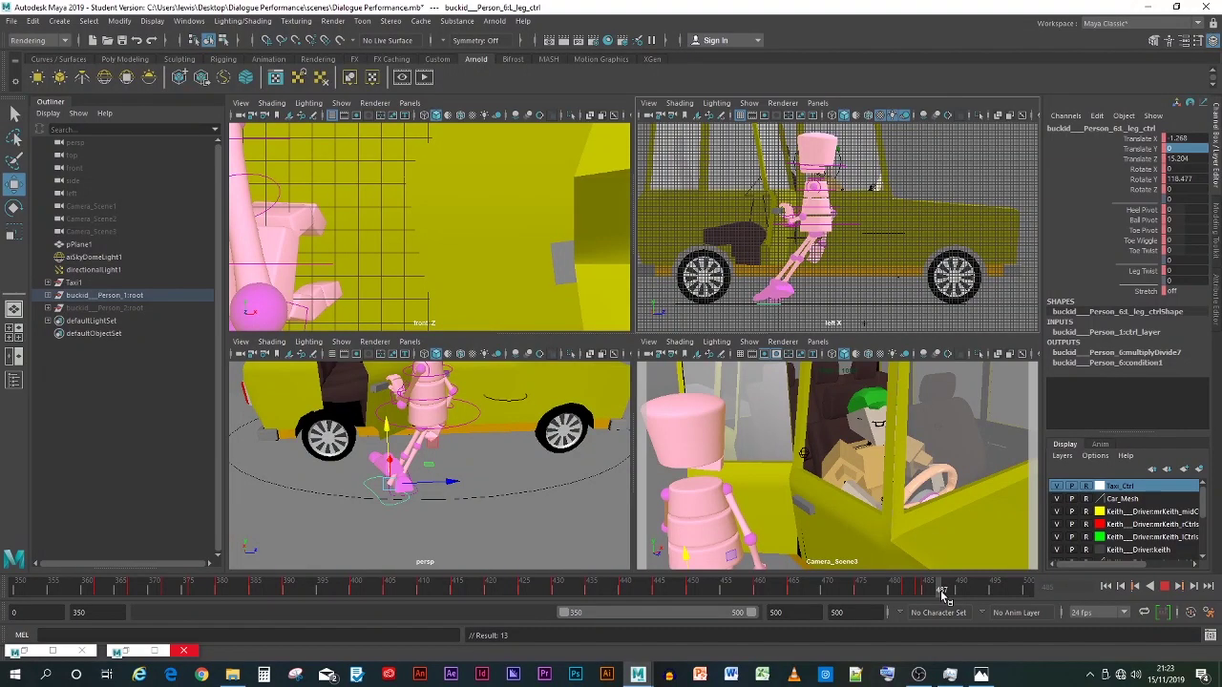
{"action": "key", "text": "alt+v"}
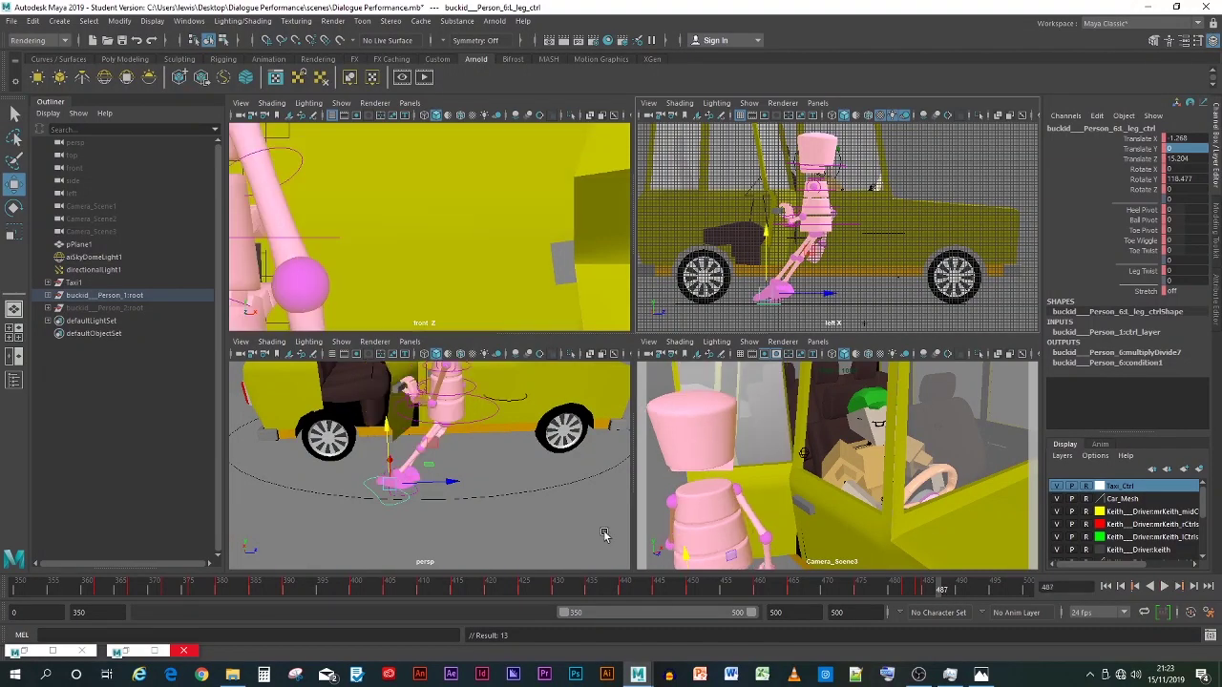
Step: Move the right leg control forward at frame 482 to Translate Z 16.051, key it and scrub the neighbouring frames
{"action": "left_click_drag", "start_coordinate": [451, 509], "coordinate": [361, 513], "text": "alt"}
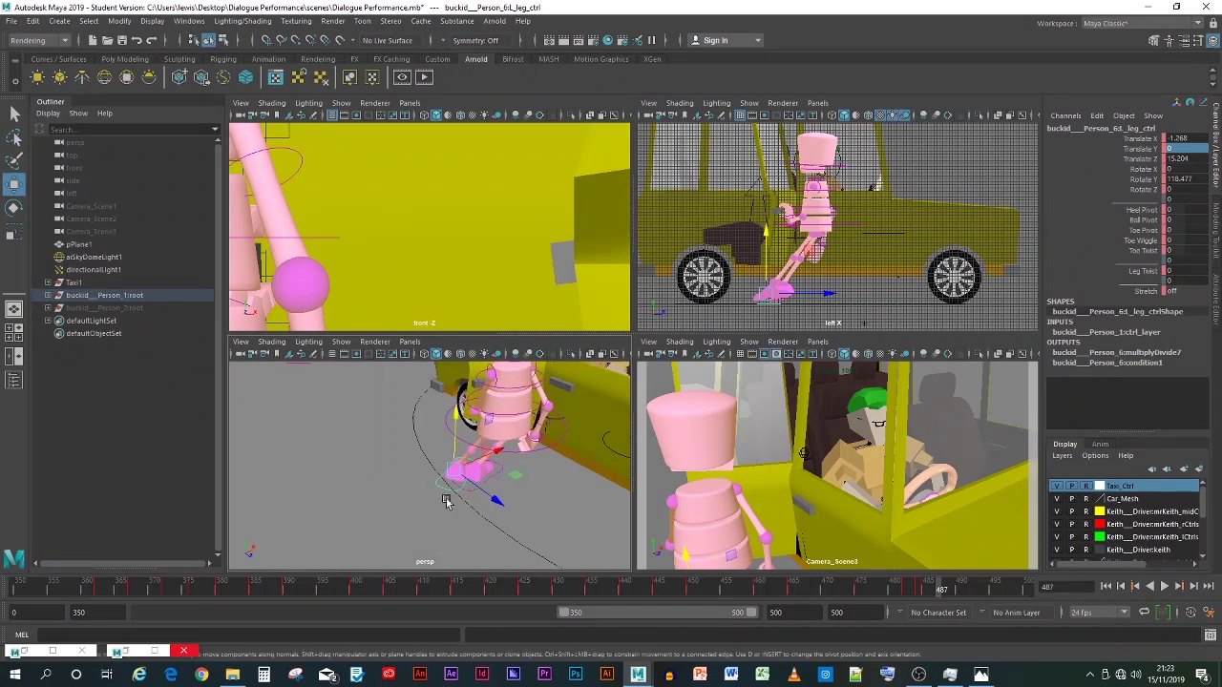
{"action": "left_click_drag", "start_coordinate": [490, 477], "coordinate": [510, 477]}
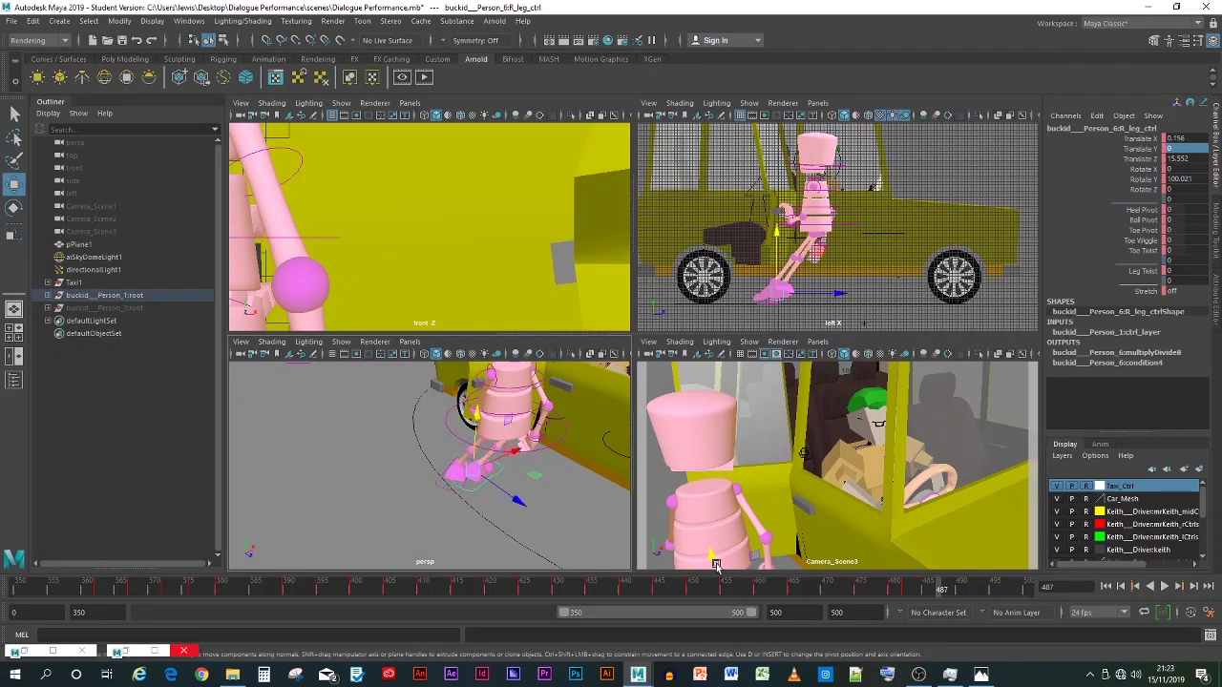
{"action": "left_click", "coordinate": [907, 594]}
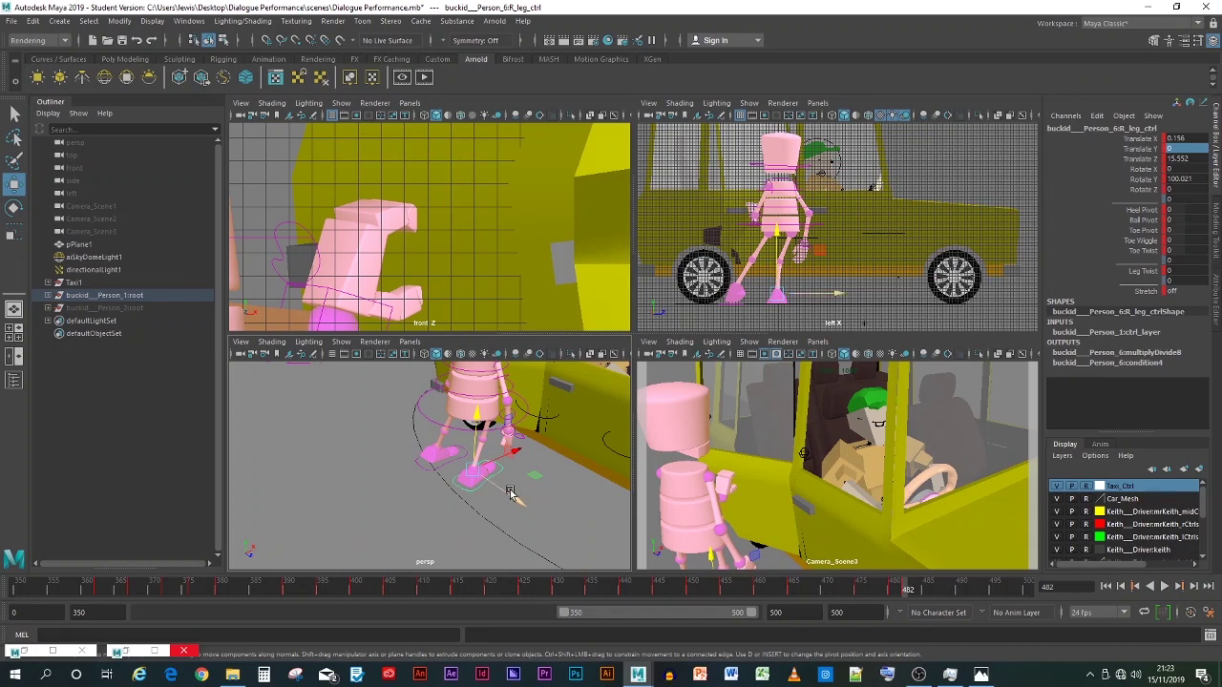
{"action": "mouse_move", "coordinate": [909, 592]}
{"action": "left_mouse_down"}
{"action": "mouse_move", "coordinate": [889, 591]}
{"action": "mouse_move", "coordinate": [907, 592]}
{"action": "left_mouse_up"}
{"action": "left_click_drag", "start_coordinate": [512, 495], "coordinate": [522, 504]}
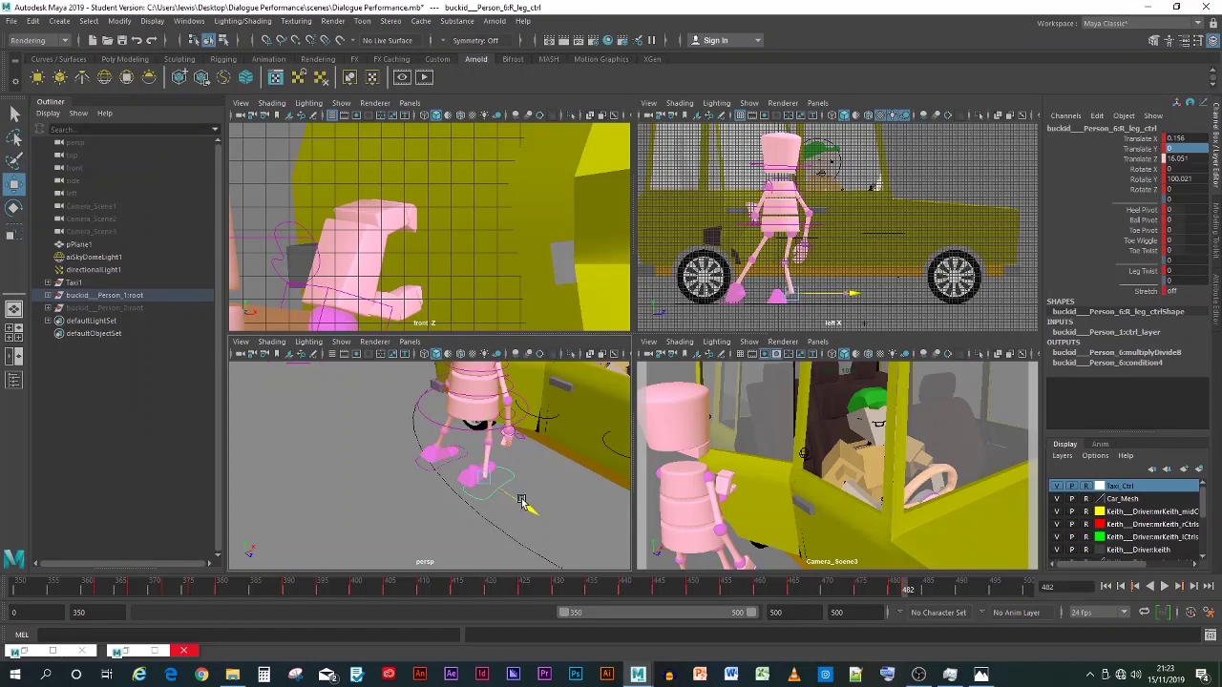
{"action": "mouse_move", "coordinate": [907, 592]}
{"action": "left_mouse_down"}
{"action": "mouse_move", "coordinate": [871, 592]}
{"action": "mouse_move", "coordinate": [935, 592]}
{"action": "mouse_move", "coordinate": [894, 595]}
{"action": "left_mouse_up"}
{"action": "left_click", "coordinate": [907, 592]}
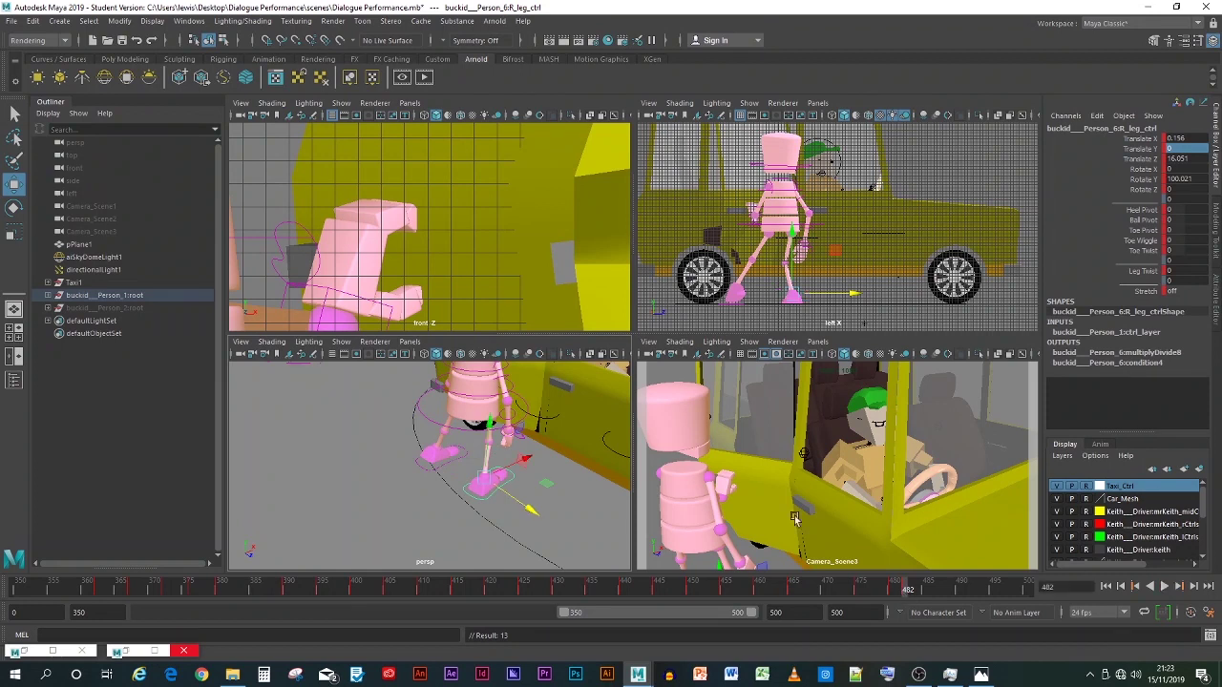
Step: Rotate the right leg control at frame 482 to Rotate Y 122.45, key it and scrub to frame 485
{"action": "key", "text": "e"}
{"action": "left_click_drag", "start_coordinate": [516, 491], "coordinate": [525, 517]}
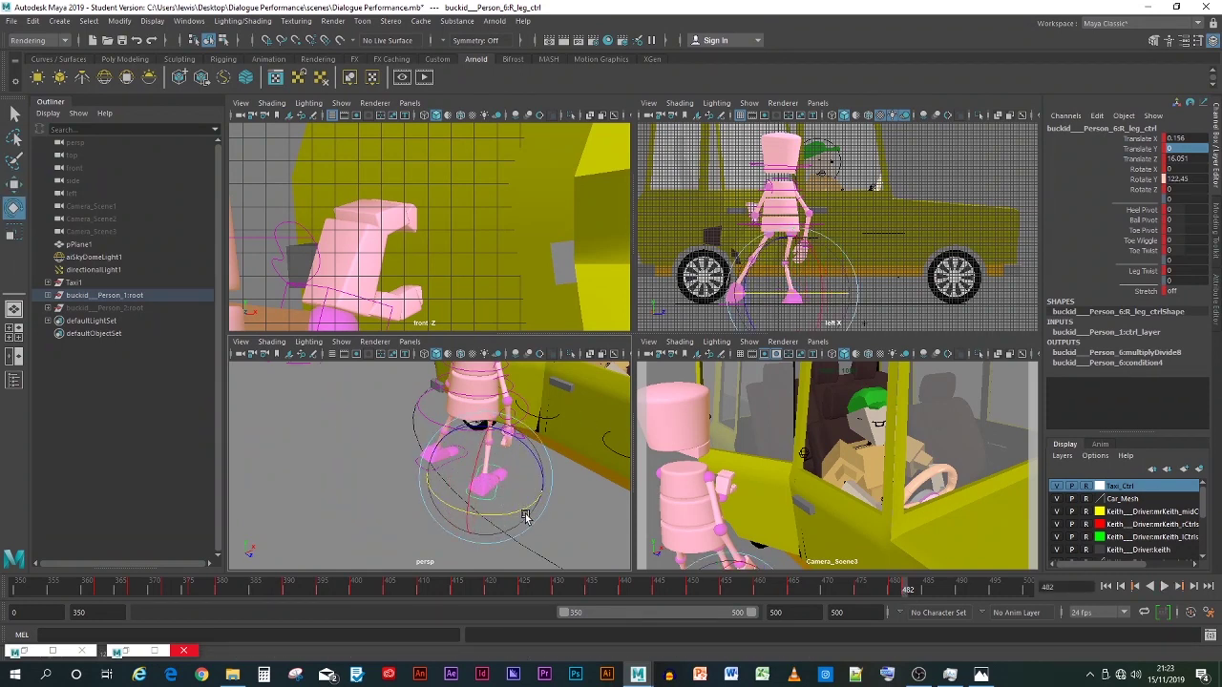
{"action": "key", "text": "s"}
{"action": "left_click_drag", "start_coordinate": [902, 599], "coordinate": [935, 594]}
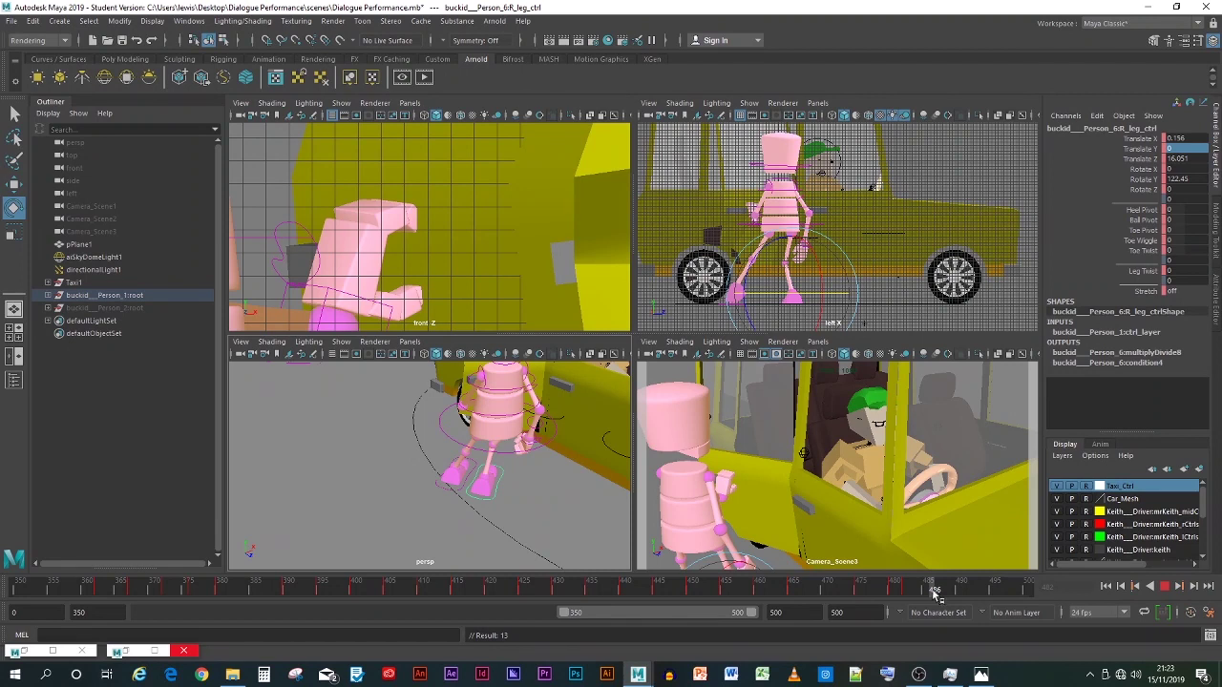
{"action": "left_click_drag", "start_coordinate": [933, 594], "coordinate": [929, 595]}
Step: Try lifting the left leg control at frame 485 to Translate Y 0.639, keying it and playing back the step
{"action": "left_click", "coordinate": [450, 484]}
{"action": "left_click", "coordinate": [449, 491]}
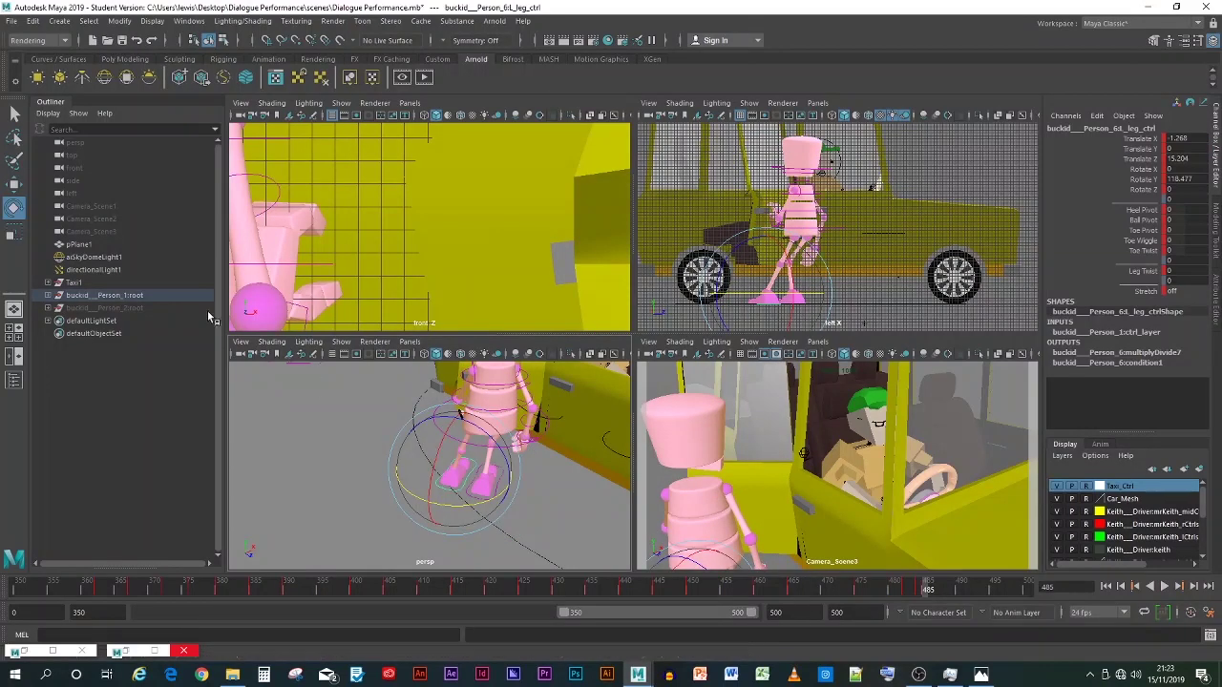
{"action": "key", "text": "w"}
{"action": "left_click_drag", "start_coordinate": [458, 431], "coordinate": [465, 413]}
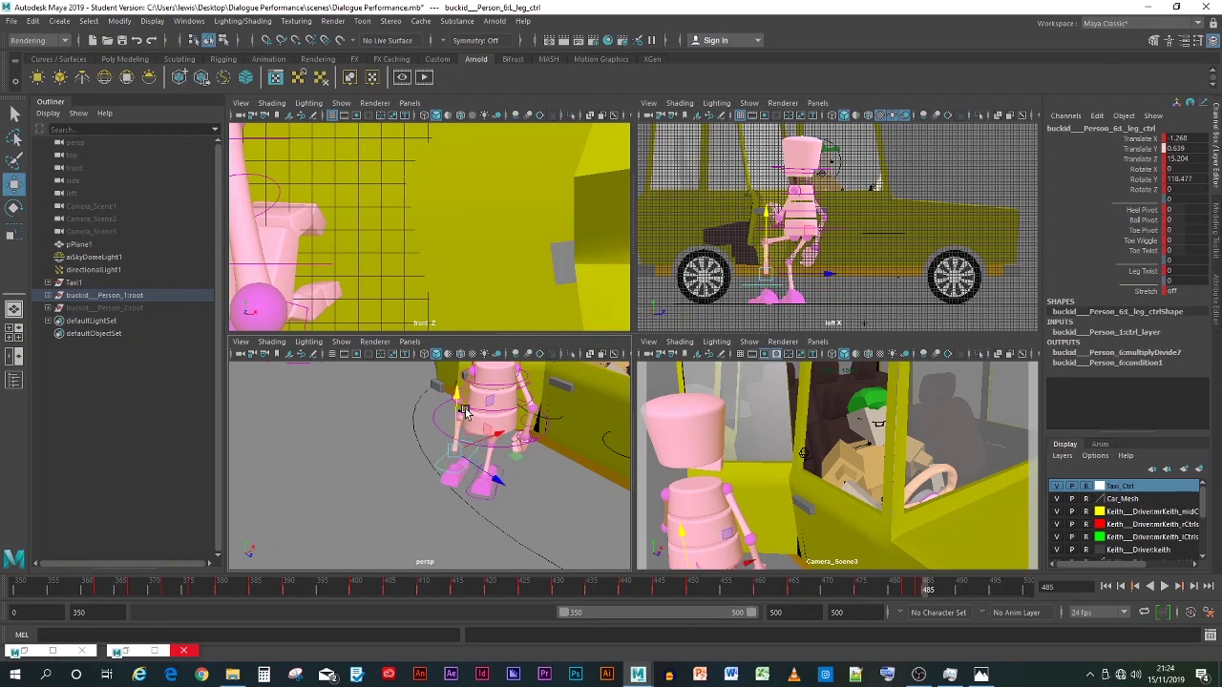
{"action": "key", "text": "s"}
{"action": "key", "text": "alt+v"}
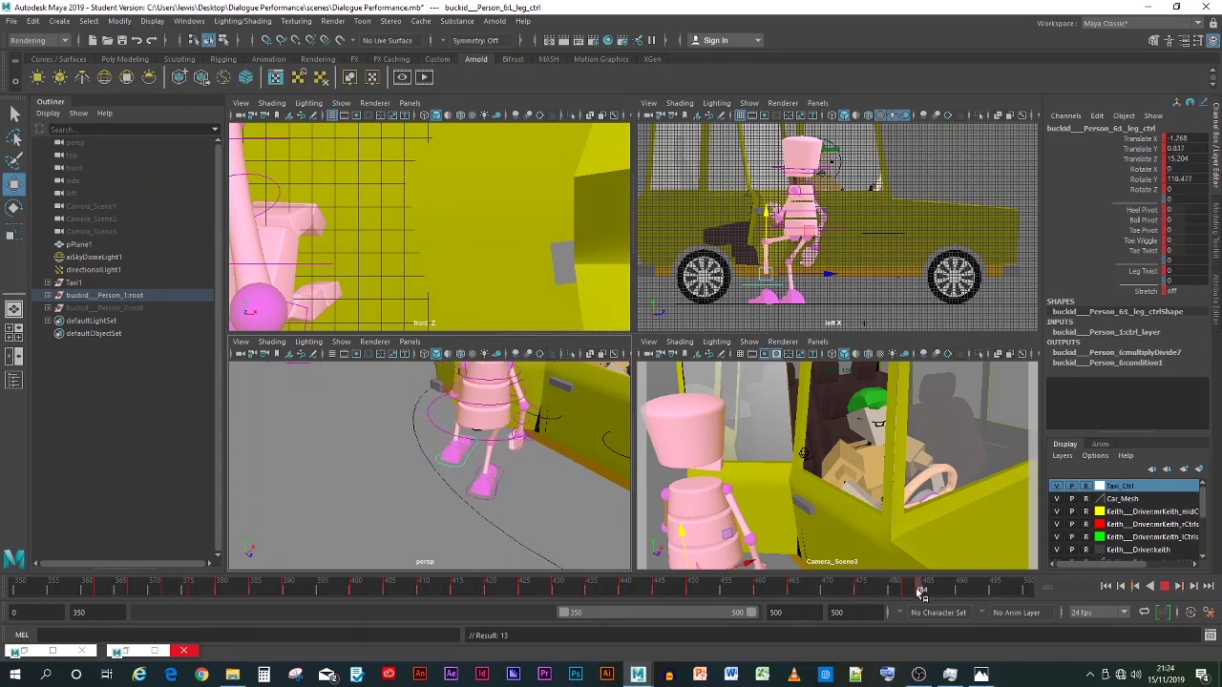
{"action": "left_click", "coordinate": [925, 590]}
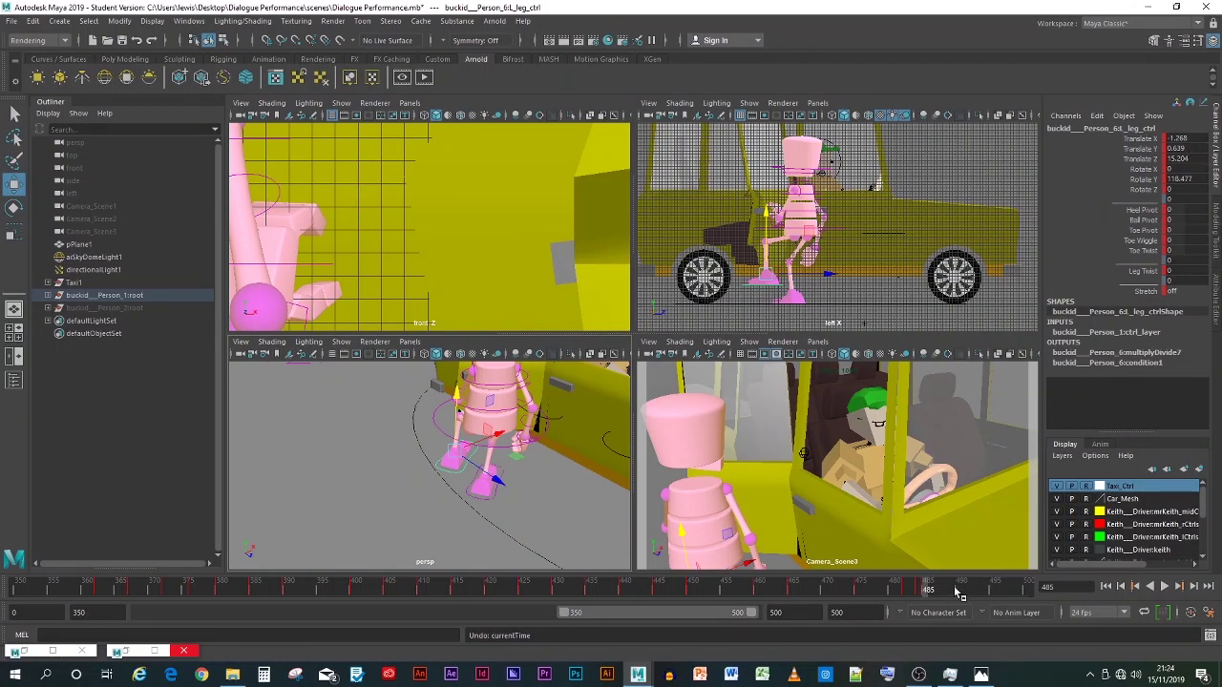
{"action": "key", "text": "ctrl+z"}
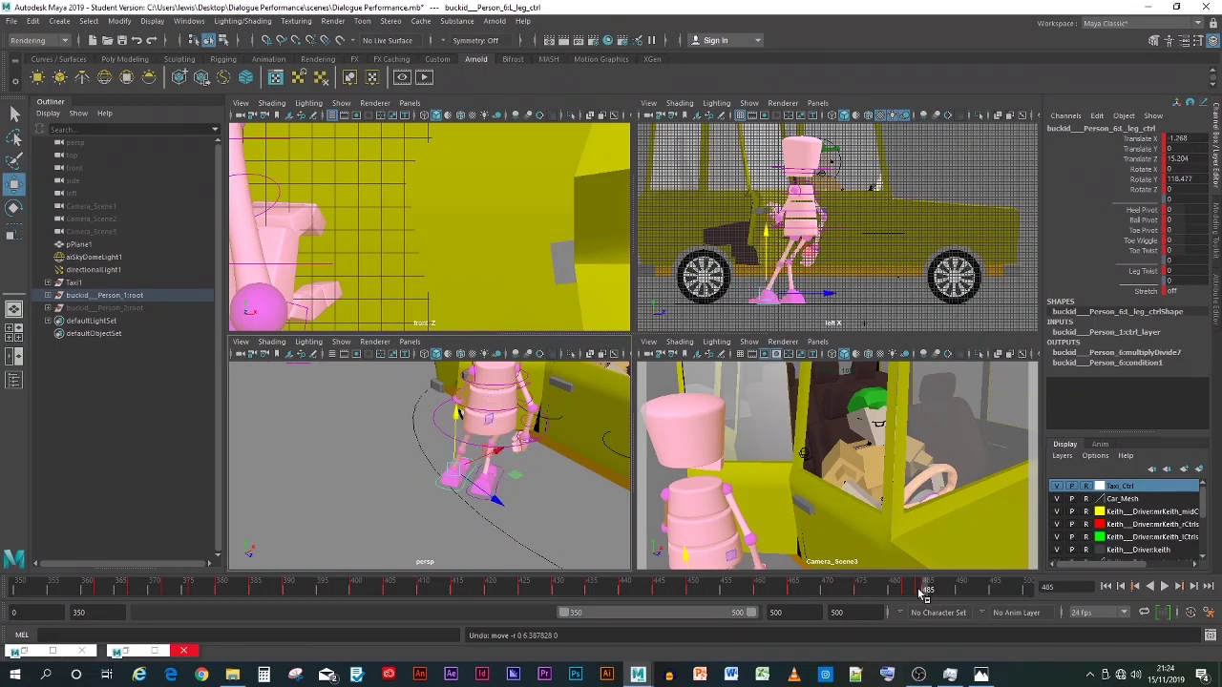
Step: Pose the left leg control at frame 487 with Translate X -1.899, Y 1.048, Z 15.824 and Rotate Y 143.894, and key it
{"action": "mouse_move", "coordinate": [925, 589]}
{"action": "left_mouse_down"}
{"action": "mouse_move", "coordinate": [892, 588]}
{"action": "mouse_move", "coordinate": [941, 592]}
{"action": "left_mouse_up"}
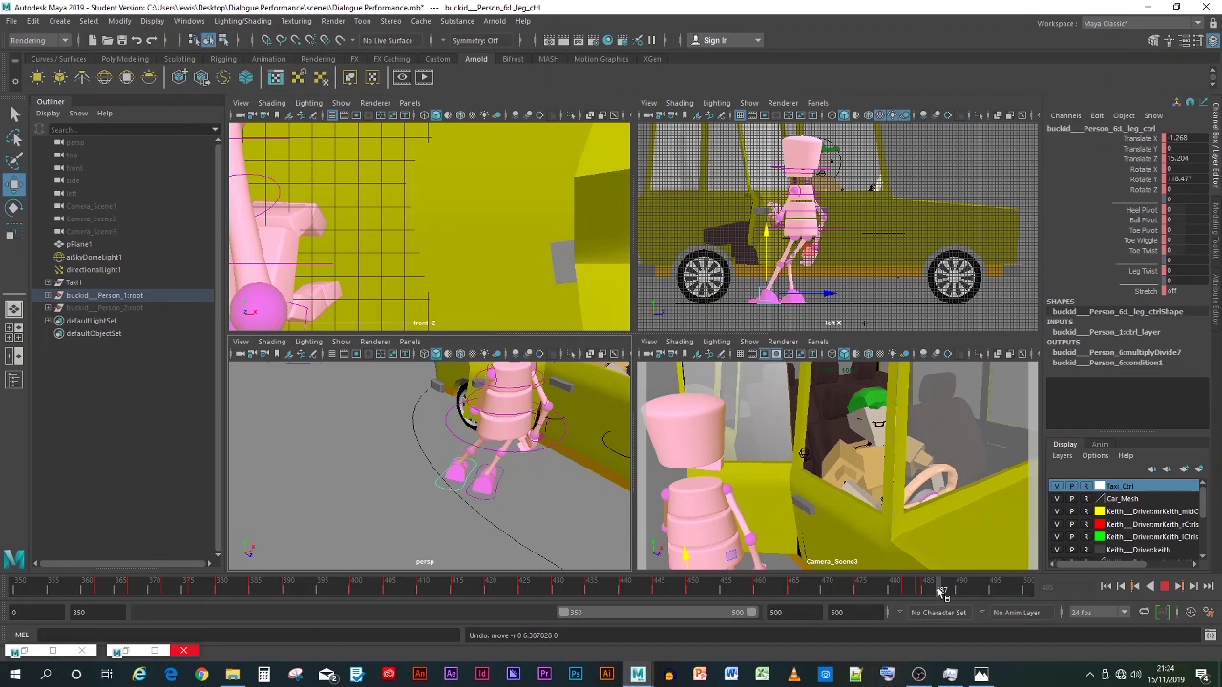
{"action": "left_click_drag", "start_coordinate": [940, 591], "coordinate": [941, 589]}
{"action": "mouse_move", "coordinate": [456, 452]}
{"action": "left_mouse_down"}
{"action": "mouse_move", "coordinate": [461, 431]}
{"action": "mouse_move", "coordinate": [488, 460]}
{"action": "mouse_move", "coordinate": [484, 442]}
{"action": "mouse_move", "coordinate": [475, 450]}
{"action": "left_mouse_up"}
{"action": "key", "text": "e"}
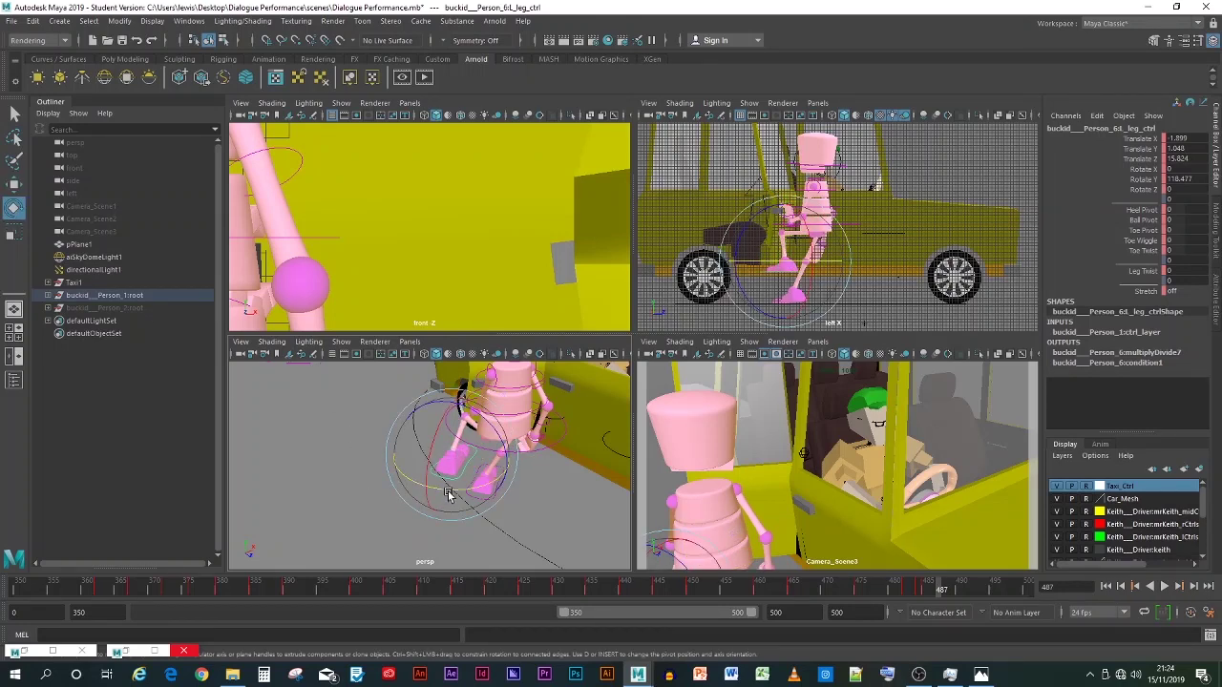
{"action": "left_click_drag", "start_coordinate": [448, 494], "coordinate": [478, 495]}
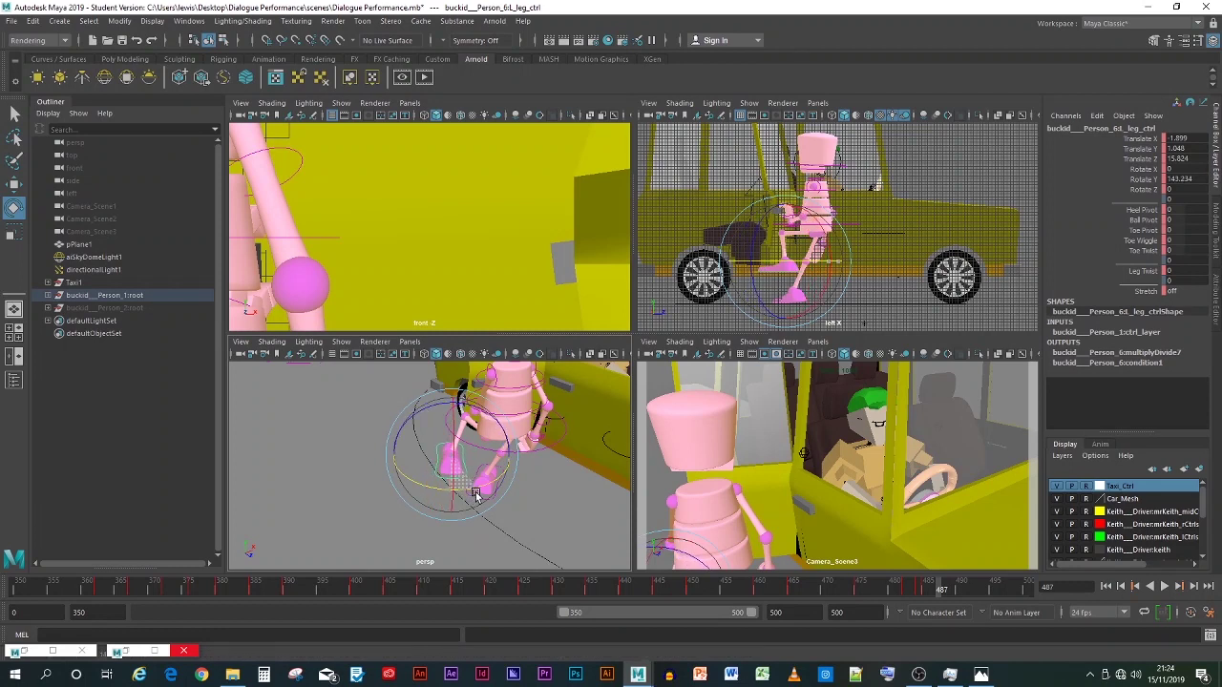
{"action": "key", "text": "s"}
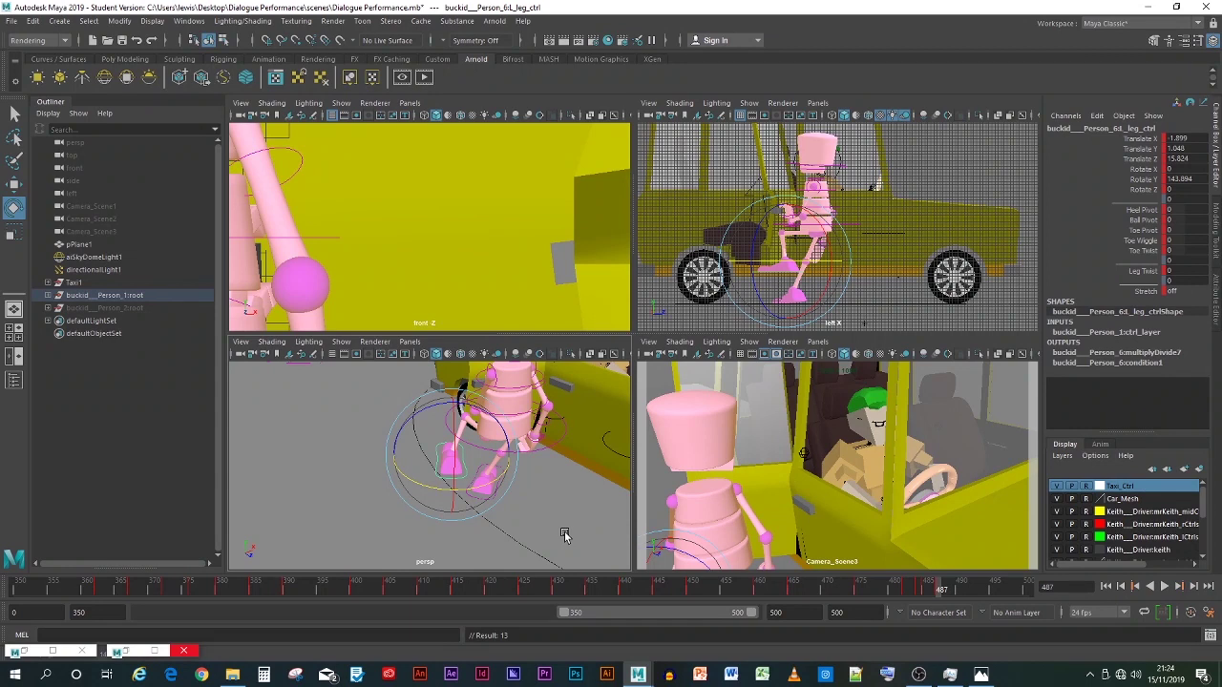
Step: Move the left leg control forward at frame 490 to Translate Z 17.798 and set its Rotate Y to 180
{"action": "mouse_move", "coordinate": [941, 592]}
{"action": "left_mouse_down"}
{"action": "mouse_move", "coordinate": [883, 591]}
{"action": "mouse_move", "coordinate": [964, 591]}
{"action": "left_mouse_up"}
{"action": "key", "text": "w"}
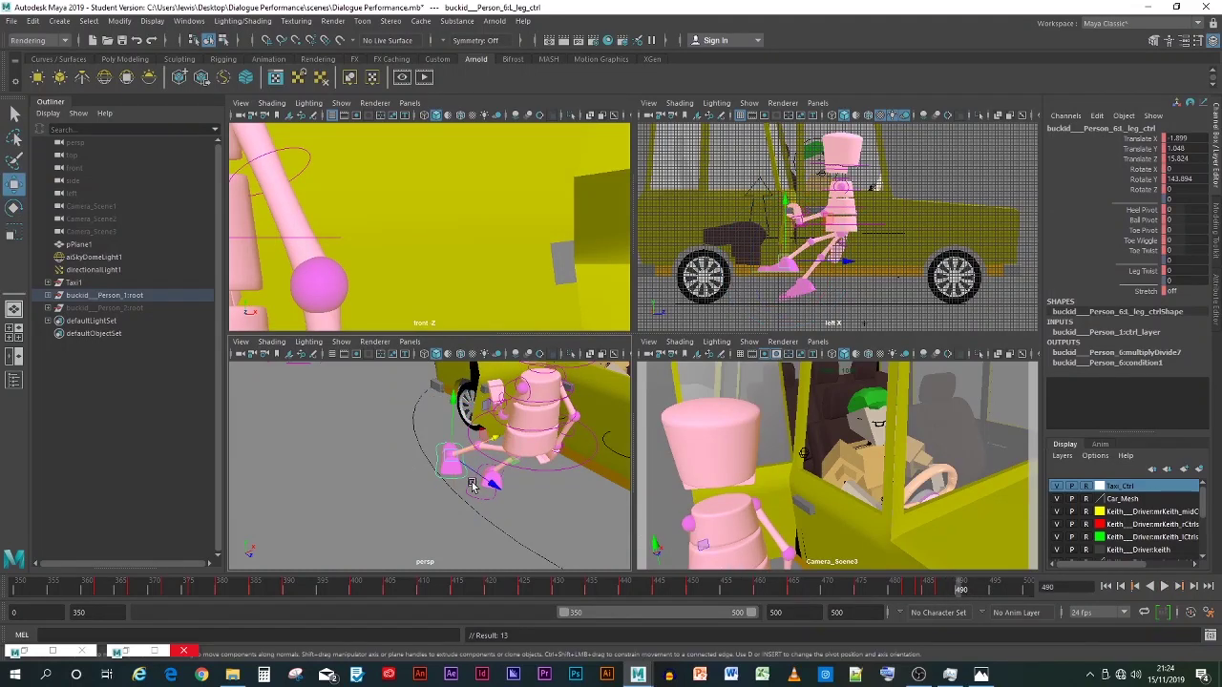
{"action": "left_click_drag", "start_coordinate": [472, 485], "coordinate": [556, 525]}
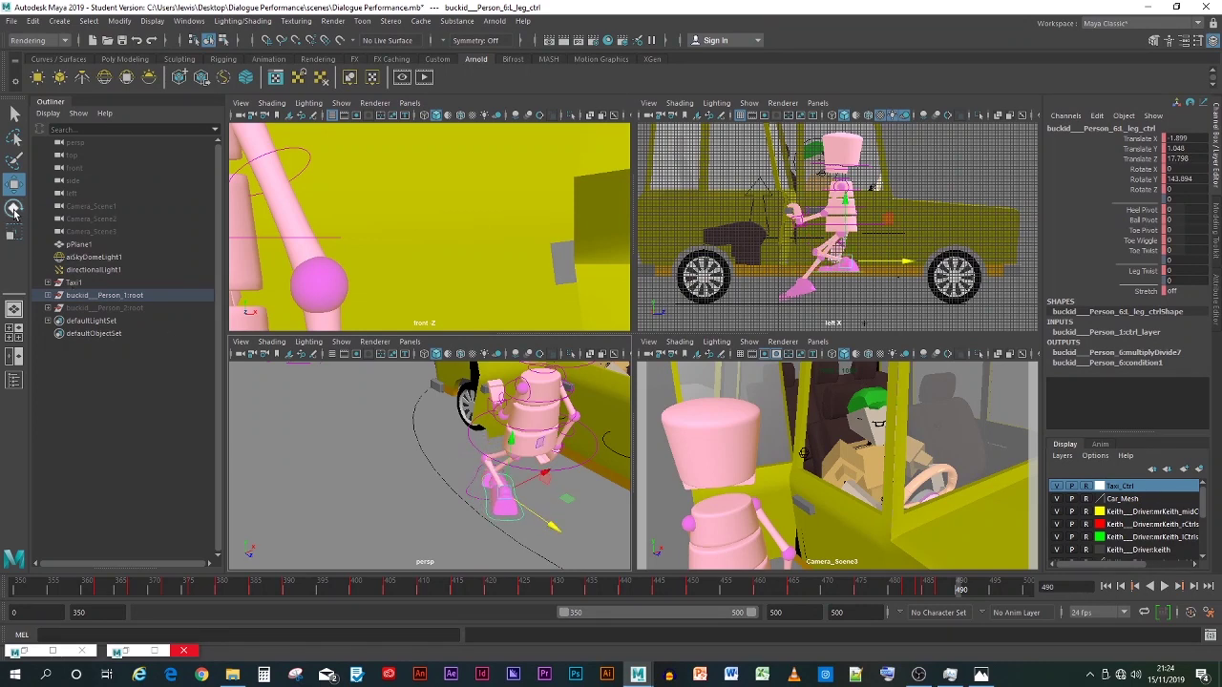
{"action": "left_click", "coordinate": [15, 209]}
{"action": "left_click_drag", "start_coordinate": [484, 529], "coordinate": [508, 536]}
{"action": "double_click", "coordinate": [1193, 178]}
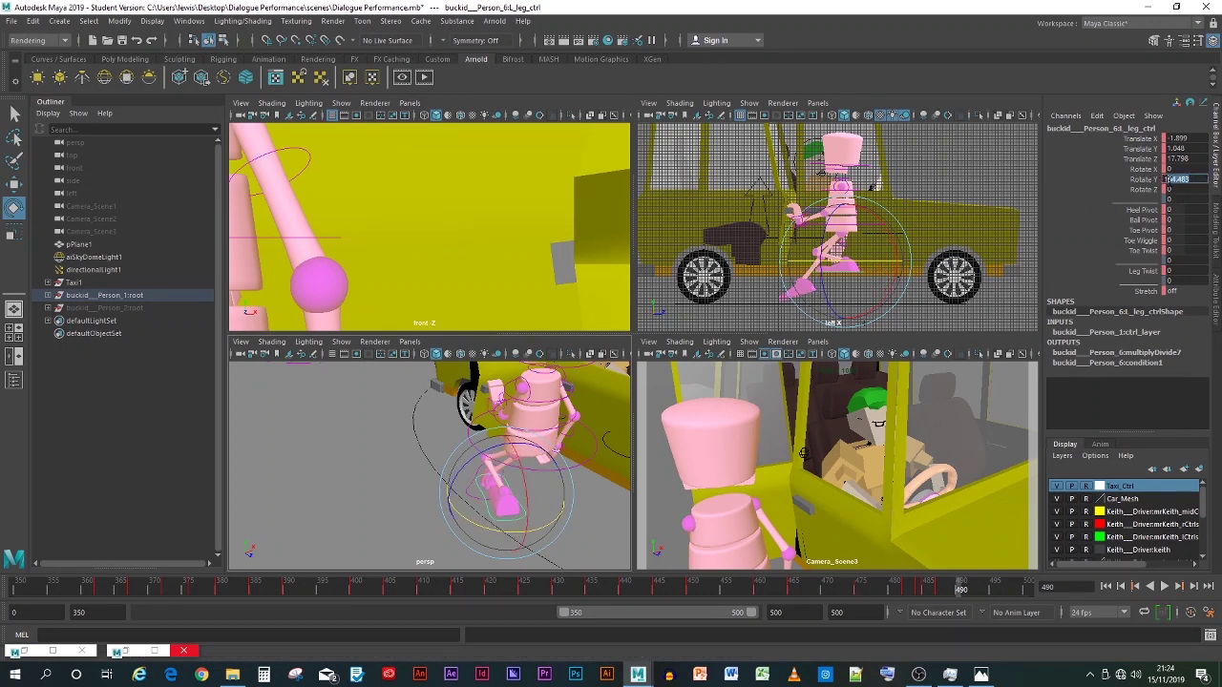
{"action": "type", "text": "180"}
{"action": "key", "text": "Return"}
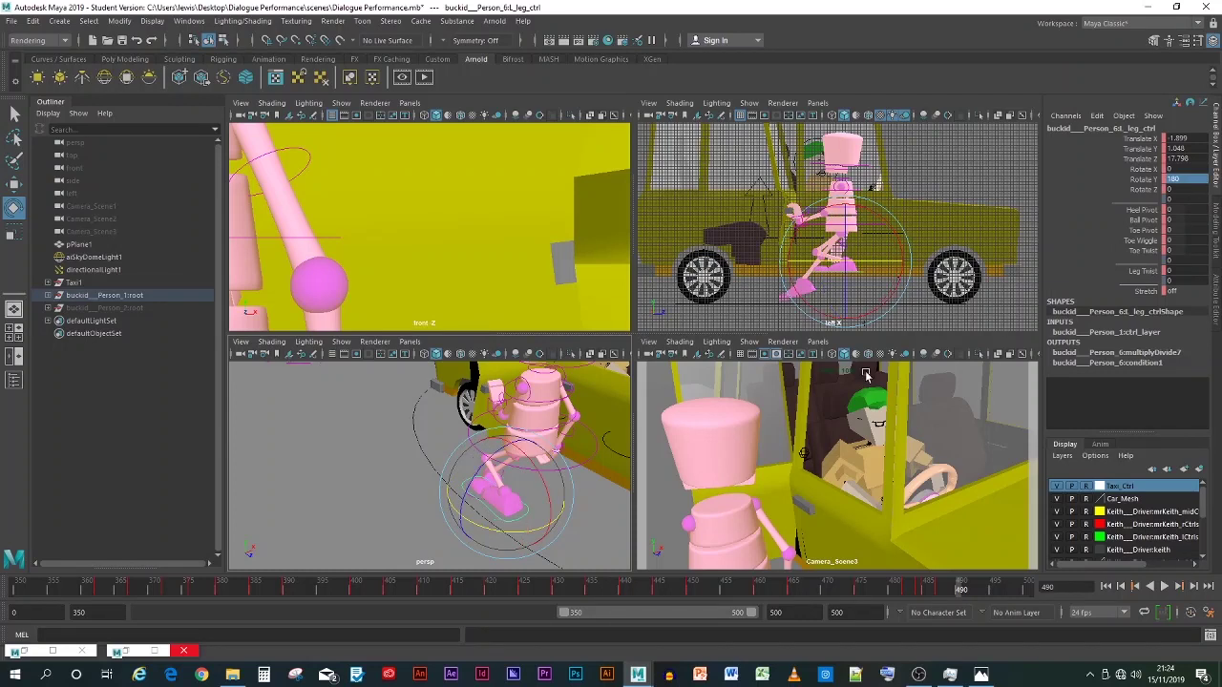
Step: Plant the left foot at frame 490 with Translate X -1.945, Y 0 and Z 17.678, and key the control
{"action": "left_click", "coordinate": [14, 185]}
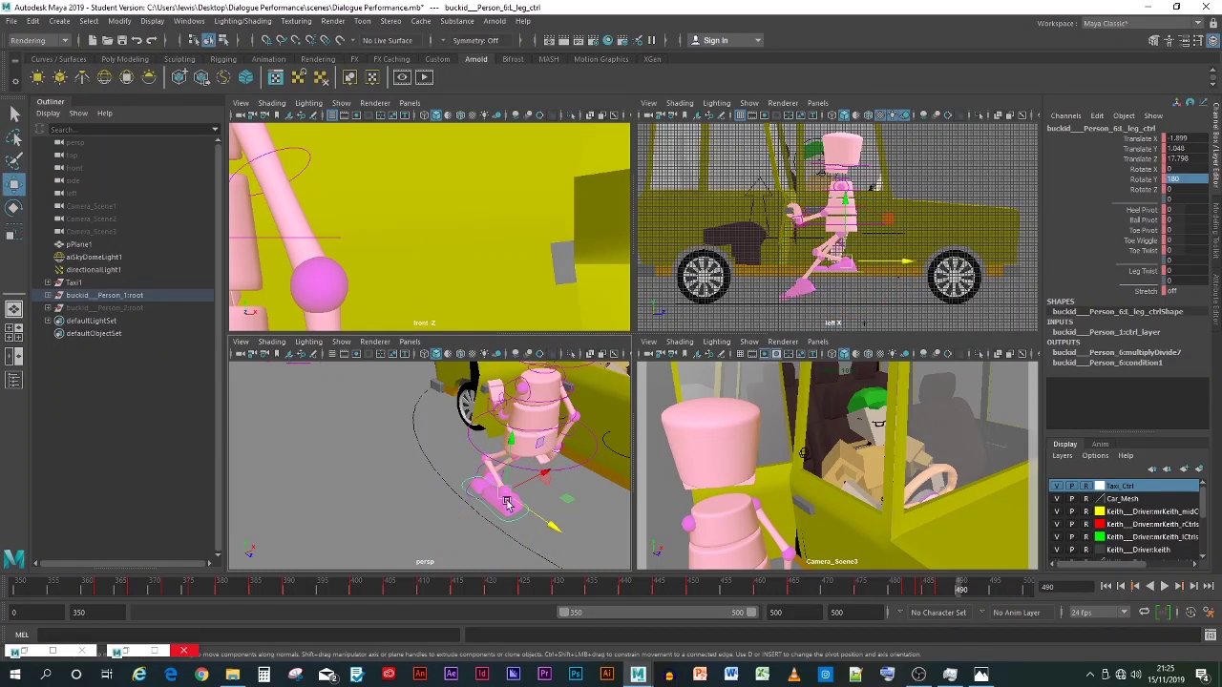
{"action": "left_click_drag", "start_coordinate": [534, 482], "coordinate": [516, 489]}
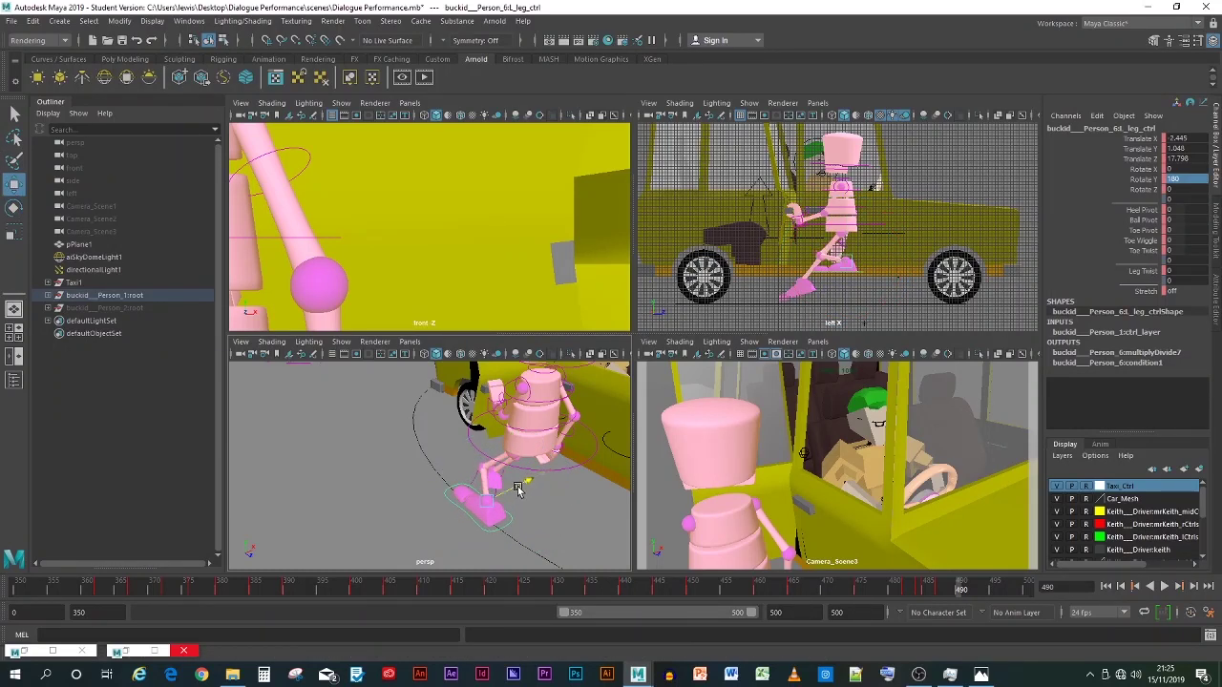
{"action": "double_click", "coordinate": [1180, 148]}
{"action": "key", "text": "Return"}
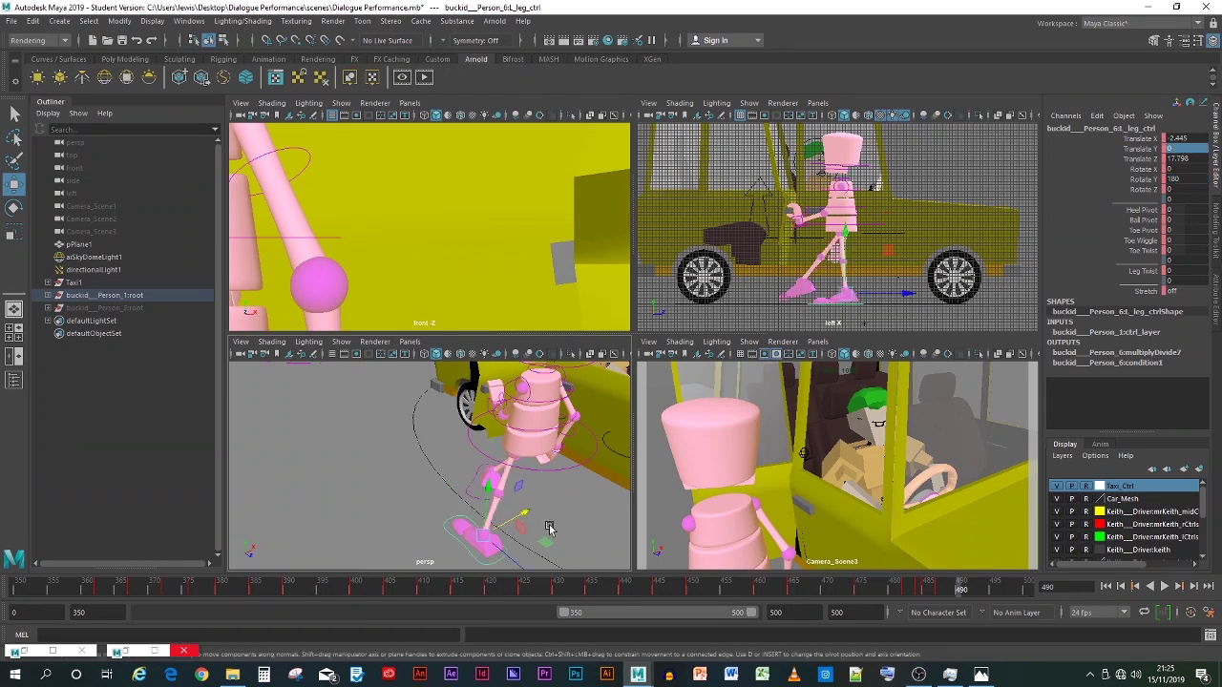
{"action": "left_click_drag", "start_coordinate": [511, 523], "coordinate": [520, 547]}
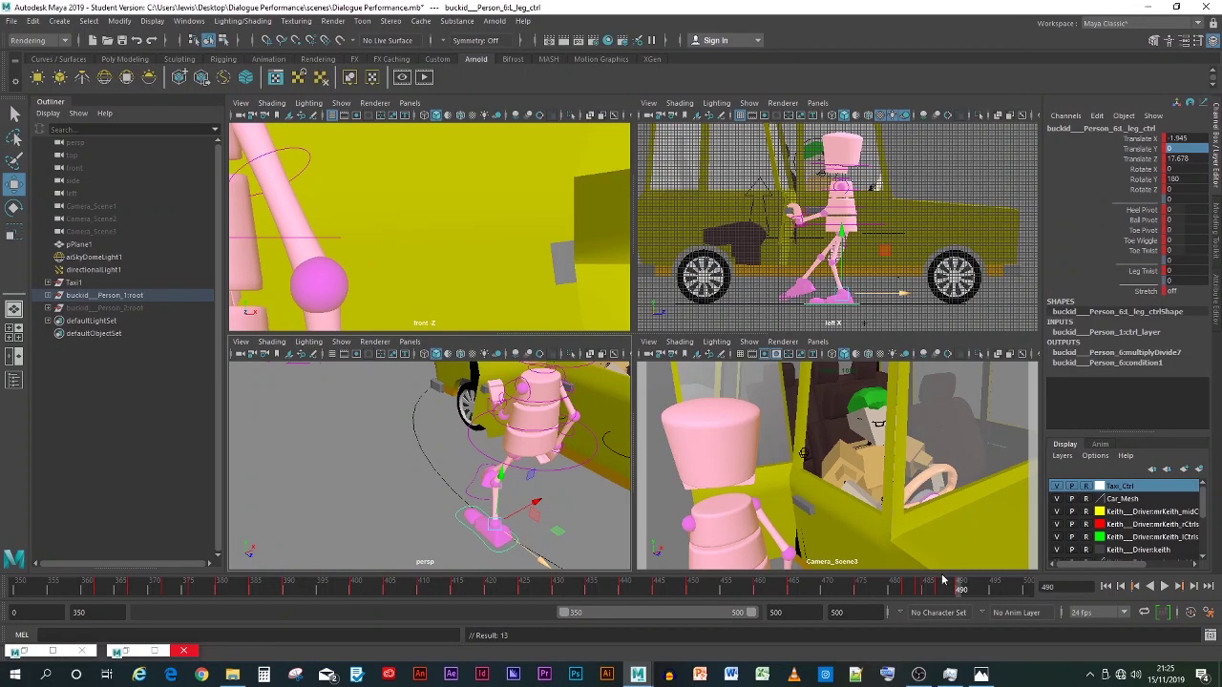
Step: Move the right leg control at frame 482 to Translate Z 16.742, rotate it to Rotate Y 134.856 and key it
{"action": "left_click_drag", "start_coordinate": [964, 590], "coordinate": [907, 594]}
{"action": "left_click", "coordinate": [486, 495]}
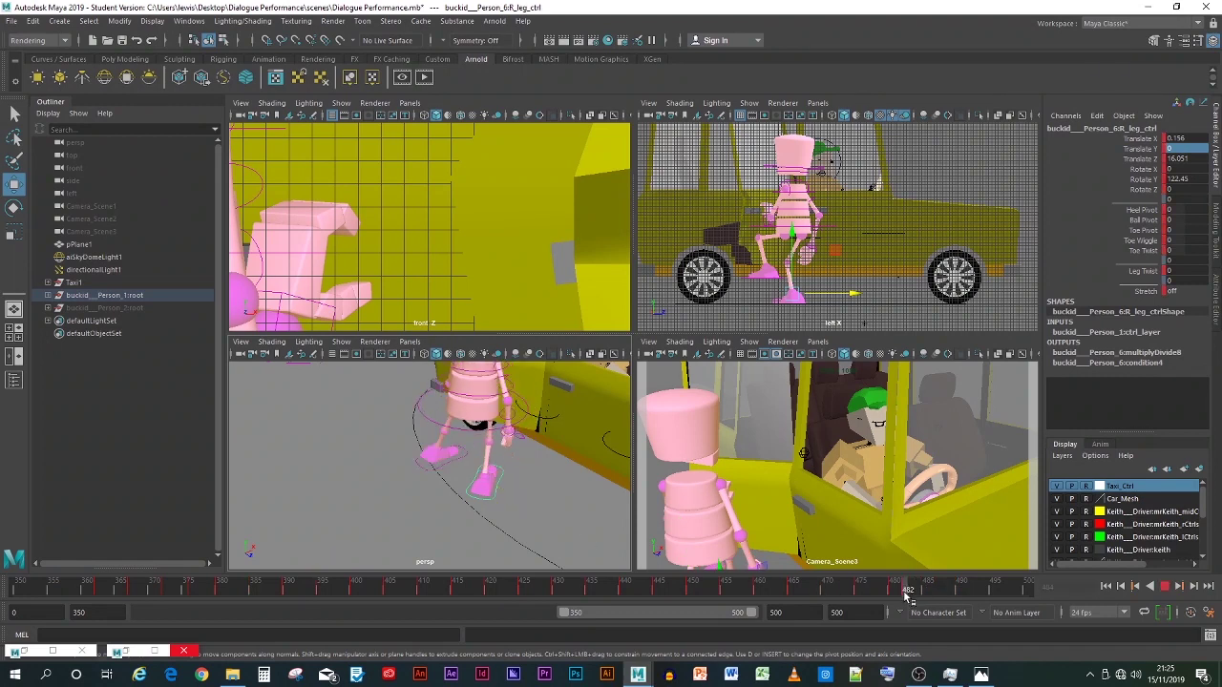
{"action": "mouse_move", "coordinate": [907, 594]}
{"action": "left_mouse_down"}
{"action": "mouse_move", "coordinate": [922, 596]}
{"action": "mouse_move", "coordinate": [910, 596]}
{"action": "left_mouse_up"}
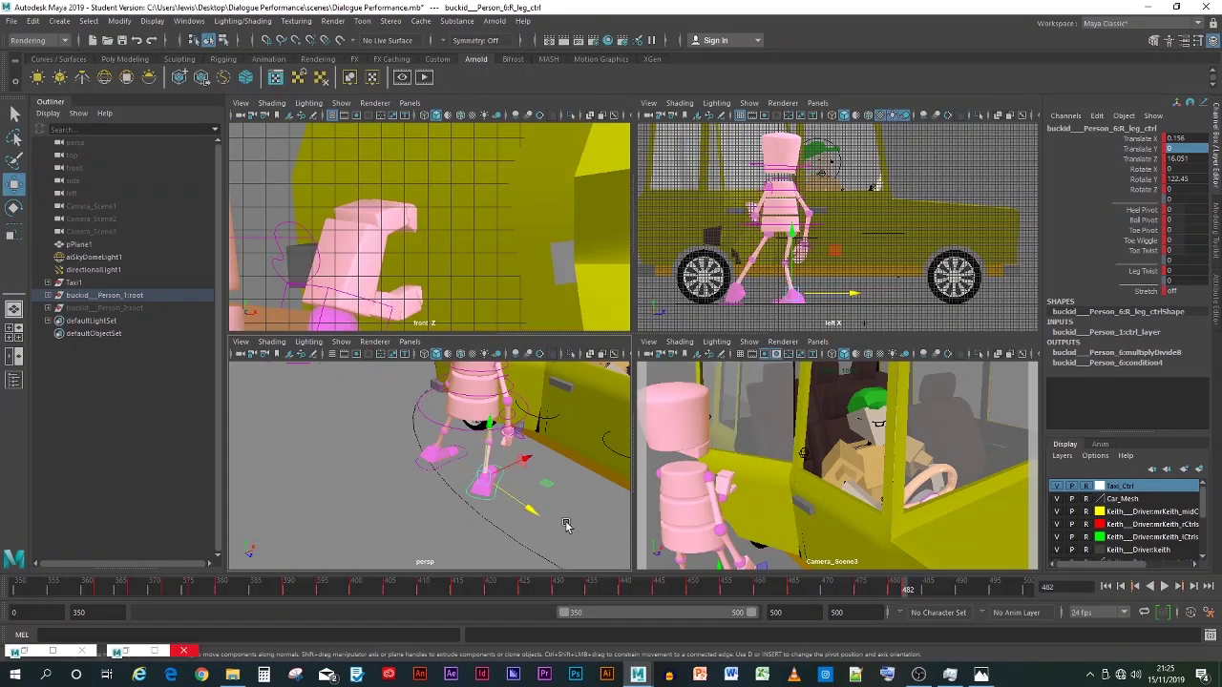
{"action": "mouse_move", "coordinate": [527, 509]}
{"action": "left_mouse_down"}
{"action": "mouse_move", "coordinate": [552, 516]}
{"action": "mouse_move", "coordinate": [528, 530]}
{"action": "left_mouse_up"}
{"action": "left_click", "coordinate": [14, 207]}
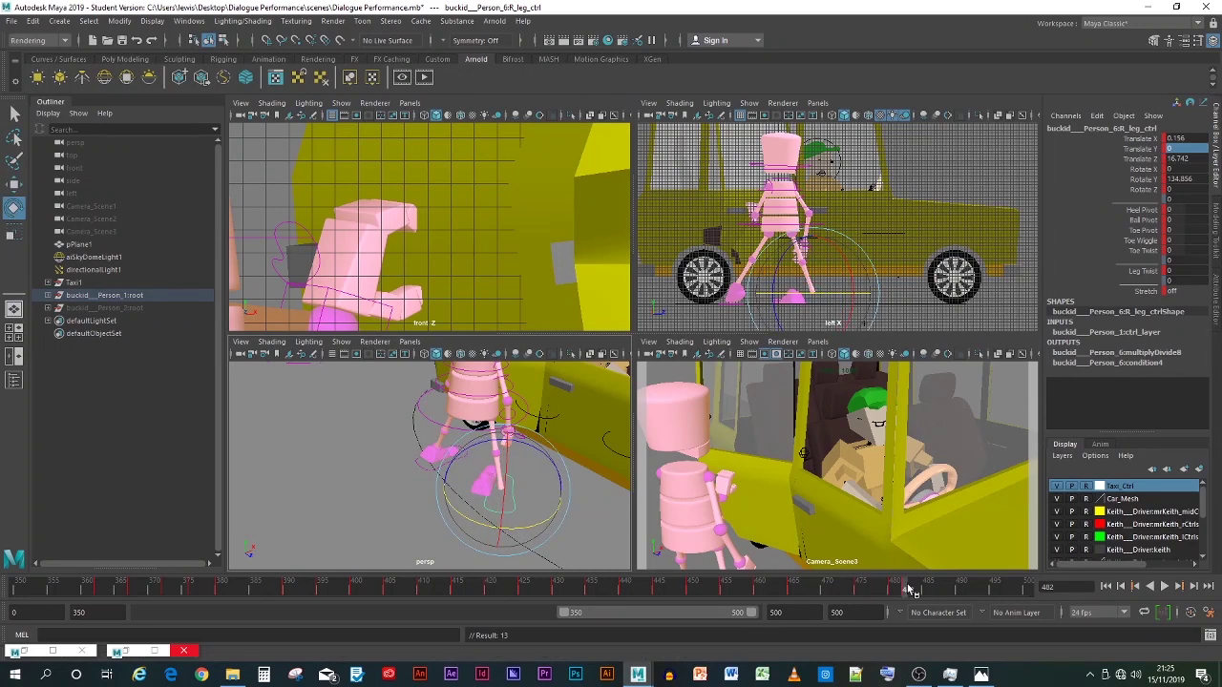
Step: Scrub the revised leg motion back to frame 458 and play the animation from there
{"action": "key", "text": "alt+v"}
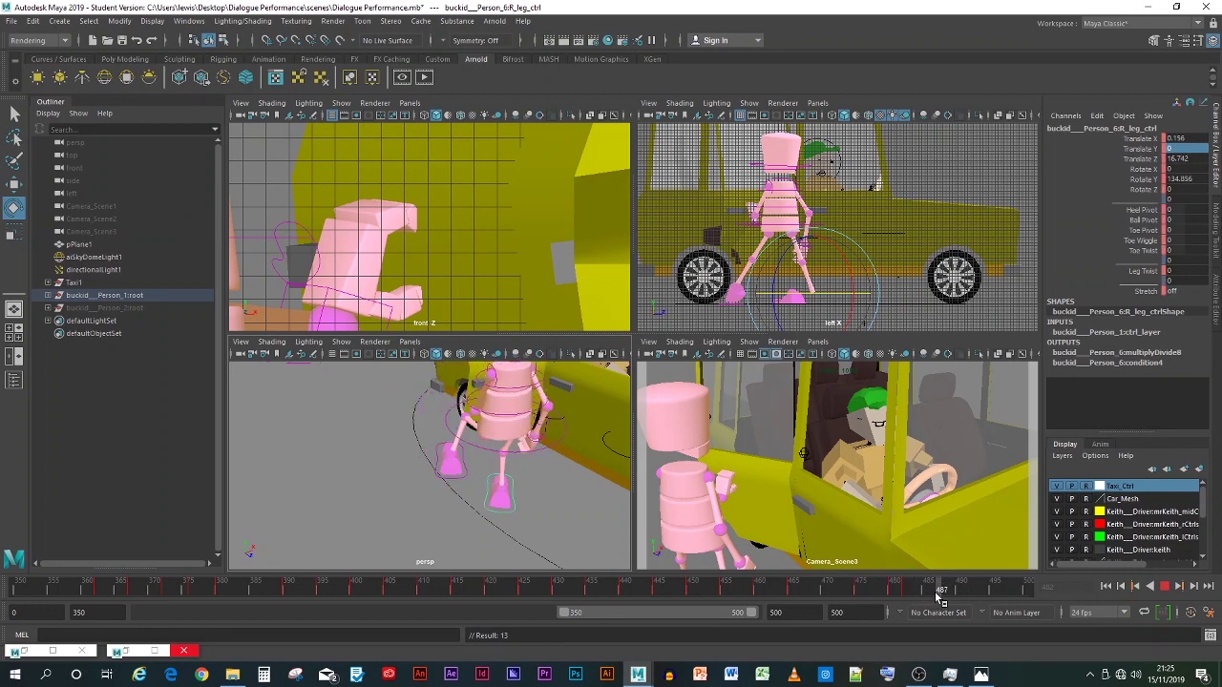
{"action": "left_click_drag", "start_coordinate": [940, 597], "coordinate": [744, 598]}
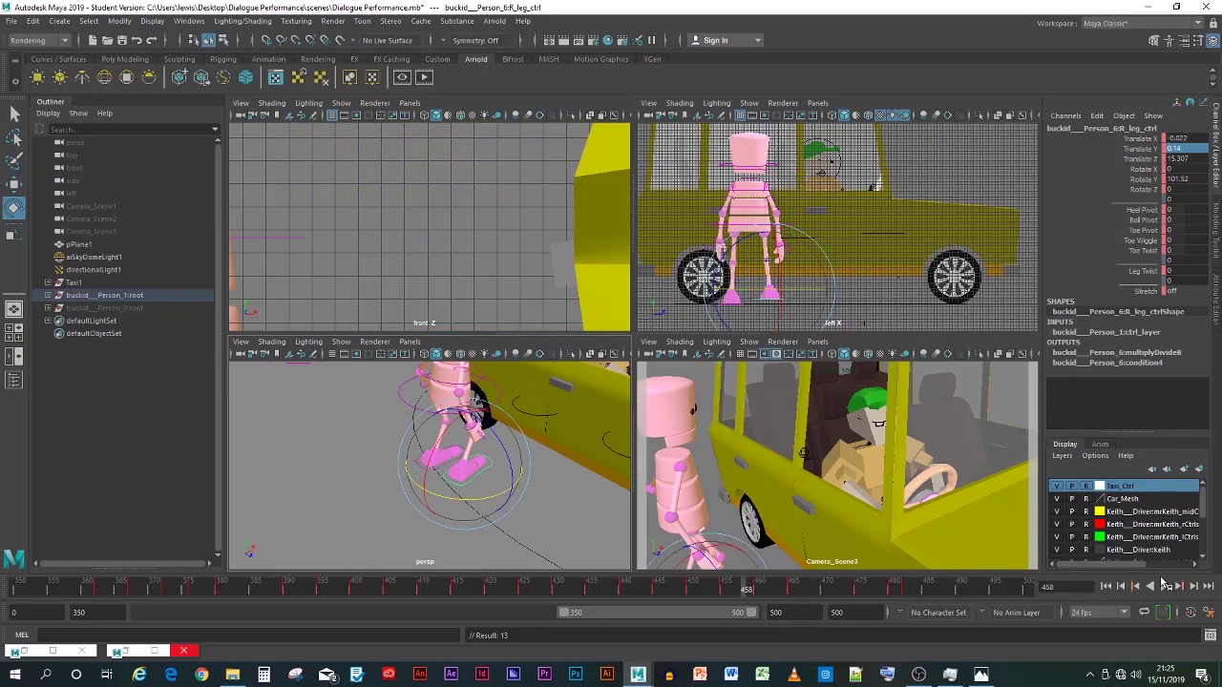
{"action": "left_click", "coordinate": [1165, 587]}
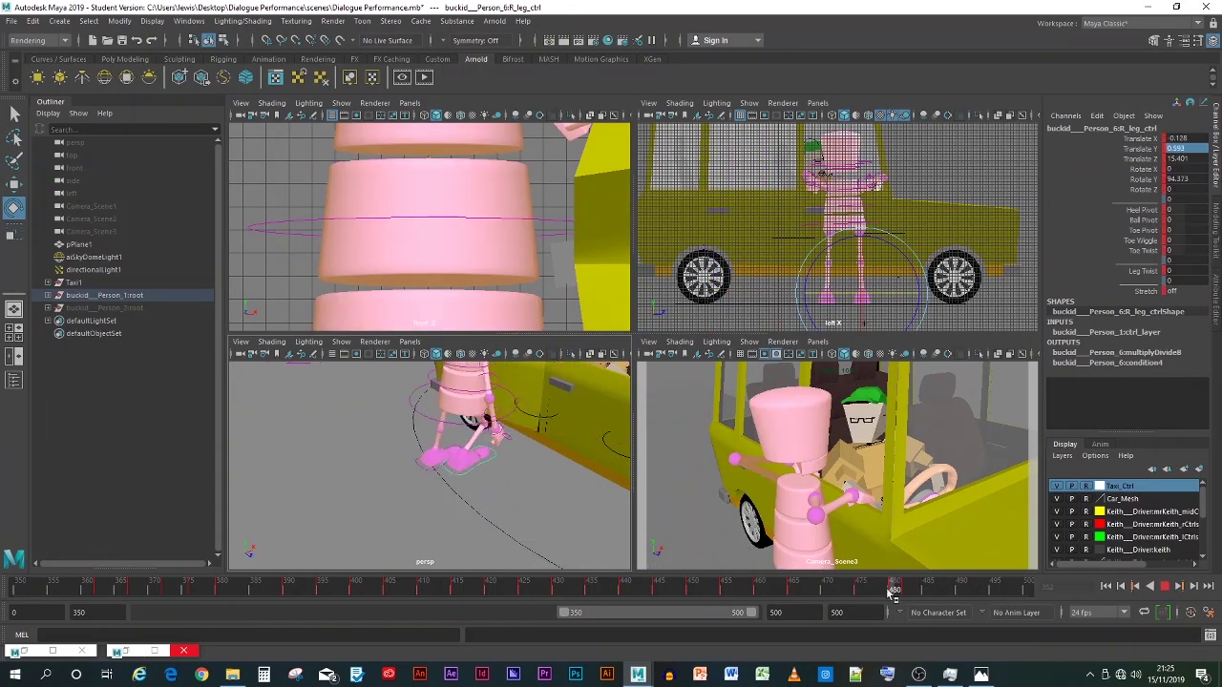
Step: Play back the shot and scrub around frames 480 to 489, selecting the pink character's left leg control to check its walk
{"action": "left_click", "coordinate": [1165, 587]}
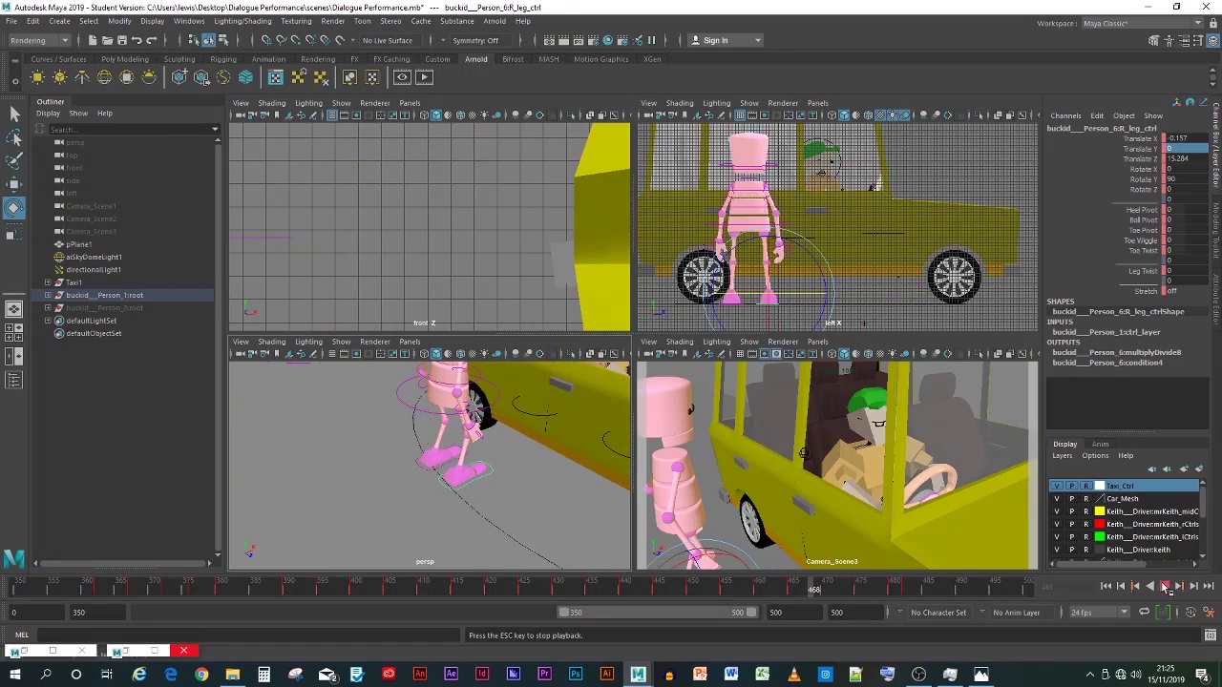
{"action": "left_click", "coordinate": [1166, 587]}
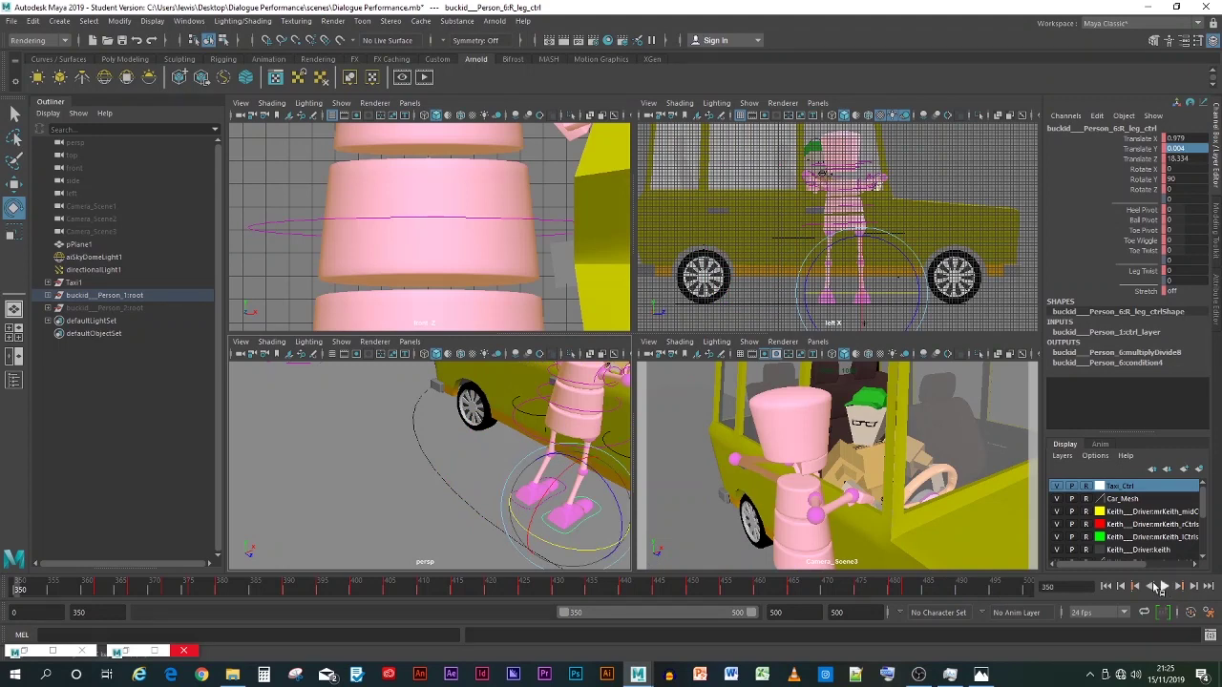
{"action": "left_click_drag", "start_coordinate": [974, 594], "coordinate": [924, 611]}
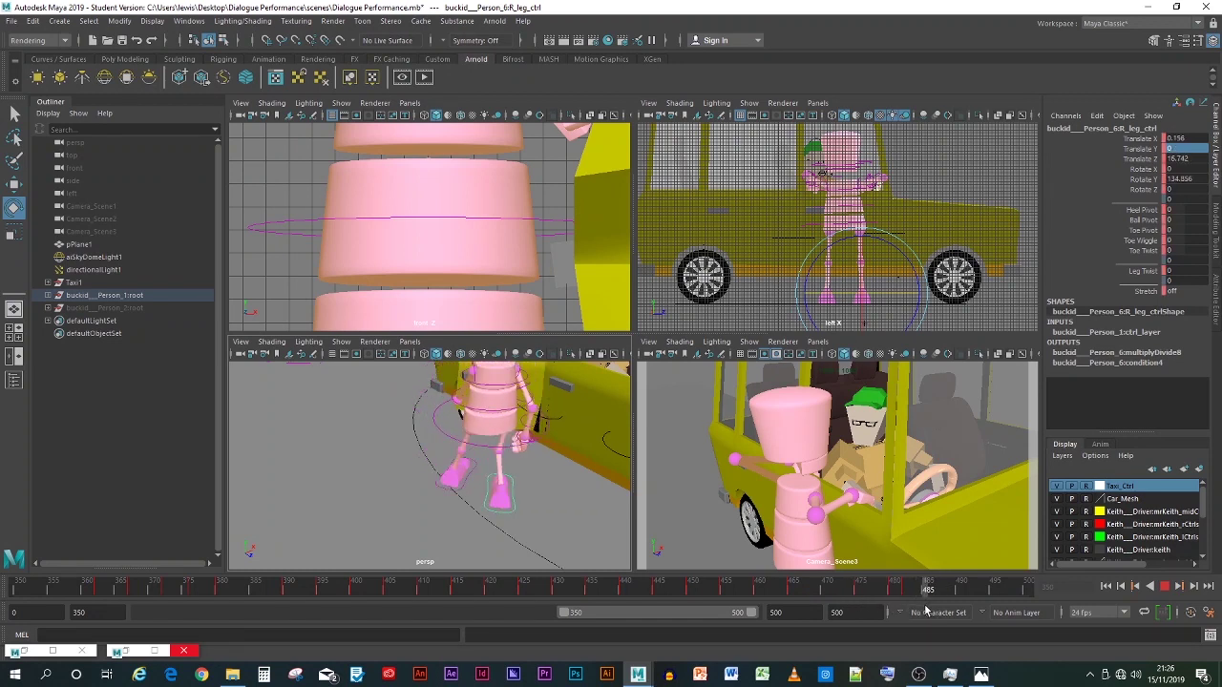
{"action": "left_click", "coordinate": [433, 491]}
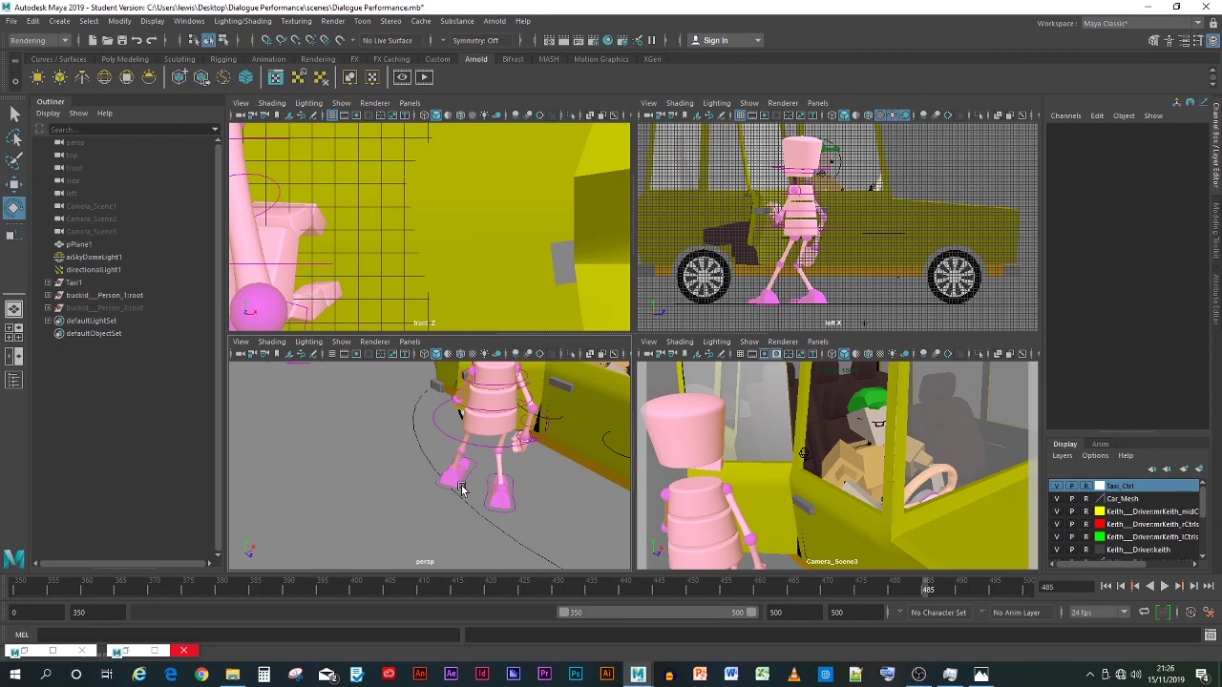
{"action": "left_click", "coordinate": [459, 489]}
{"action": "mouse_move", "coordinate": [931, 589]}
{"action": "left_mouse_down"}
{"action": "mouse_move", "coordinate": [891, 593]}
{"action": "mouse_move", "coordinate": [982, 592]}
{"action": "mouse_move", "coordinate": [886, 591]}
{"action": "mouse_move", "coordinate": [993, 588]}
{"action": "mouse_move", "coordinate": [886, 590]}
{"action": "mouse_move", "coordinate": [962, 591]}
{"action": "mouse_move", "coordinate": [951, 594]}
{"action": "left_mouse_up"}
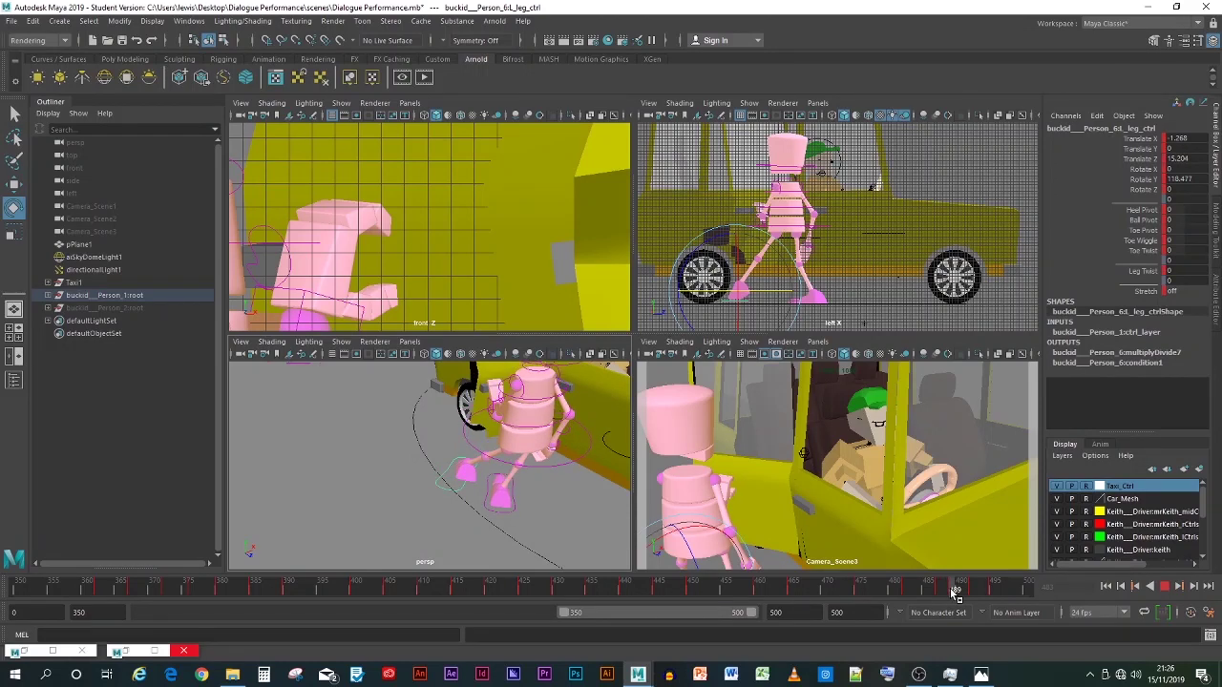
Step: Move the pink character's pelvis control back to Translate Z 17.014 at frame 489 and key it
{"action": "left_click", "coordinate": [956, 589]}
{"action": "left_click", "coordinate": [559, 462]}
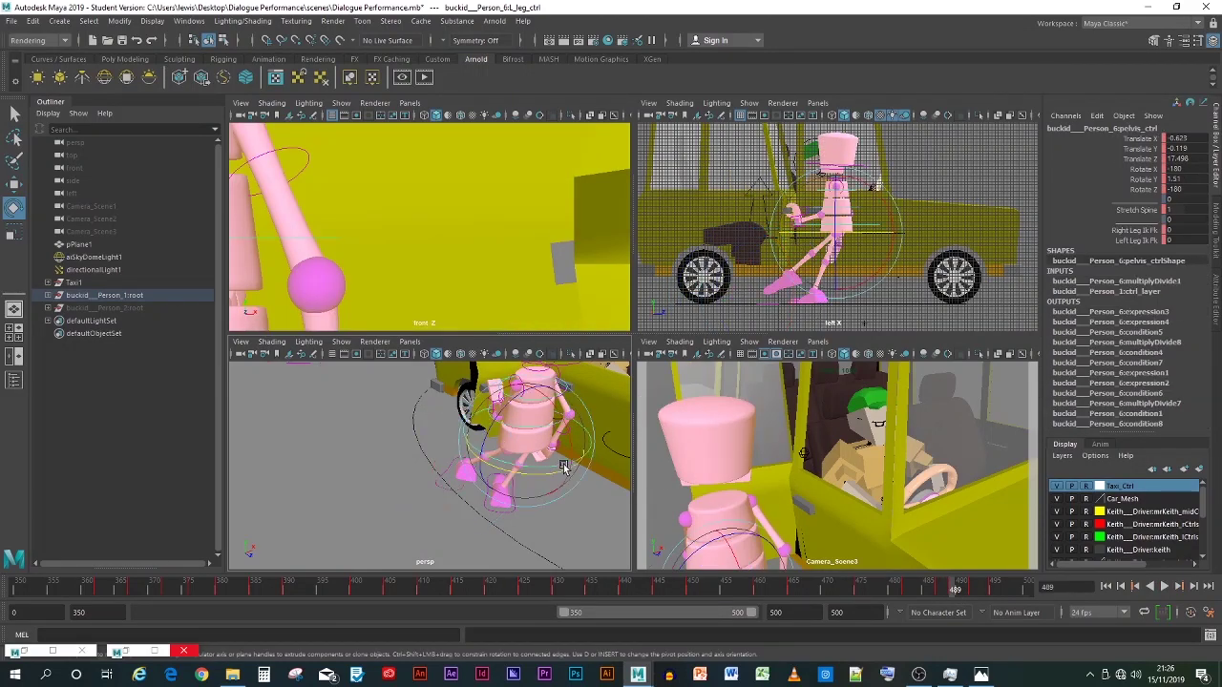
{"action": "left_click", "coordinate": [12, 185]}
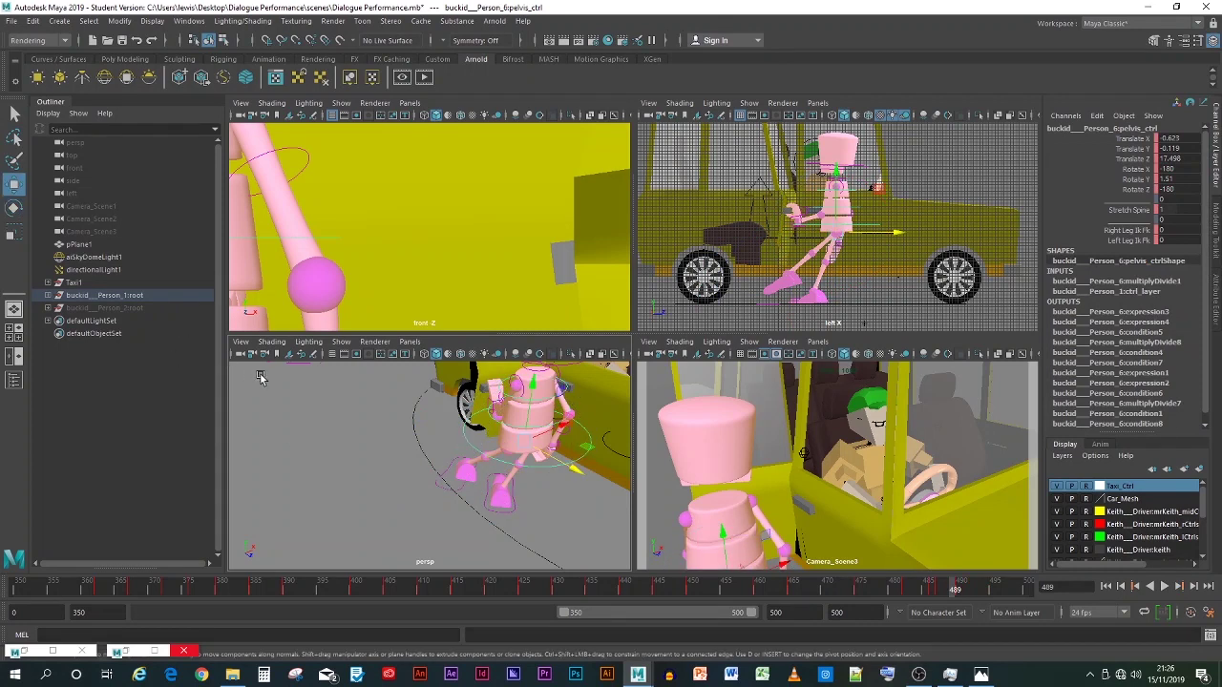
{"action": "left_click_drag", "start_coordinate": [589, 477], "coordinate": [559, 463]}
{"action": "key", "text": "s"}
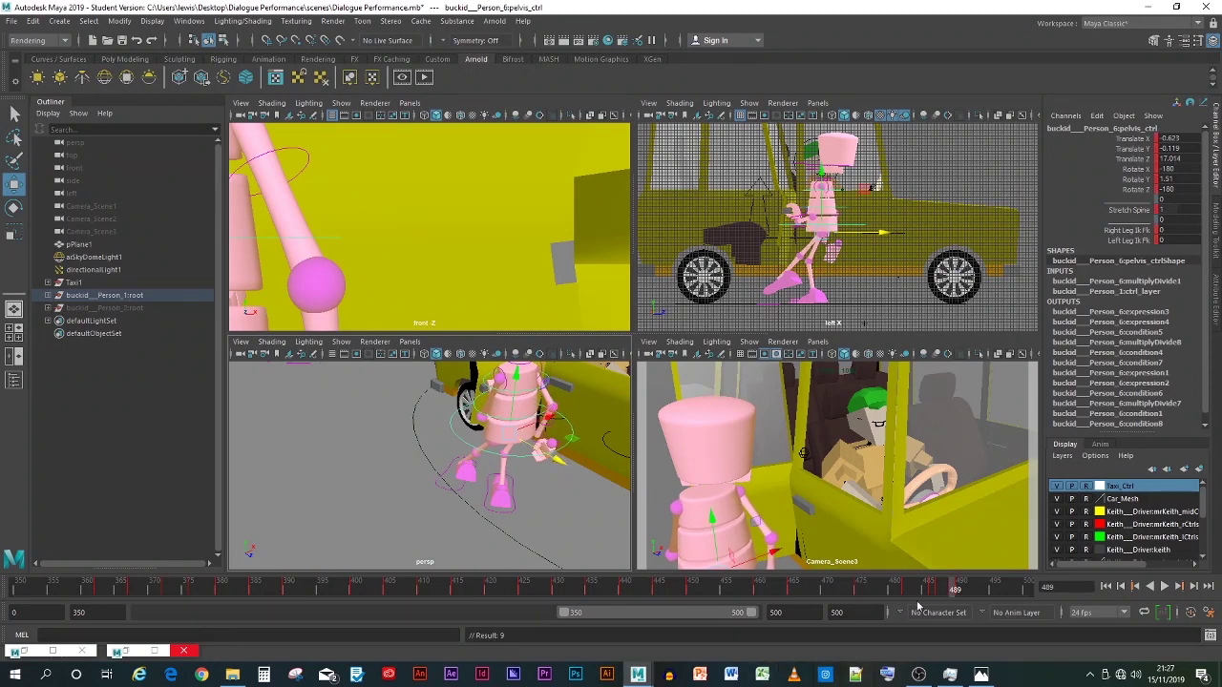
Step: Cut the pelvis control's key at frame 490 and review the motion from frame 482 to 489
{"action": "key", "text": "alt+v"}
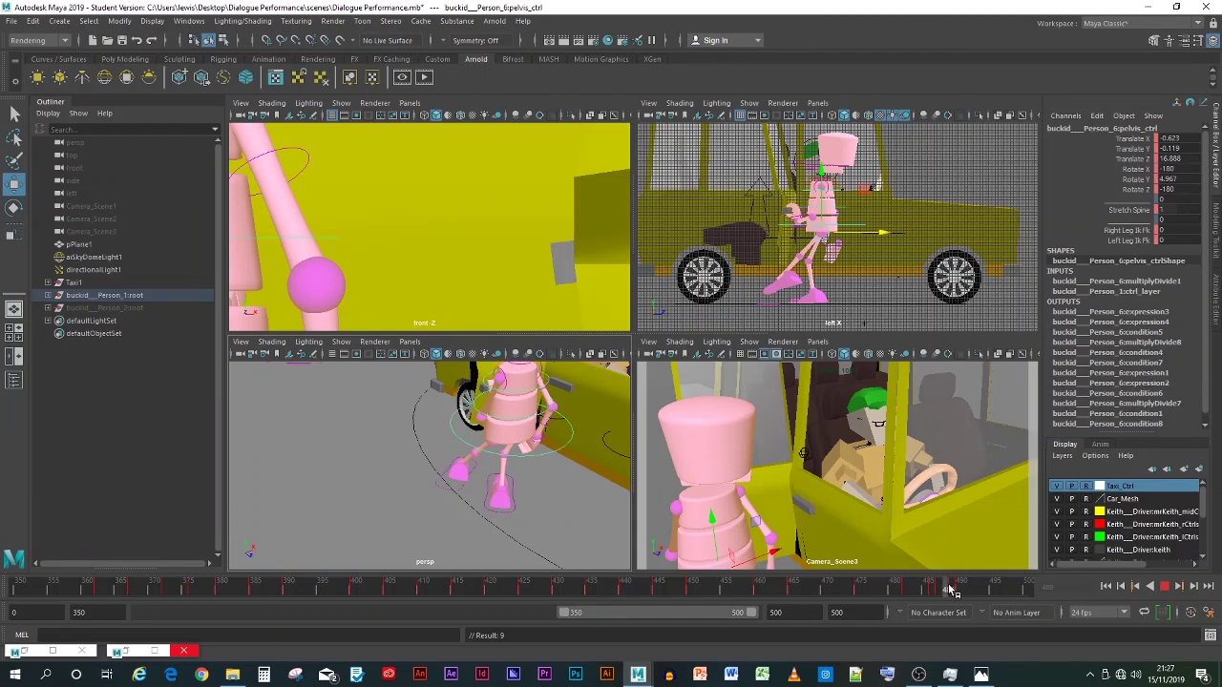
{"action": "right_click", "coordinate": [958, 589]}
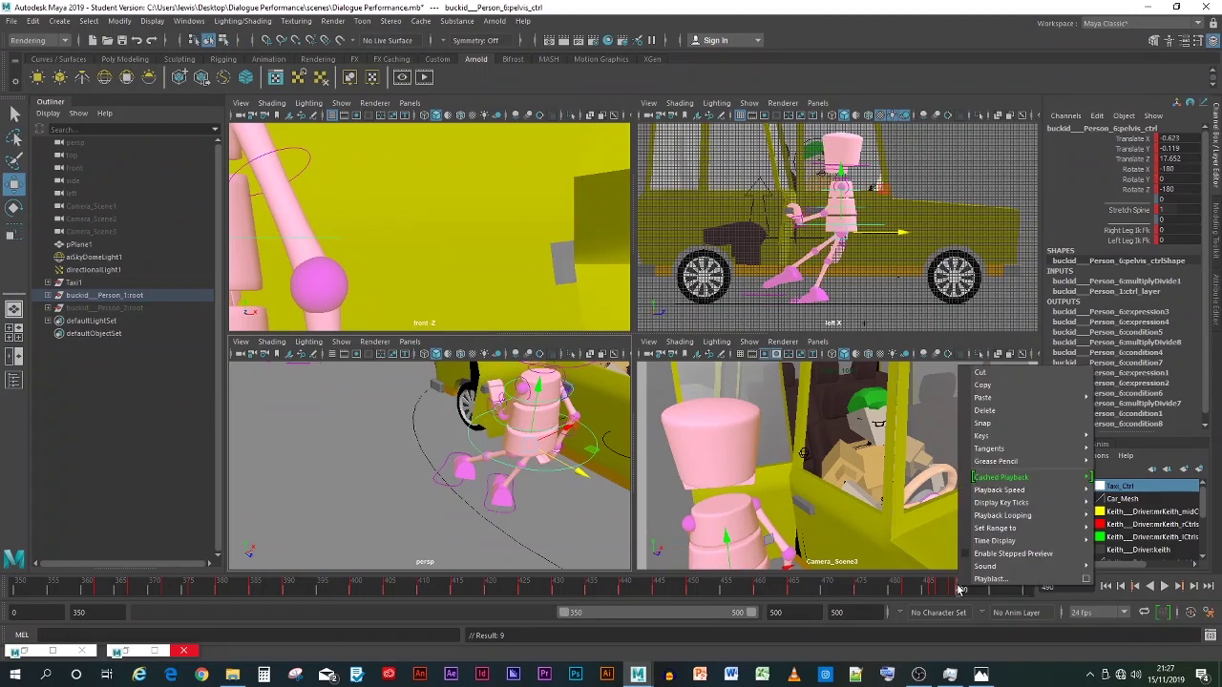
{"action": "left_click", "coordinate": [982, 372]}
{"action": "left_click", "coordinate": [901, 592]}
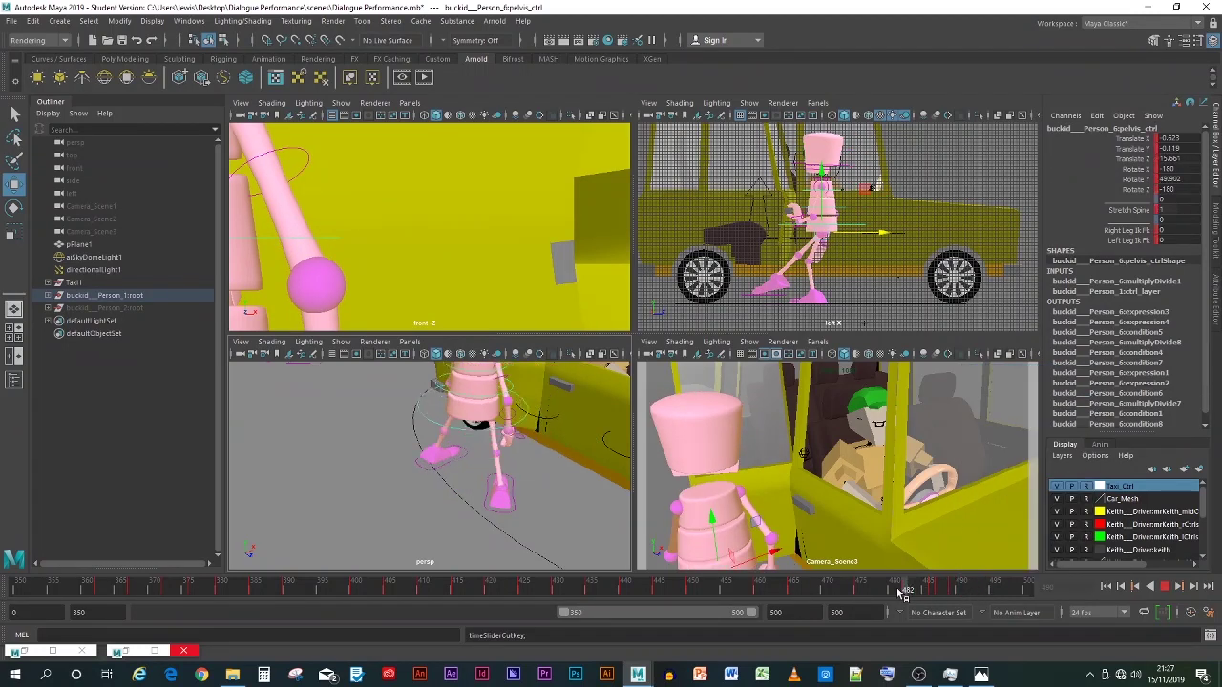
{"action": "left_click_drag", "start_coordinate": [901, 591], "coordinate": [956, 591]}
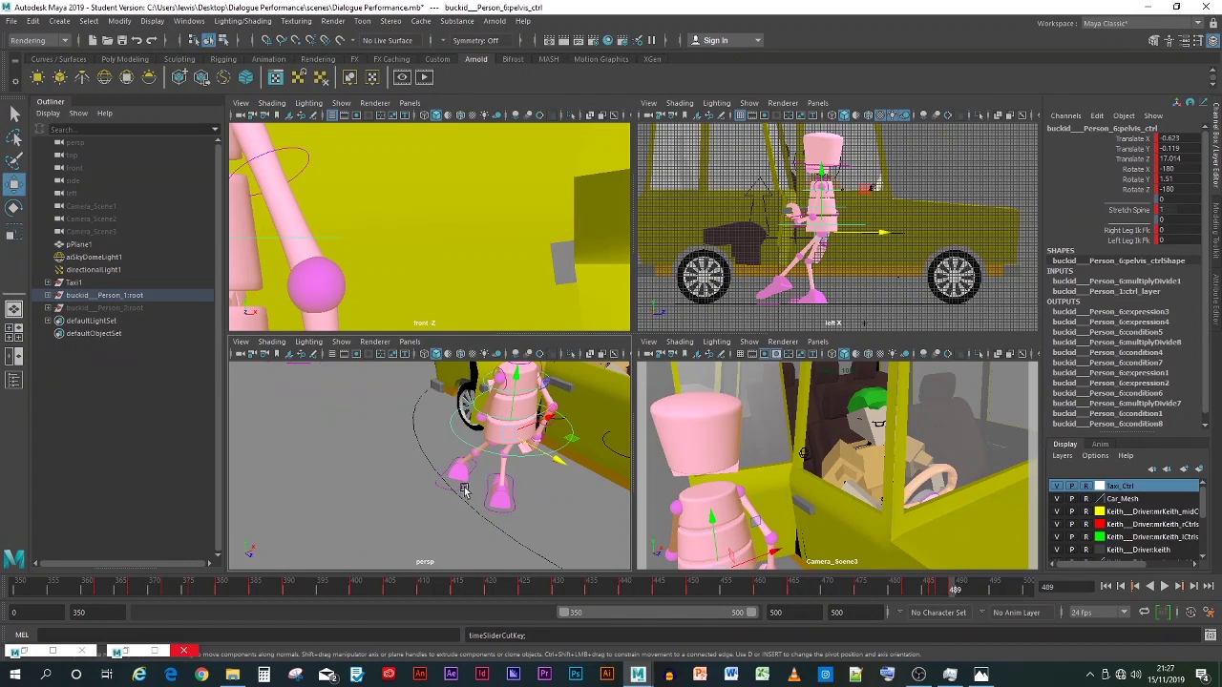
Step: Move the left leg control to Translate Z 15.72 at frame 489 and key it
{"action": "left_click", "coordinate": [670, 550]}
{"action": "left_click_drag", "start_coordinate": [974, 593], "coordinate": [967, 589]}
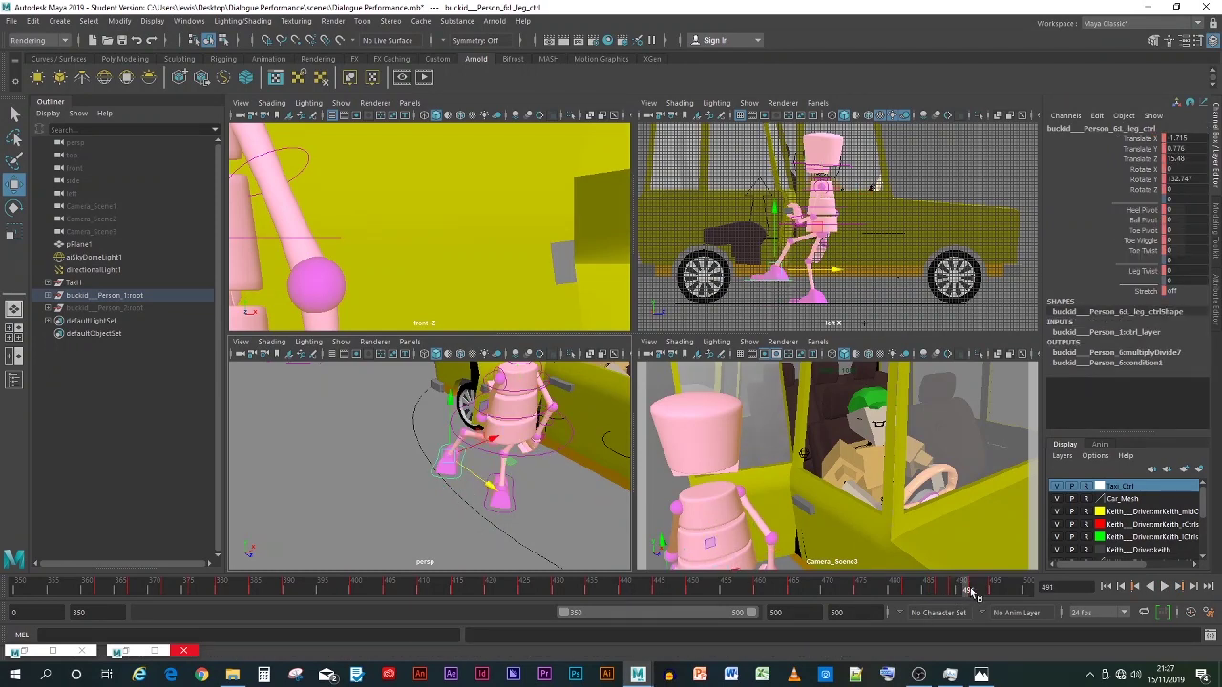
{"action": "mouse_move", "coordinate": [971, 594]}
{"action": "left_mouse_down"}
{"action": "mouse_move", "coordinate": [900, 589]}
{"action": "mouse_move", "coordinate": [953, 592]}
{"action": "left_mouse_up"}
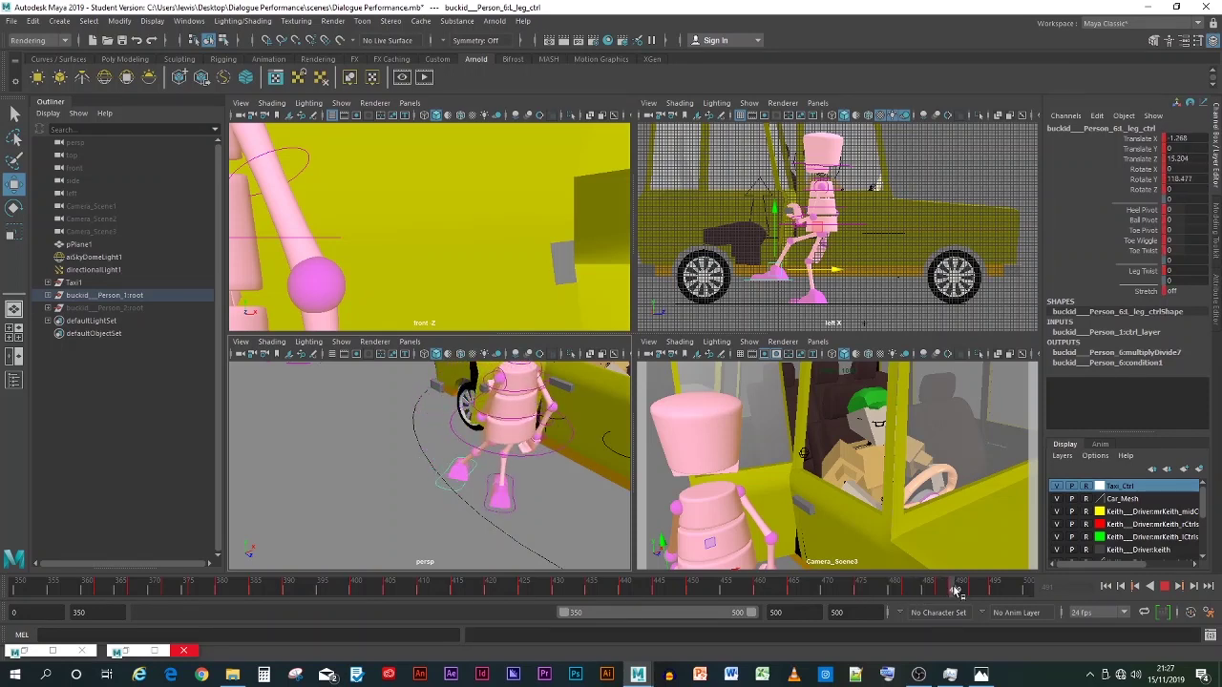
{"action": "left_click", "coordinate": [955, 592]}
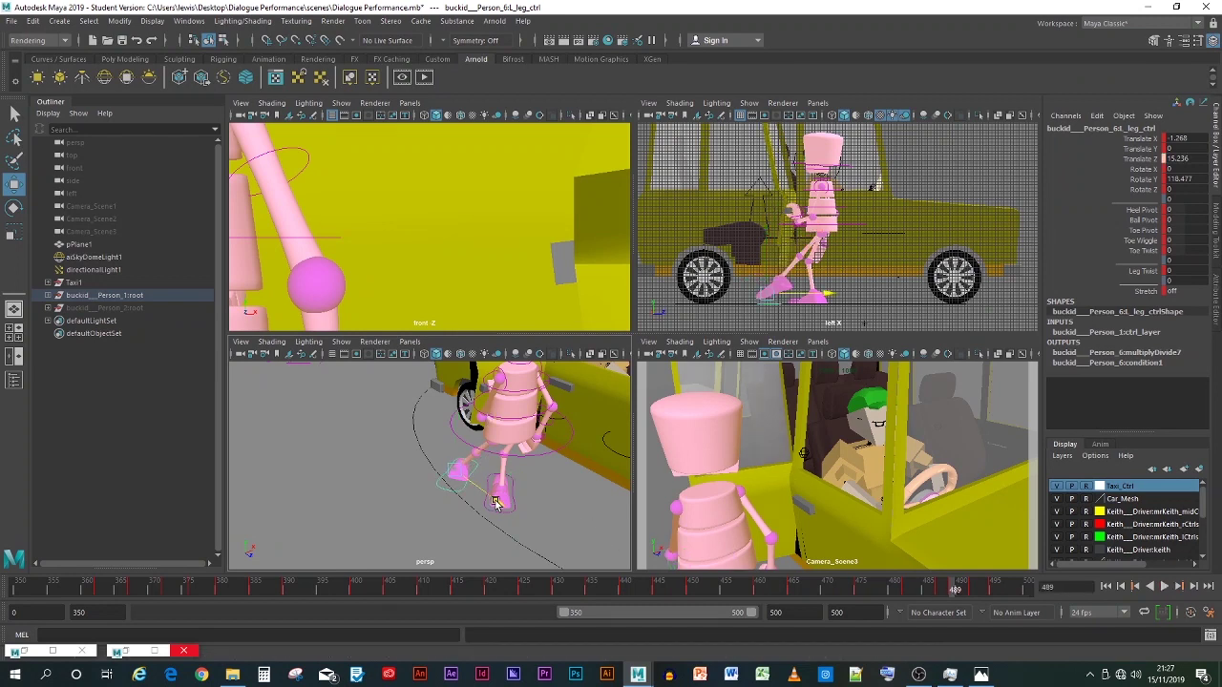
{"action": "left_click_drag", "start_coordinate": [497, 502], "coordinate": [508, 513]}
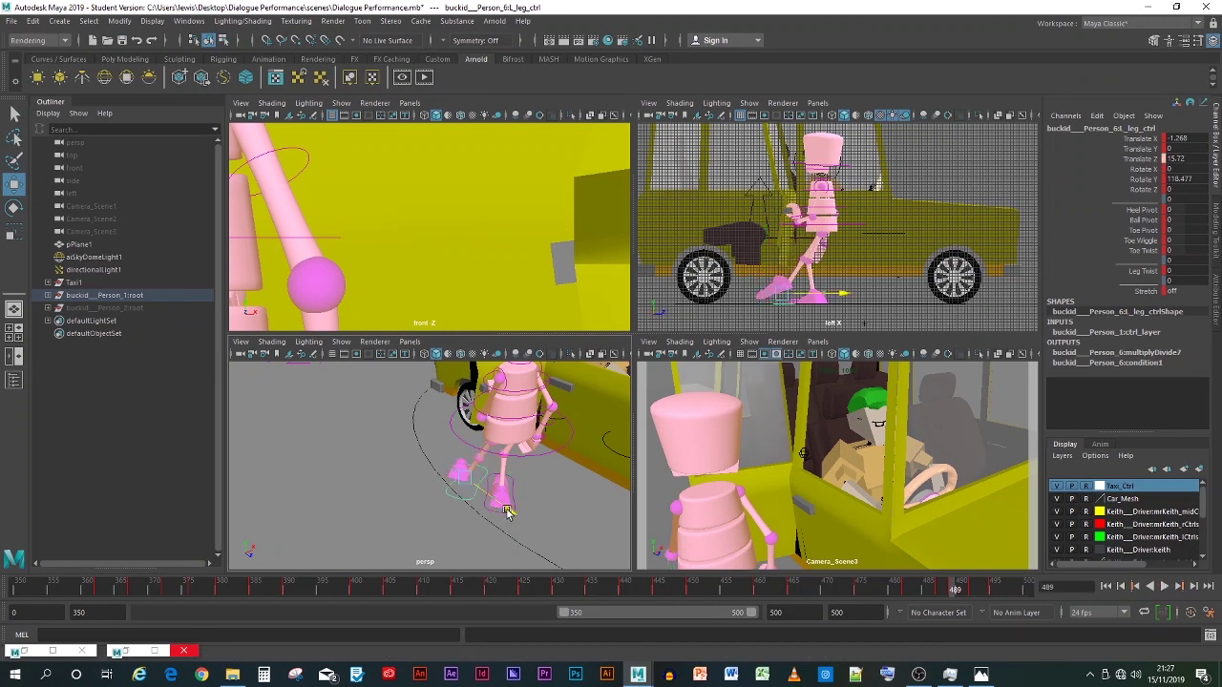
{"action": "key", "text": "s"}
Step: Cut the left leg control's keys from frame 492 to 495 and shift its frame 489 key to frame 492
{"action": "mouse_move", "coordinate": [955, 592]}
{"action": "left_mouse_down"}
{"action": "mouse_move", "coordinate": [919, 592]}
{"action": "mouse_move", "coordinate": [993, 592]}
{"action": "left_mouse_up"}
{"action": "right_click", "coordinate": [991, 590]}
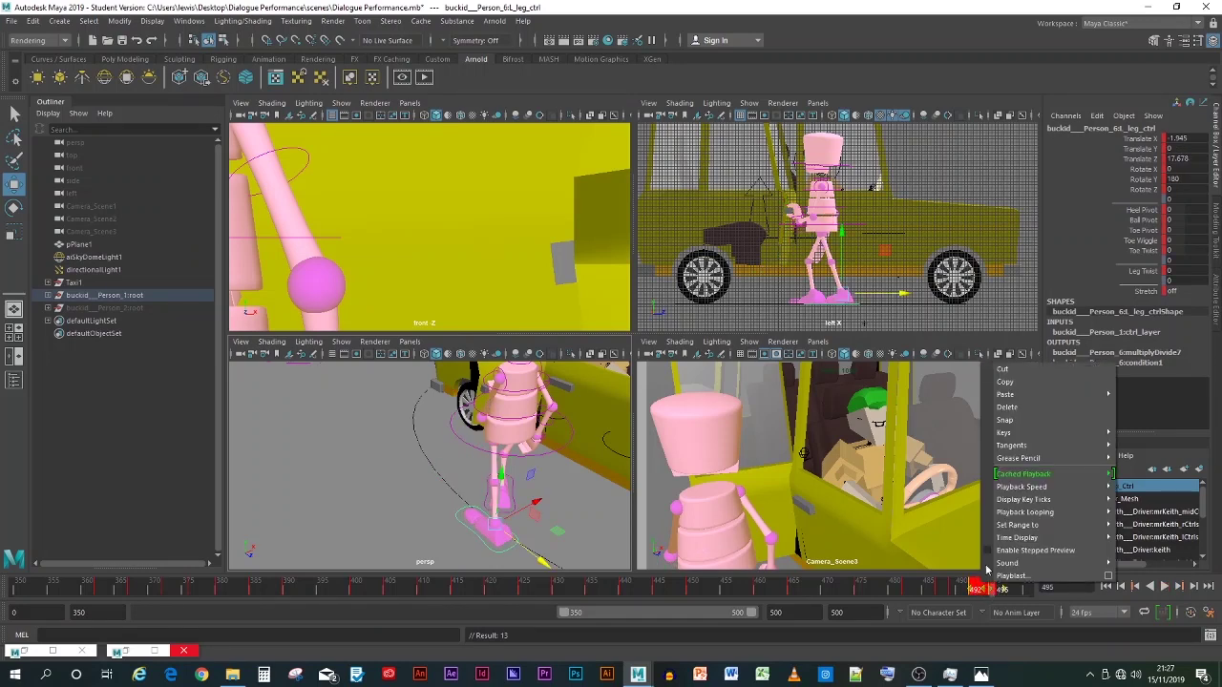
{"action": "left_click", "coordinate": [1012, 369]}
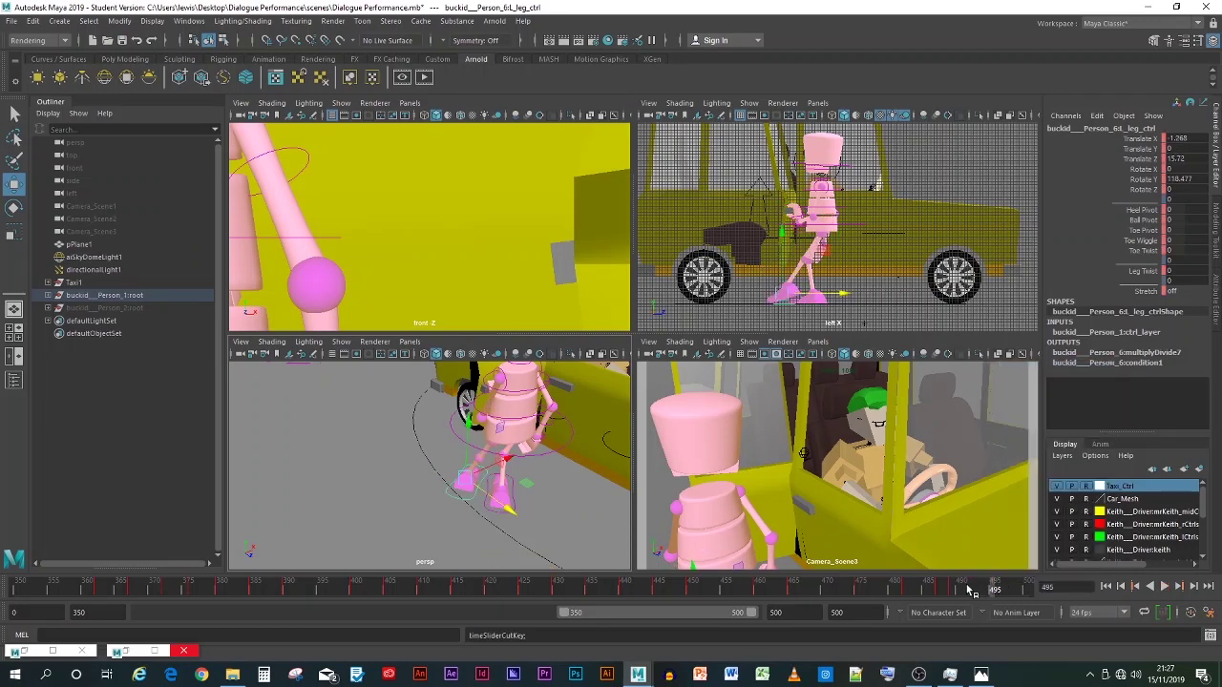
{"action": "mouse_move", "coordinate": [969, 592]}
{"action": "left_mouse_down"}
{"action": "mouse_move", "coordinate": [906, 590]}
{"action": "mouse_move", "coordinate": [959, 589]}
{"action": "left_mouse_up"}
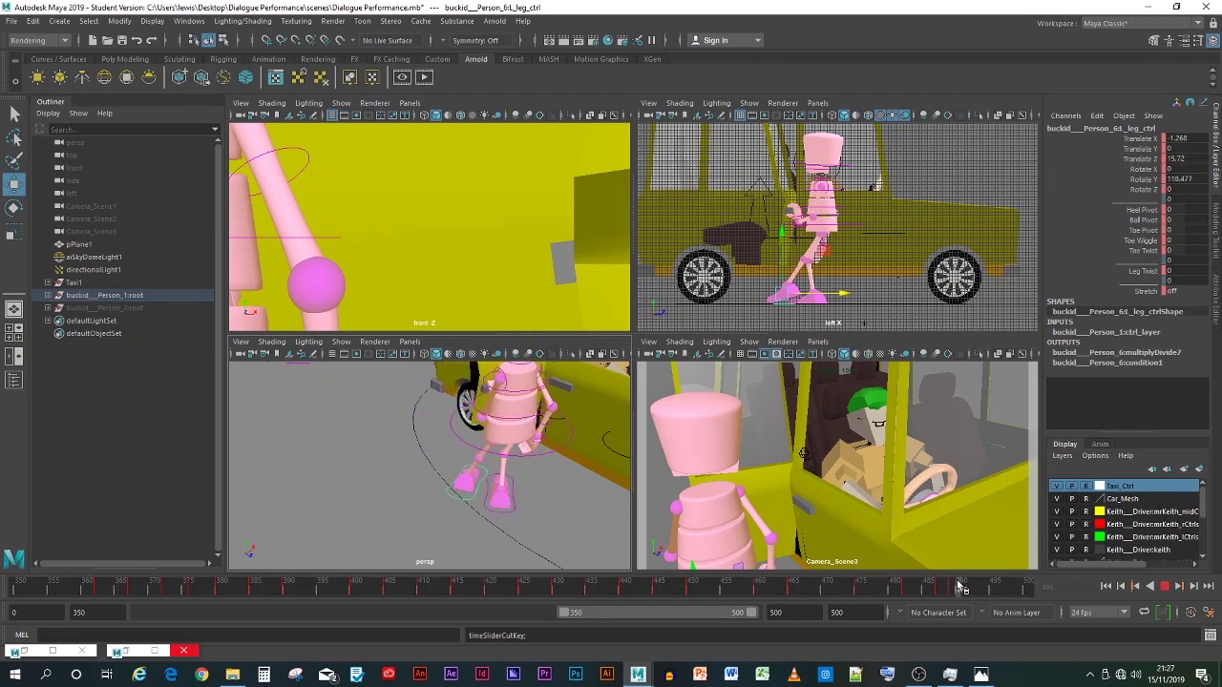
{"action": "left_click", "coordinate": [955, 590]}
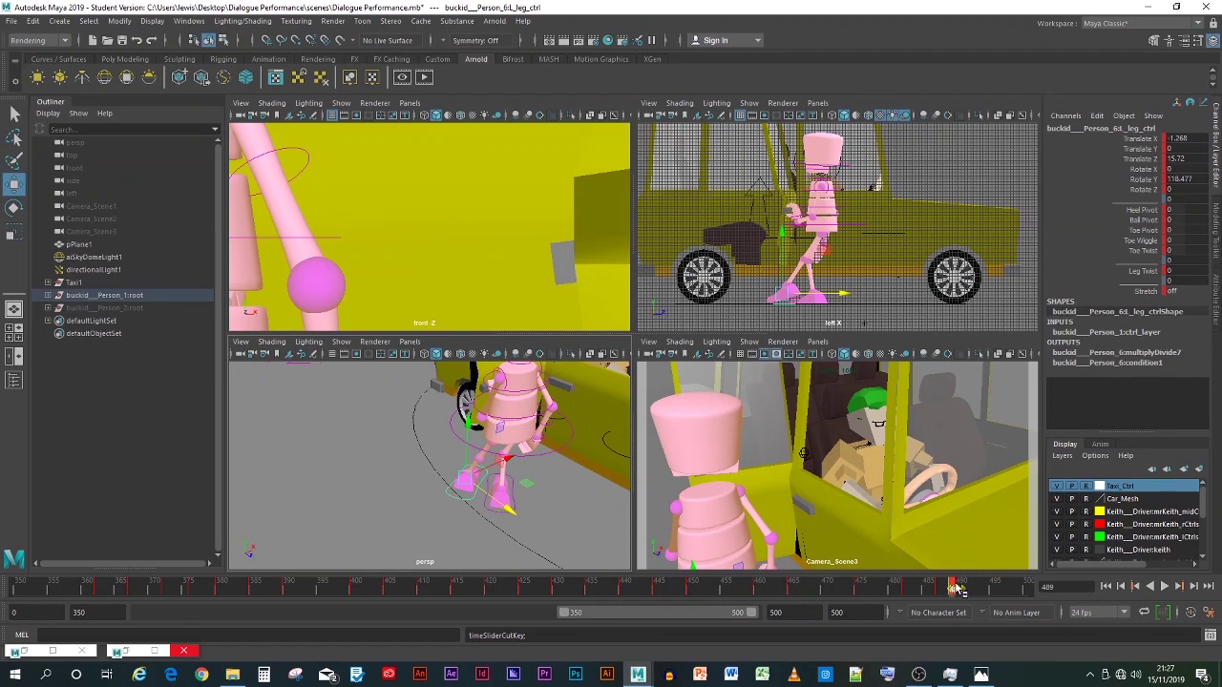
{"action": "mouse_move", "coordinate": [956, 589]}
{"action": "left_mouse_down"}
{"action": "mouse_move", "coordinate": [996, 589]}
{"action": "mouse_move", "coordinate": [976, 589]}
{"action": "left_mouse_up"}
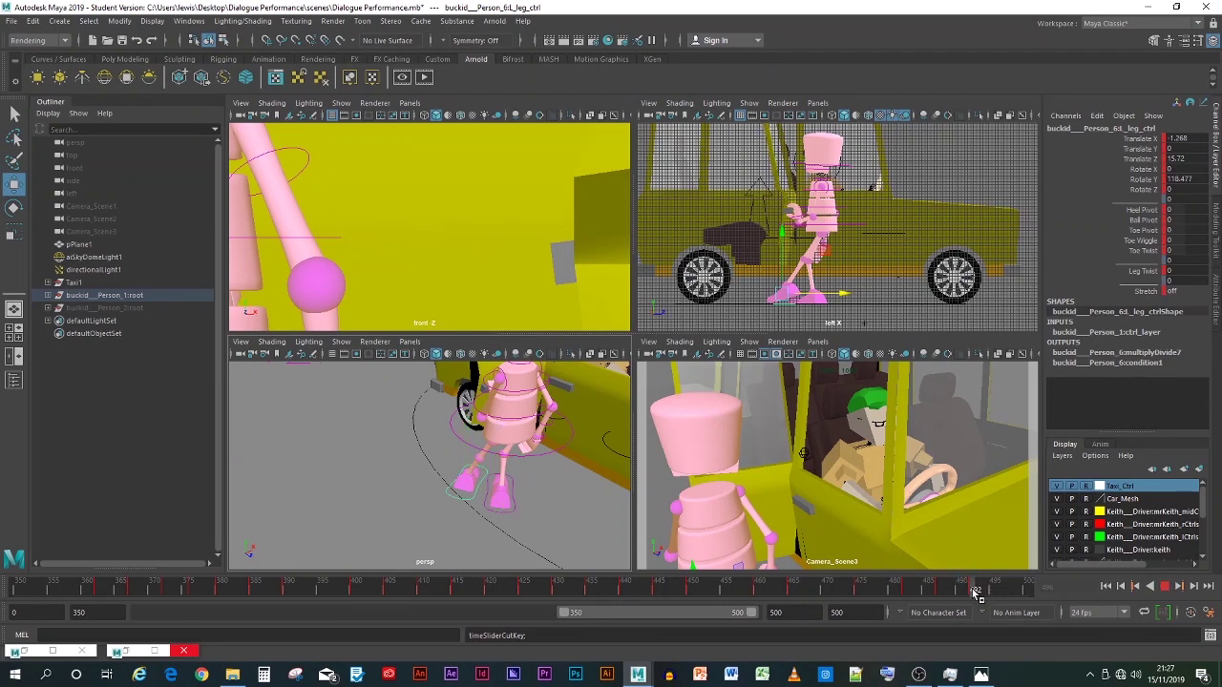
Step: Move the pelvis control back to Translate Z 16.767 at frame 492 and key it
{"action": "left_click", "coordinate": [550, 457]}
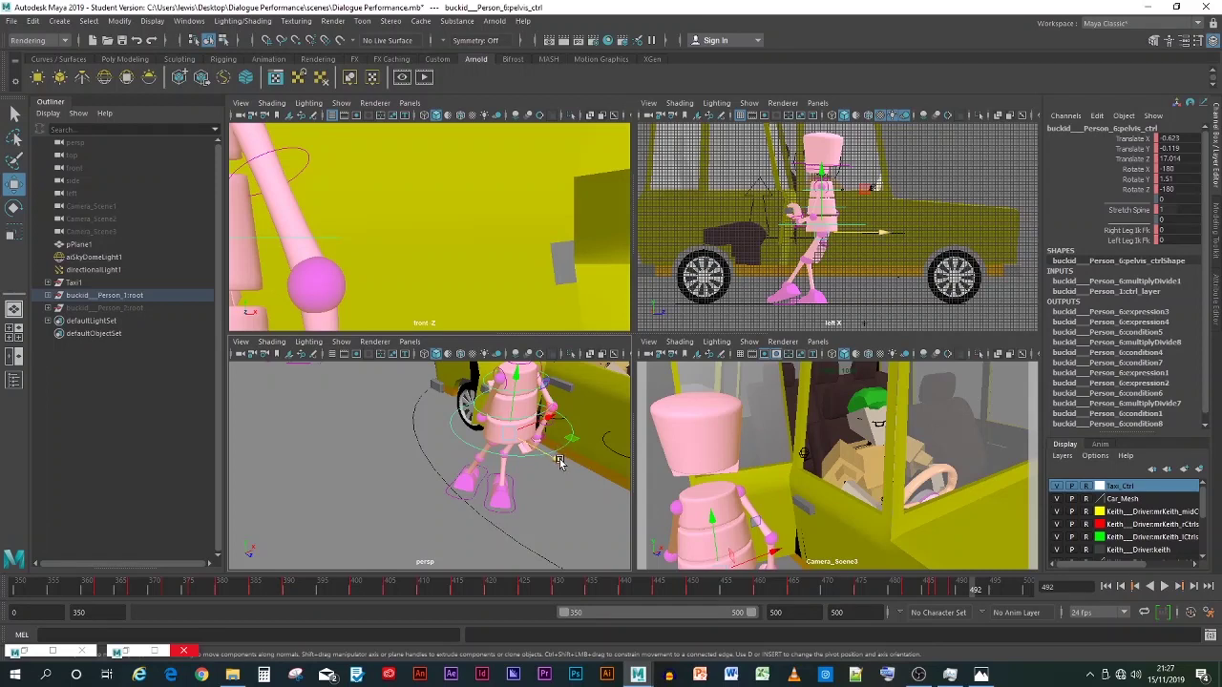
{"action": "middle_click_drag", "start_coordinate": [560, 461], "coordinate": [548, 461]}
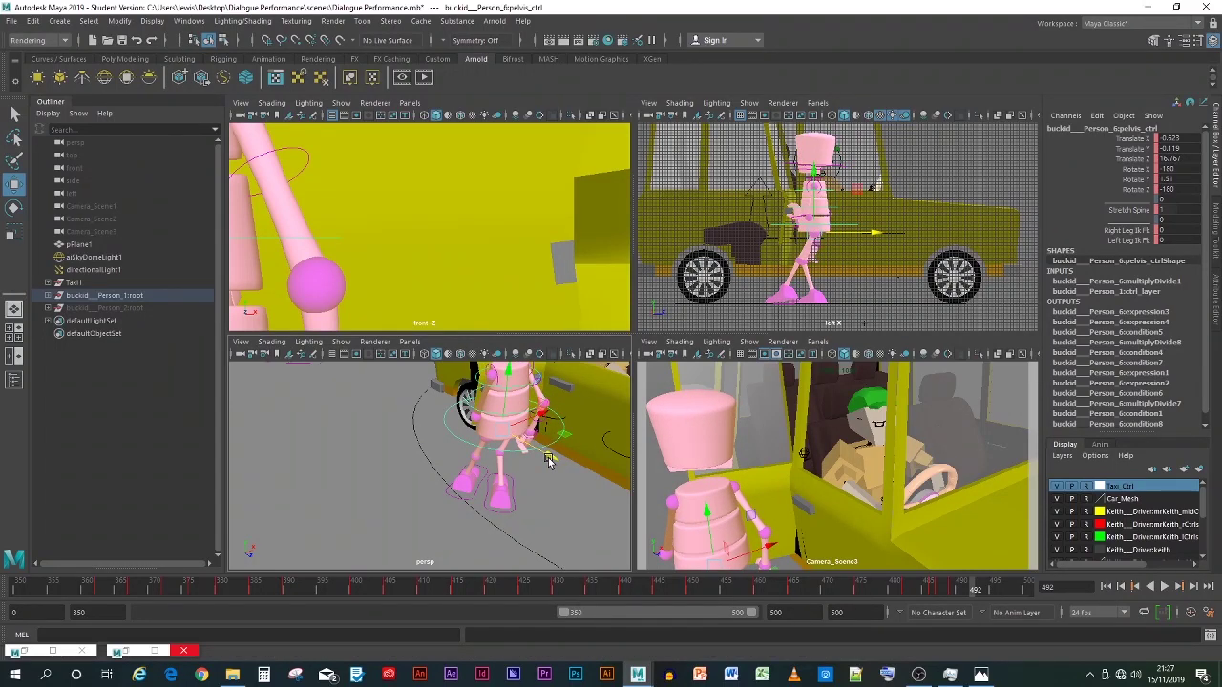
{"action": "left_click_drag", "start_coordinate": [549, 461], "coordinate": [503, 419], "text": "alt"}
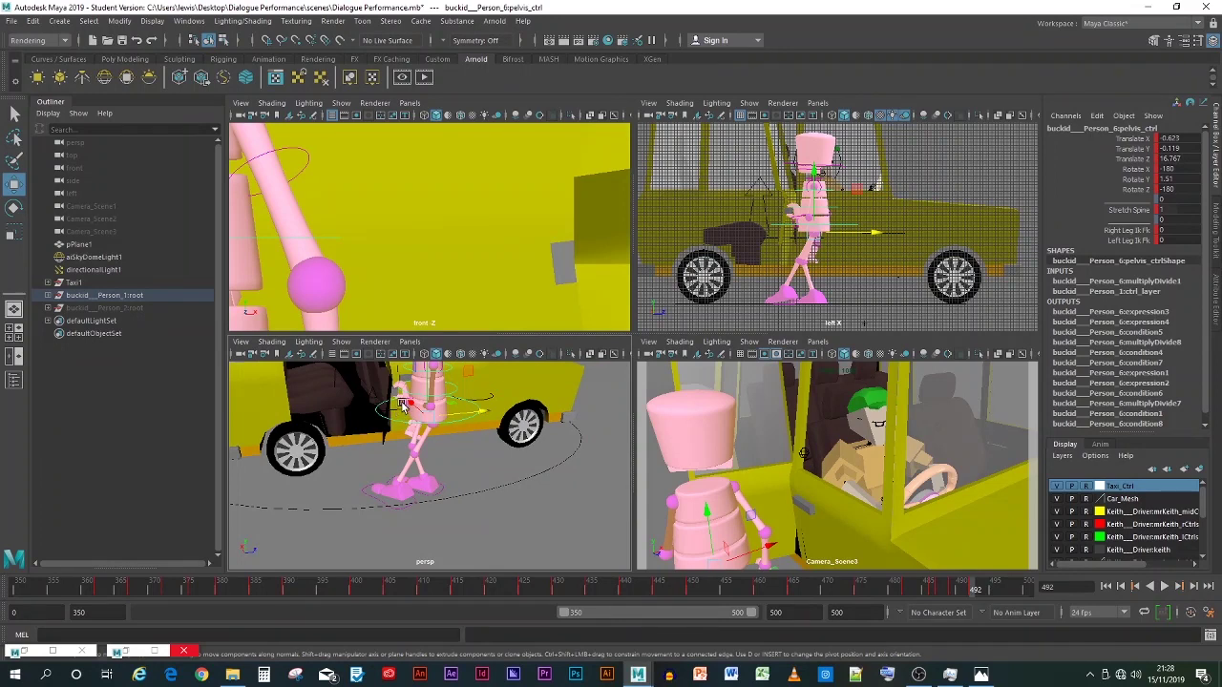
Step: Set the left arm control's Arm Twist to 36 at frame 492 and key it
{"action": "left_click", "coordinate": [400, 453]}
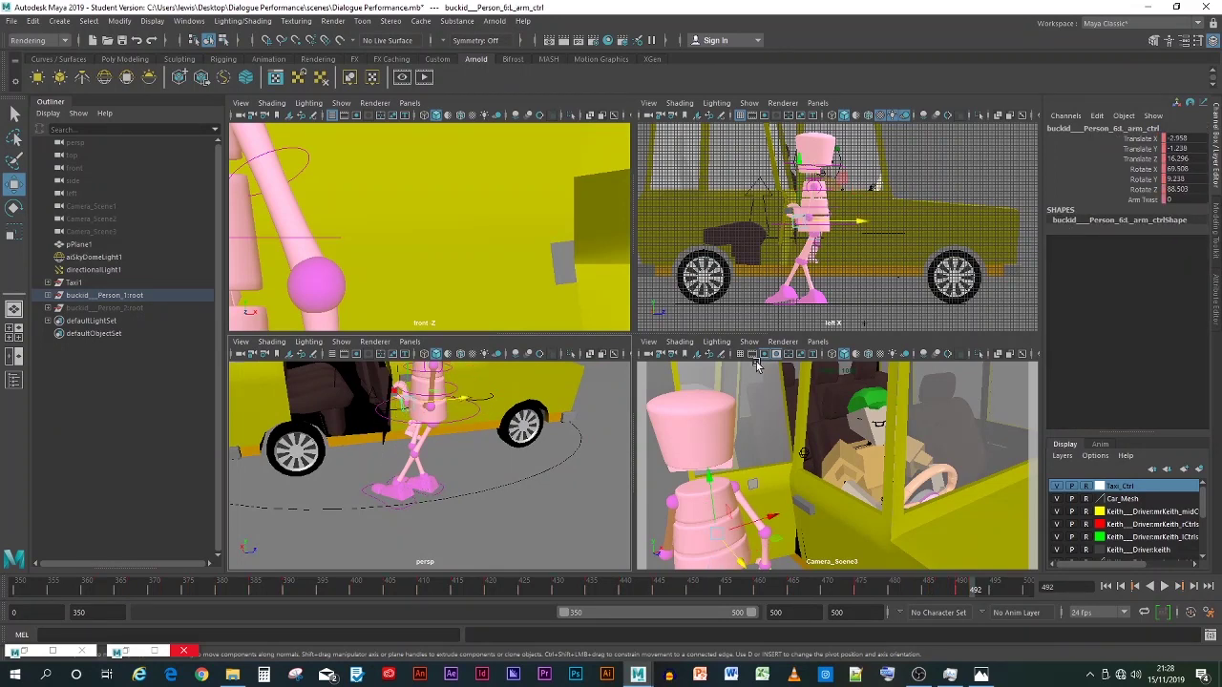
{"action": "left_click", "coordinate": [1144, 200]}
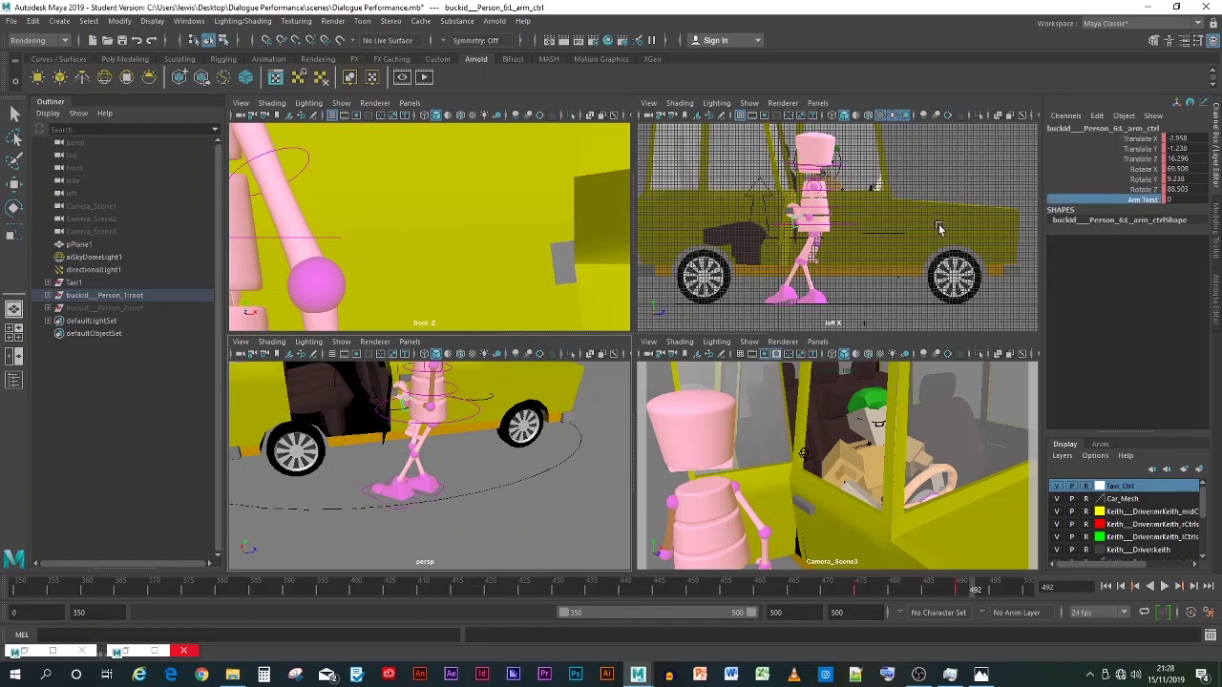
{"action": "middle_click_drag", "start_coordinate": [970, 225], "coordinate": [1199, 218]}
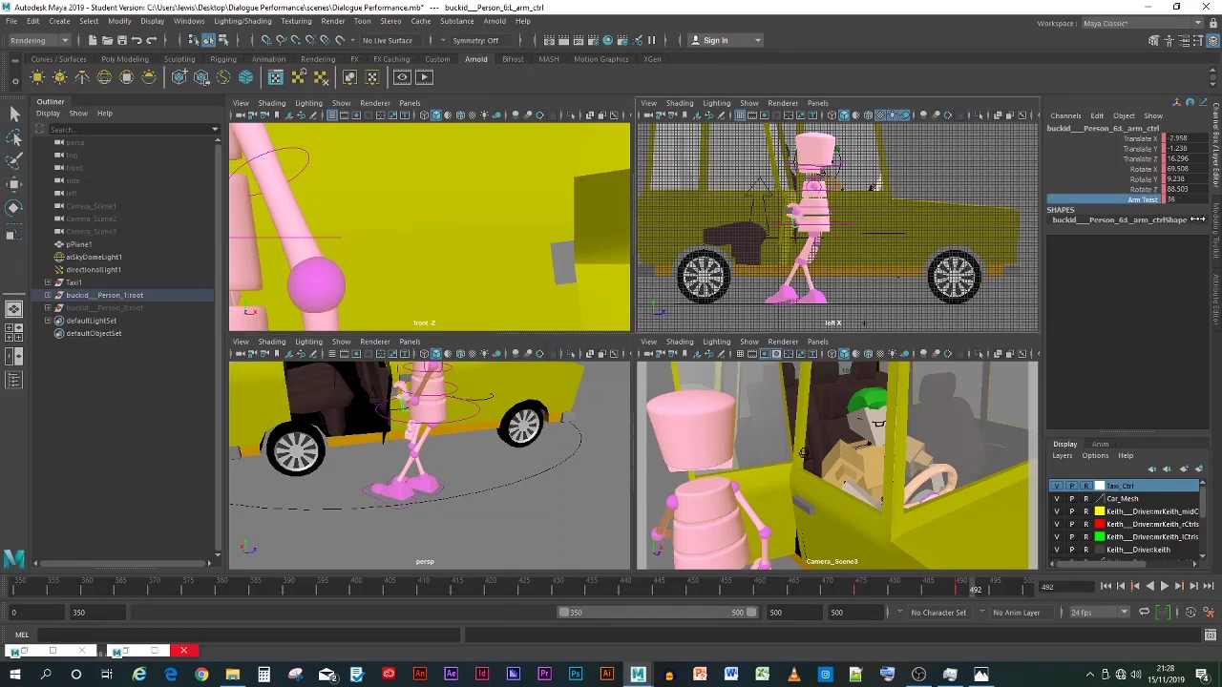
{"action": "key", "text": "s"}
{"action": "key", "text": "alt+v"}
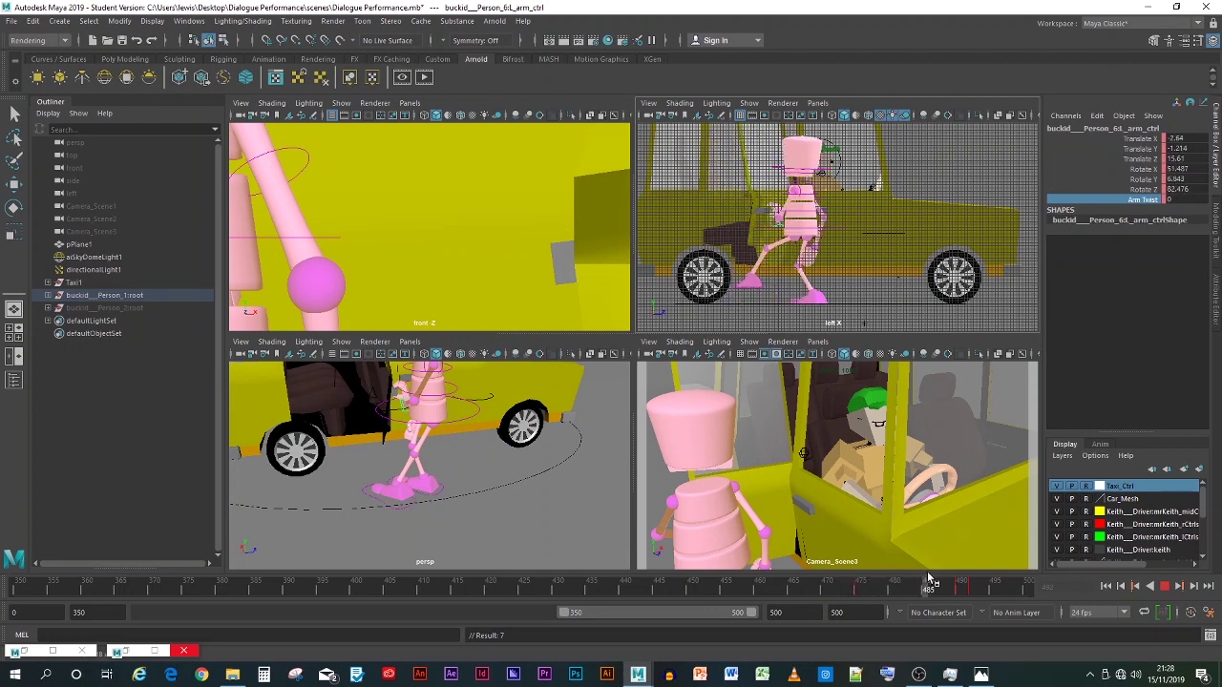
Step: Move the left leg control to Translate Z 16.188 at frame 492 and key it
{"action": "left_click", "coordinate": [975, 584]}
{"action": "left_click", "coordinate": [401, 509]}
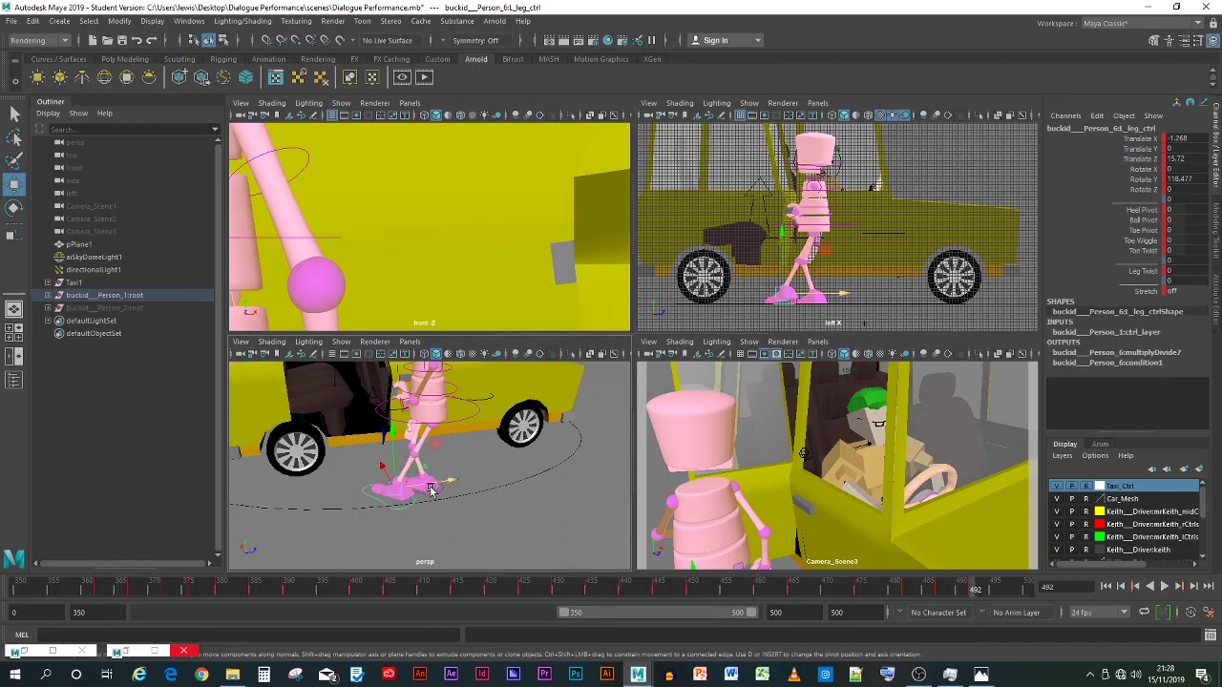
{"action": "left_click_drag", "start_coordinate": [431, 489], "coordinate": [445, 488]}
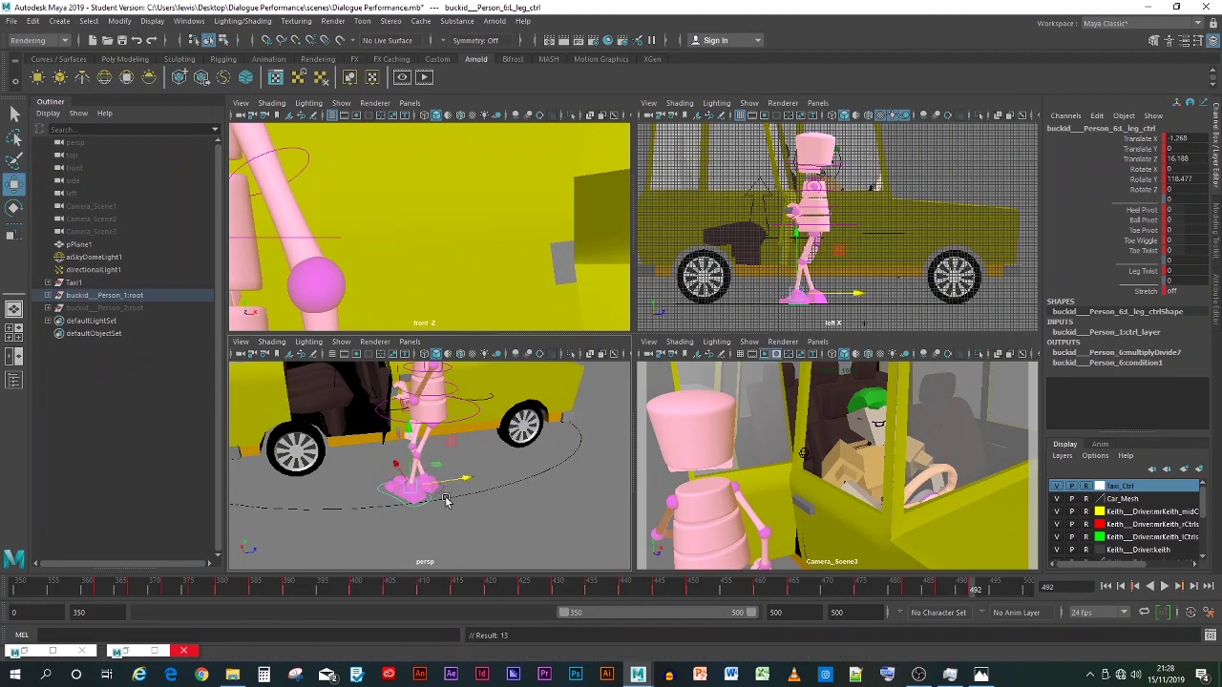
Step: Move the right leg control sideways to Translate X 0.839 at frame 482, key it and preview the following frames
{"action": "left_click", "coordinate": [439, 492]}
{"action": "left_click_drag", "start_coordinate": [958, 592], "coordinate": [908, 590]}
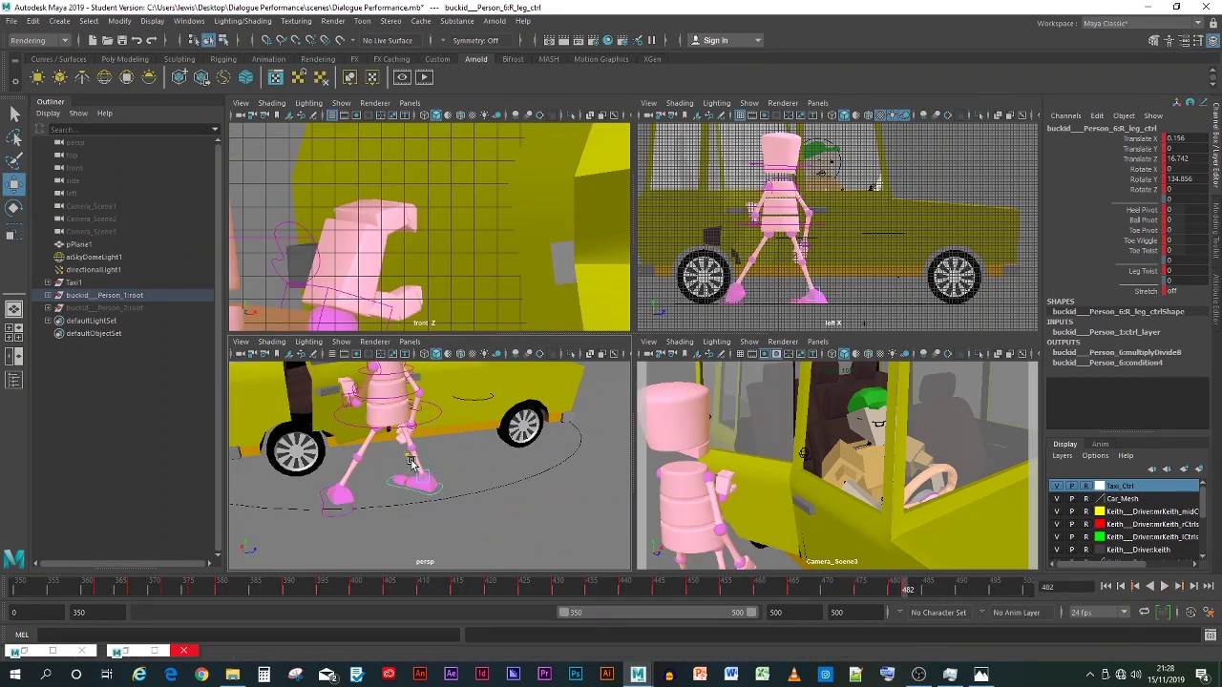
{"action": "left_click_drag", "start_coordinate": [429, 475], "coordinate": [407, 456]}
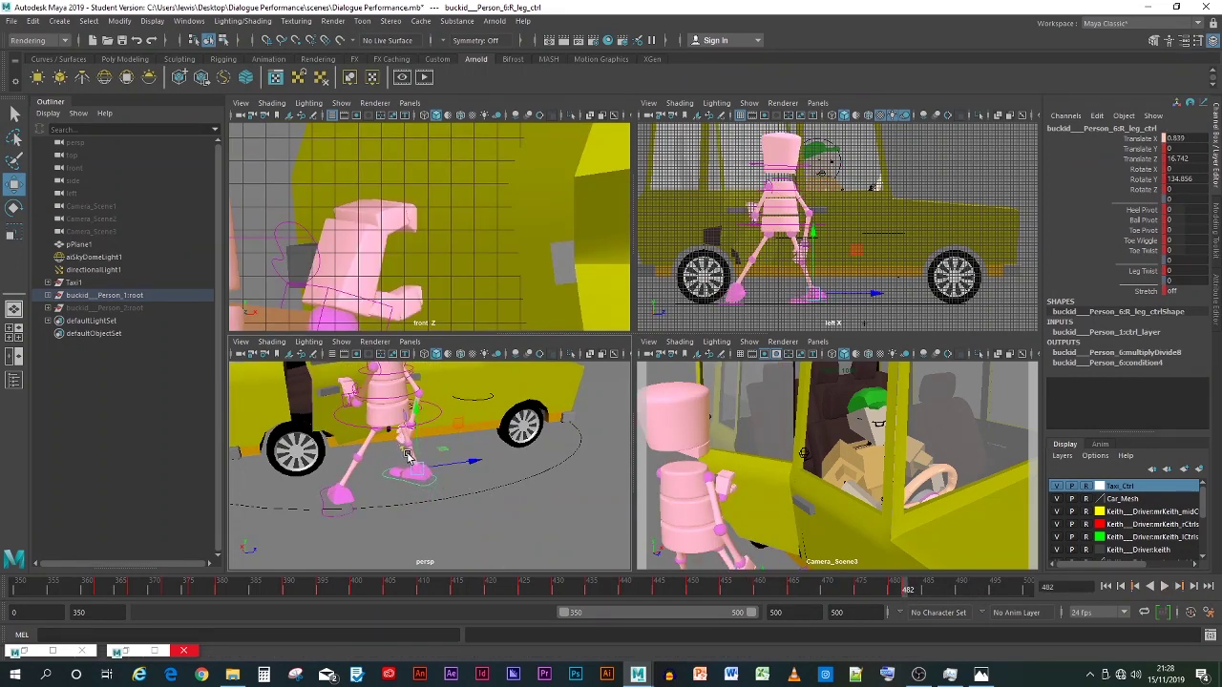
{"action": "key", "text": "s"}
{"action": "key", "text": "alt+v"}
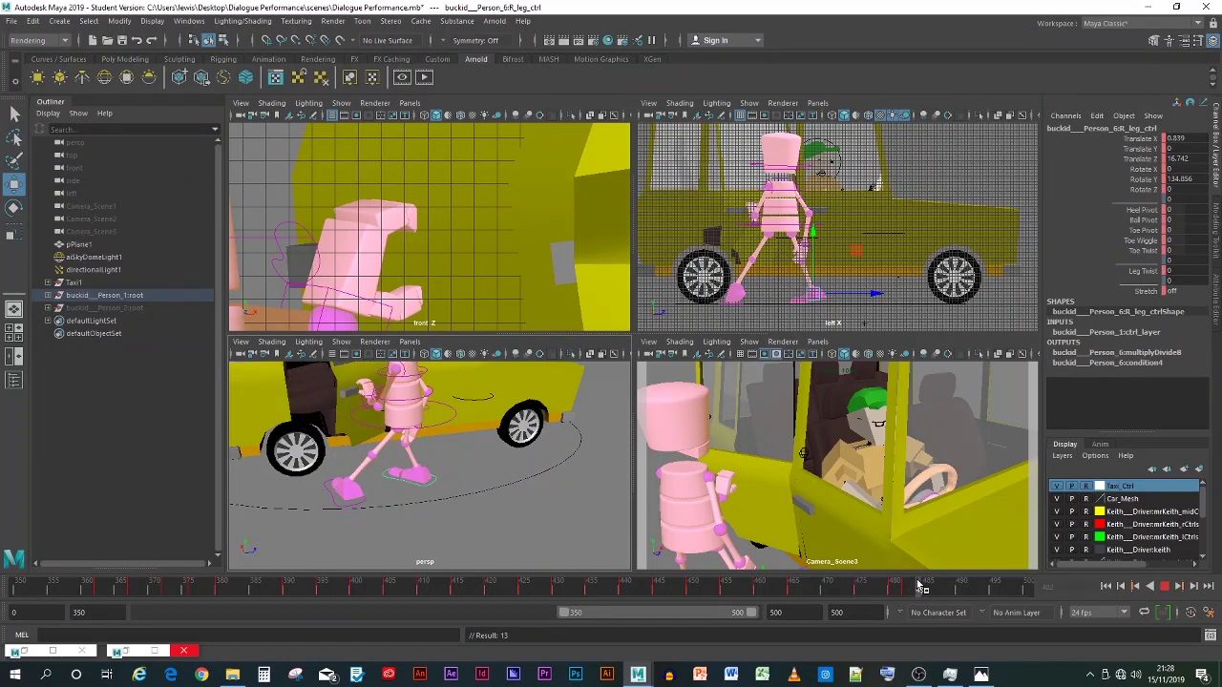
Step: Raise the left leg control to Translate Y 0.52 at frame 496 and key it
{"action": "left_click", "coordinate": [983, 588]}
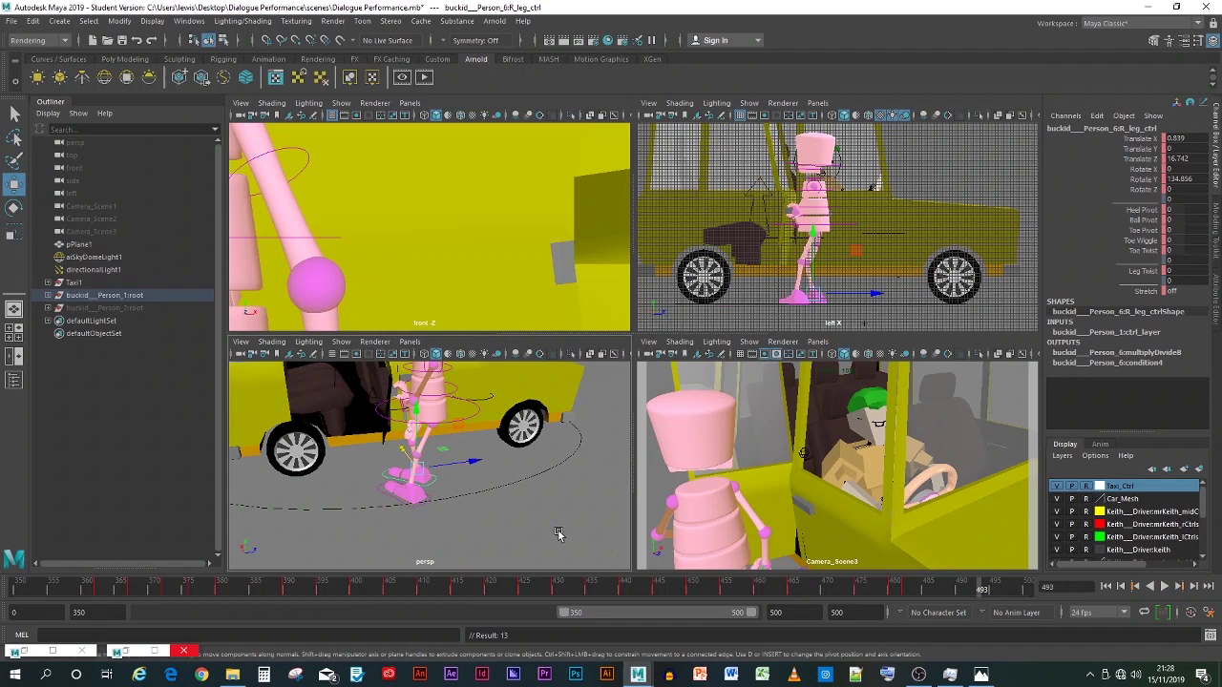
{"action": "left_click", "coordinate": [427, 511]}
{"action": "key", "text": "alt+v"}
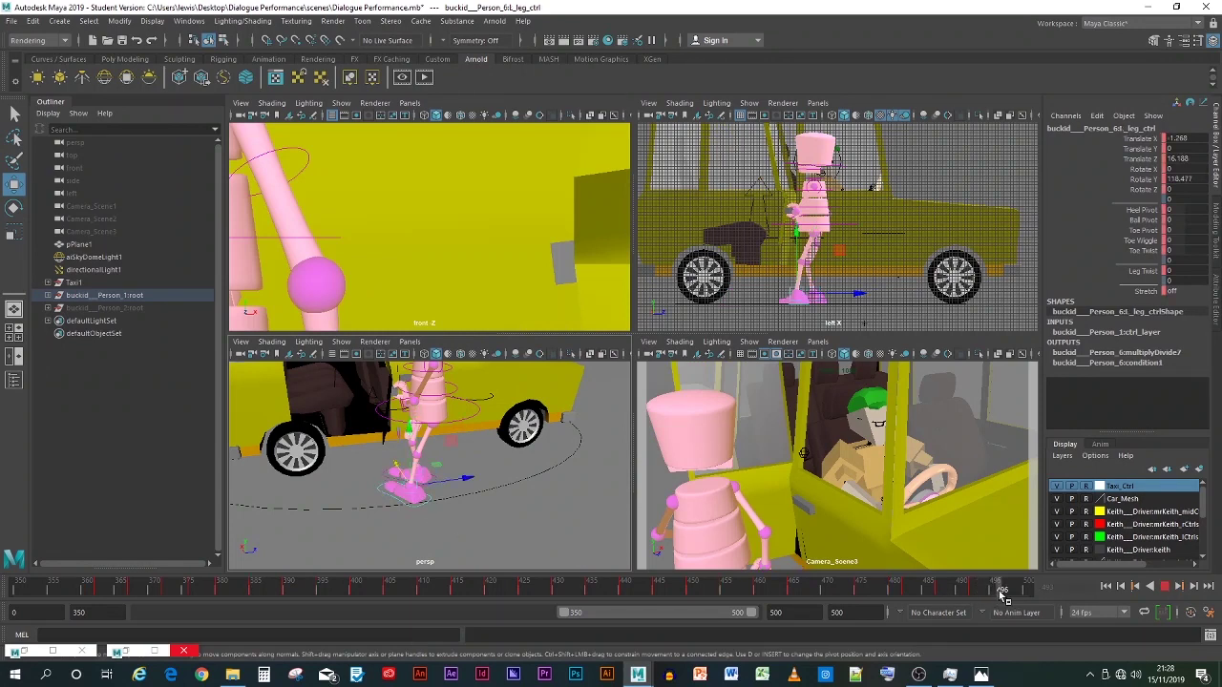
{"action": "key", "text": "alt+v"}
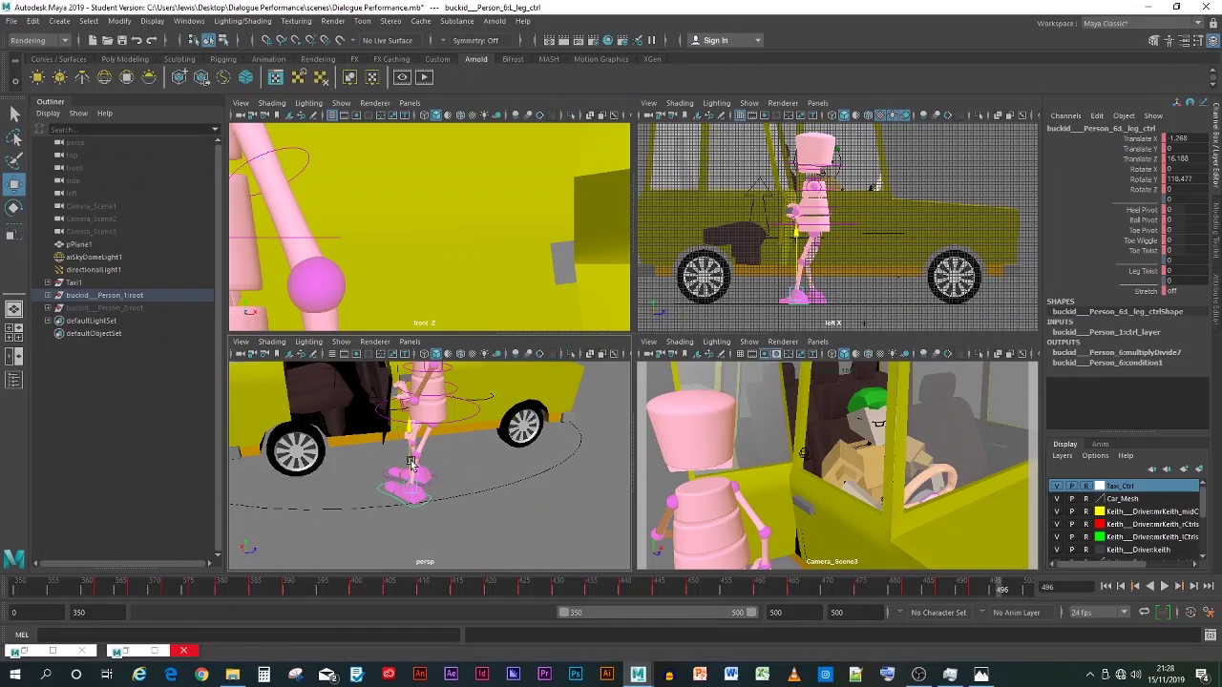
{"action": "left_click_drag", "start_coordinate": [411, 463], "coordinate": [429, 445]}
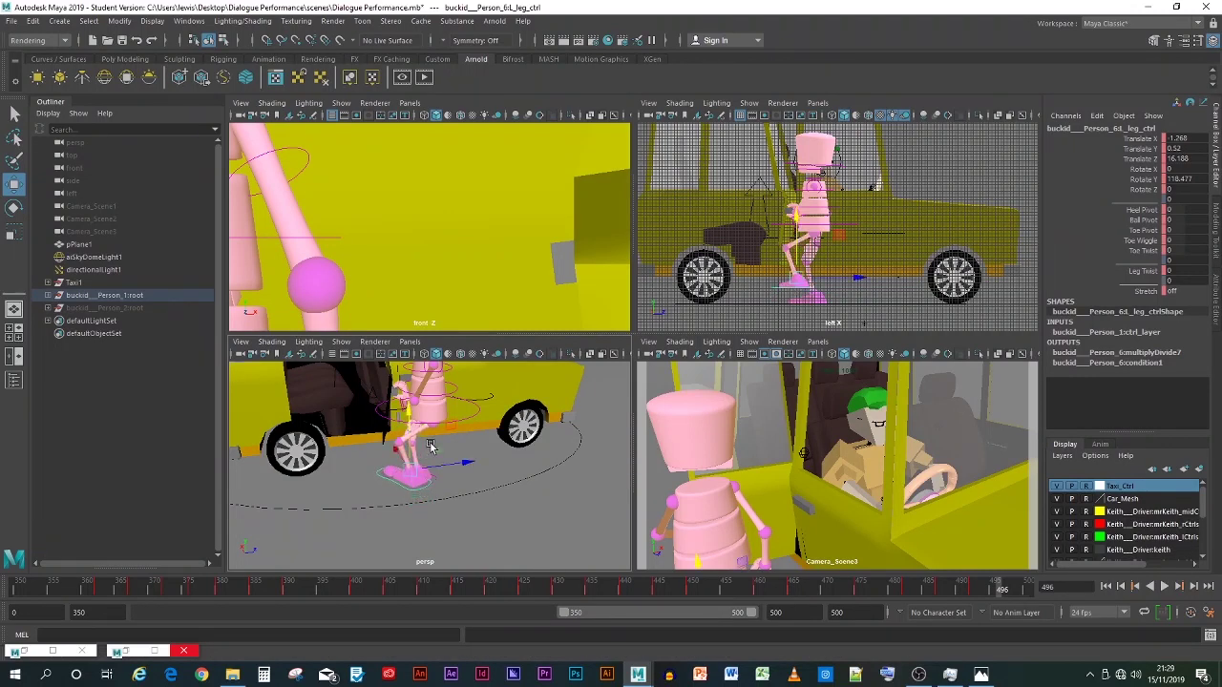
{"action": "key", "text": "s"}
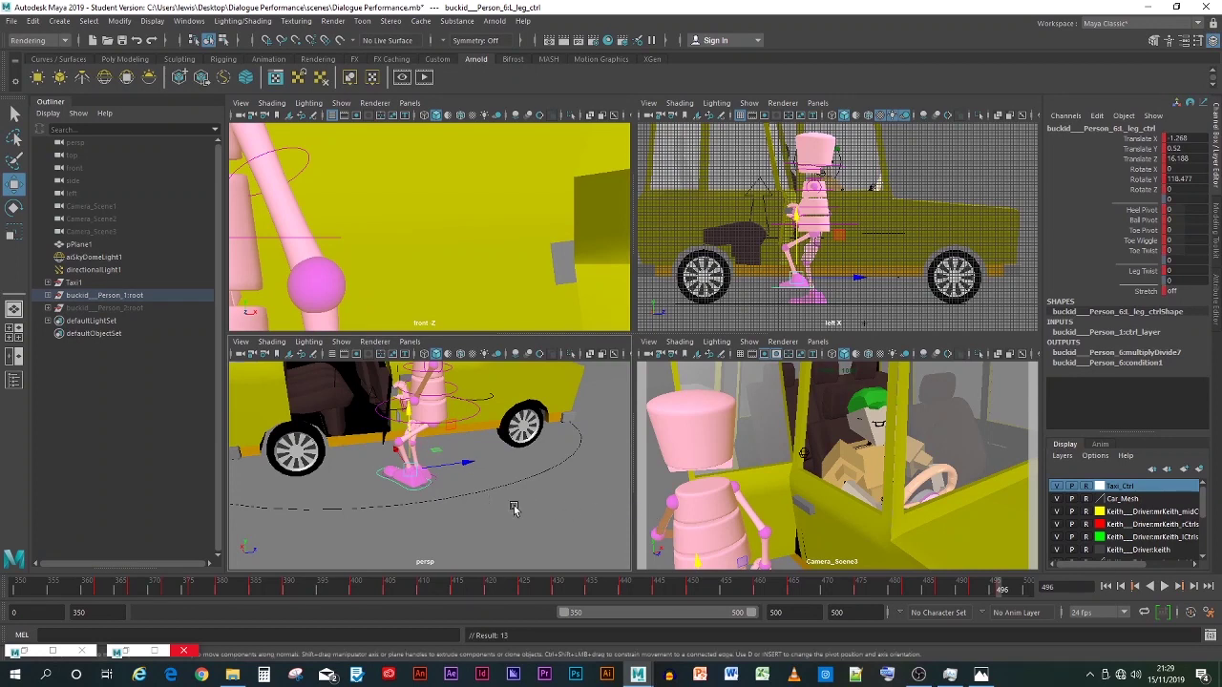
Step: Turn the left leg control to Rotate Y 180 at frame 499
{"action": "key", "text": "alt+v"}
{"action": "mouse_move", "coordinate": [1031, 592]}
{"action": "left_mouse_down"}
{"action": "mouse_move", "coordinate": [999, 600]}
{"action": "mouse_move", "coordinate": [1022, 599]}
{"action": "left_mouse_up"}
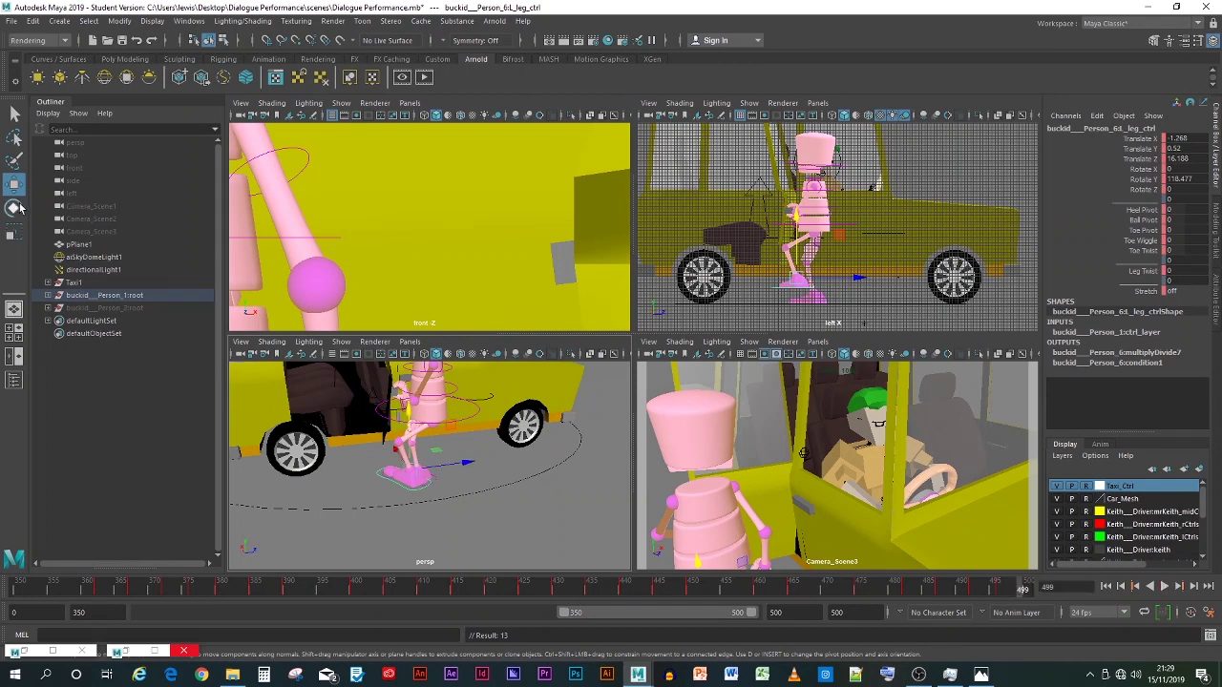
{"action": "key", "text": "e"}
{"action": "left_click_drag", "start_coordinate": [395, 497], "coordinate": [422, 494]}
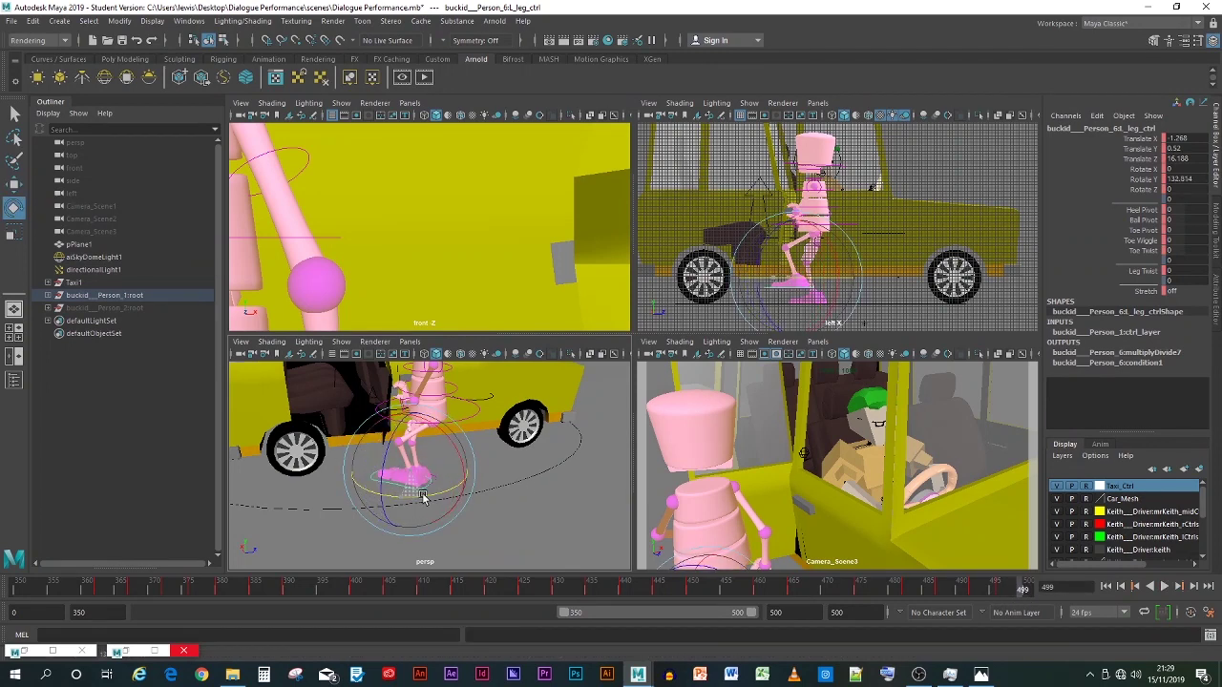
{"action": "double_click", "coordinate": [1184, 178]}
{"action": "left_click", "coordinate": [1189, 178]}
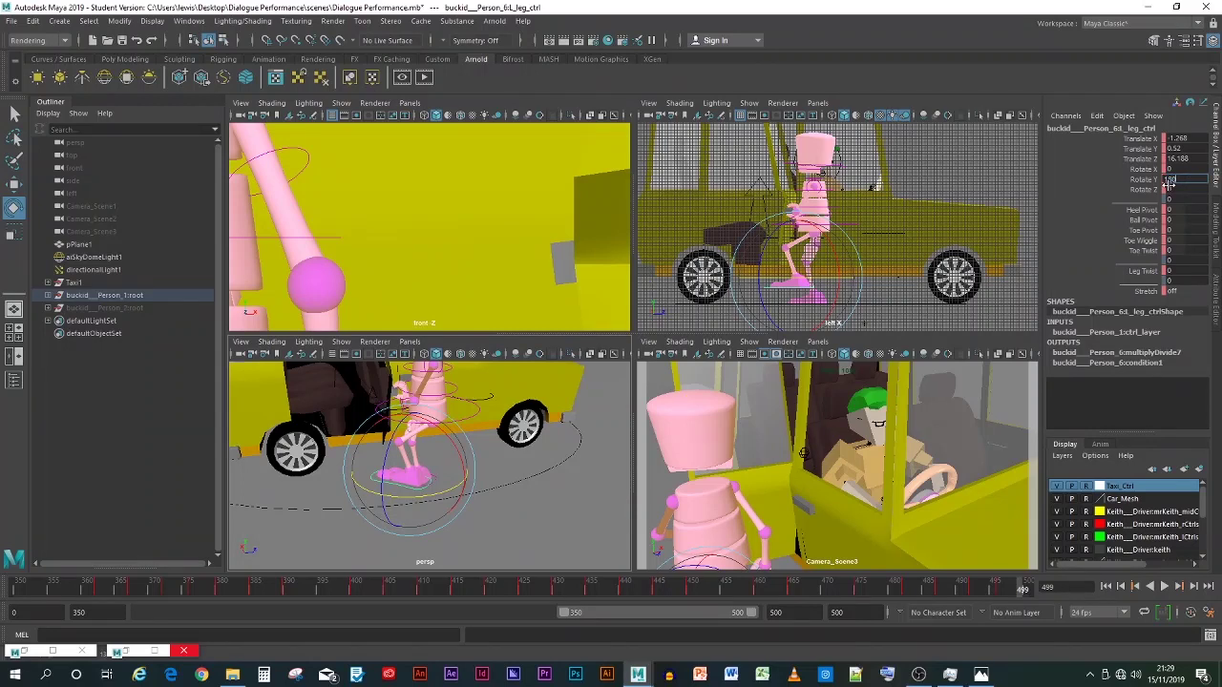
{"action": "key", "text": "Return"}
{"action": "left_click", "coordinate": [15, 183]}
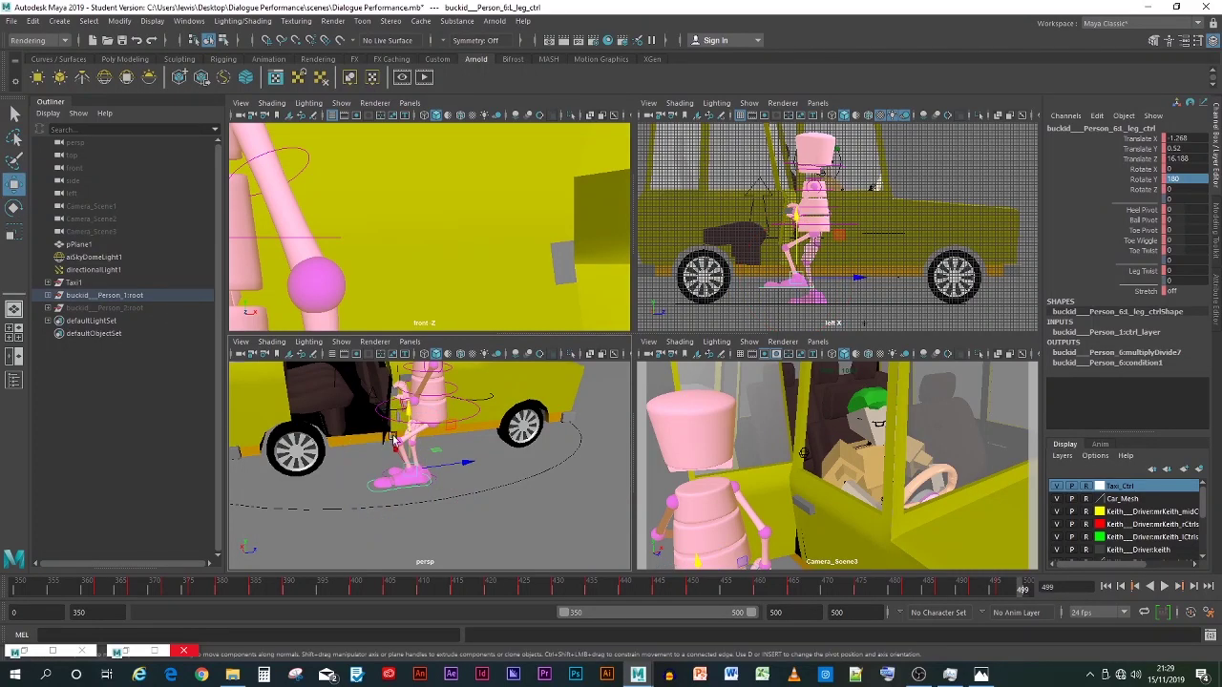
Step: Set the left leg control's Translate Y to 0, move it forward to Translate Z 16.79 at frame 499 and key it
{"action": "left_click_drag", "start_coordinate": [458, 469], "coordinate": [473, 468]}
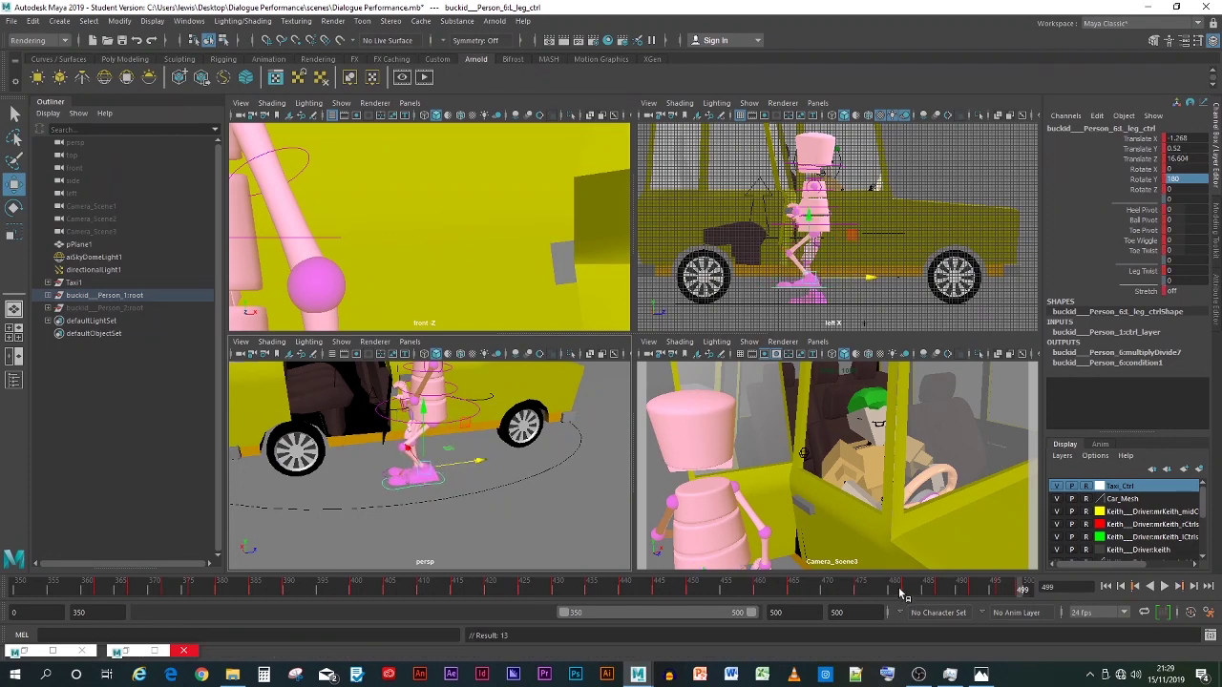
{"action": "mouse_move", "coordinate": [1023, 588]}
{"action": "left_mouse_down"}
{"action": "mouse_move", "coordinate": [993, 593]}
{"action": "mouse_move", "coordinate": [1024, 592]}
{"action": "left_mouse_up"}
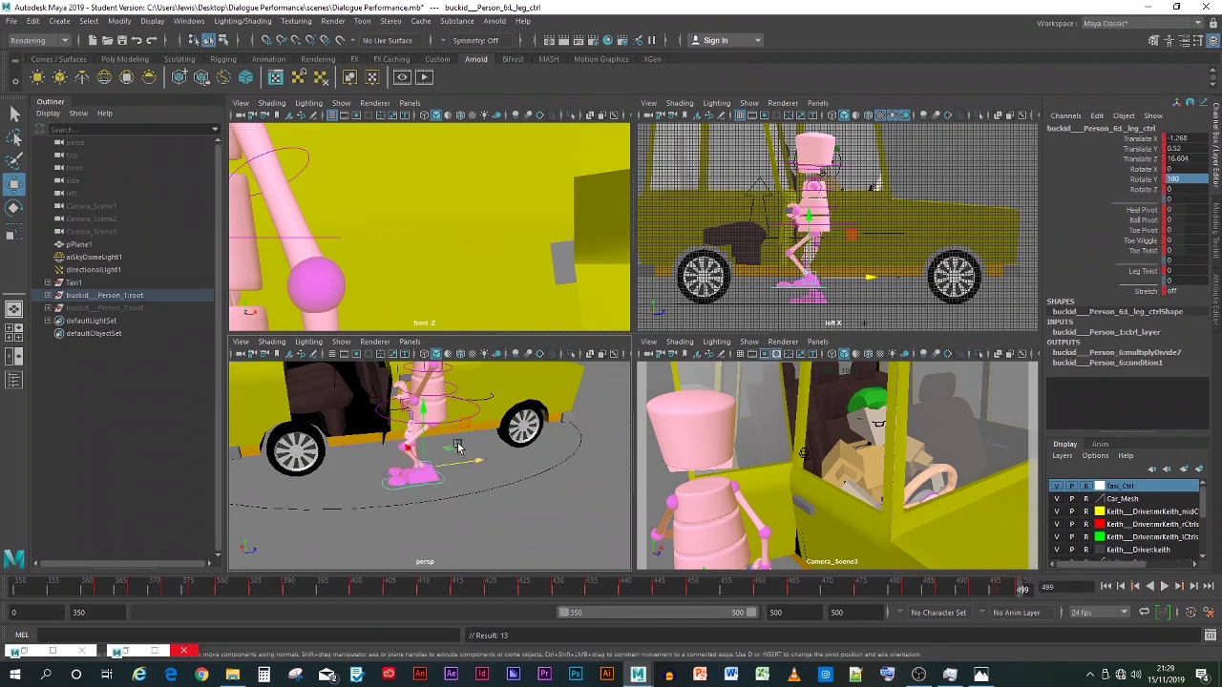
{"action": "left_click_drag", "start_coordinate": [426, 440], "coordinate": [427, 459]}
{"action": "double_click", "coordinate": [1170, 149]}
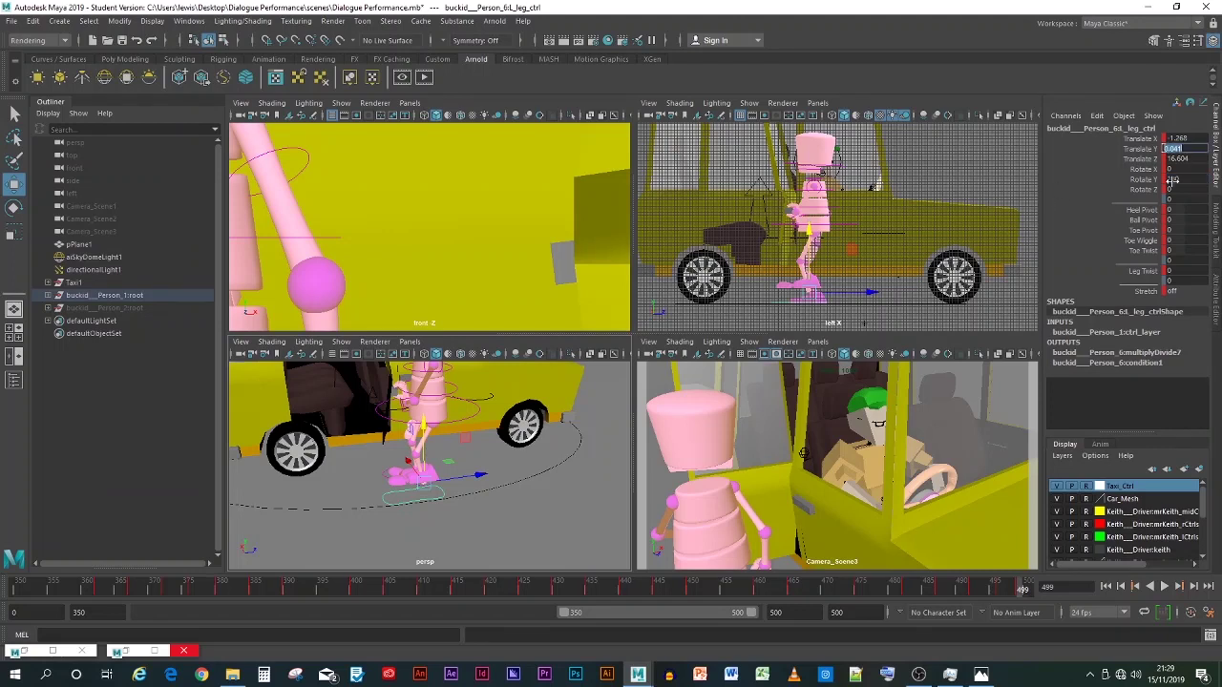
{"action": "type", "text": "0"}
{"action": "key", "text": "Return"}
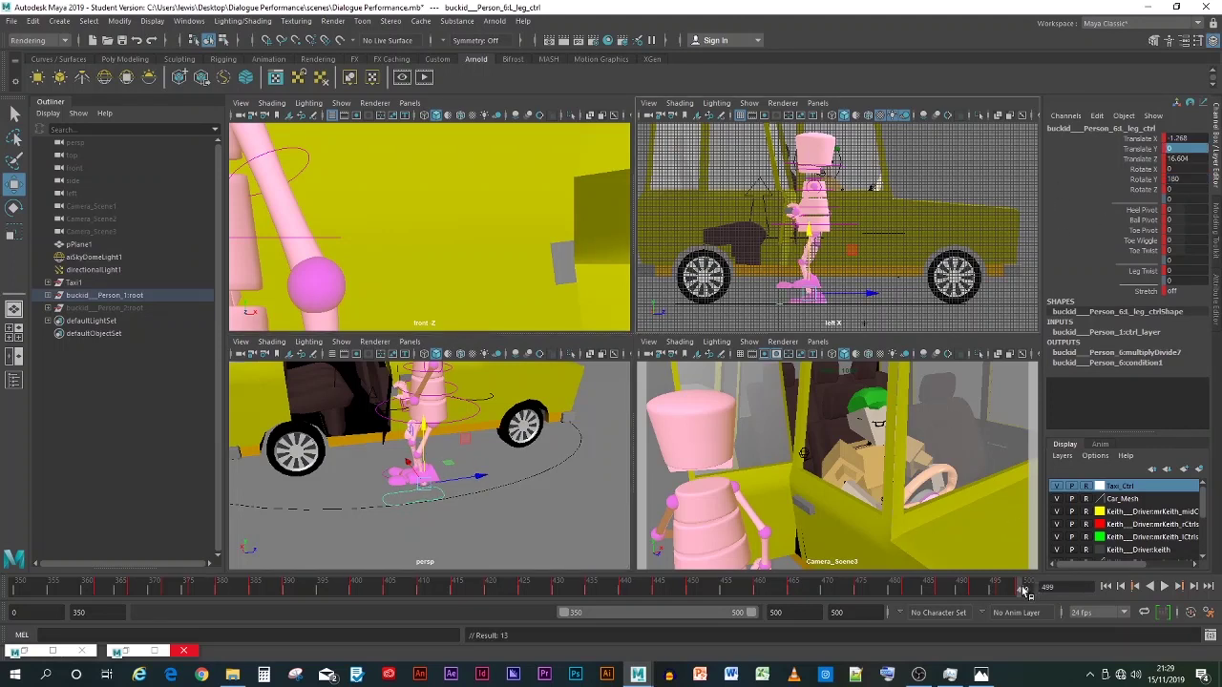
{"action": "mouse_move", "coordinate": [1023, 592]}
{"action": "left_mouse_down"}
{"action": "mouse_move", "coordinate": [969, 588]}
{"action": "mouse_move", "coordinate": [1032, 583]}
{"action": "mouse_move", "coordinate": [1022, 586]}
{"action": "left_mouse_up"}
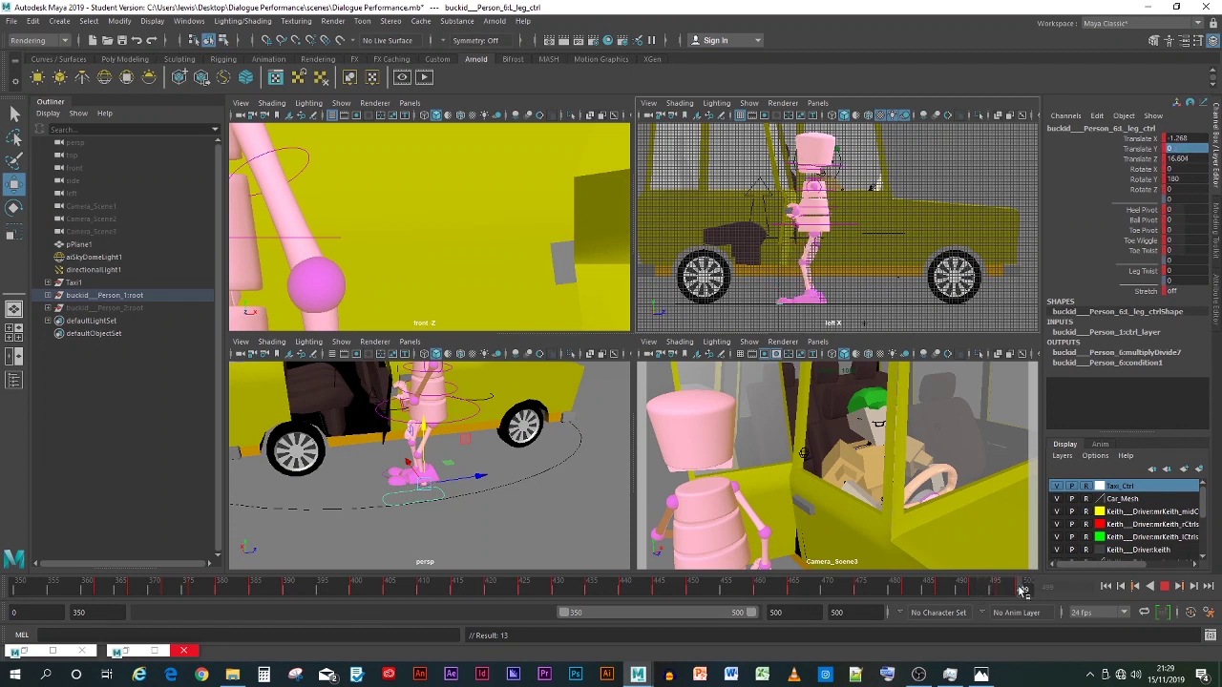
{"action": "left_click_drag", "start_coordinate": [466, 480], "coordinate": [472, 479]}
{"action": "key", "text": "s"}
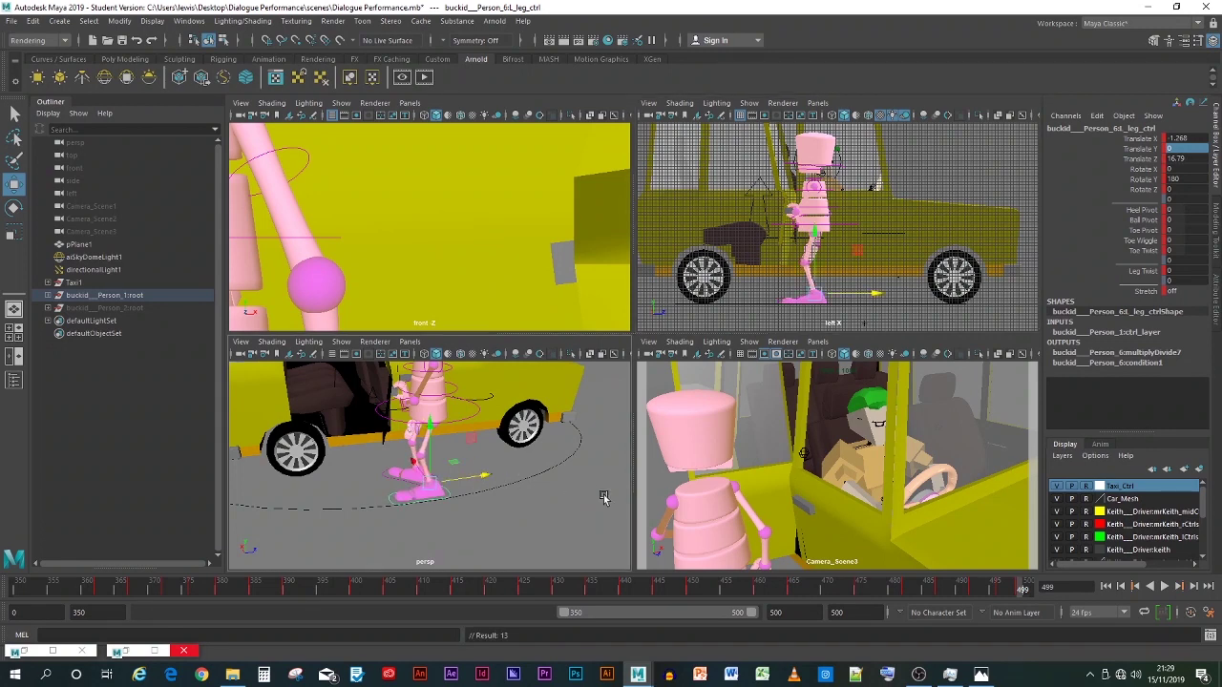
Step: Set the animation end frame to 600 and extend the visible playback range to frame 533
{"action": "mouse_move", "coordinate": [1022, 590]}
{"action": "left_mouse_down"}
{"action": "mouse_move", "coordinate": [928, 590]}
{"action": "mouse_move", "coordinate": [1019, 589]}
{"action": "mouse_move", "coordinate": [1036, 601]}
{"action": "left_mouse_up"}
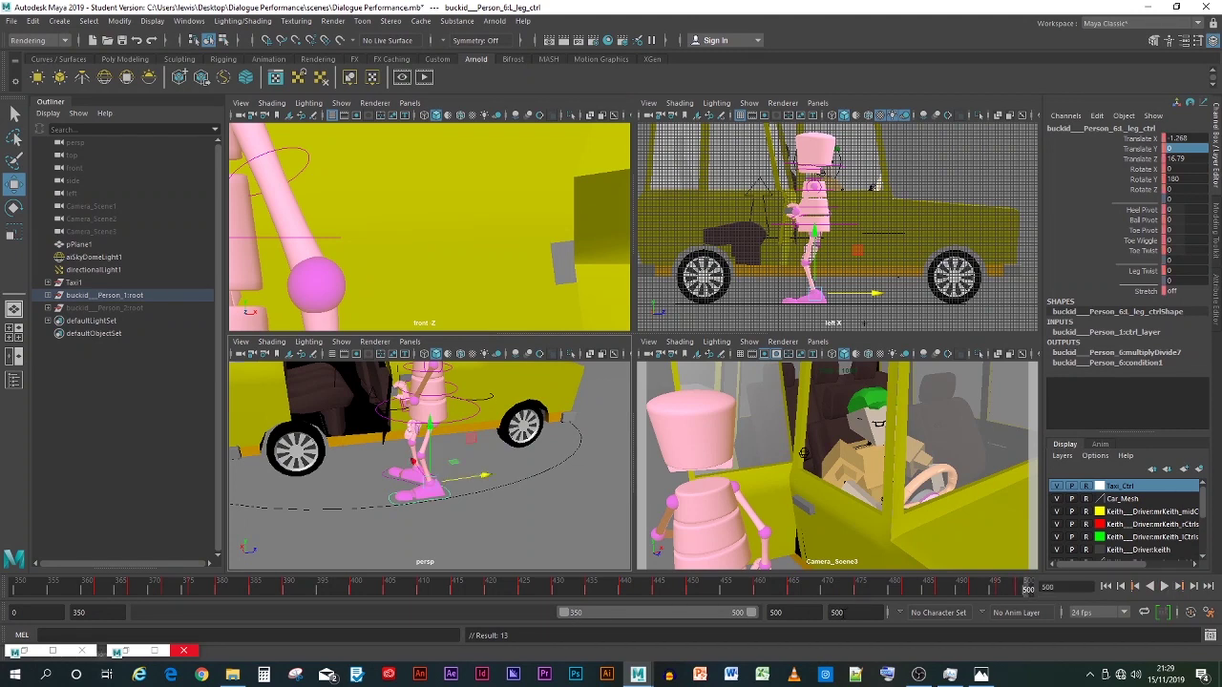
{"action": "left_click", "coordinate": [836, 612]}
{"action": "type", "text": "600"}
{"action": "key", "text": "Return"}
{"action": "left_click_drag", "start_coordinate": [652, 619], "coordinate": [688, 616]}
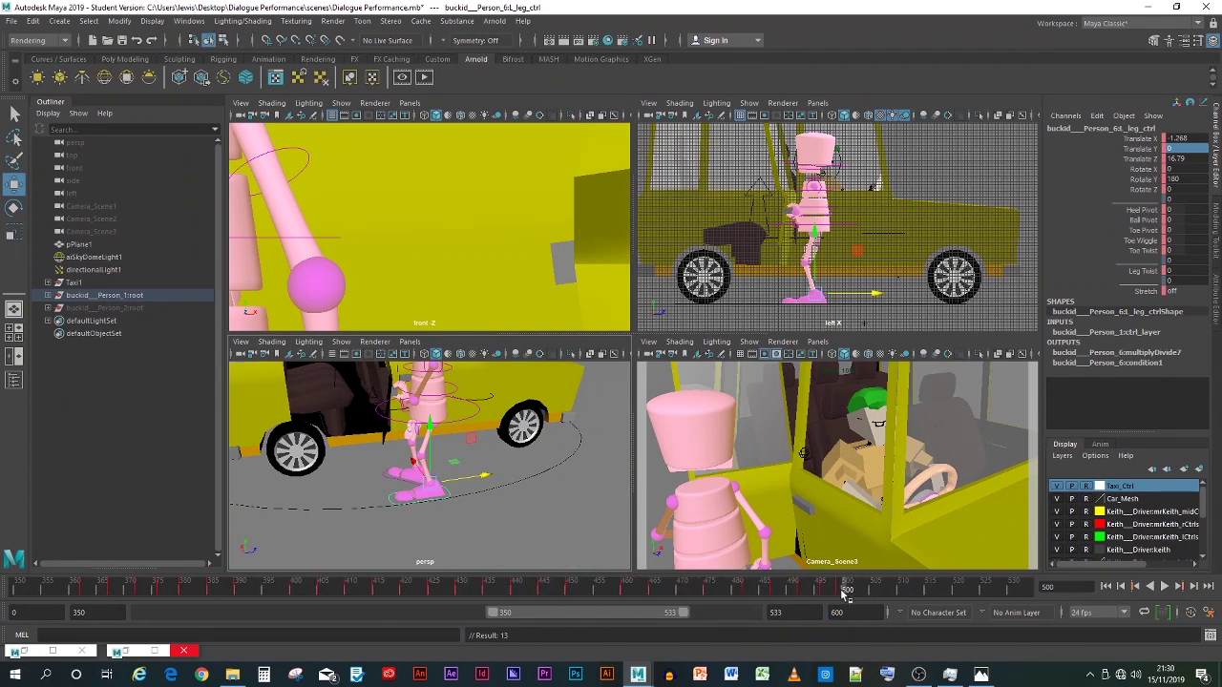
Step: Raise the right leg control to Translate Y 0.727 at frame 503
{"action": "key", "text": "alt+v"}
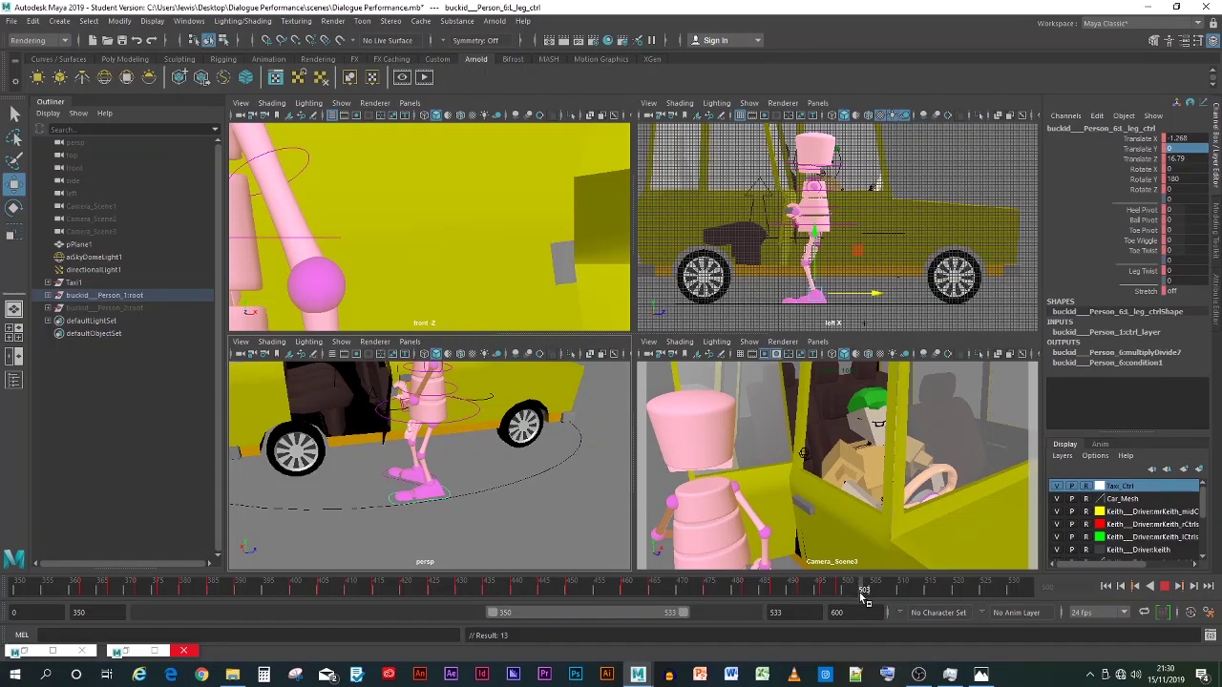
{"action": "key", "text": "alt+v"}
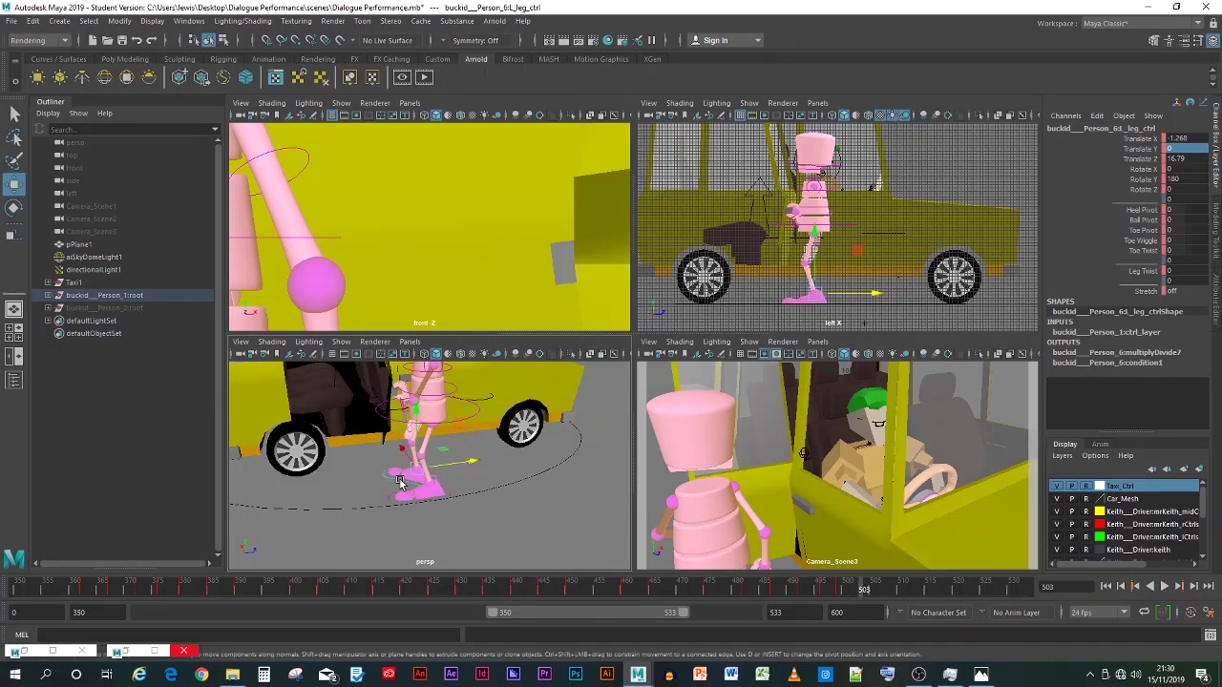
{"action": "left_click", "coordinate": [415, 448]}
{"action": "left_click_drag", "start_coordinate": [417, 444], "coordinate": [426, 427]}
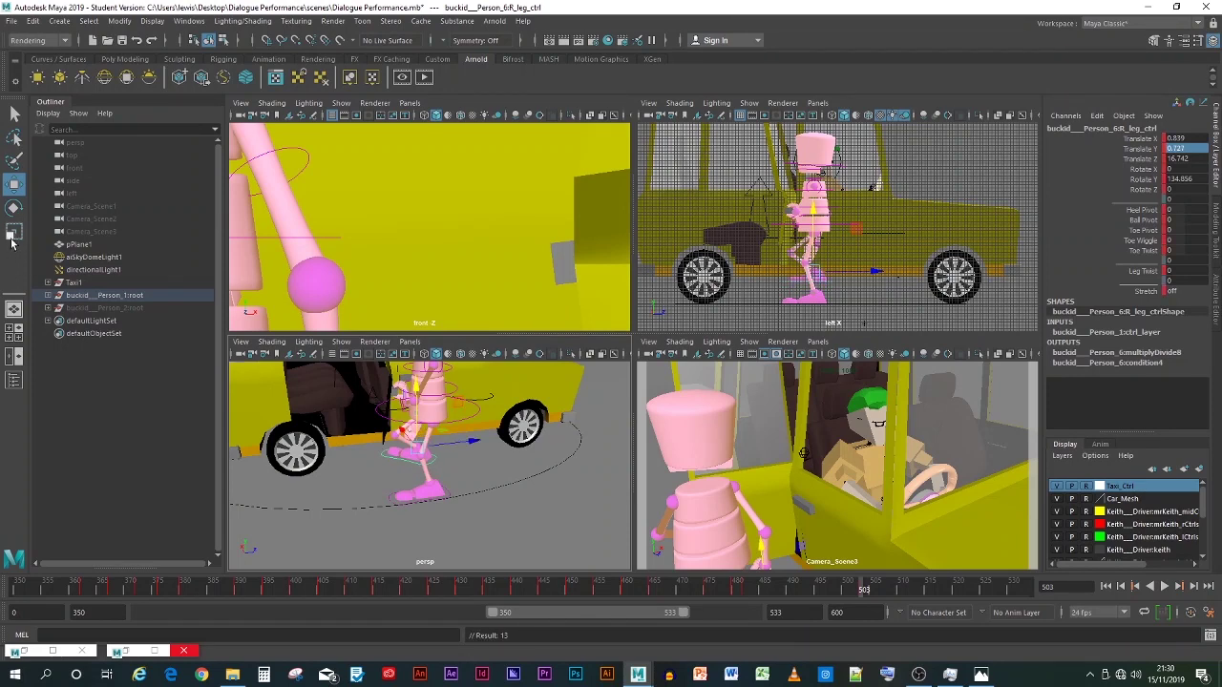
Step: Turn the right leg control to Rotate Y 180 at frame 503
{"action": "key", "text": "e"}
{"action": "left_click_drag", "start_coordinate": [415, 474], "coordinate": [446, 465]}
{"action": "left_click", "coordinate": [1184, 178]}
{"action": "left_click", "coordinate": [1184, 178]}
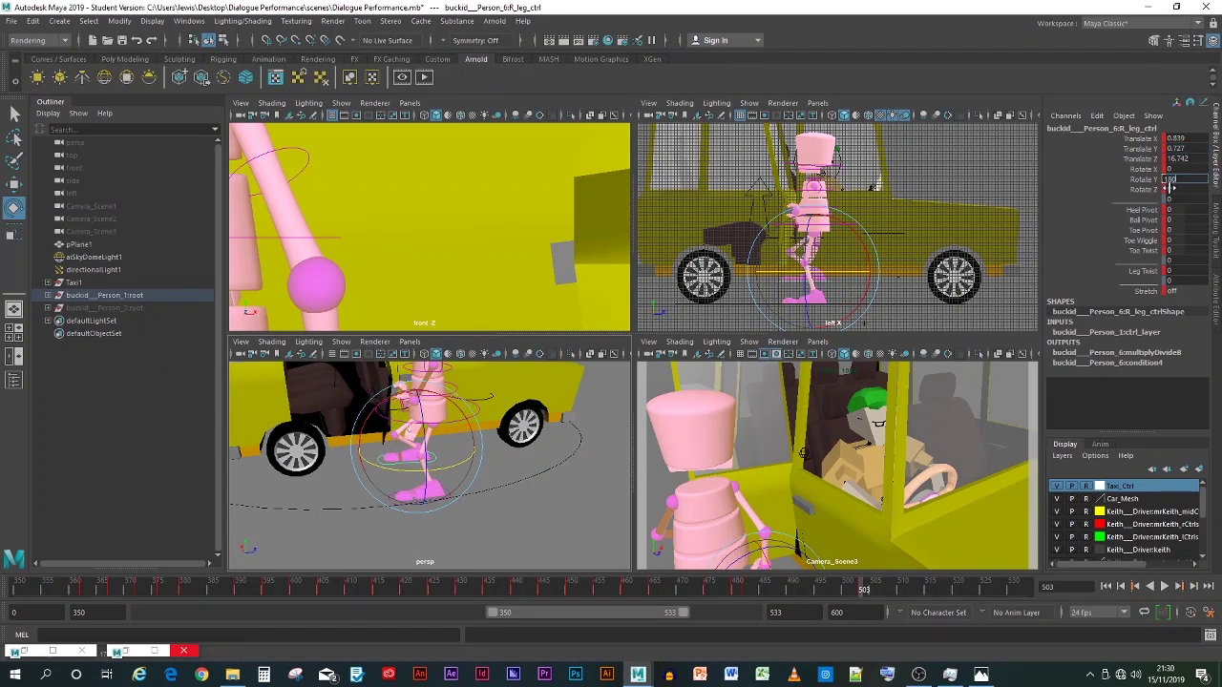
{"action": "type", "text": "180"}
{"action": "key", "text": "Return"}
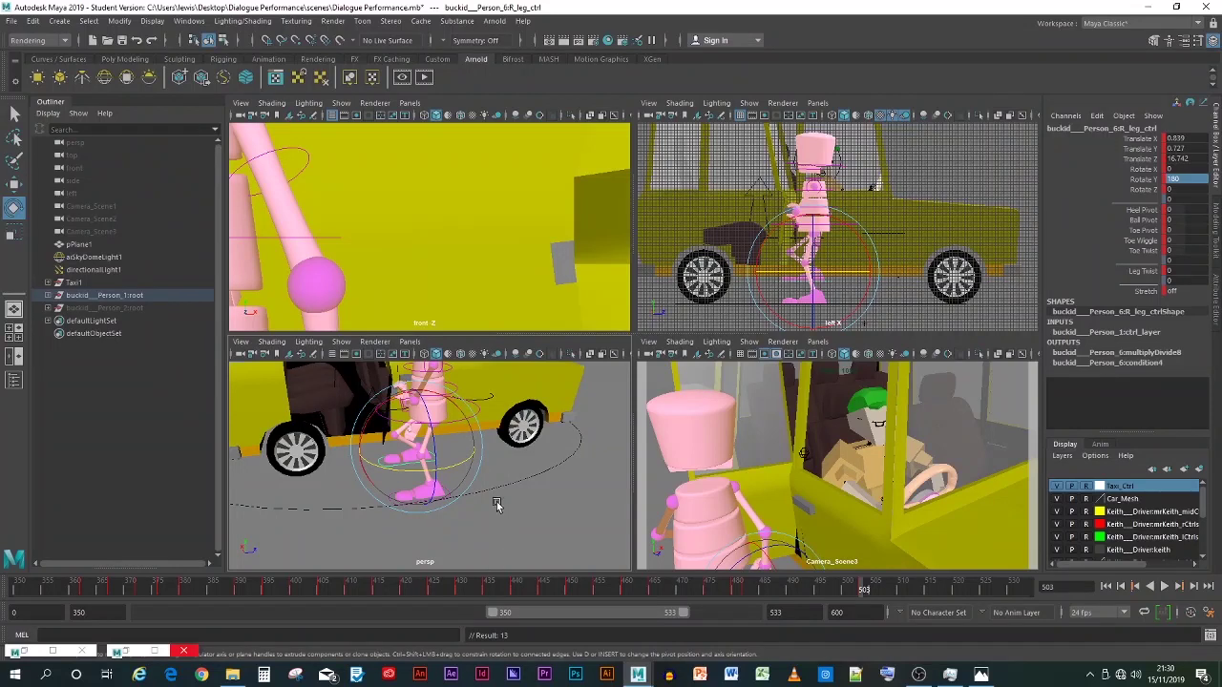
Step: Move the right leg control sideways to Translate X 0.394 at frame 503 in the front view and key it
{"action": "left_click", "coordinate": [14, 183]}
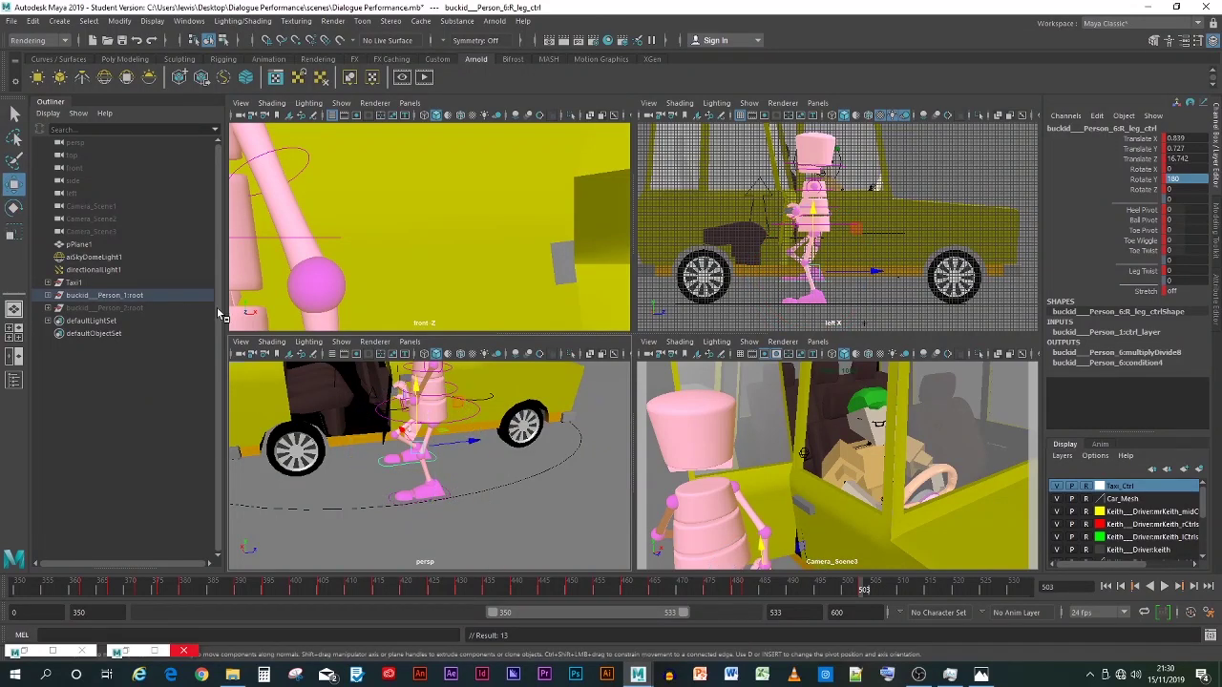
{"action": "scroll", "coordinate": [390, 267], "scroll_direction": "down", "scroll_amount": 6}
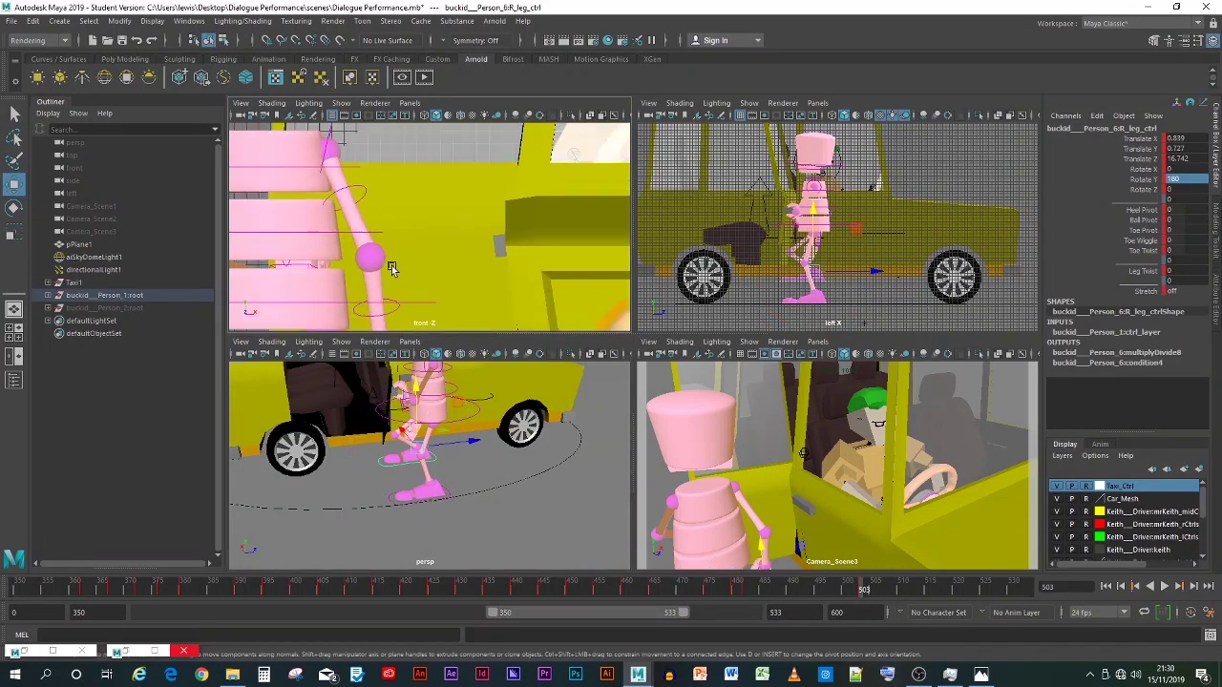
{"action": "scroll", "coordinate": [390, 268], "scroll_direction": "down", "scroll_amount": 3}
{"action": "left_click_drag", "start_coordinate": [473, 299], "coordinate": [454, 297]}
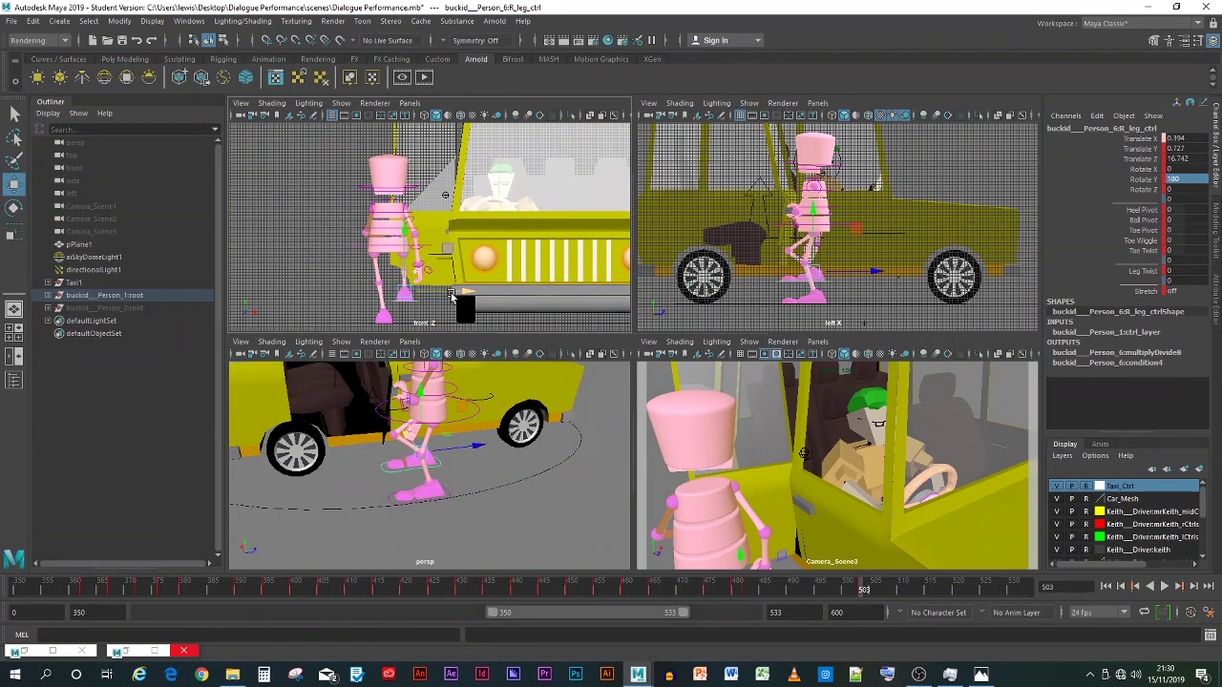
Step: Move the left leg control sideways to Translate X -1.611 at frame 499 and key it
{"action": "left_click", "coordinate": [428, 503]}
{"action": "left_click", "coordinate": [843, 592]}
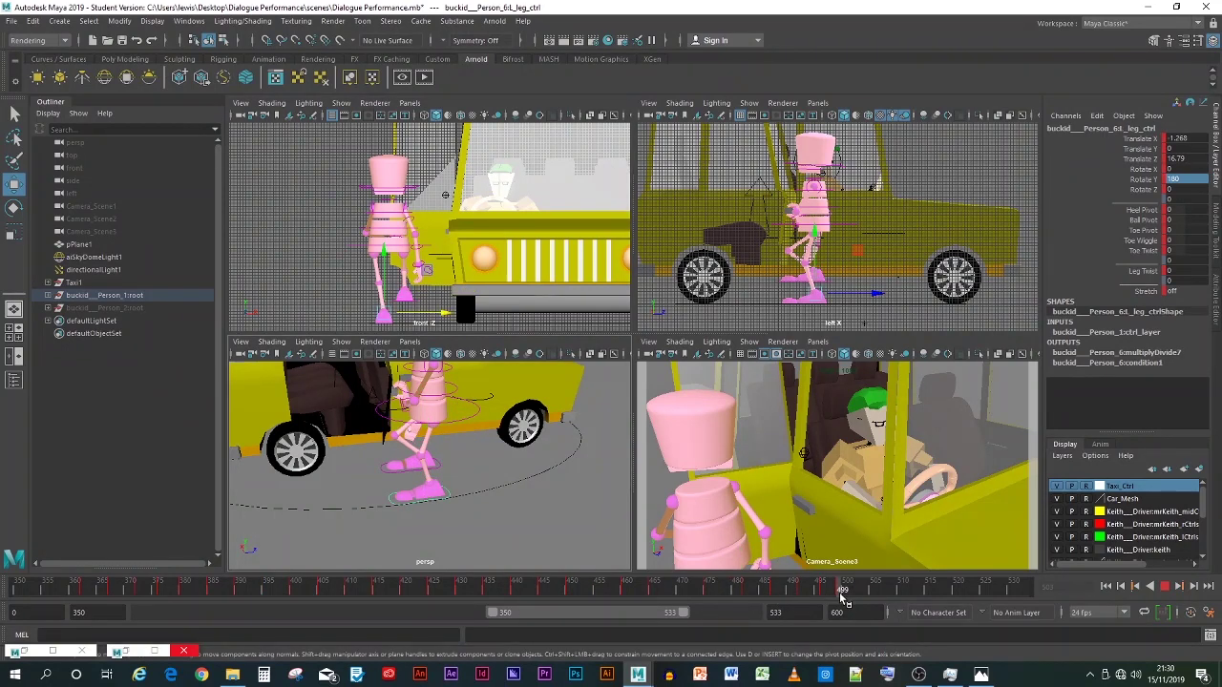
{"action": "left_click_drag", "start_coordinate": [842, 600], "coordinate": [838, 600]}
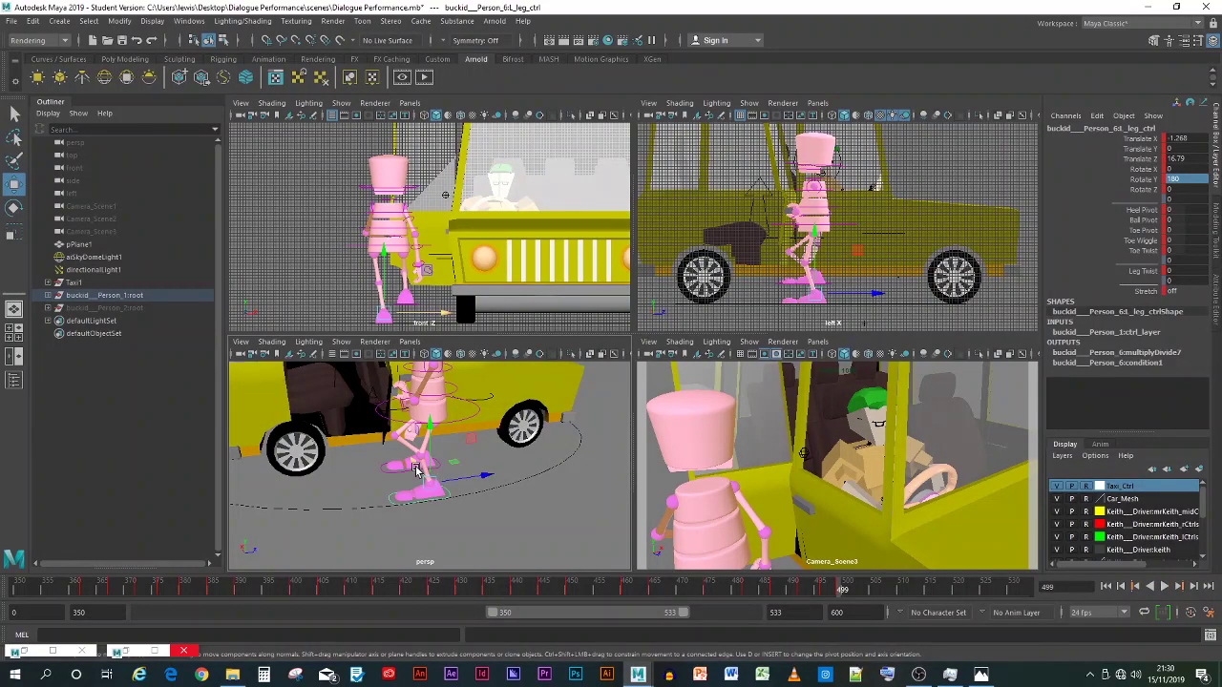
{"action": "left_click_drag", "start_coordinate": [424, 473], "coordinate": [417, 474]}
{"action": "key", "text": "s"}
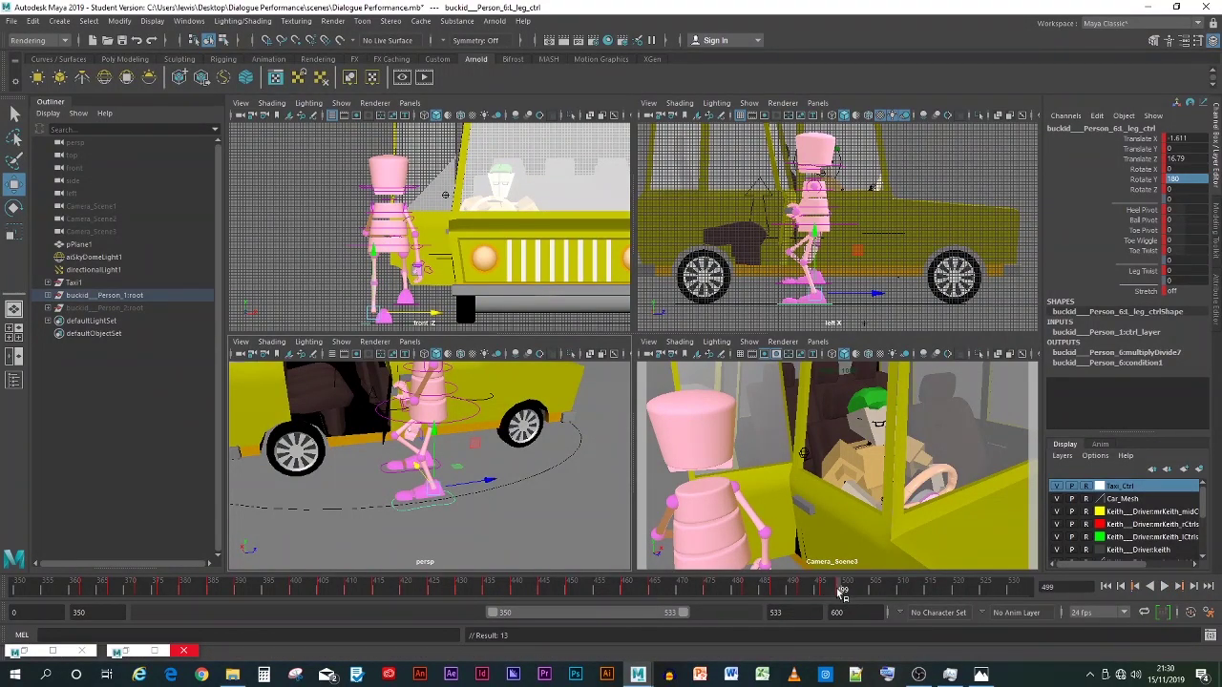
Step: Copy the right leg control's key from frame 482 and paste it at frame 492
{"action": "left_click_drag", "start_coordinate": [840, 591], "coordinate": [780, 589]}
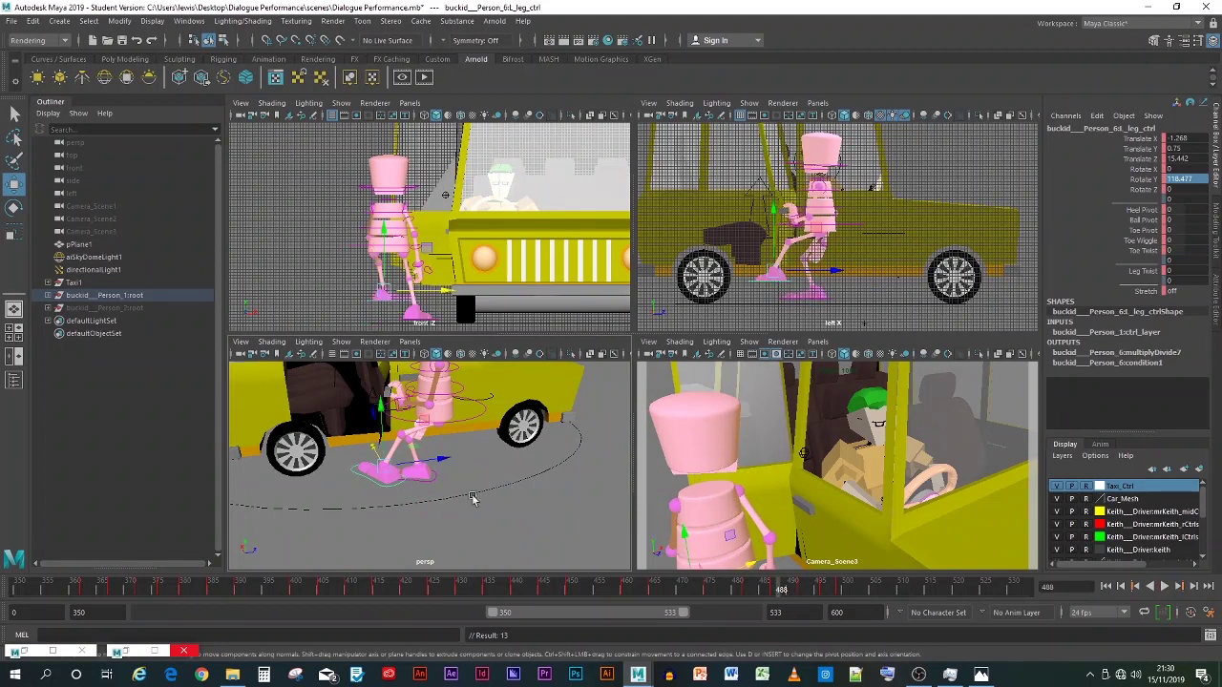
{"action": "left_click", "coordinate": [432, 482]}
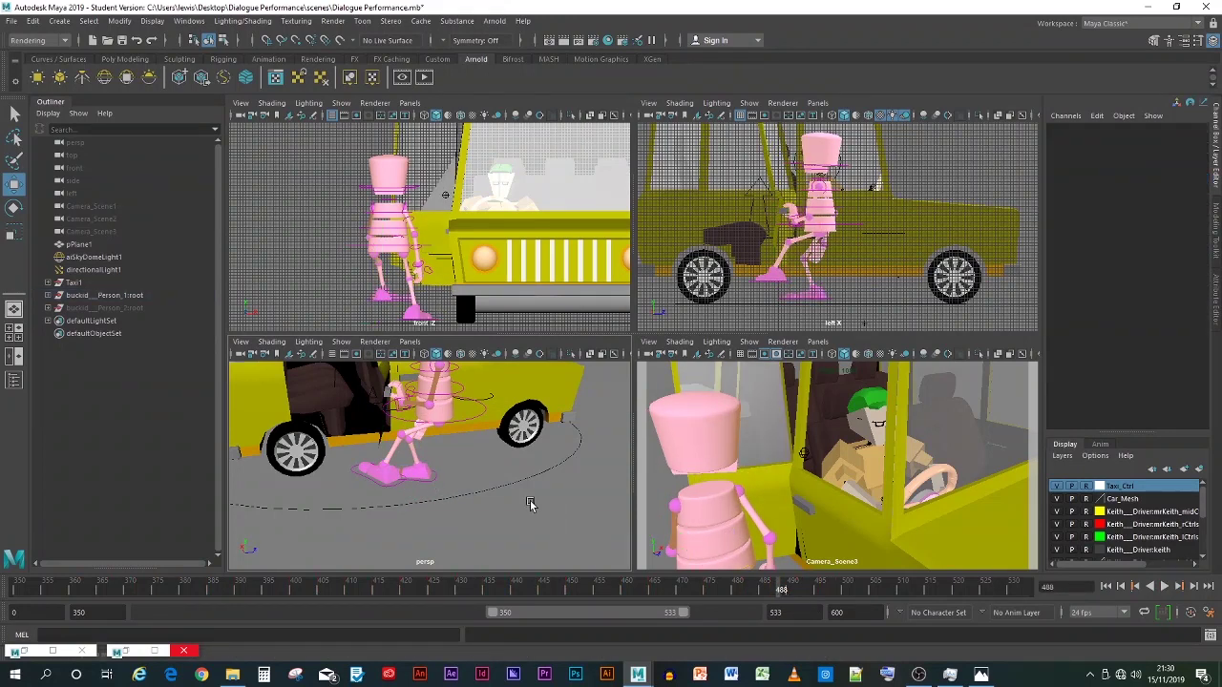
{"action": "left_click", "coordinate": [436, 486]}
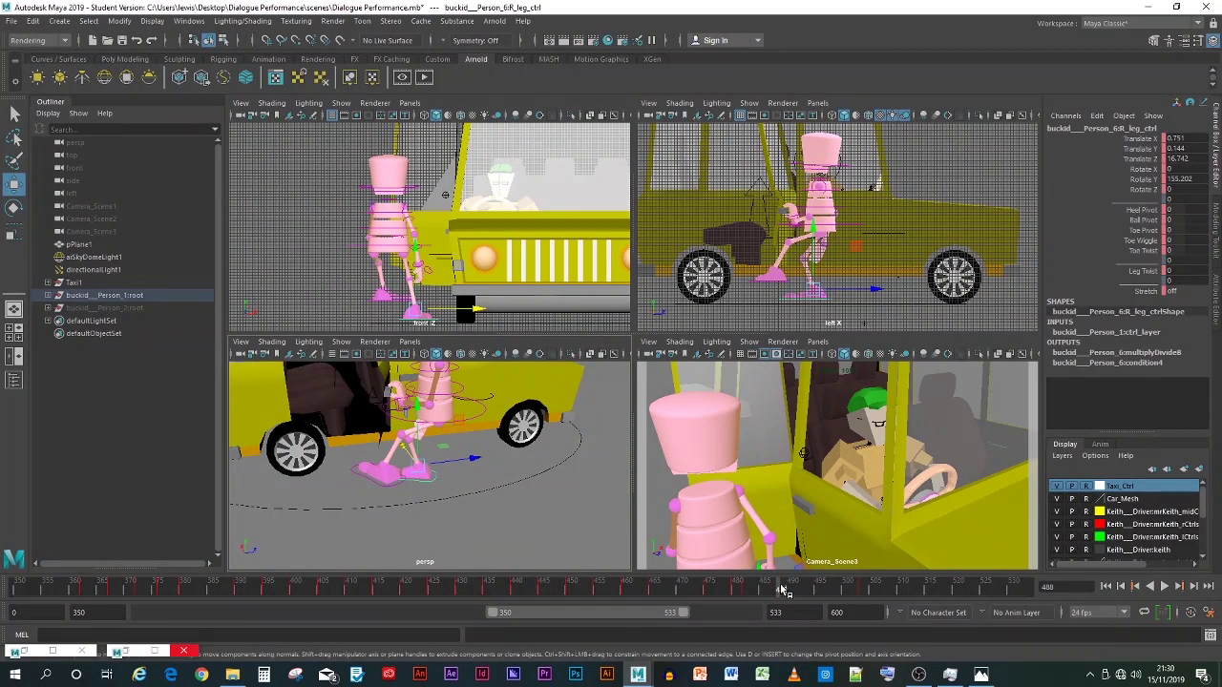
{"action": "left_click_drag", "start_coordinate": [780, 589], "coordinate": [804, 599]}
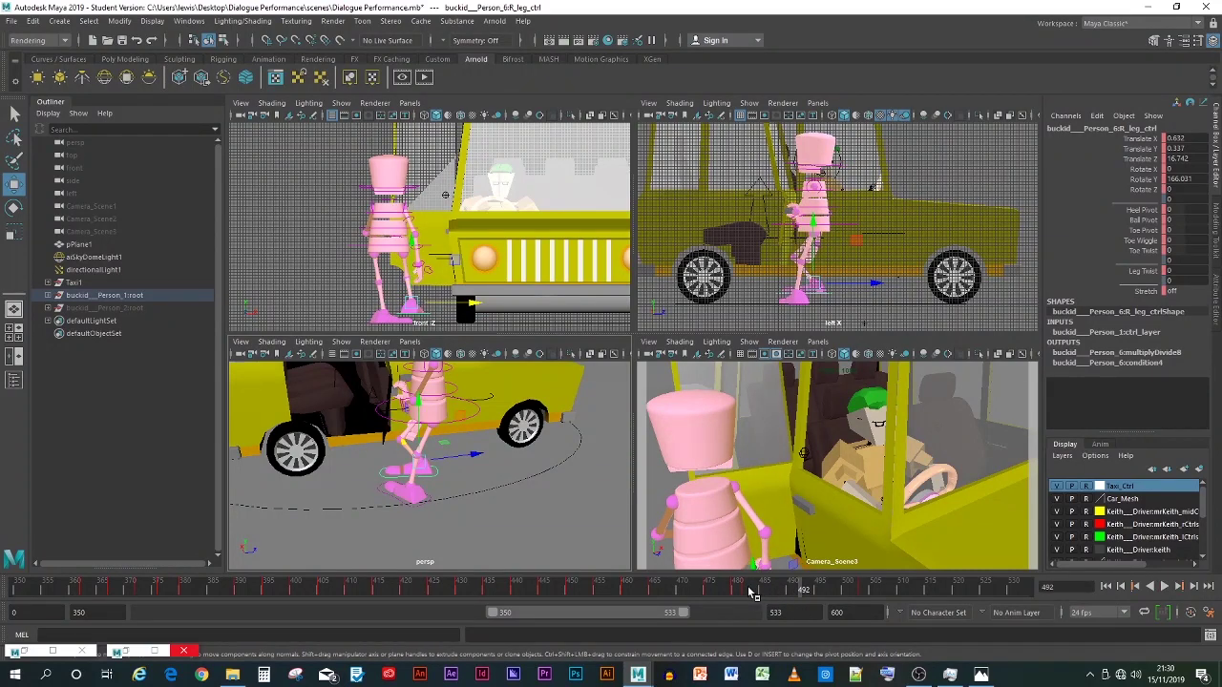
{"action": "left_click", "coordinate": [750, 593]}
{"action": "right_click", "coordinate": [748, 591]}
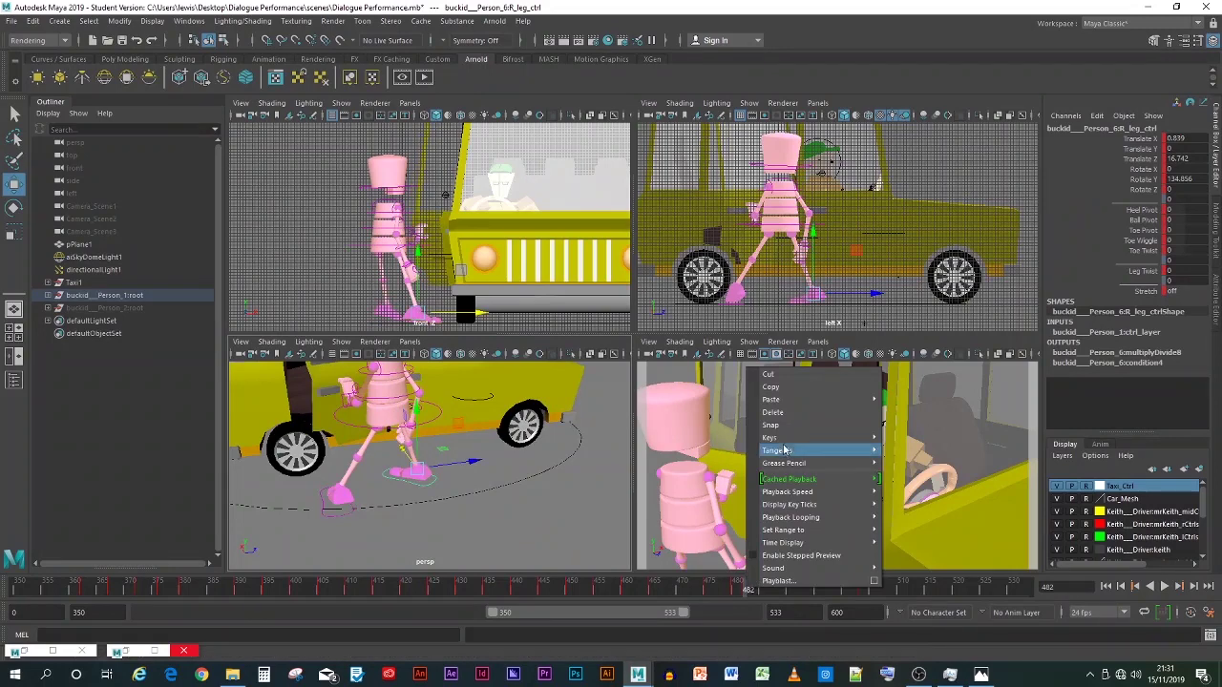
{"action": "left_click", "coordinate": [778, 386]}
{"action": "left_click_drag", "start_coordinate": [761, 593], "coordinate": [807, 597]}
{"action": "right_click", "coordinate": [806, 597]}
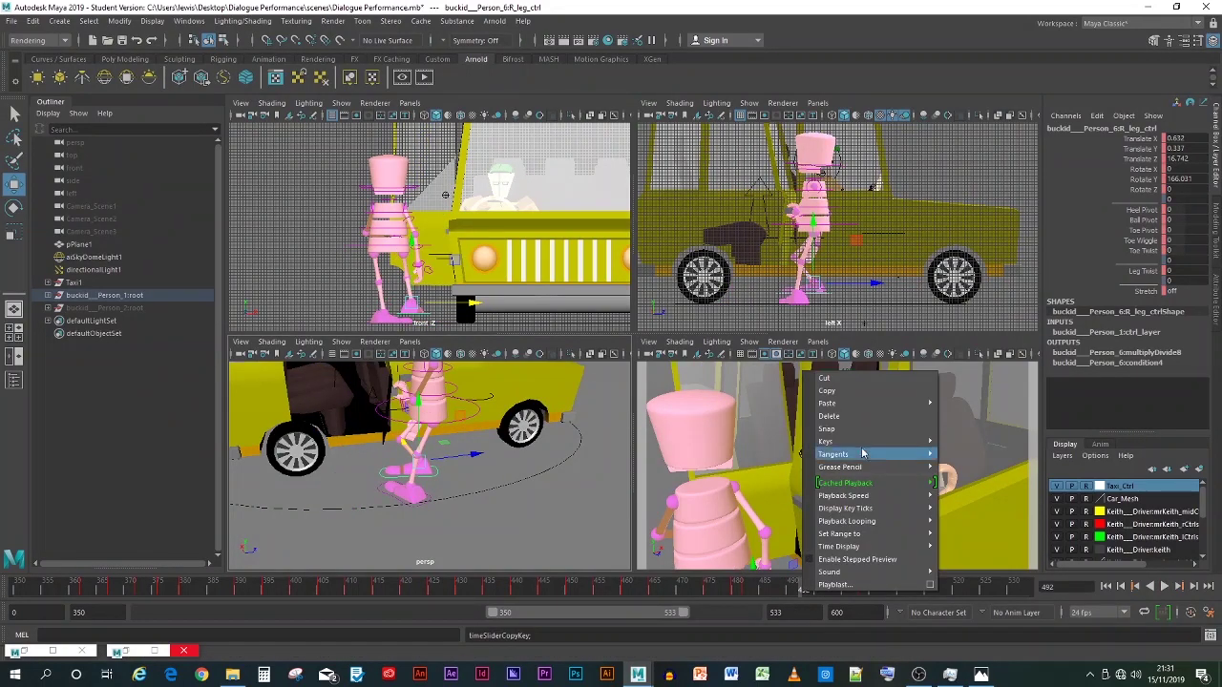
{"action": "left_click", "coordinate": [974, 413]}
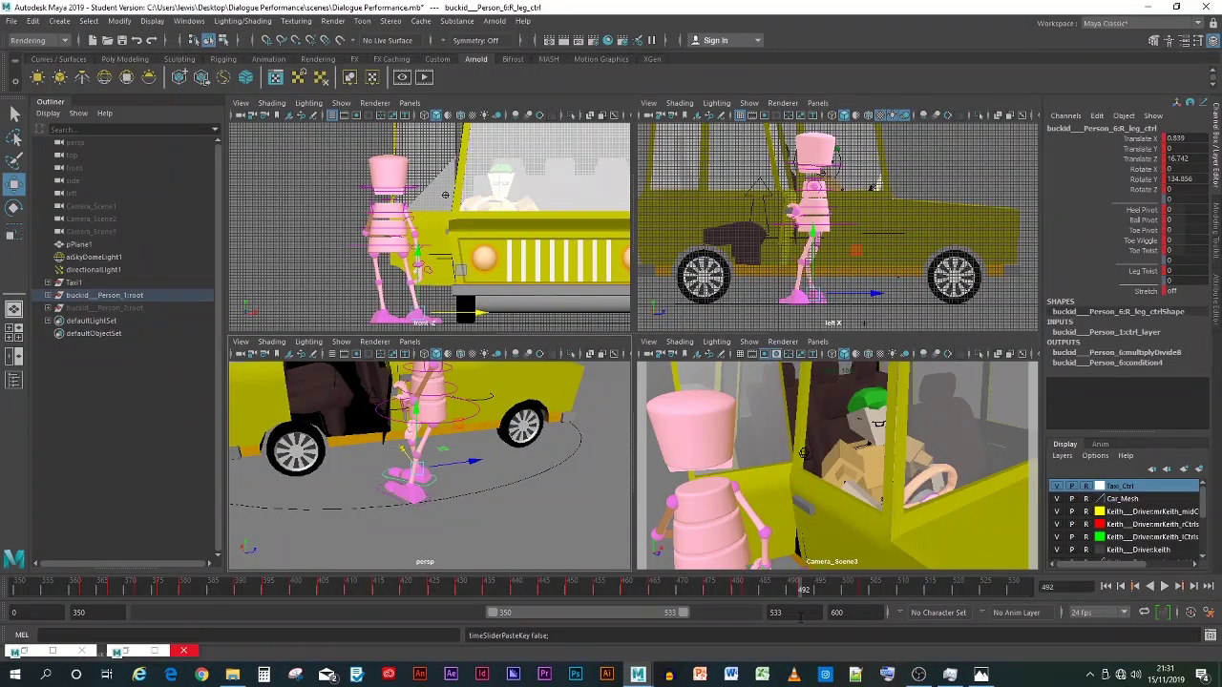
Step: Retime the right leg control by moving its frame 492 key to frame 500 and its frame 503 key to frame 507
{"action": "key", "text": "alt+v"}
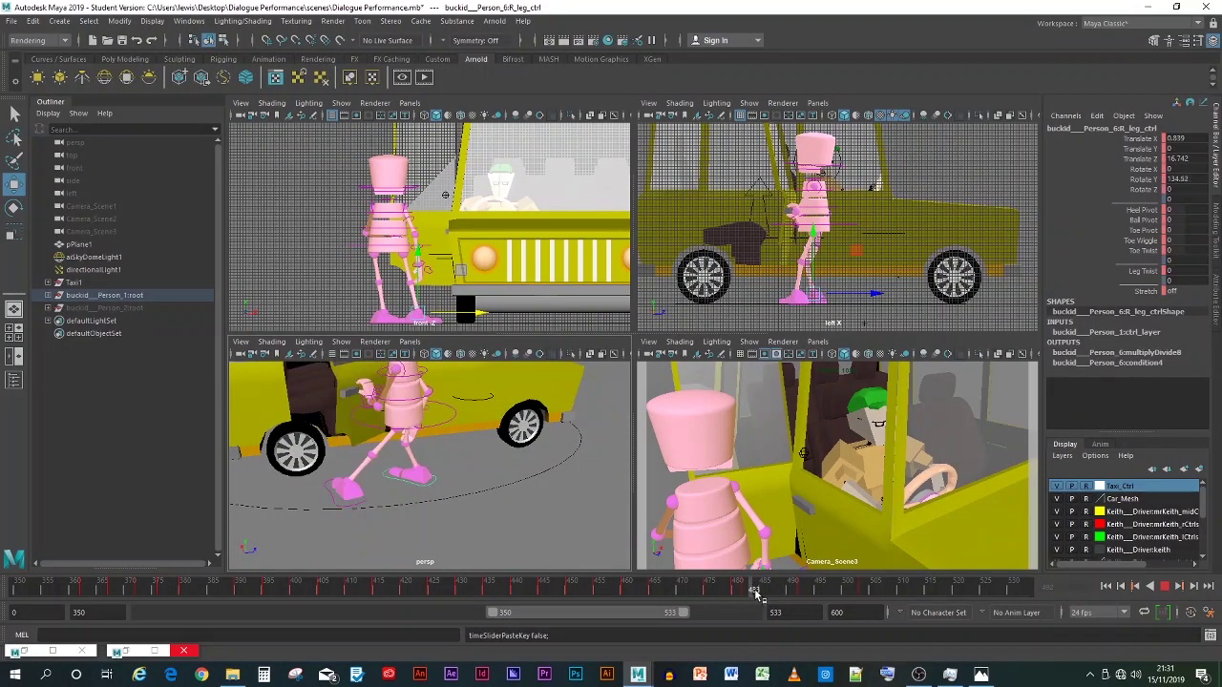
{"action": "left_click", "coordinate": [802, 592]}
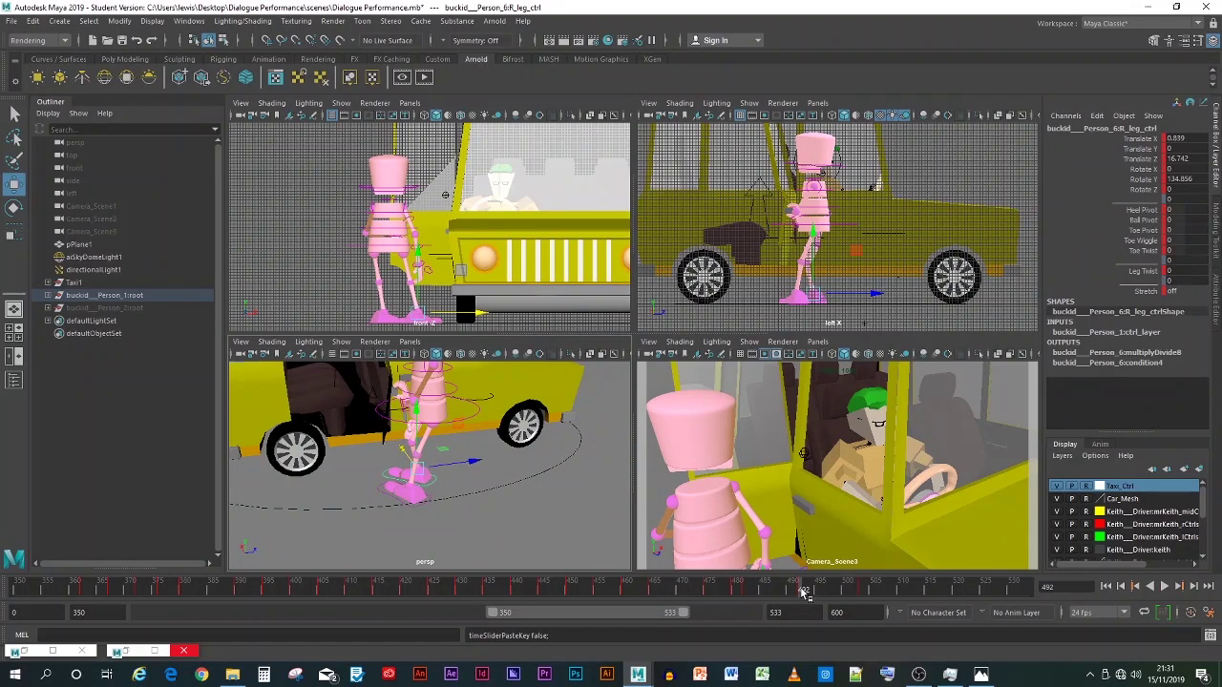
{"action": "key", "text": "alt+v"}
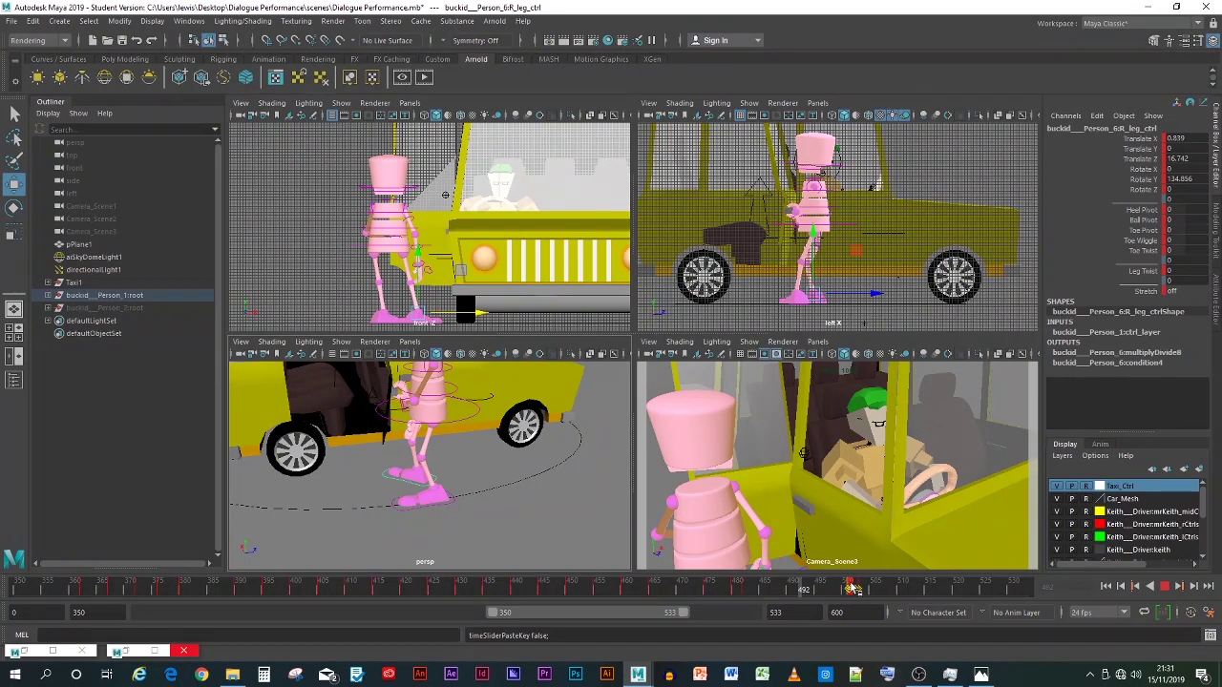
{"action": "left_click_drag", "start_coordinate": [853, 589], "coordinate": [891, 591]}
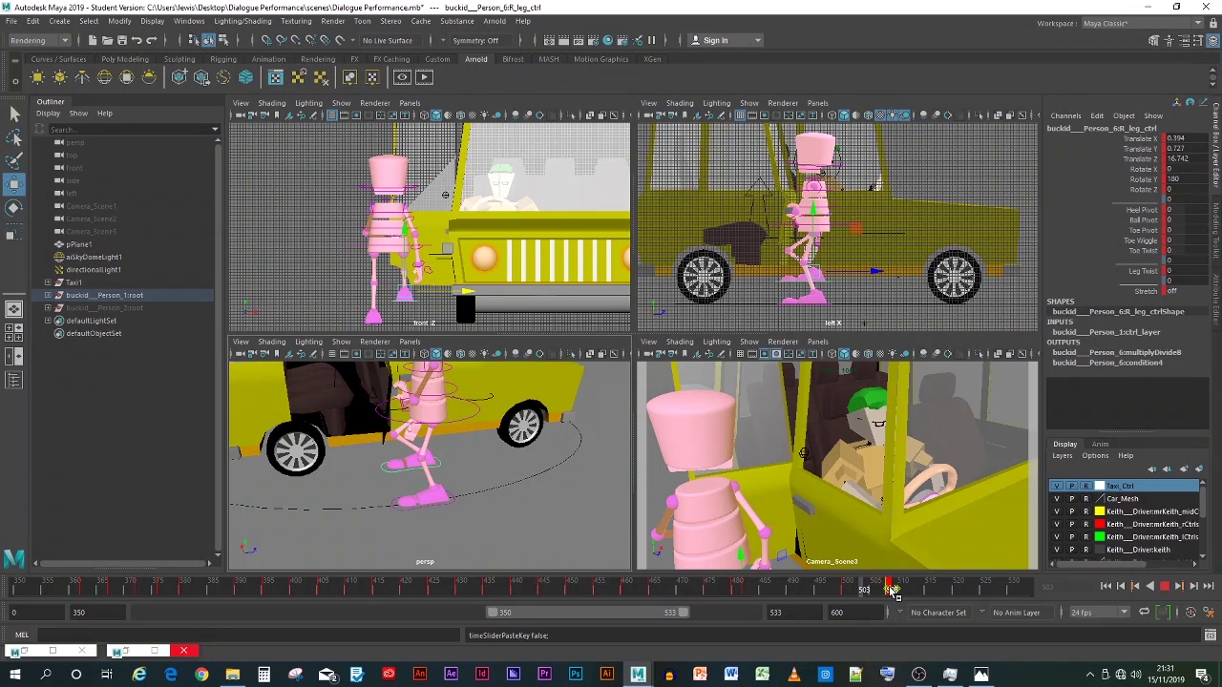
{"action": "left_click_drag", "start_coordinate": [890, 591], "coordinate": [847, 599]}
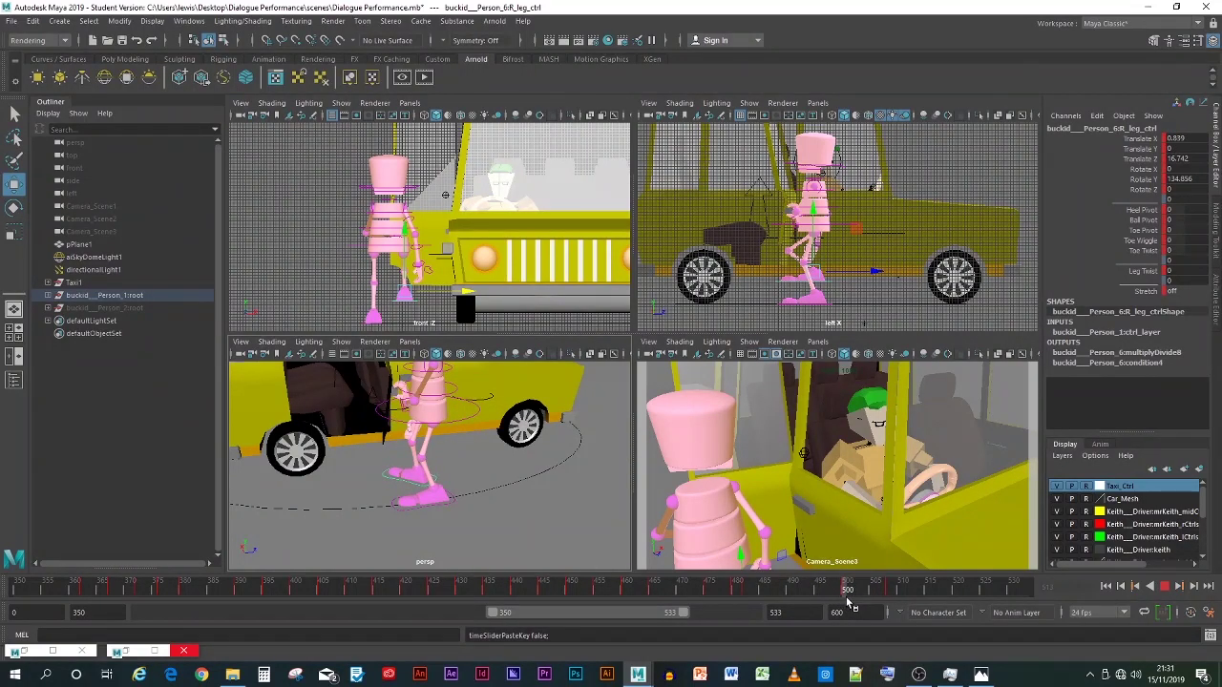
{"action": "left_click_drag", "start_coordinate": [845, 597], "coordinate": [845, 597]}
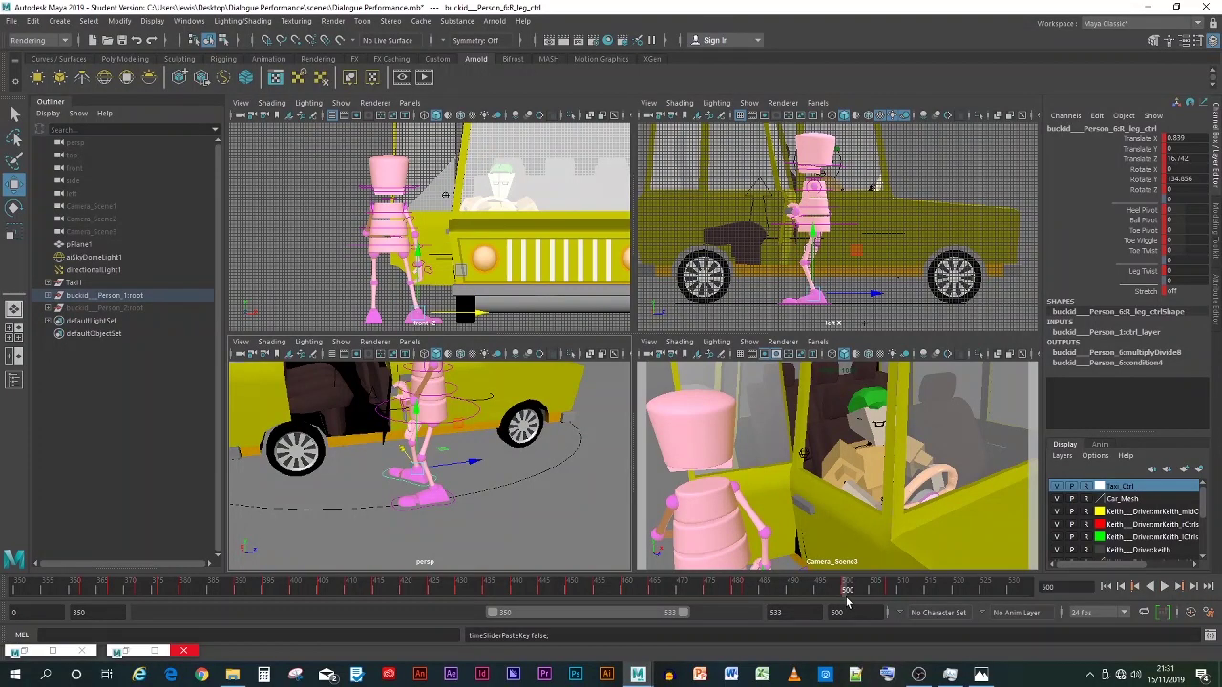
Step: Copy the right leg control's key from frame 482 and paste it at frame 500
{"action": "key", "text": "f"}
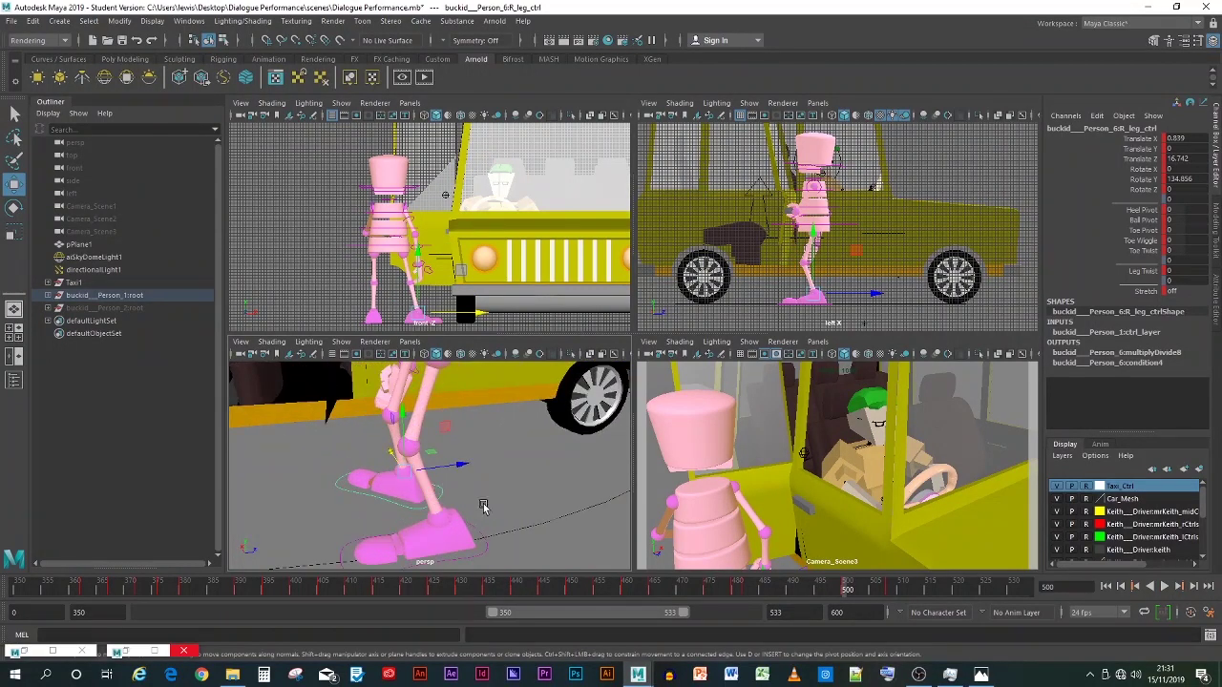
{"action": "left_click_drag", "start_coordinate": [487, 509], "coordinate": [467, 485], "text": "alt"}
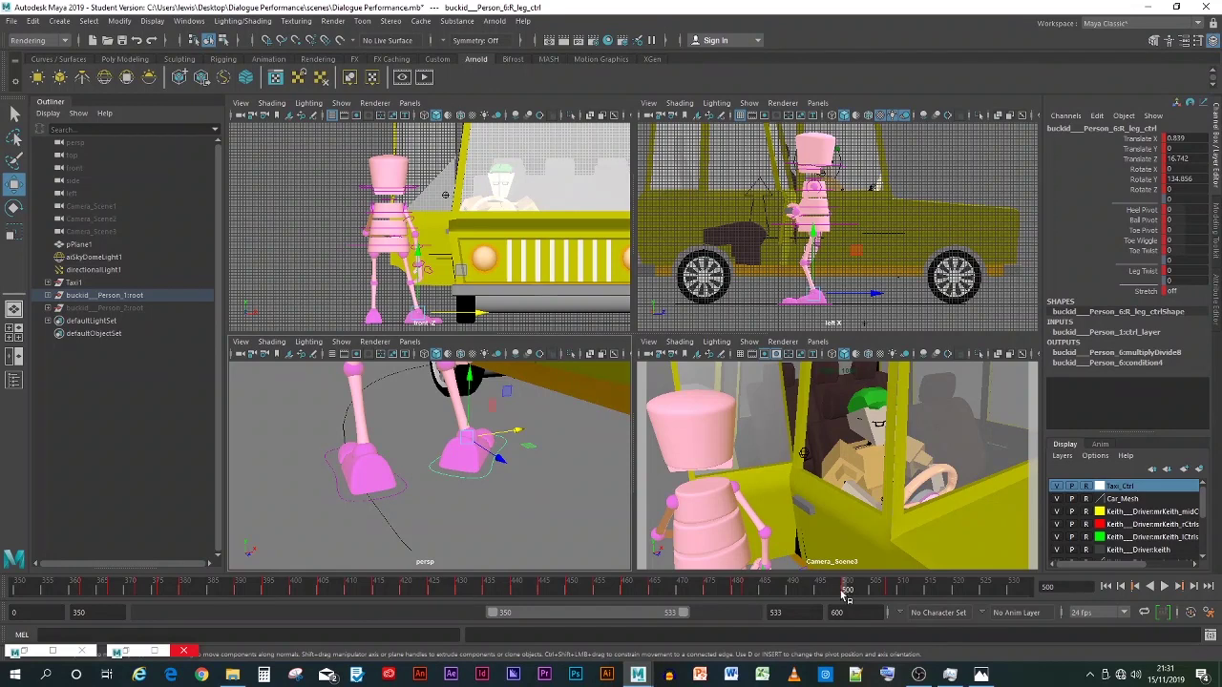
{"action": "left_click_drag", "start_coordinate": [845, 594], "coordinate": [748, 592]}
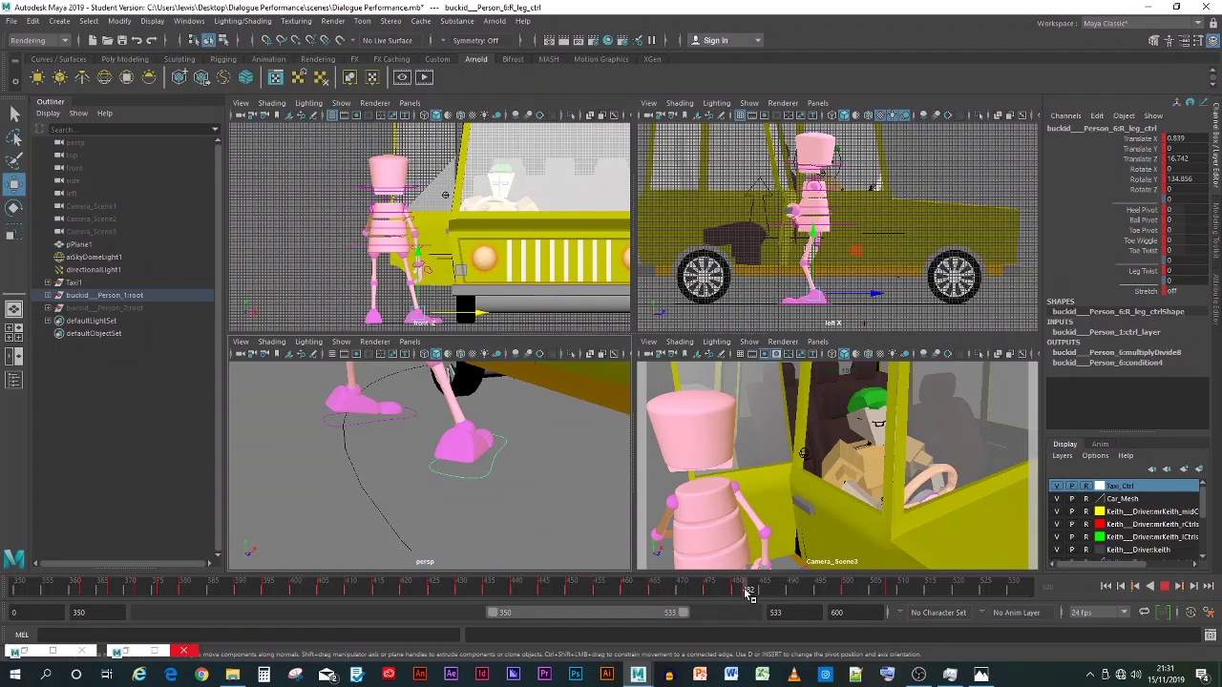
{"action": "right_click", "coordinate": [746, 591]}
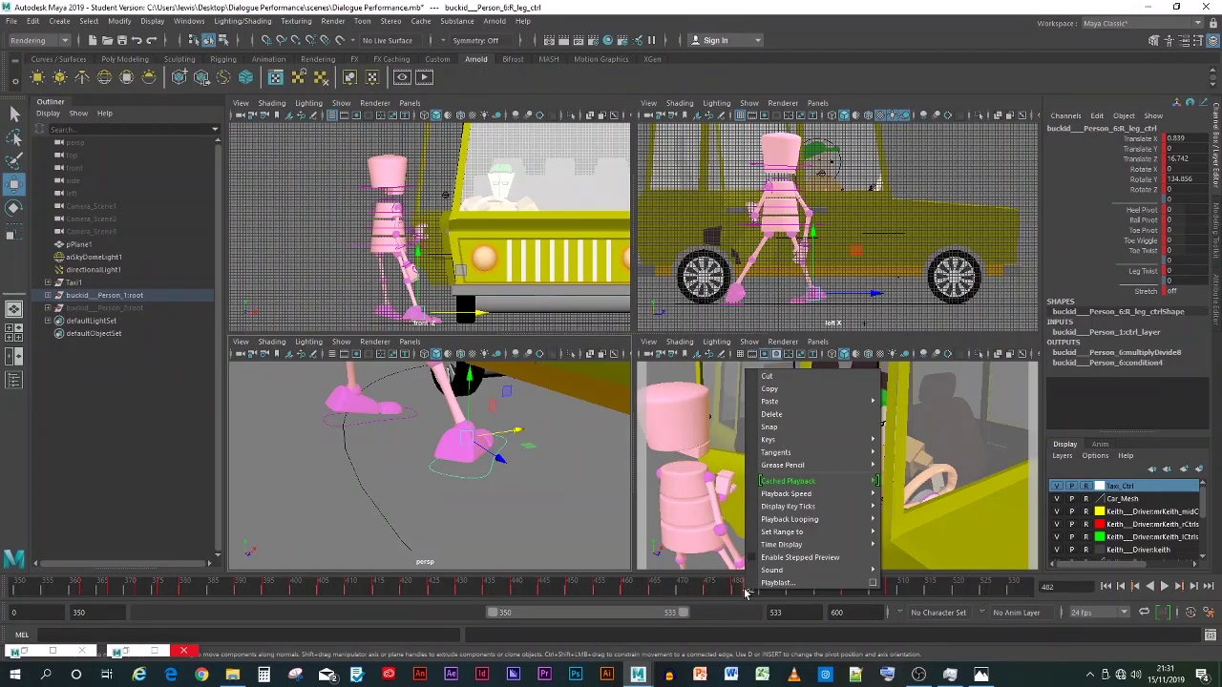
{"action": "left_click", "coordinate": [793, 389]}
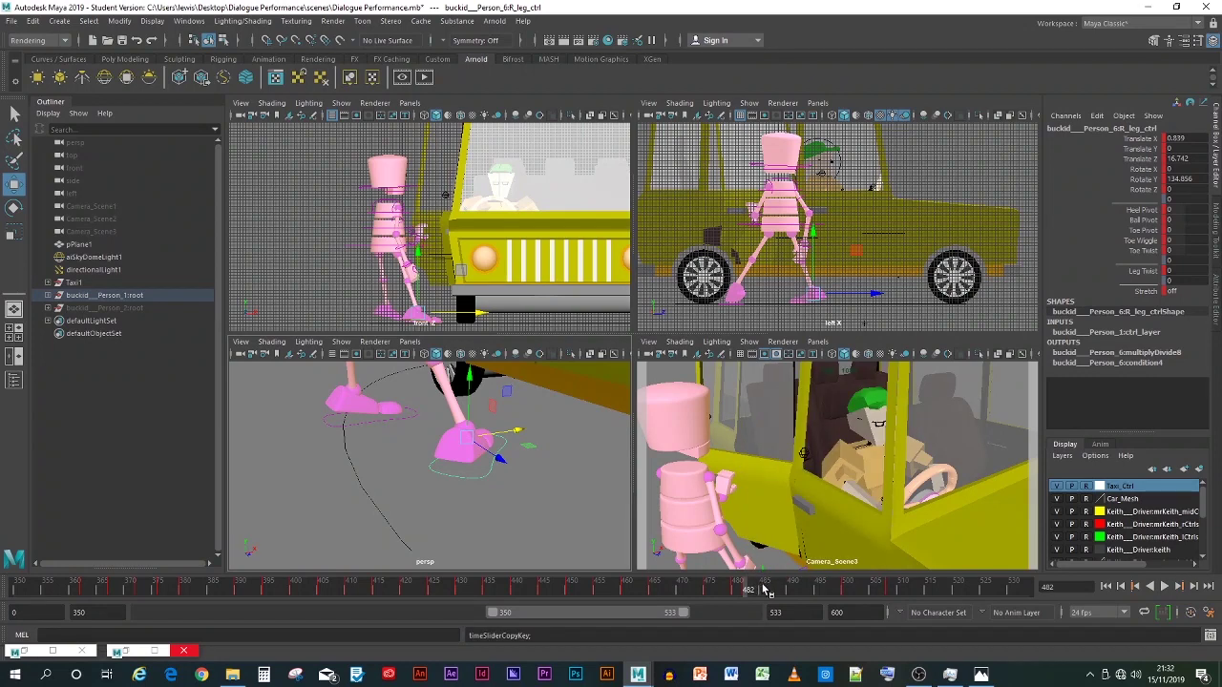
{"action": "left_click_drag", "start_coordinate": [766, 589], "coordinate": [846, 589]}
{"action": "right_click", "coordinate": [846, 589]}
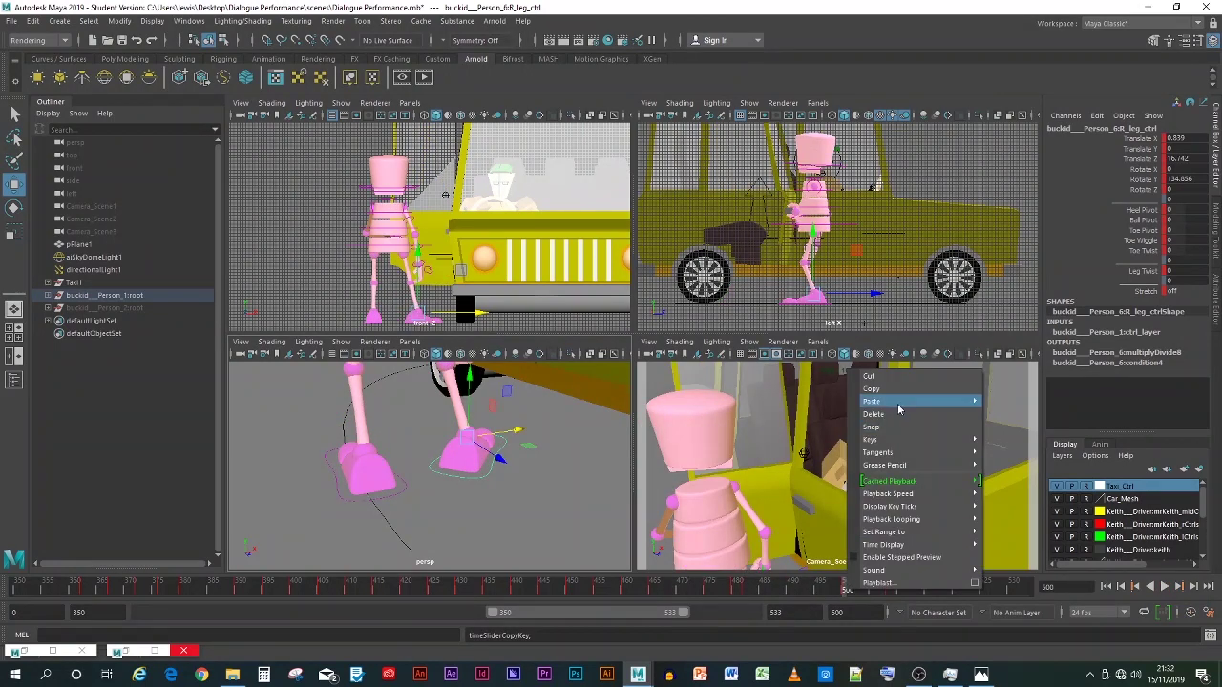
{"action": "mouse_move", "coordinate": [899, 409]}
{"action": "left_click", "coordinate": [1000, 412]}
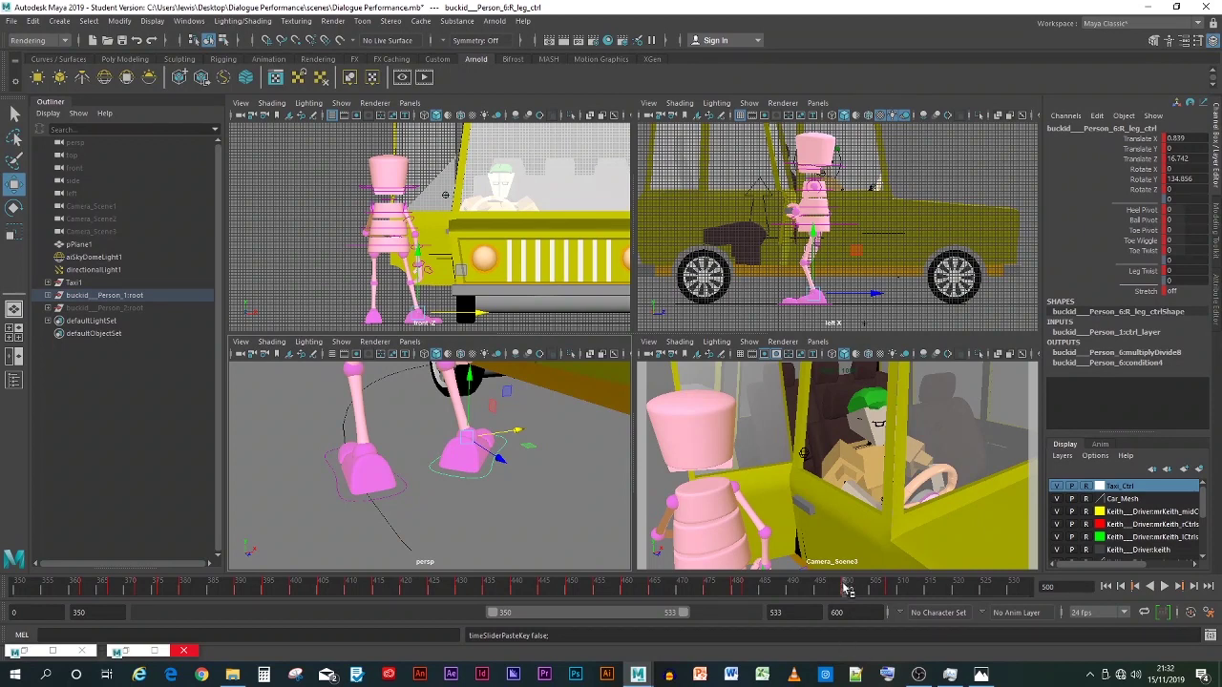
Step: Lower the right leg control to the ground at frame 514 by setting Translate Y to 0
{"action": "key", "text": "alt+v"}
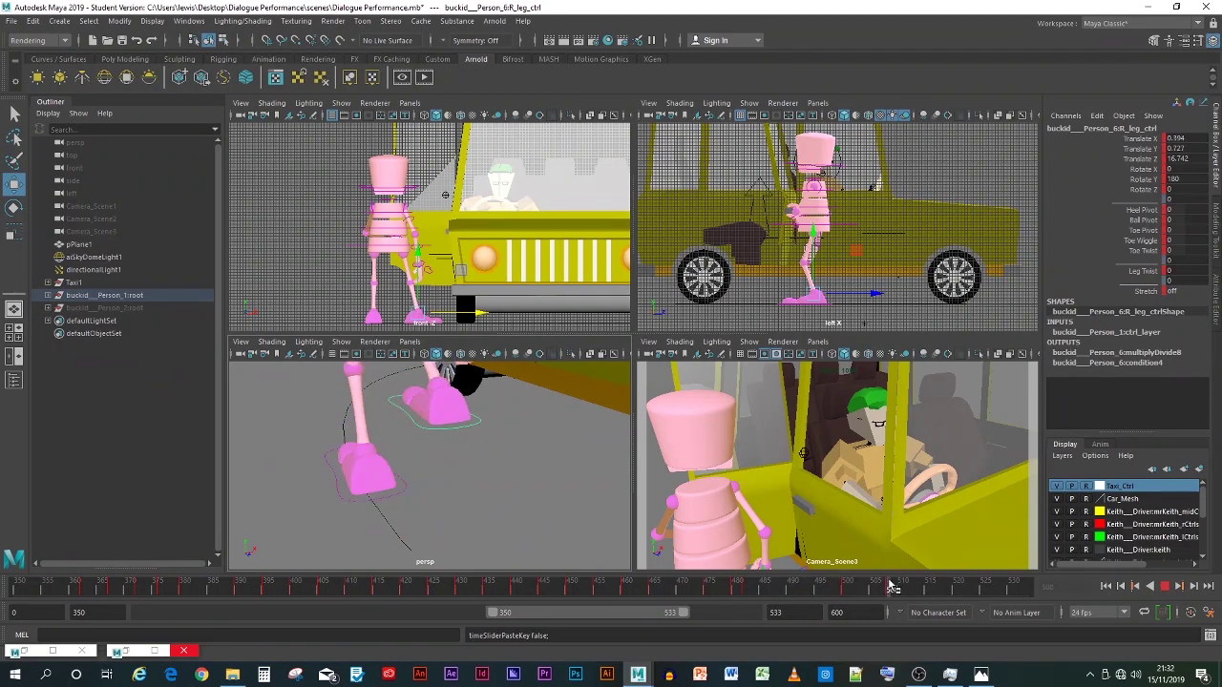
{"action": "left_click", "coordinate": [926, 590]}
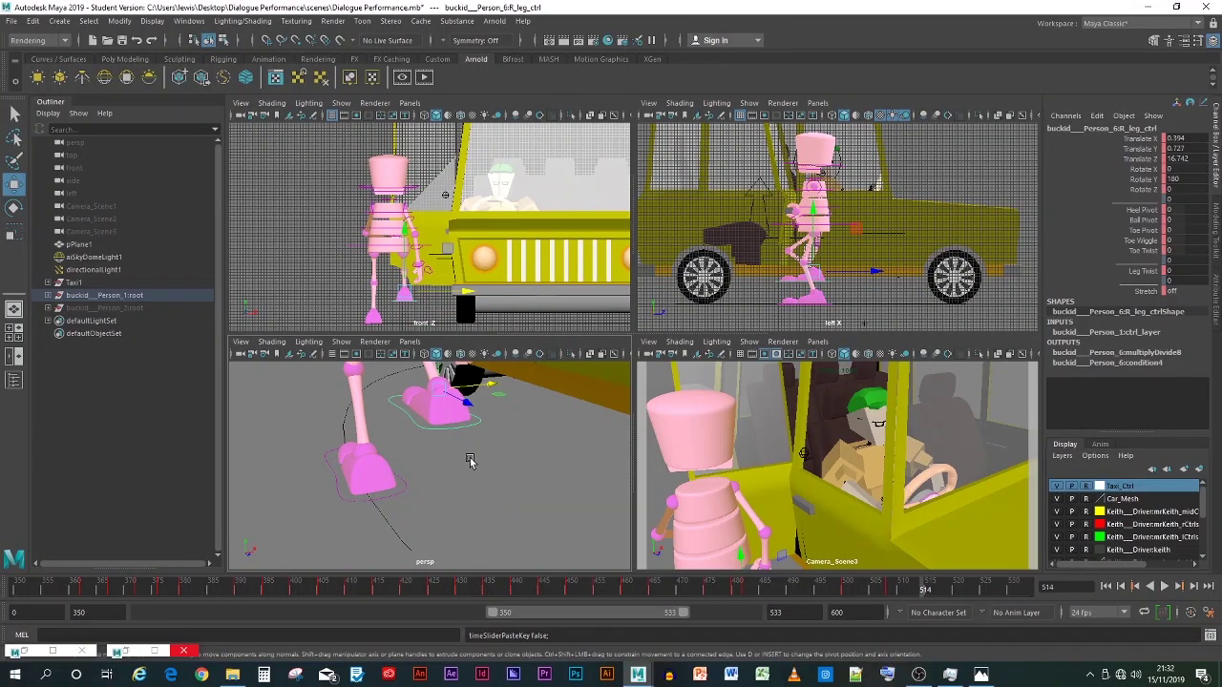
{"action": "left_click_drag", "start_coordinate": [439, 380], "coordinate": [431, 426]}
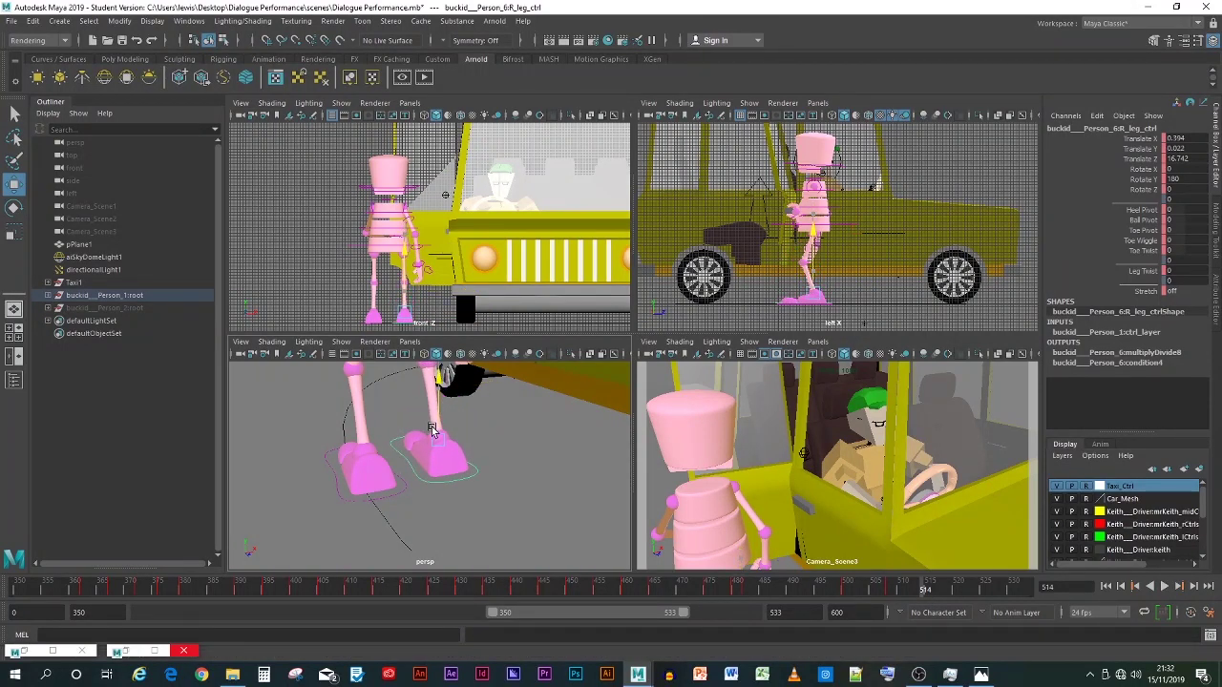
{"action": "left_click", "coordinate": [1179, 147]}
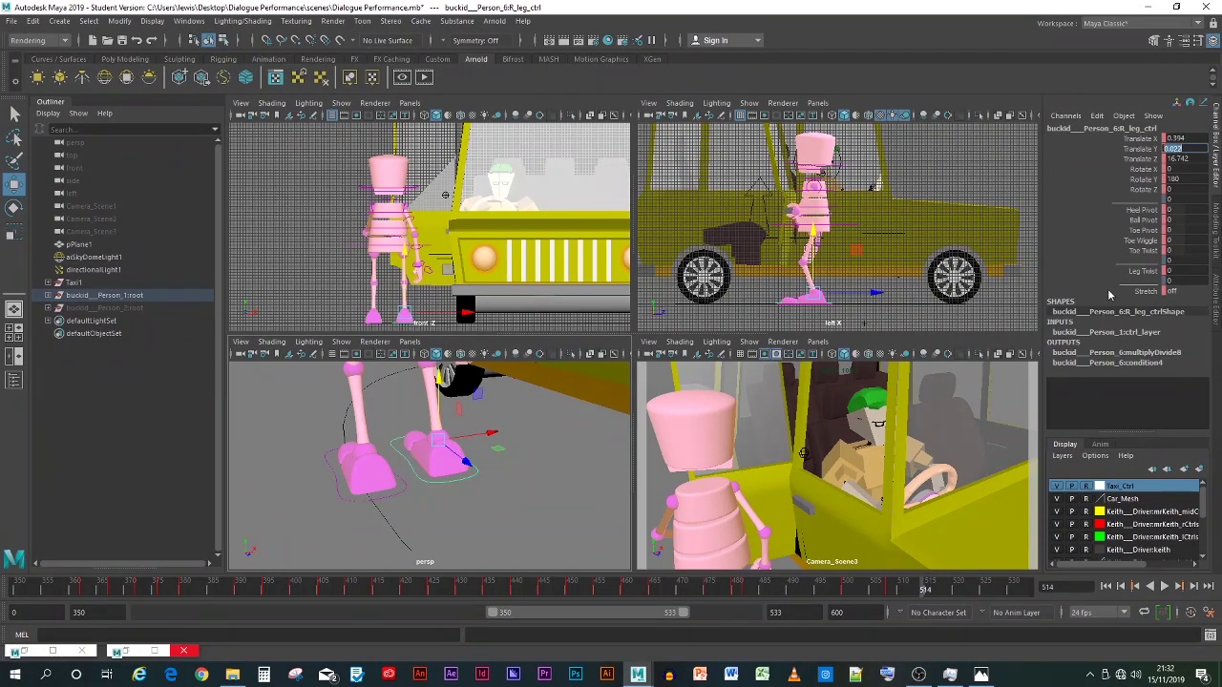
{"action": "type", "text": "0"}
{"action": "key", "text": "Return"}
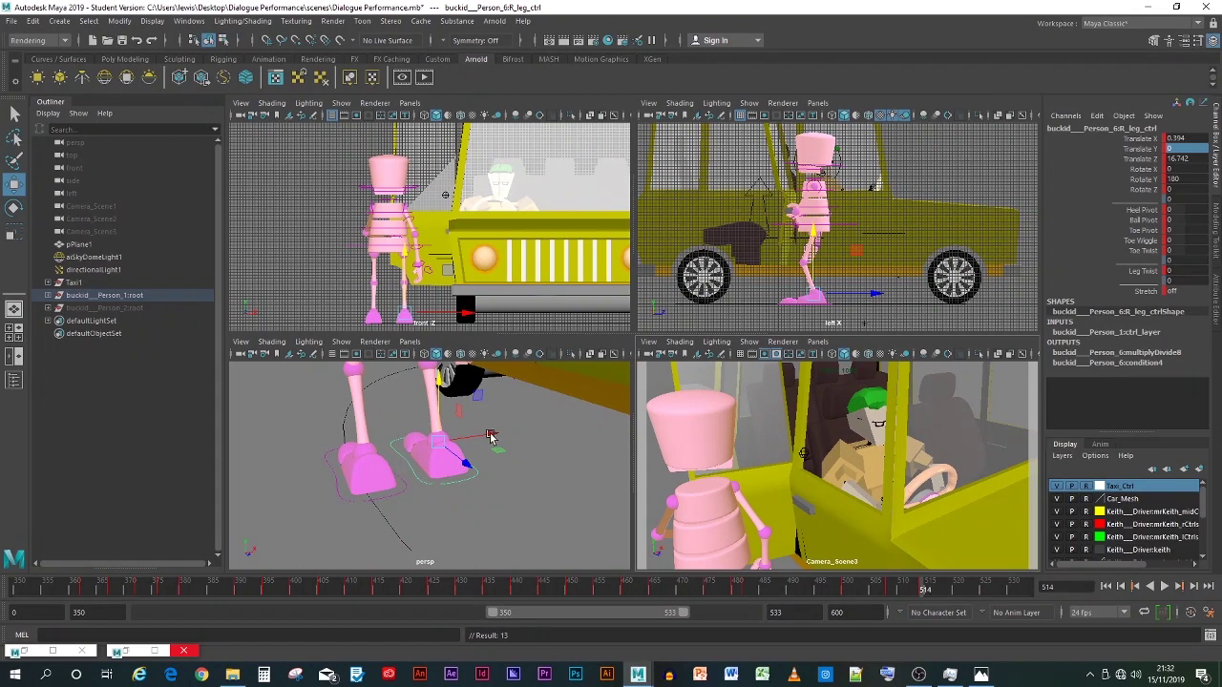
Step: Position the right foot beside the left one at frame 514 with Translate X 0.322 and Translate Z 16.79
{"action": "left_click_drag", "start_coordinate": [483, 432], "coordinate": [449, 450]}
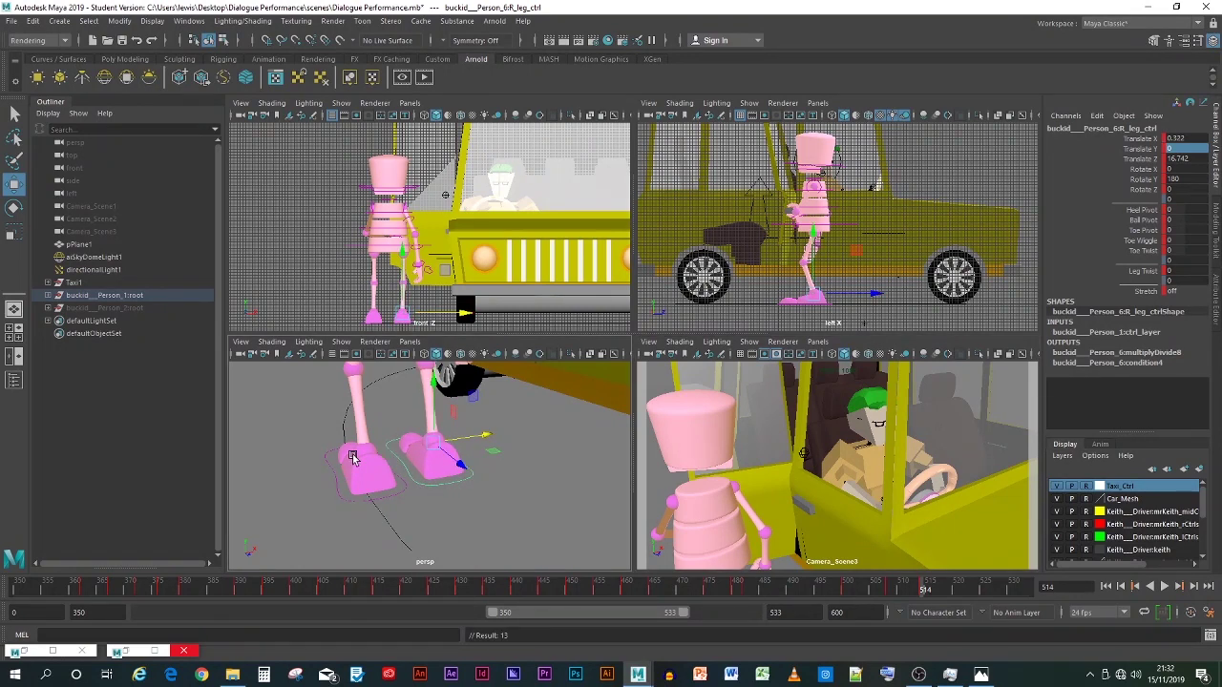
{"action": "left_click_drag", "start_coordinate": [352, 457], "coordinate": [489, 450], "text": "alt"}
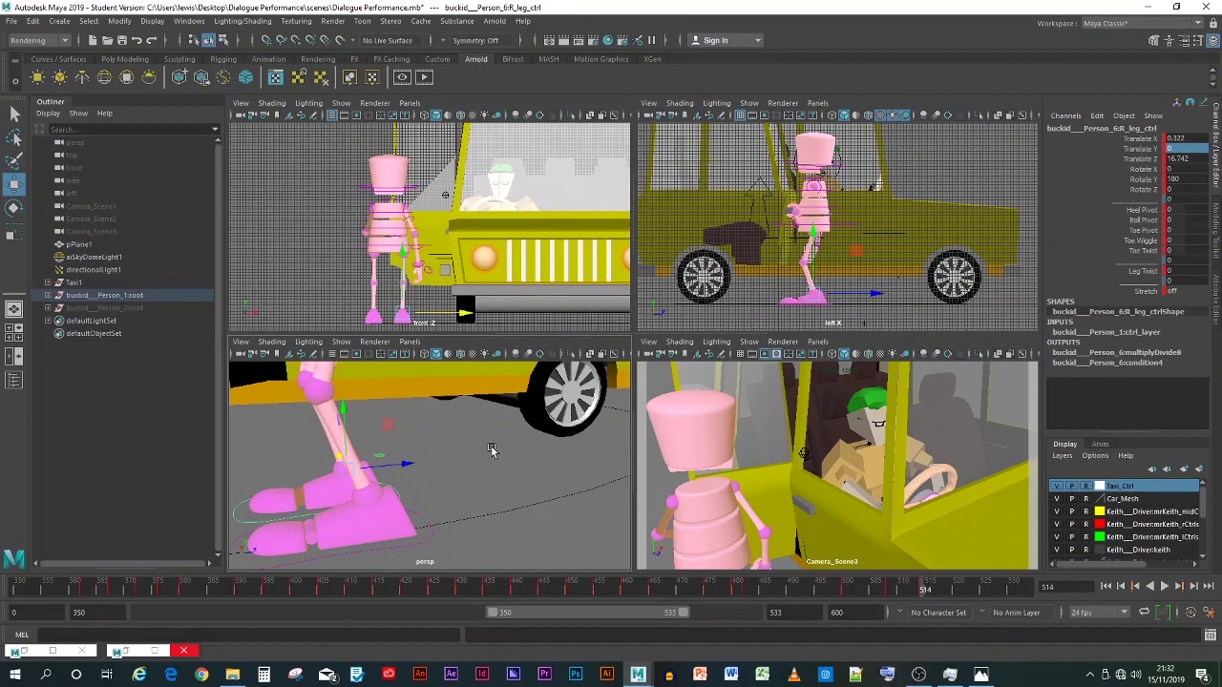
{"action": "left_click_drag", "start_coordinate": [405, 463], "coordinate": [408, 462]}
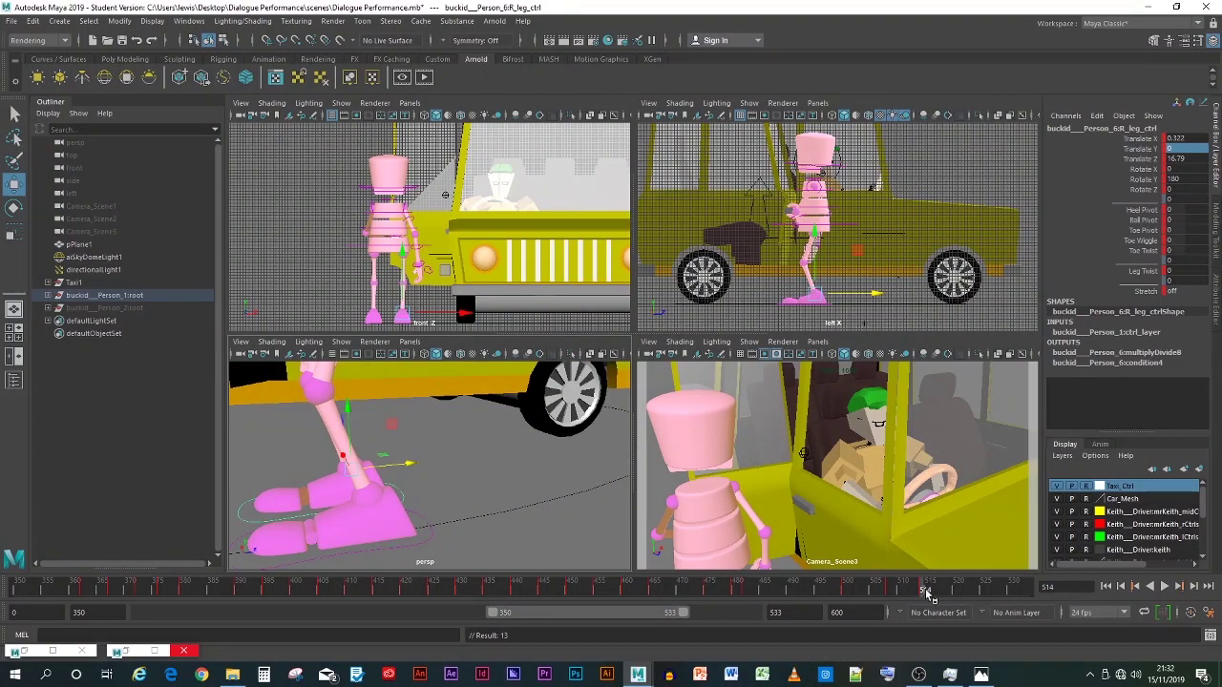
Step: Review the character's pose at frame 483 through Camera_Scene2 and Camera_Scene3, and scrub the opening frames up to frame 381
{"action": "mouse_move", "coordinate": [925, 588]}
{"action": "left_mouse_down"}
{"action": "mouse_move", "coordinate": [733, 596]}
{"action": "mouse_move", "coordinate": [754, 592]}
{"action": "left_mouse_up"}
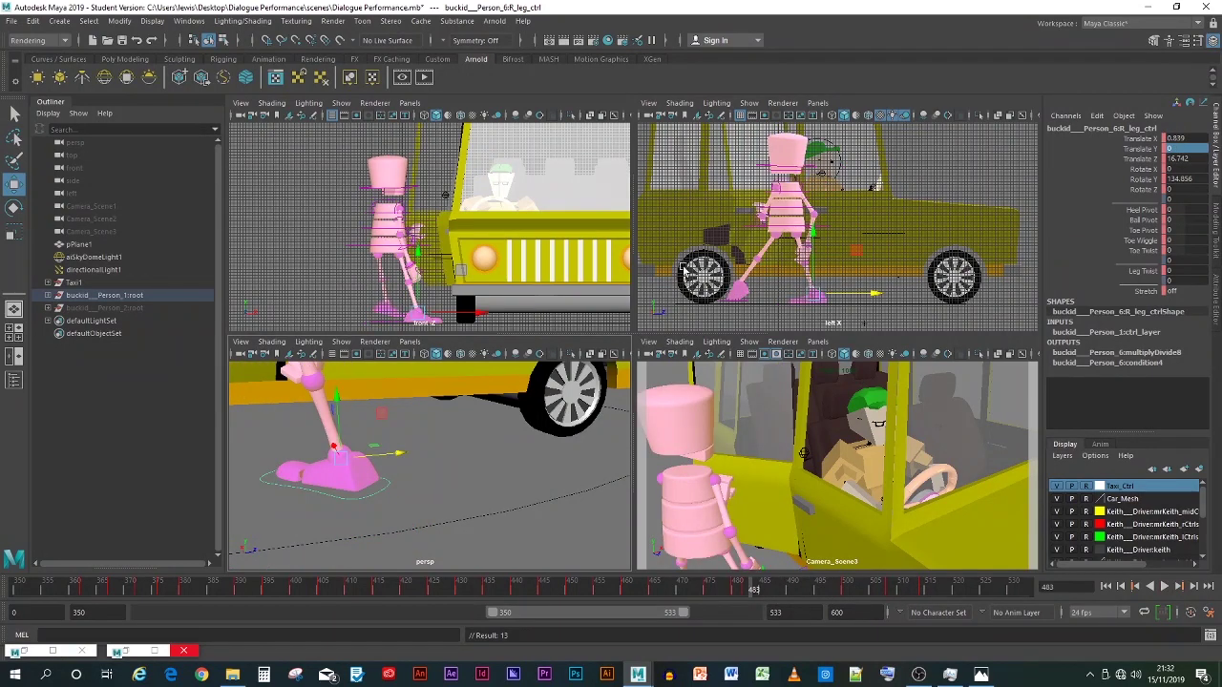
{"action": "left_click_drag", "start_coordinate": [479, 481], "coordinate": [501, 477], "text": "alt"}
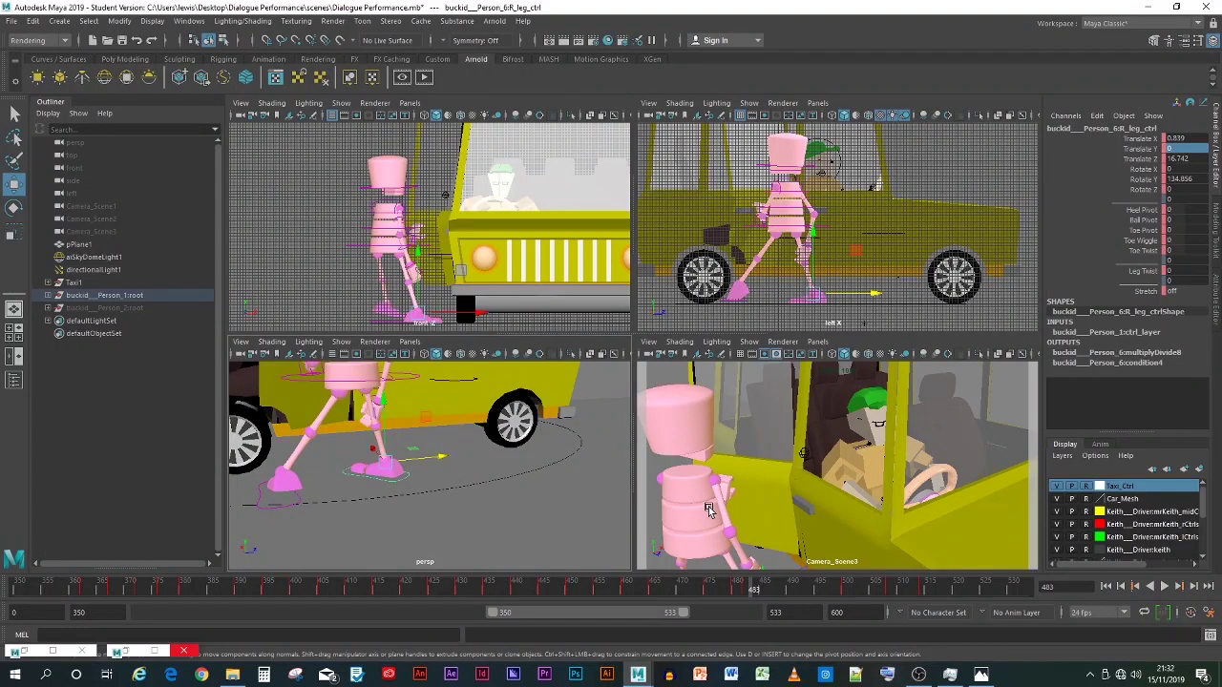
{"action": "left_click", "coordinate": [818, 102]}
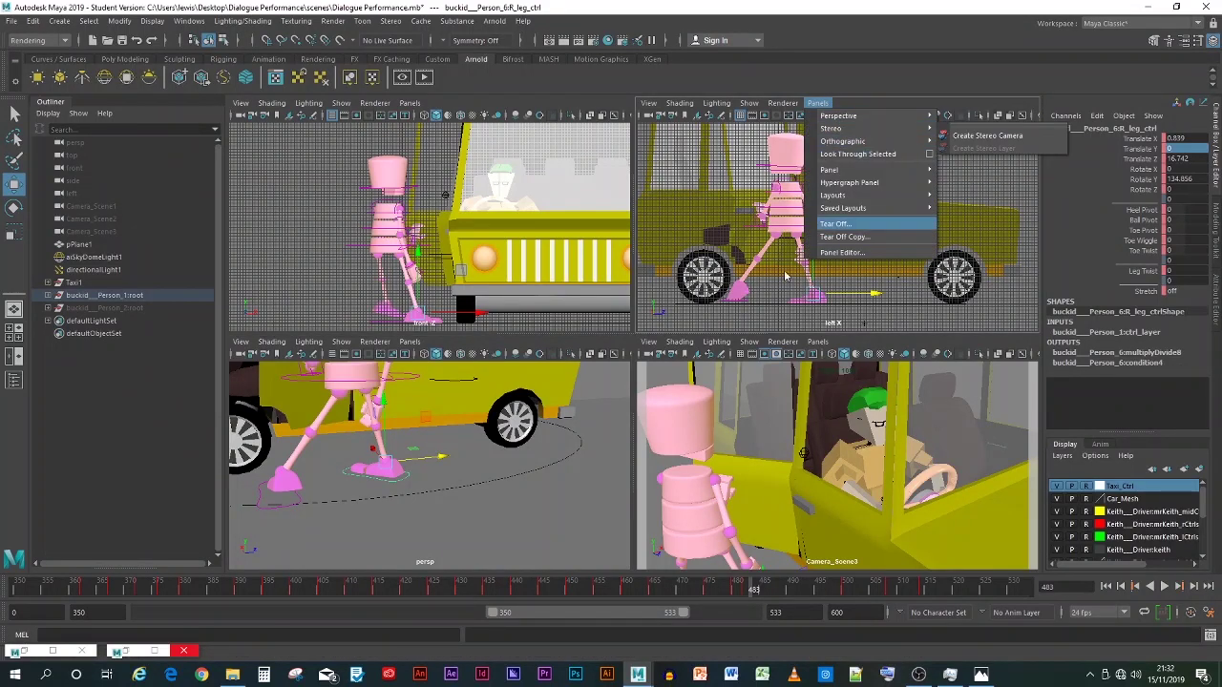
{"action": "left_click", "coordinate": [818, 341]}
{"action": "mouse_move", "coordinate": [840, 354]}
{"action": "left_click", "coordinate": [967, 368]}
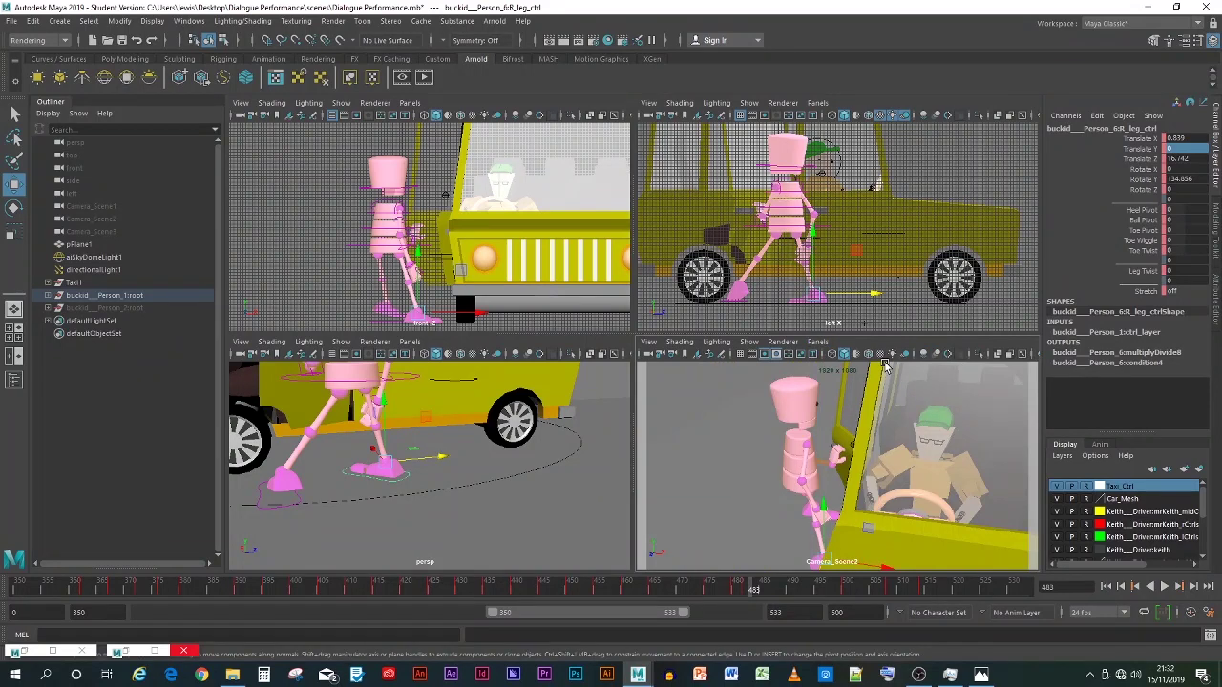
{"action": "left_click", "coordinate": [818, 341]}
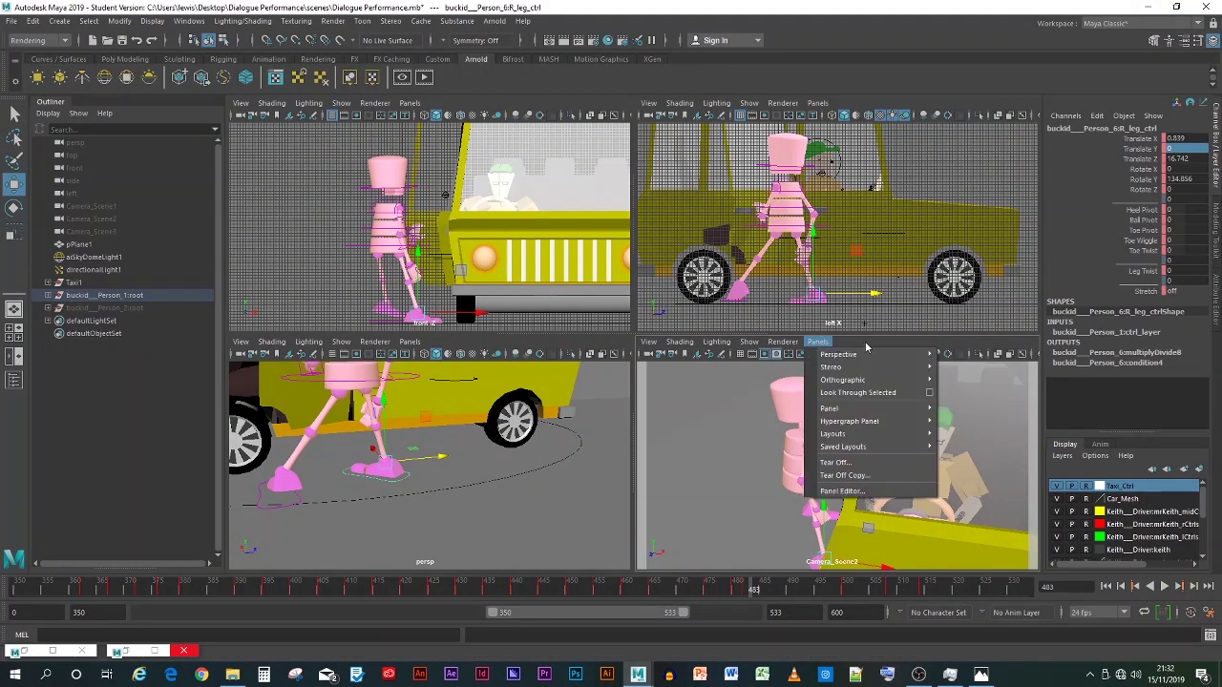
{"action": "mouse_move", "coordinate": [921, 357]}
{"action": "left_click", "coordinate": [973, 380]}
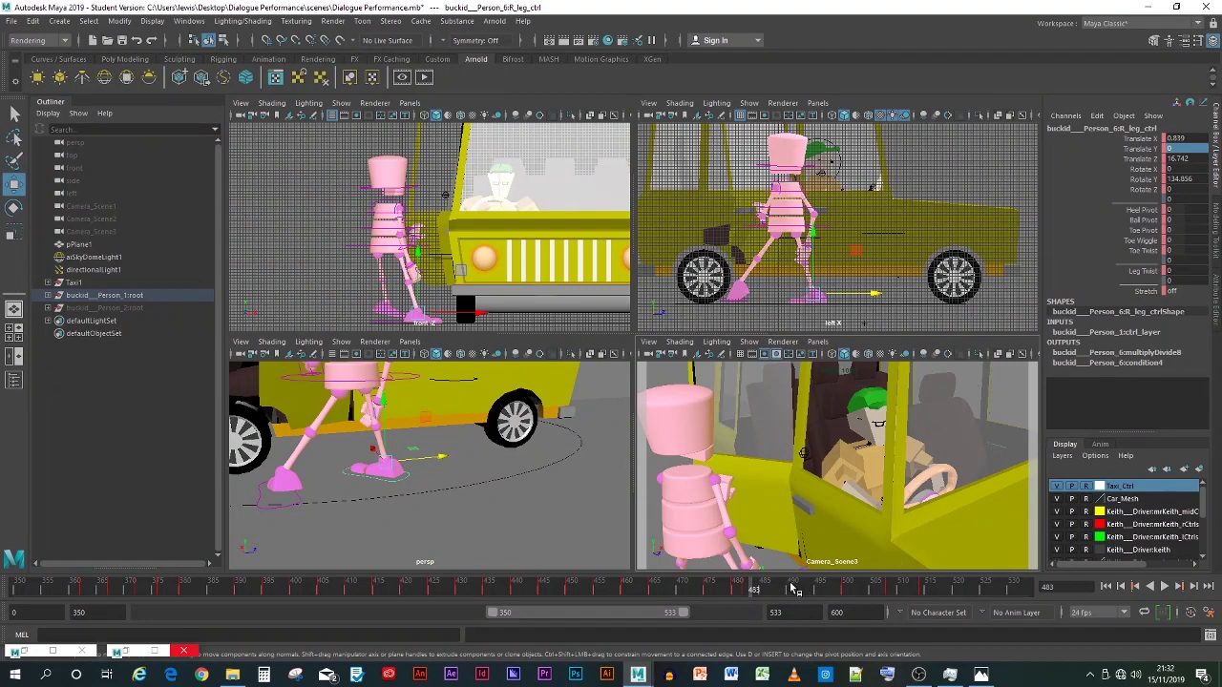
{"action": "key", "text": "alt+v"}
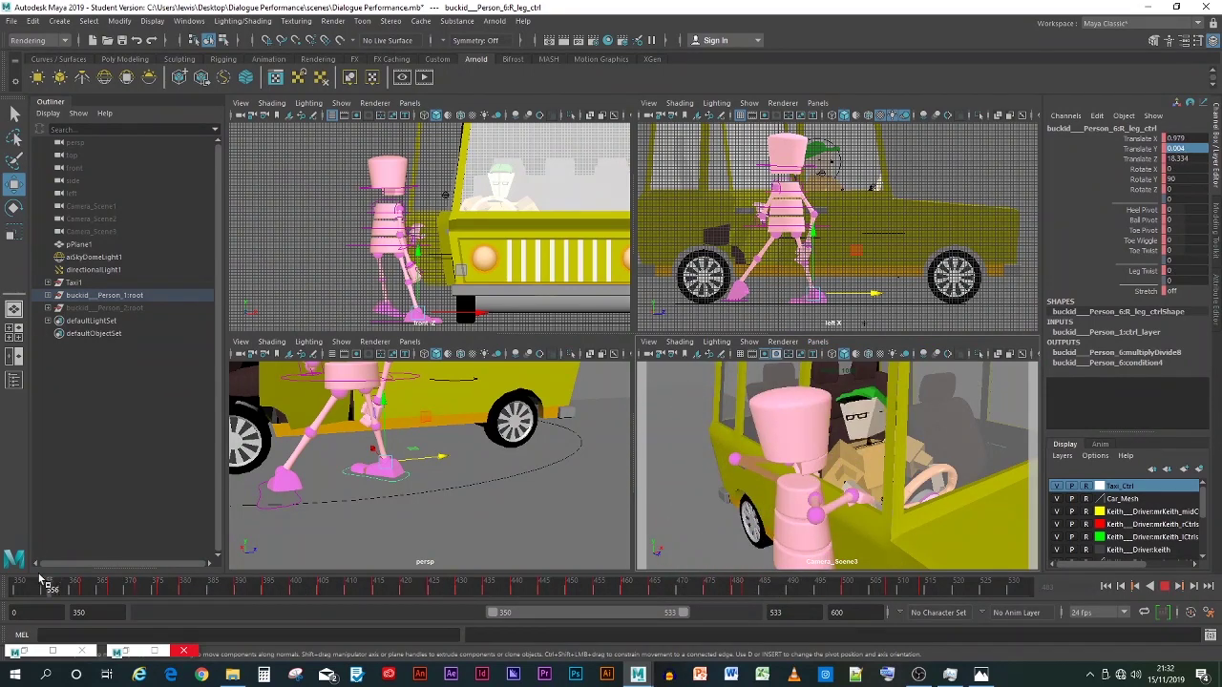
{"action": "left_click_drag", "start_coordinate": [12, 580], "coordinate": [191, 591]}
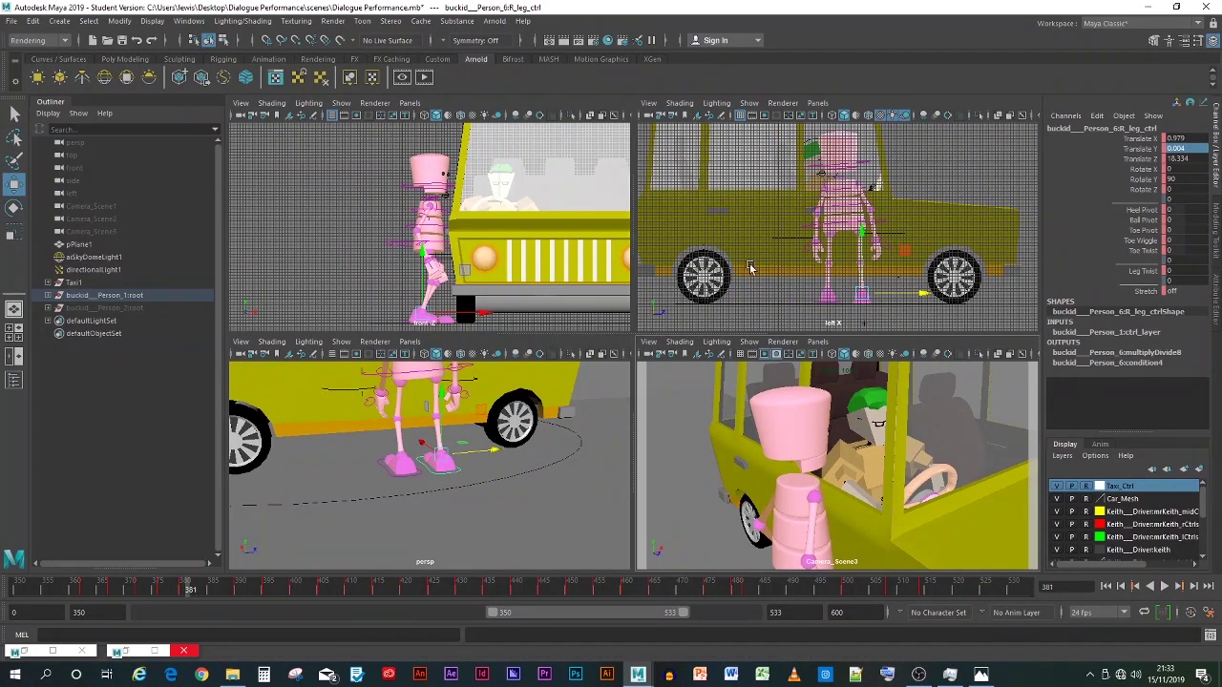
{"action": "left_click", "coordinate": [817, 341]}
{"action": "mouse_move", "coordinate": [903, 356]}
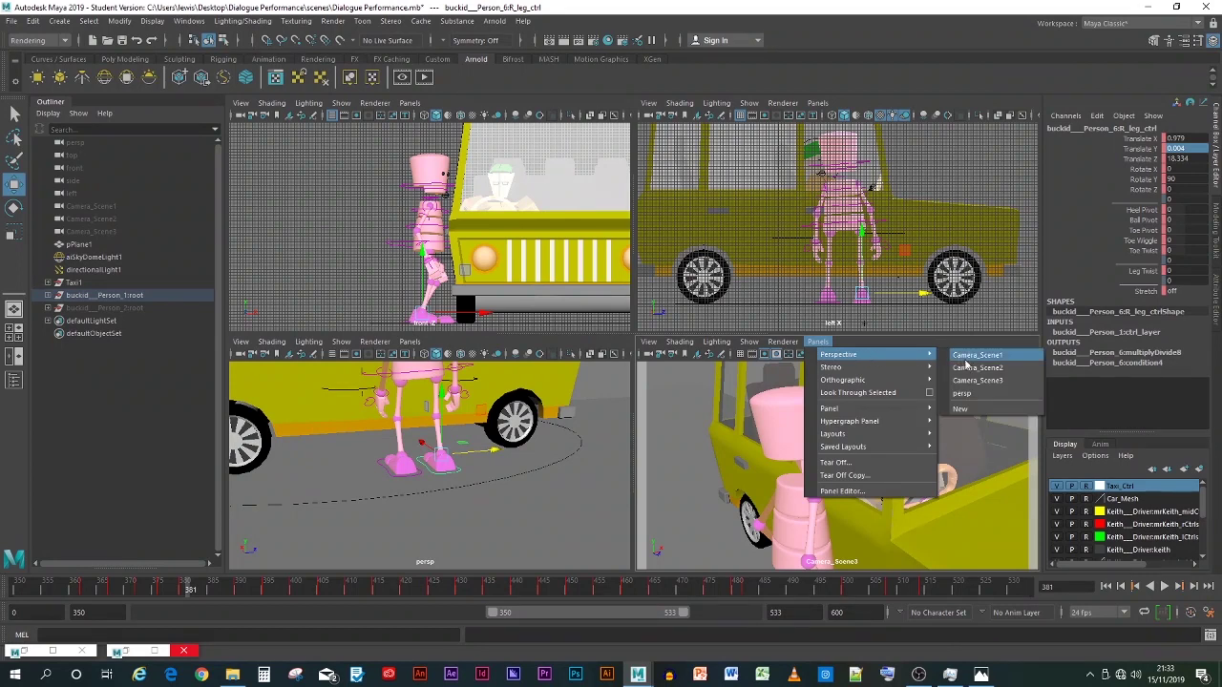
{"action": "left_click", "coordinate": [966, 409]}
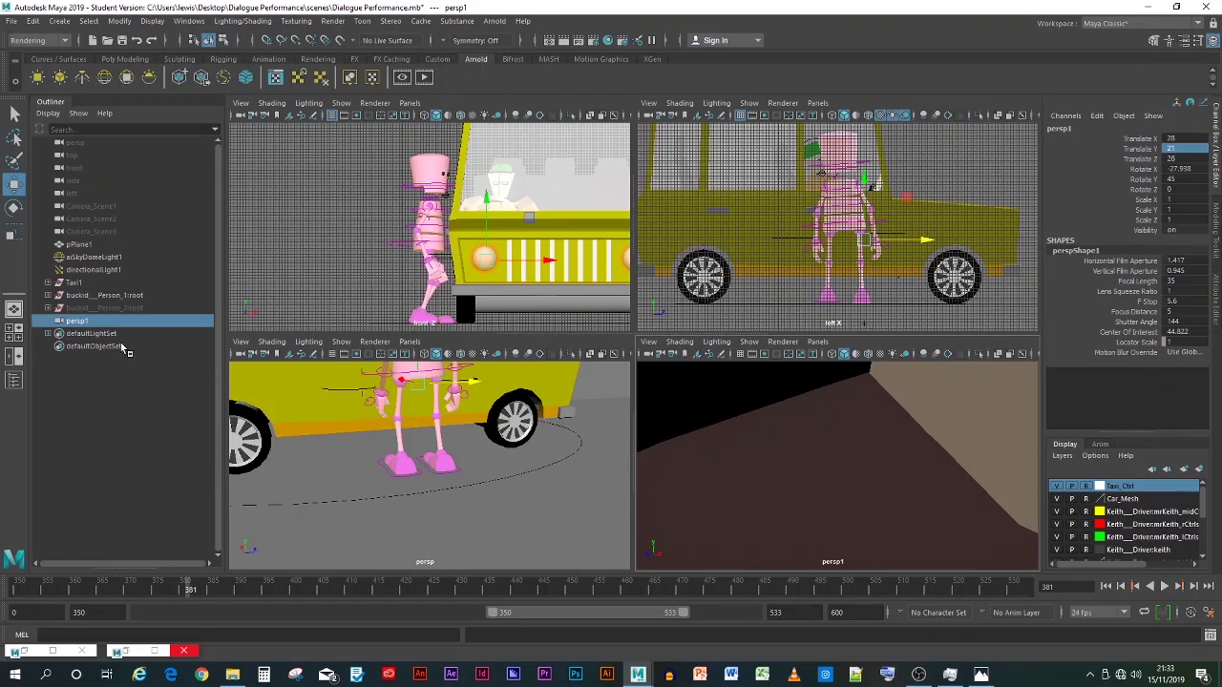
{"action": "left_click", "coordinate": [74, 322]}
{"action": "key", "text": "Delete"}
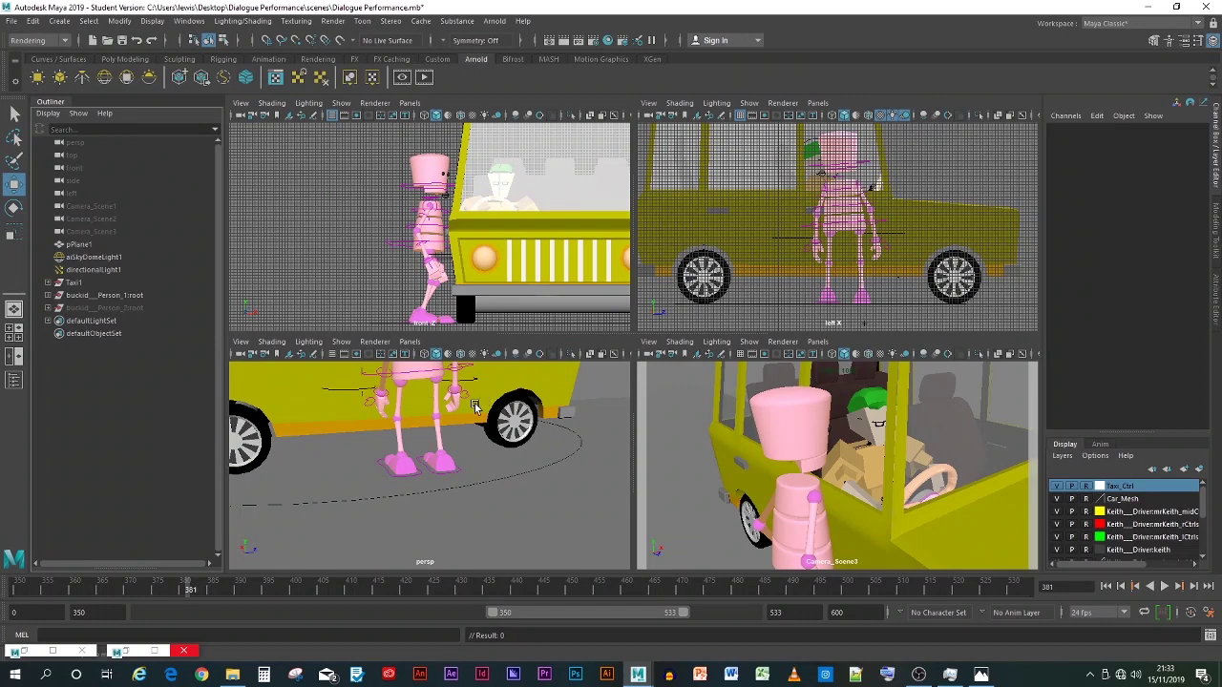
Step: Review the pink character's movement up to about frame 400 in the perspective view and through Camera_Scene3
{"action": "left_click_drag", "start_coordinate": [474, 408], "coordinate": [459, 399], "text": "alt"}
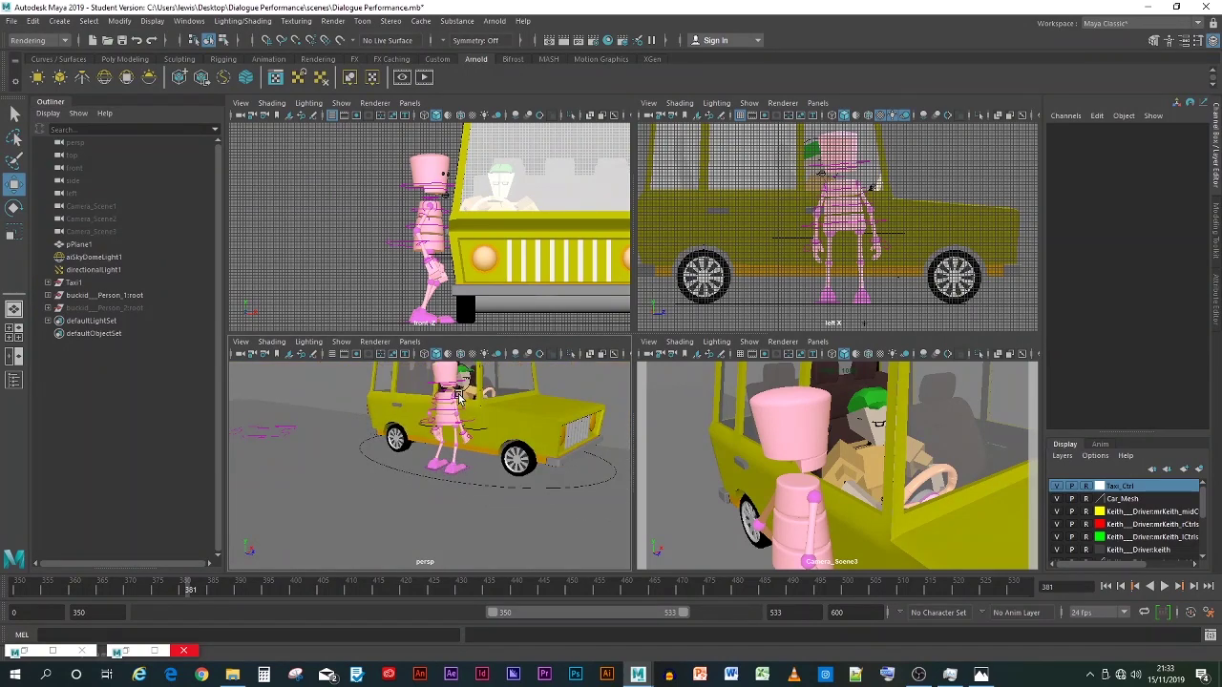
{"action": "left_click", "coordinate": [458, 384]}
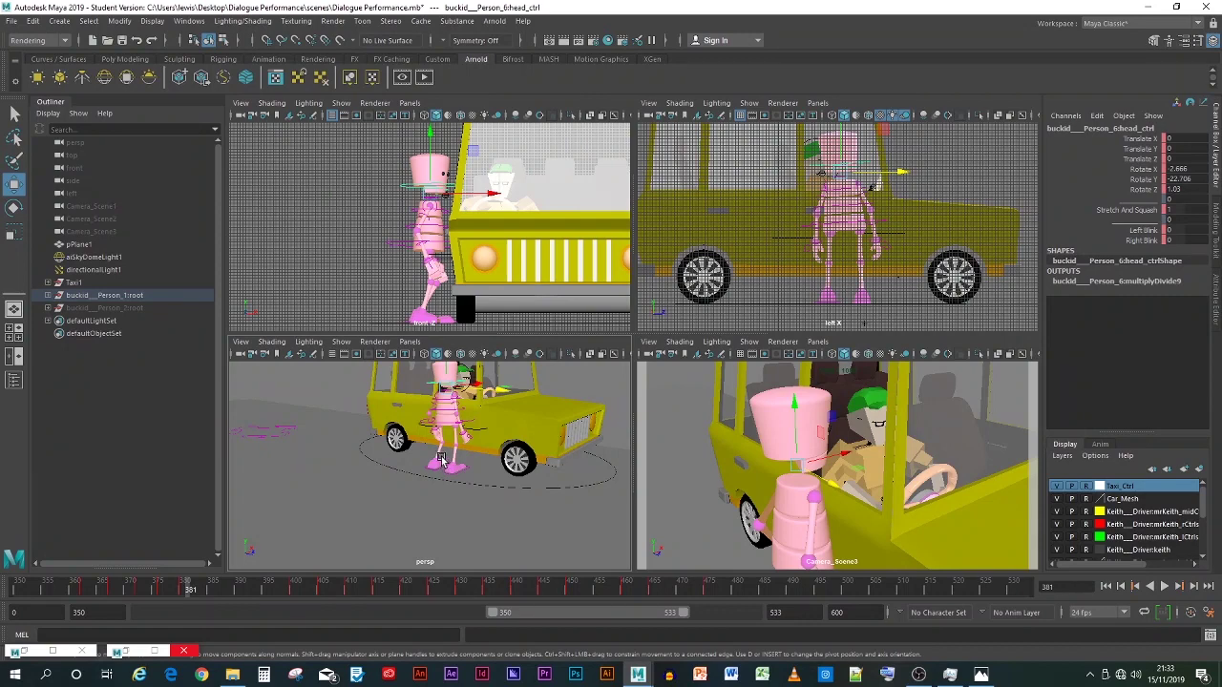
{"action": "key", "text": "f"}
{"action": "mouse_move", "coordinate": [441, 460]}
{"action": "left_mouse_down", "text": "alt"}
{"action": "mouse_move", "coordinate": [446, 499]}
{"action": "mouse_move", "coordinate": [417, 469]}
{"action": "mouse_move", "coordinate": [435, 466]}
{"action": "left_mouse_up", "text": "alt"}
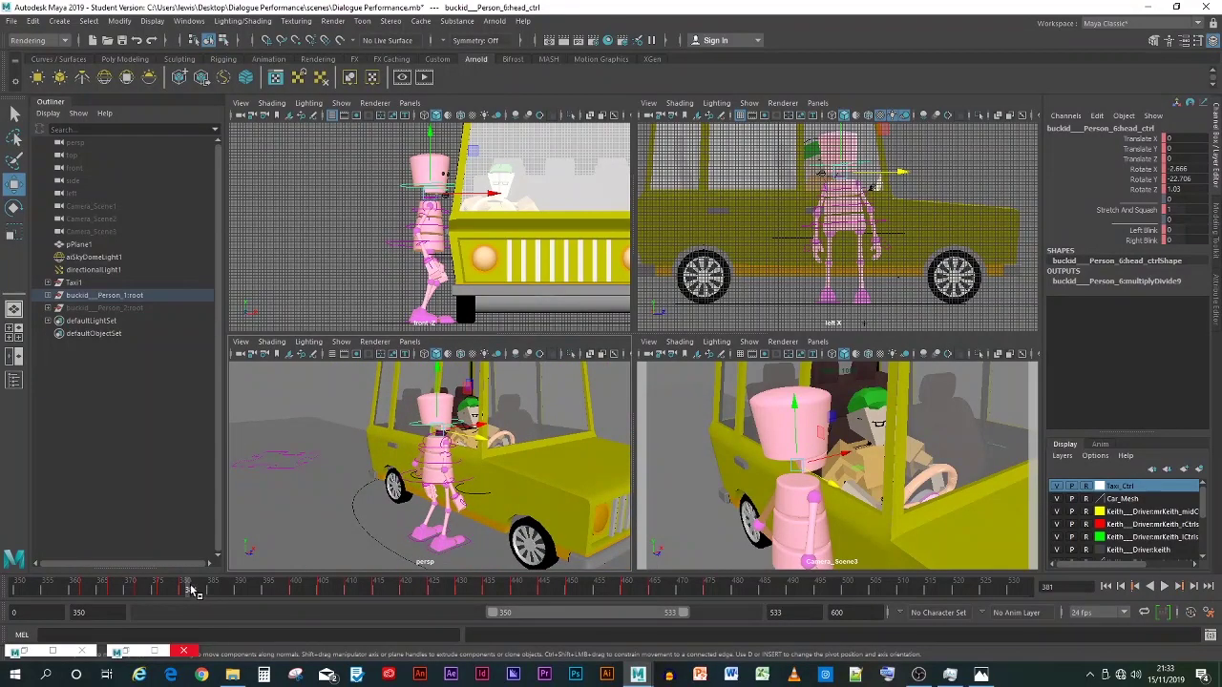
{"action": "key", "text": "alt+shift+v"}
{"action": "key", "text": "alt+v"}
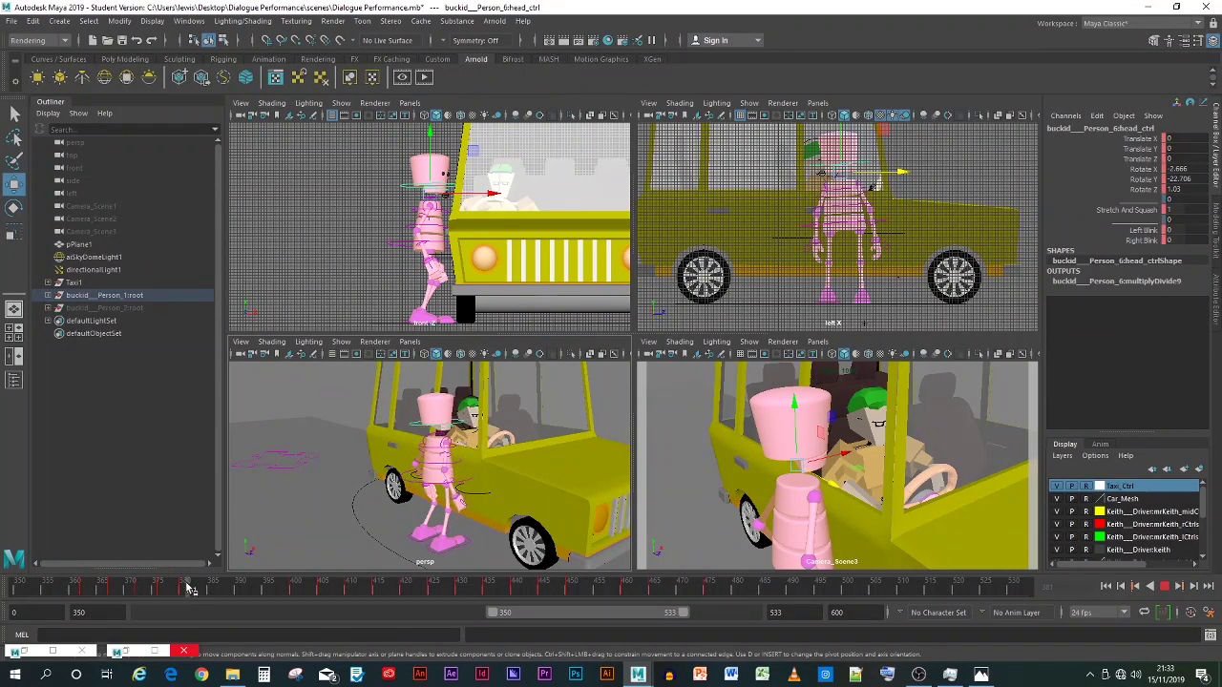
{"action": "key", "text": "Escape"}
{"action": "left_click", "coordinate": [503, 529]}
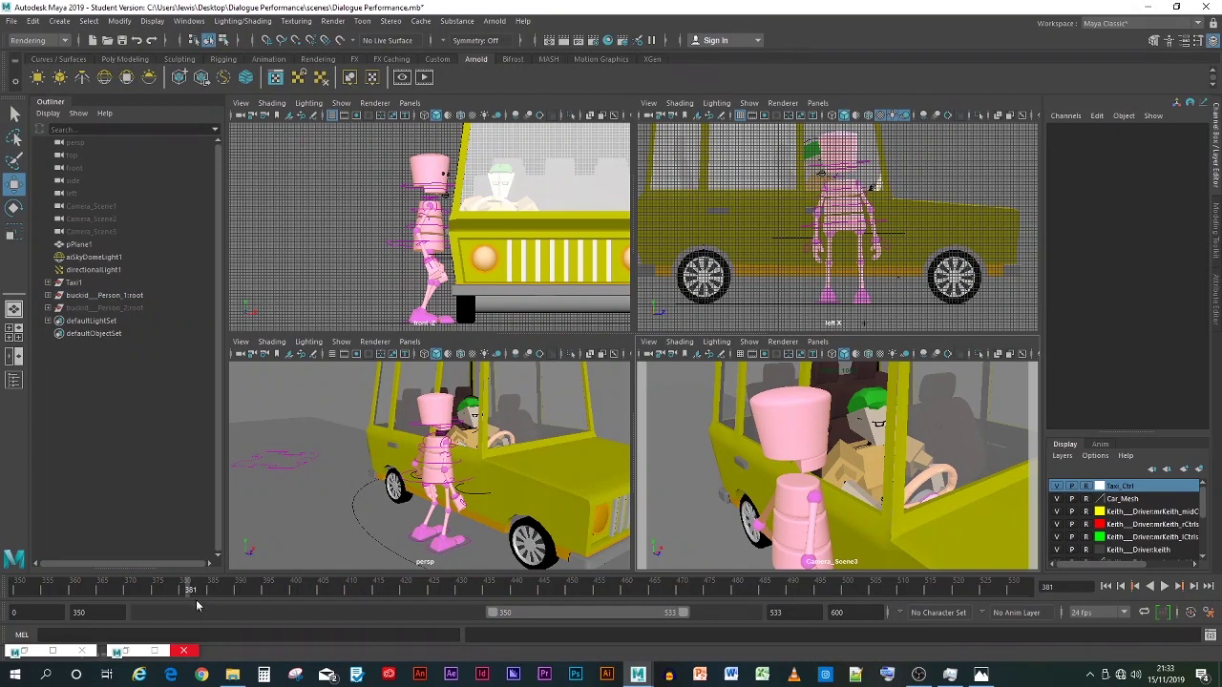
{"action": "left_click_drag", "start_coordinate": [185, 595], "coordinate": [33, 593]}
{"action": "key", "text": "alt+v"}
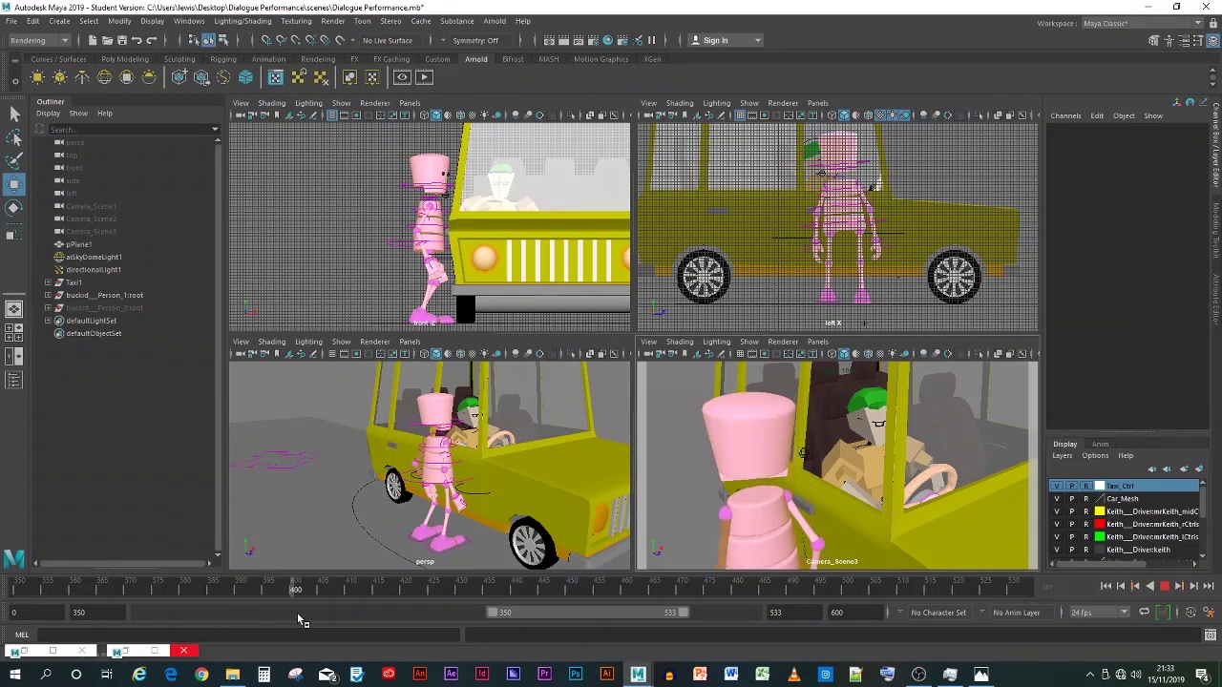
{"action": "left_click_drag", "start_coordinate": [323, 621], "coordinate": [267, 614]}
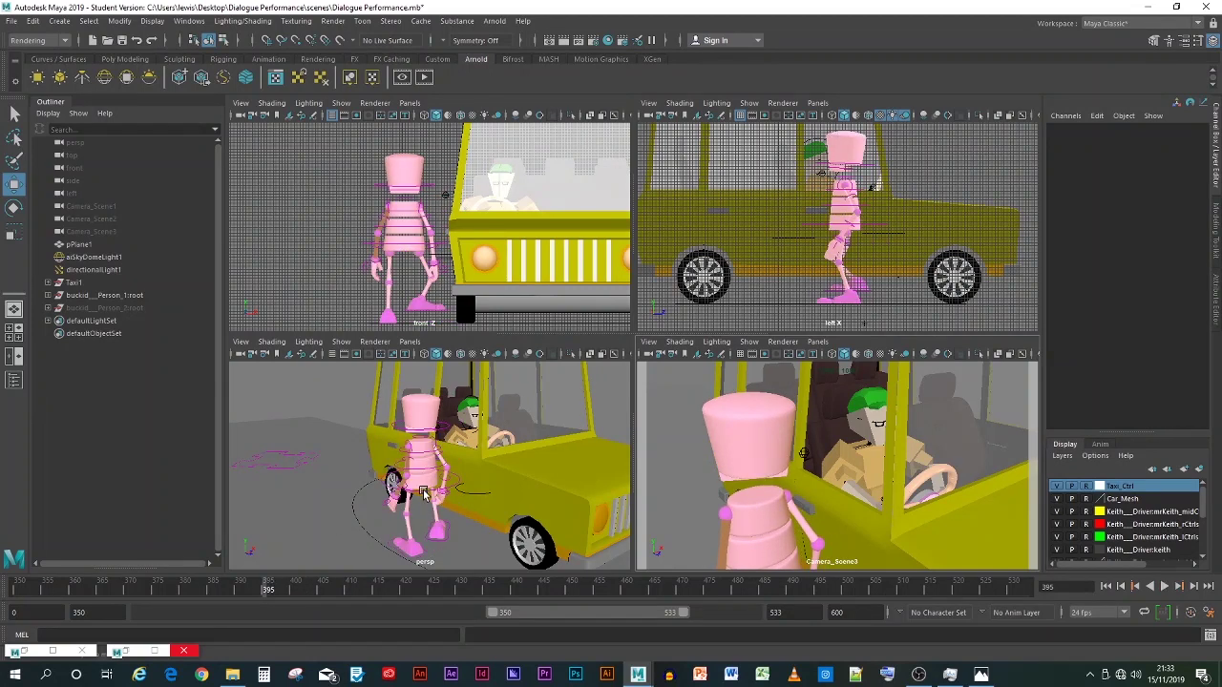
Step: Frame the pink character and the whole taxi from the side in the perspective view at frame 390
{"action": "left_click", "coordinate": [425, 494]}
{"action": "left_click_drag", "start_coordinate": [287, 576], "coordinate": [240, 589]}
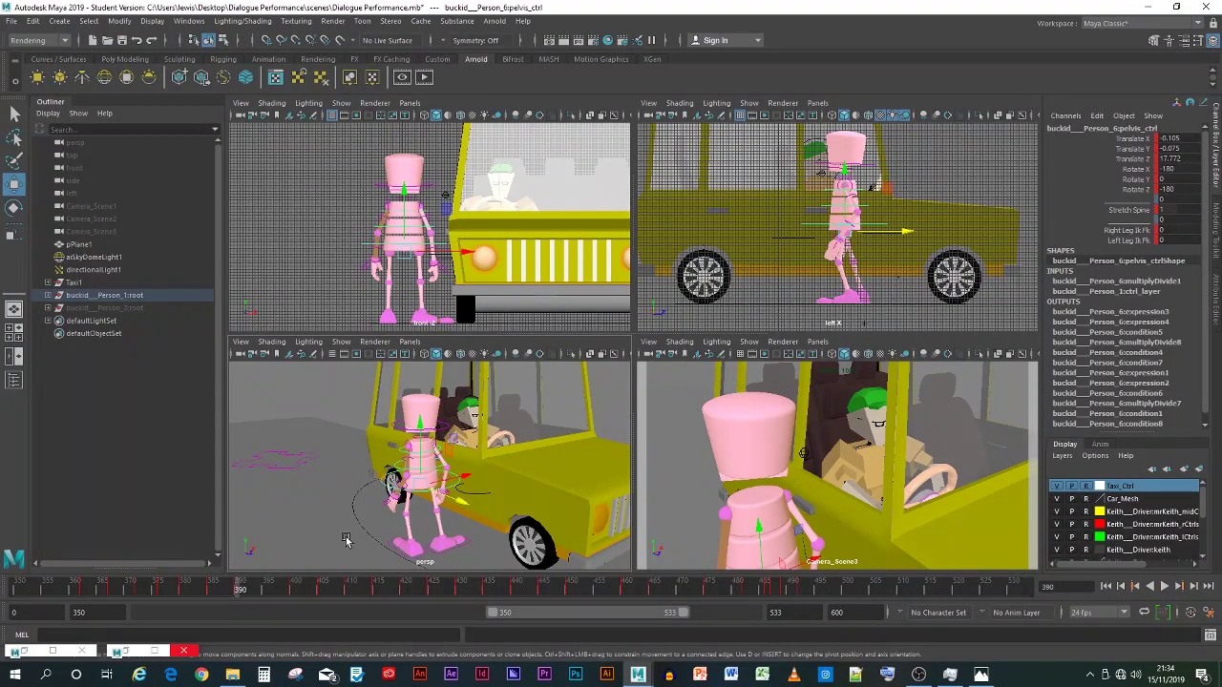
{"action": "left_click_drag", "start_coordinate": [343, 534], "coordinate": [467, 518], "text": "alt"}
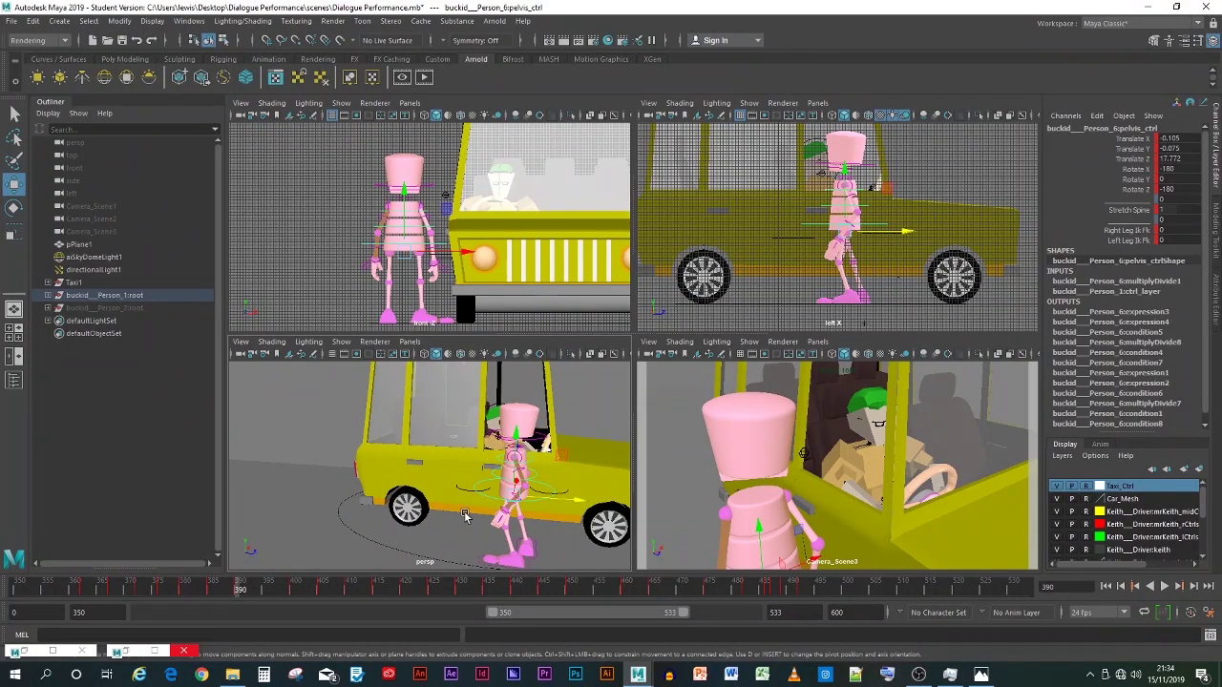
{"action": "key", "text": "alt"}
{"action": "scroll", "coordinate": [465, 516], "scroll_direction": "down", "scroll_amount": 3}
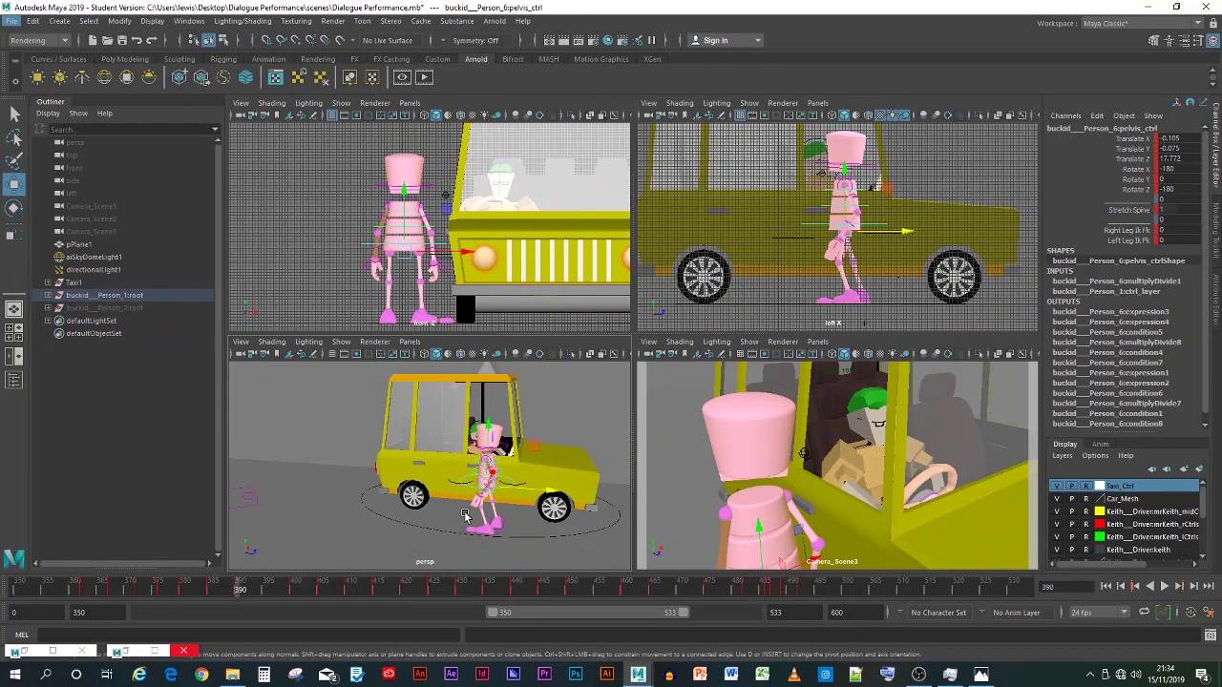
{"action": "scroll", "coordinate": [464, 509], "scroll_direction": "up", "scroll_amount": 3}
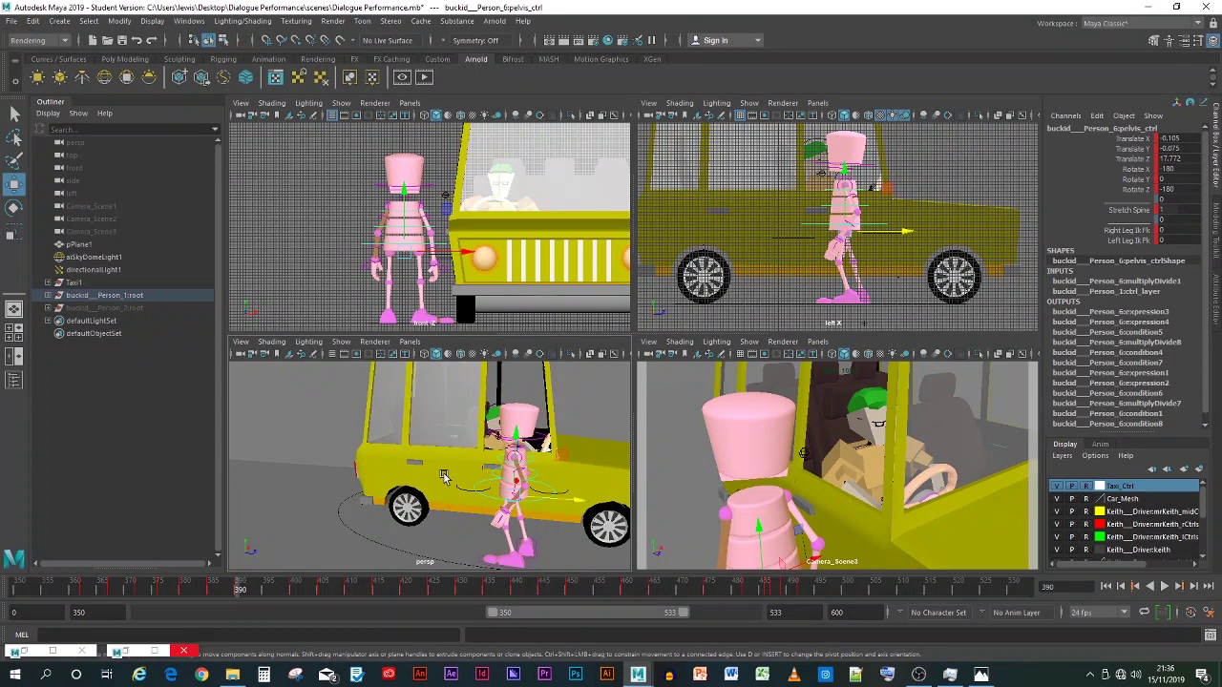
{"action": "key", "text": "a"}
{"action": "left_click_drag", "start_coordinate": [446, 475], "coordinate": [462, 471], "text": "alt"}
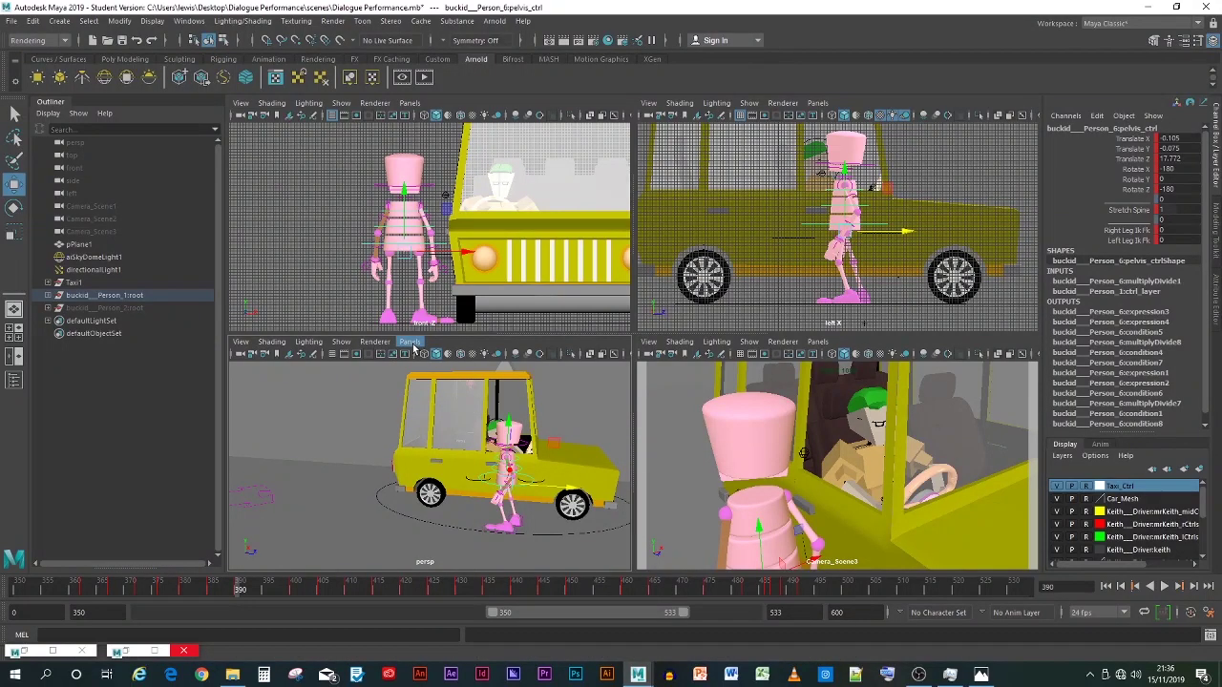
Step: Try to copy and paste the persp camera, continuing past the student version notices
{"action": "left_click", "coordinate": [76, 142]}
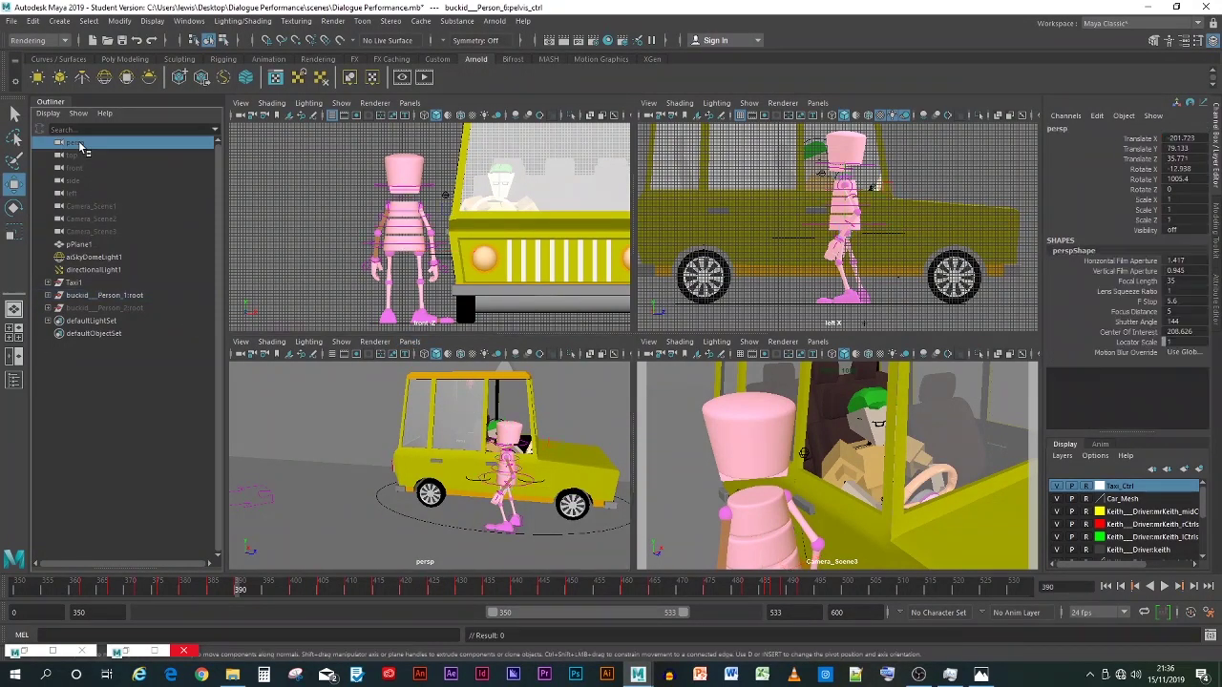
{"action": "key", "text": "ctrl+s"}
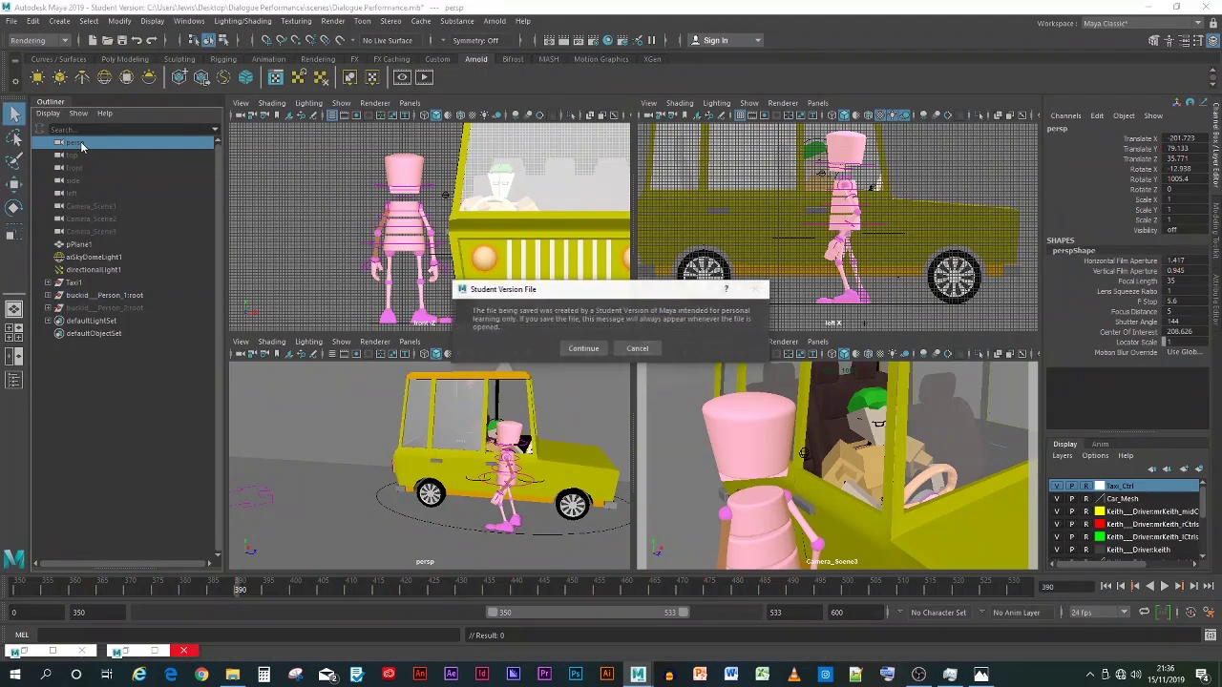
{"action": "left_click", "coordinate": [587, 348]}
{"action": "left_click", "coordinate": [584, 347]}
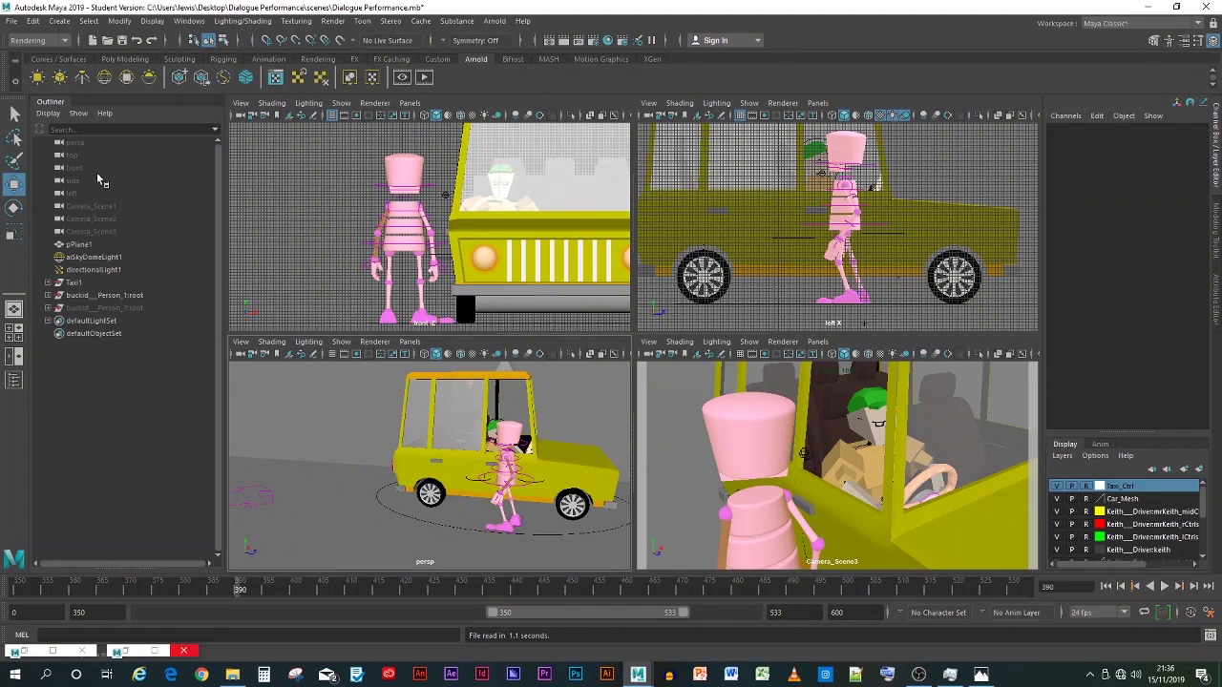
{"action": "left_click", "coordinate": [75, 145]}
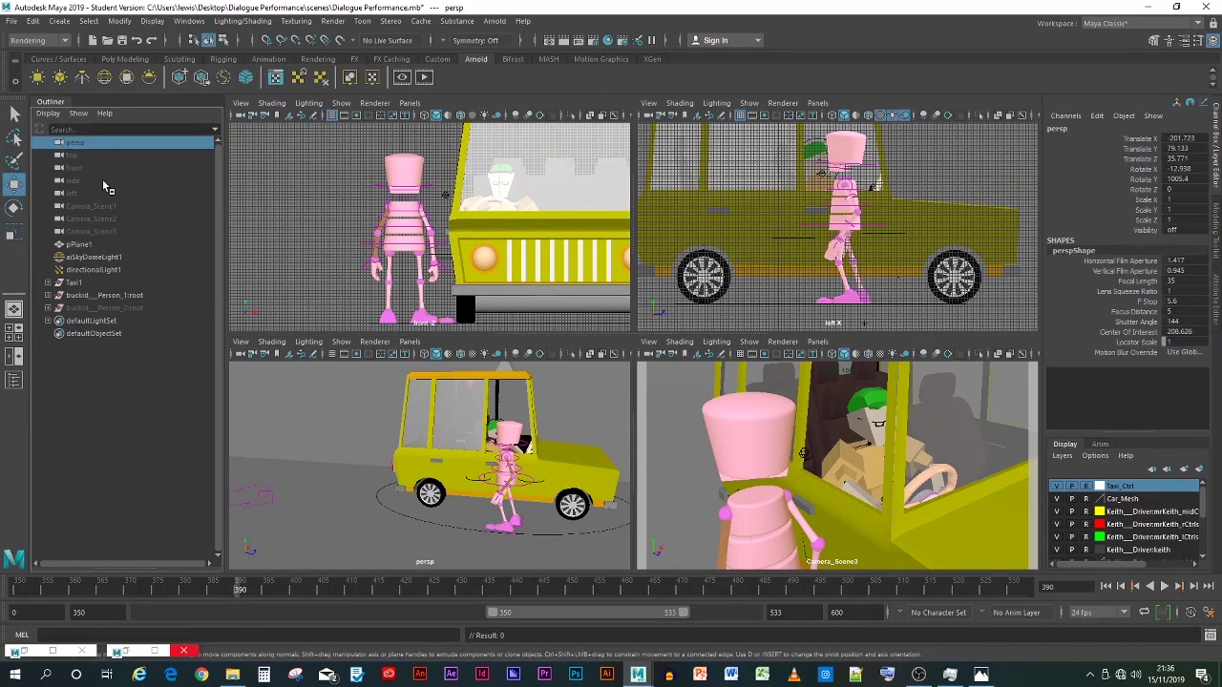
{"action": "key", "text": "ctrl+s"}
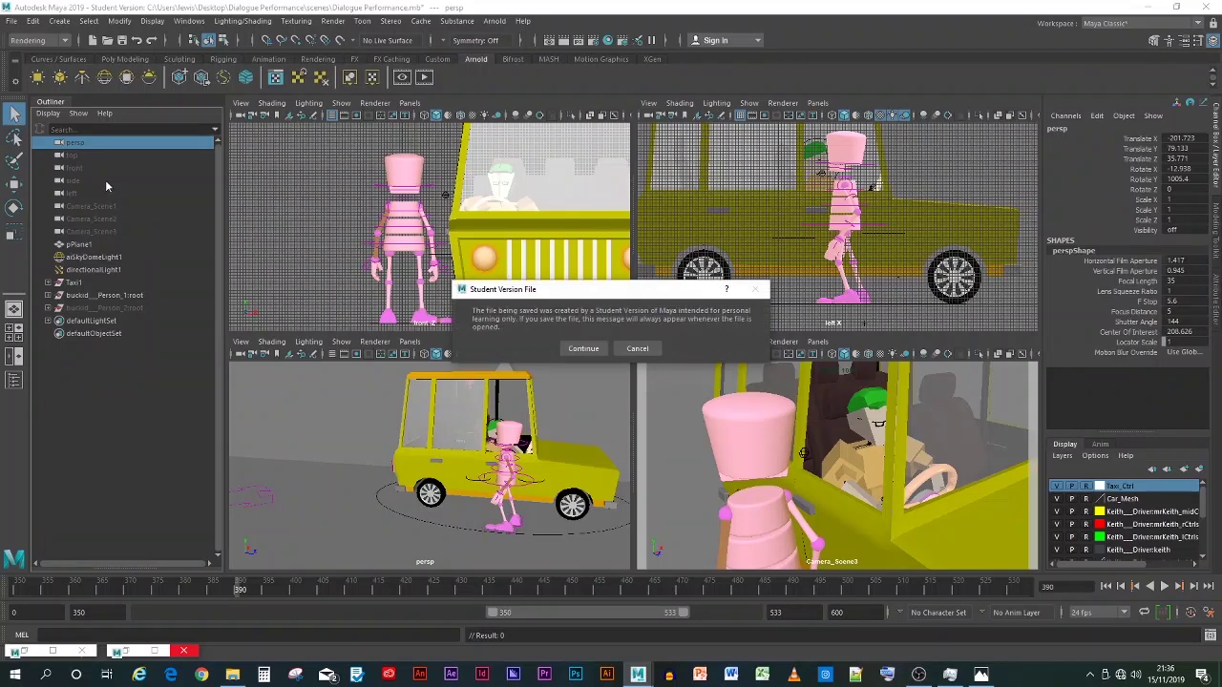
{"action": "left_click", "coordinate": [585, 351]}
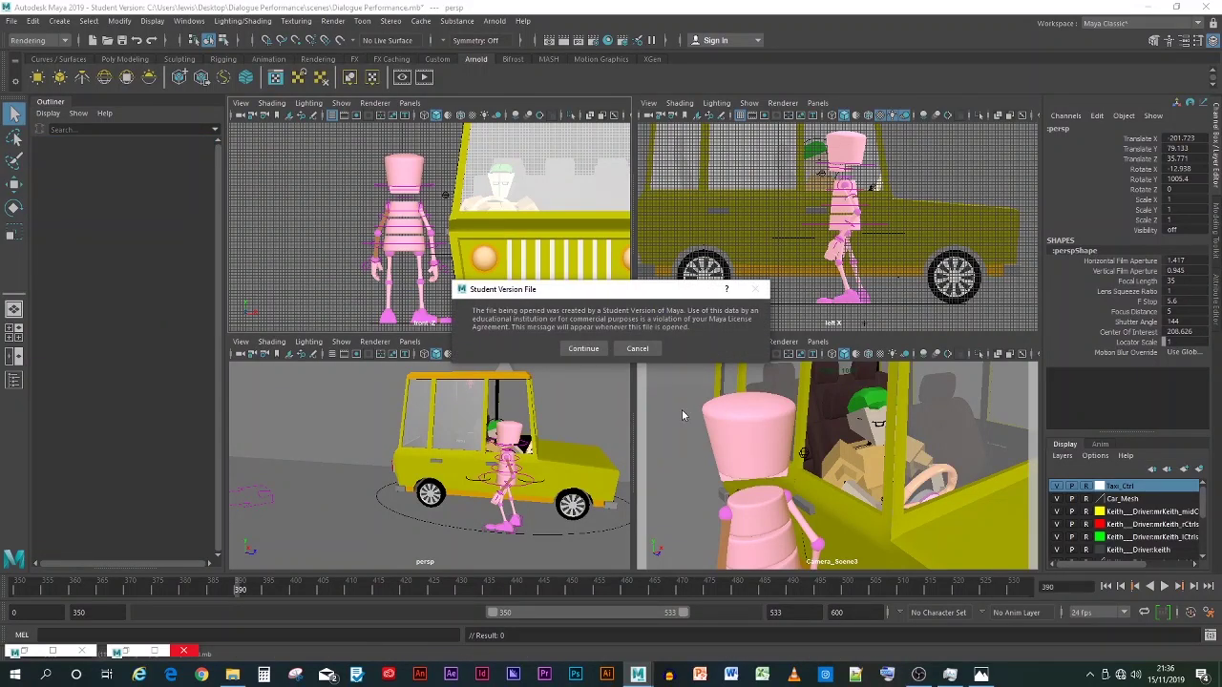
{"action": "left_click", "coordinate": [584, 348]}
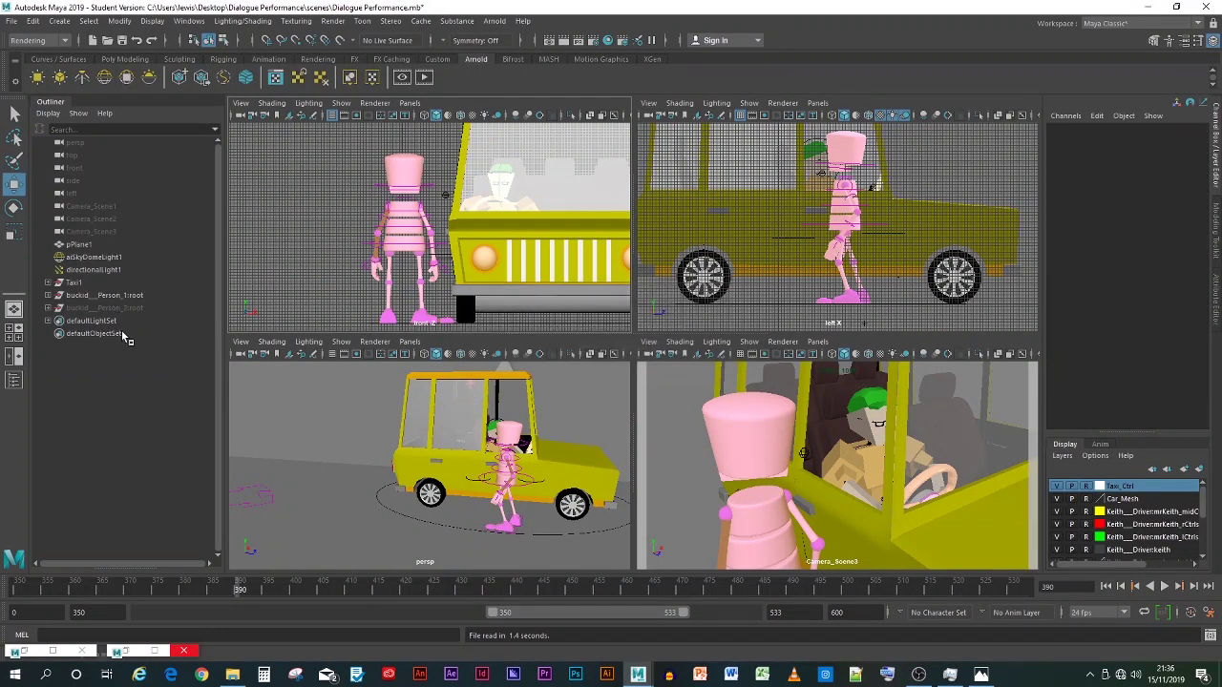
Step: Duplicate the persp camera, rename the copy Camera_Scene4, and place it directly below Camera_Scene3 in the Outliner
{"action": "left_click", "coordinate": [82, 145]}
{"action": "key", "text": "ctrl+d"}
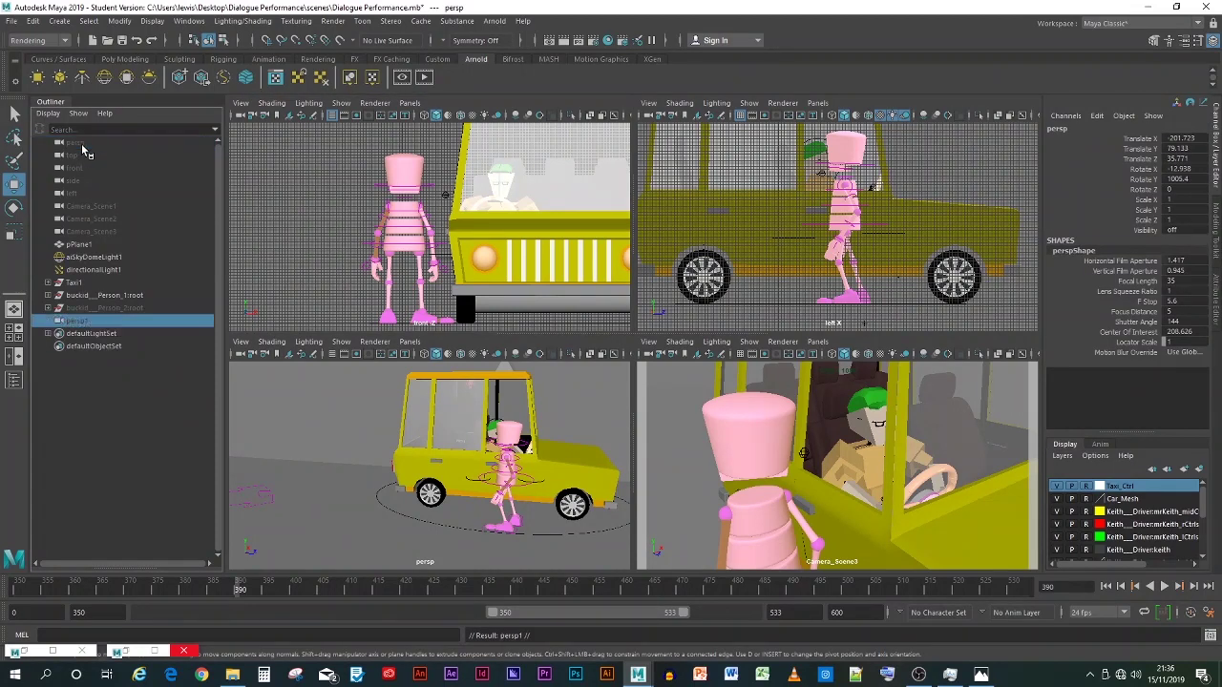
{"action": "double_click", "coordinate": [80, 321]}
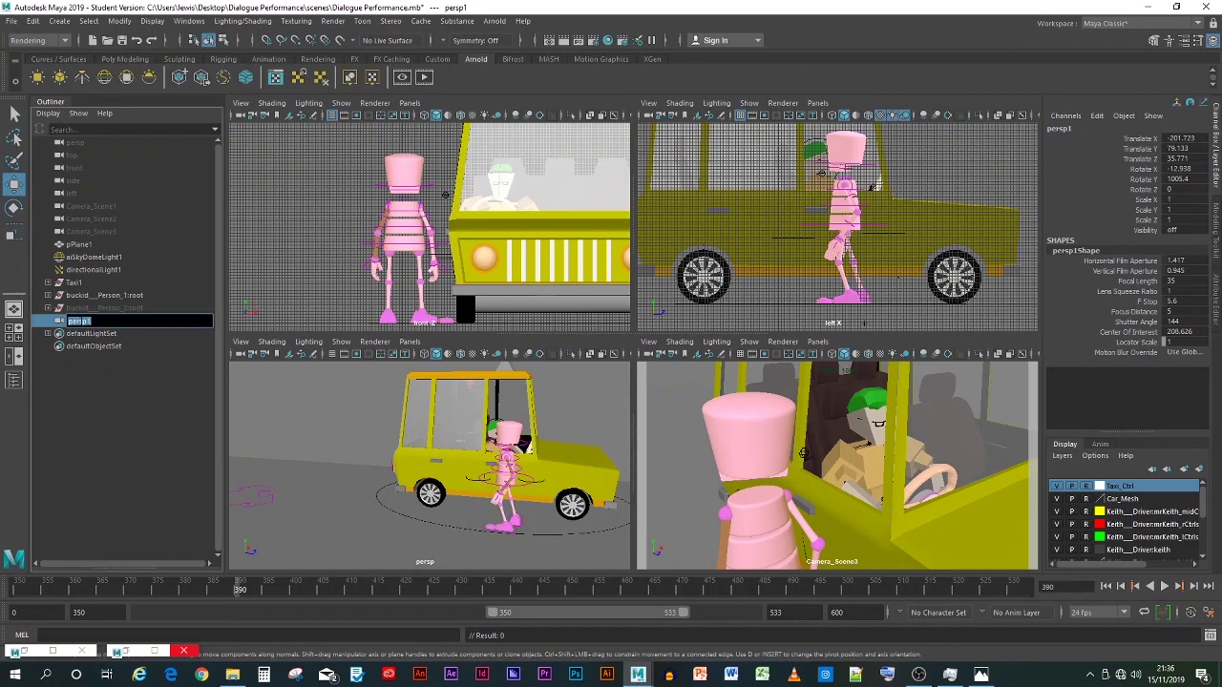
{"action": "type", "text": "Camera_Scene 44"}
{"action": "key", "text": "Return"}
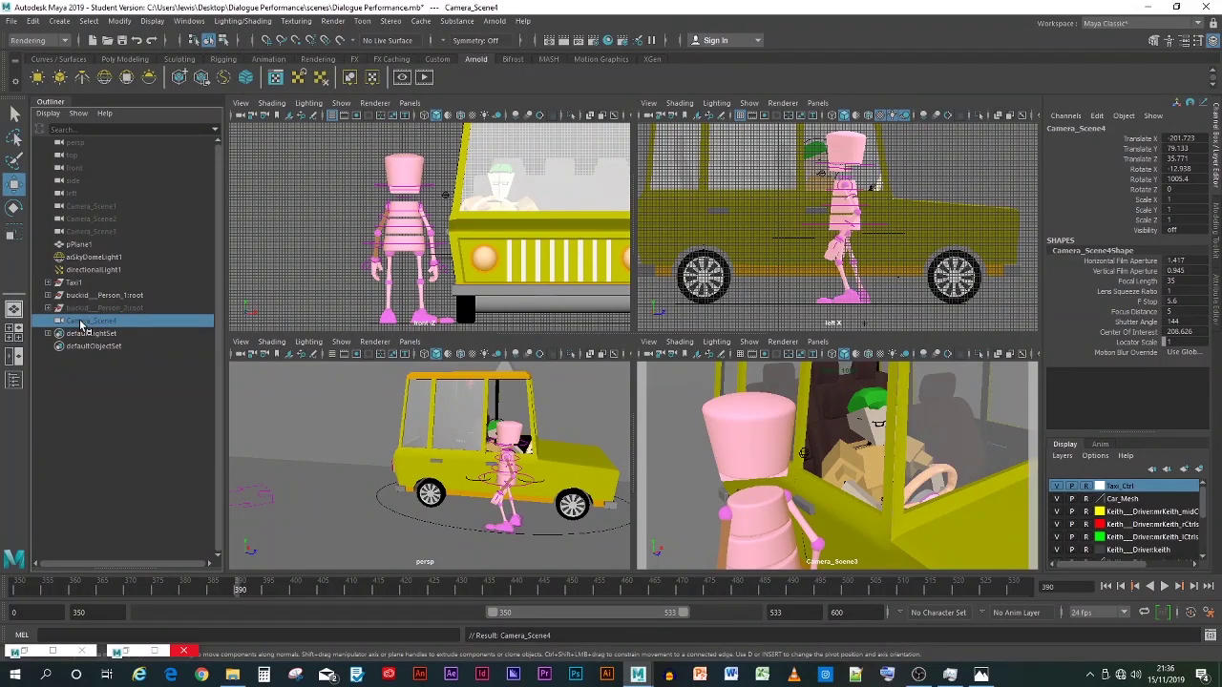
{"action": "middle_click_drag", "start_coordinate": [81, 326], "coordinate": [93, 246]}
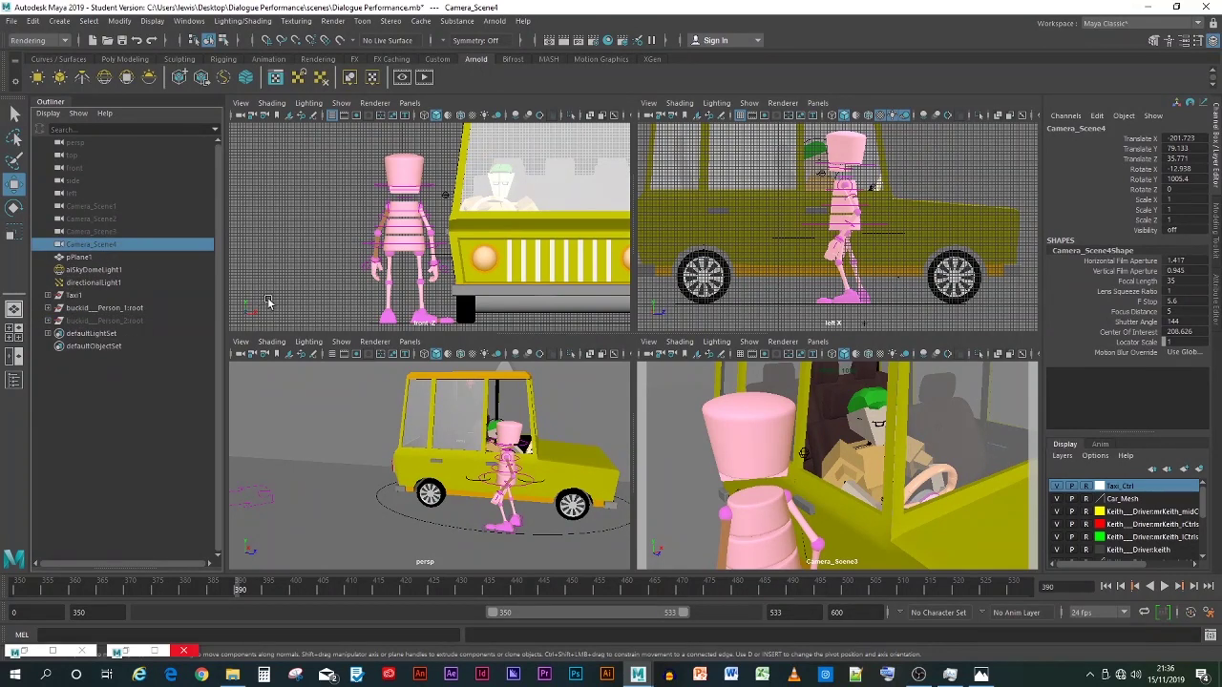
Step: Show Camera_Scene4 in the view that displays Camera_Scene3 and turn on its resolution gate
{"action": "left_click", "coordinate": [818, 343]}
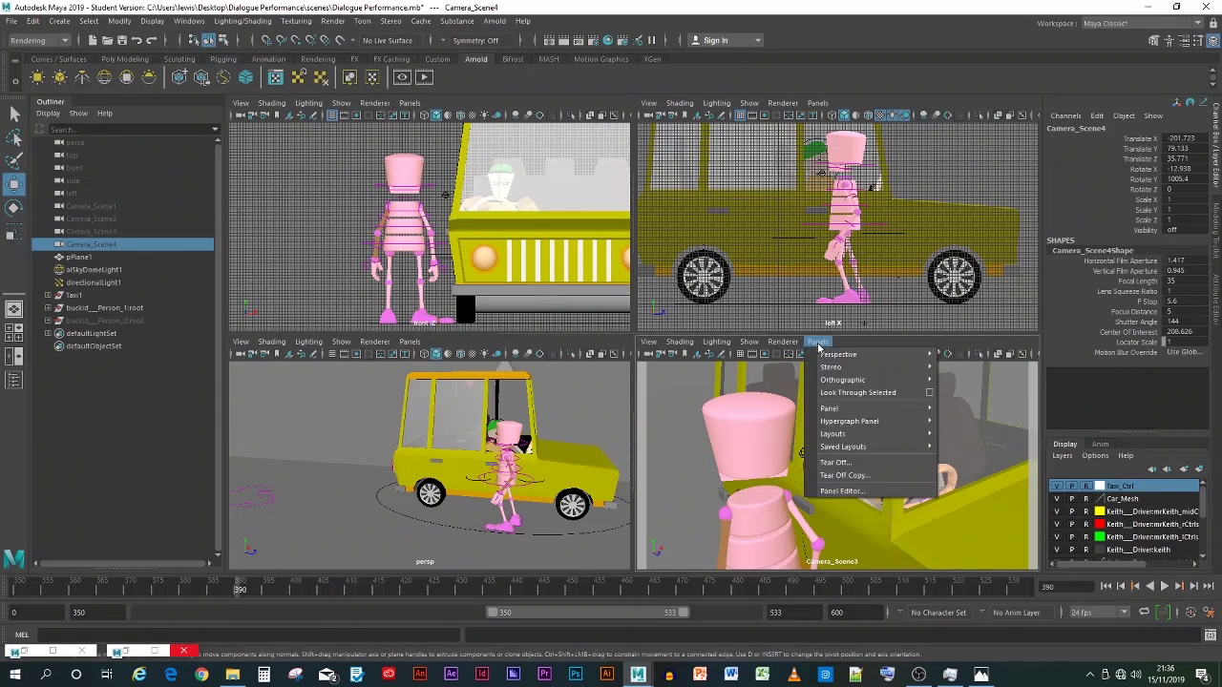
{"action": "mouse_move", "coordinate": [859, 351]}
{"action": "left_click", "coordinate": [981, 391]}
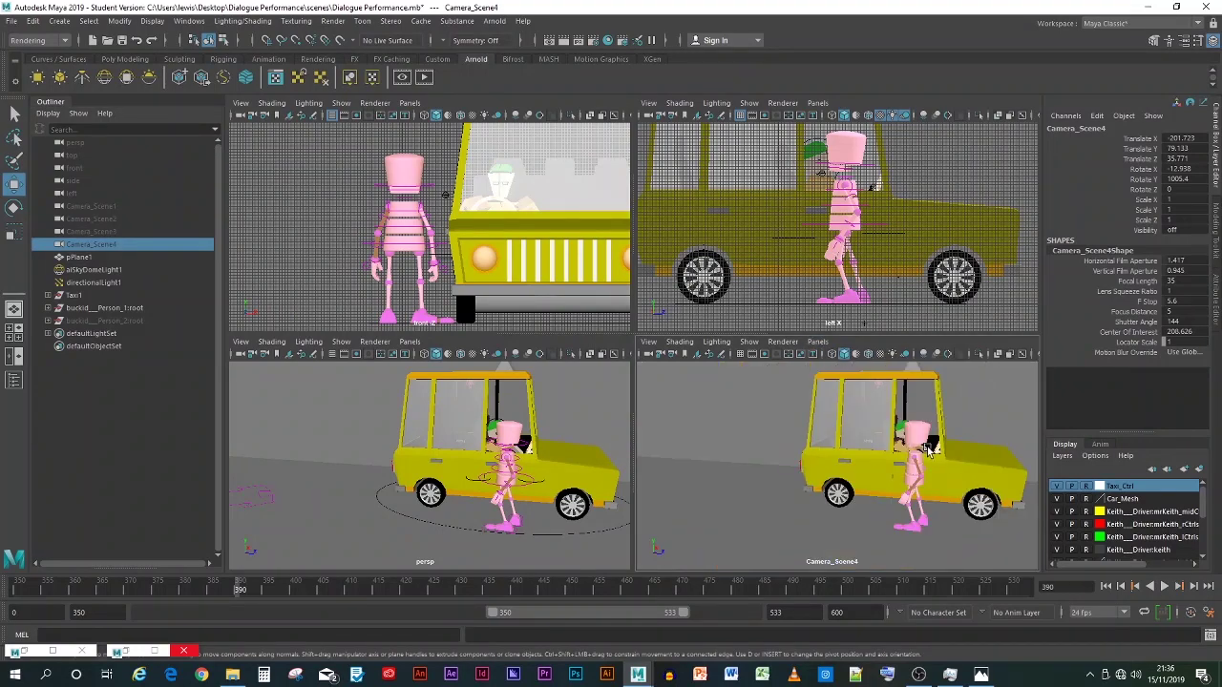
{"action": "left_click", "coordinate": [765, 354]}
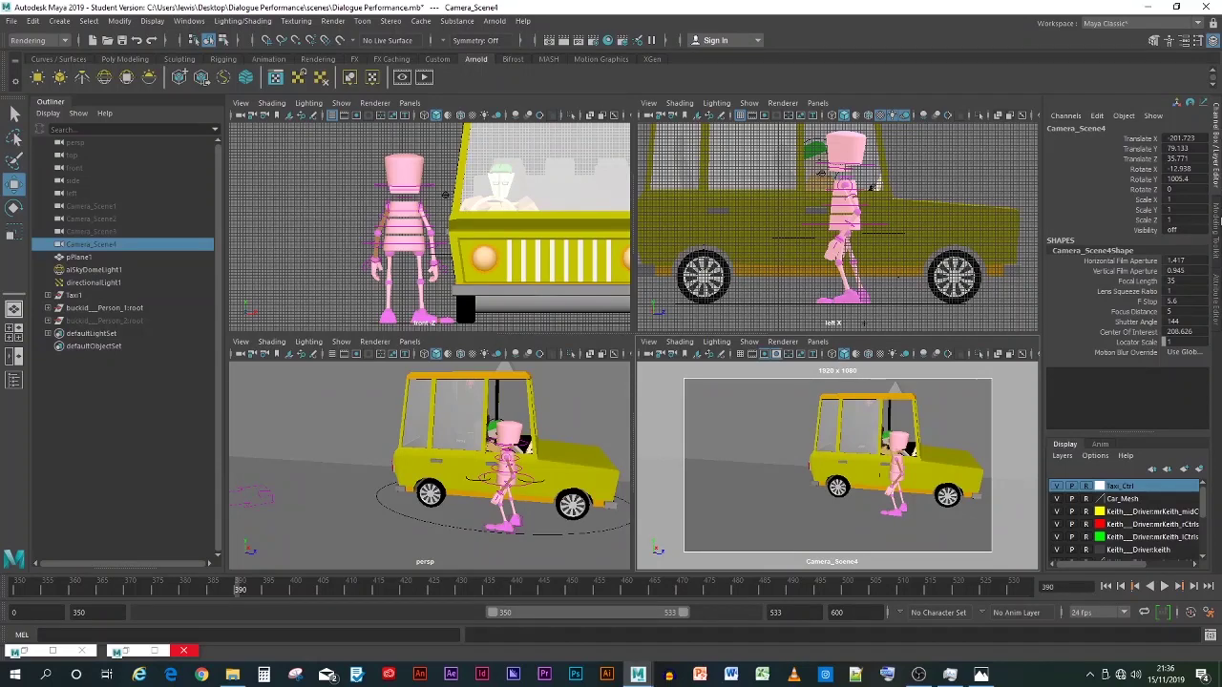
Step: Set the overscan of Camera_Scene4 to 1.050 in its display options
{"action": "left_click", "coordinate": [1215, 291]}
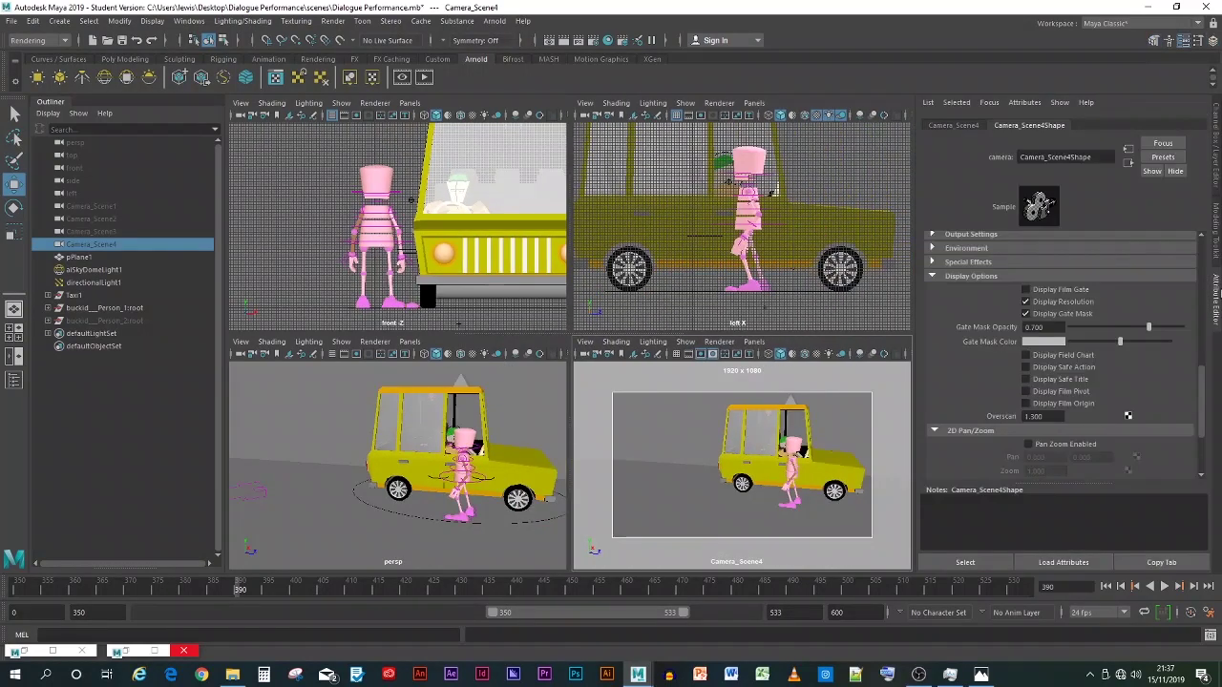
{"action": "scroll", "coordinate": [1097, 335], "scroll_direction": "down", "scroll_amount": 3}
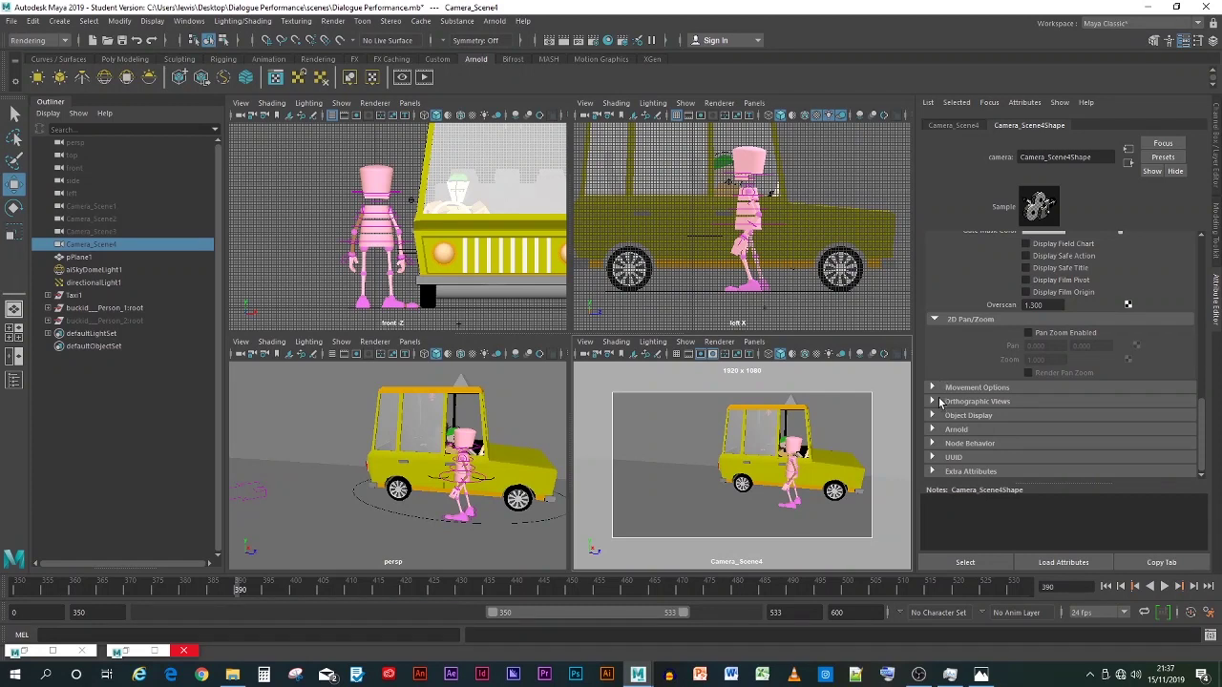
{"action": "scroll", "coordinate": [947, 377], "scroll_direction": "up", "scroll_amount": 1}
{"action": "left_click", "coordinate": [1045, 344]}
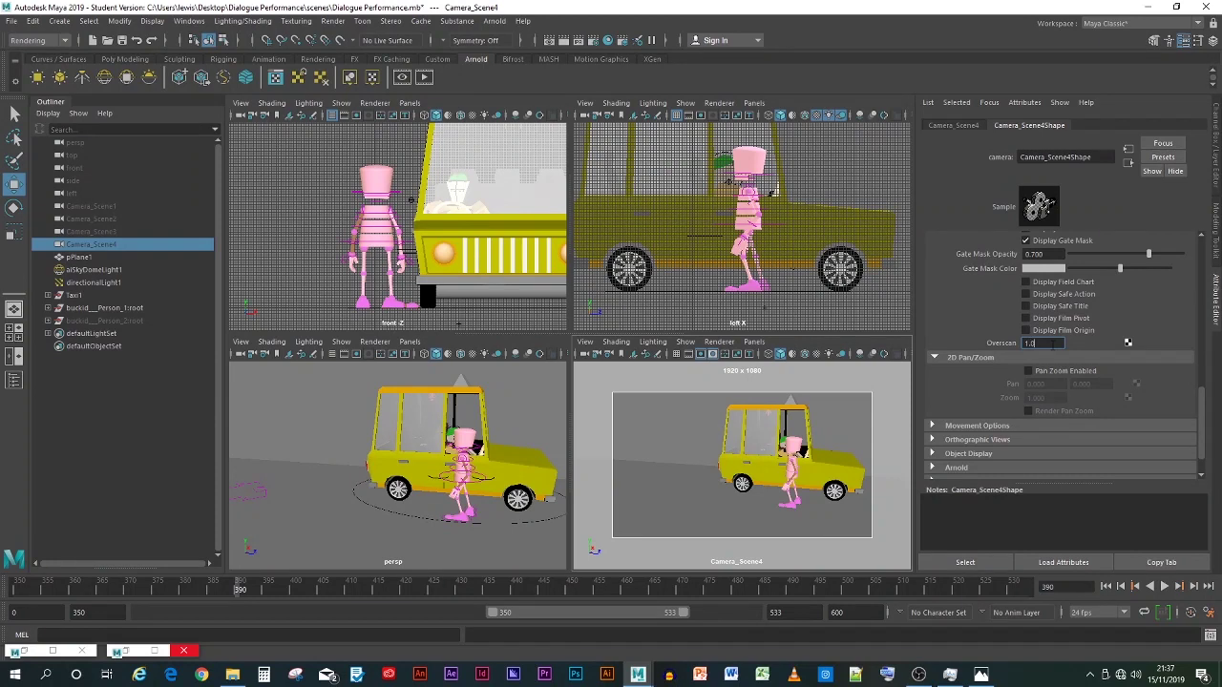
{"action": "type", "text": "1.050"}
{"action": "key", "text": "Return"}
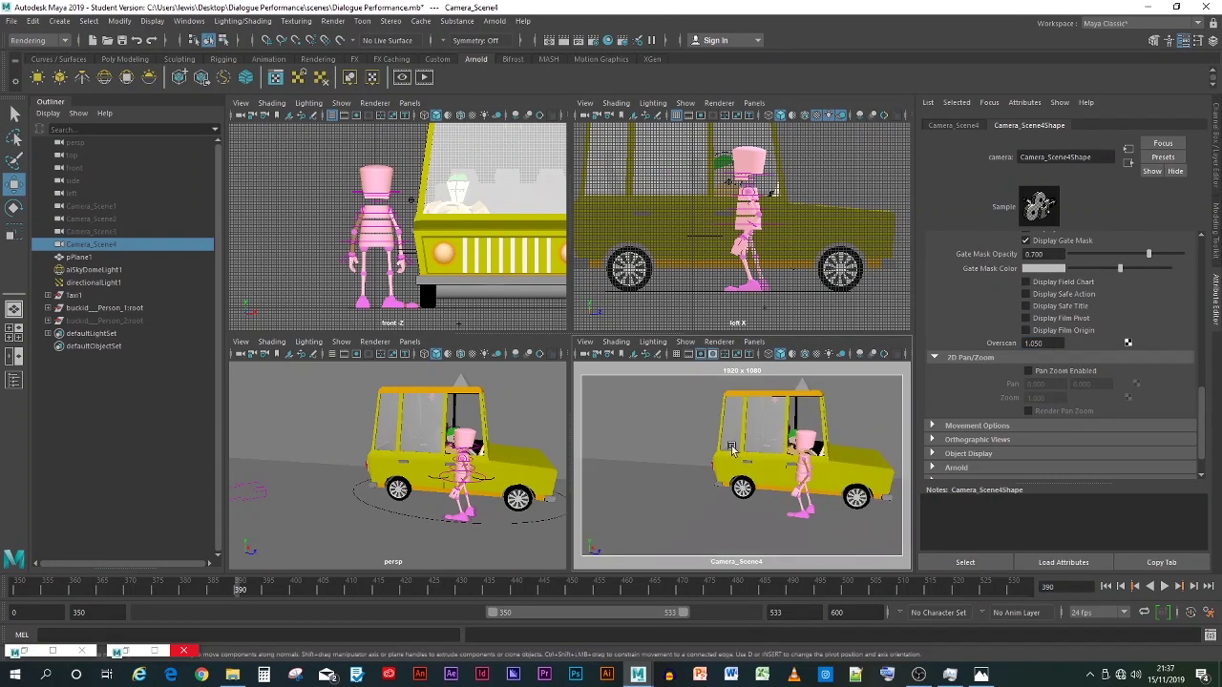
Step: Set the persp camera's overscan to 1.050
{"action": "left_click", "coordinate": [77, 143]}
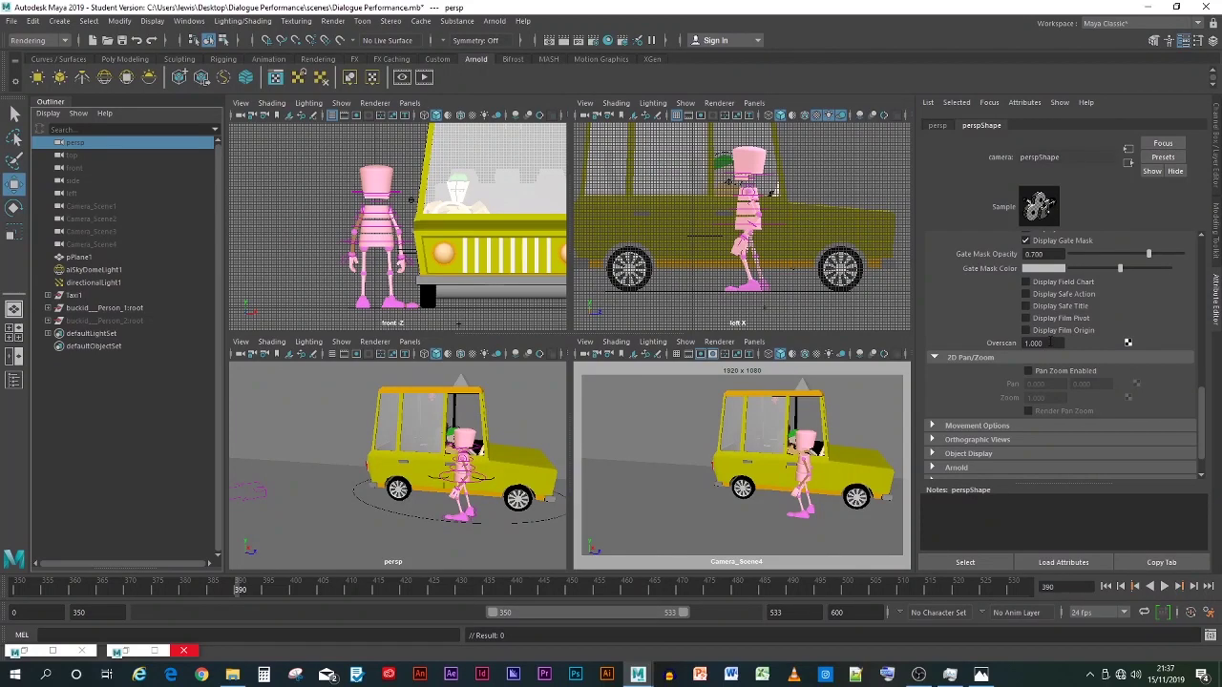
{"action": "left_click", "coordinate": [1038, 342]}
{"action": "type", "text": "1.050"}
{"action": "key", "text": "Return"}
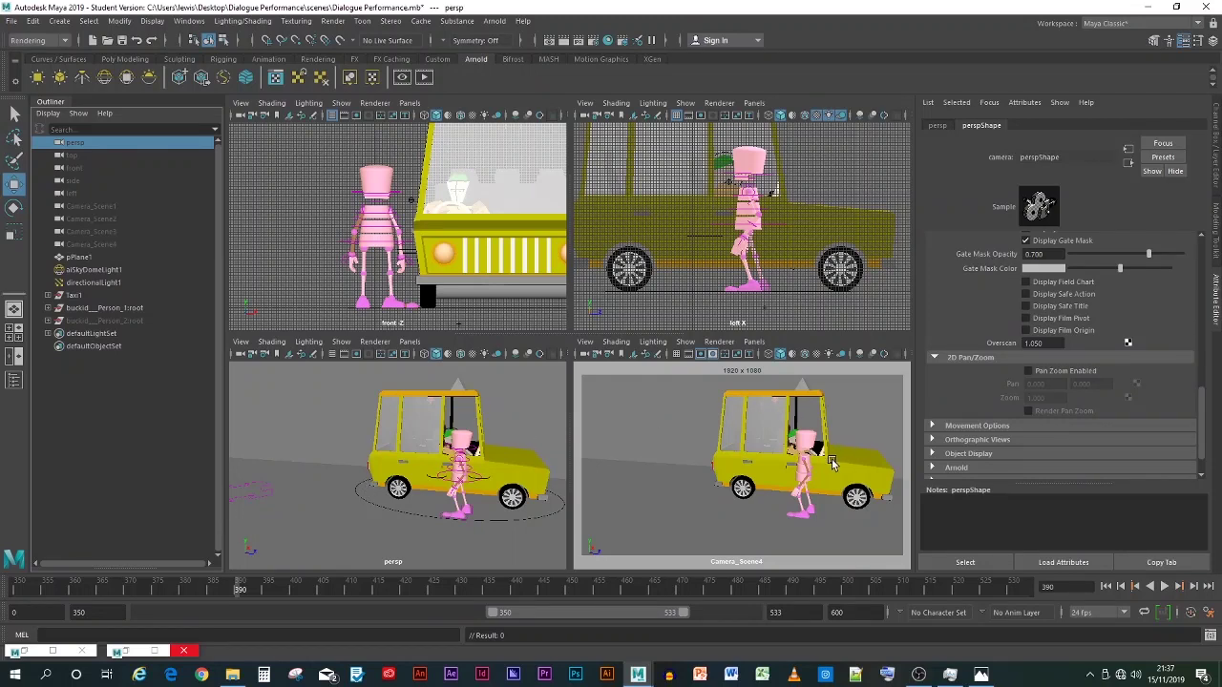
Step: Examine how Camera_Scene4 frames the taxi and check the whole scene from farther away in the perspective view
{"action": "scroll", "coordinate": [831, 462], "scroll_direction": "up", "scroll_amount": 5}
{"action": "scroll", "coordinate": [824, 465], "scroll_direction": "up", "scroll_amount": 3}
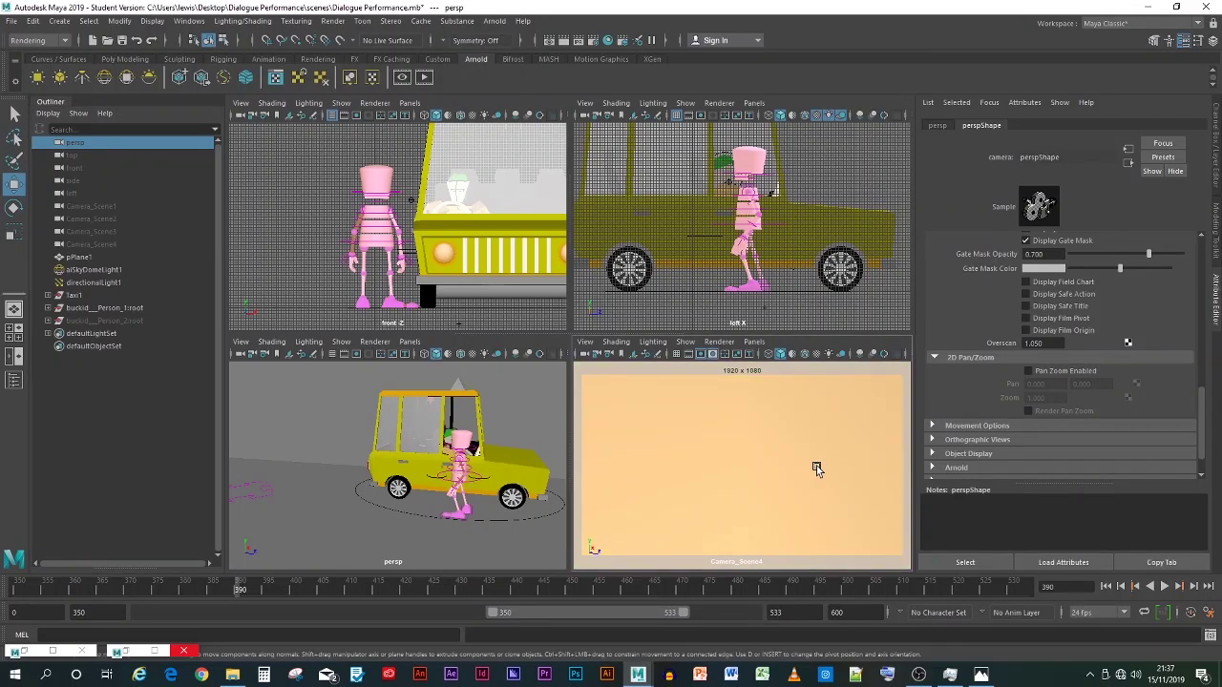
{"action": "scroll", "coordinate": [815, 466], "scroll_direction": "down", "scroll_amount": 10}
{"action": "scroll", "coordinate": [815, 466], "scroll_direction": "up", "scroll_amount": 8}
{"action": "scroll", "coordinate": [815, 466], "scroll_direction": "down", "scroll_amount": 4}
{"action": "scroll", "coordinate": [815, 466], "scroll_direction": "up", "scroll_amount": 4}
{"action": "scroll", "coordinate": [377, 456], "scroll_direction": "down", "scroll_amount": 8}
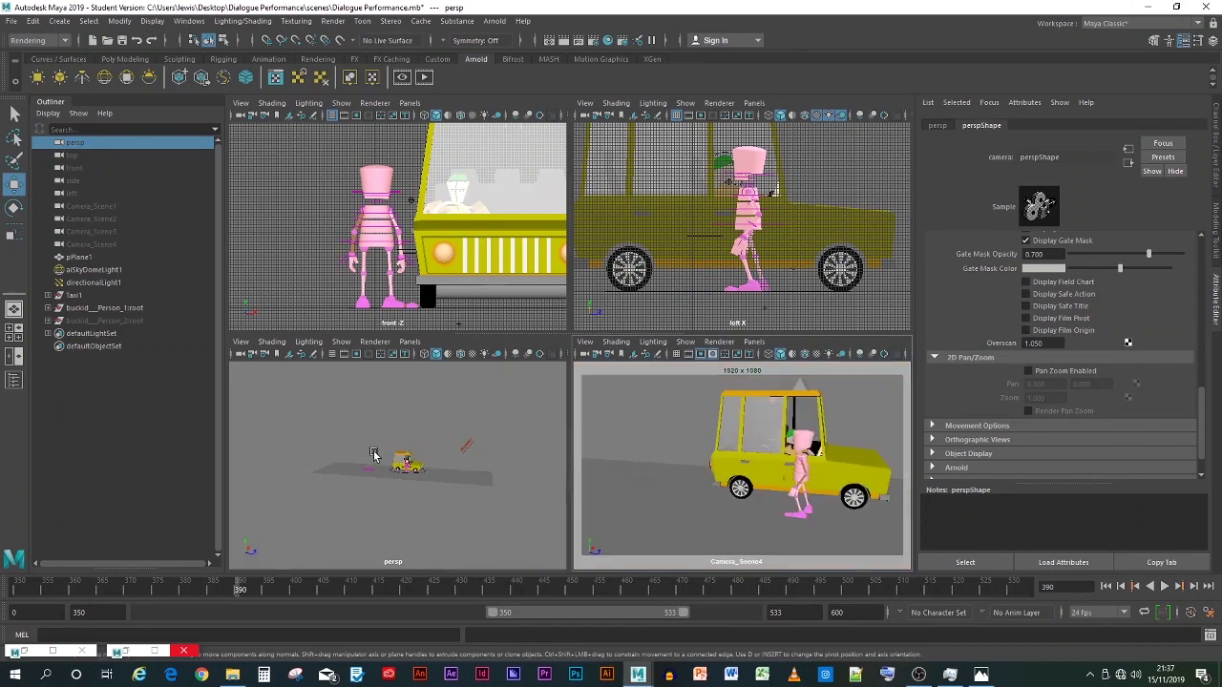
{"action": "scroll", "coordinate": [377, 455], "scroll_direction": "up", "scroll_amount": 10}
{"action": "scroll", "coordinate": [377, 456], "scroll_direction": "down", "scroll_amount": 6}
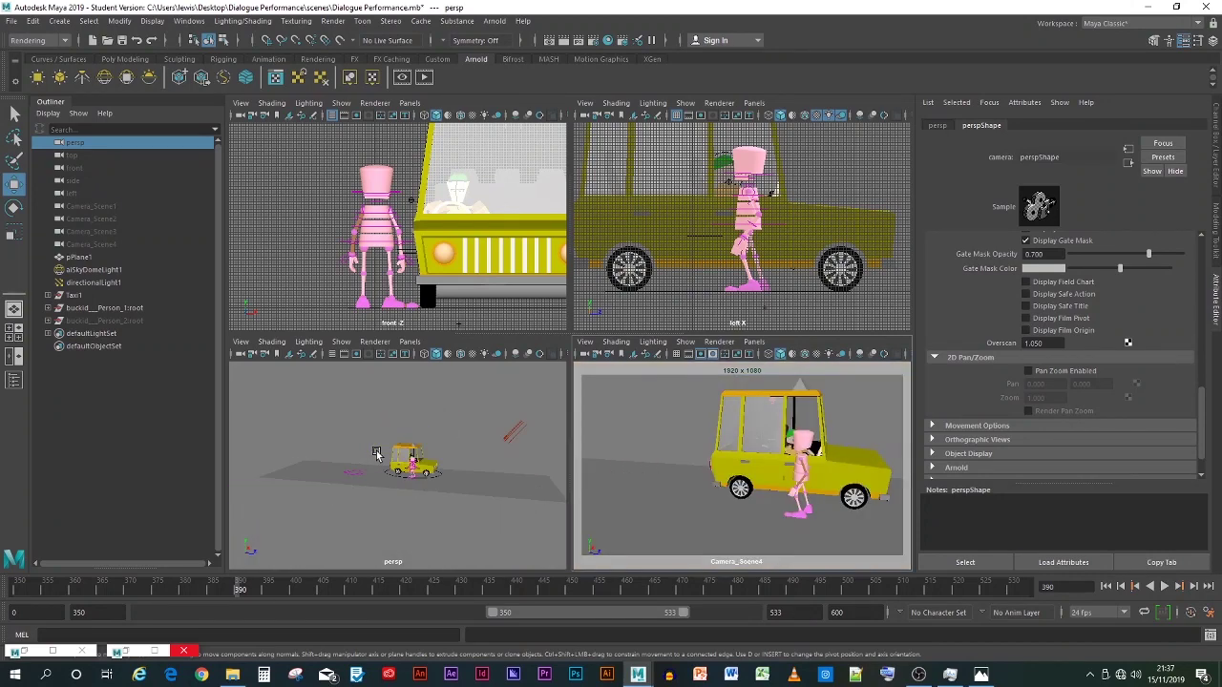
Step: Examine the taxi and the pink character up close and from farther away in the perspective view
{"action": "scroll", "coordinate": [377, 455], "scroll_direction": "up", "scroll_amount": 10}
{"action": "scroll", "coordinate": [377, 455], "scroll_direction": "up", "scroll_amount": 5}
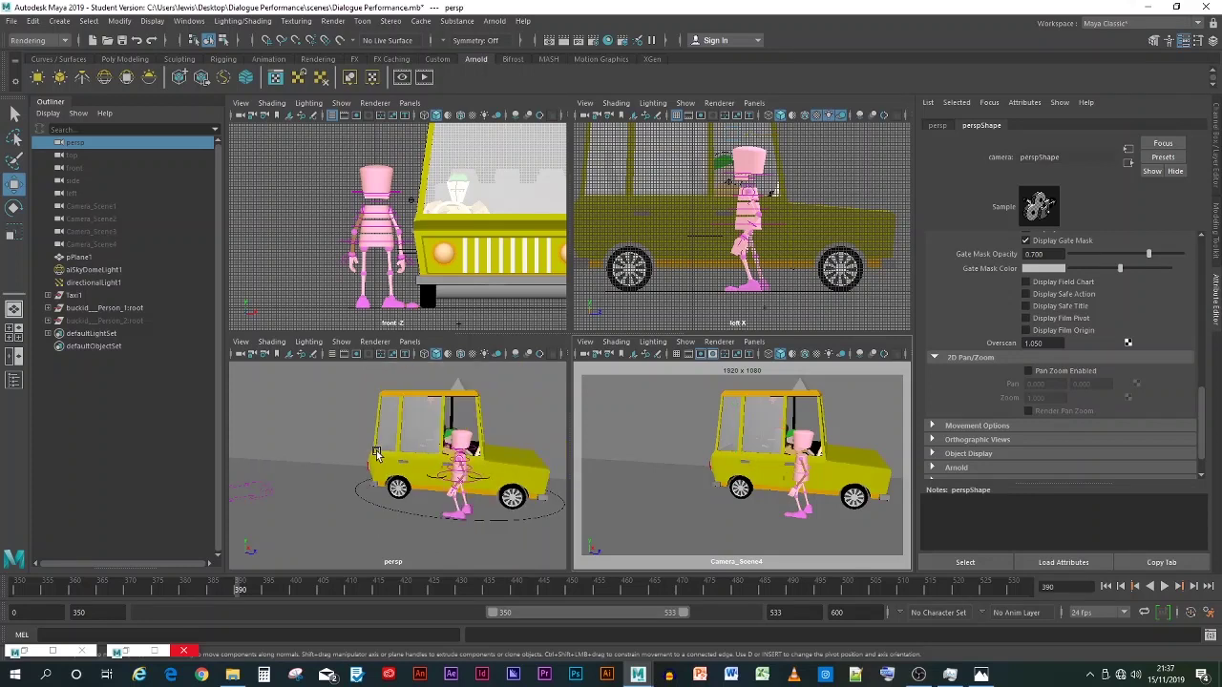
{"action": "scroll", "coordinate": [377, 455], "scroll_direction": "down", "scroll_amount": 6}
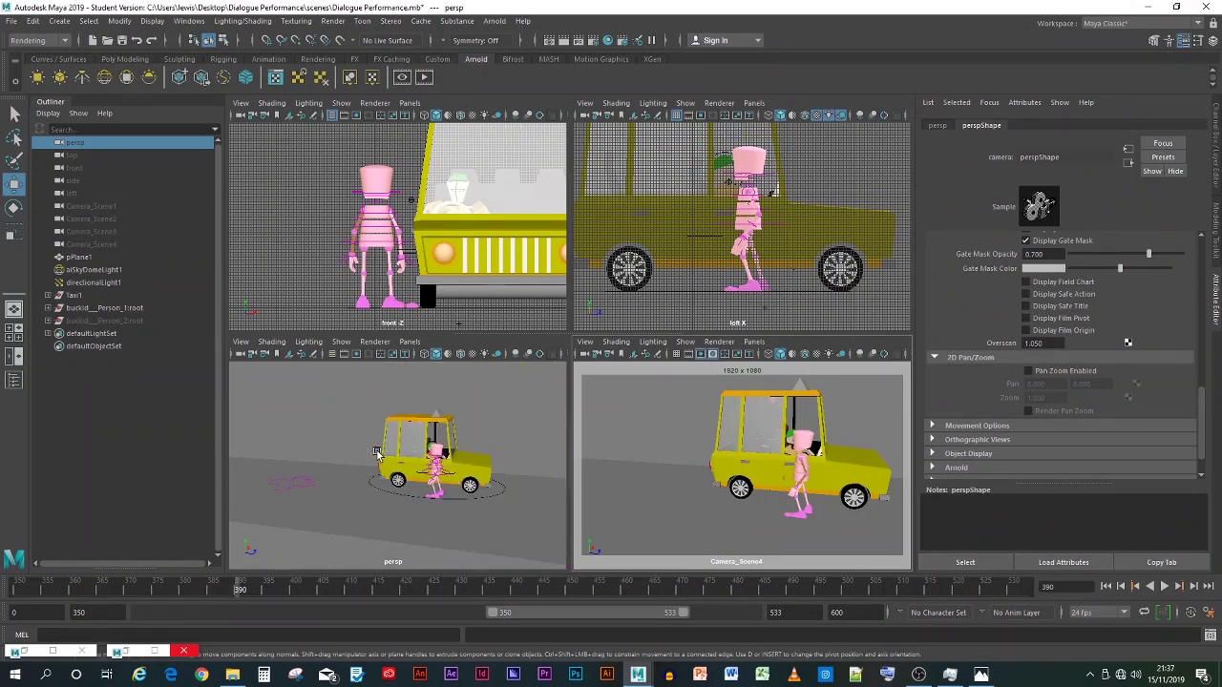
{"action": "left_click", "coordinate": [681, 343]}
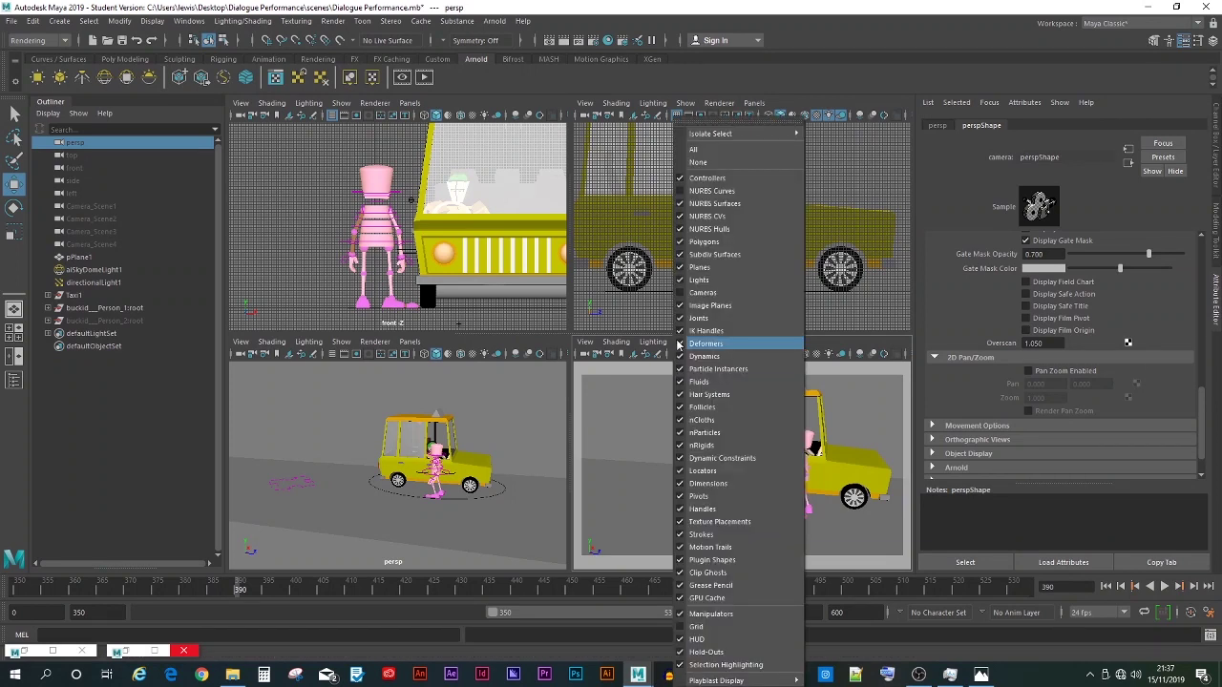
{"action": "mouse_move", "coordinate": [653, 342]}
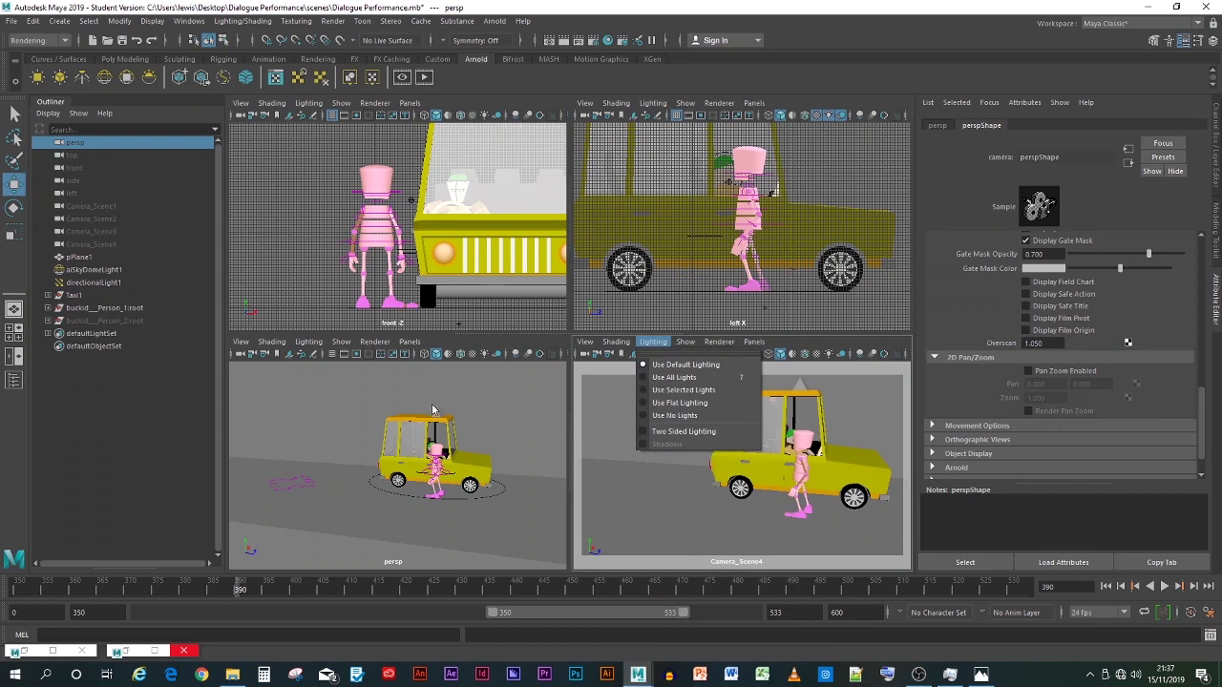
{"action": "left_click", "coordinate": [361, 490]}
{"action": "scroll", "coordinate": [366, 488], "scroll_direction": "up", "scroll_amount": 5}
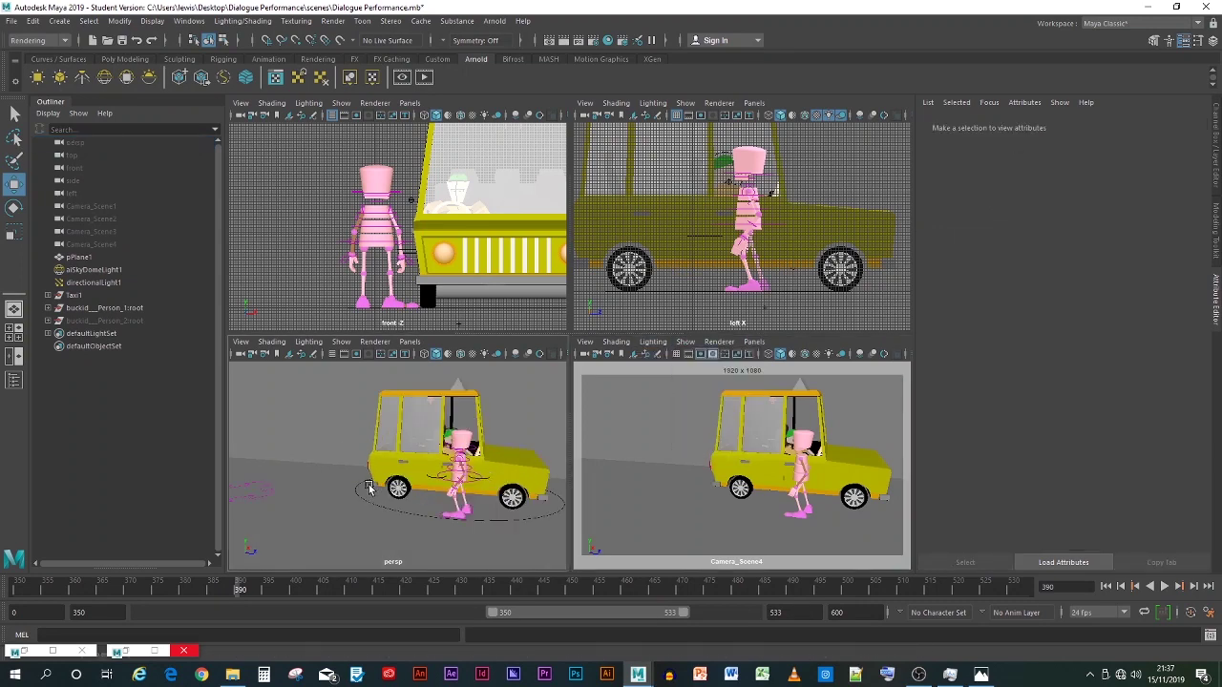
{"action": "scroll", "coordinate": [369, 488], "scroll_direction": "up", "scroll_amount": 4}
{"action": "scroll", "coordinate": [369, 488], "scroll_direction": "down", "scroll_amount": 4}
{"action": "scroll", "coordinate": [368, 487], "scroll_direction": "up", "scroll_amount": 4}
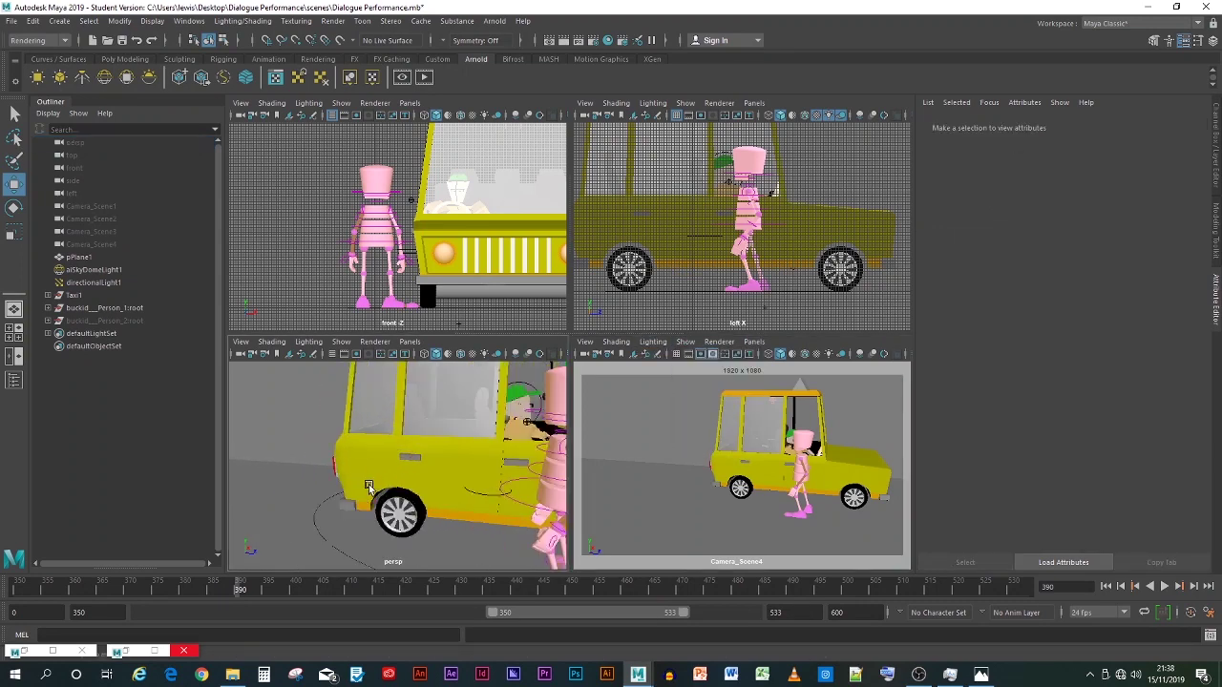
Step: Reframe Camera_Scene4 closer on the pink character and the taxi's driver door
{"action": "middle_click_drag", "start_coordinate": [813, 474], "coordinate": [809, 477], "text": "alt"}
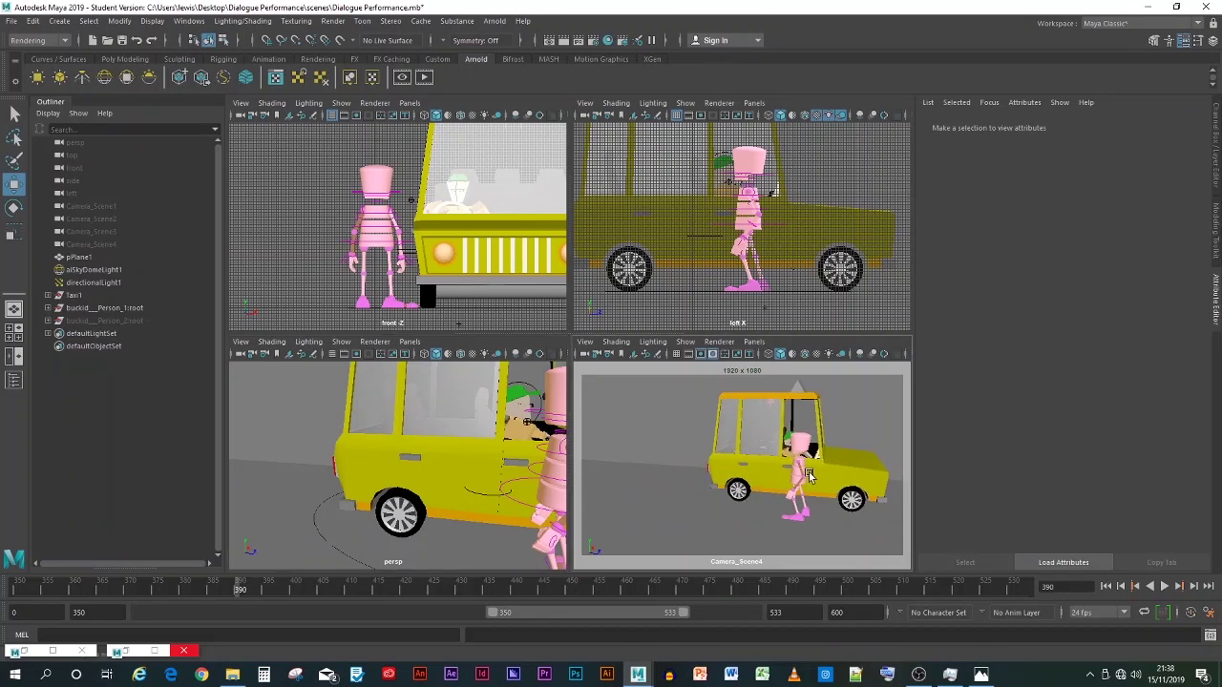
{"action": "scroll", "coordinate": [813, 482], "scroll_direction": "up", "scroll_amount": 3}
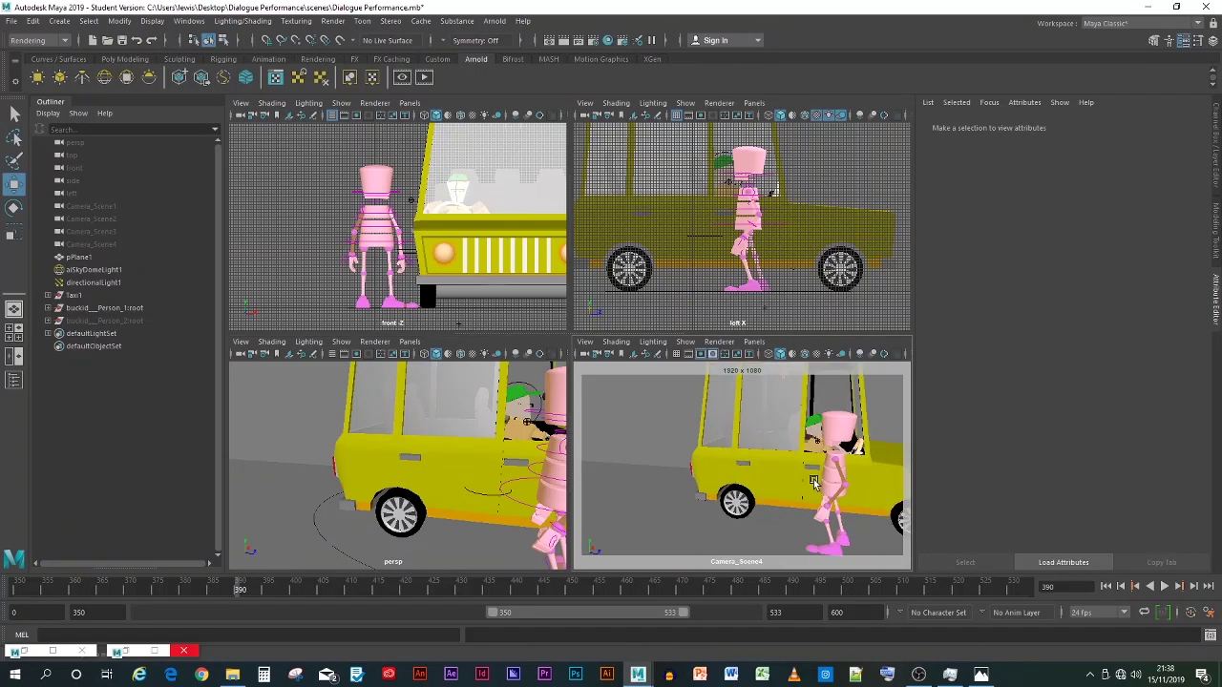
{"action": "scroll", "coordinate": [813, 482], "scroll_direction": "down", "scroll_amount": 3}
{"action": "left_click_drag", "start_coordinate": [813, 482], "coordinate": [780, 481], "text": "alt"}
{"action": "scroll", "coordinate": [780, 481], "scroll_direction": "up", "scroll_amount": 3}
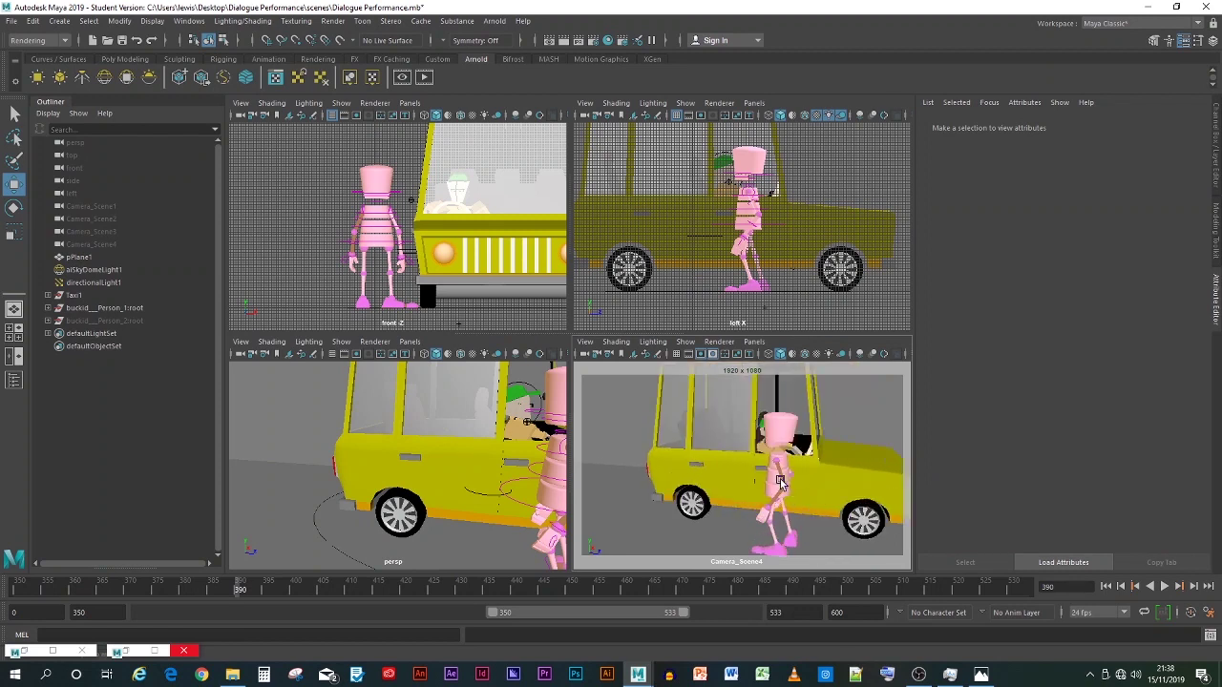
{"action": "left_click_drag", "start_coordinate": [780, 480], "coordinate": [792, 466], "text": "alt"}
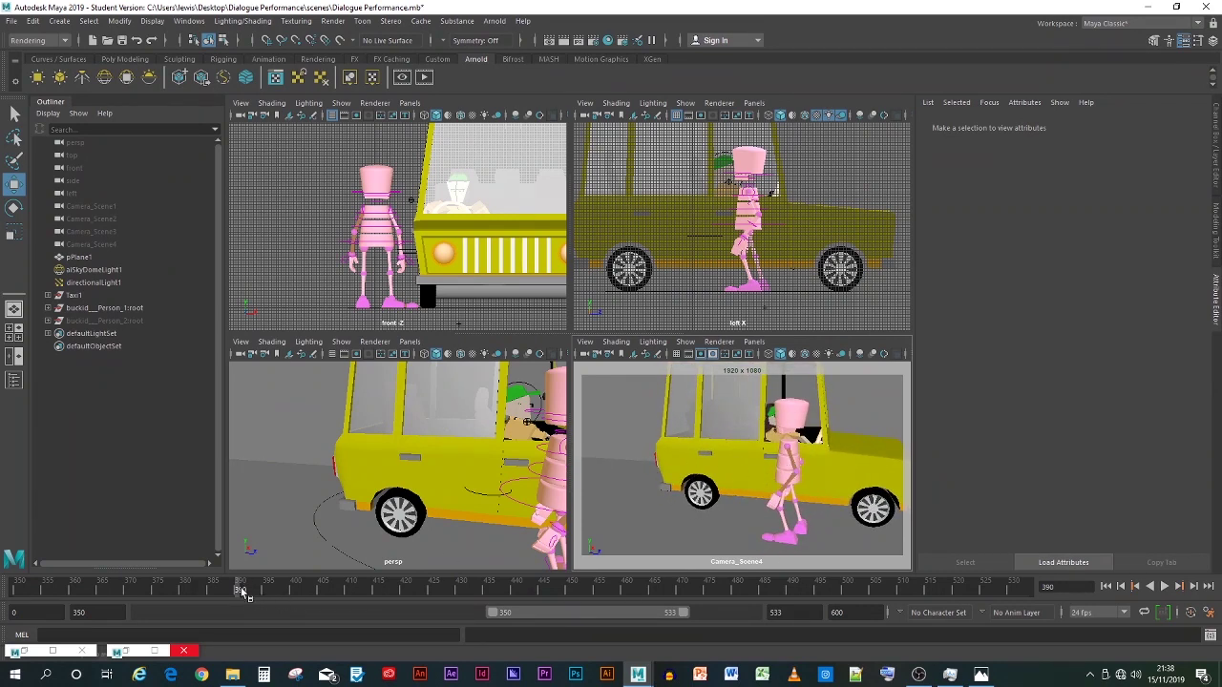
Step: Play the character's walk and turn through Camera_Scene4 and return to frame 460
{"action": "key", "text": "alt+v"}
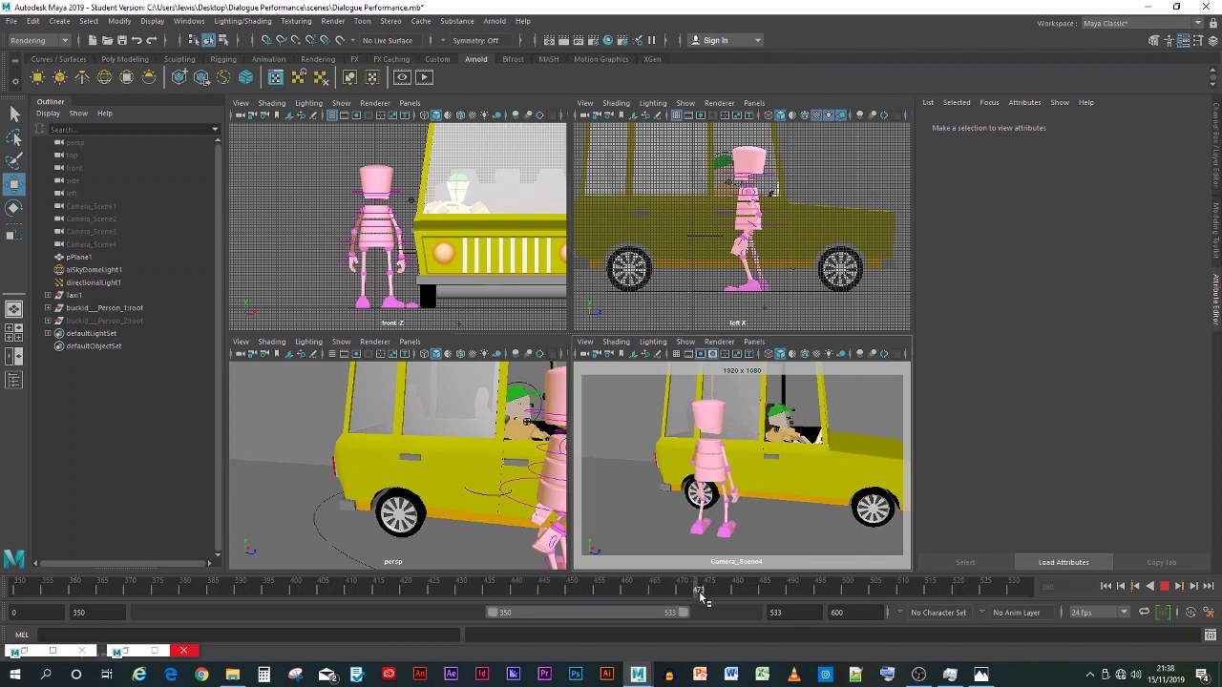
{"action": "mouse_move", "coordinate": [694, 591]}
{"action": "left_mouse_down"}
{"action": "mouse_move", "coordinate": [341, 593]}
{"action": "mouse_move", "coordinate": [633, 611]}
{"action": "left_mouse_up"}
{"action": "mouse_move", "coordinate": [632, 611]}
{"action": "left_mouse_down"}
{"action": "mouse_move", "coordinate": [604, 612]}
{"action": "mouse_move", "coordinate": [625, 611]}
{"action": "left_mouse_up"}
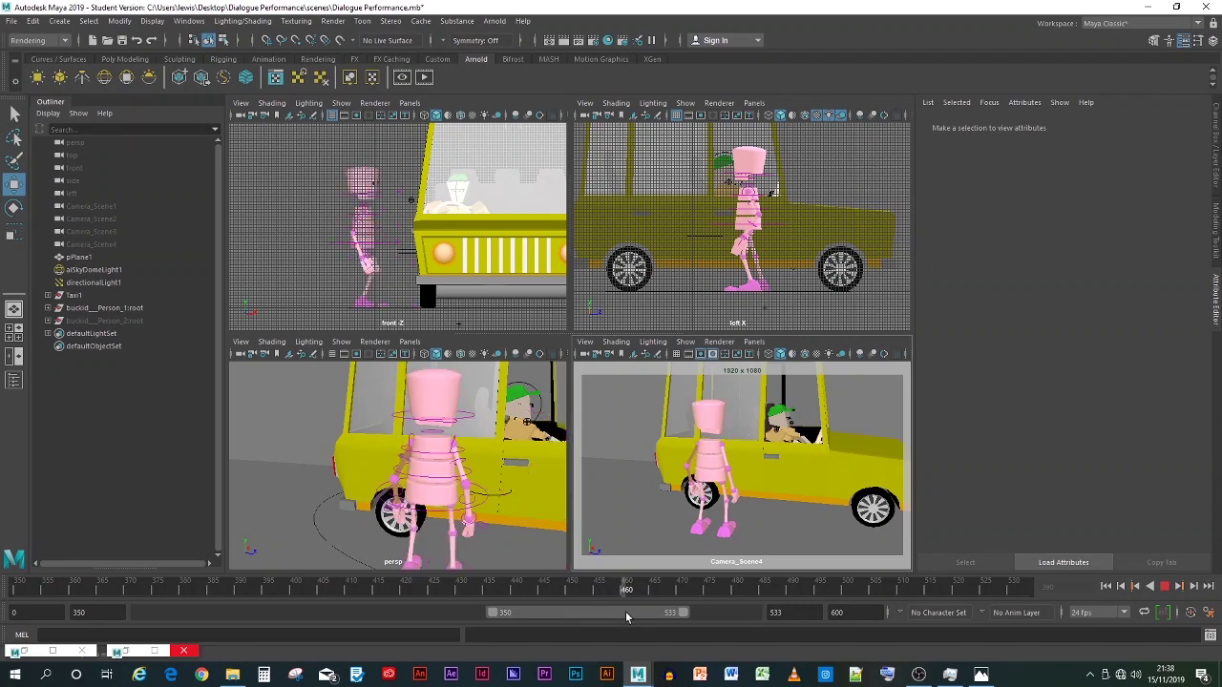
Step: Select the persp camera and frame the pink character beside the taxi from behind the vehicle
{"action": "left_click", "coordinate": [77, 143]}
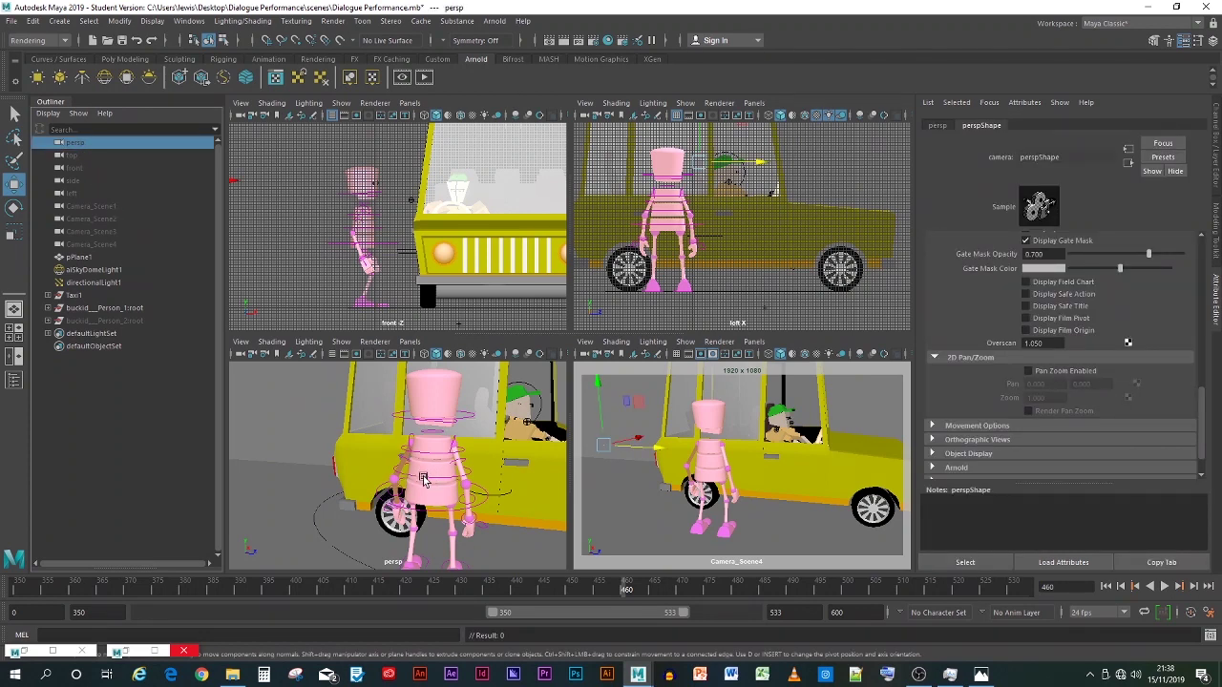
{"action": "mouse_move", "coordinate": [416, 473]}
{"action": "left_mouse_down", "text": "alt"}
{"action": "mouse_move", "coordinate": [444, 470]}
{"action": "mouse_move", "coordinate": [399, 477]}
{"action": "mouse_move", "coordinate": [404, 465]}
{"action": "left_mouse_up", "text": "alt"}
{"action": "scroll", "coordinate": [404, 465], "scroll_direction": "down", "scroll_amount": 3}
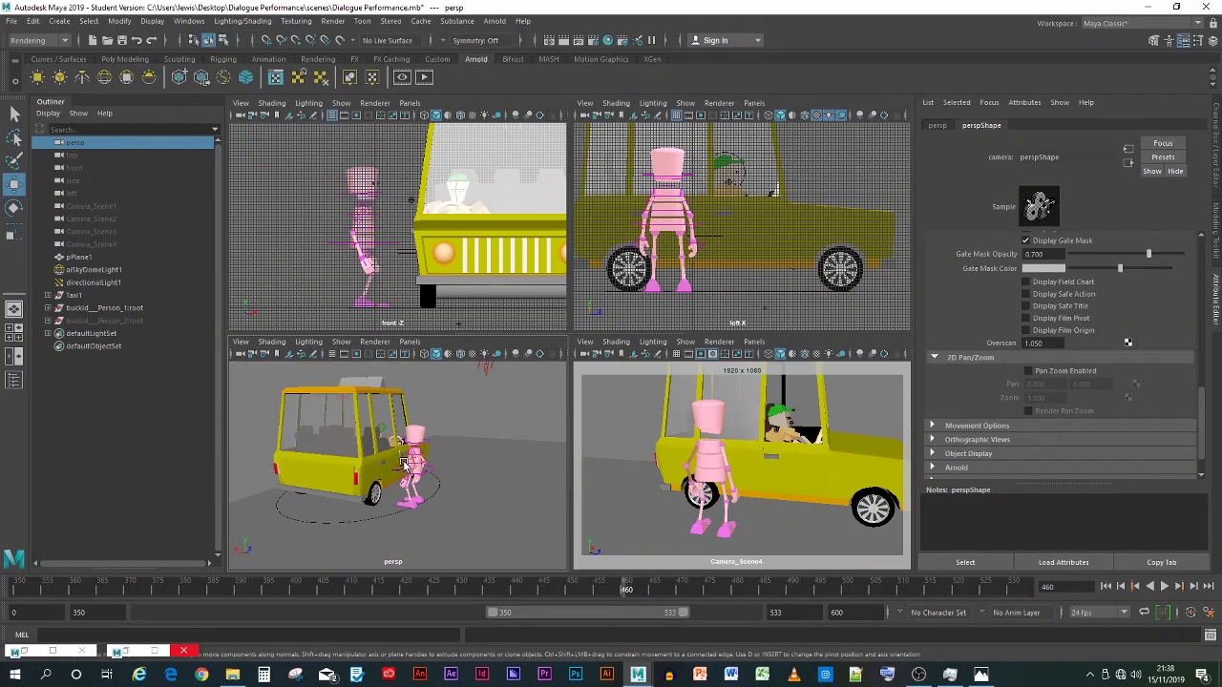
{"action": "scroll", "coordinate": [404, 465], "scroll_direction": "up", "scroll_amount": 3}
{"action": "middle_click_drag", "start_coordinate": [404, 464], "coordinate": [411, 474], "text": "alt"}
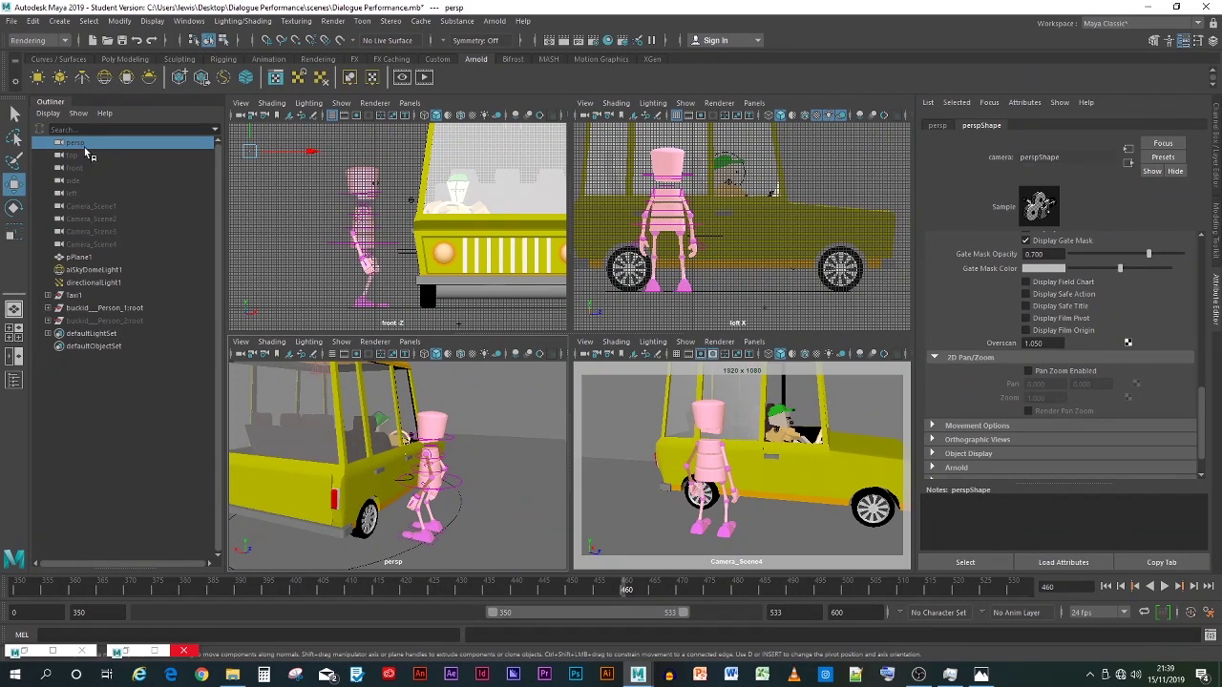
Step: Duplicate the persp camera, rename the copy Camera_Scene5, and place it below Camera_Scene4 in the scene list
{"action": "key", "text": "ctrl+d"}
{"action": "double_click", "coordinate": [80, 334]}
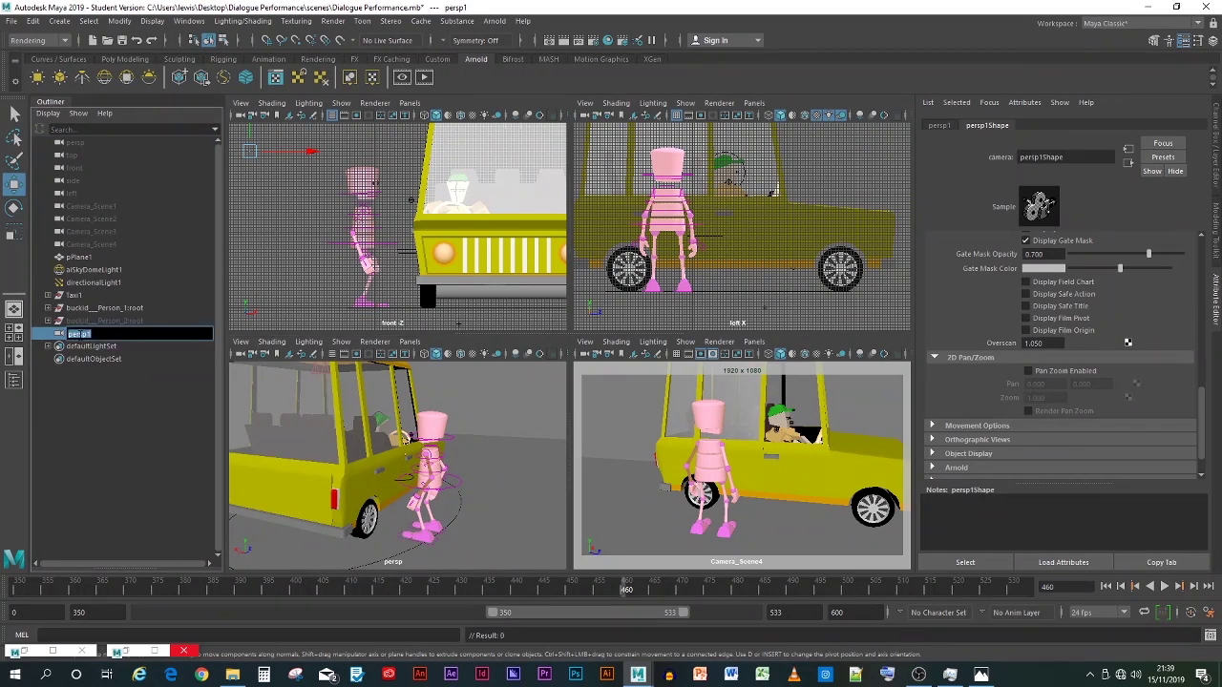
{"action": "type", "text": "Camera_Scene5"}
{"action": "key", "text": "Return"}
{"action": "middle_click_drag", "start_coordinate": [80, 339], "coordinate": [101, 258]}
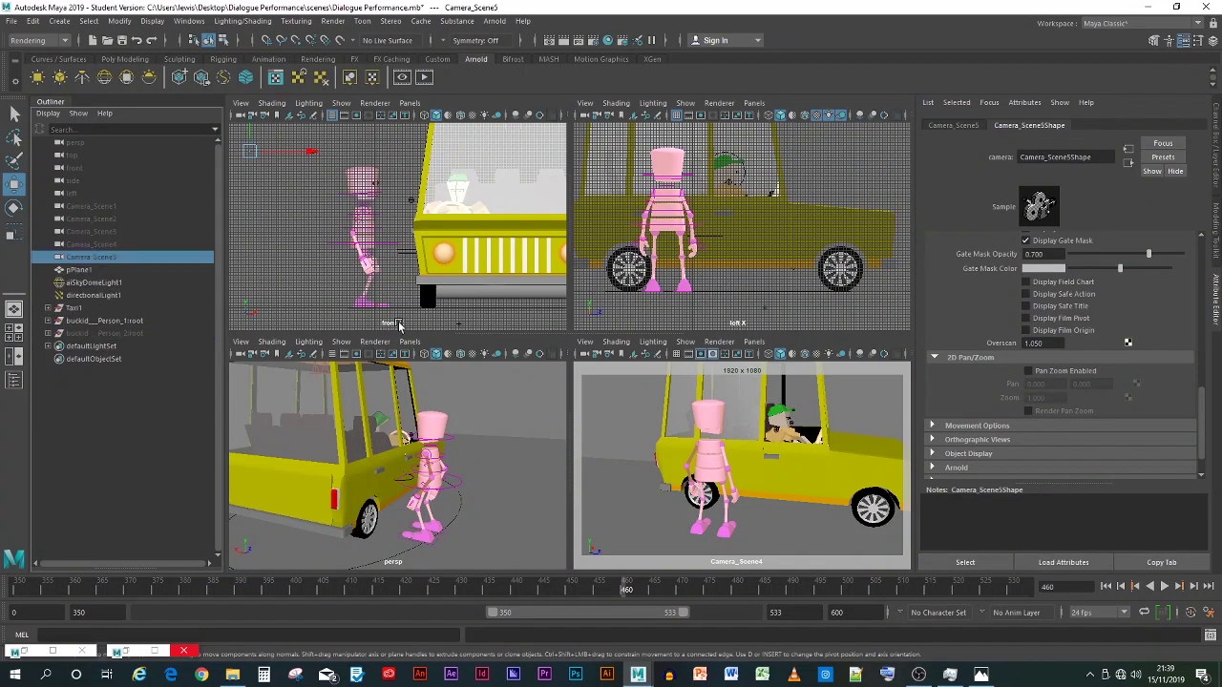
Step: Show Camera_Scene5 in place of Camera_Scene4 with its resolution gate on, and set its overscan to 1.050
{"action": "left_click", "coordinate": [754, 341]}
{"action": "mouse_move", "coordinate": [822, 356]}
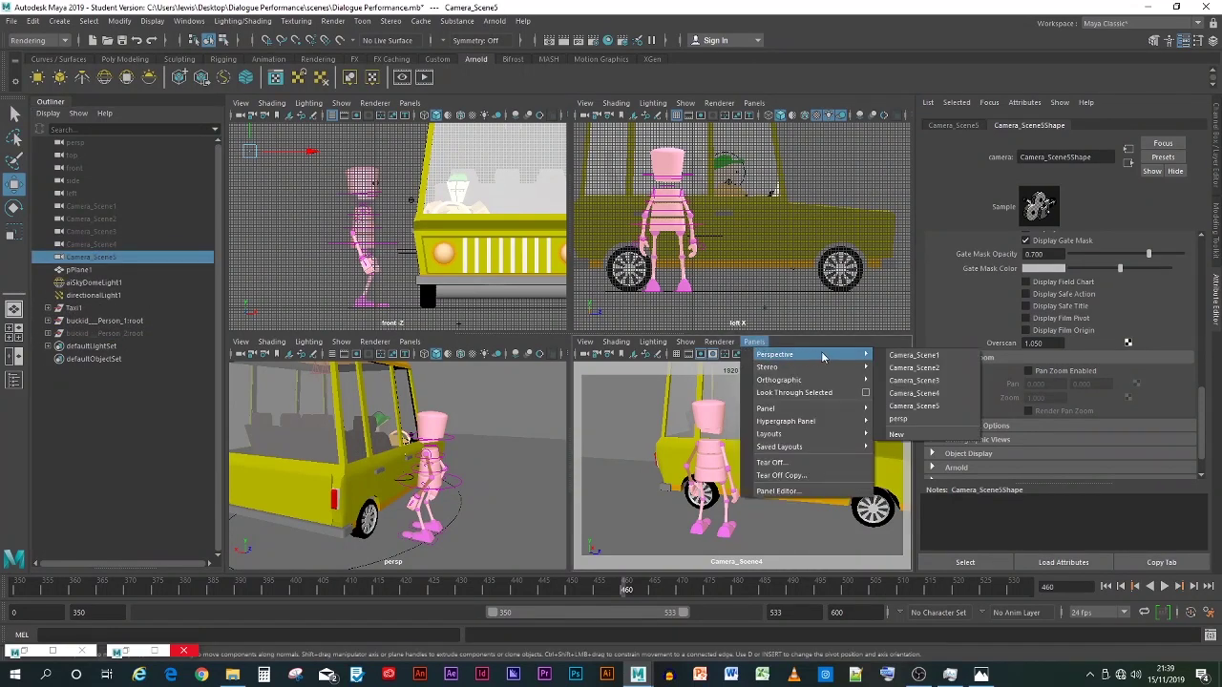
{"action": "left_click", "coordinate": [913, 405]}
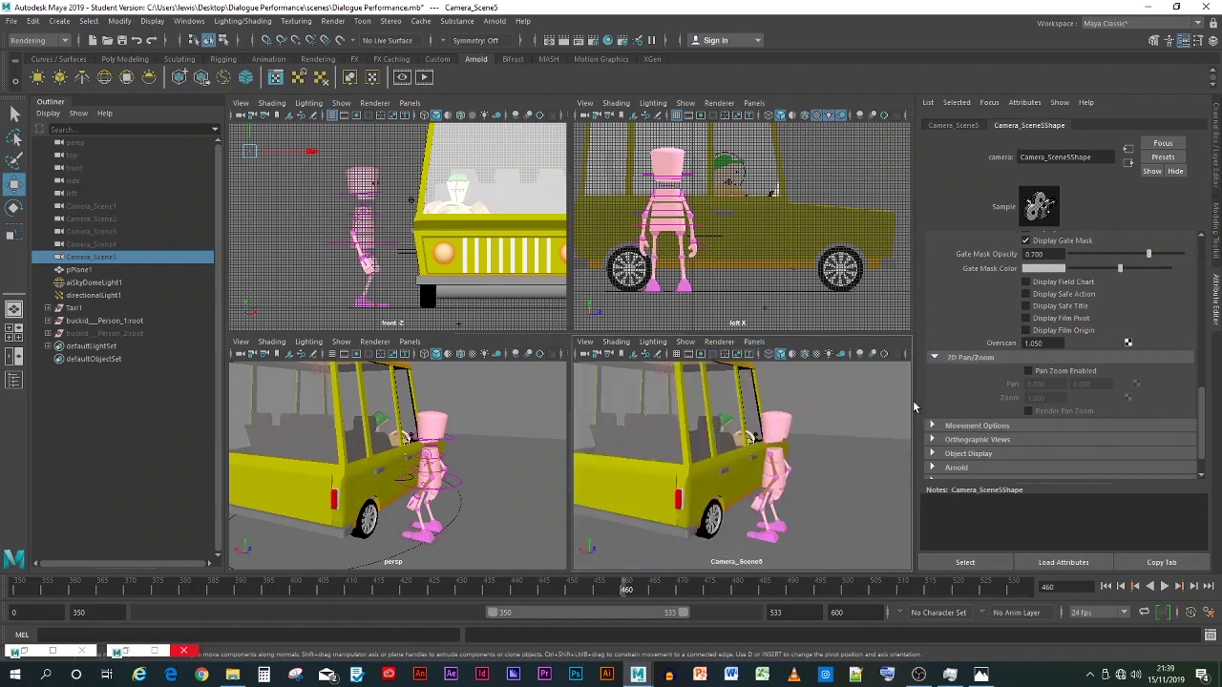
{"action": "left_click", "coordinate": [712, 354]}
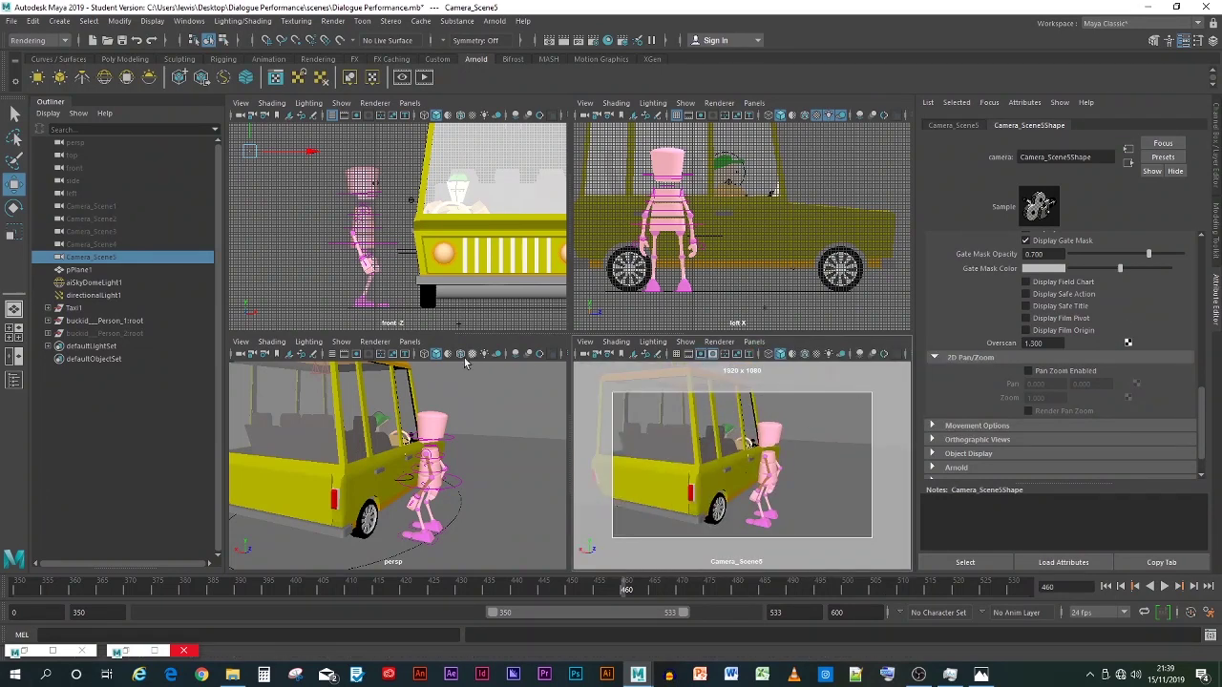
{"action": "left_click", "coordinate": [1048, 344]}
{"action": "key", "text": "Return"}
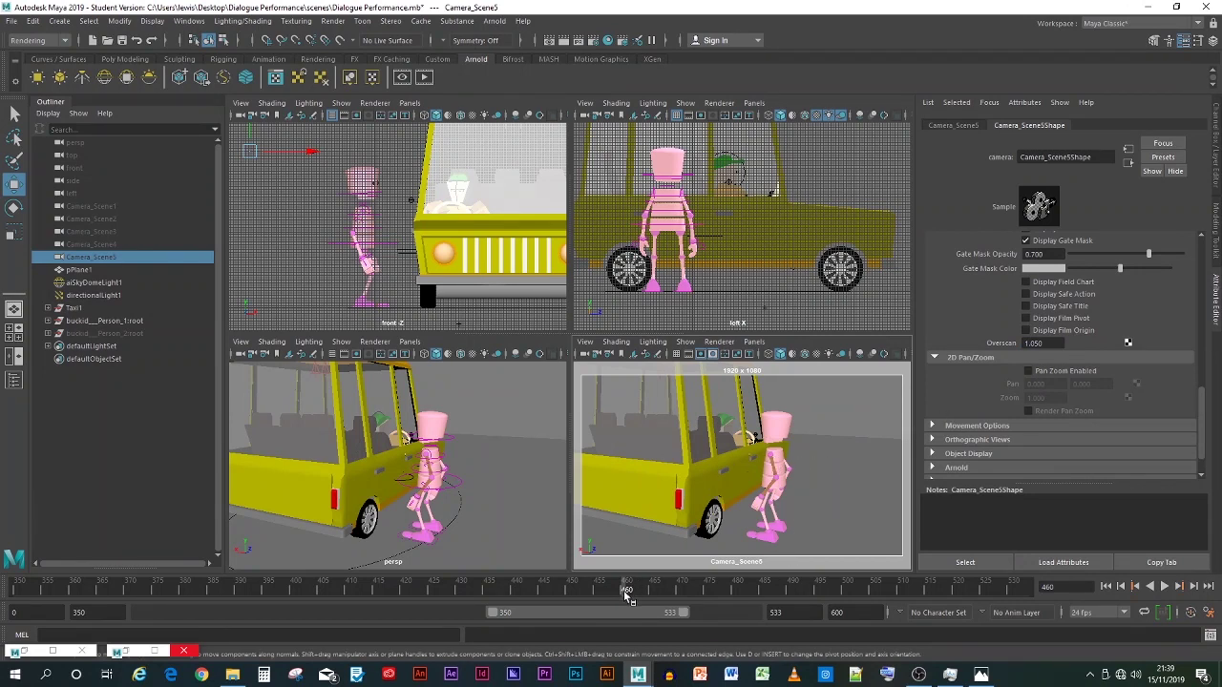
Step: Cut the keys of the pink character's pelvis control at frames 487 and 489
{"action": "mouse_move", "coordinate": [627, 596]}
{"action": "left_mouse_down"}
{"action": "mouse_move", "coordinate": [853, 598]}
{"action": "mouse_move", "coordinate": [689, 582]}
{"action": "mouse_move", "coordinate": [774, 565]}
{"action": "left_mouse_up"}
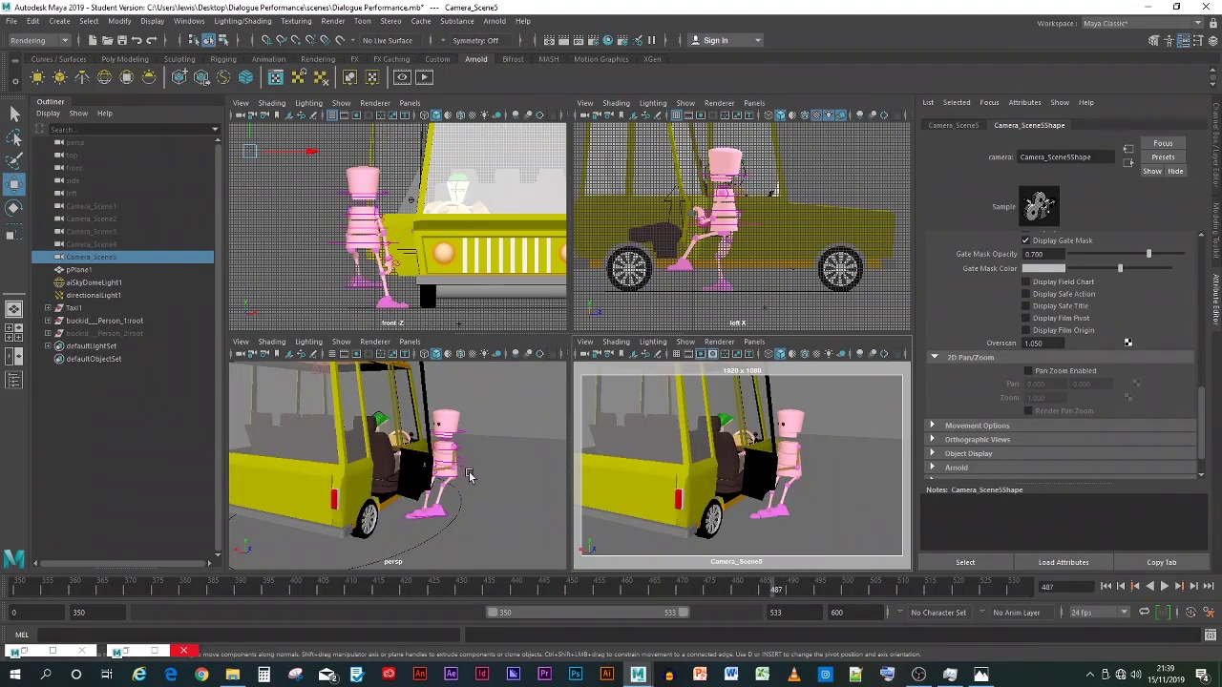
{"action": "left_click", "coordinate": [467, 476]}
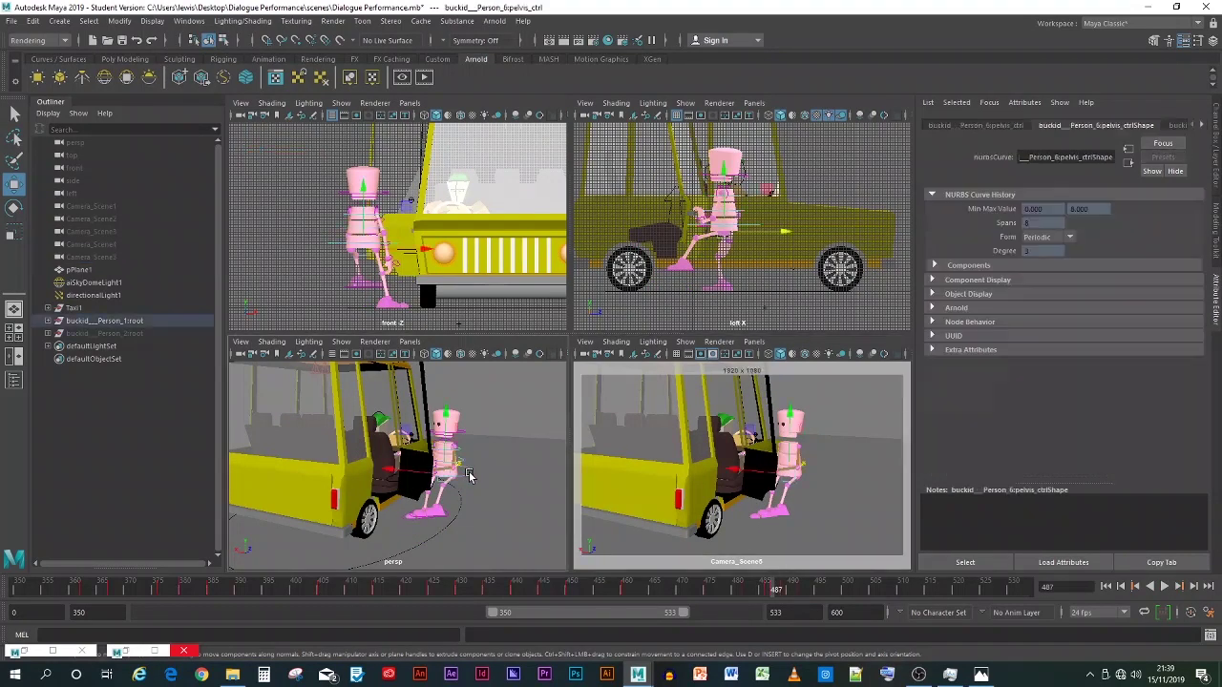
{"action": "right_click", "coordinate": [775, 592]}
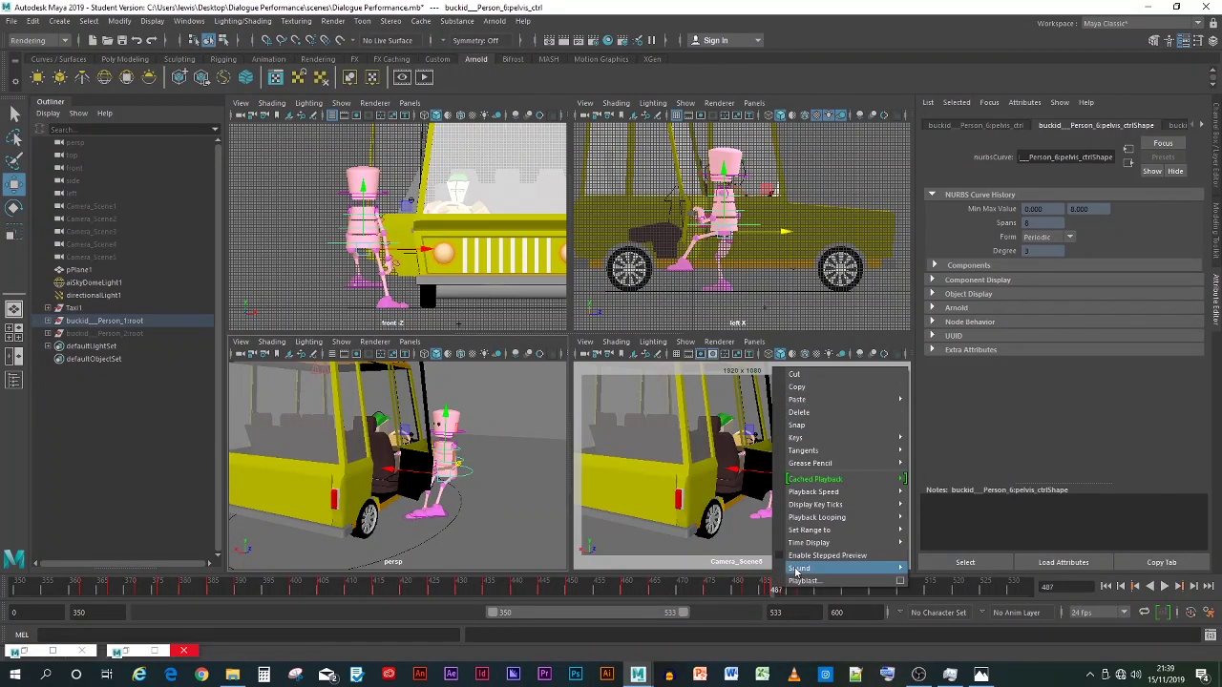
{"action": "left_click", "coordinate": [800, 373]}
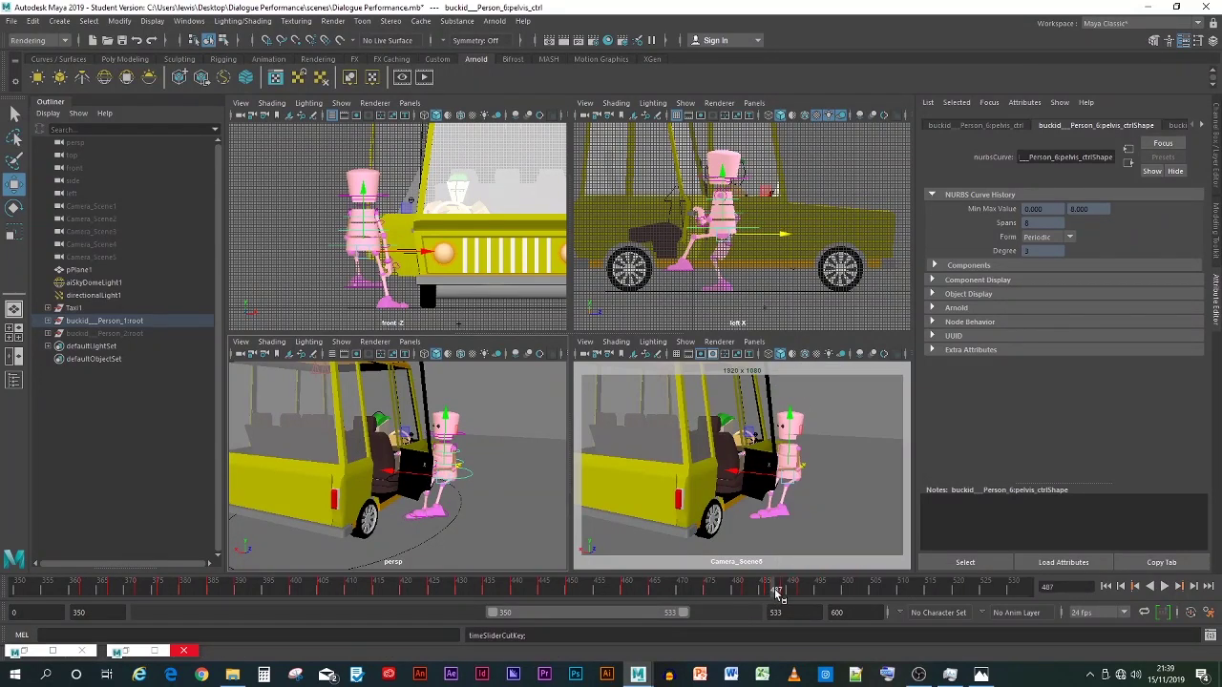
{"action": "mouse_move", "coordinate": [777, 594]}
{"action": "left_mouse_down"}
{"action": "mouse_move", "coordinate": [741, 592]}
{"action": "mouse_move", "coordinate": [793, 586]}
{"action": "left_mouse_up"}
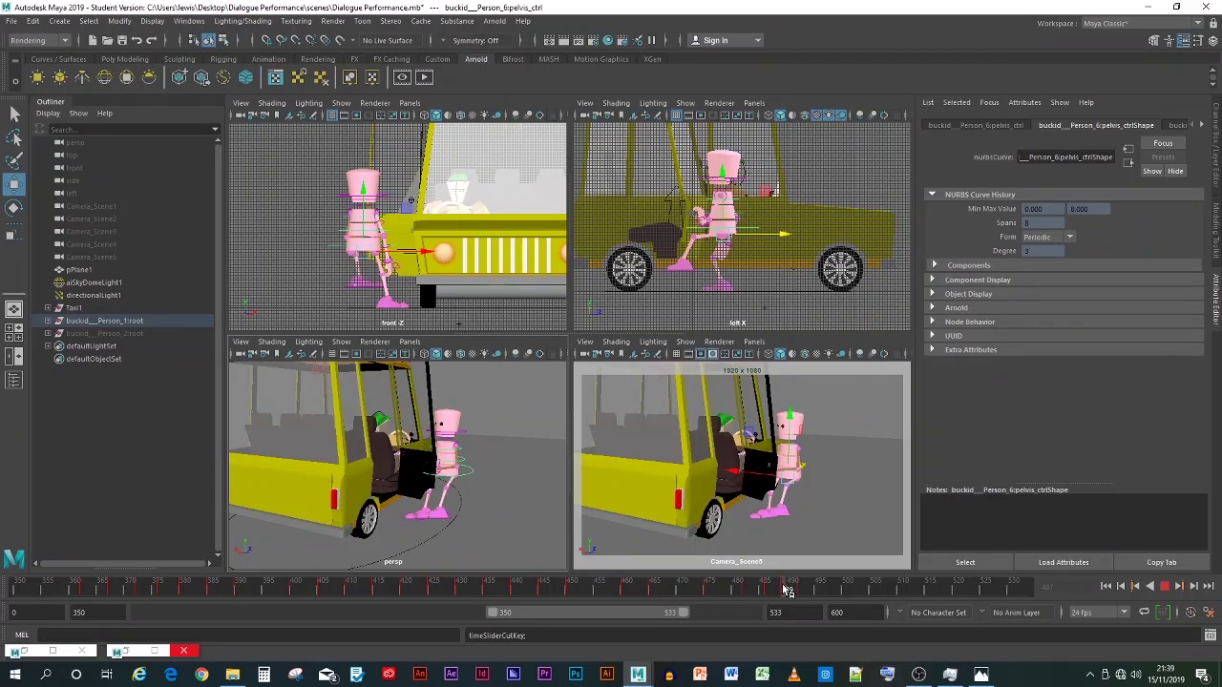
{"action": "right_click", "coordinate": [791, 589]}
{"action": "left_click", "coordinate": [810, 372]}
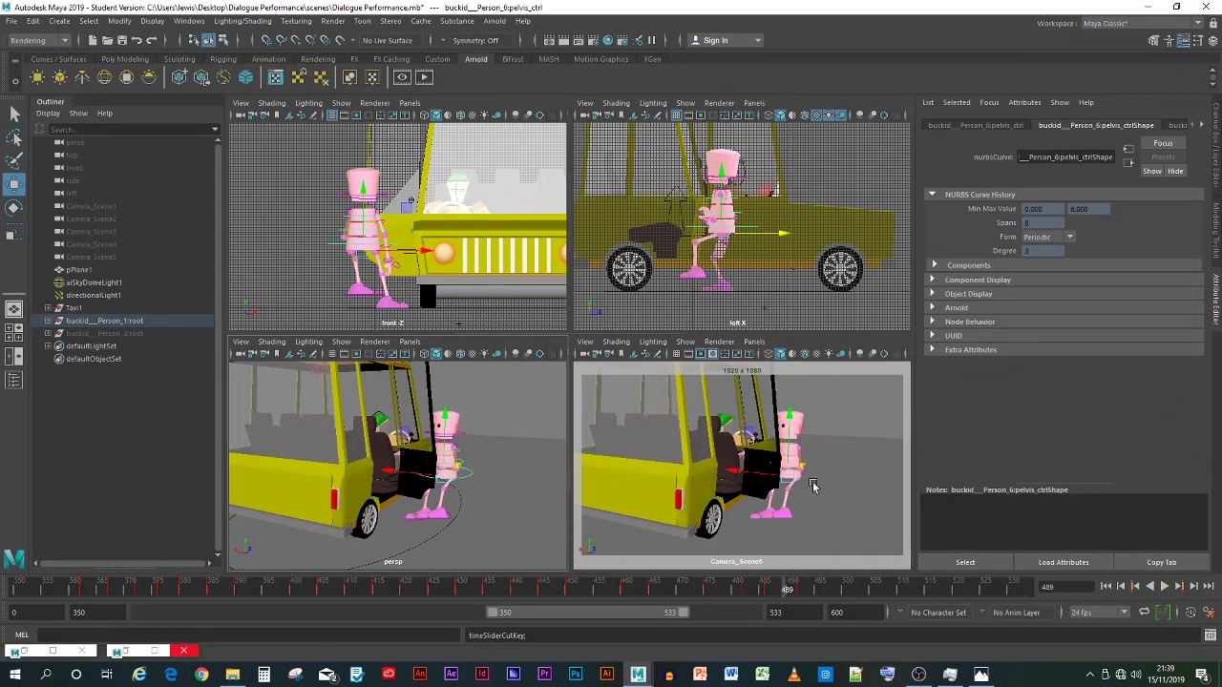
Step: Play the character's steps beside the open taxi door and check the left and right leg controls' timing up to frame 514
{"action": "left_click", "coordinate": [759, 590]}
{"action": "key", "text": "alt+v"}
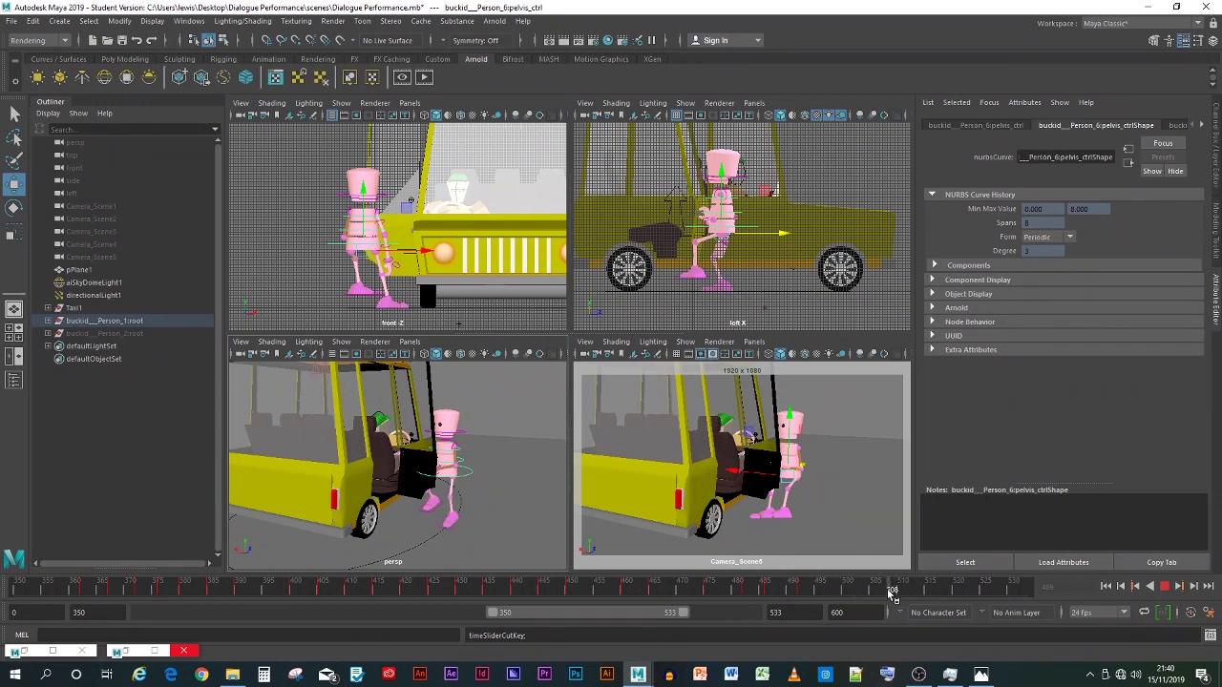
{"action": "key", "text": "Escape"}
{"action": "left_click", "coordinate": [446, 523]}
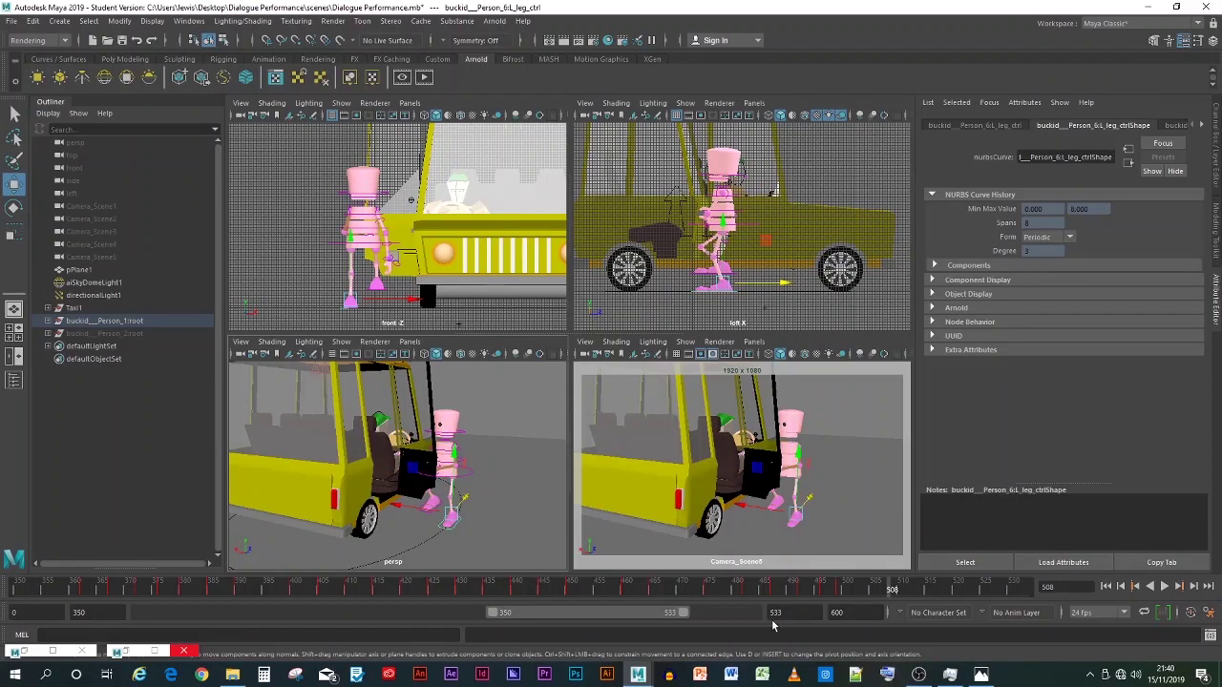
{"action": "left_click_drag", "start_coordinate": [887, 586], "coordinate": [857, 589]}
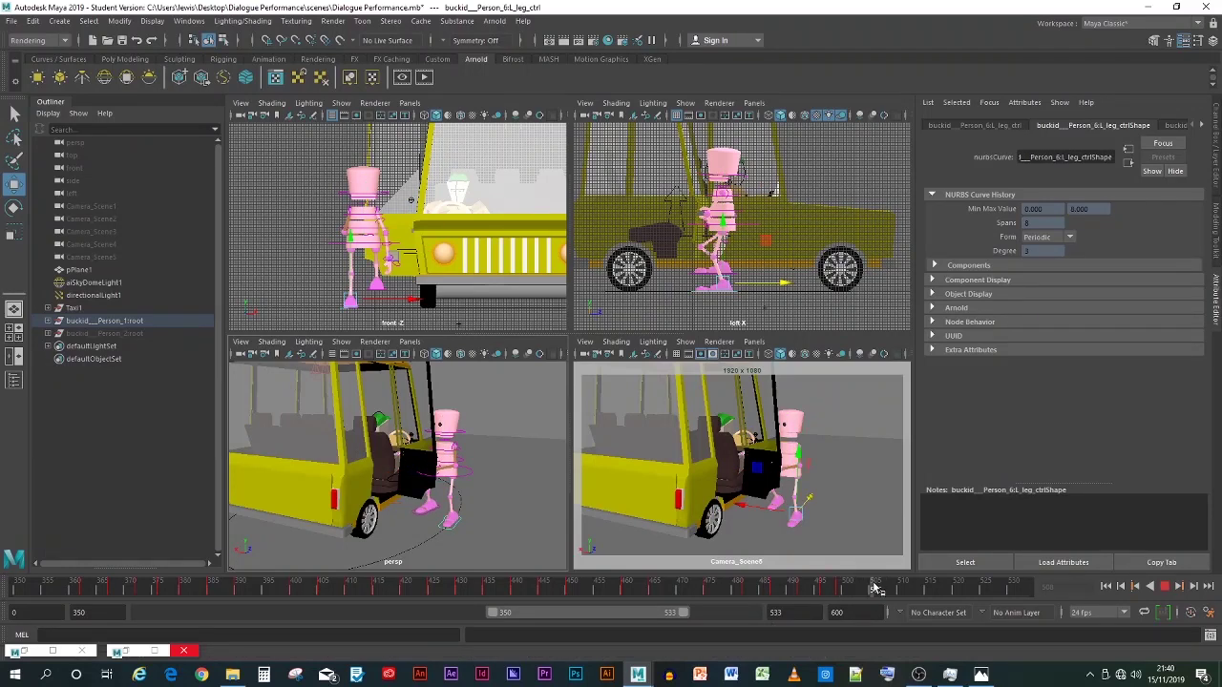
{"action": "key", "text": "Escape"}
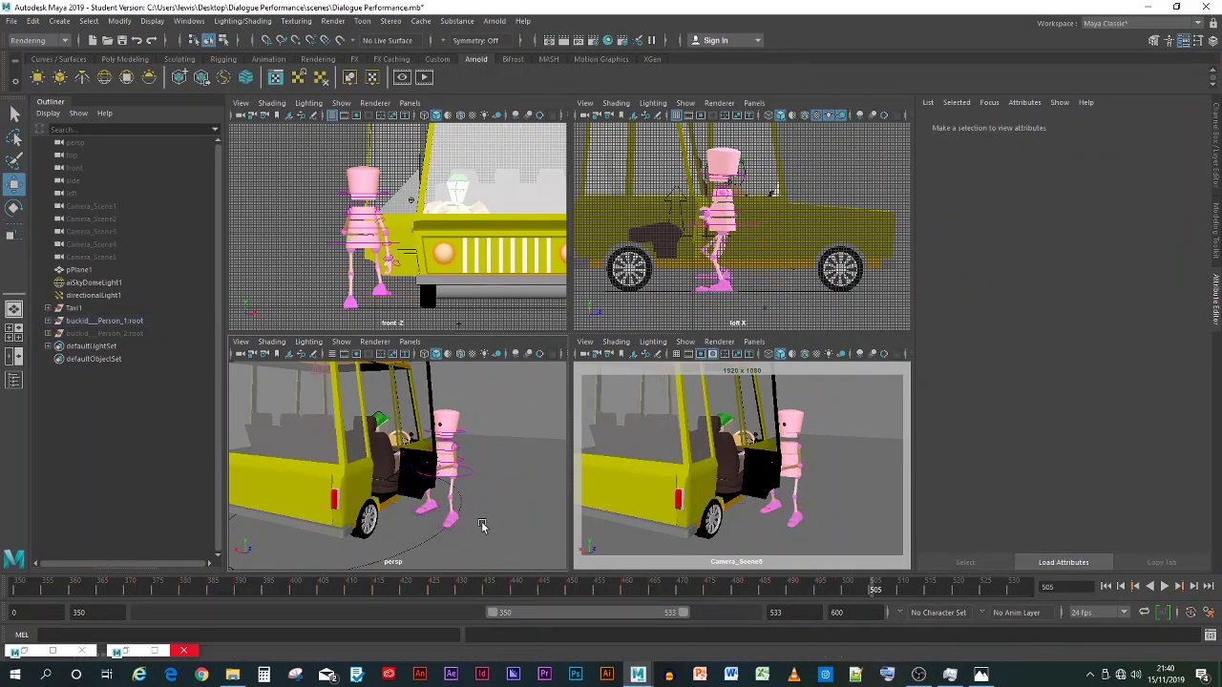
{"action": "left_click", "coordinate": [426, 510]}
{"action": "key", "text": "alt+v"}
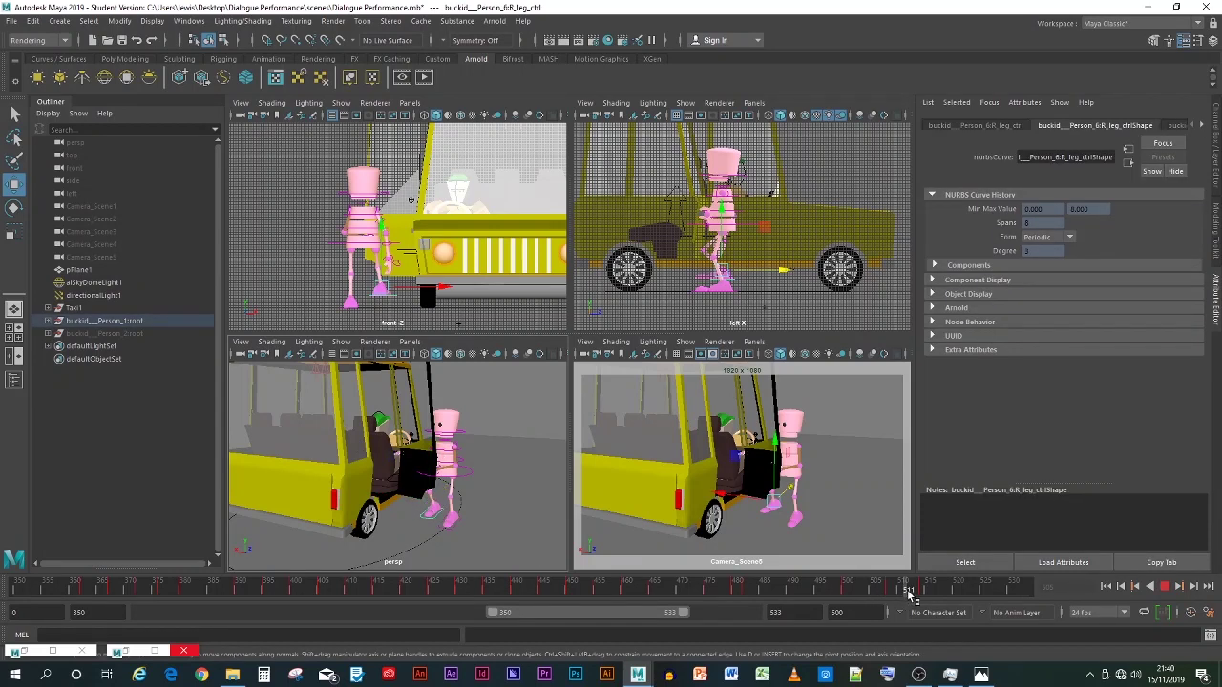
{"action": "key", "text": "Escape"}
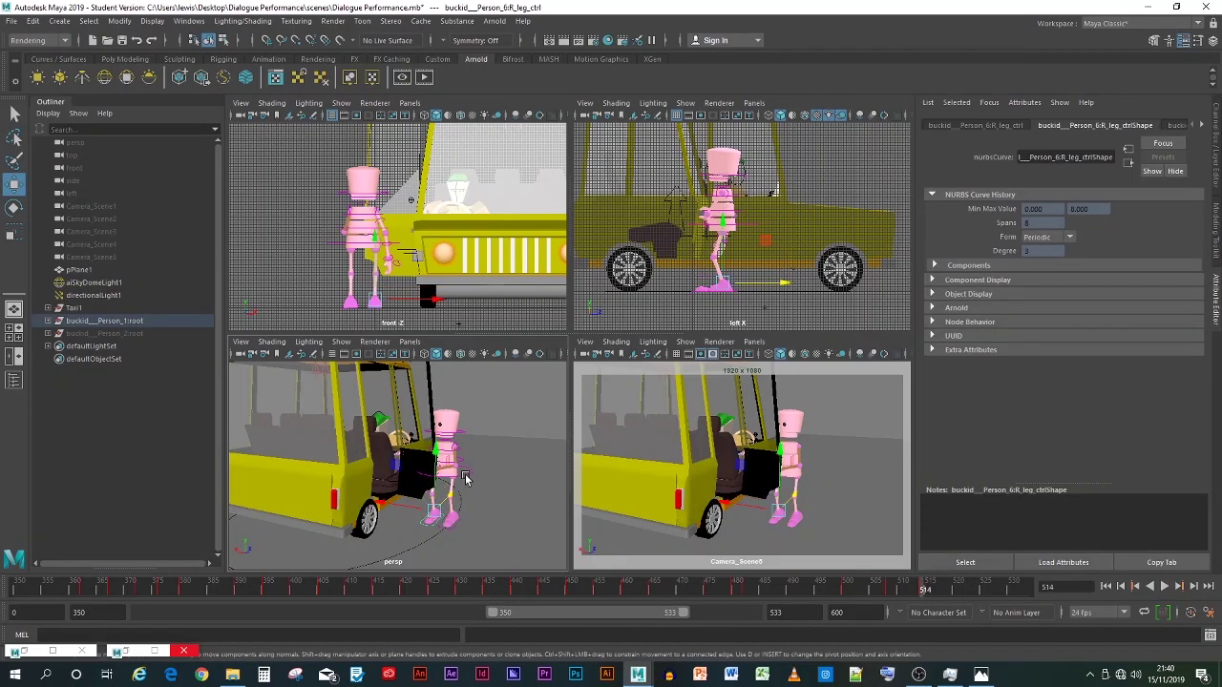
Step: Key the pink character's pelvis control at frame 514 and inspect the pose at frame 520 from the taxi's side
{"action": "left_click", "coordinate": [464, 477]}
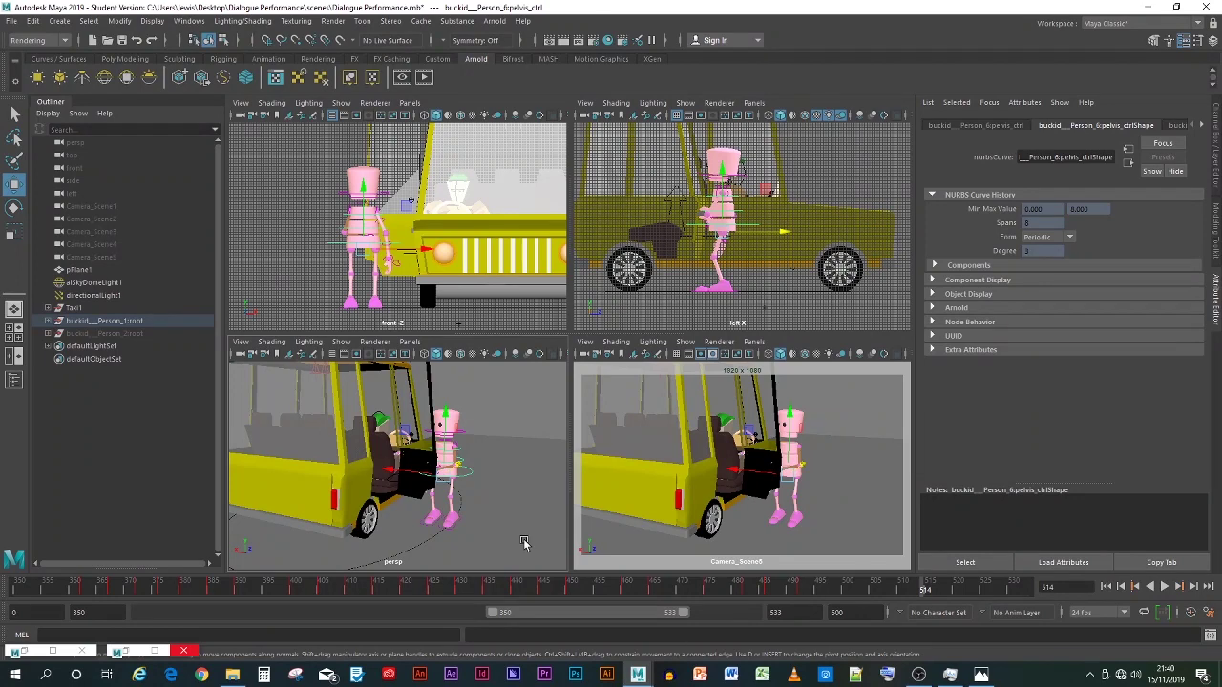
{"action": "key", "text": "s"}
{"action": "left_click_drag", "start_coordinate": [926, 590], "coordinate": [958, 590]}
{"action": "left_click_drag", "start_coordinate": [479, 475], "coordinate": [550, 508], "text": "alt"}
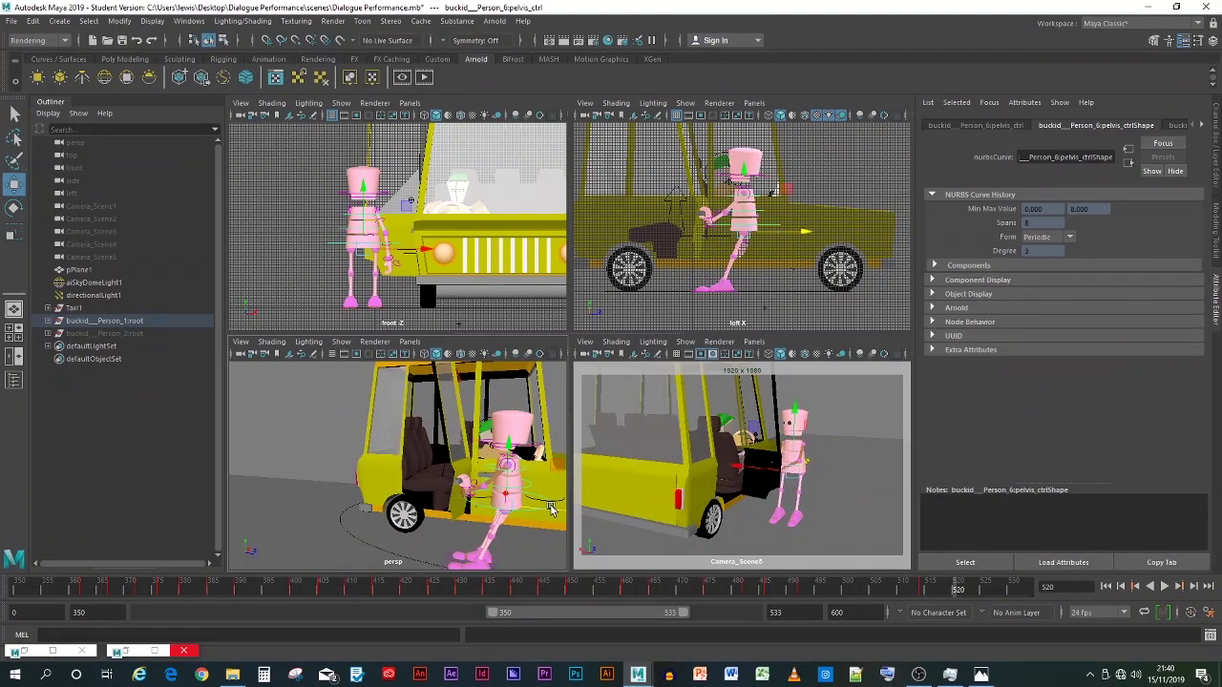
Step: Key the pink character's left leg control at frame 514 and check the right leg and pelvis controls there
{"action": "scroll", "coordinate": [480, 533], "scroll_direction": "down", "scroll_amount": 3}
{"action": "middle_click_drag", "start_coordinate": [480, 533], "coordinate": [484, 497], "text": "alt"}
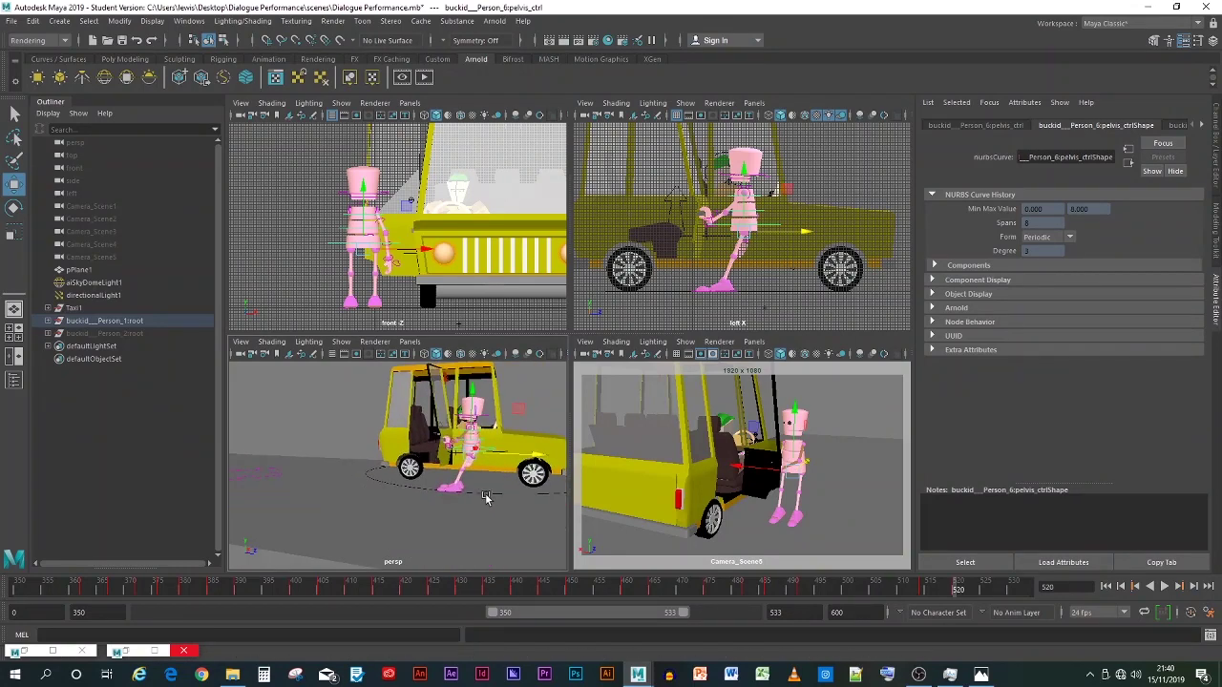
{"action": "scroll", "coordinate": [484, 496], "scroll_direction": "up", "scroll_amount": 5}
{"action": "left_click_drag", "start_coordinate": [485, 497], "coordinate": [387, 500], "text": "alt"}
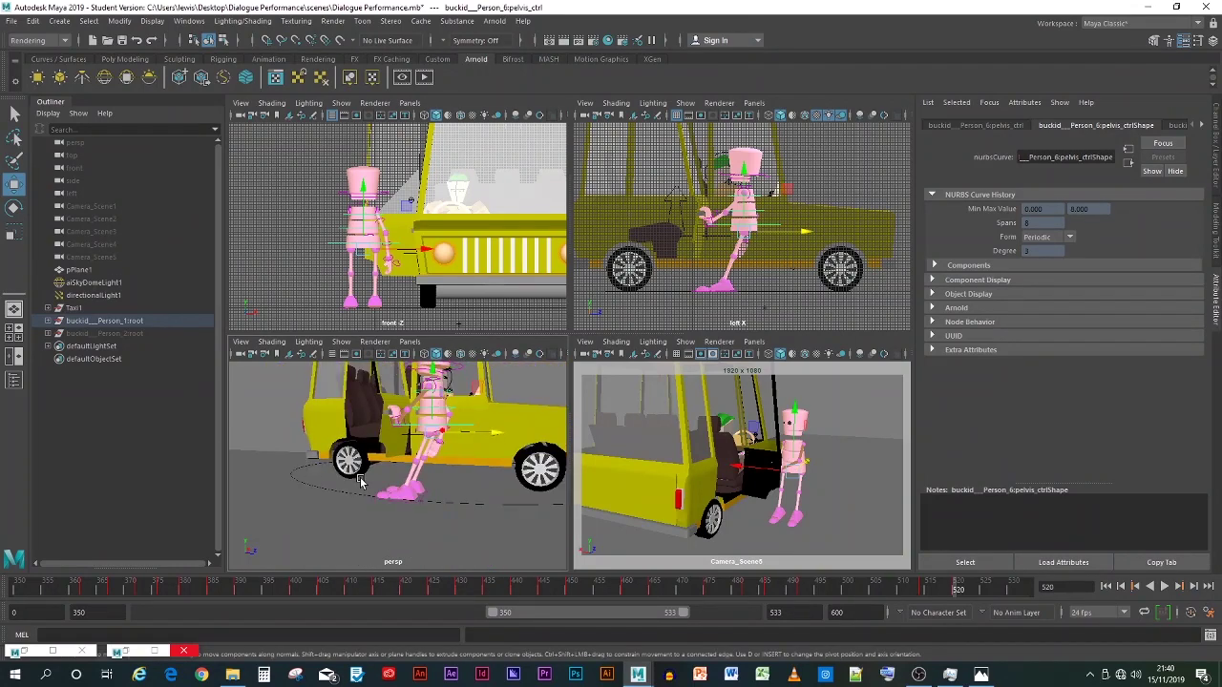
{"action": "left_click", "coordinate": [387, 500]}
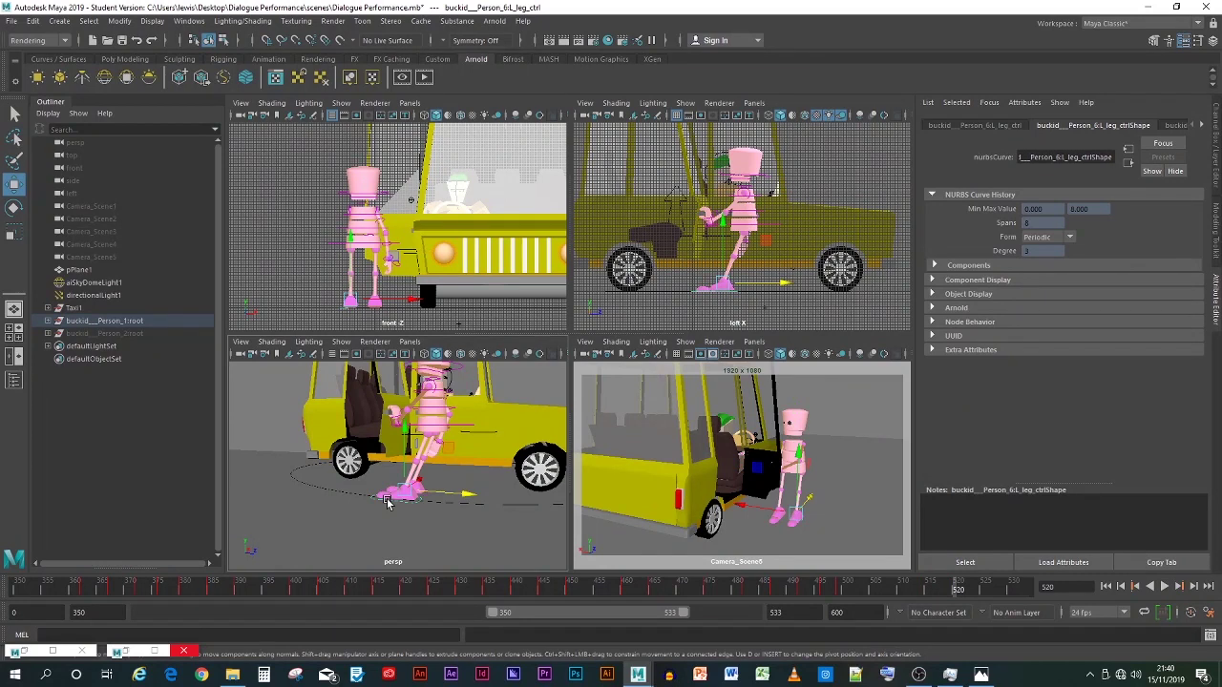
{"action": "left_click", "coordinate": [438, 430]}
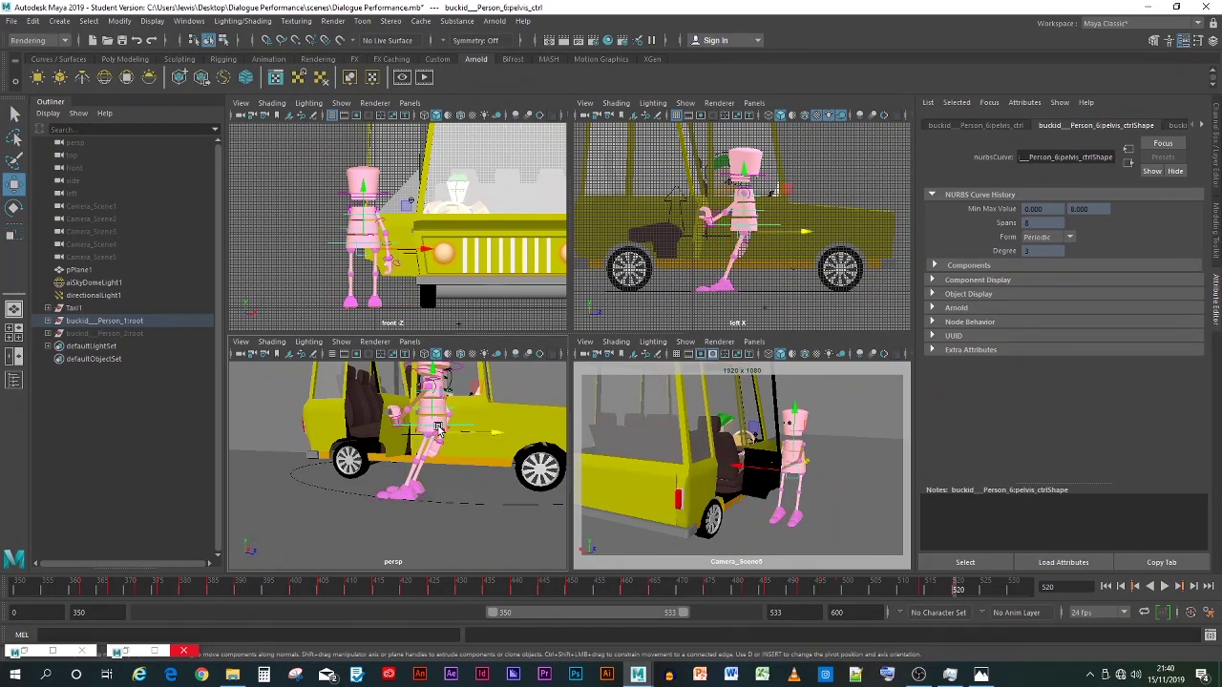
{"action": "left_click", "coordinate": [927, 588]}
{"action": "left_click", "coordinate": [414, 502]}
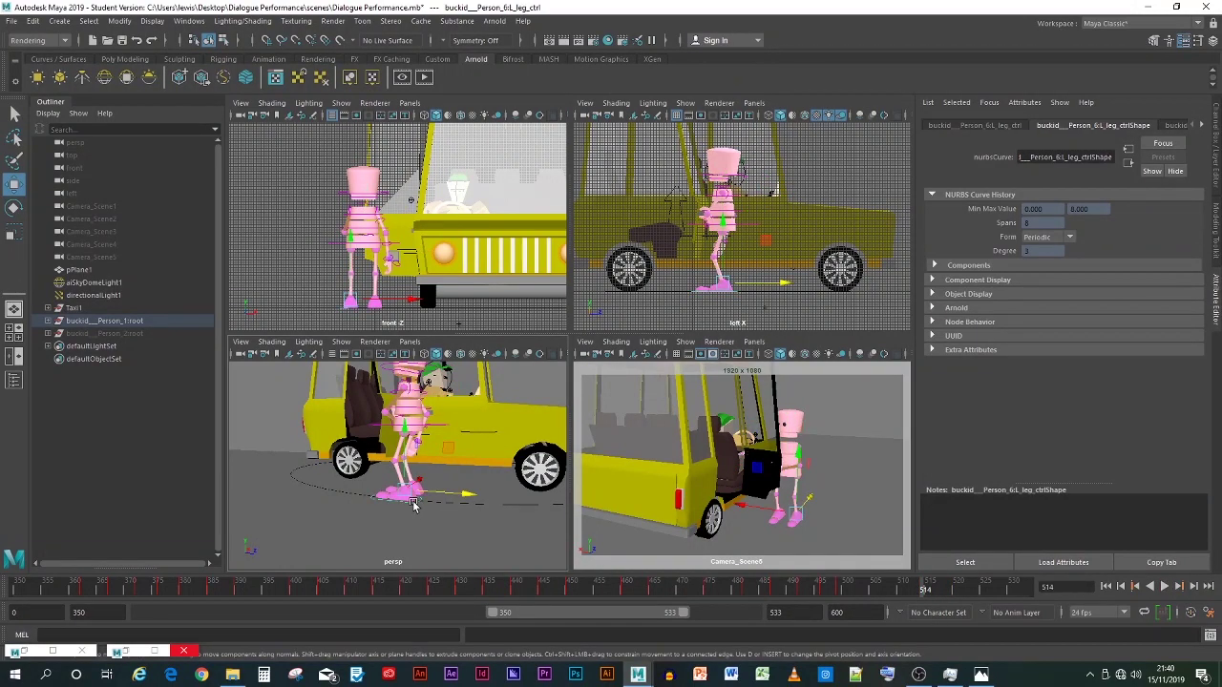
{"action": "key", "text": "s"}
{"action": "left_click", "coordinate": [426, 500]}
{"action": "left_click", "coordinate": [429, 496]}
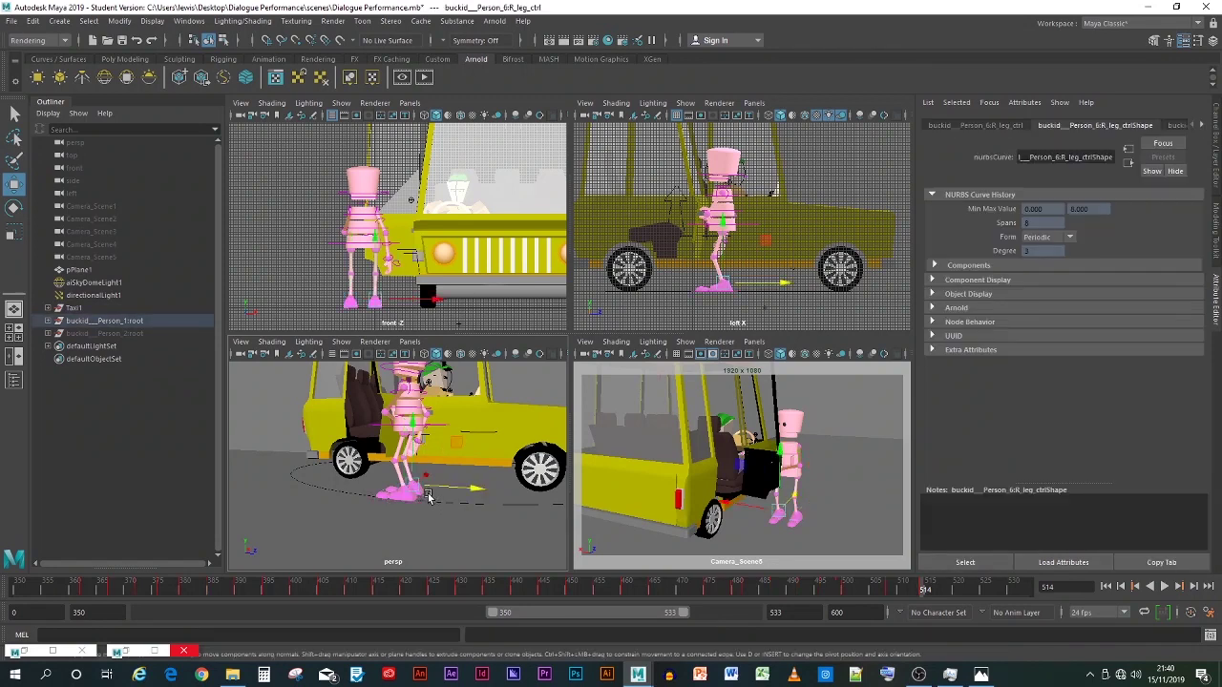
{"action": "left_click", "coordinate": [391, 426]}
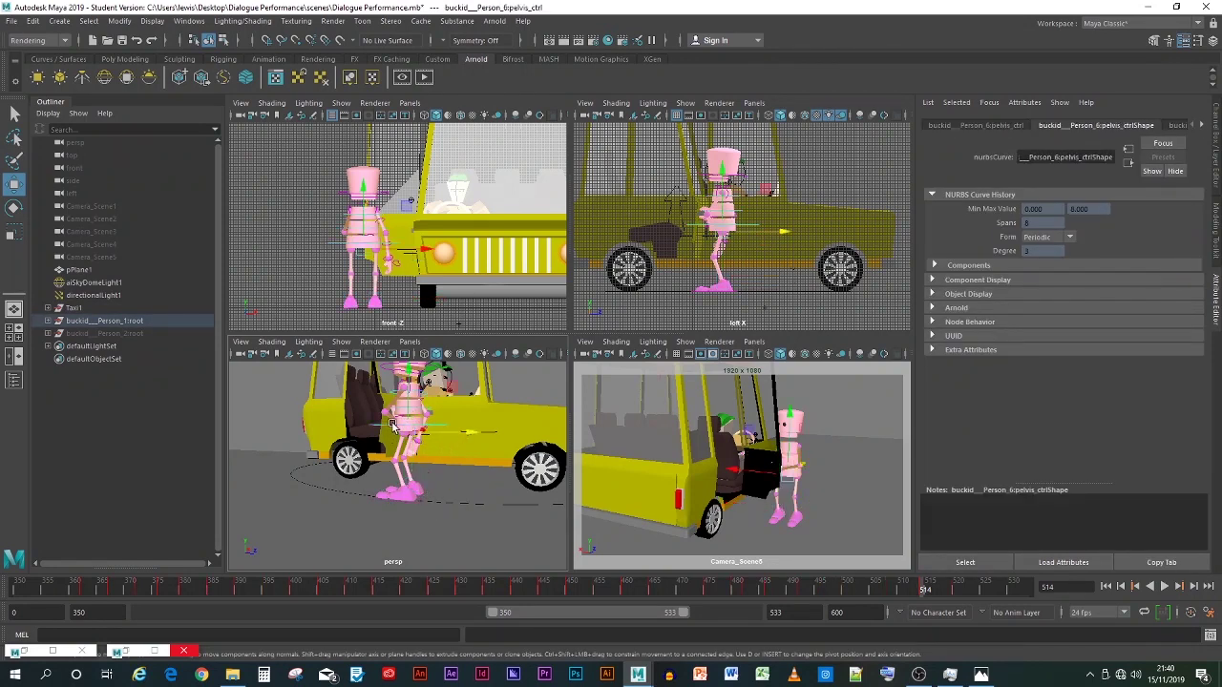
Step: Move the pelvis control's key from frame 520 to frame 530 and check the retimed lean
{"action": "left_click", "coordinate": [957, 589]}
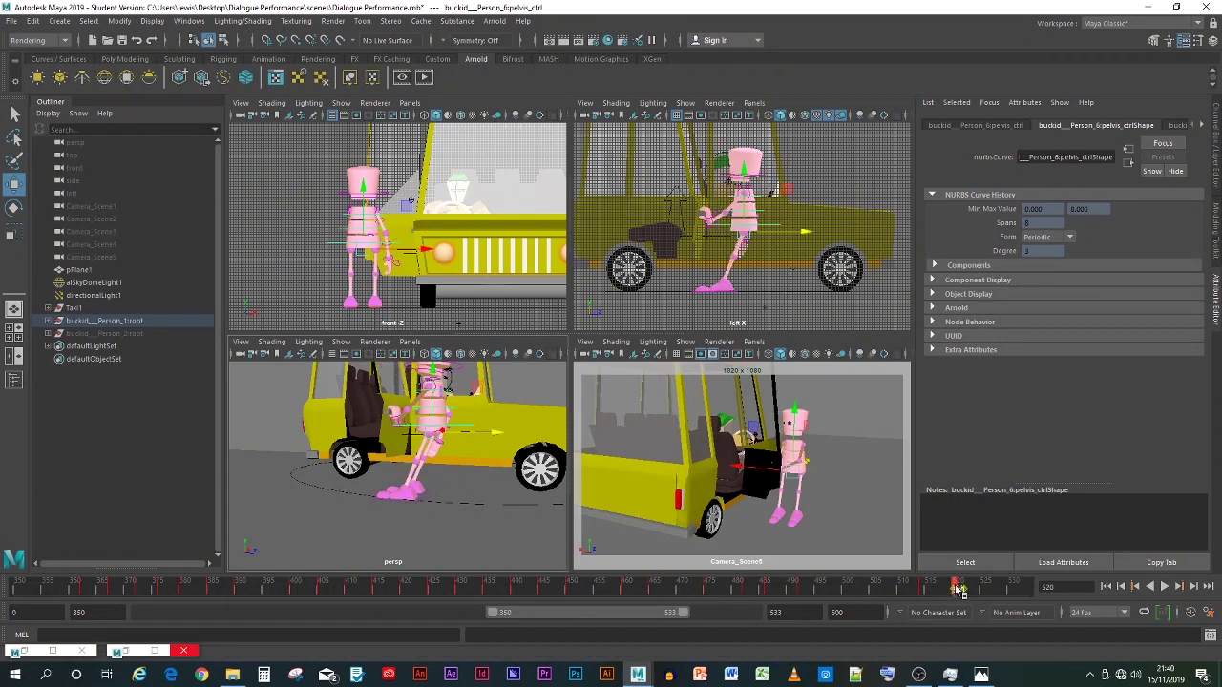
{"action": "mouse_move", "coordinate": [960, 589]}
{"action": "left_mouse_down"}
{"action": "mouse_move", "coordinate": [1012, 593]}
{"action": "mouse_move", "coordinate": [926, 590]}
{"action": "mouse_move", "coordinate": [1001, 592]}
{"action": "mouse_move", "coordinate": [960, 591]}
{"action": "left_mouse_up"}
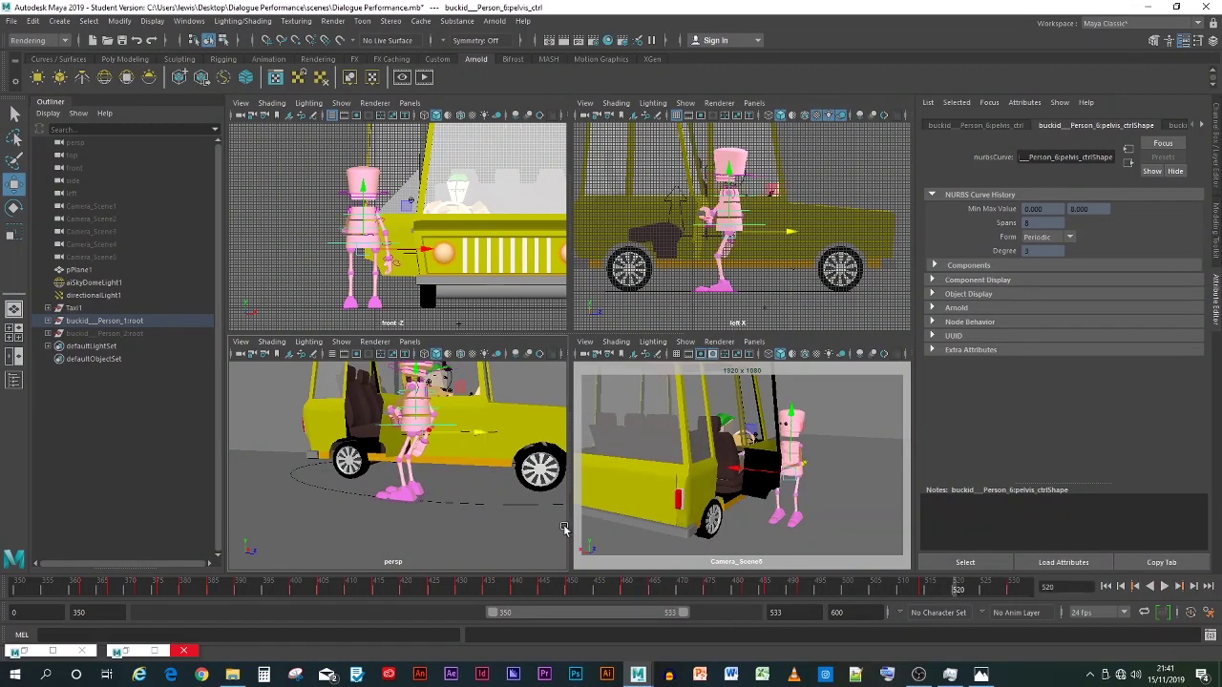
{"action": "left_click", "coordinate": [411, 505]}
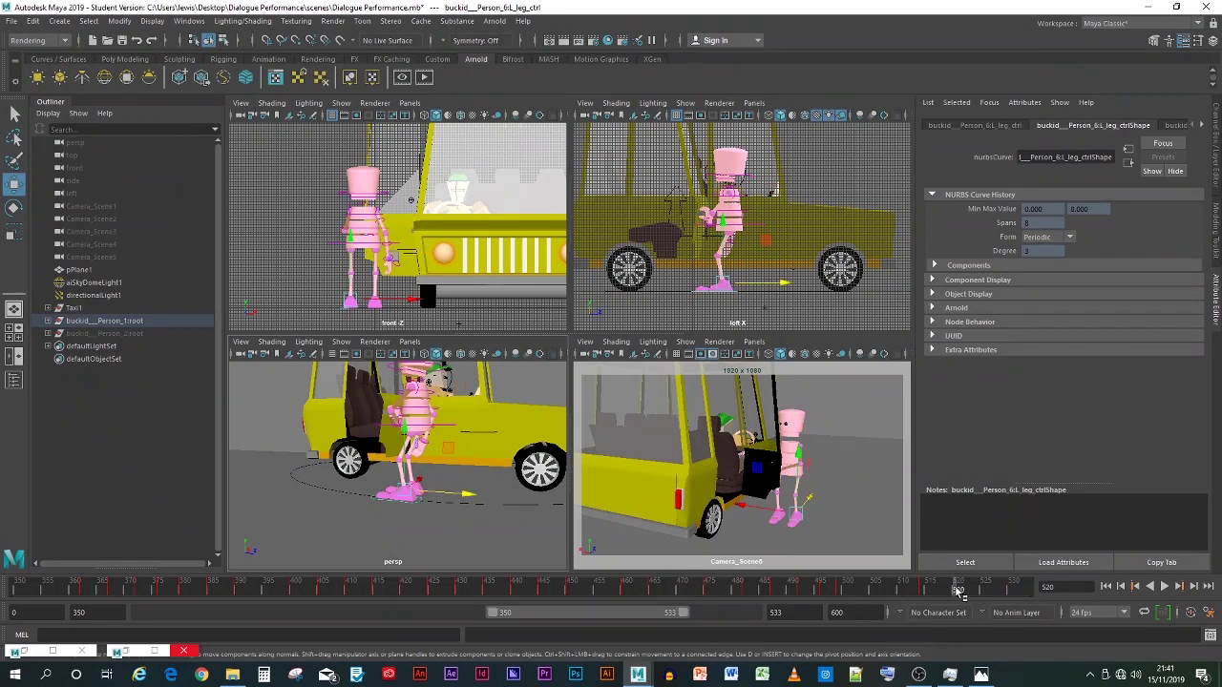
{"action": "left_click", "coordinate": [427, 428]}
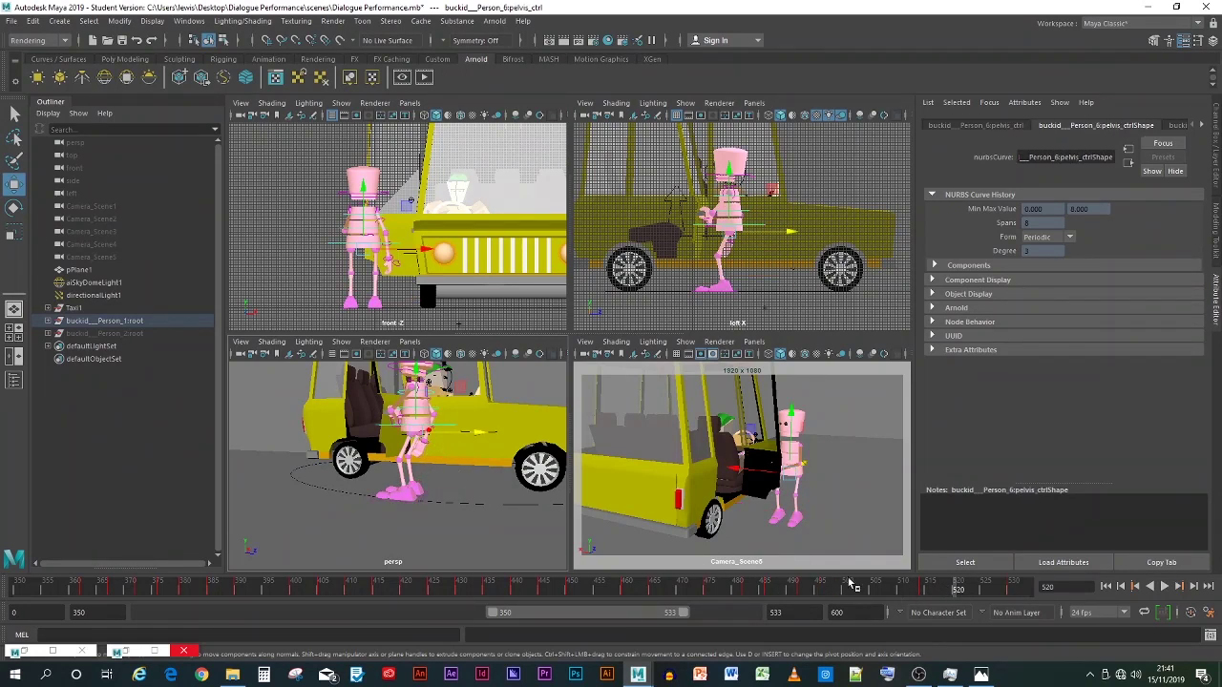
{"action": "left_click_drag", "start_coordinate": [954, 591], "coordinate": [1012, 599]}
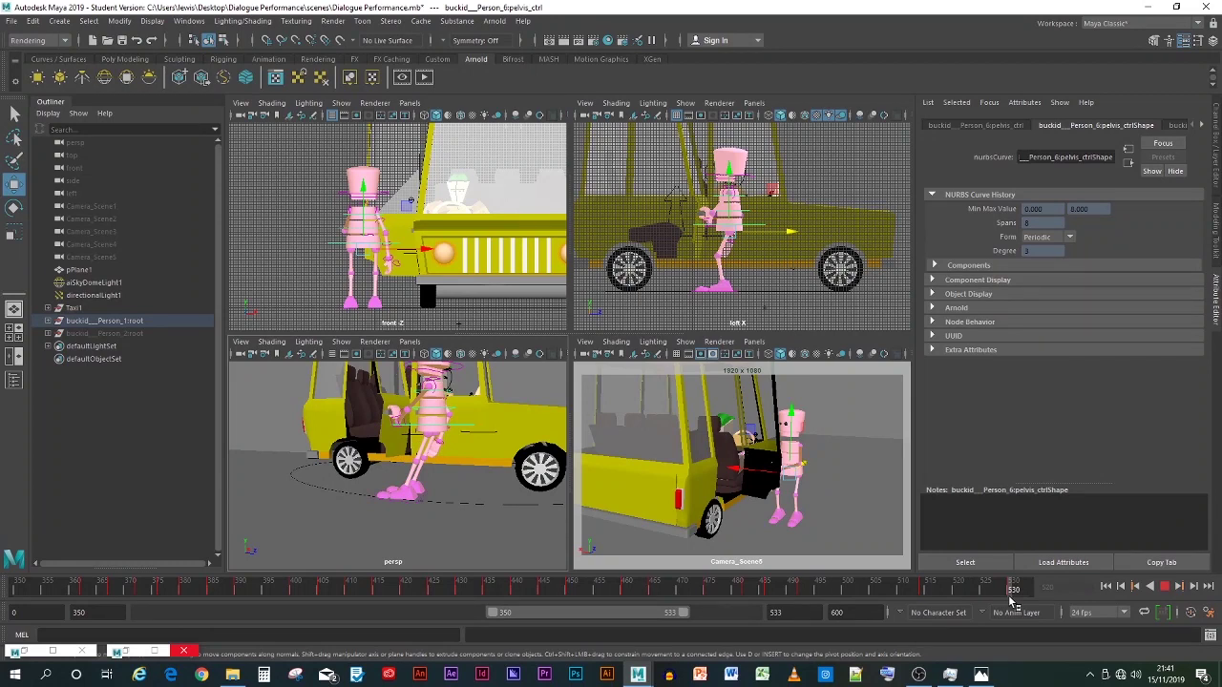
Step: Step the left leg control forward and key it at frame 530, and save the scene as a student version file
{"action": "left_click", "coordinate": [409, 504]}
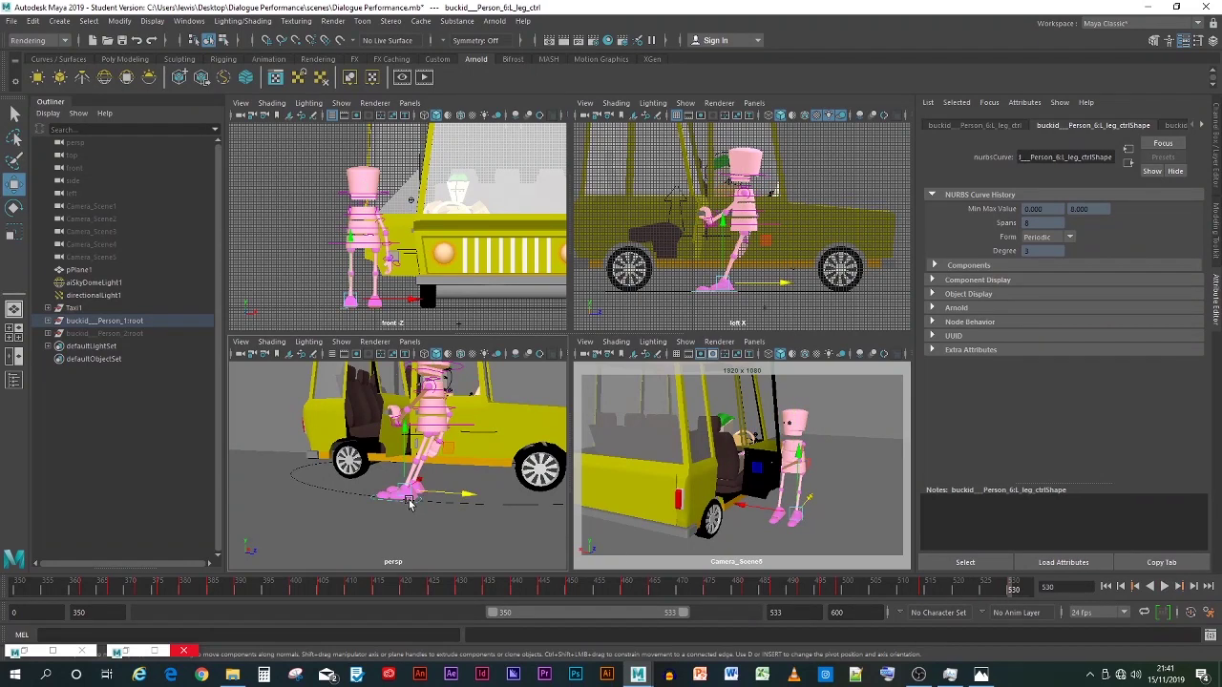
{"action": "left_click_drag", "start_coordinate": [469, 495], "coordinate": [491, 496]}
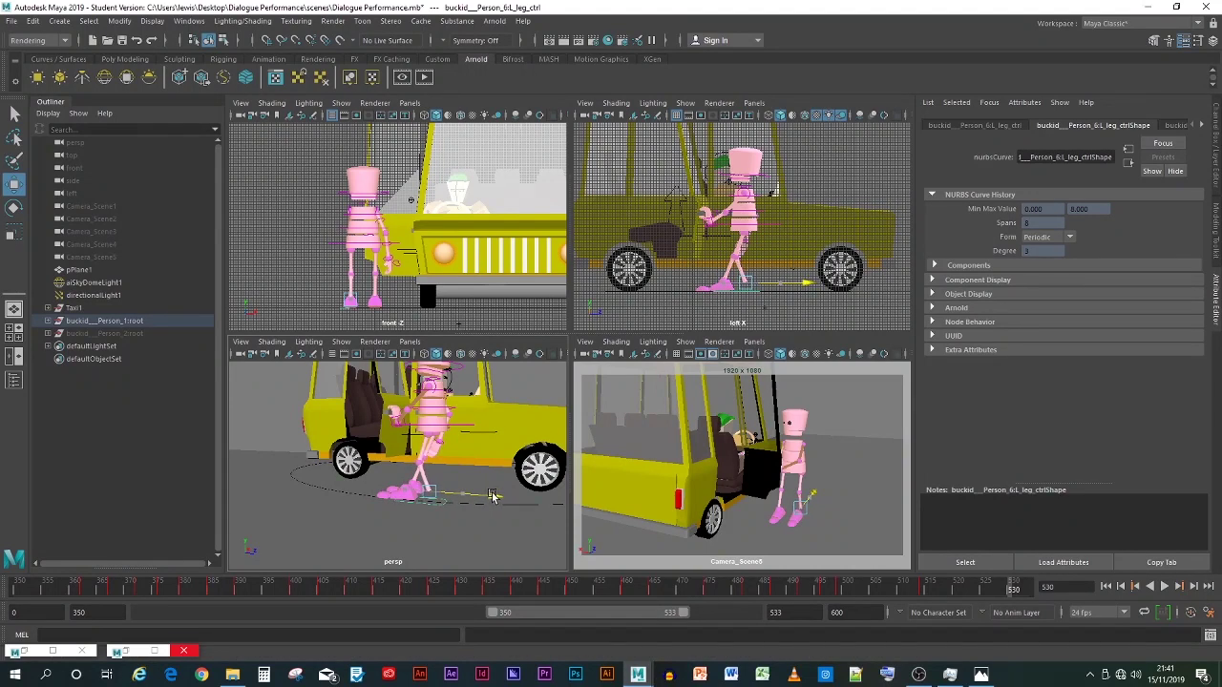
{"action": "key", "text": "s"}
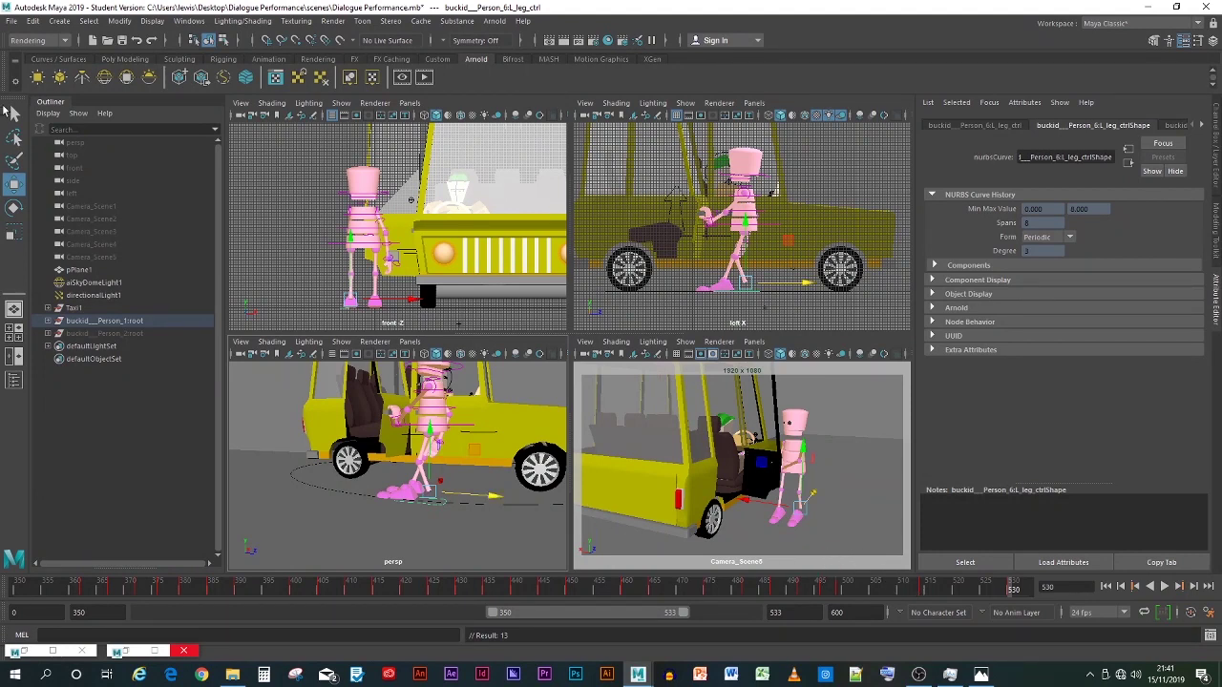
{"action": "key", "text": "ctrl+s"}
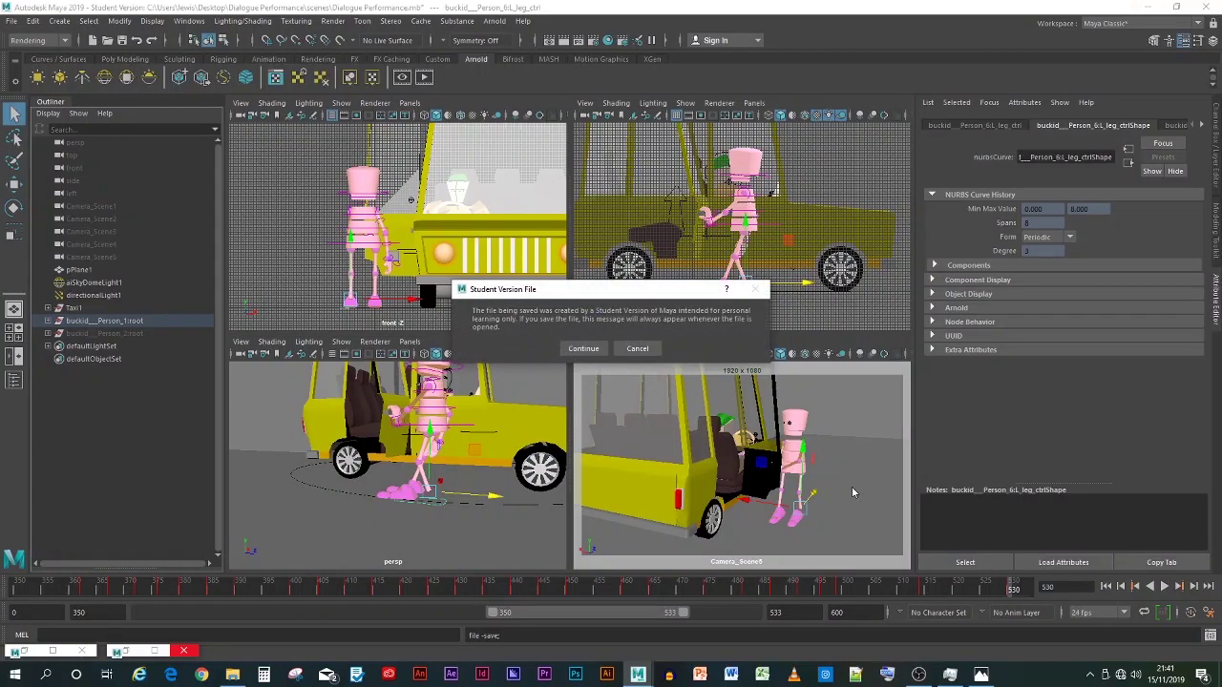
{"action": "left_click", "coordinate": [583, 347]}
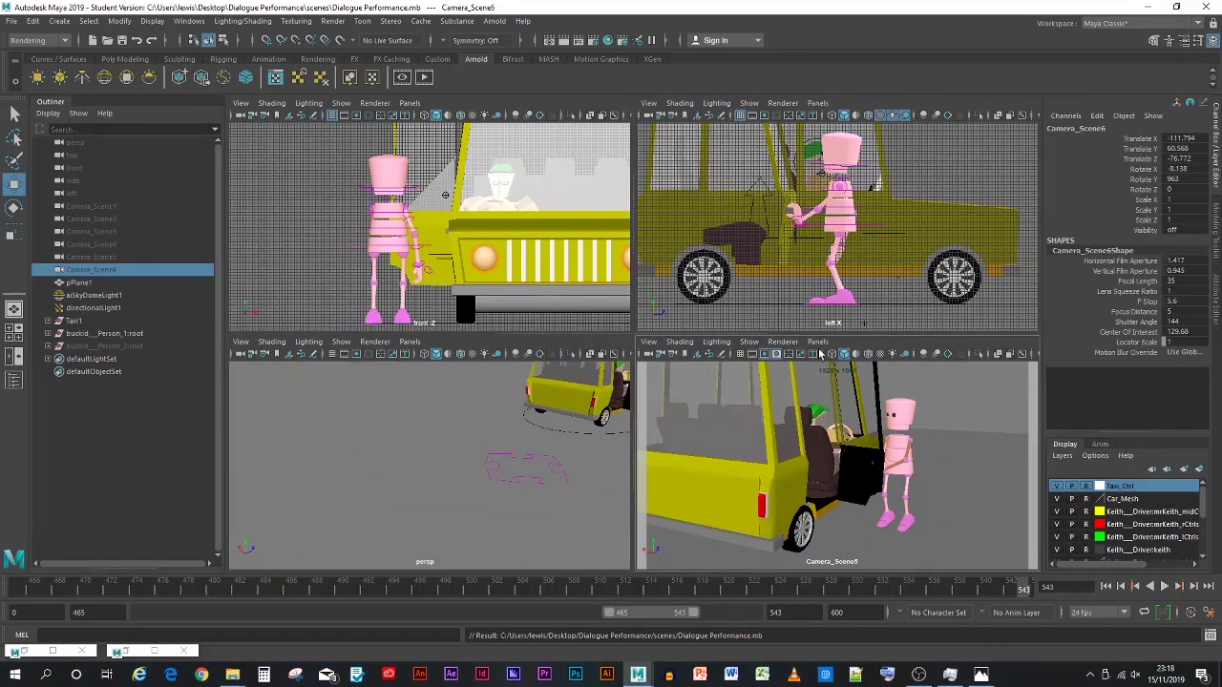
Step: Show Camera_Scene6 in place of Camera_Scene5 and scrub the action back to frame 475
{"action": "left_click", "coordinate": [817, 342]}
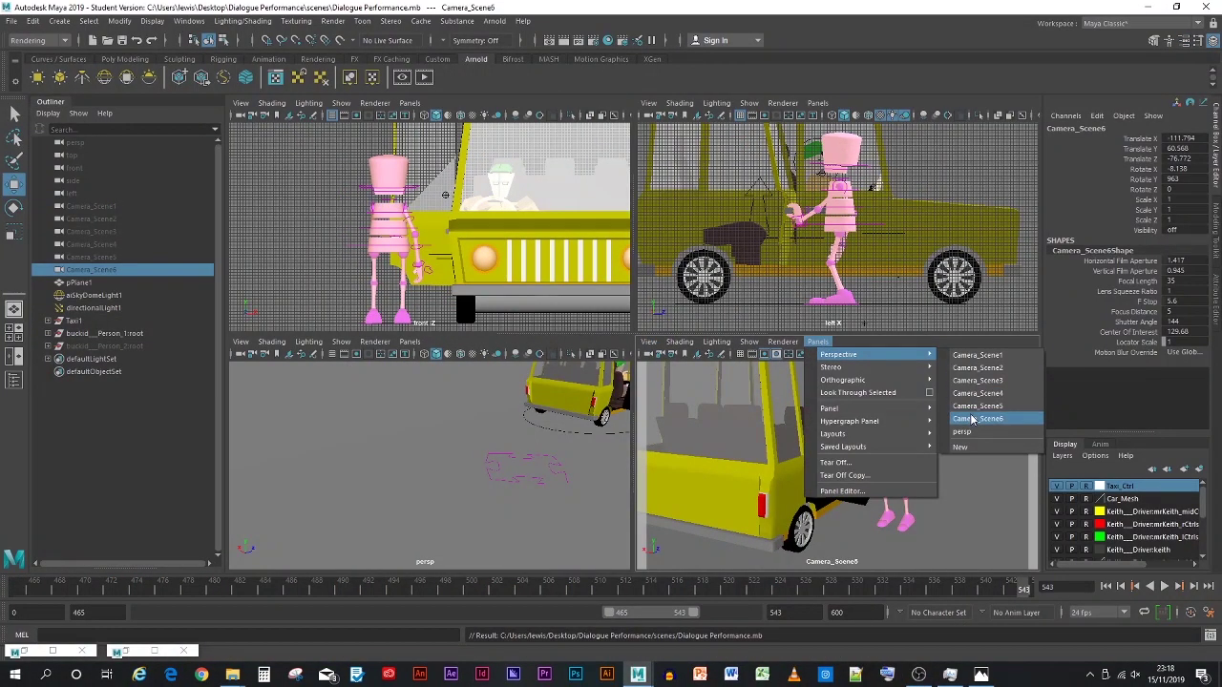
{"action": "left_click", "coordinate": [973, 418]}
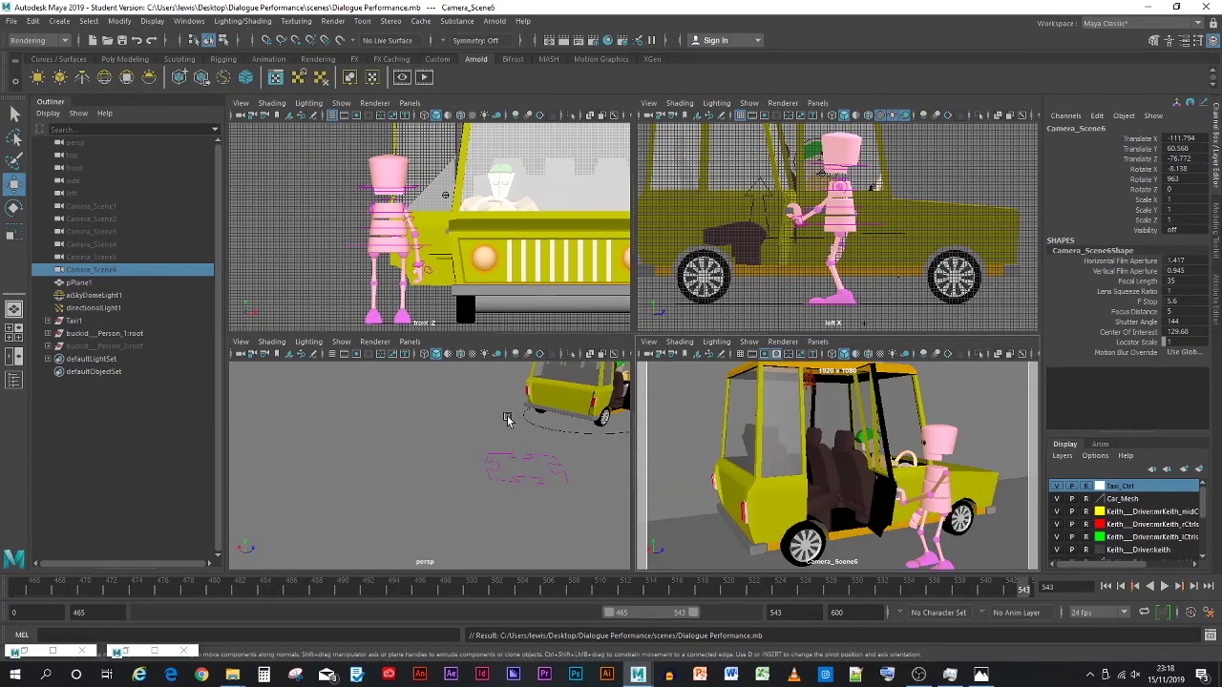
{"action": "scroll", "coordinate": [386, 463], "scroll_direction": "down", "scroll_amount": 2}
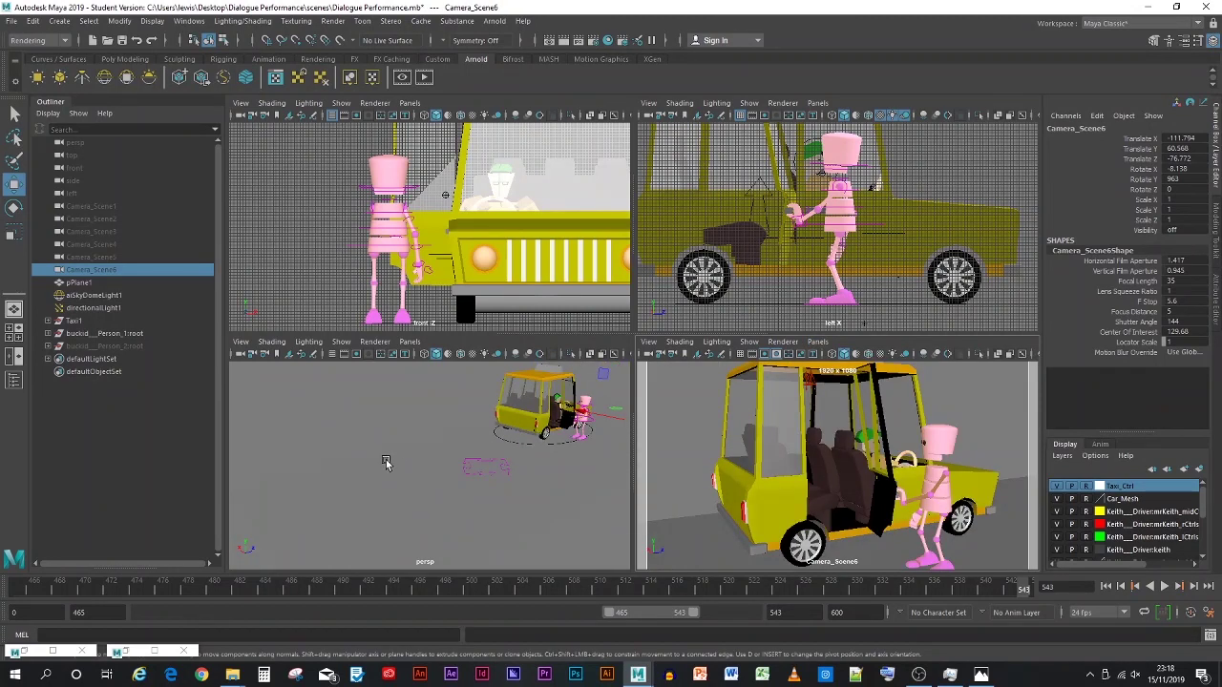
{"action": "scroll", "coordinate": [386, 463], "scroll_direction": "up", "scroll_amount": 2}
{"action": "left_click", "coordinate": [93, 349]}
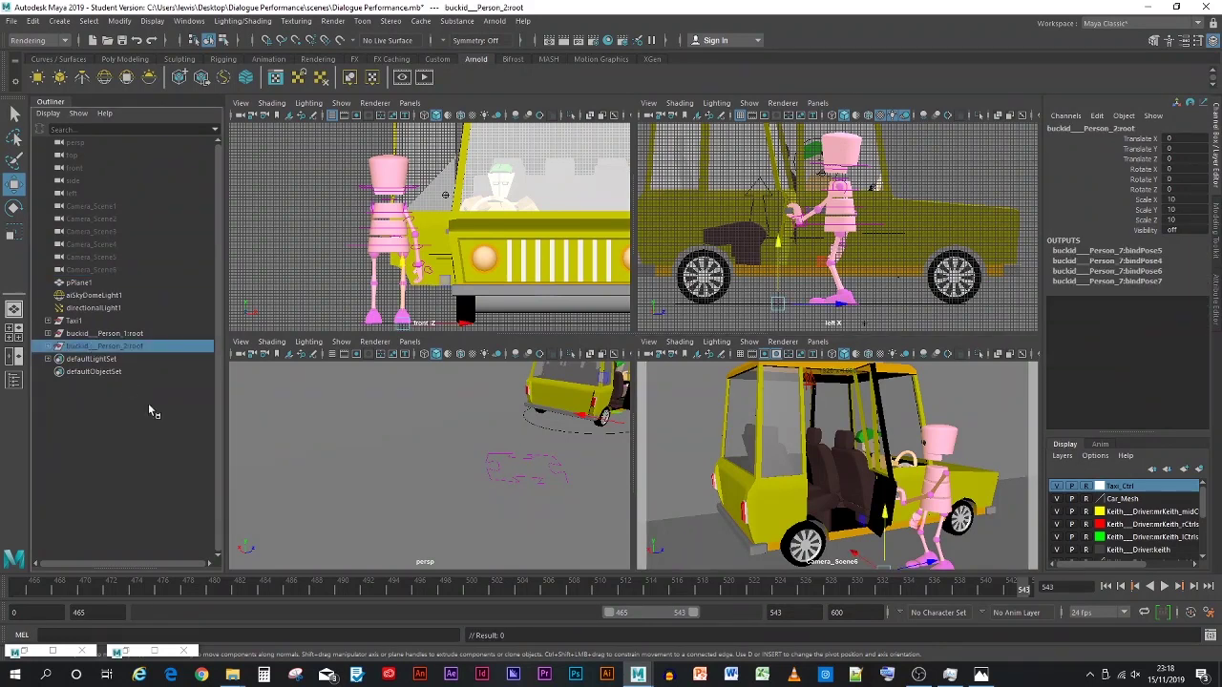
{"action": "left_click_drag", "start_coordinate": [1021, 592], "coordinate": [156, 601]}
{"action": "left_click", "coordinate": [699, 487]}
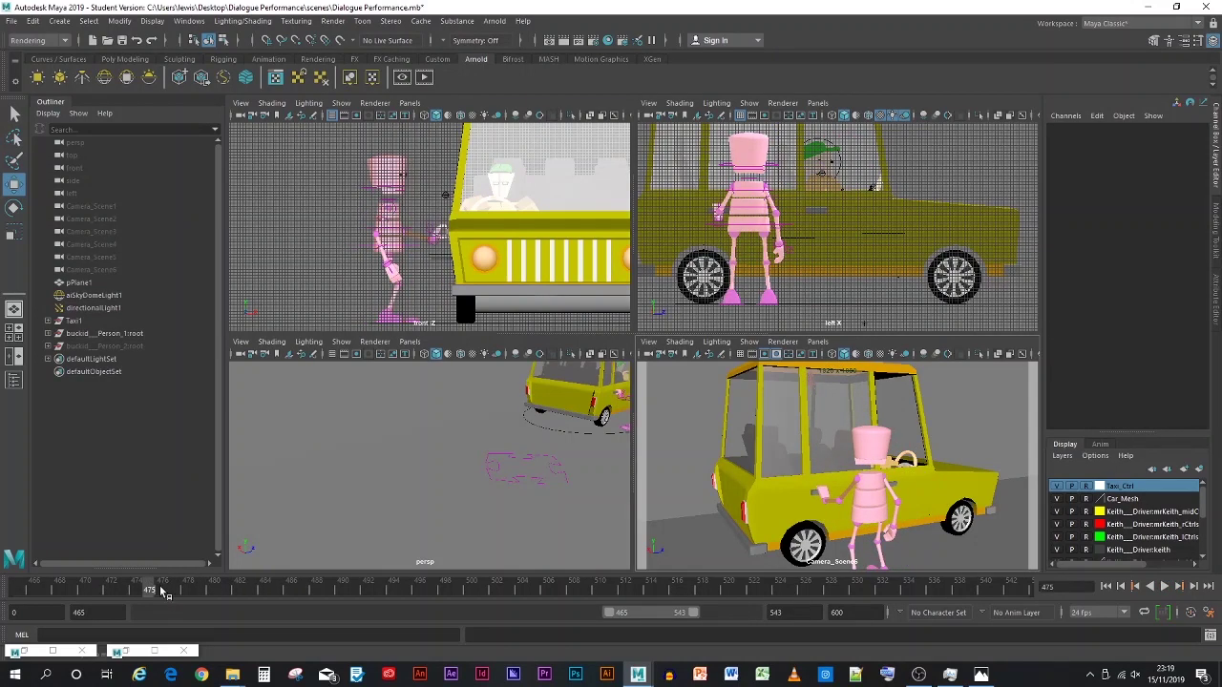
Step: Check the scene playblast and render folders in the project's images folder in File Explorer, and return to Maya
{"action": "mouse_move", "coordinate": [232, 675]}
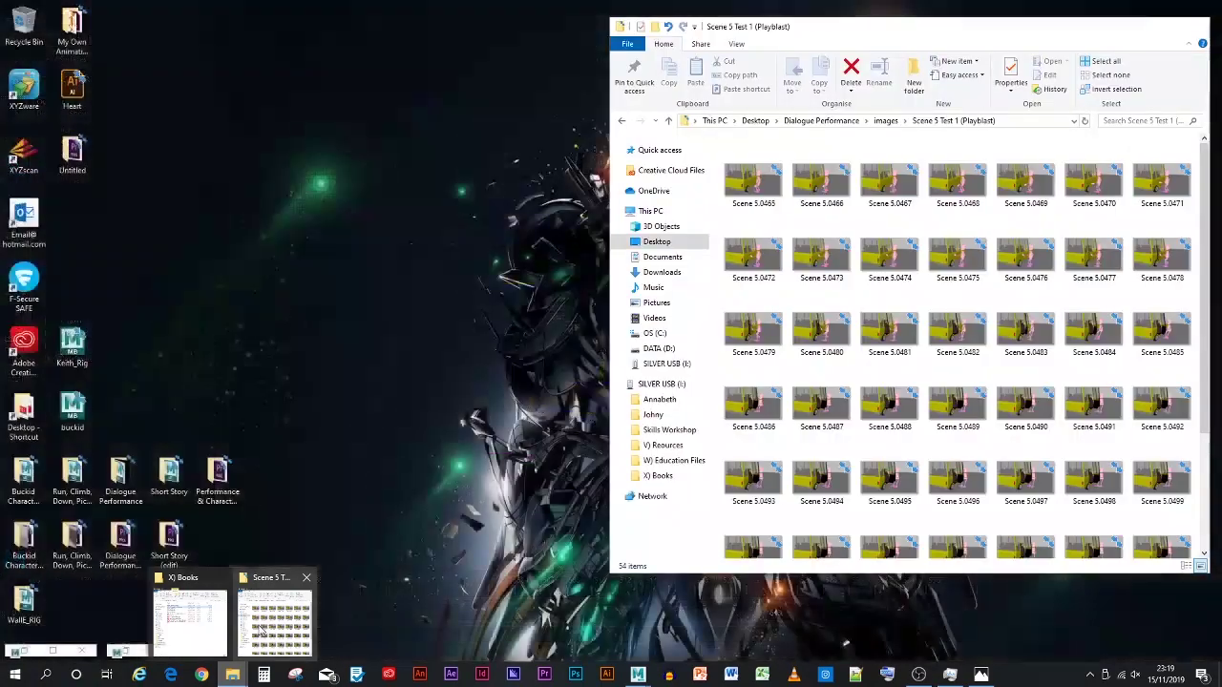
{"action": "left_click", "coordinate": [270, 631]}
{"action": "left_click", "coordinate": [669, 121]}
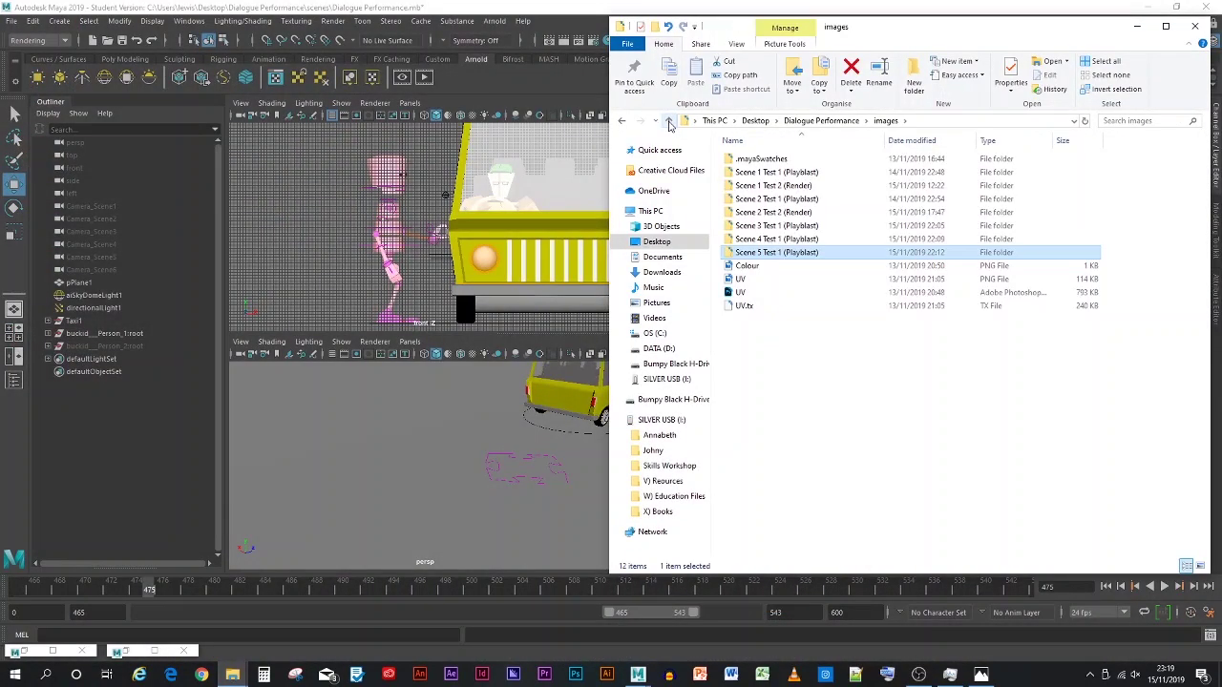
{"action": "left_click", "coordinate": [1136, 26]}
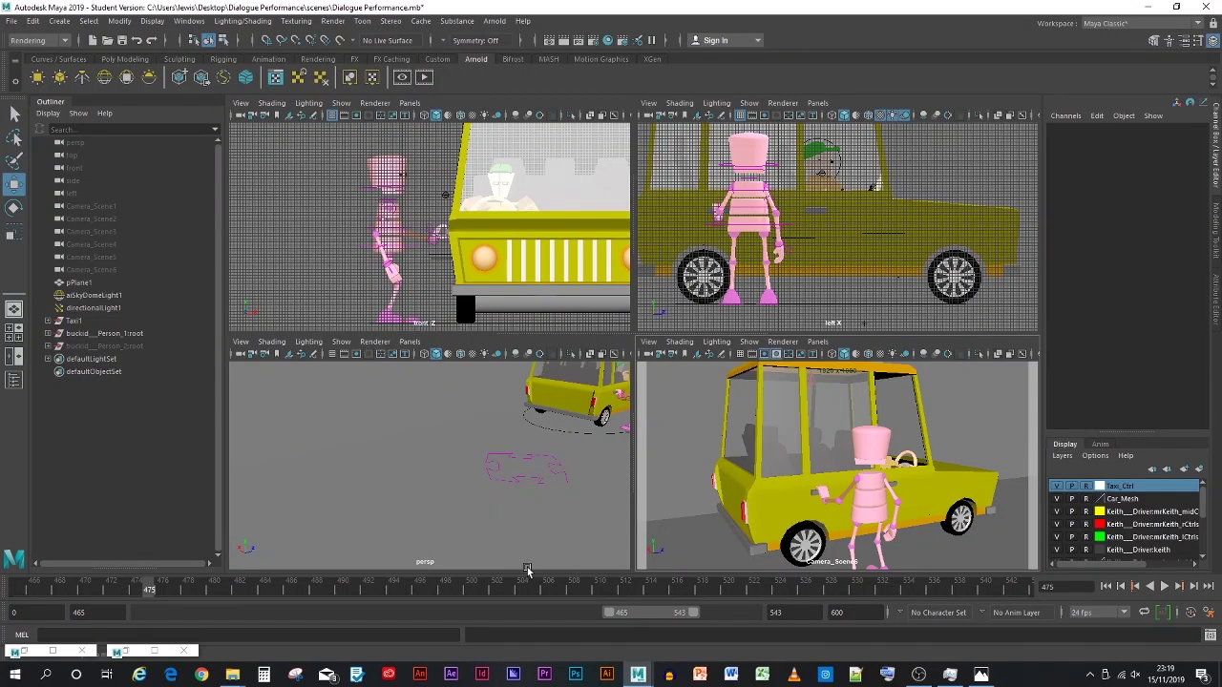
Step: Set the playback range to start at frame 475 and return the current time to that frame
{"action": "double_click", "coordinate": [93, 613]}
{"action": "key", "text": "Return"}
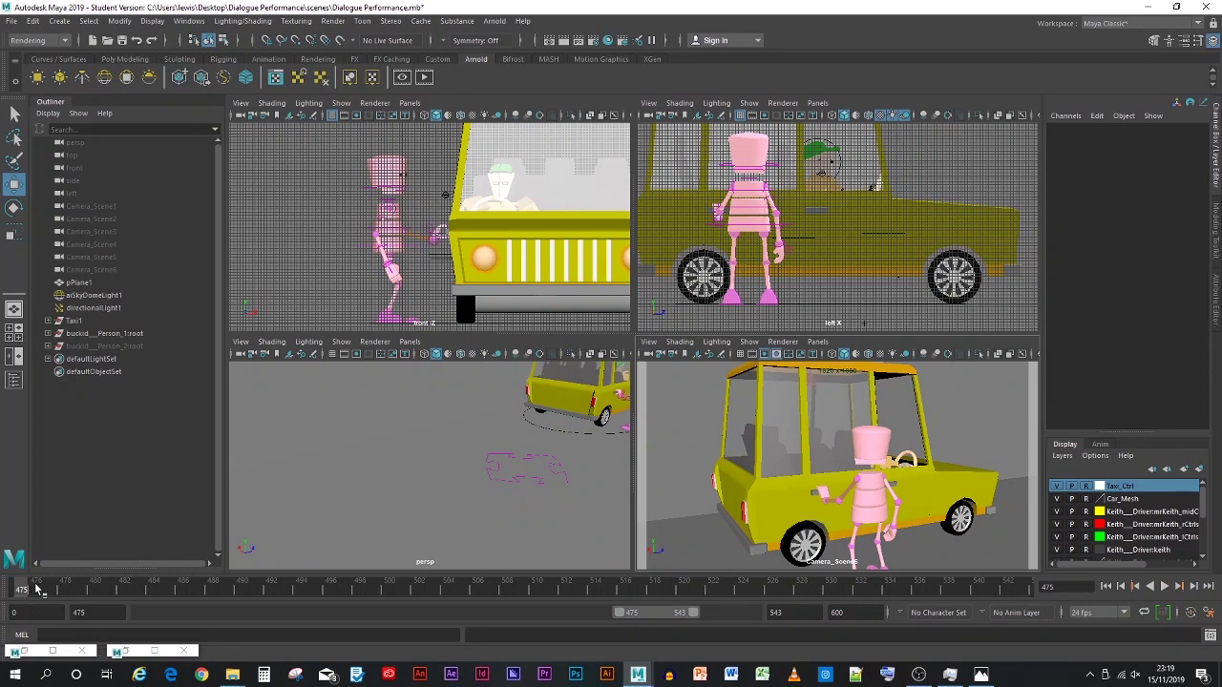
{"action": "left_click_drag", "start_coordinate": [24, 592], "coordinate": [4, 611]}
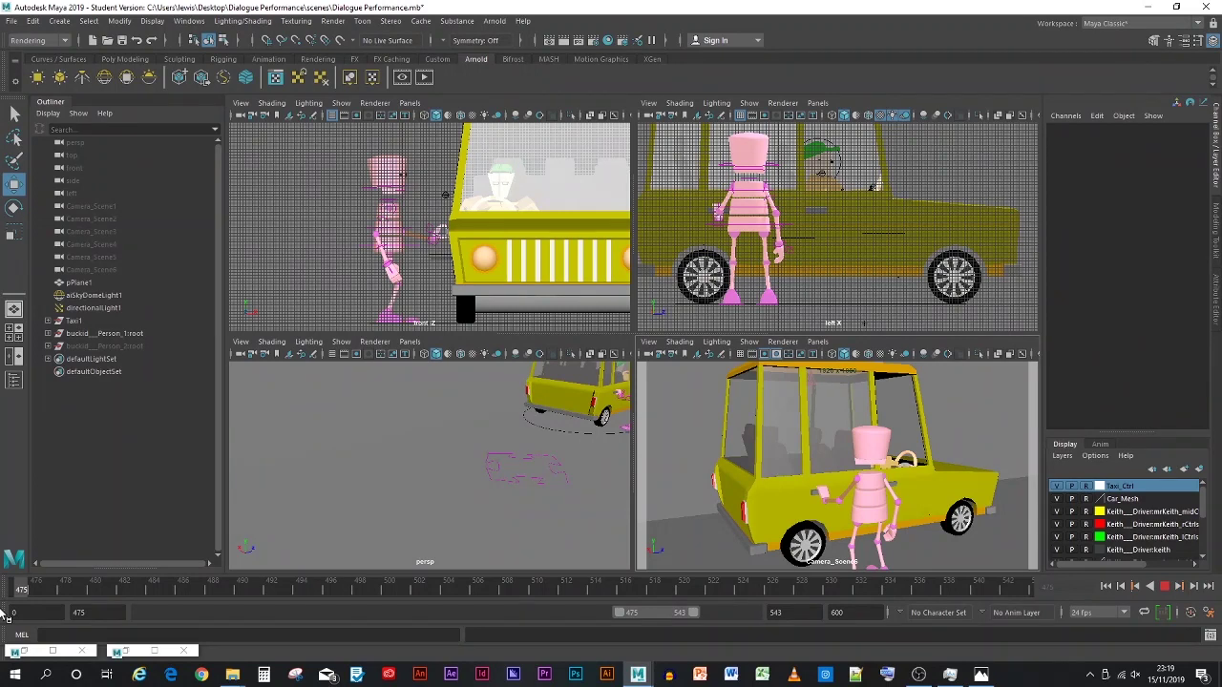
Step: Turn on the visibility of the second character's root group, buckid___Person_2:root
{"action": "left_click", "coordinate": [113, 346]}
{"action": "double_click", "coordinate": [1172, 230]}
{"action": "type", "text": "1"}
{"action": "key", "text": "Return"}
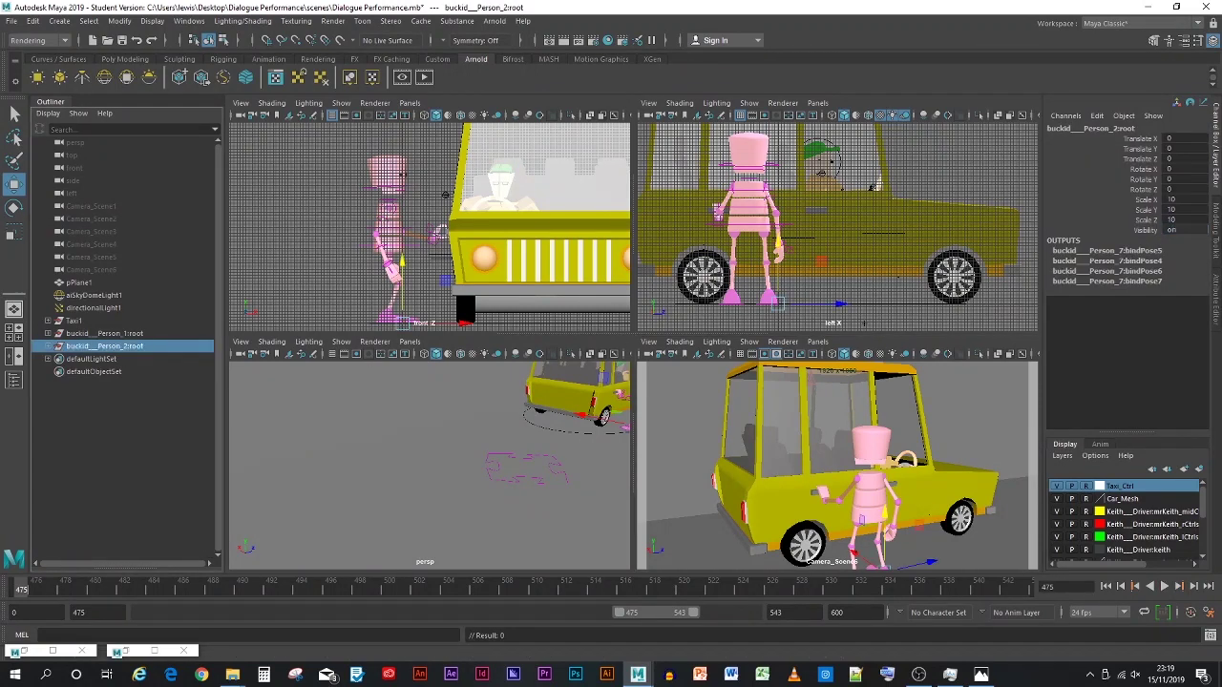
{"action": "left_click", "coordinate": [505, 497]}
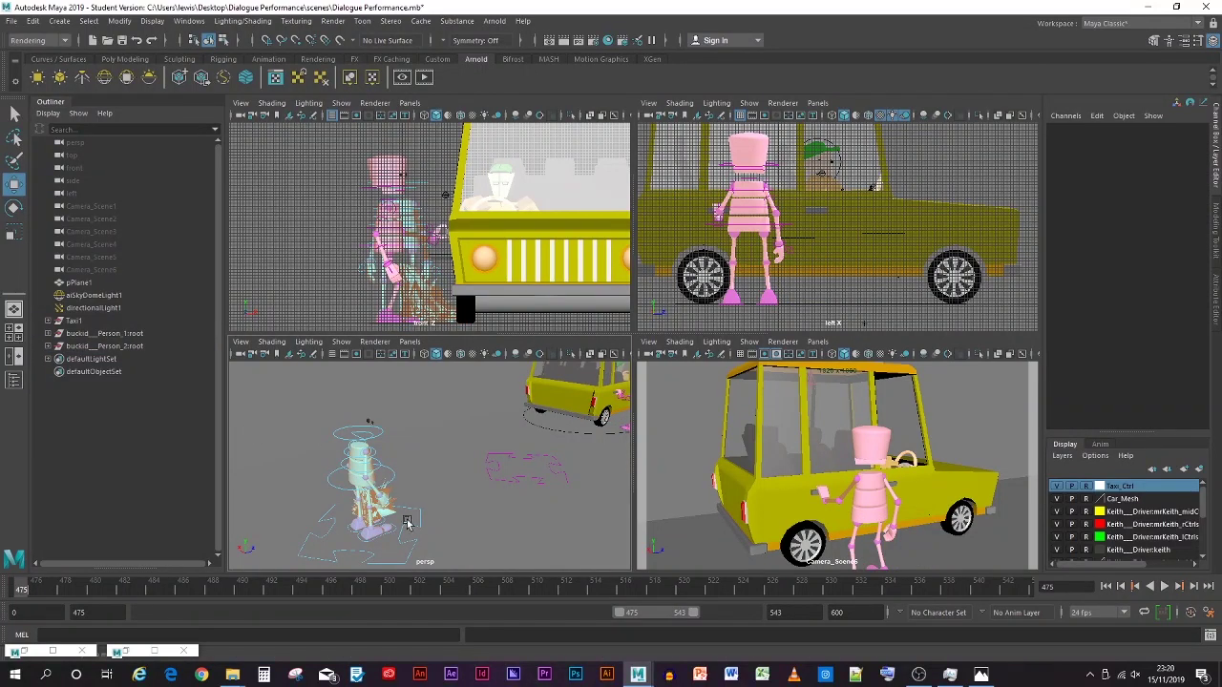
Step: Select the second character's root control and examine the mesh around its legs up close
{"action": "left_click_drag", "start_coordinate": [425, 523], "coordinate": [342, 484], "text": "alt"}
{"action": "left_click", "coordinate": [348, 486]}
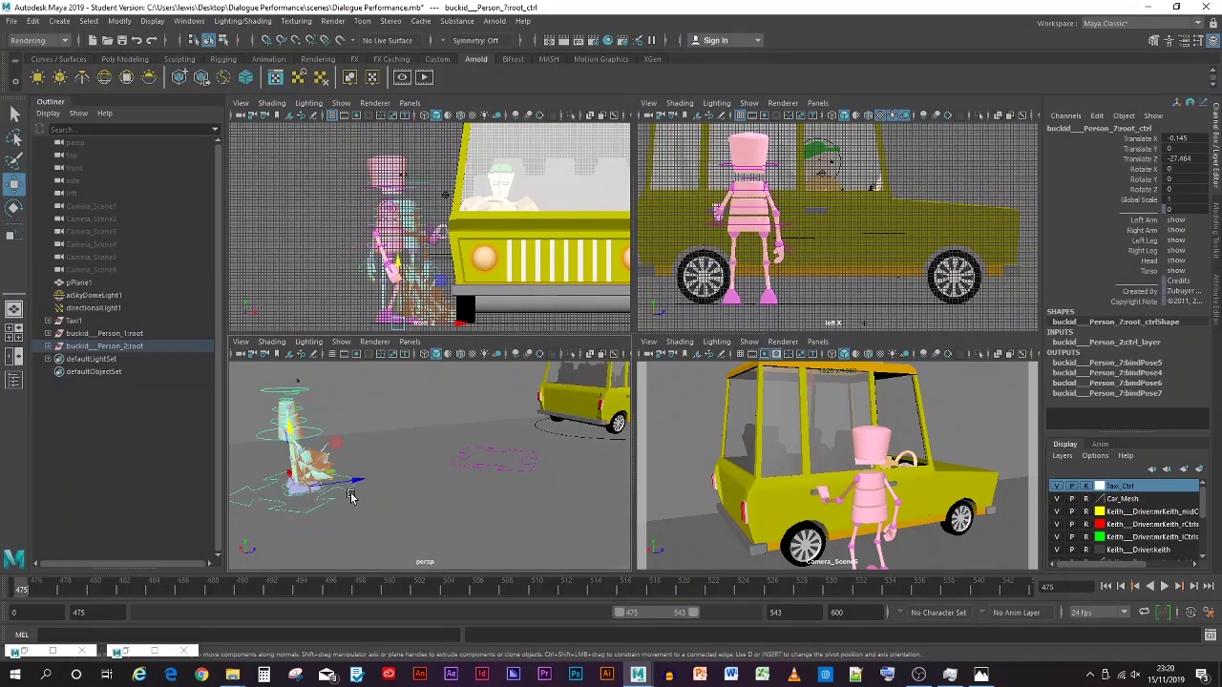
{"action": "key", "text": "f"}
{"action": "left_click_drag", "start_coordinate": [484, 477], "coordinate": [365, 468], "text": "alt"}
{"action": "scroll", "coordinate": [409, 469], "scroll_direction": "up", "scroll_amount": 5}
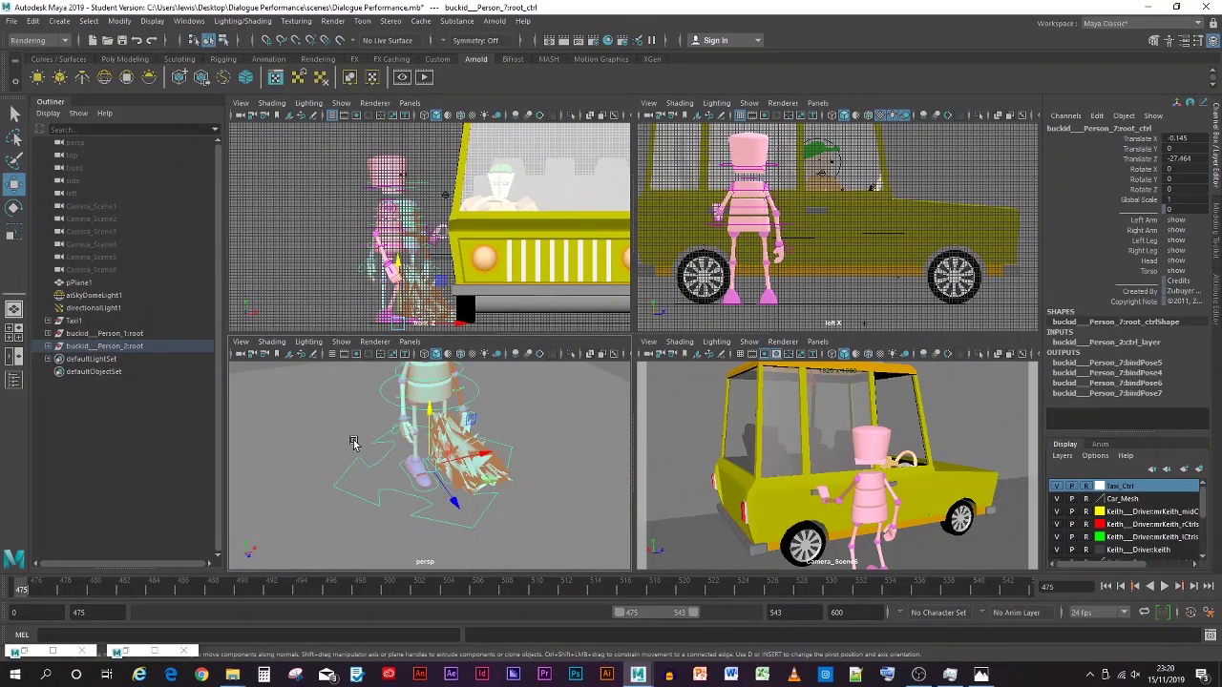
Step: Expand the second character's mesh group and select its pCube and pCylinder parts one by one to find the distorted geometry
{"action": "left_click", "coordinate": [49, 347]}
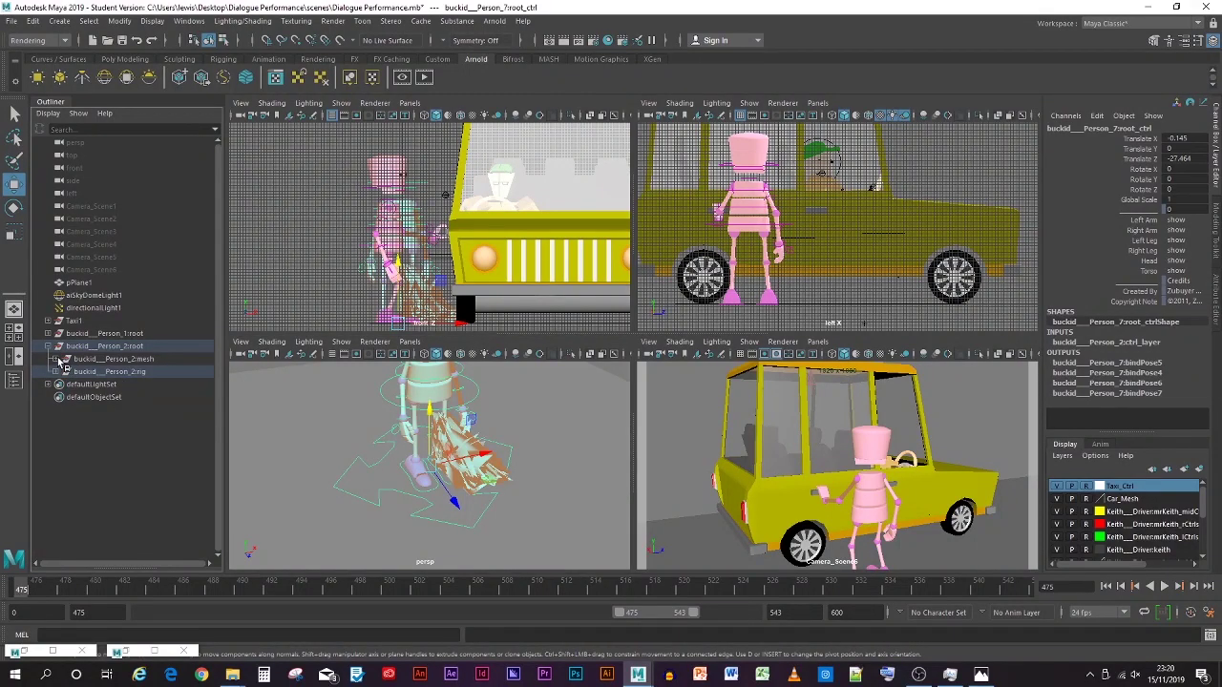
{"action": "left_click", "coordinate": [55, 359]}
{"action": "scroll", "coordinate": [141, 427], "scroll_direction": "down", "scroll_amount": 3}
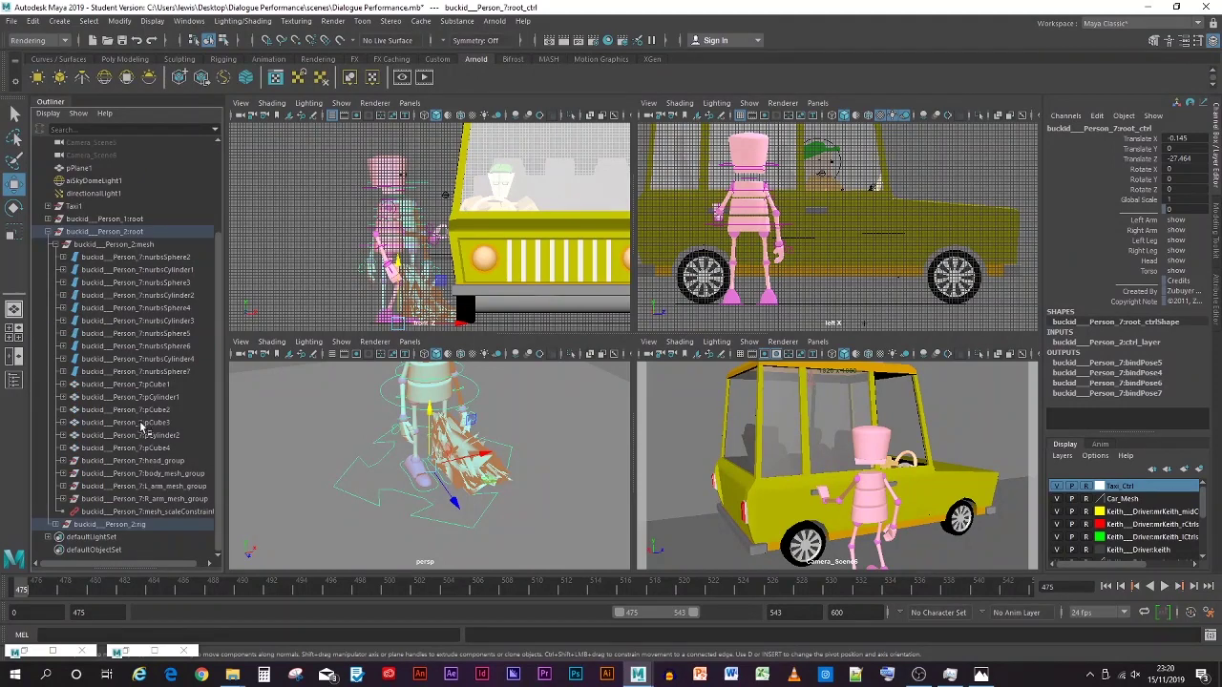
{"action": "left_click", "coordinate": [141, 385]}
{"action": "left_click", "coordinate": [140, 398]}
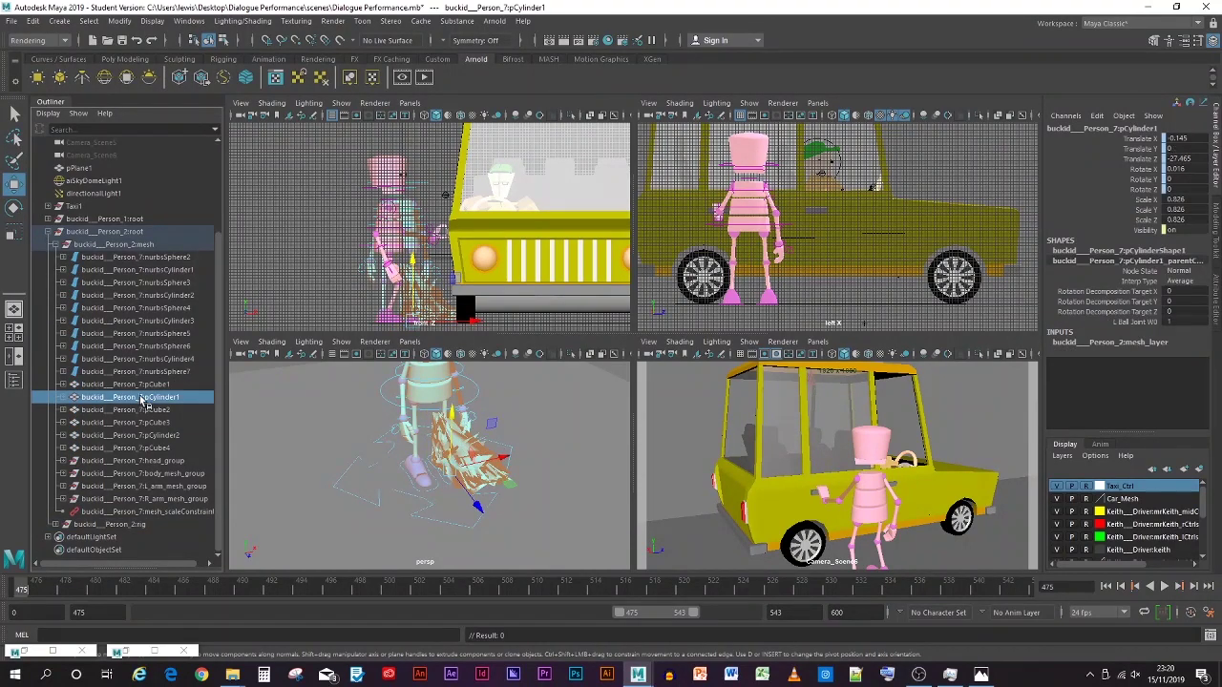
{"action": "left_click", "coordinate": [141, 411]}
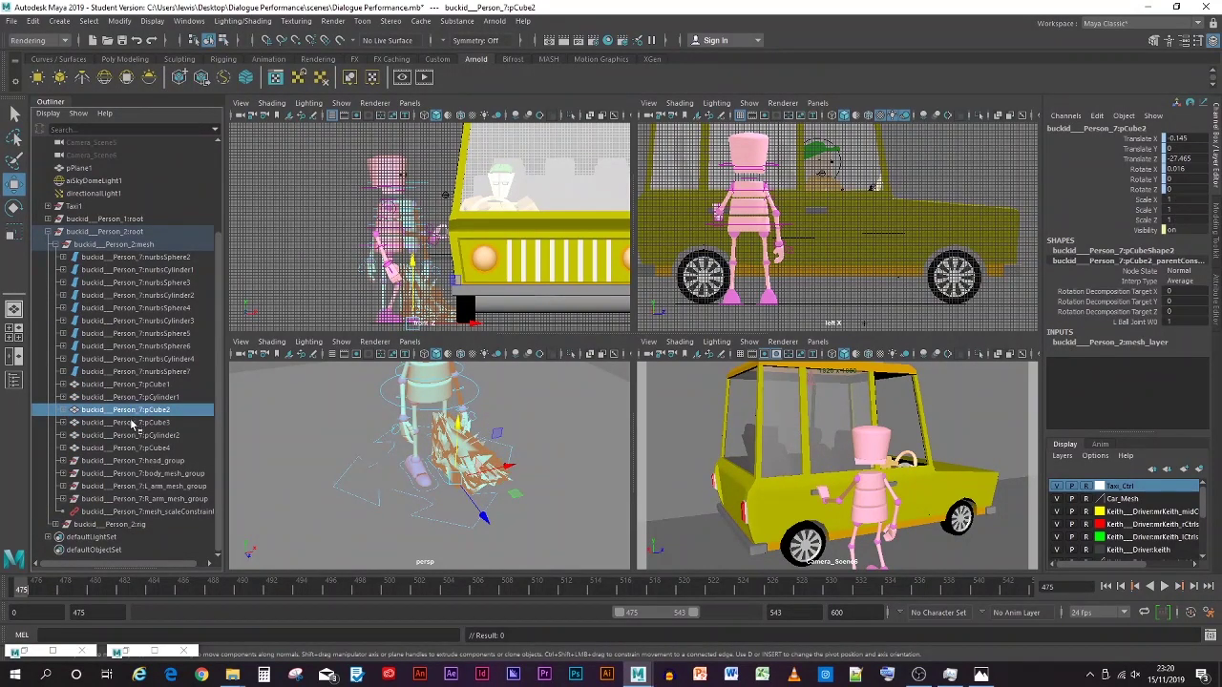
{"action": "left_click", "coordinate": [134, 422]}
{"action": "left_click", "coordinate": [138, 435]}
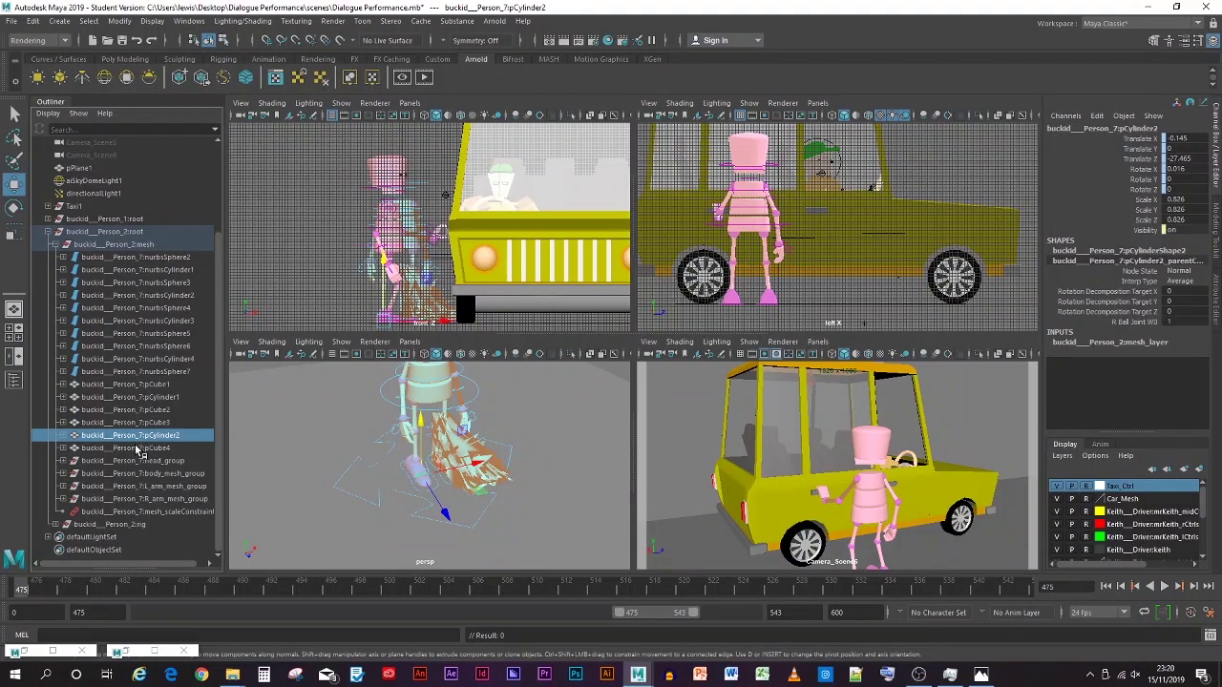
{"action": "left_click", "coordinate": [138, 449]}
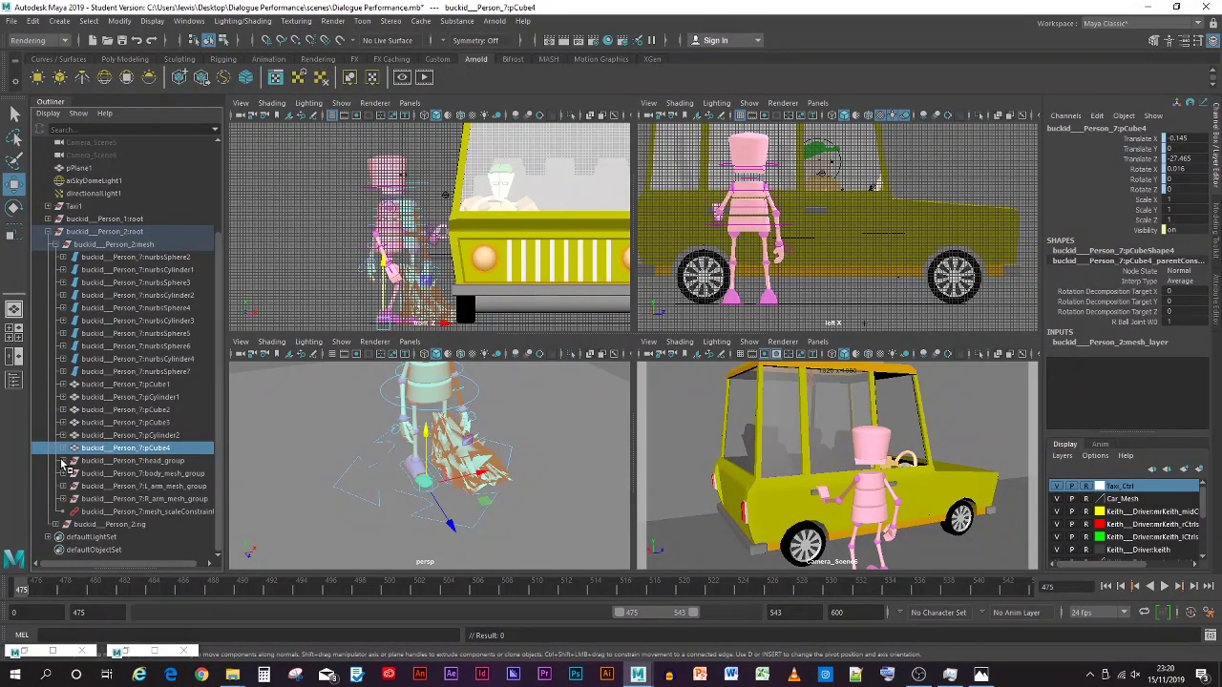
Step: Try deleting polySurface1 from the second character's head_group, and undo the deletion
{"action": "left_click", "coordinate": [63, 461]}
{"action": "left_click", "coordinate": [140, 475]}
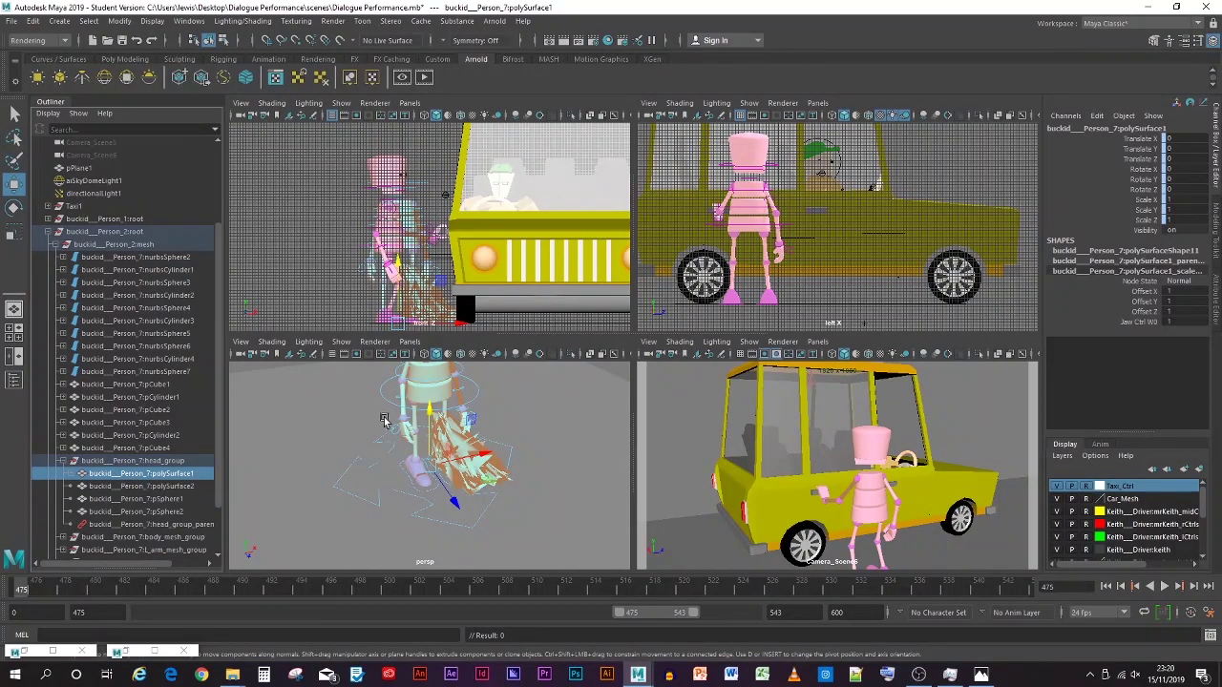
{"action": "left_click_drag", "start_coordinate": [384, 420], "coordinate": [384, 419], "text": "alt"}
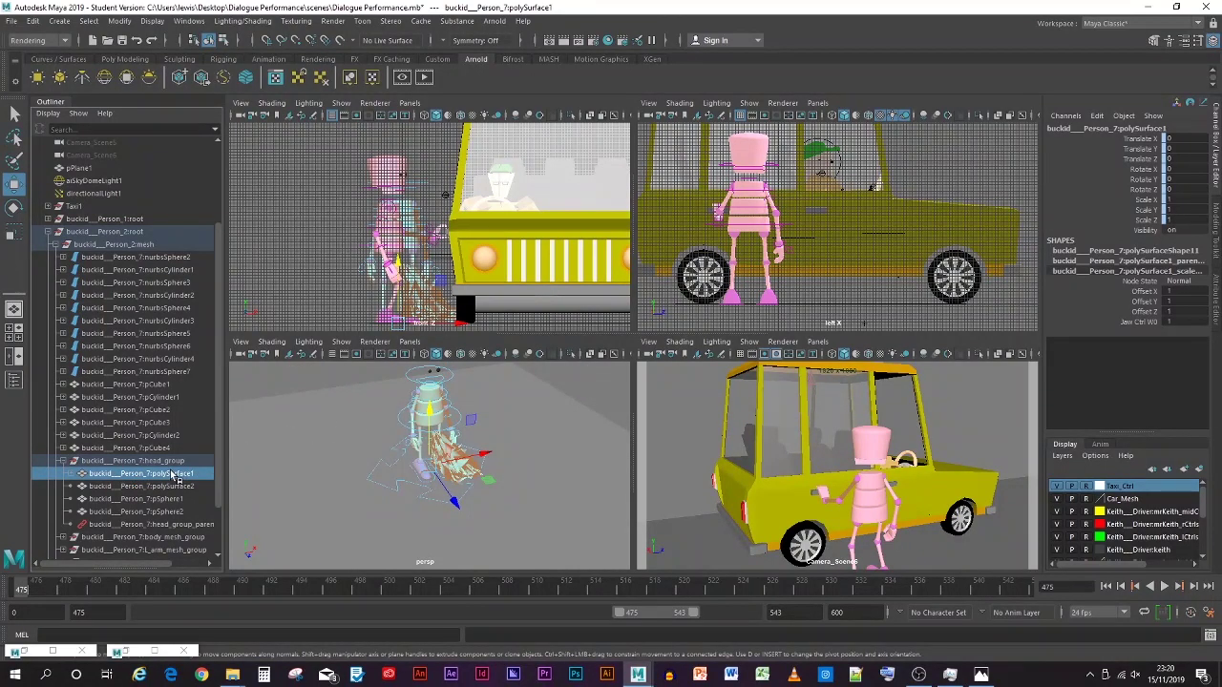
{"action": "key", "text": "Delete"}
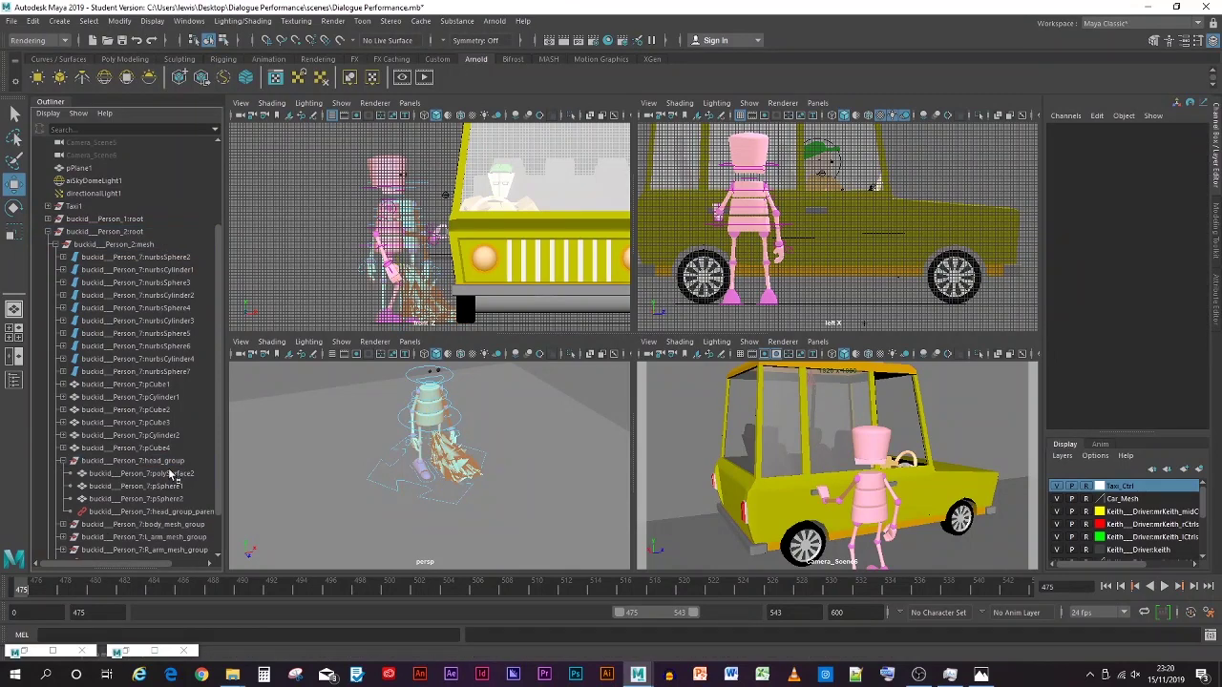
{"action": "key", "text": "ctrl+z"}
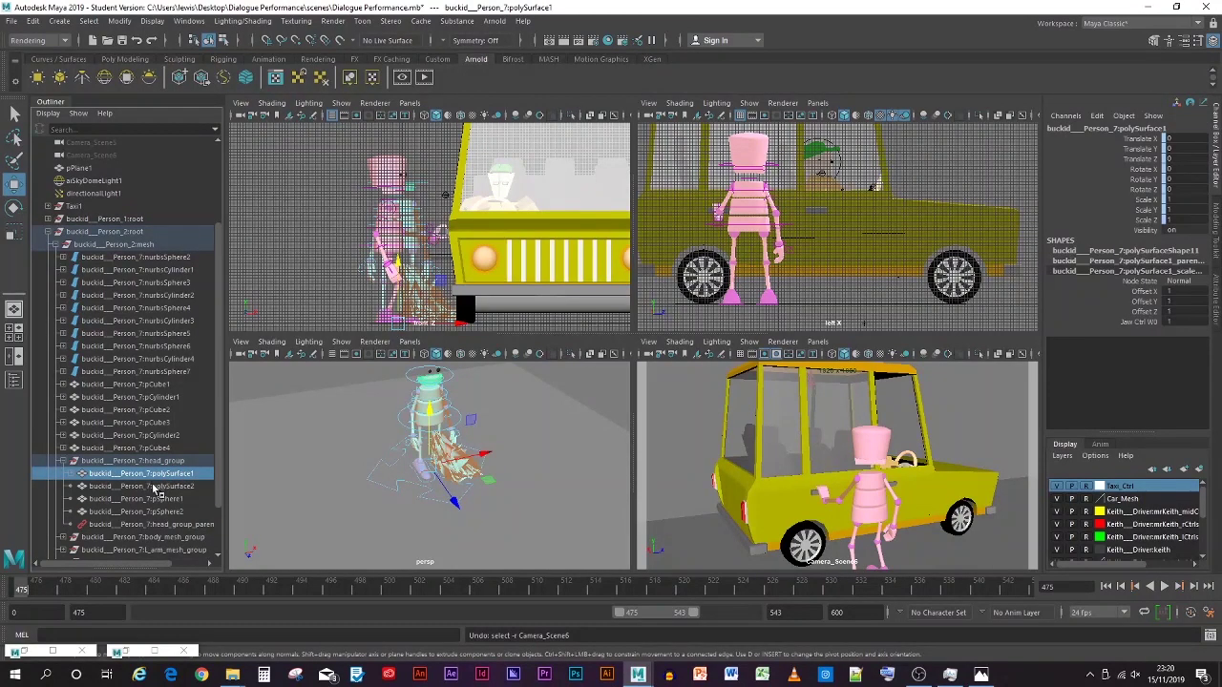
Step: Try deleting polySurface2 from the second character's head_group to remove the distorted mesh, and undo each deletion
{"action": "left_click", "coordinate": [156, 488]}
{"action": "key", "text": "Delete"}
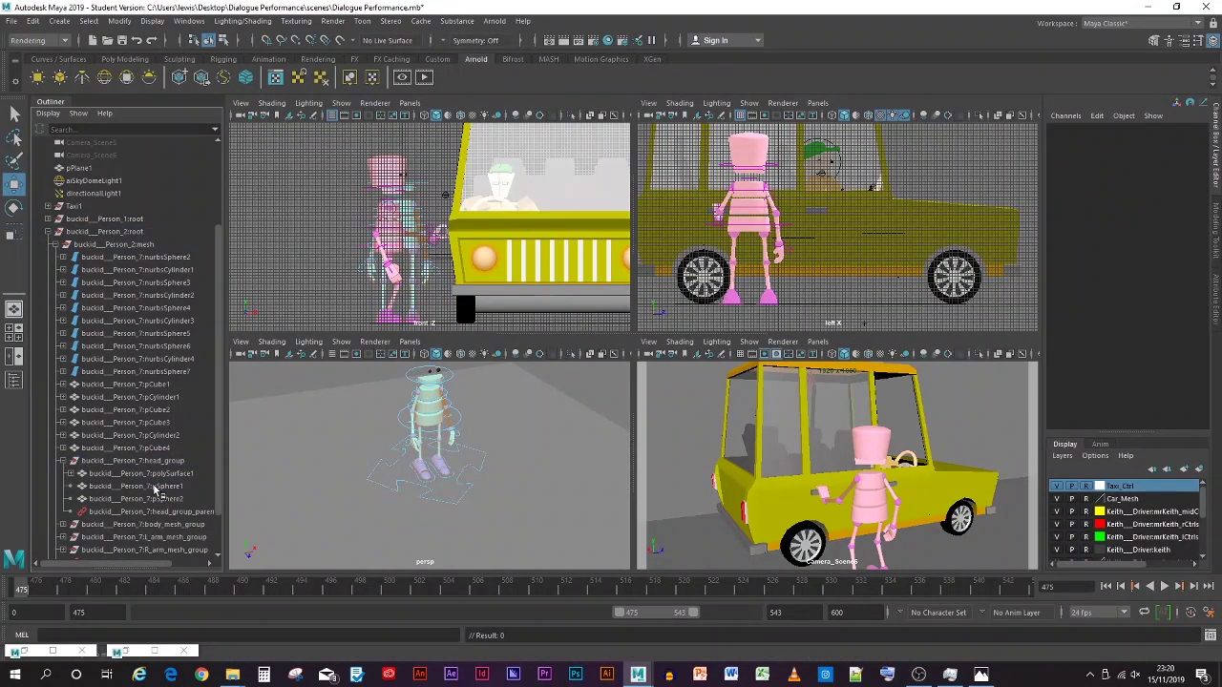
{"action": "key", "text": "ctrl+z"}
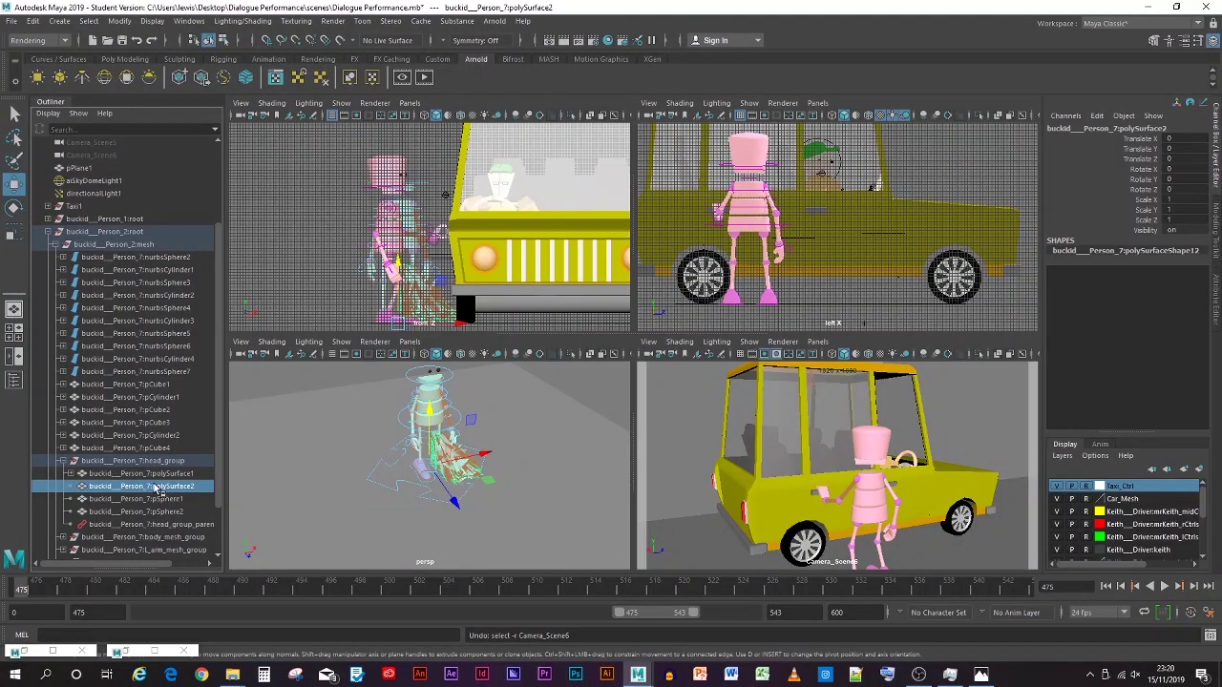
{"action": "key", "text": "Delete"}
{"action": "key", "text": "ctrl+z"}
{"action": "left_click", "coordinate": [146, 500]}
{"action": "left_click", "coordinate": [148, 487]}
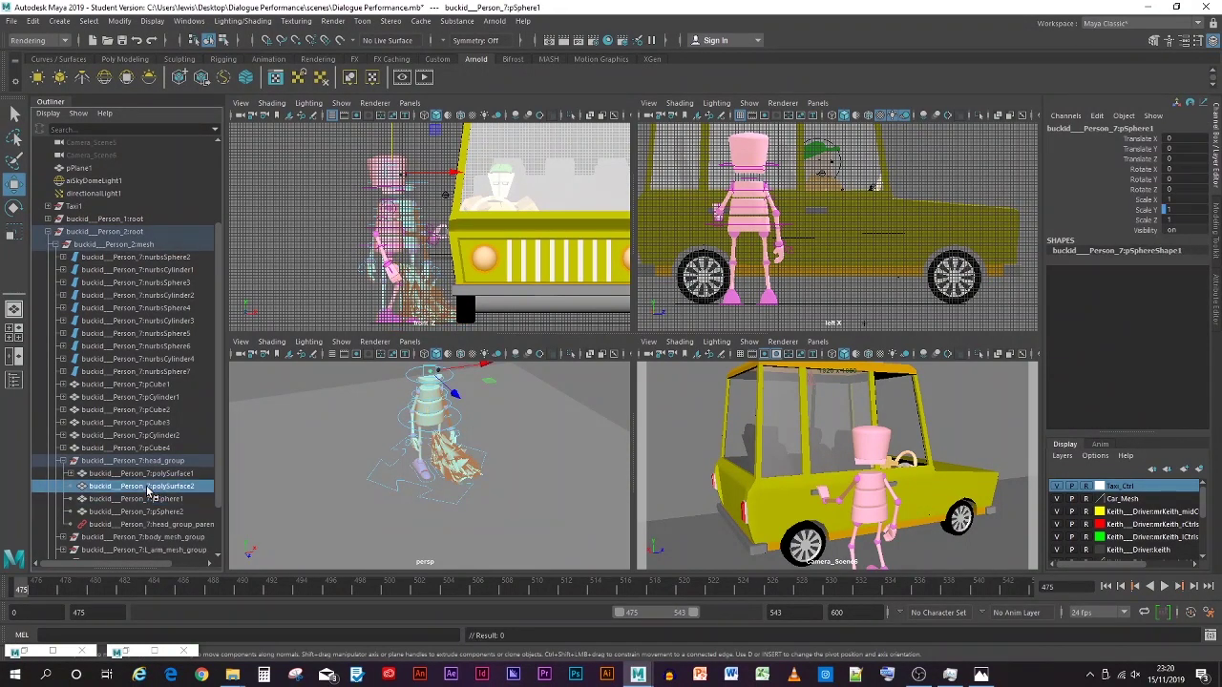
{"action": "key", "text": "Delete"}
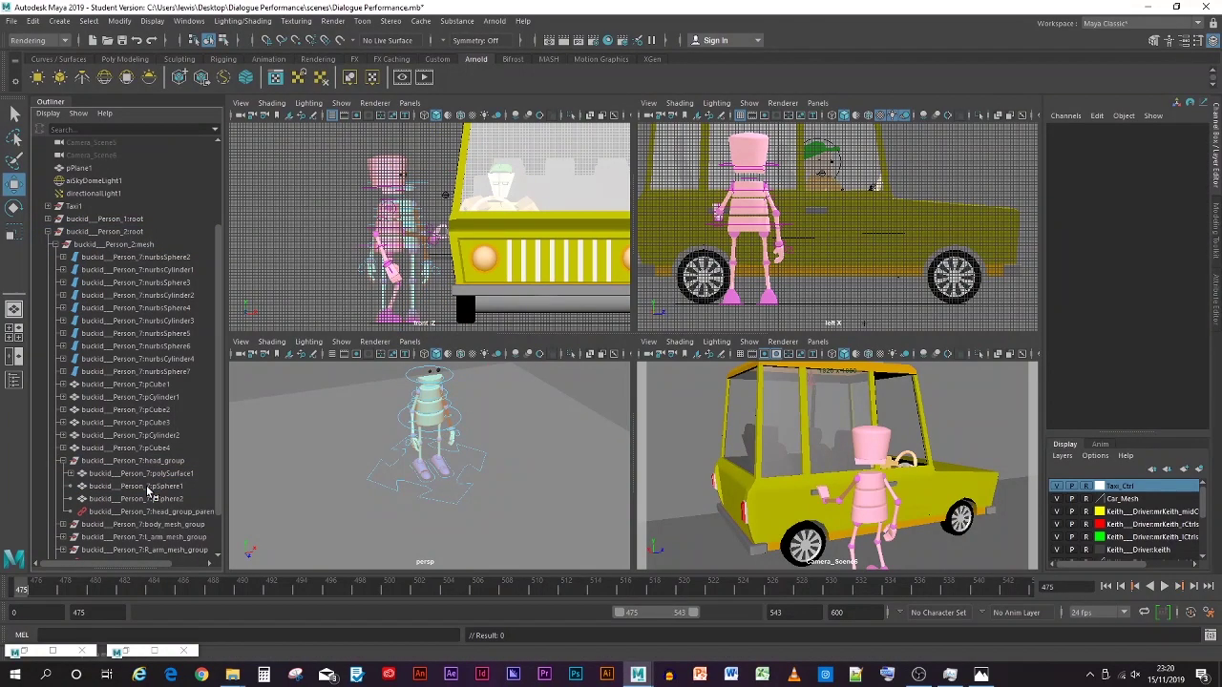
{"action": "key", "text": "ctrl+z"}
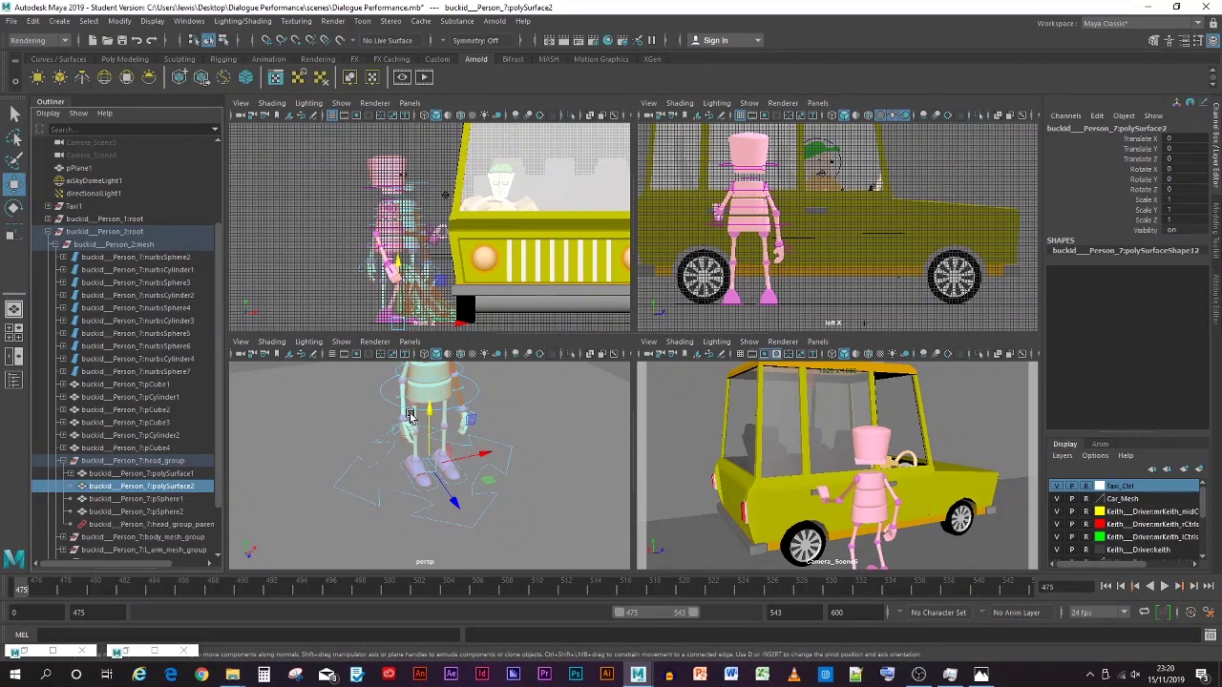
Step: Clear the selection and widen the Camera_Scene6 framing so the whole taxi and the pink character's feet fit in shot
{"action": "left_click", "coordinate": [326, 472]}
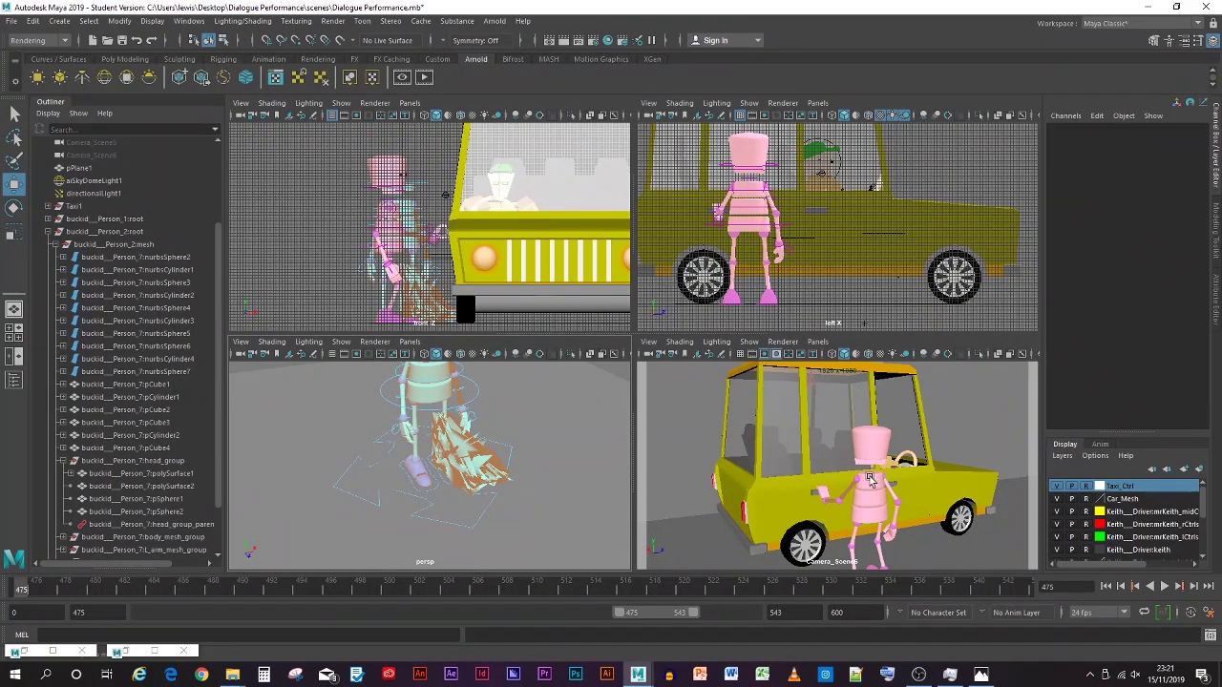
{"action": "scroll", "coordinate": [868, 481], "scroll_direction": "down", "scroll_amount": 2}
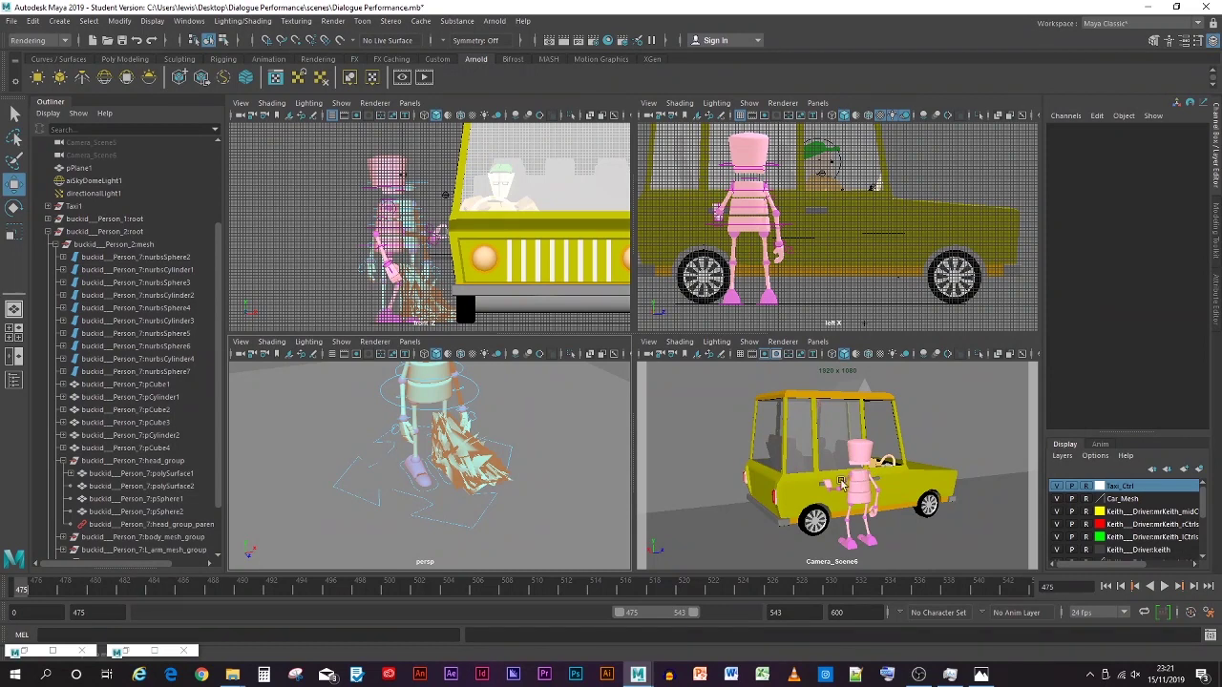
{"action": "middle_click_drag", "start_coordinate": [815, 474], "coordinate": [838, 474], "text": "alt"}
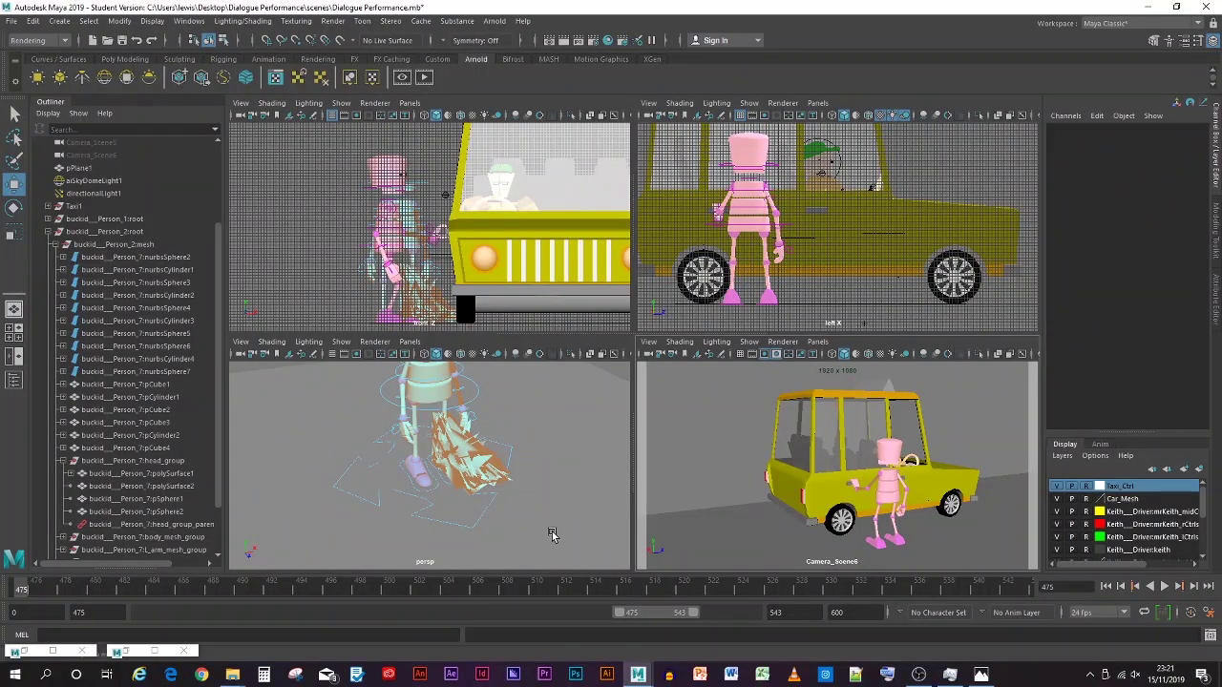
Step: Collapse the second character's hierarchy and move its root control along Z to about -15.27
{"action": "left_click", "coordinate": [477, 528]}
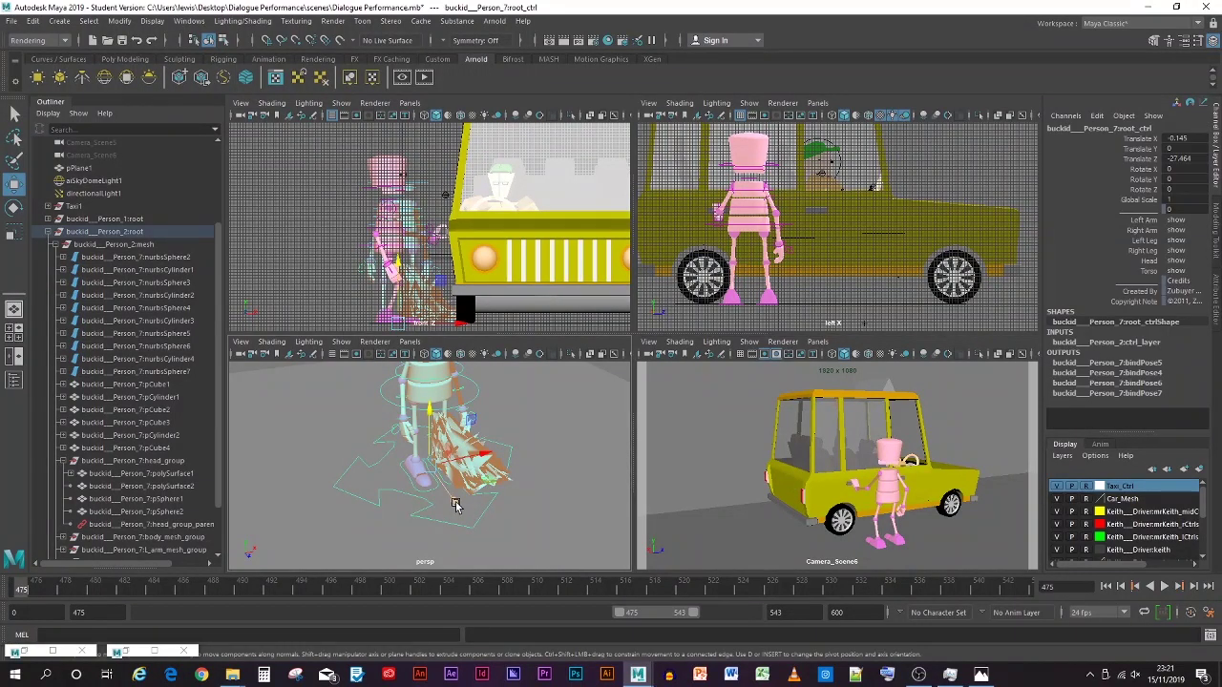
{"action": "left_click", "coordinate": [47, 231]}
{"action": "left_click_drag", "start_coordinate": [455, 503], "coordinate": [661, 674]}
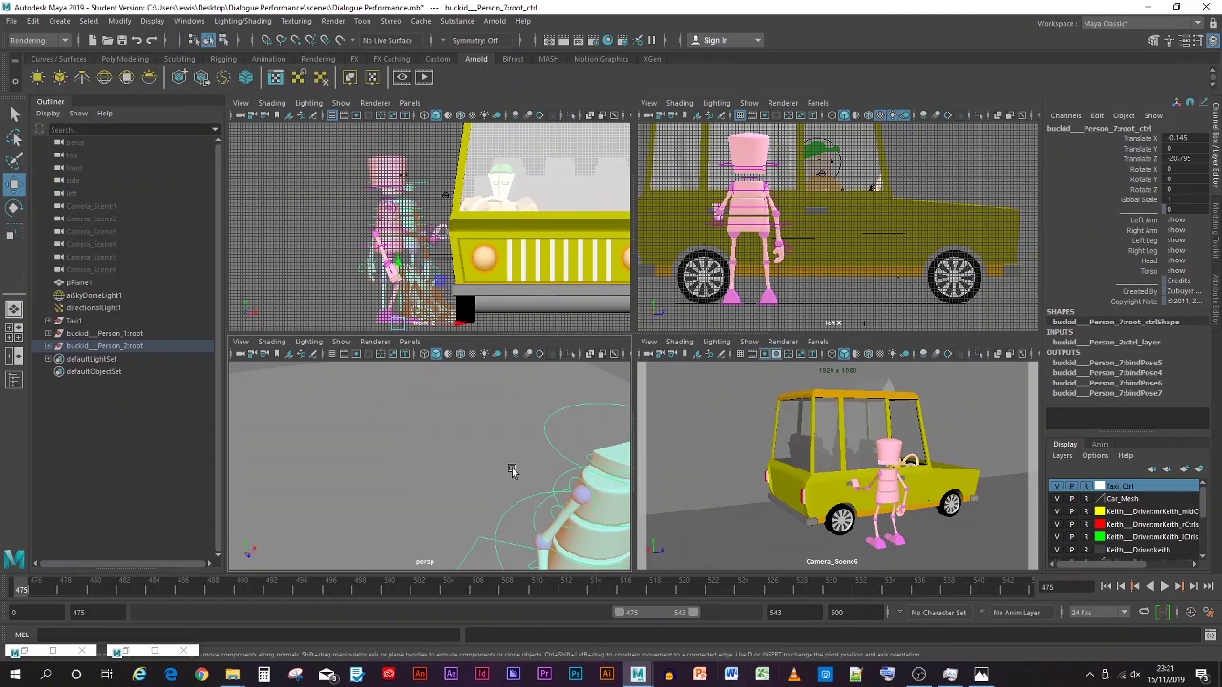
{"action": "scroll", "coordinate": [510, 470], "scroll_direction": "down", "scroll_amount": 5}
{"action": "scroll", "coordinate": [511, 470], "scroll_direction": "down", "scroll_amount": 5}
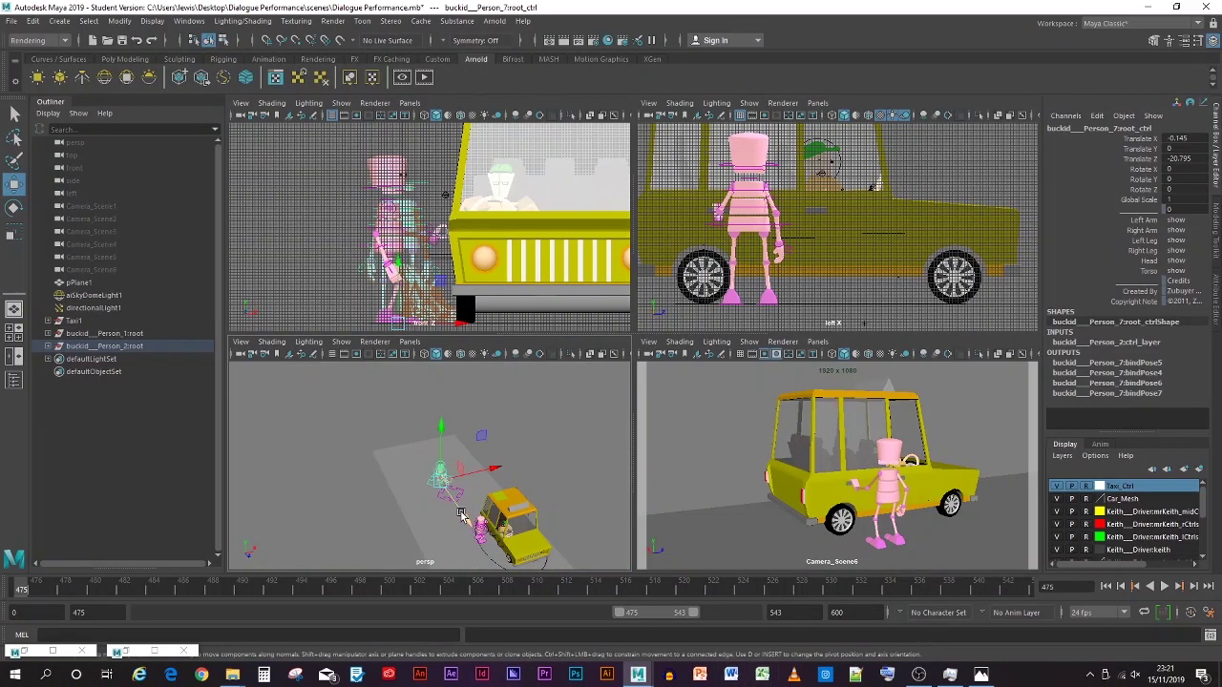
{"action": "mouse_move", "coordinate": [462, 516]}
{"action": "left_mouse_down"}
{"action": "mouse_move", "coordinate": [487, 542]}
{"action": "mouse_move", "coordinate": [473, 531]}
{"action": "left_mouse_up"}
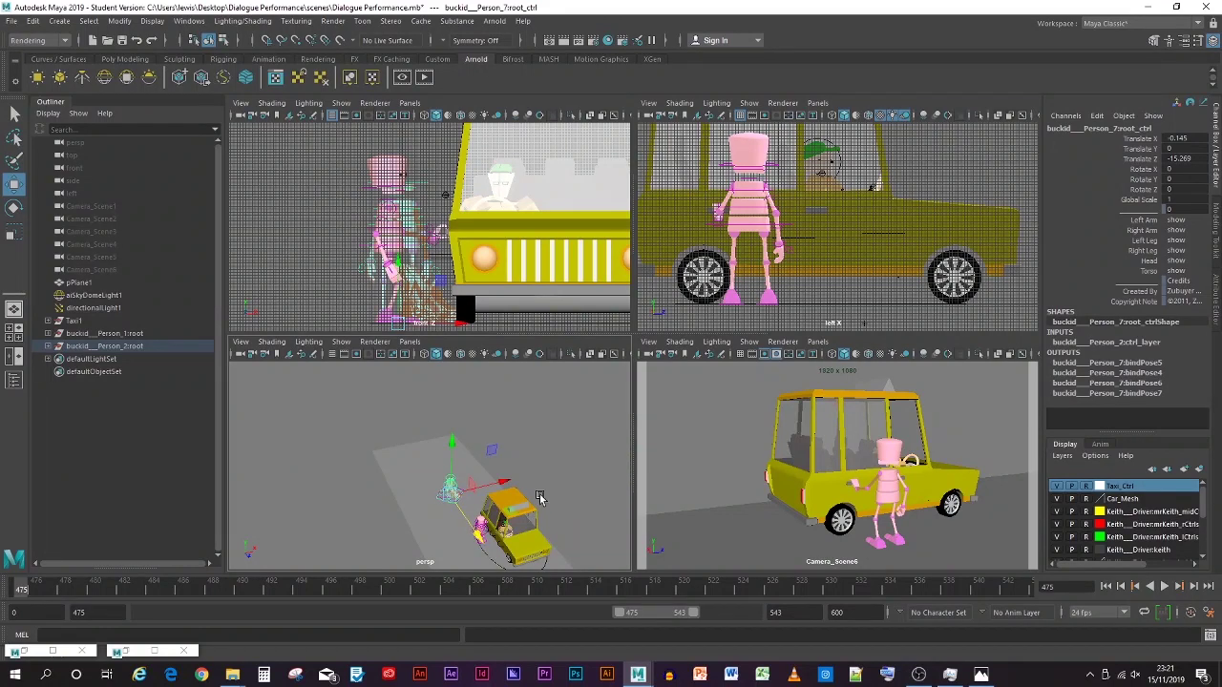
Step: Close the walk reference image and look at A.S.K. Page 109 and A.S.K. Page 192 from the X) Books folder
{"action": "left_click", "coordinate": [981, 674]}
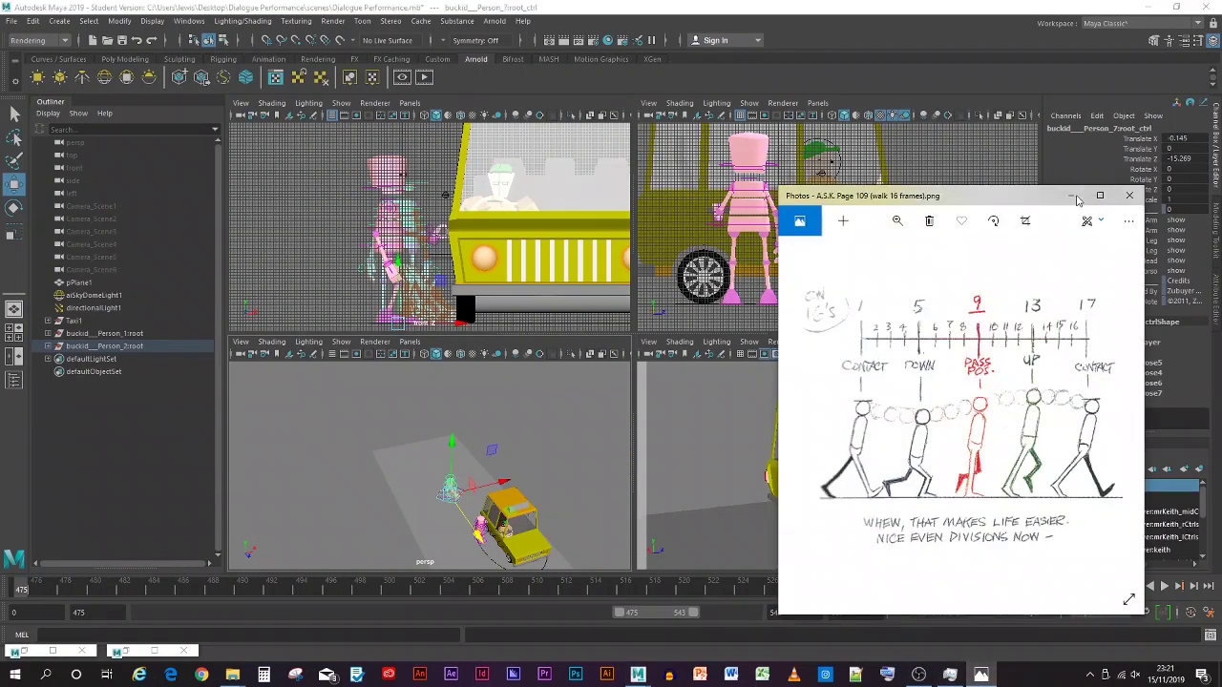
{"action": "left_click", "coordinate": [1128, 197]}
{"action": "mouse_move", "coordinate": [231, 674]}
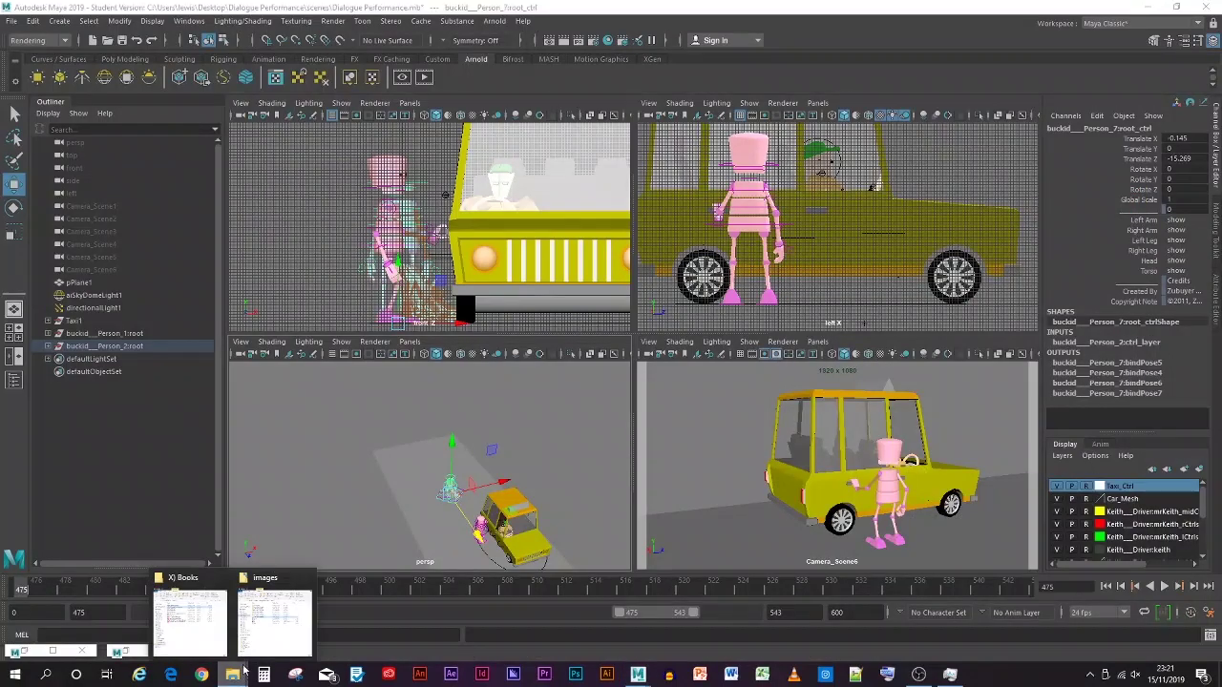
{"action": "left_click", "coordinate": [218, 622]}
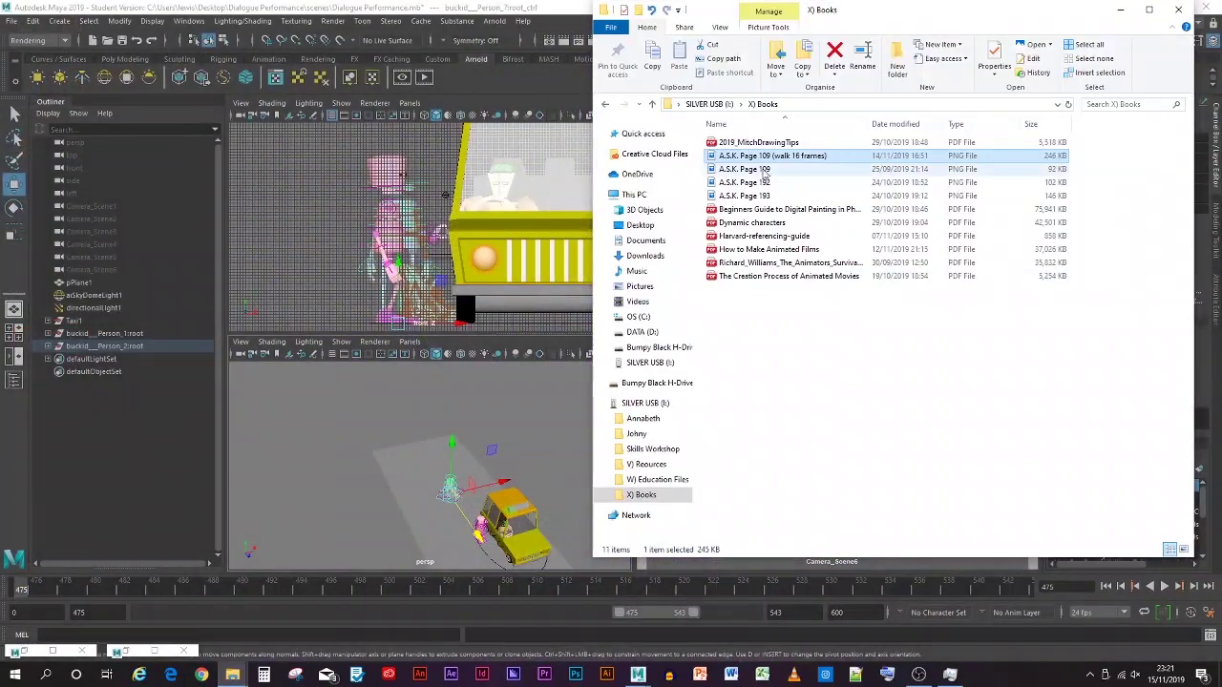
{"action": "double_click", "coordinate": [764, 170]}
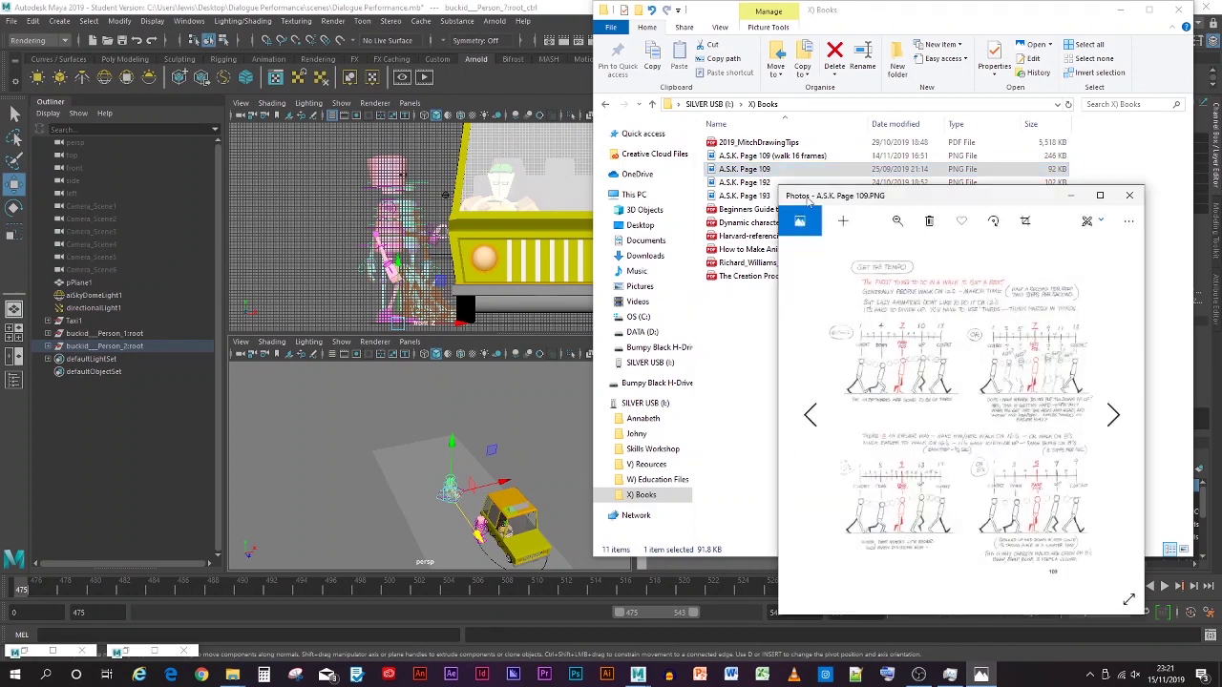
{"action": "left_click", "coordinate": [1129, 196]}
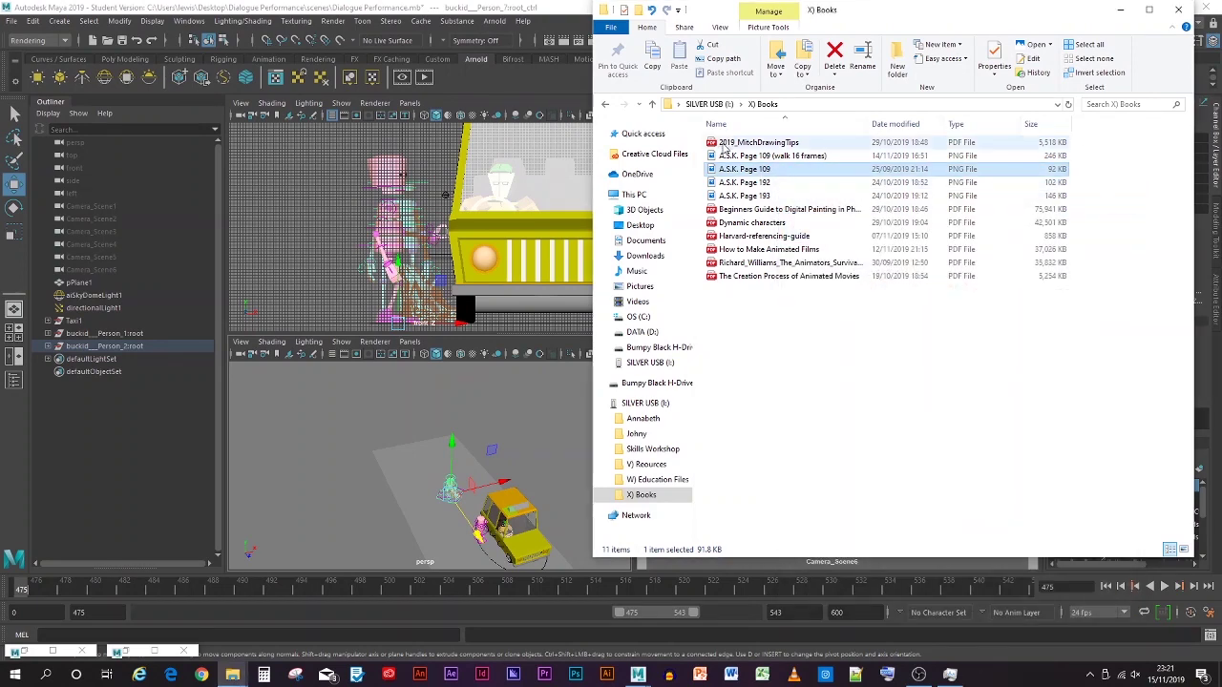
{"action": "double_click", "coordinate": [745, 182]}
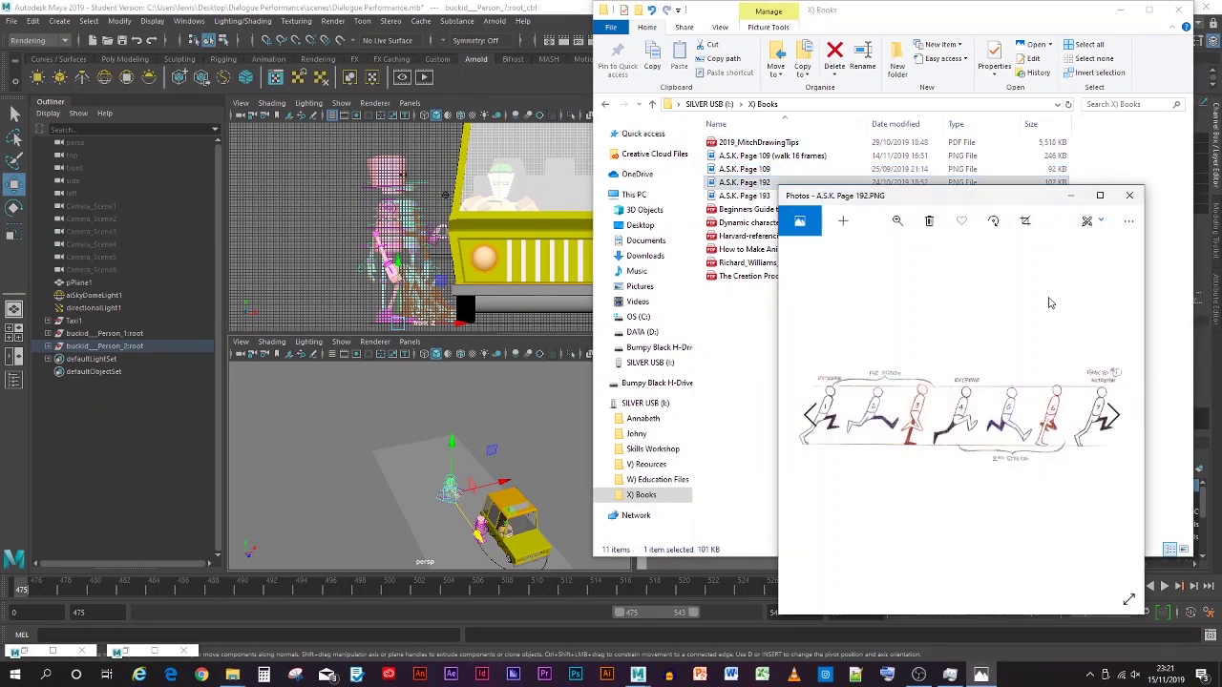
{"action": "left_click", "coordinate": [1129, 196]}
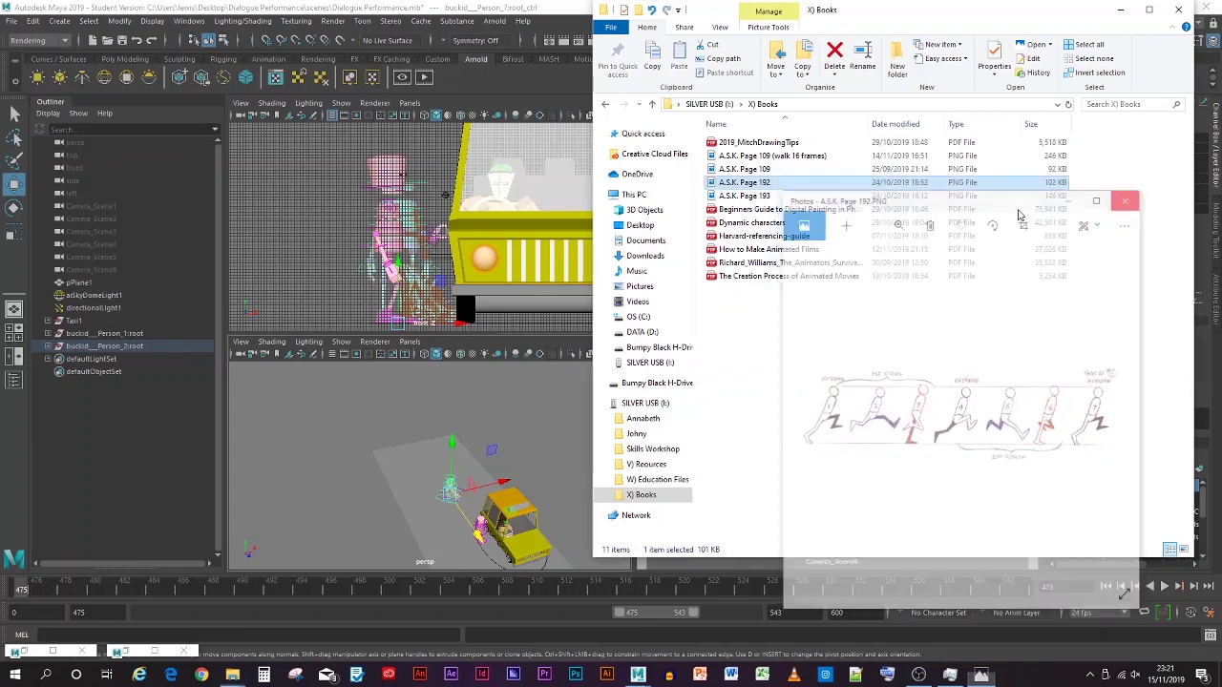
Step: Rename the A.S.K. Page 192 image file as "A.S.K. Page 192 (run legs)"
{"action": "right_click", "coordinate": [752, 186]}
{"action": "left_click", "coordinate": [589, 532]}
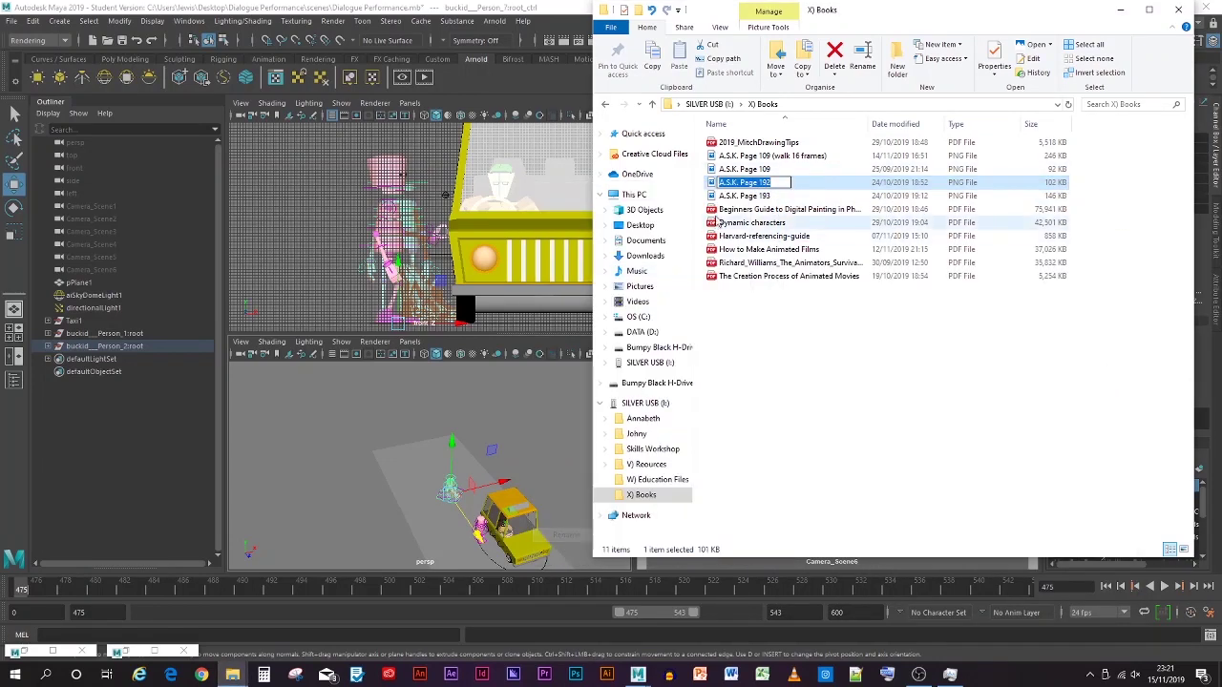
{"action": "left_click", "coordinate": [785, 181]}
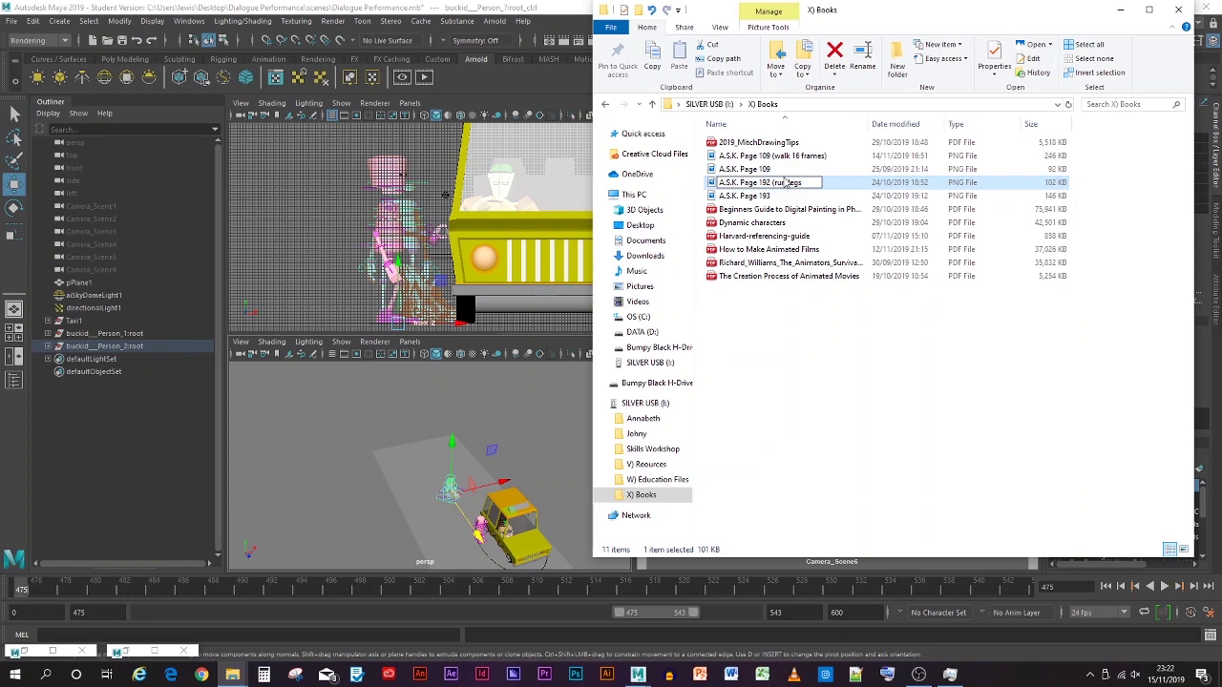
{"action": "key", "text": "Return"}
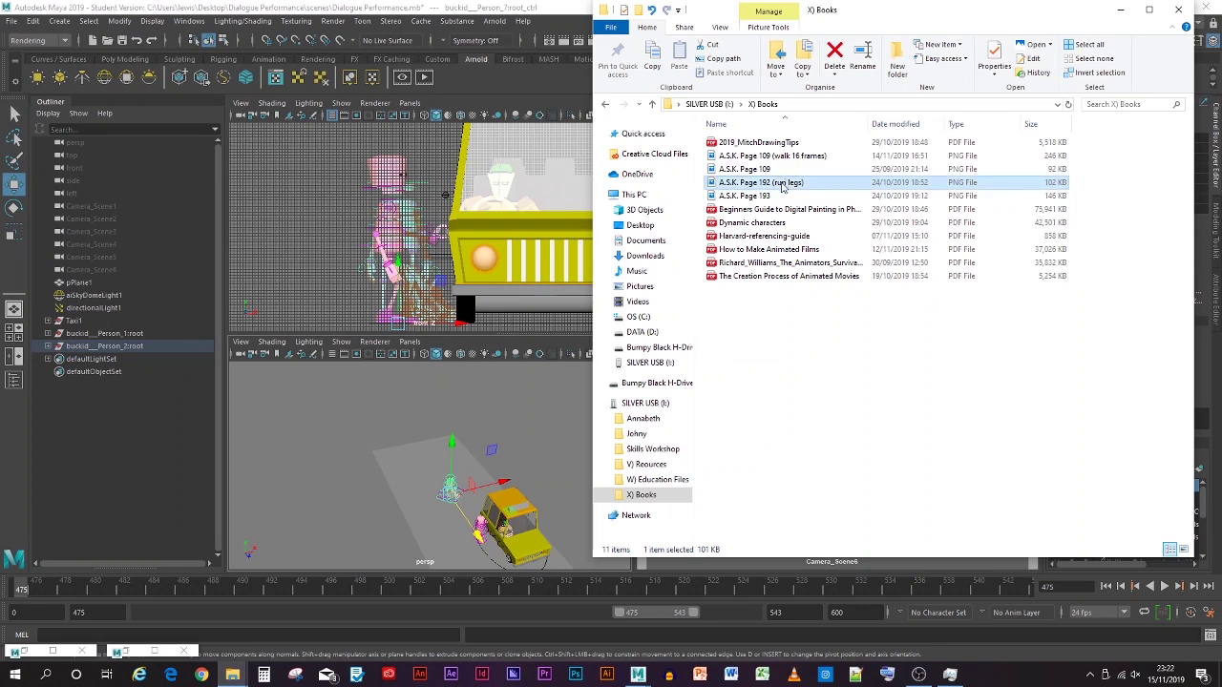
Step: Check the A.S.K. Page 192 run-legs image and append "7 frames)" to its file name
{"action": "double_click", "coordinate": [781, 183]}
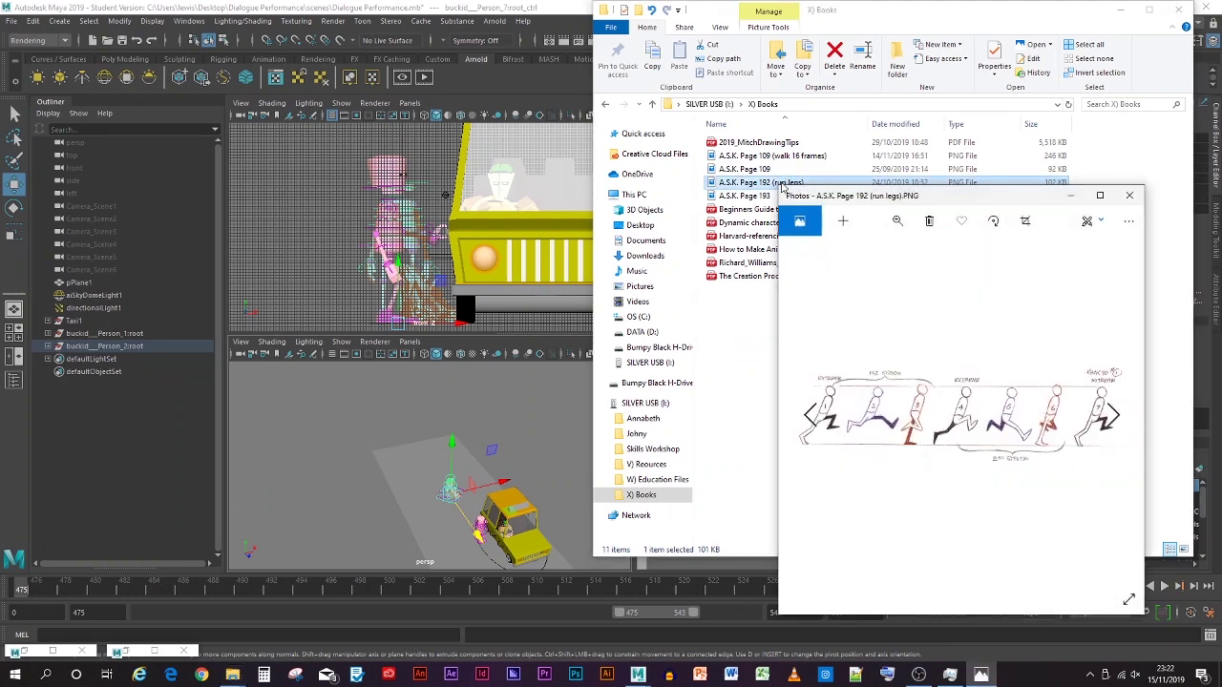
{"action": "key", "text": "alt+F4"}
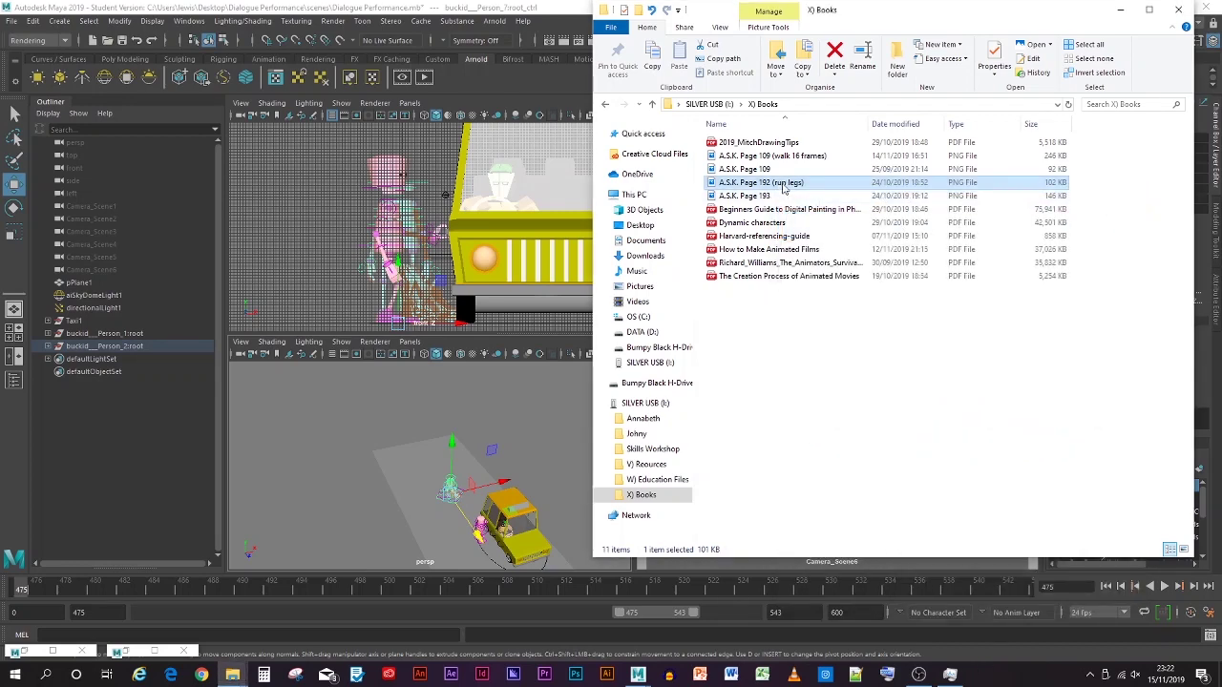
{"action": "right_click", "coordinate": [782, 188]}
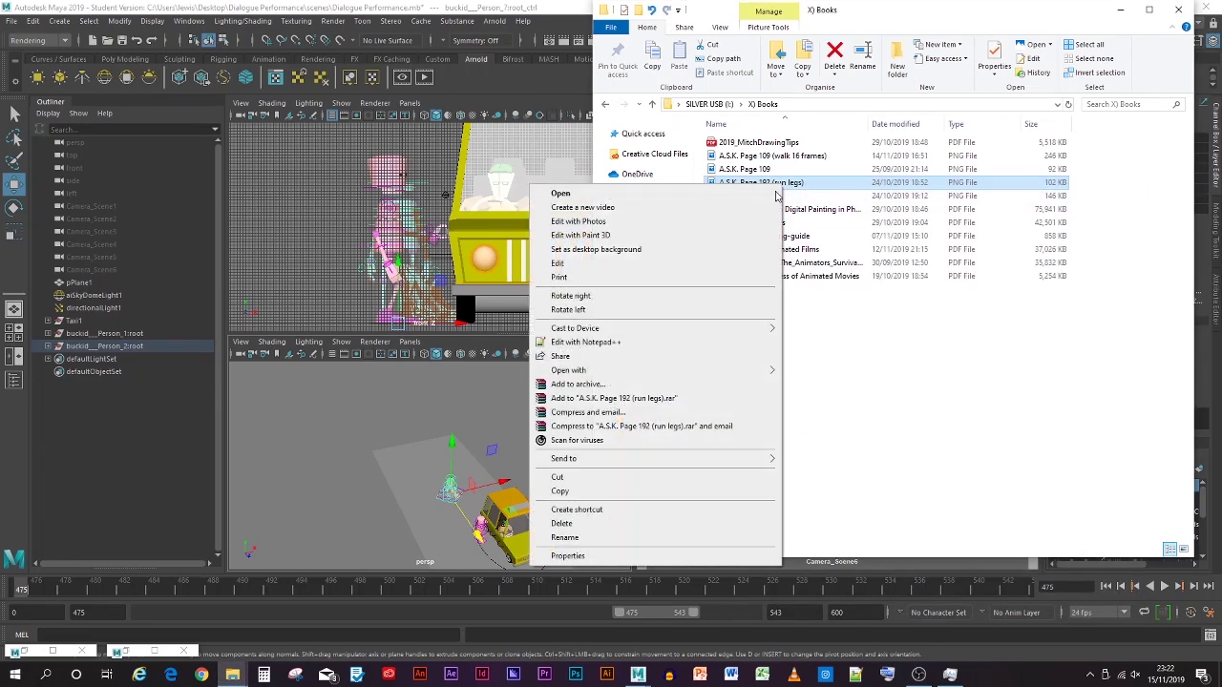
{"action": "left_click", "coordinate": [644, 542]}
{"action": "key", "text": "End"}
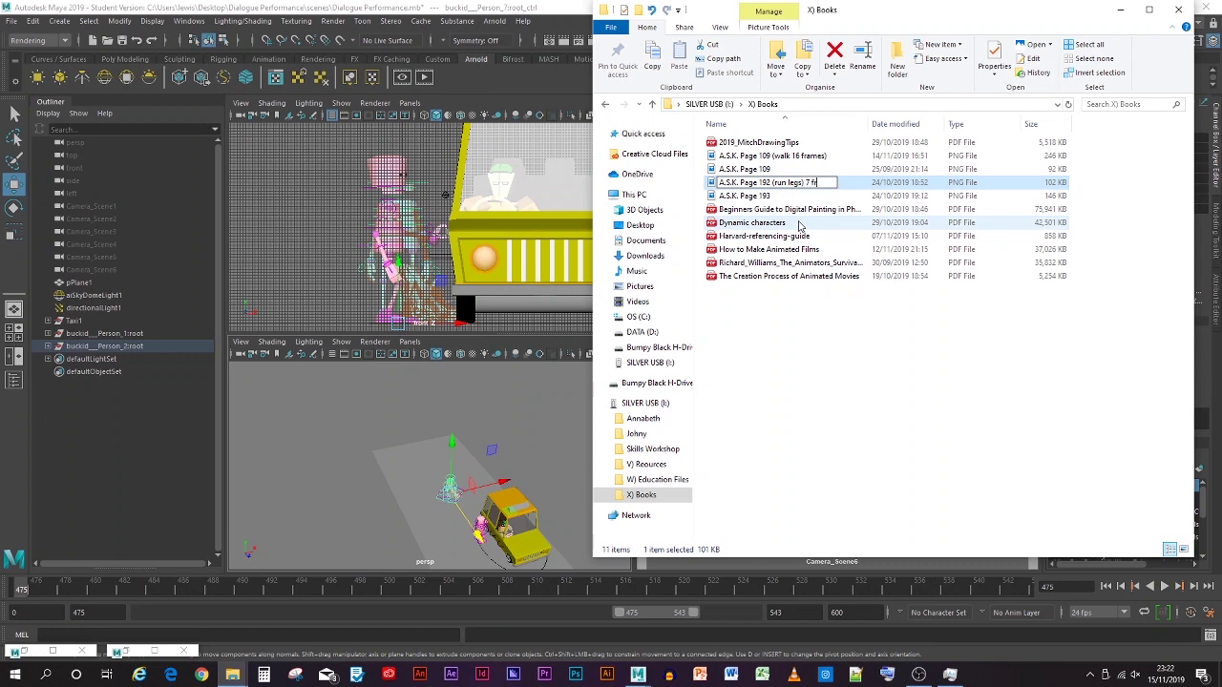
{"action": "type", "text": "7 frames)"}
{"action": "key", "text": "Return"}
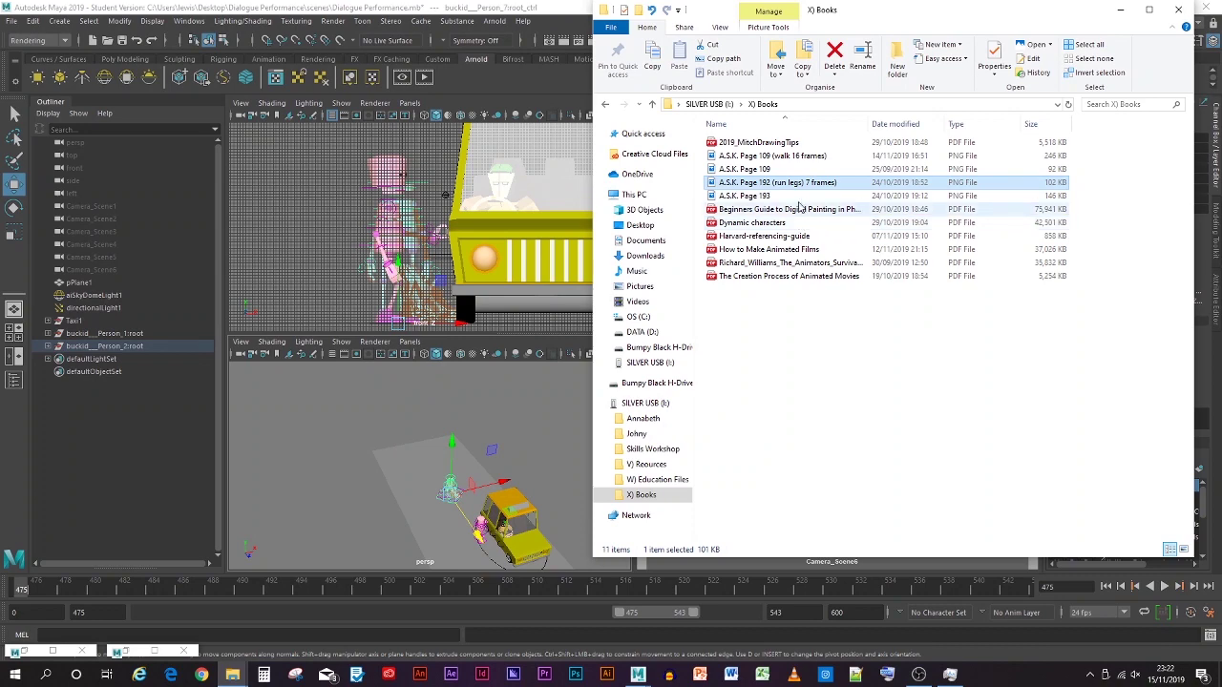
Step: Correct the brackets in that image's file name so it reads "A.S.K. Page 192 (run legs 7 frames)"
{"action": "right_click", "coordinate": [794, 185]}
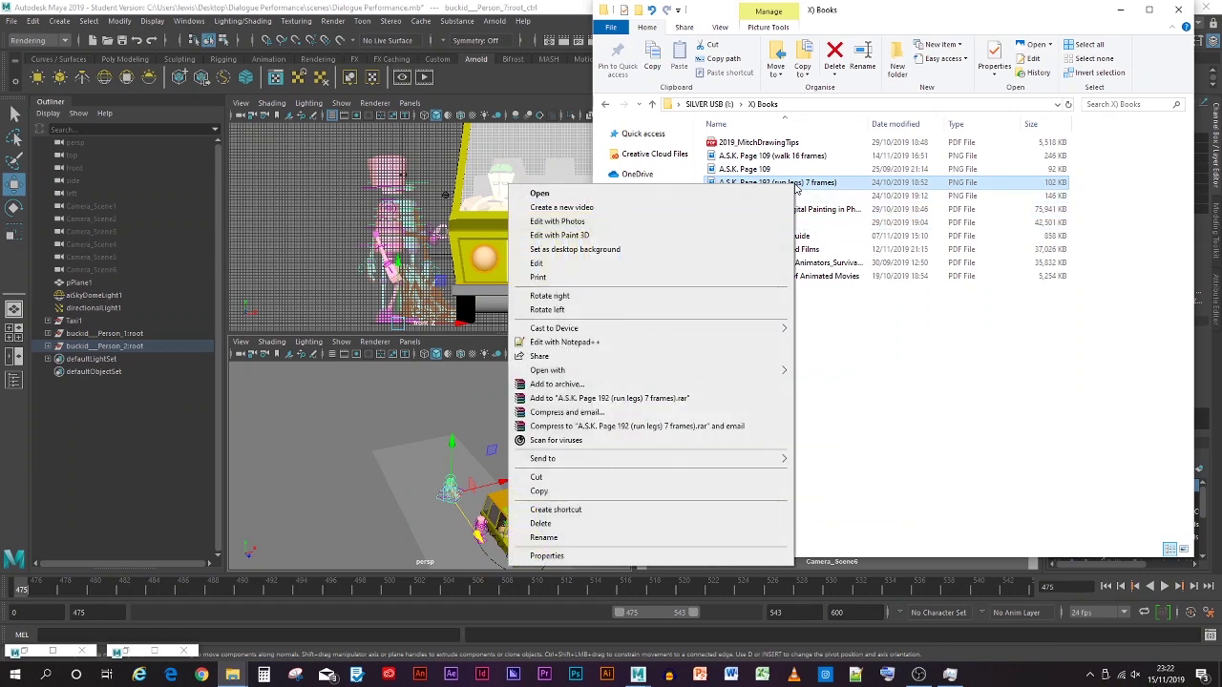
{"action": "left_click", "coordinate": [673, 538]}
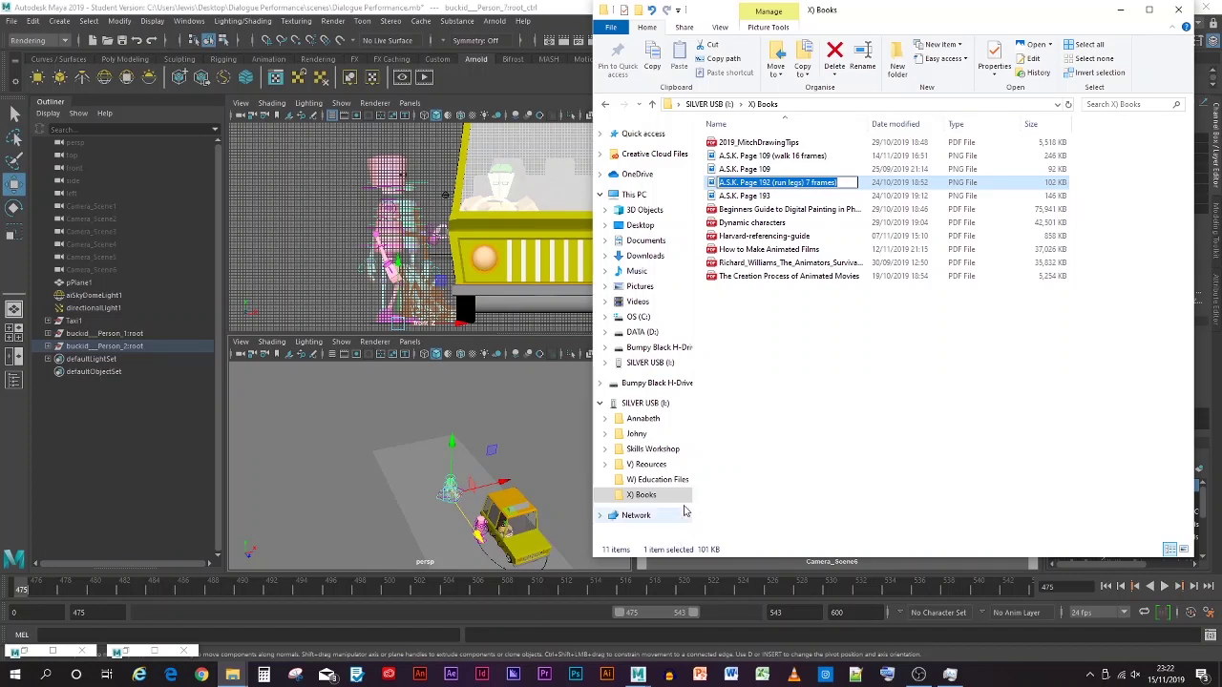
{"action": "left_click", "coordinate": [805, 182]}
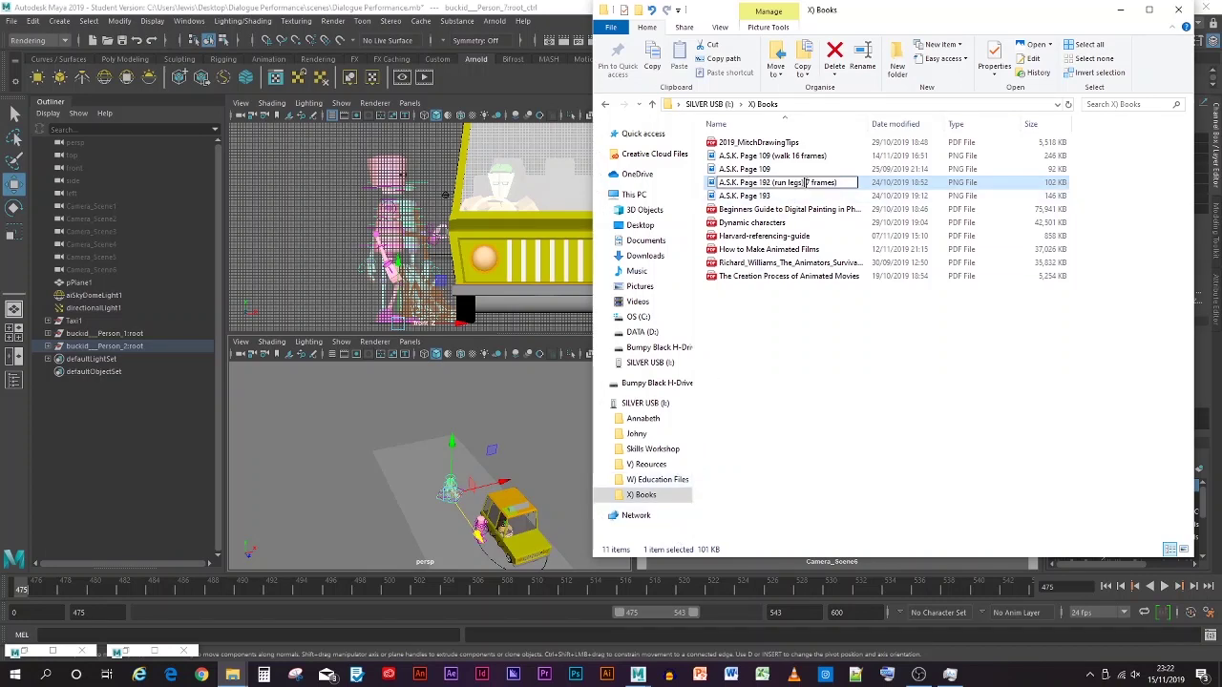
{"action": "key", "text": "BackSpace"}
{"action": "key", "text": "End"}
{"action": "type", "text": ")"}
{"action": "key", "text": "Return"}
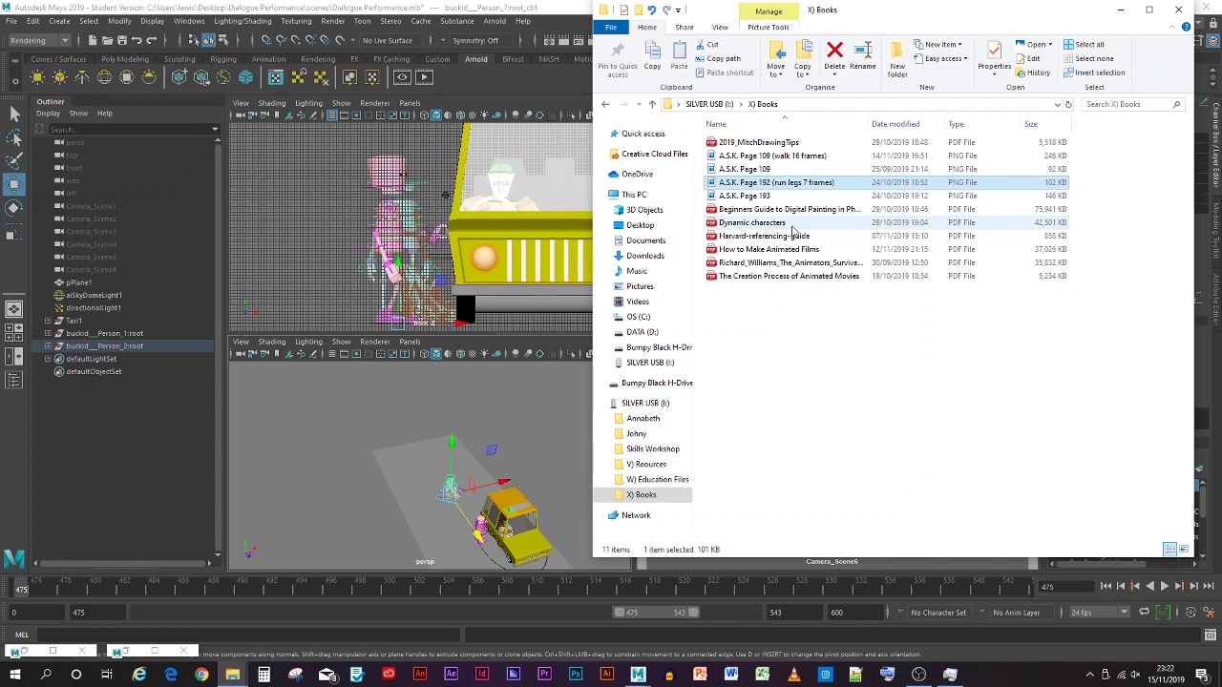
Step: Look at the A.S.K. Page 193 image and copy "(run legs 7 frames)" from the Page 192 file name
{"action": "double_click", "coordinate": [778, 195]}
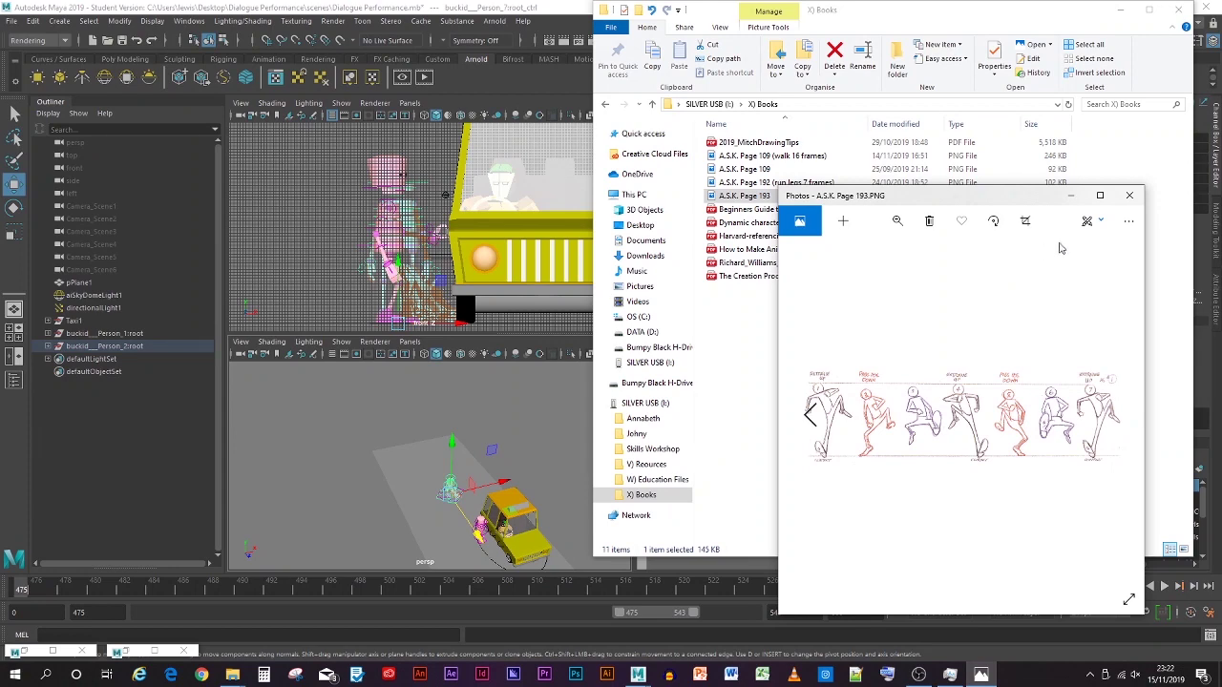
{"action": "left_click", "coordinate": [1129, 195]}
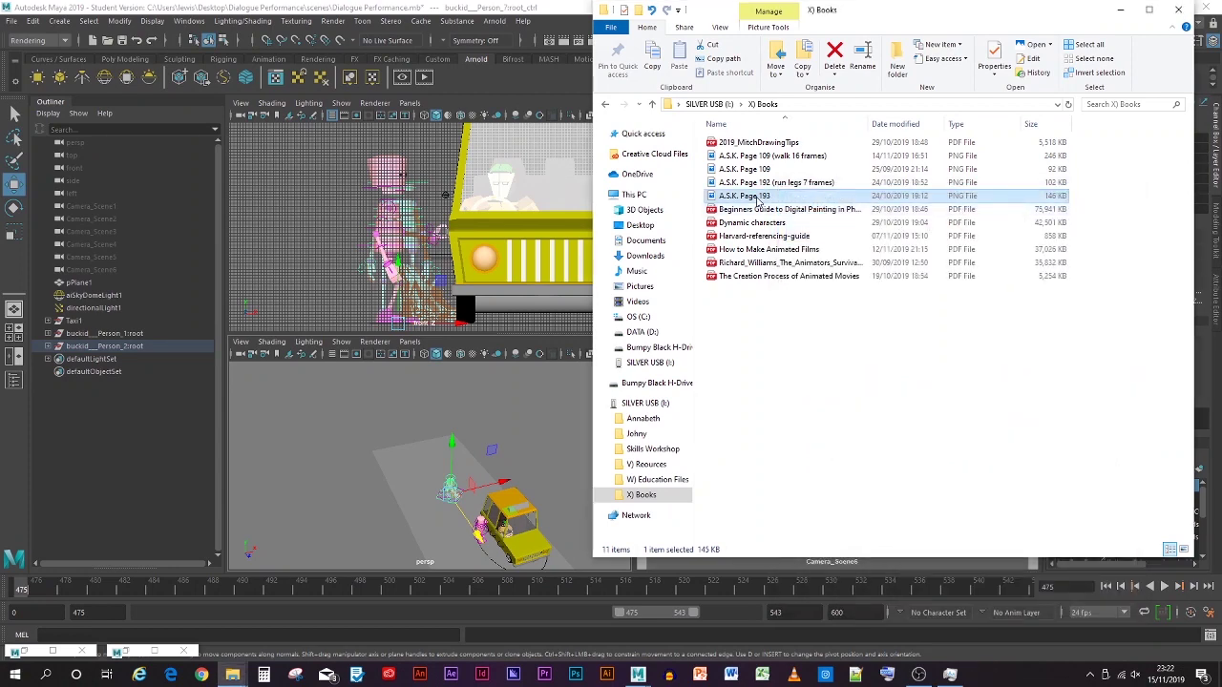
{"action": "right_click", "coordinate": [758, 197]}
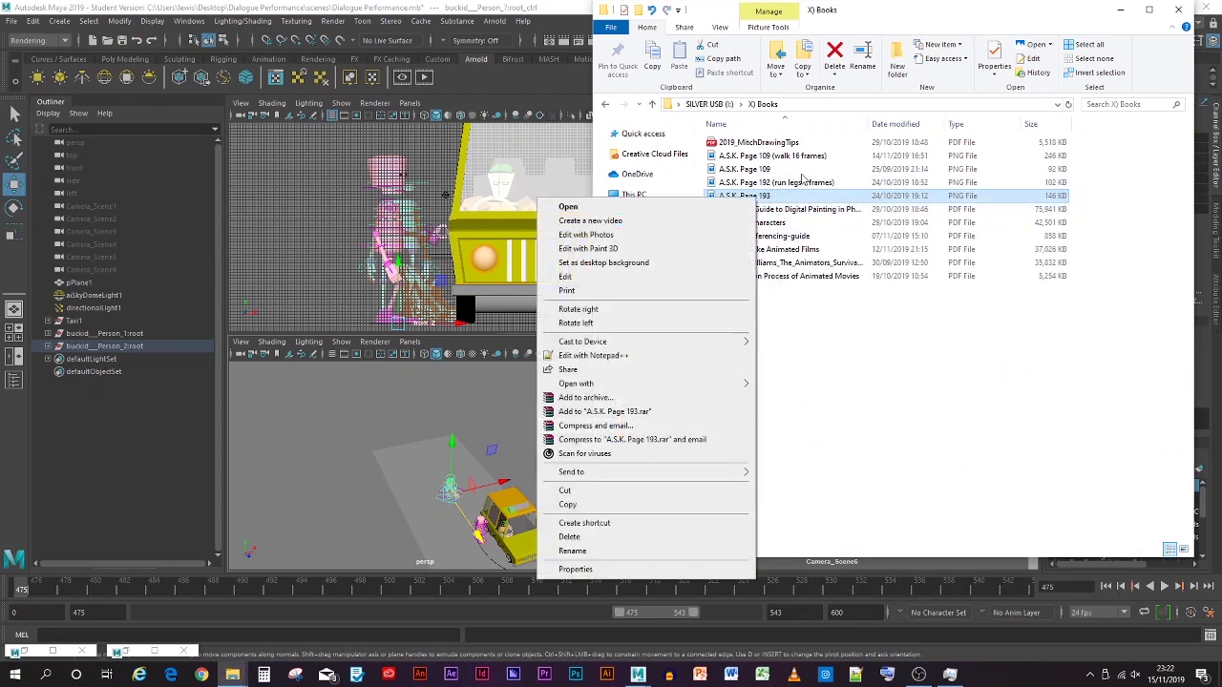
{"action": "left_click", "coordinate": [802, 182]}
{"action": "right_click", "coordinate": [802, 182]}
{"action": "left_click", "coordinate": [659, 539]}
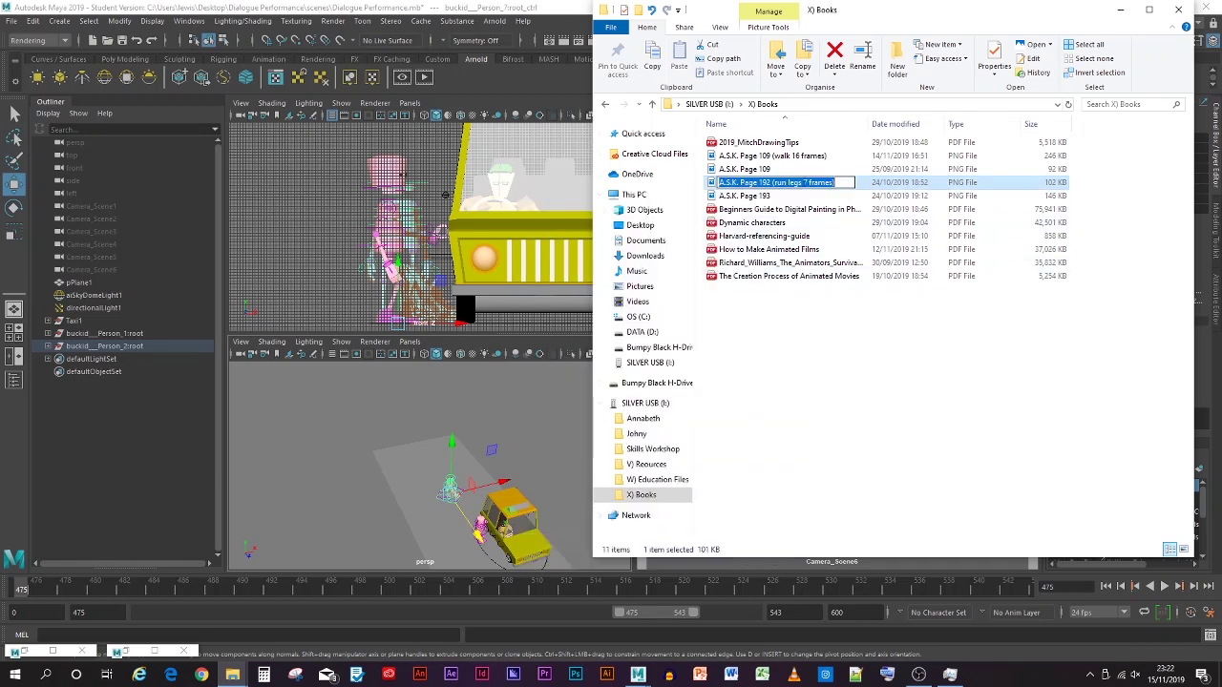
{"action": "left_click_drag", "start_coordinate": [833, 182], "coordinate": [773, 187]}
{"action": "right_click", "coordinate": [773, 185]}
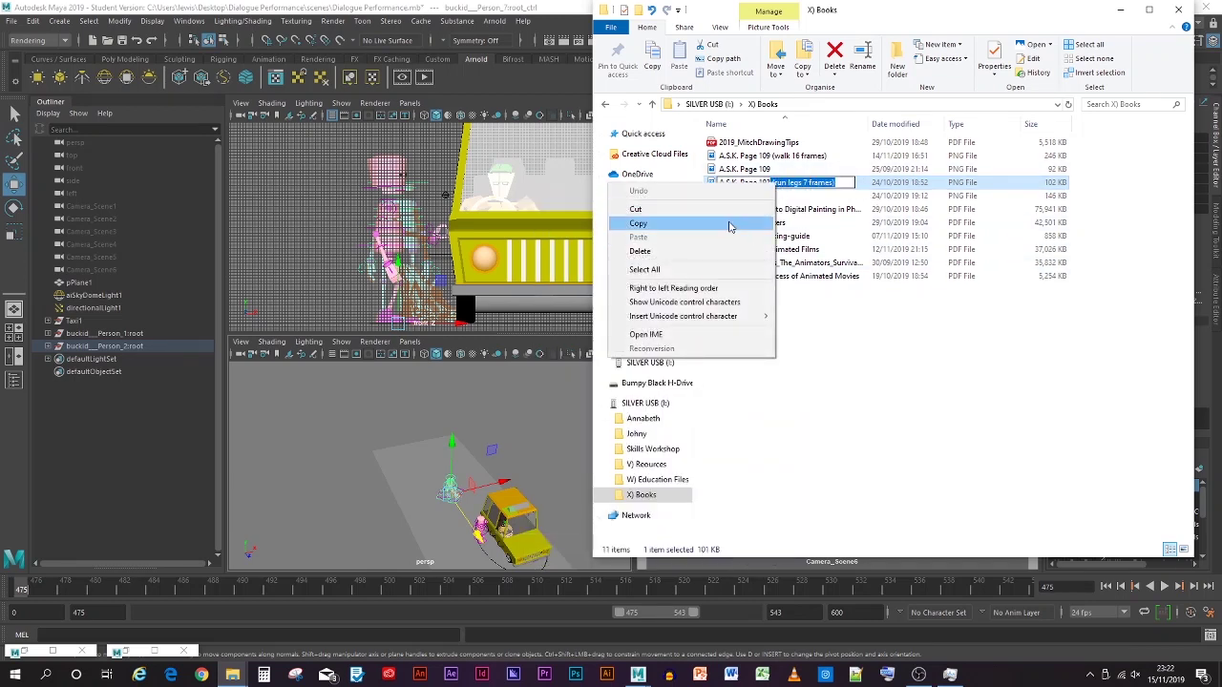
{"action": "left_click", "coordinate": [656, 225]}
Step: Rename the A.S.K. Page 193 image using the copied text as "A.S.K. Page 193 (run arms & legs 7 frames)"
{"action": "right_click", "coordinate": [765, 196]}
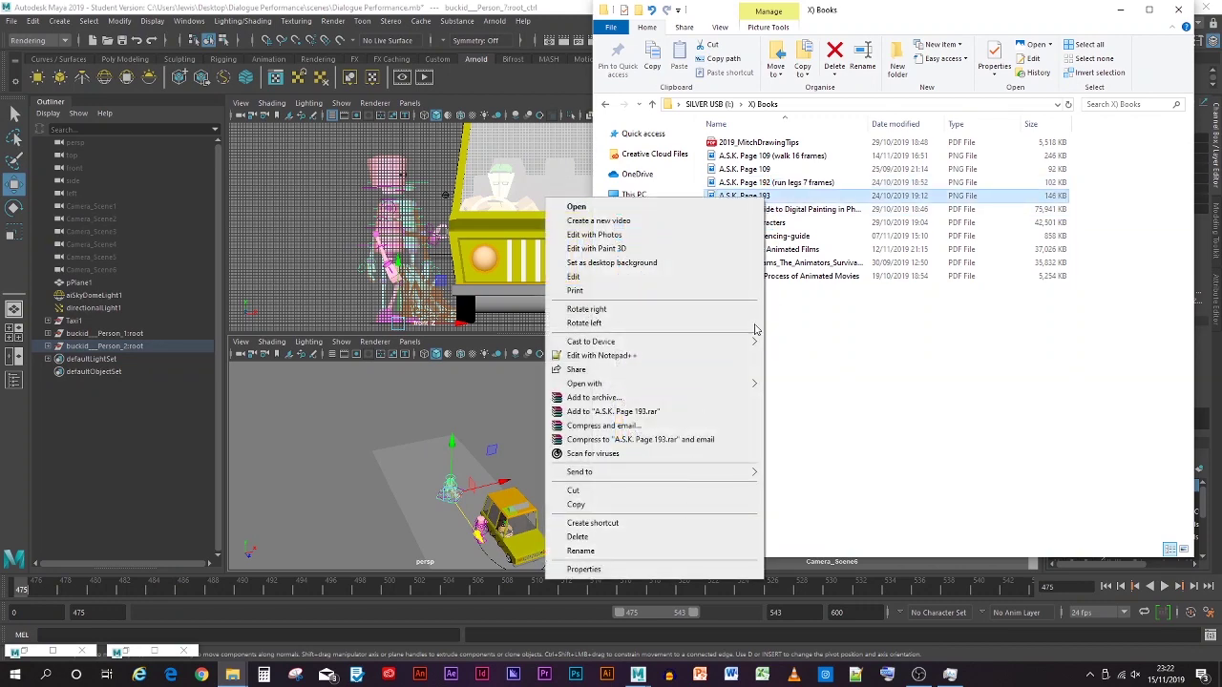
{"action": "left_click", "coordinate": [664, 551]}
{"action": "left_click", "coordinate": [778, 196]}
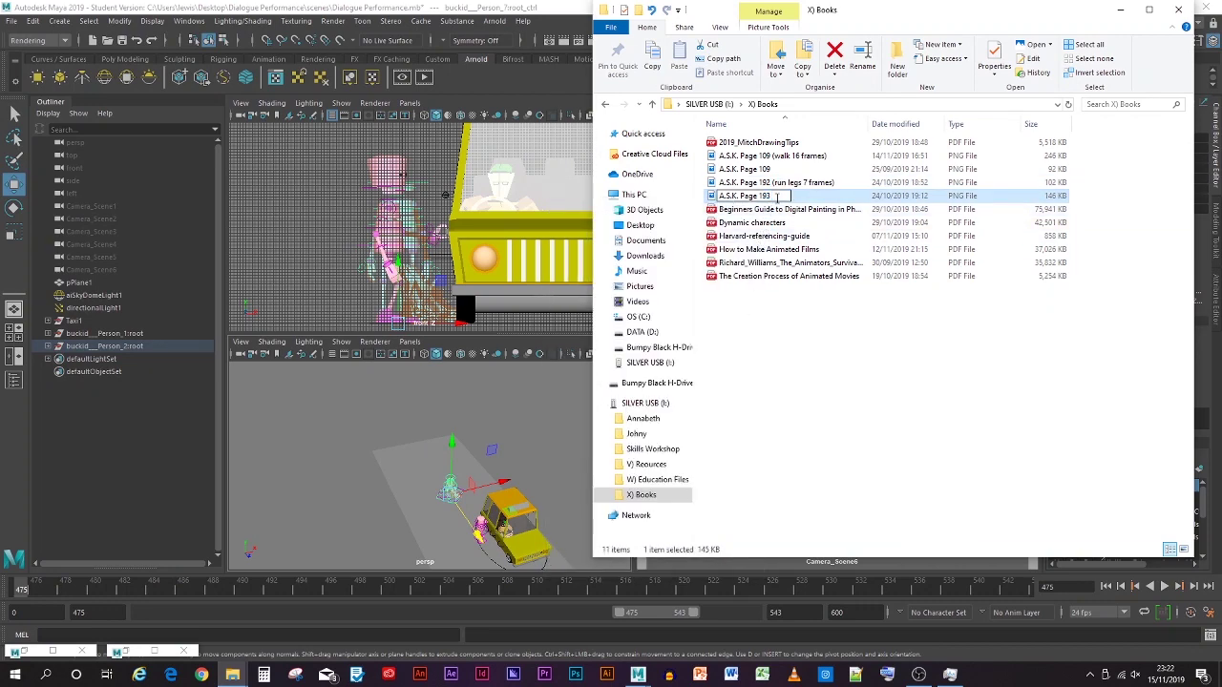
{"action": "right_click", "coordinate": [776, 199]}
{"action": "left_click", "coordinate": [639, 253]}
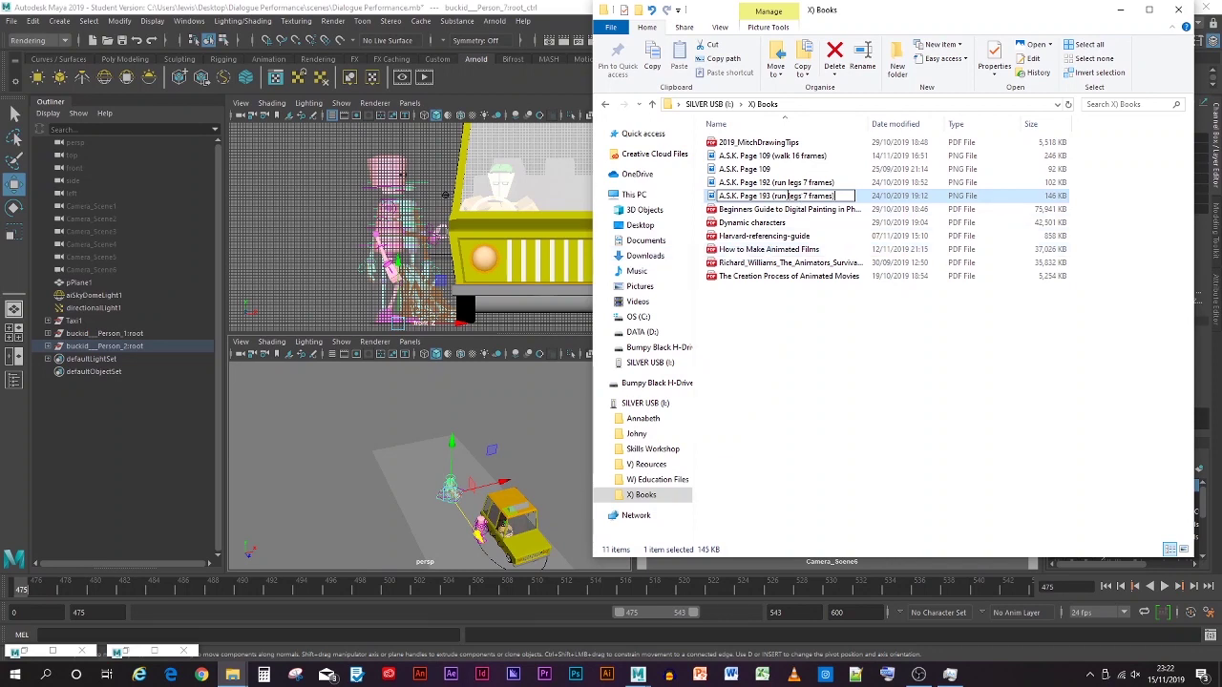
{"action": "type", "text": "arm"}
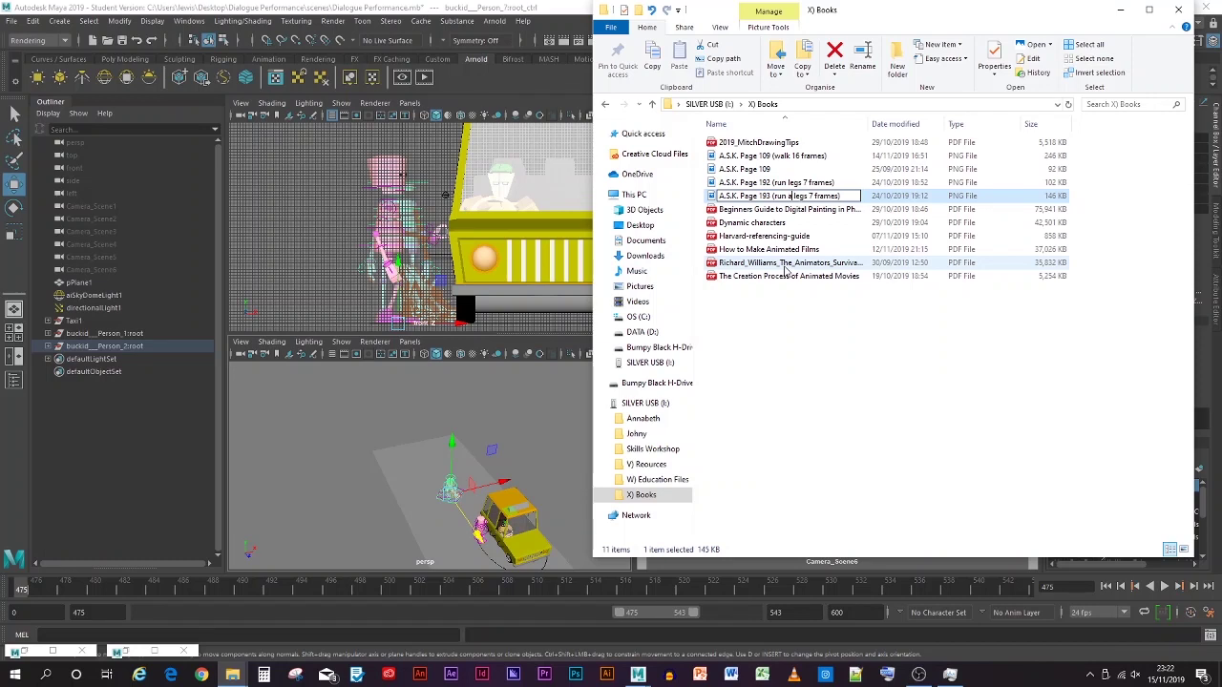
{"action": "type", "text": "s &"}
{"action": "left_click", "coordinate": [834, 345]}
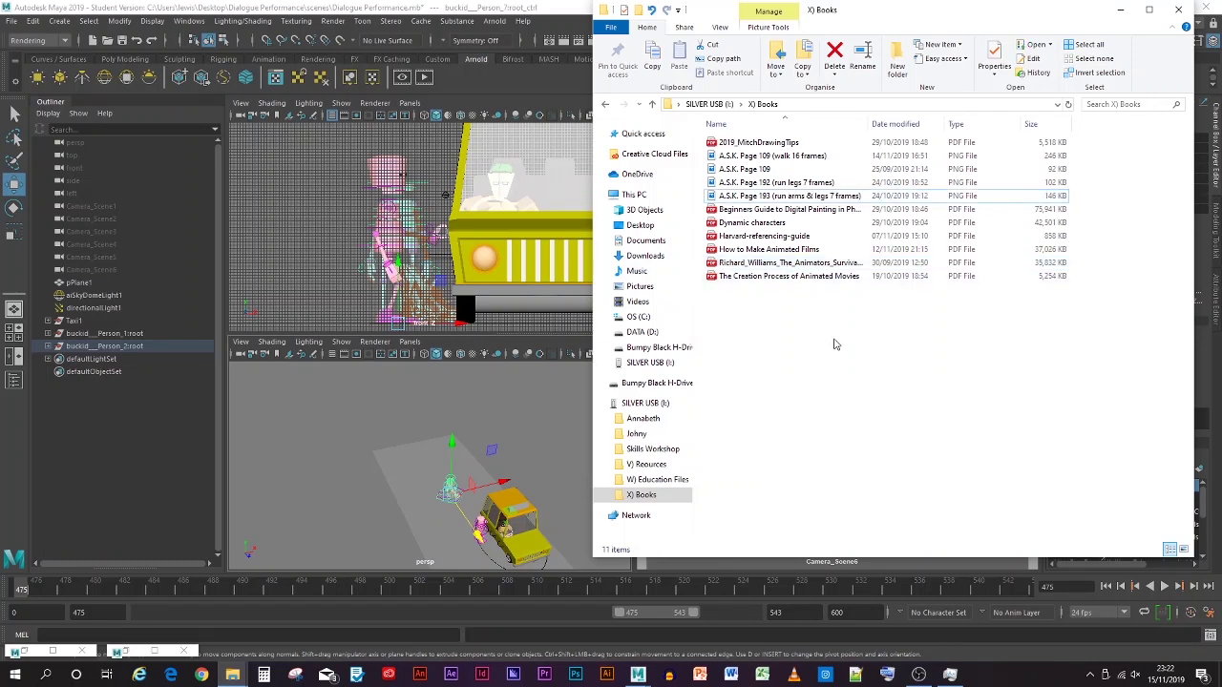
Step: Open and close the Page 193 image, open the Page 192 run-legs reference, and minimize the X) Books folder window
{"action": "double_click", "coordinate": [782, 195]}
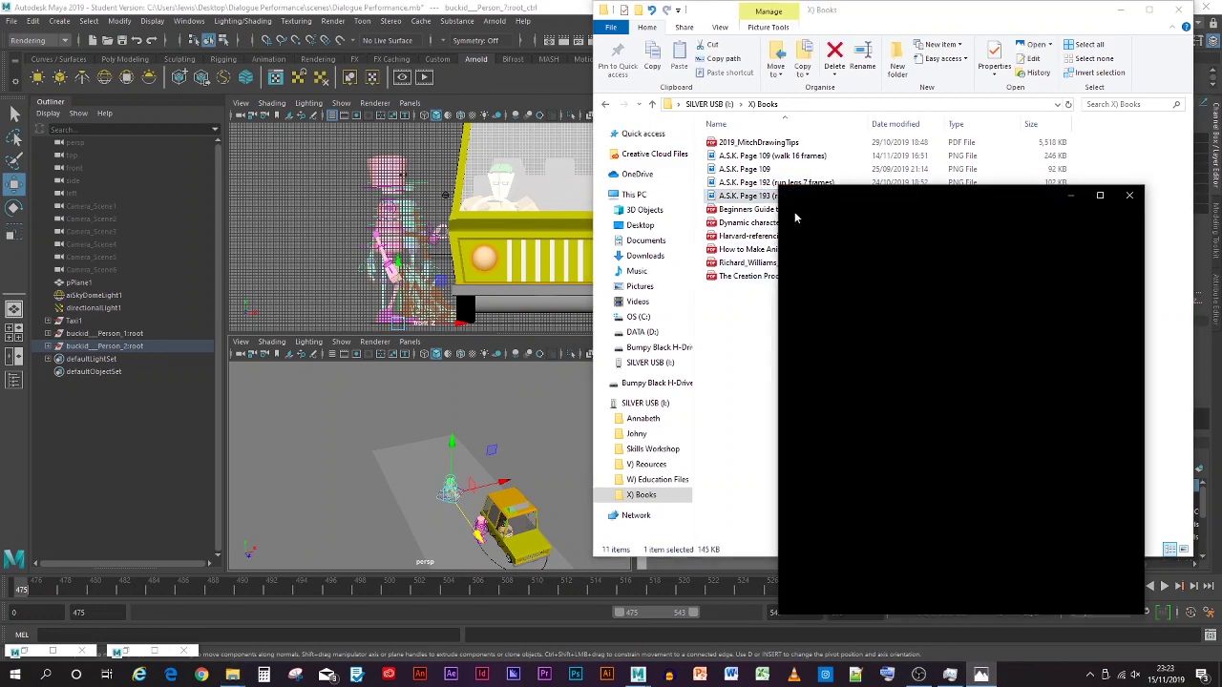
{"action": "left_click", "coordinate": [1129, 195]}
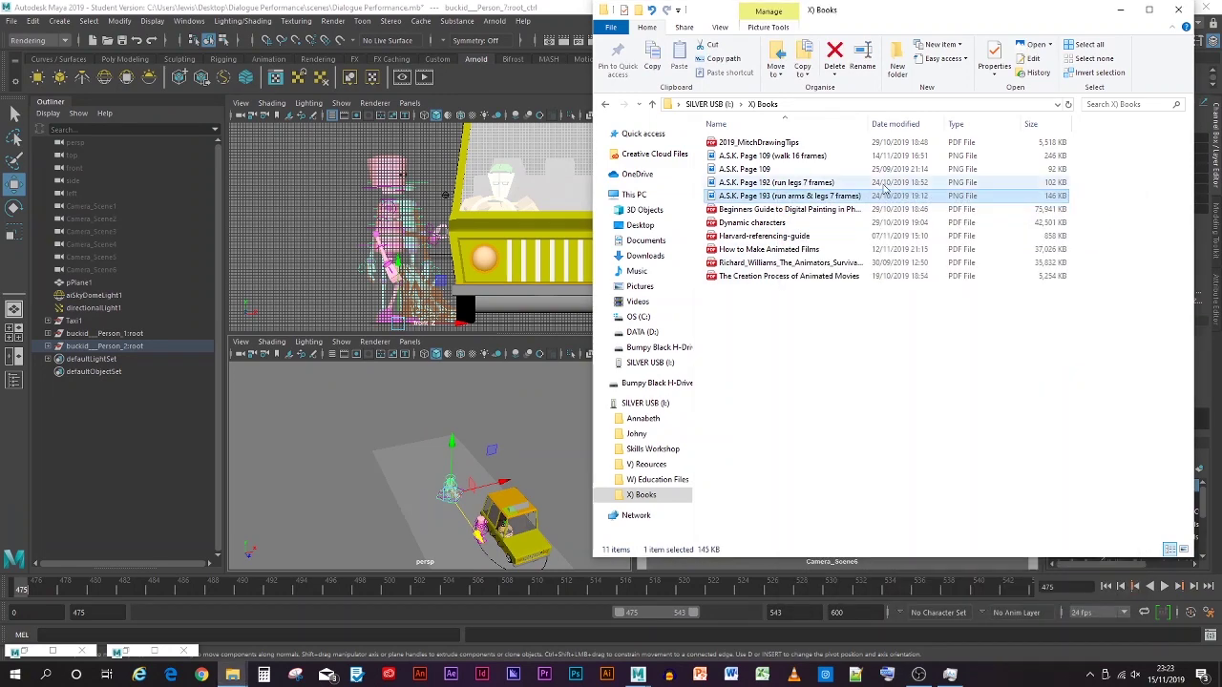
{"action": "double_click", "coordinate": [884, 187]}
{"action": "left_click", "coordinate": [1121, 9]}
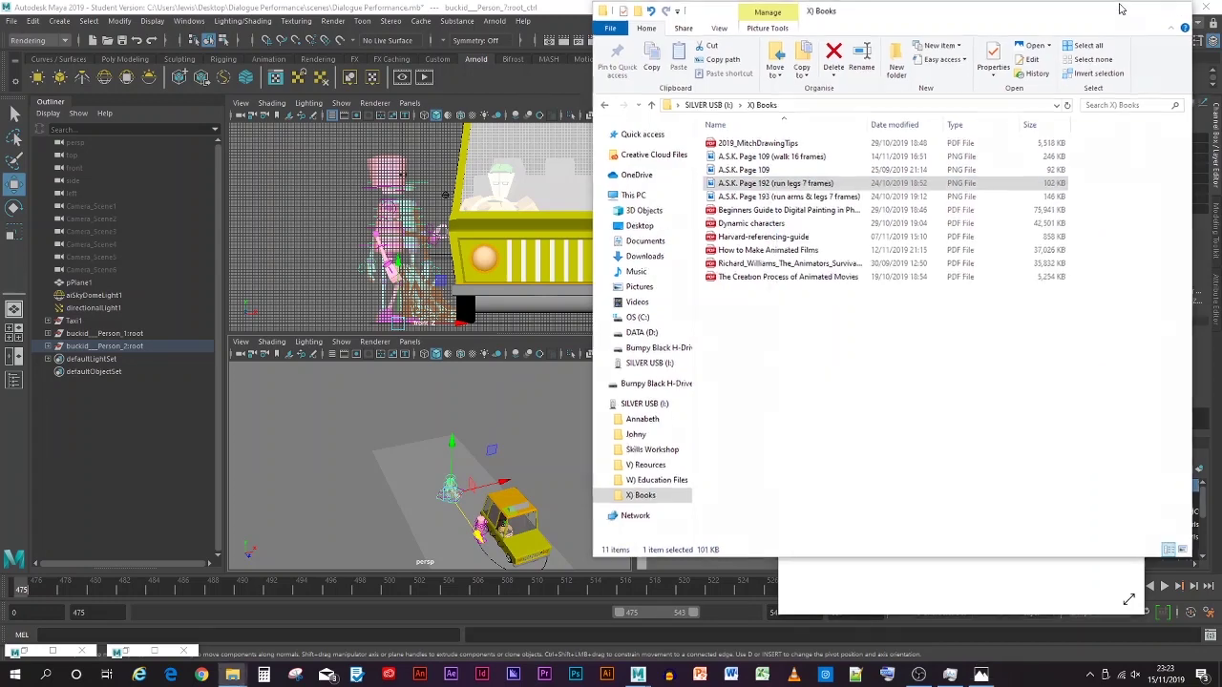
{"action": "left_click", "coordinate": [1121, 9]}
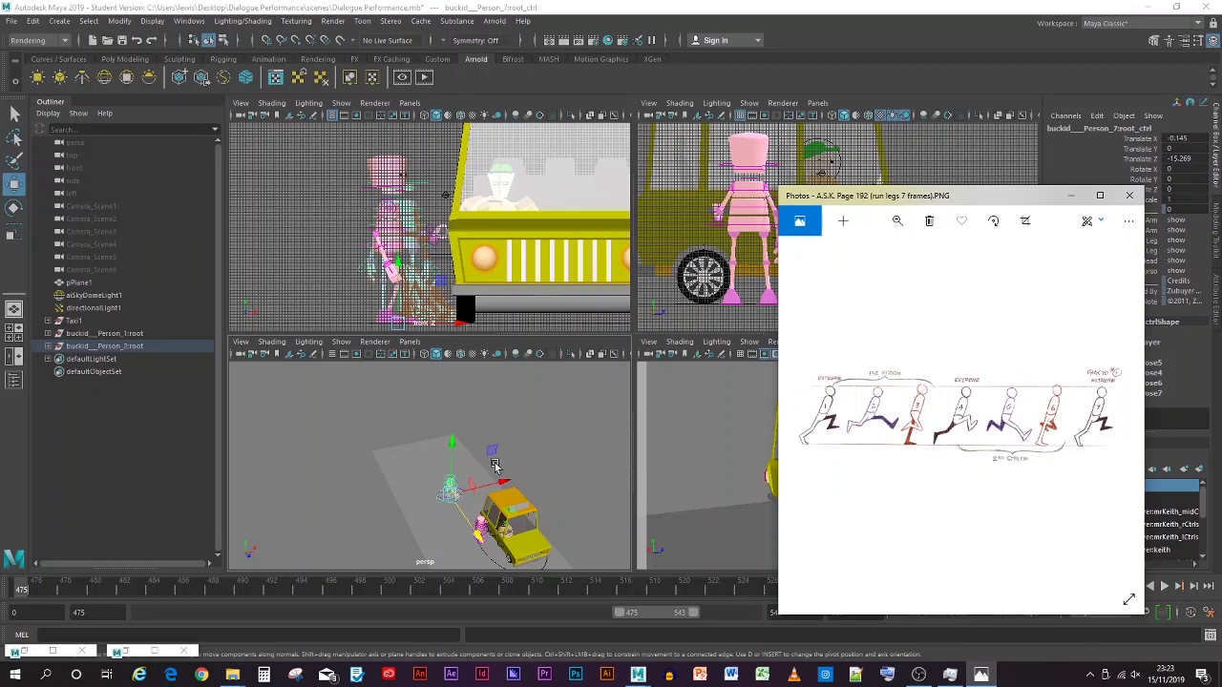
Step: Switch back to Maya, select the second character's root control and frame it from the side in the perspective view
{"action": "scroll", "coordinate": [430, 519], "scroll_direction": "up", "scroll_amount": 2}
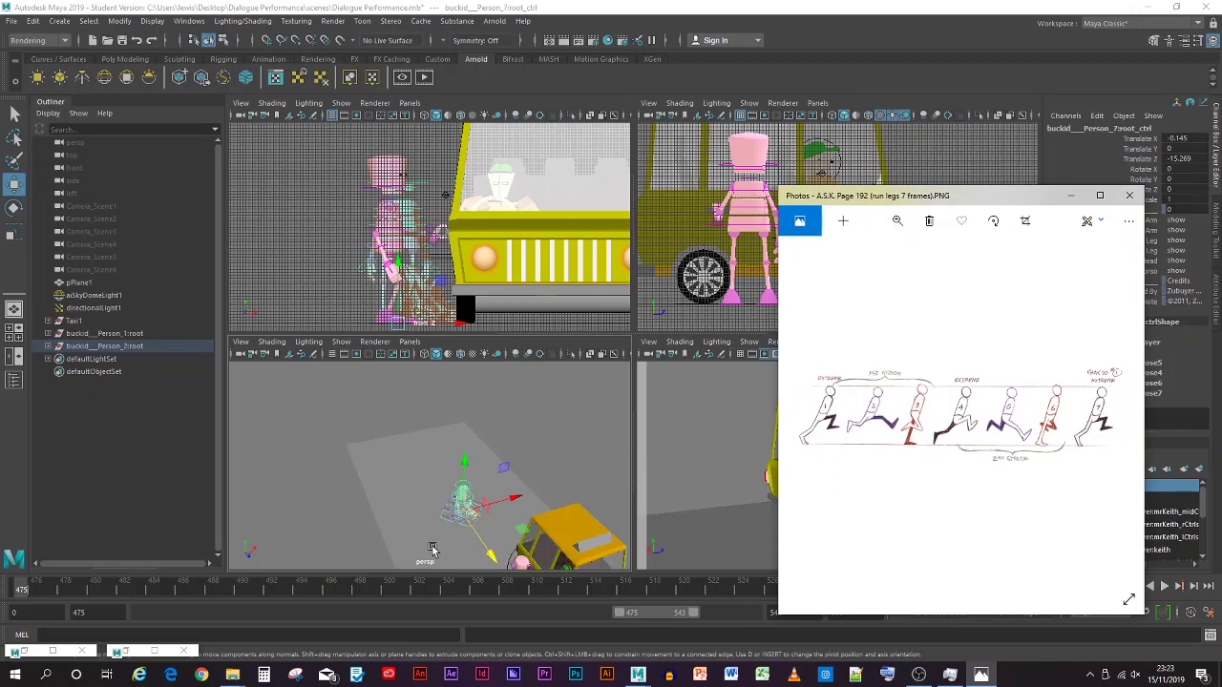
{"action": "left_click", "coordinate": [448, 524]}
{"action": "left_click", "coordinate": [425, 536]}
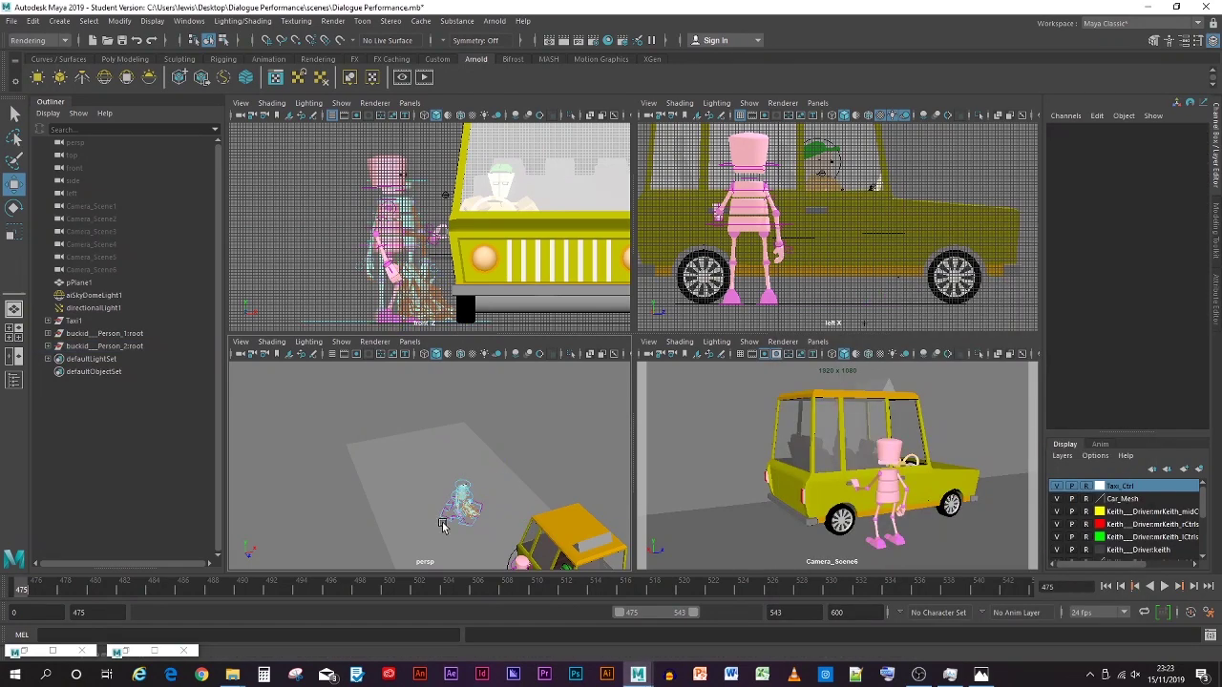
{"action": "left_click", "coordinate": [449, 522]}
{"action": "key", "text": "f"}
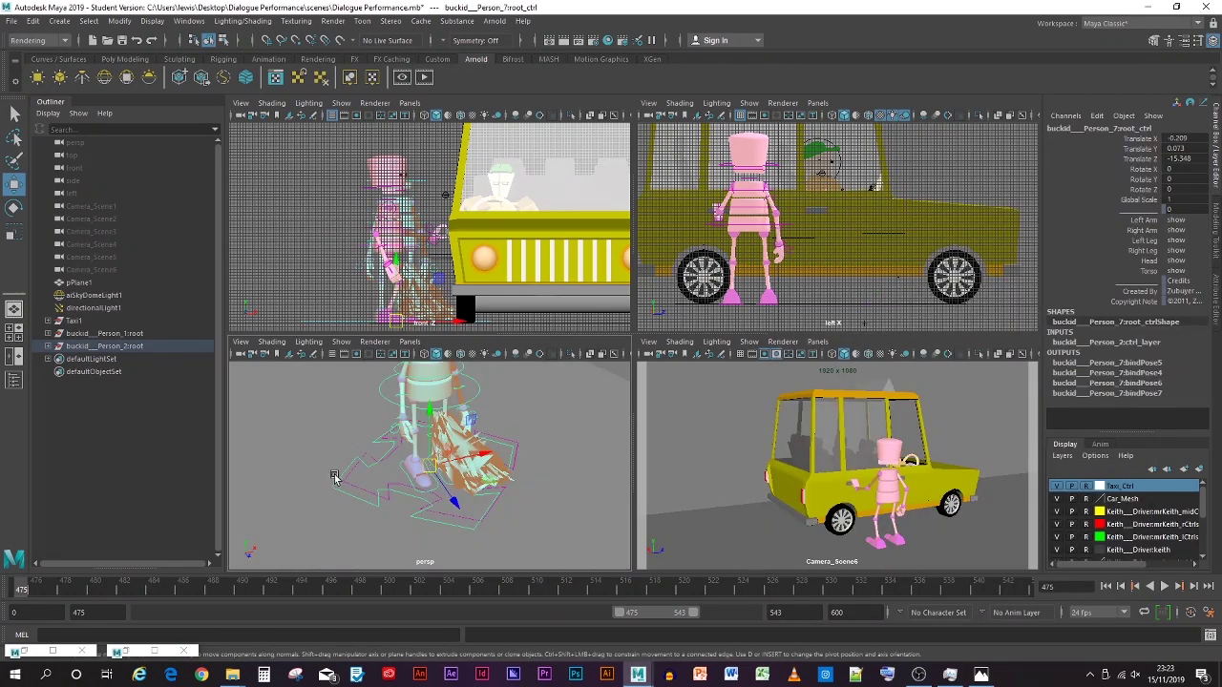
{"action": "left_click_drag", "start_coordinate": [334, 475], "coordinate": [286, 470], "text": "alt"}
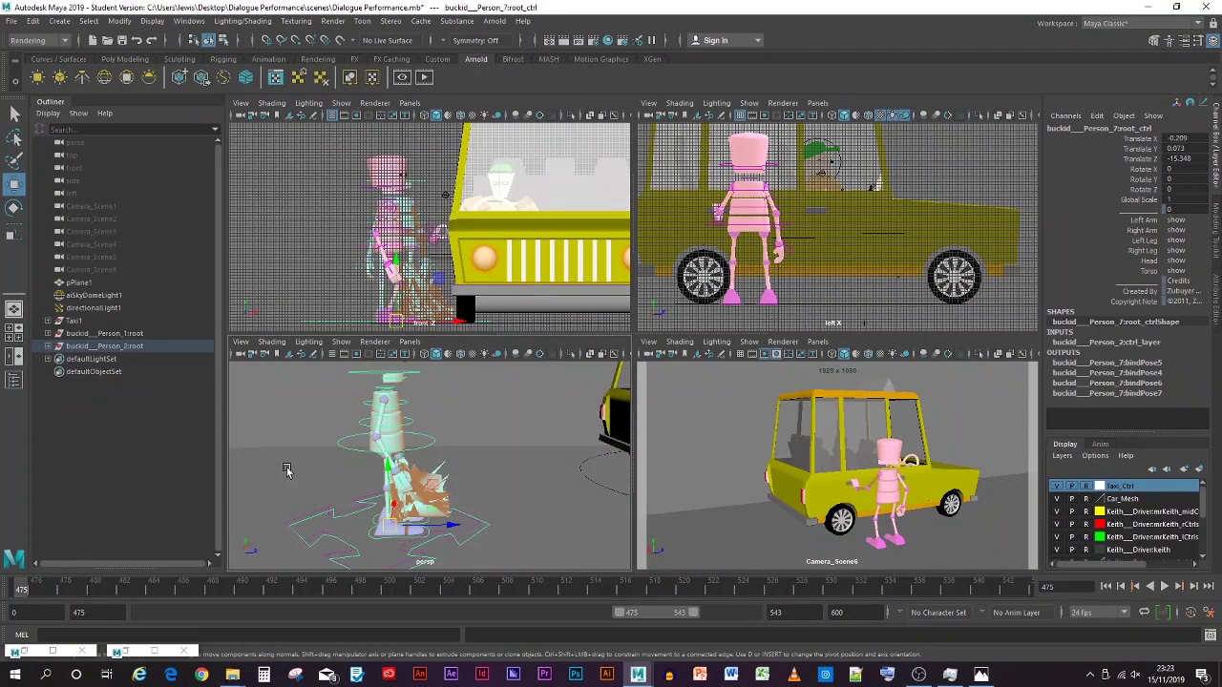
{"action": "left_click_drag", "start_coordinate": [286, 470], "coordinate": [319, 459], "text": "alt"}
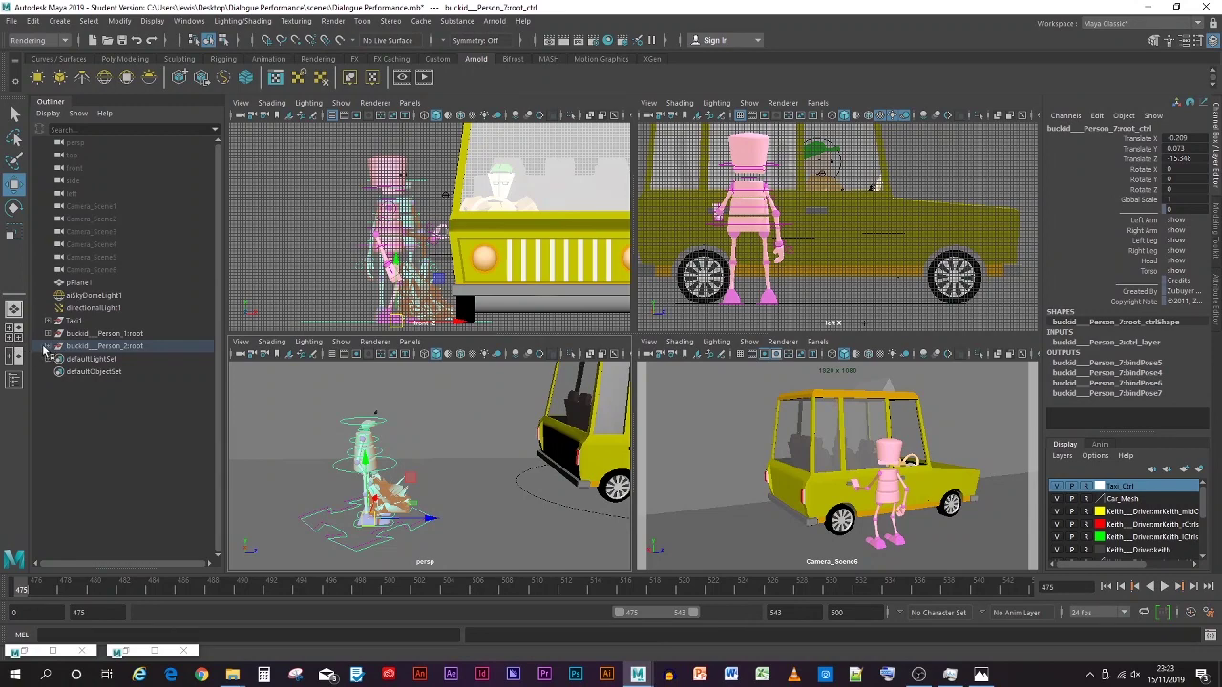
Step: Hide the second character's distorted polySurface2 mesh in its head group by turning its visibility off, and collapse the group
{"action": "left_click", "coordinate": [48, 346]}
{"action": "scroll", "coordinate": [124, 512], "scroll_direction": "down", "scroll_amount": 5}
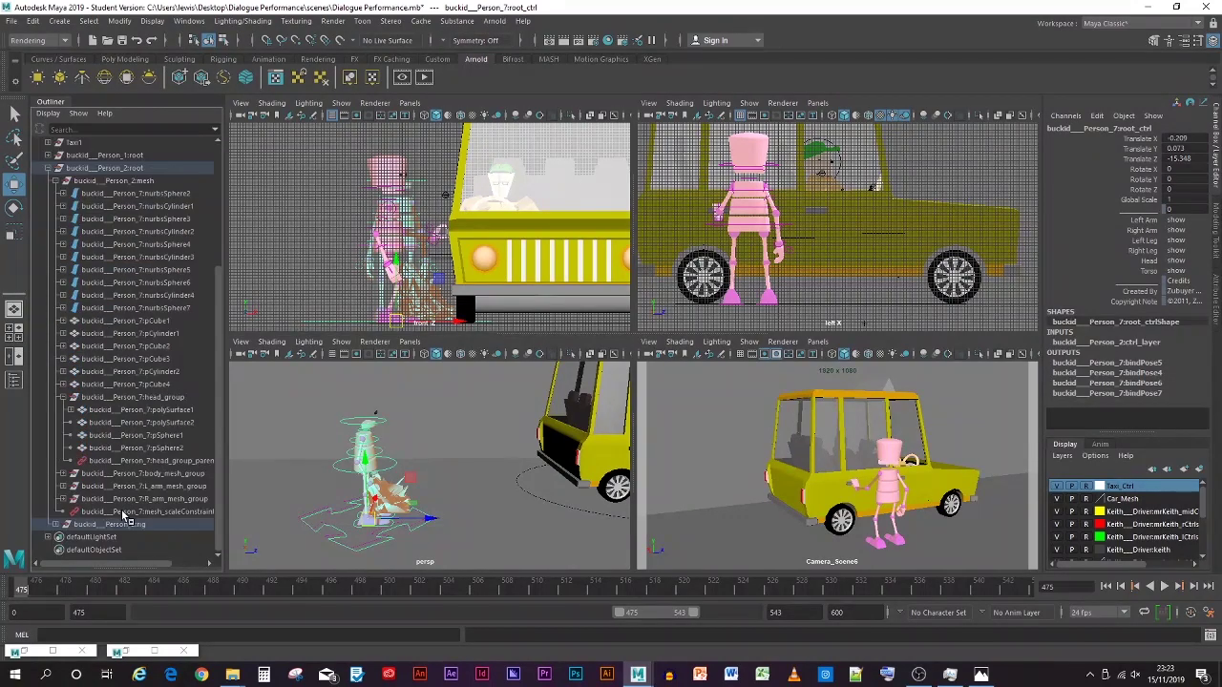
{"action": "left_click", "coordinate": [134, 422]}
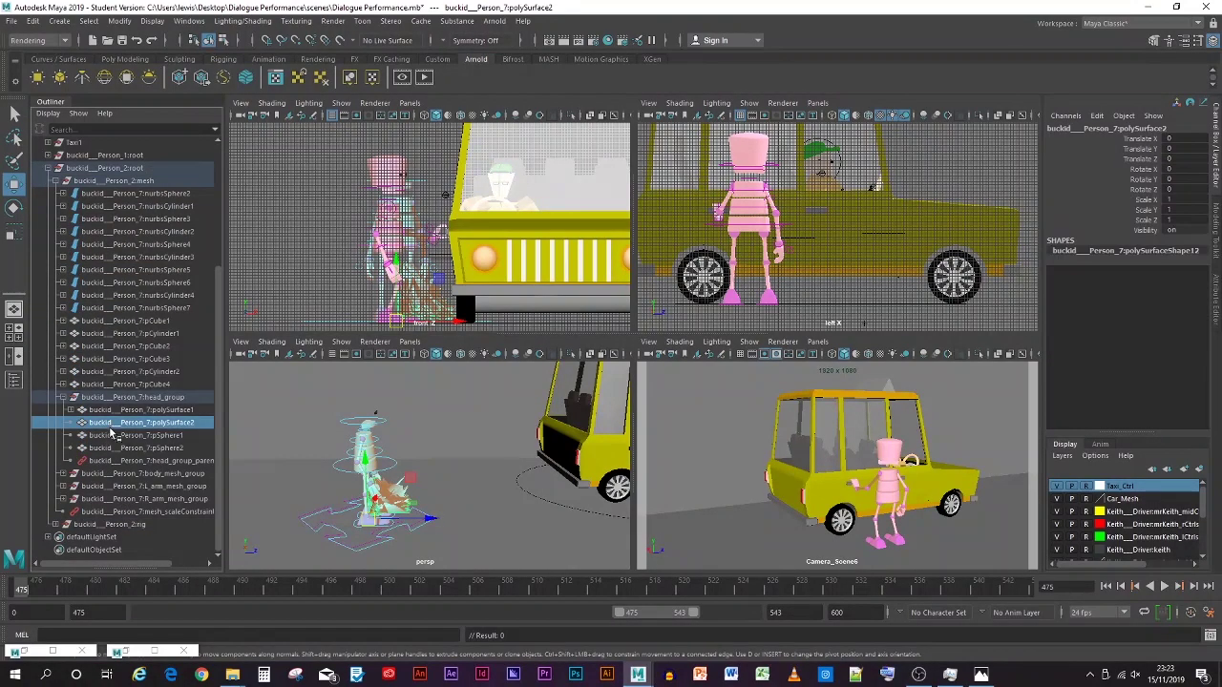
{"action": "left_click", "coordinate": [1168, 230]}
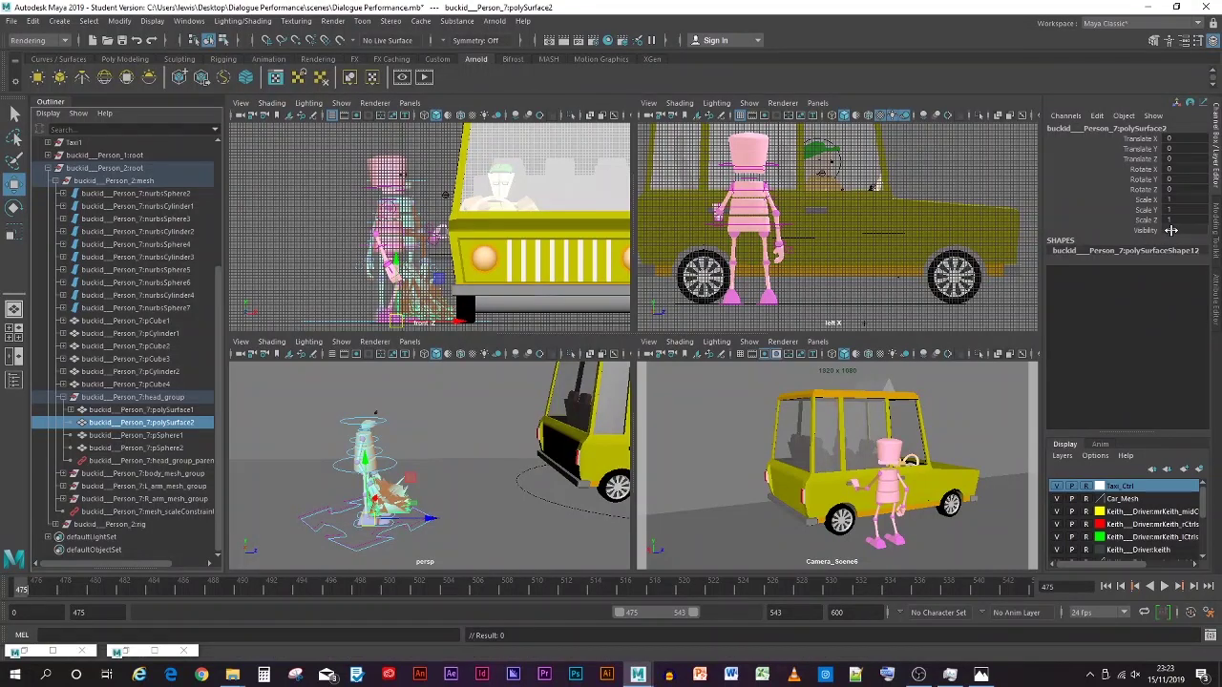
{"action": "type", "text": "0"}
{"action": "key", "text": "Return"}
{"action": "left_click", "coordinate": [62, 397]}
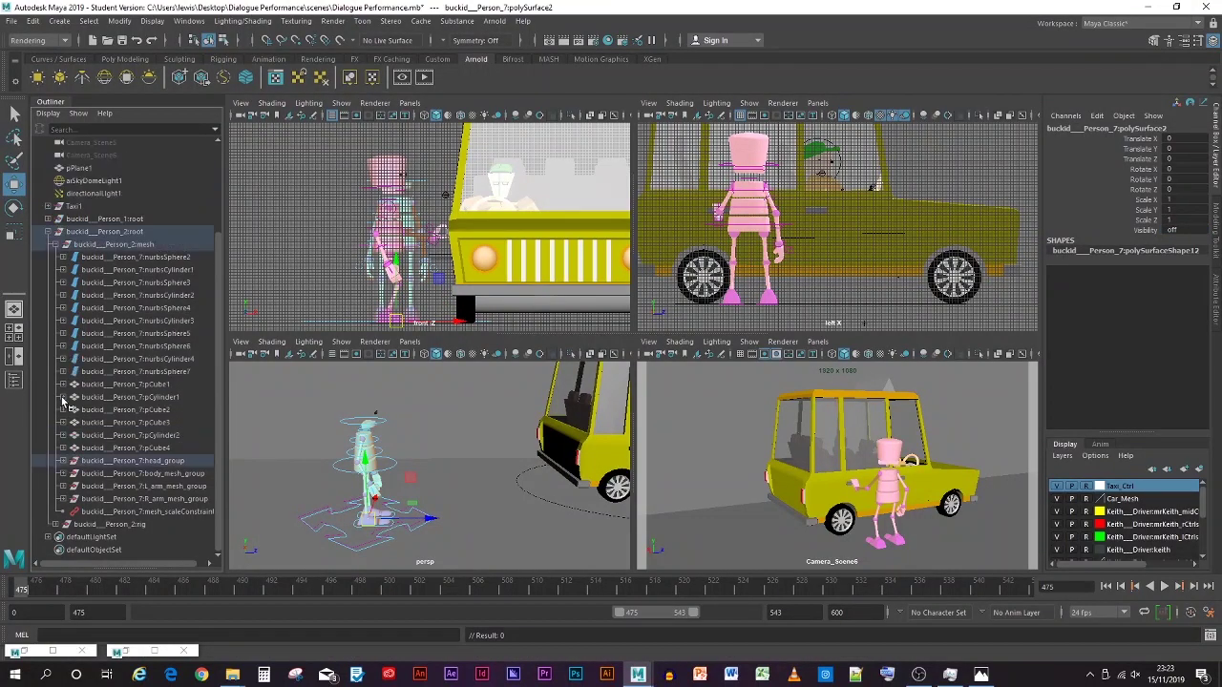
{"action": "left_click", "coordinate": [425, 540]}
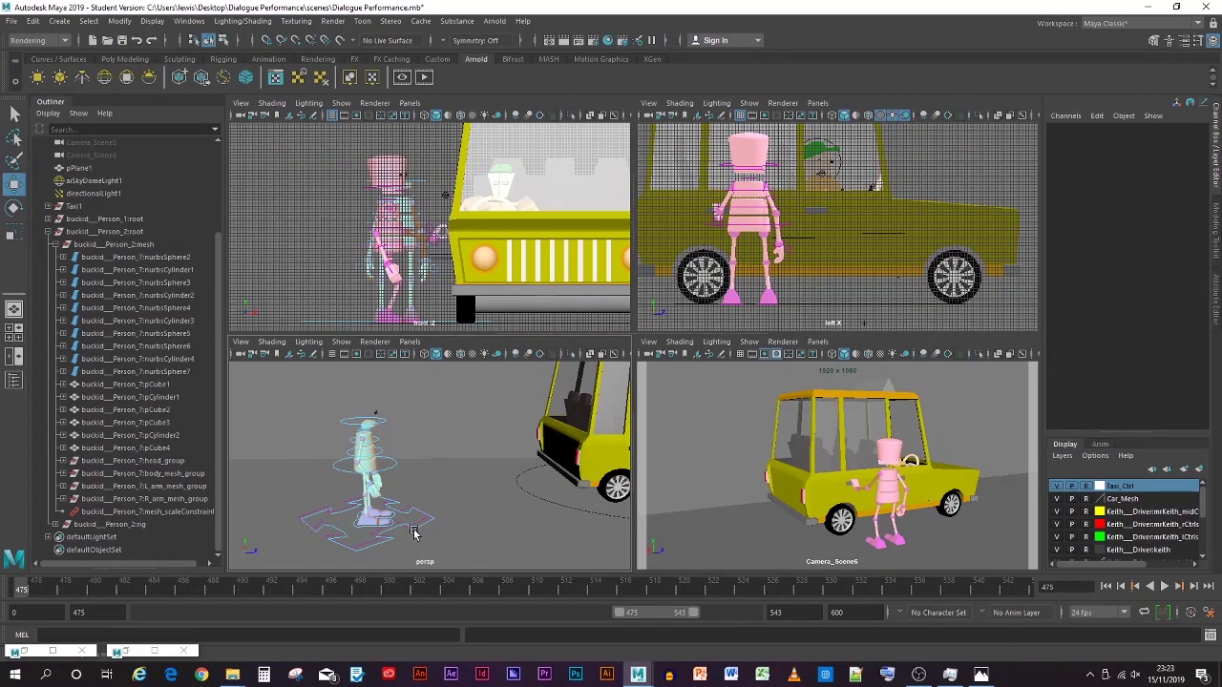
{"action": "left_click", "coordinate": [417, 524]}
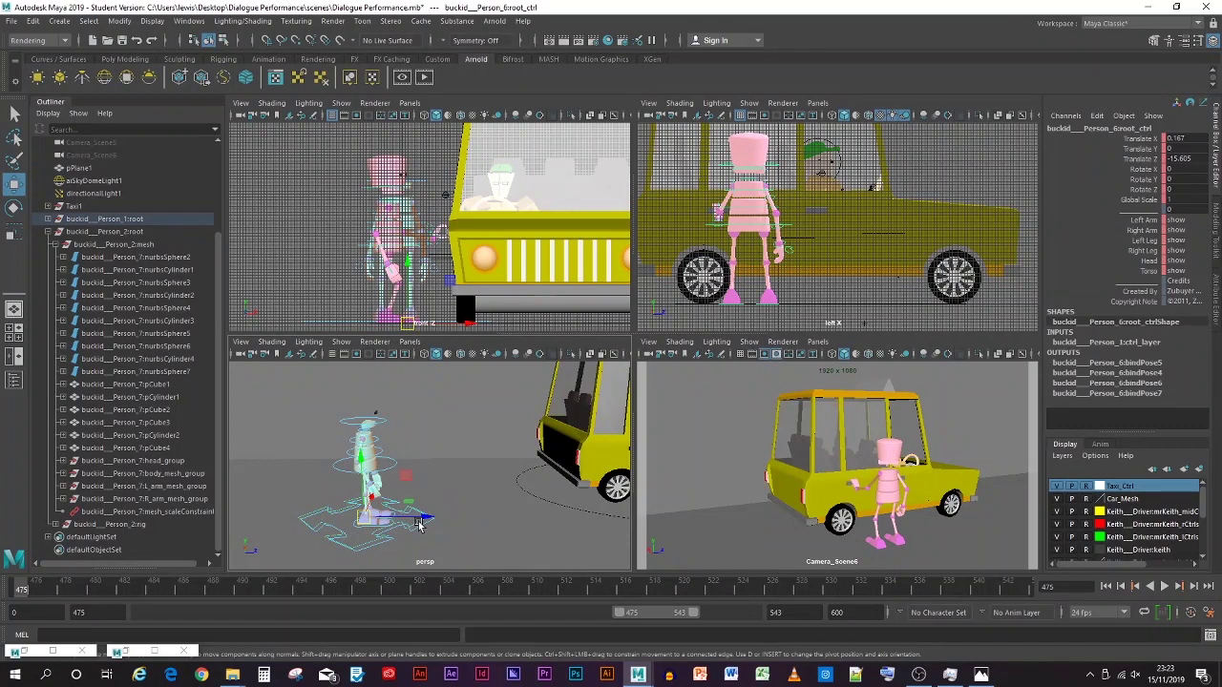
{"action": "left_click", "coordinate": [458, 531]}
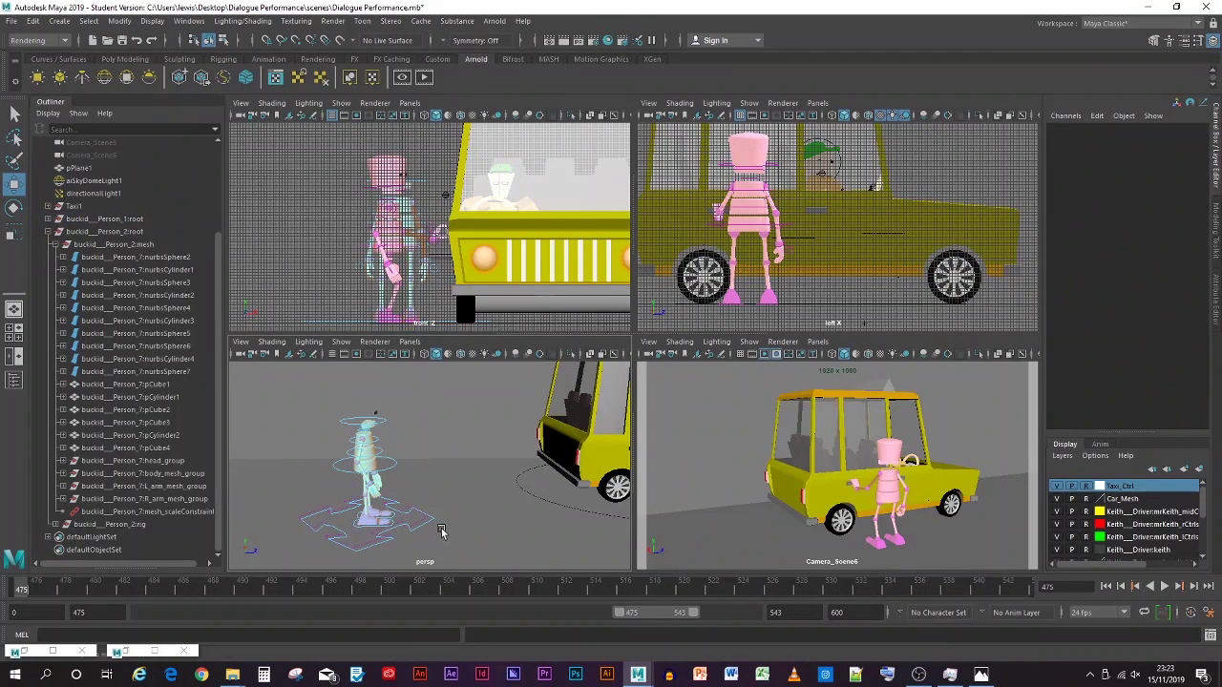
Step: Collapse the second character's hierarchy and select the Person_1 root to check which character it belongs to, leaving its group collapsed
{"action": "left_click", "coordinate": [47, 231]}
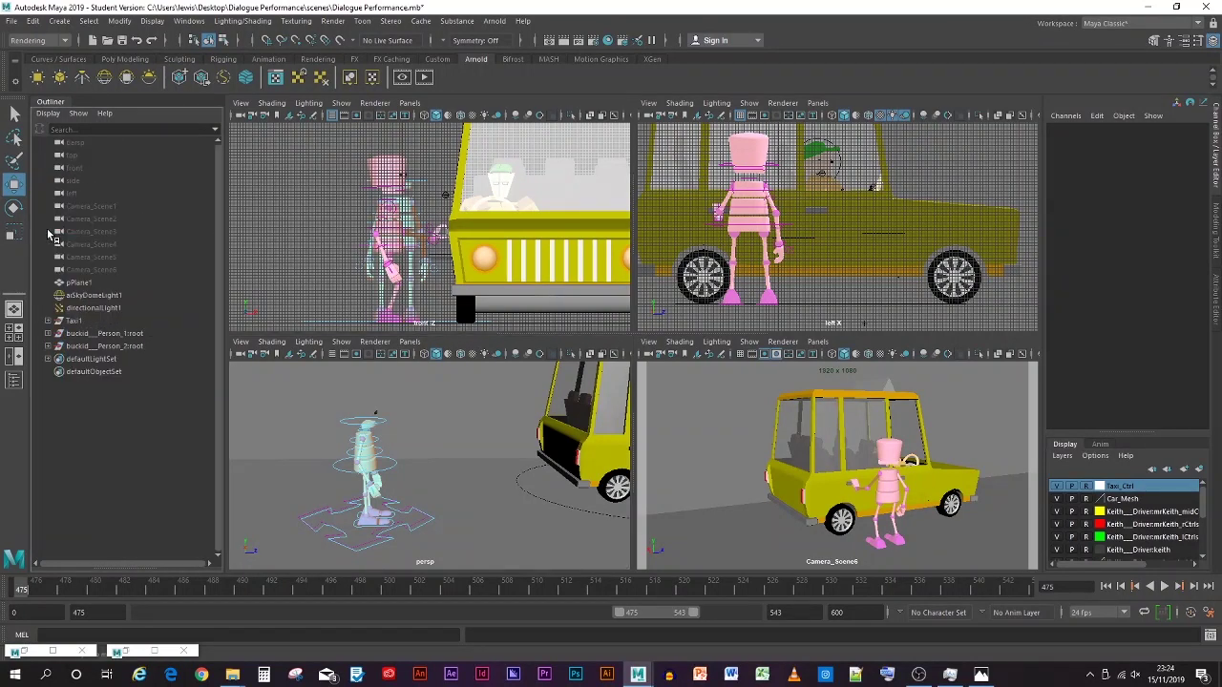
{"action": "left_click", "coordinate": [49, 334]}
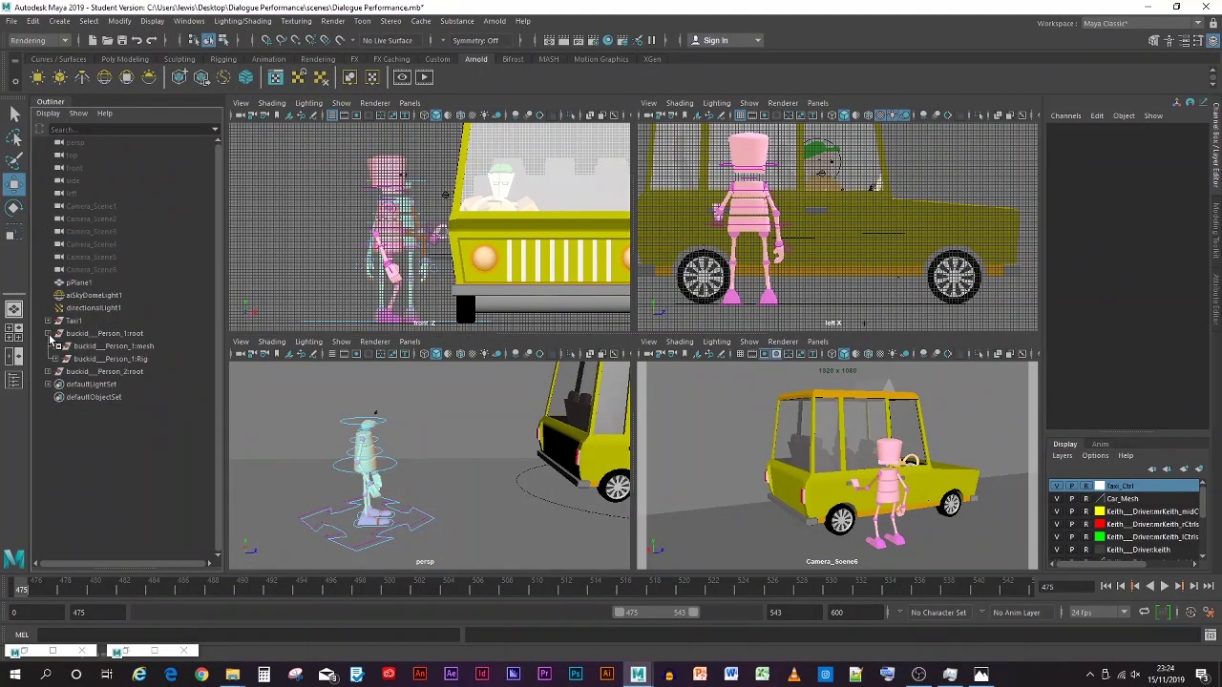
{"action": "left_click", "coordinate": [97, 335]}
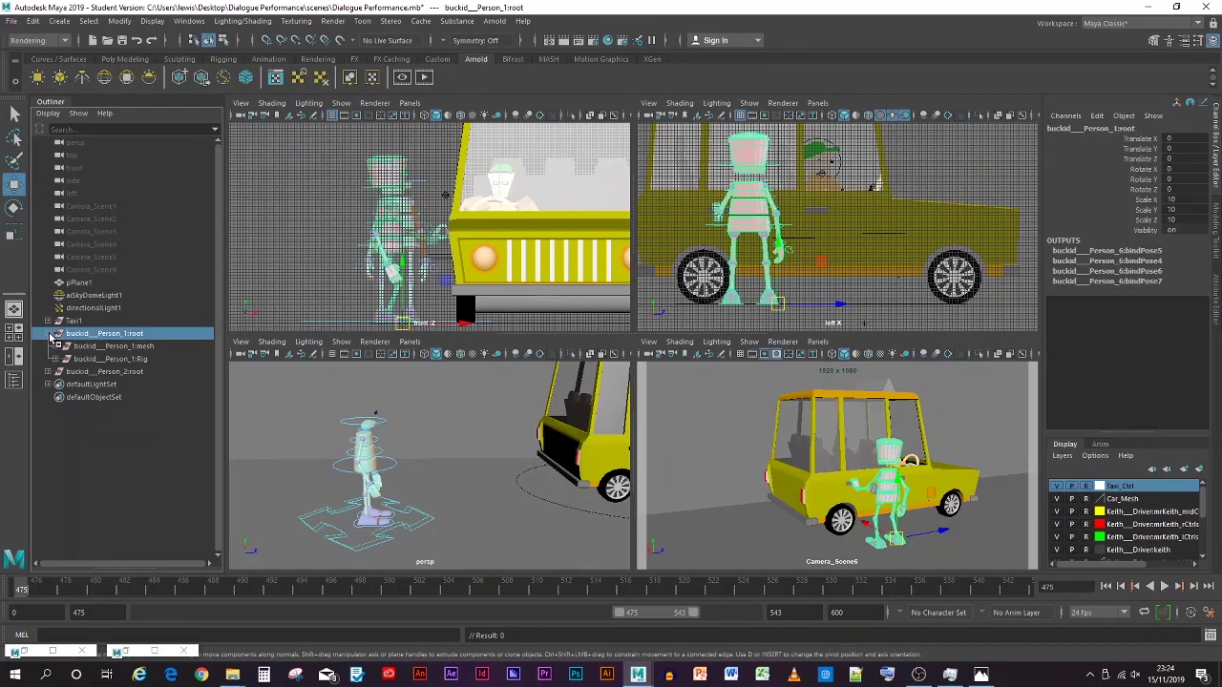
{"action": "left_click", "coordinate": [48, 334]}
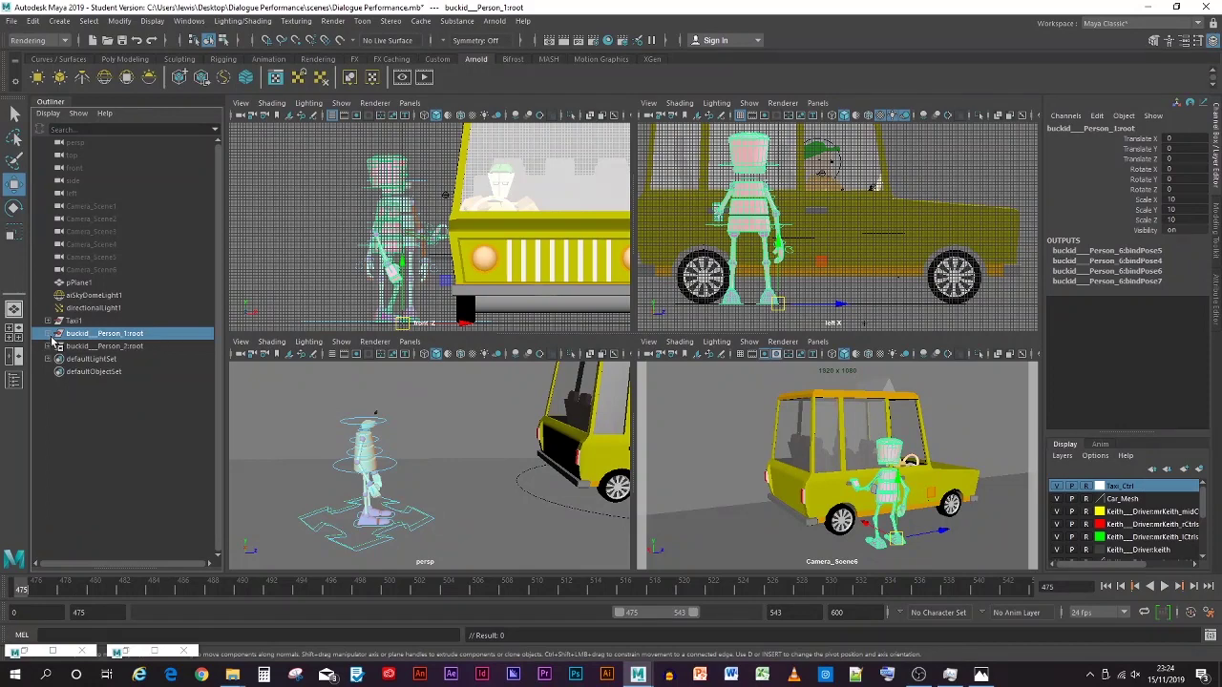
Step: Save the Dialogue Performance scene in place, accepting the student version notice
{"action": "left_click", "coordinate": [11, 20]}
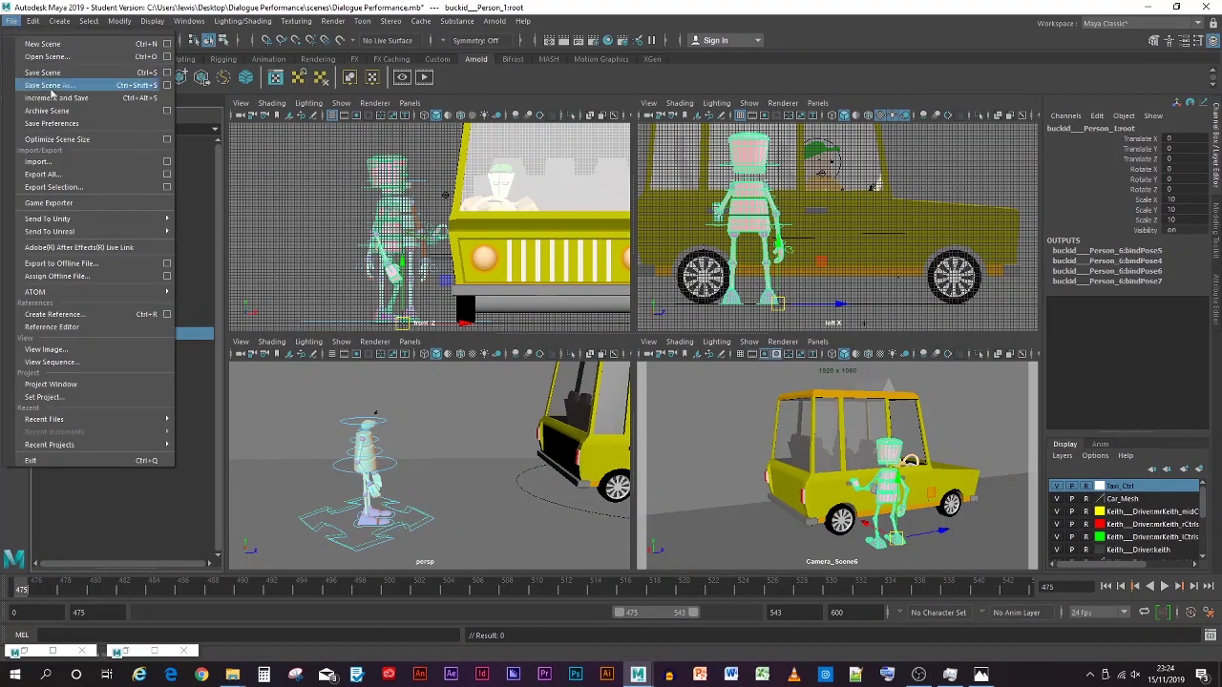
{"action": "left_click", "coordinate": [42, 72]}
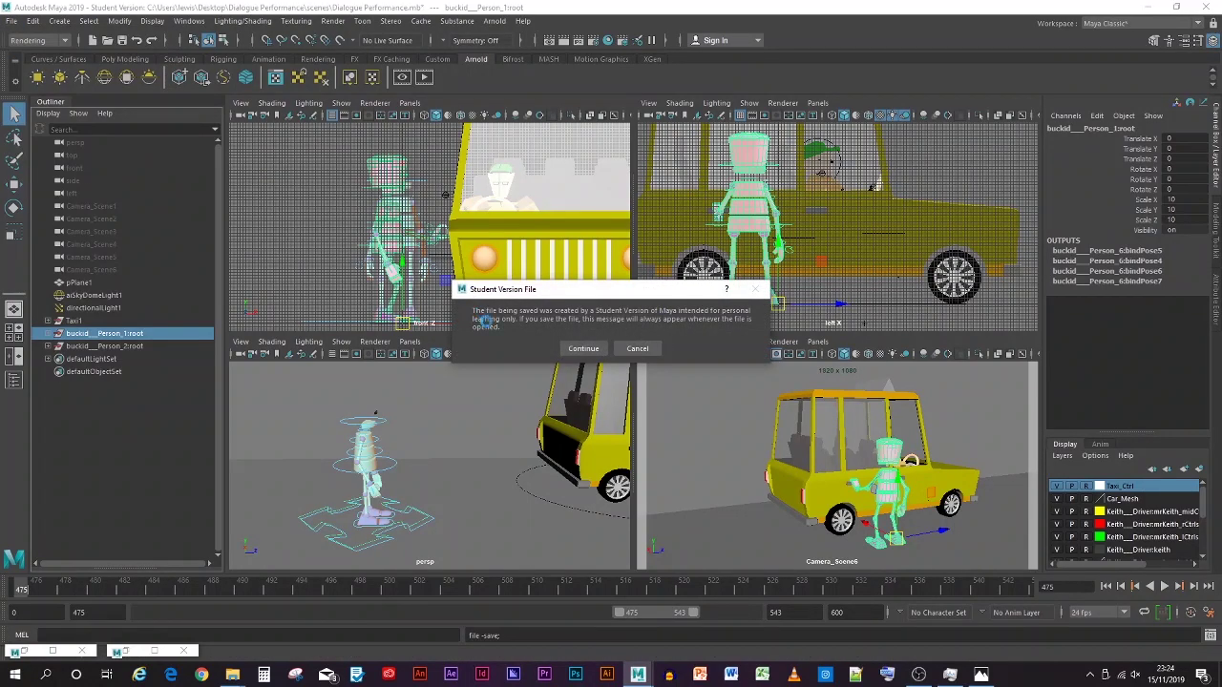
{"action": "left_click", "coordinate": [583, 348]}
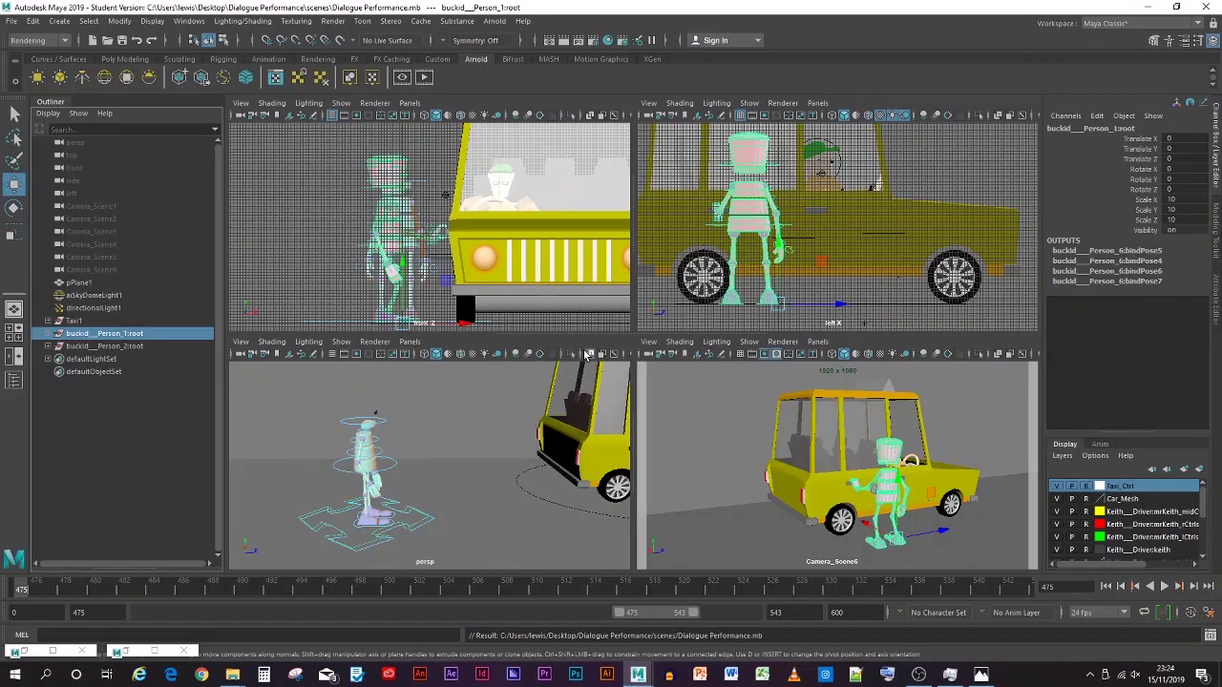
Step: Move the second character's root control along Z towards the taxi in the perspective view, to a Translate Z of about -13.79
{"action": "left_click", "coordinate": [115, 347]}
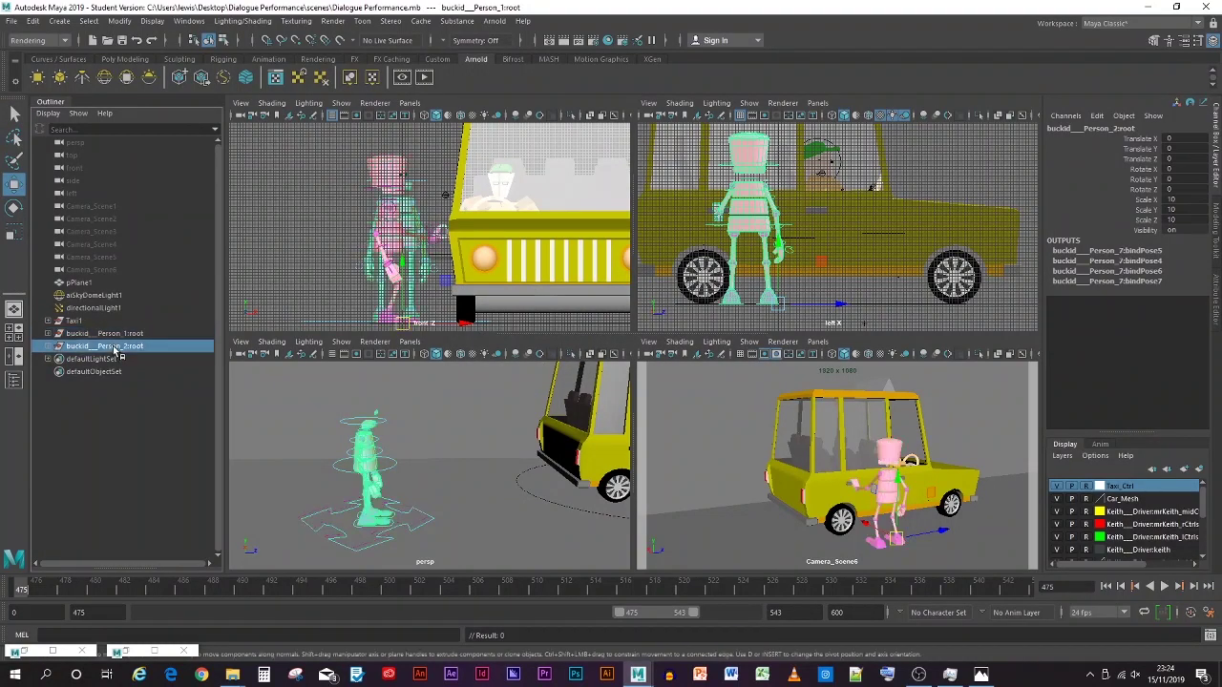
{"action": "left_click", "coordinate": [444, 524]}
{"action": "left_click", "coordinate": [424, 522]}
{"action": "left_click_drag", "start_coordinate": [425, 522], "coordinate": [458, 500]}
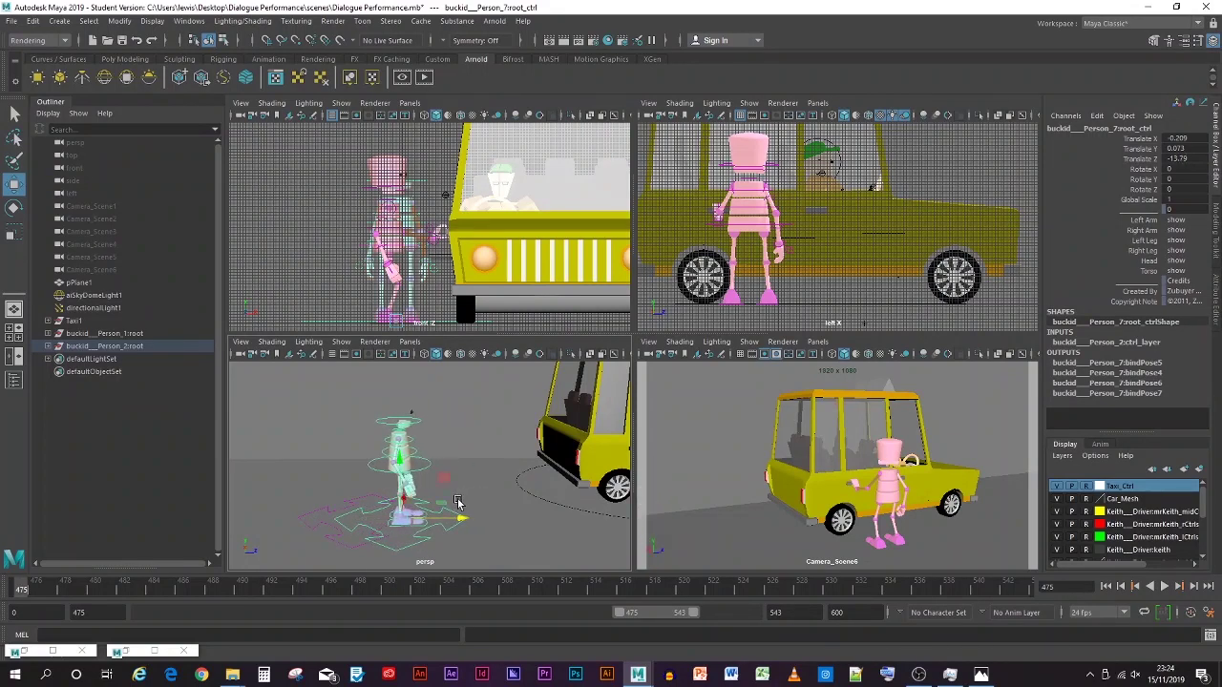
Step: Save the scene again with the second character's new position
{"action": "left_click", "coordinate": [11, 26]}
{"action": "left_click", "coordinate": [43, 57]}
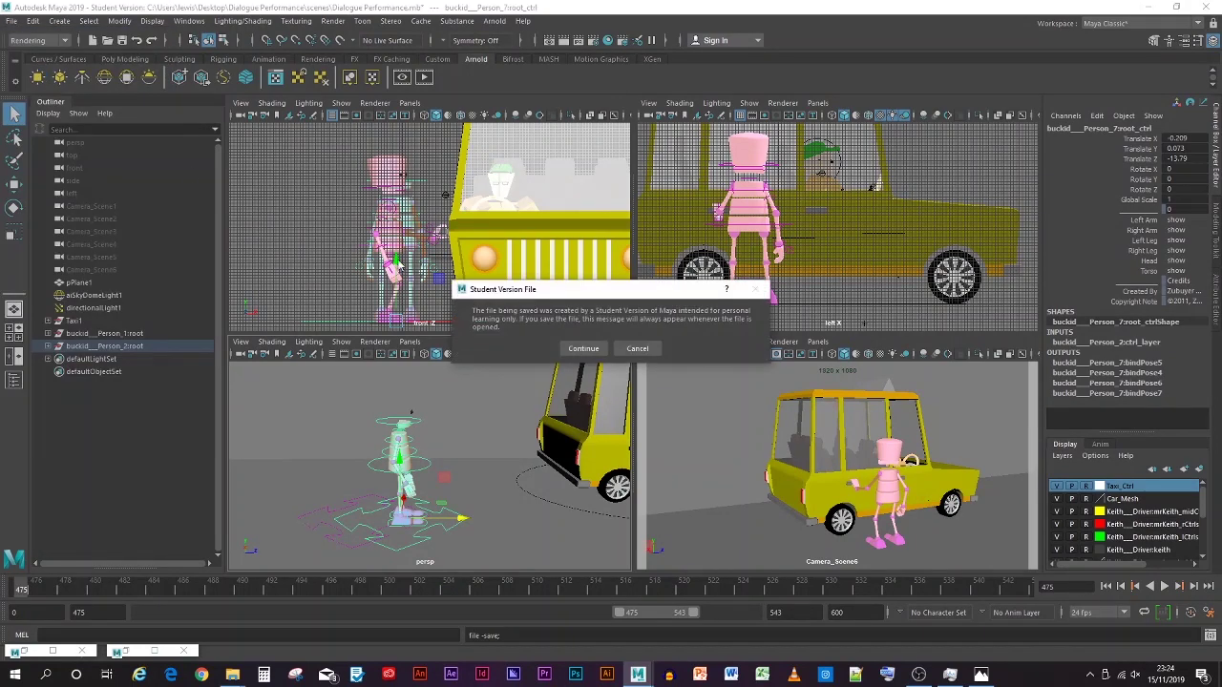
Step: Finish saving the student-version scene and set the buckid__Person_1 control layer's display type to Reference
{"action": "left_click", "coordinate": [585, 348]}
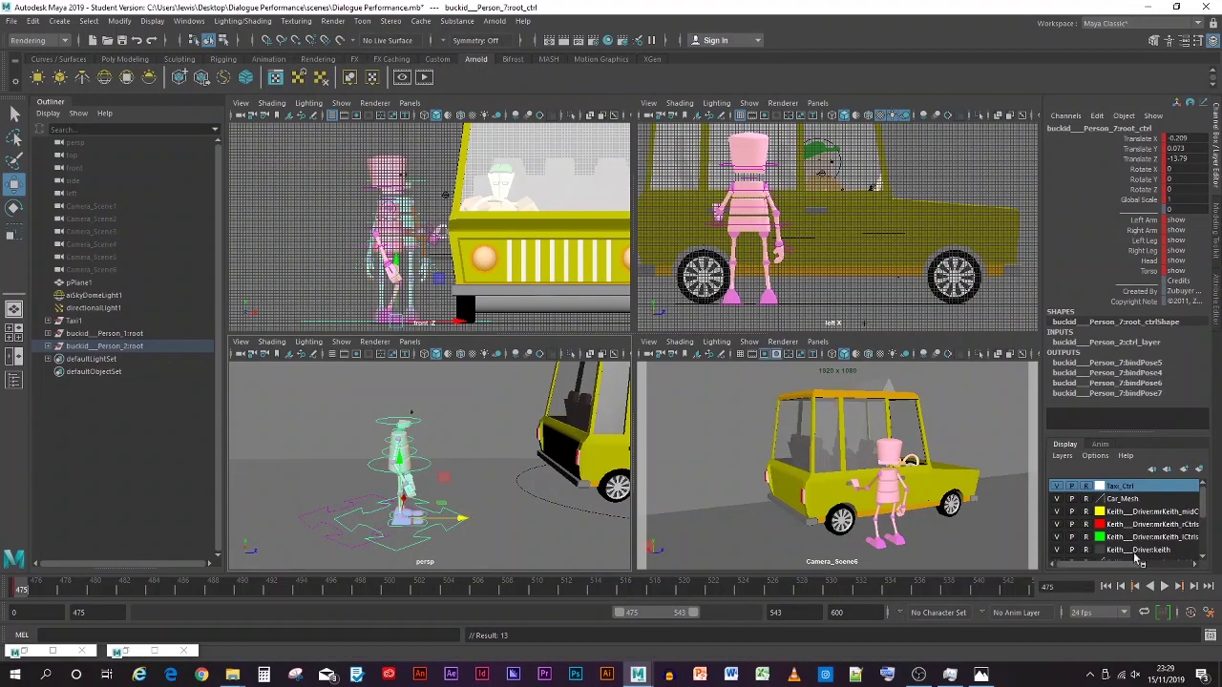
{"action": "scroll", "coordinate": [1159, 518], "scroll_direction": "down", "scroll_amount": 3}
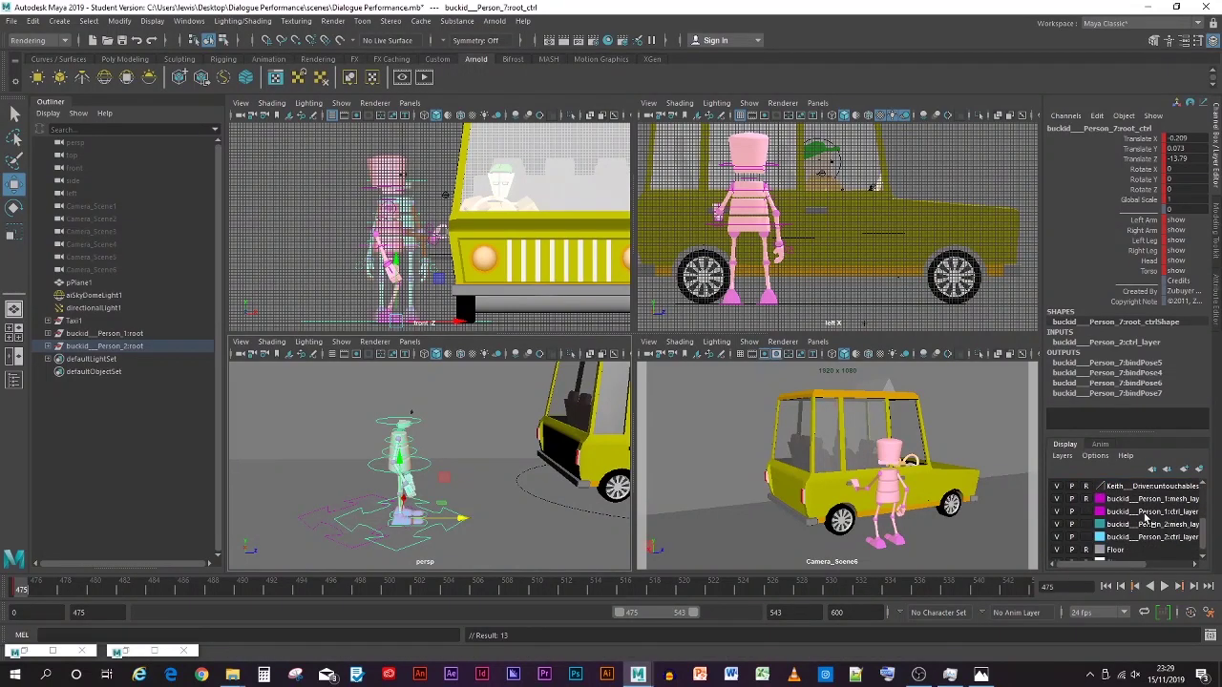
{"action": "left_click", "coordinate": [1085, 513]}
{"action": "left_click", "coordinate": [1085, 515]}
Step: Change the display color of the buckid__Person_1 mesh layer to light pink
{"action": "double_click", "coordinate": [1136, 500]}
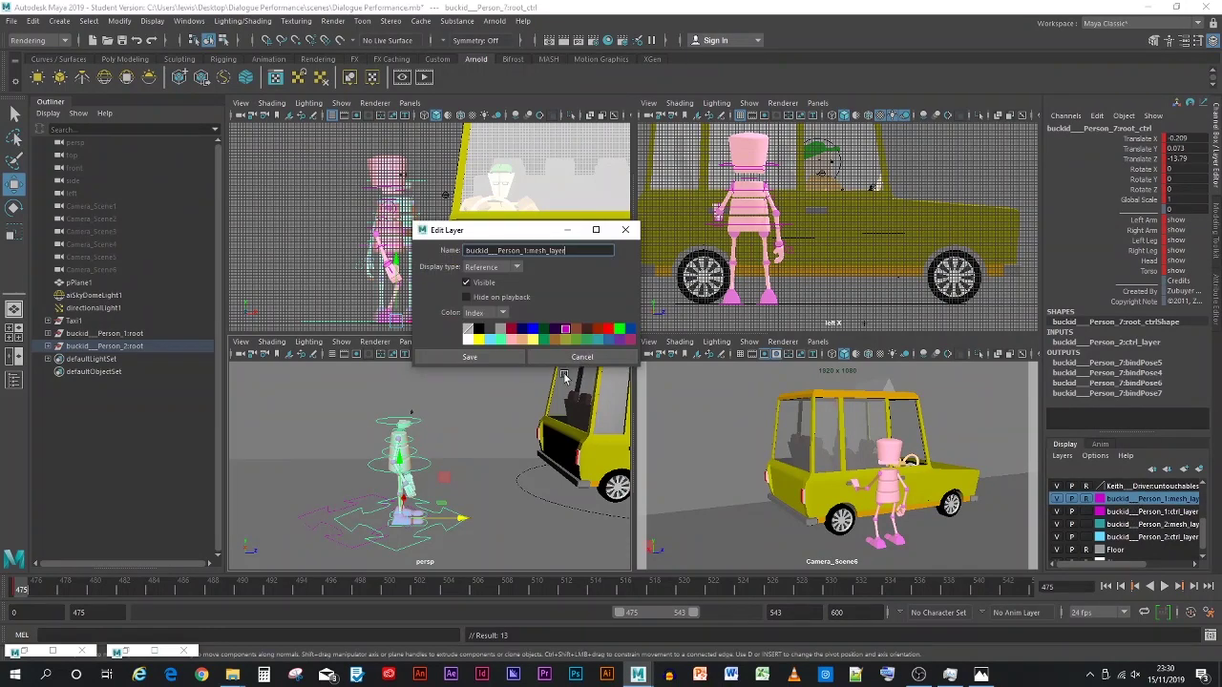
{"action": "left_click", "coordinate": [516, 340]}
{"action": "left_click", "coordinate": [507, 356]}
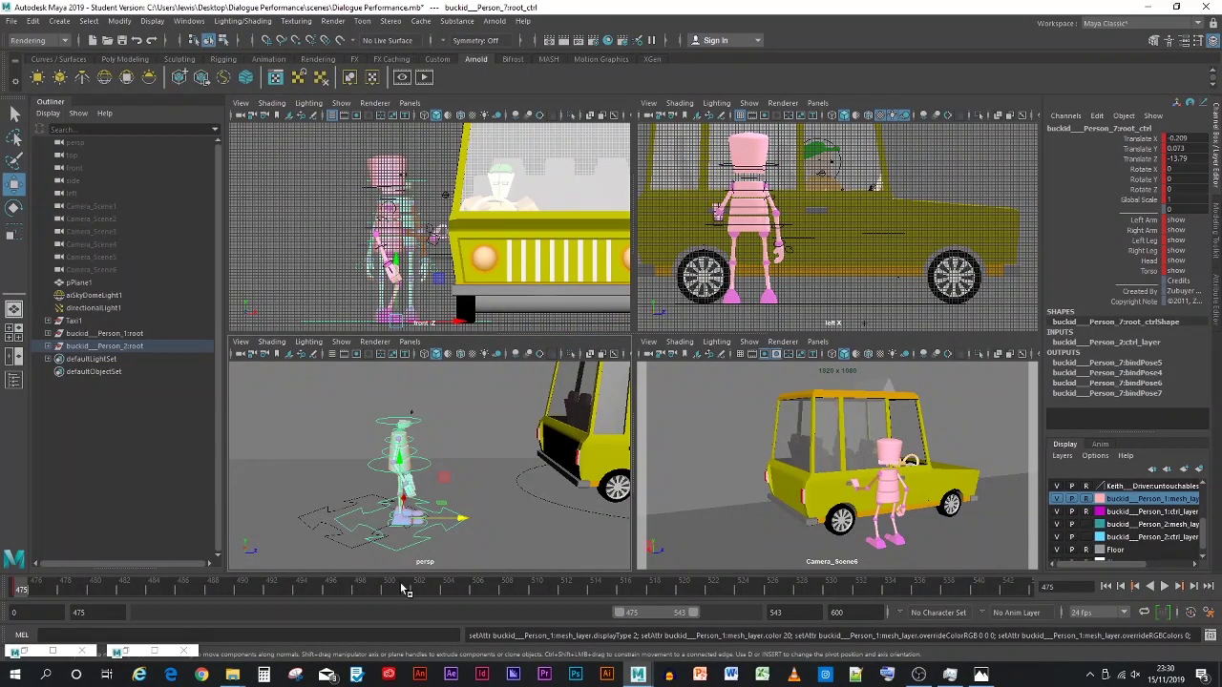
Step: Select the whole Person_2 character, meshes included, and set a key on it at frame 475
{"action": "left_click", "coordinate": [325, 526]}
{"action": "left_click_drag", "start_coordinate": [305, 395], "coordinate": [503, 559]}
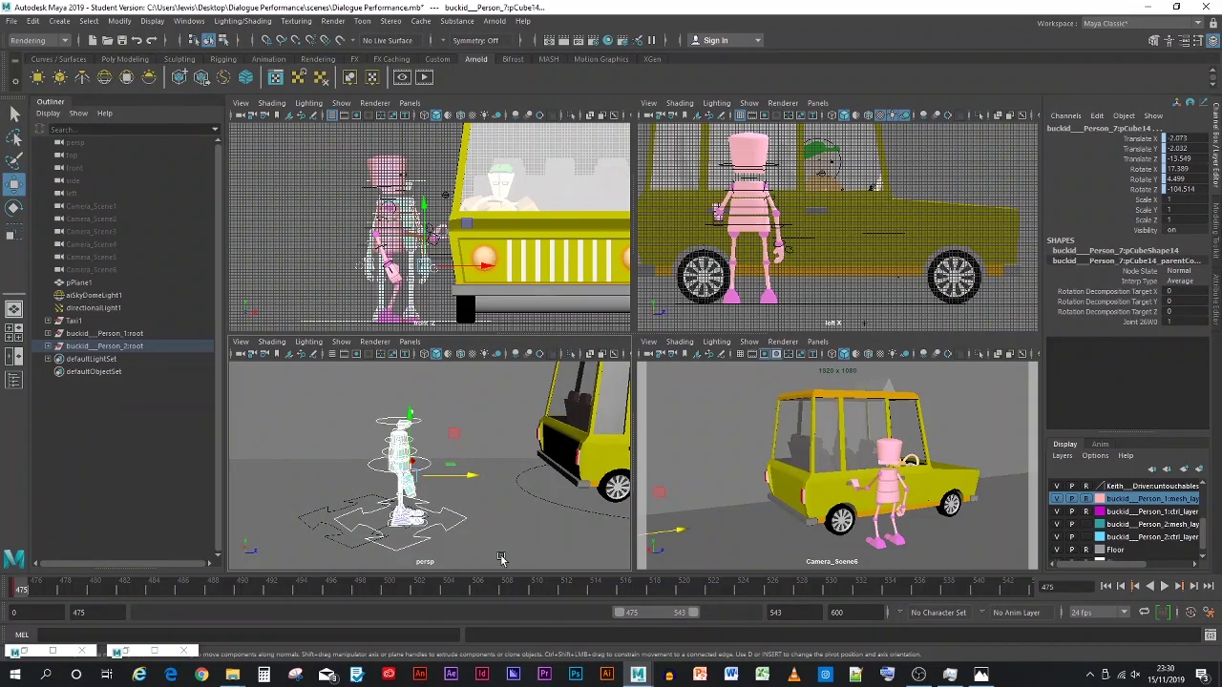
{"action": "key", "text": "s"}
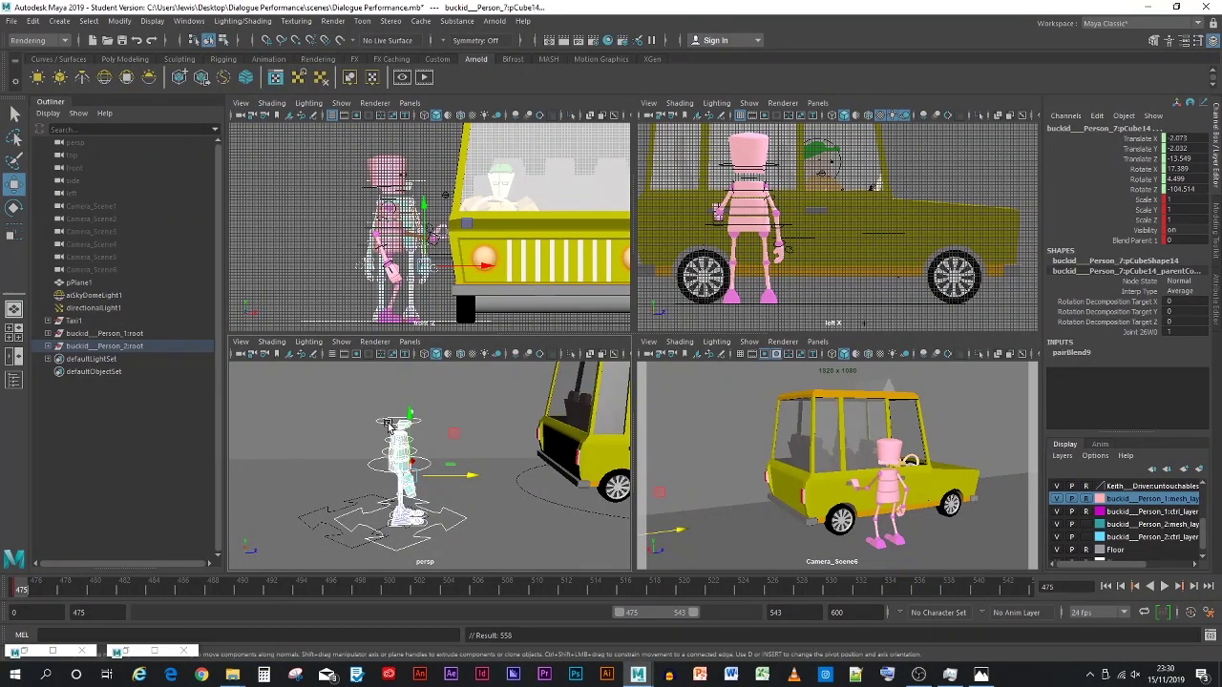
Step: Try deleting the selected channels of the Person_2 character, then select all channels from Translate X to Blend Parent 1 and clear the selection
{"action": "right_click", "coordinate": [1137, 160]}
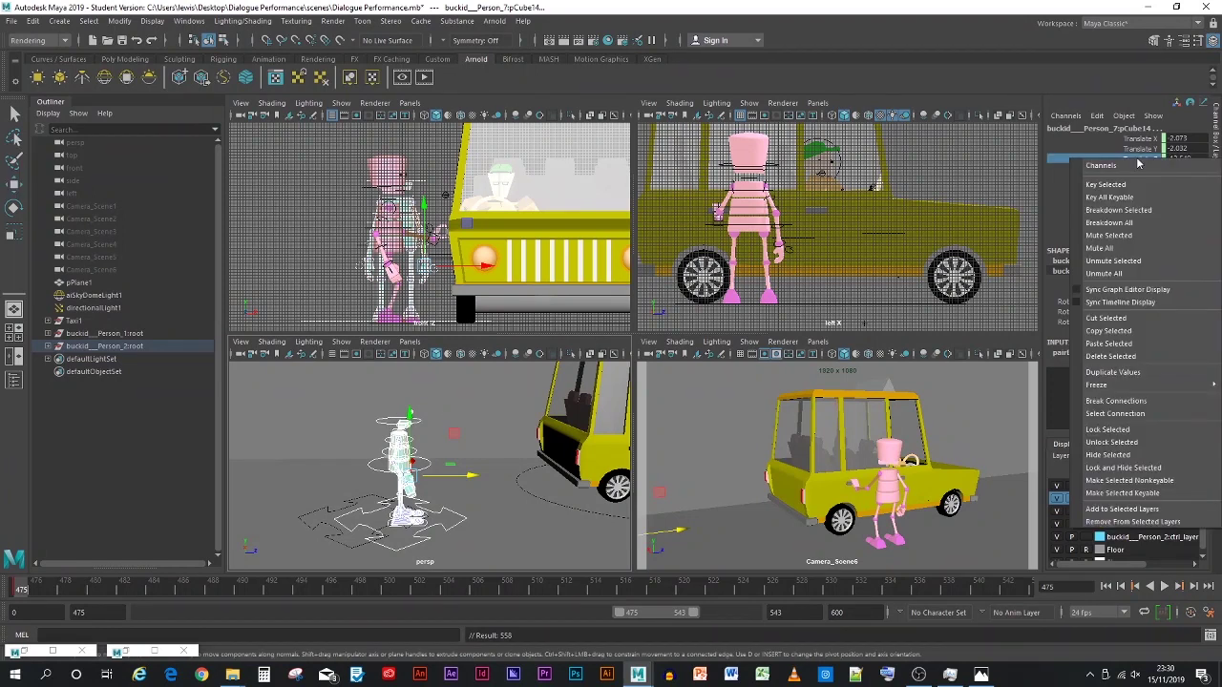
{"action": "left_click", "coordinate": [1128, 356]}
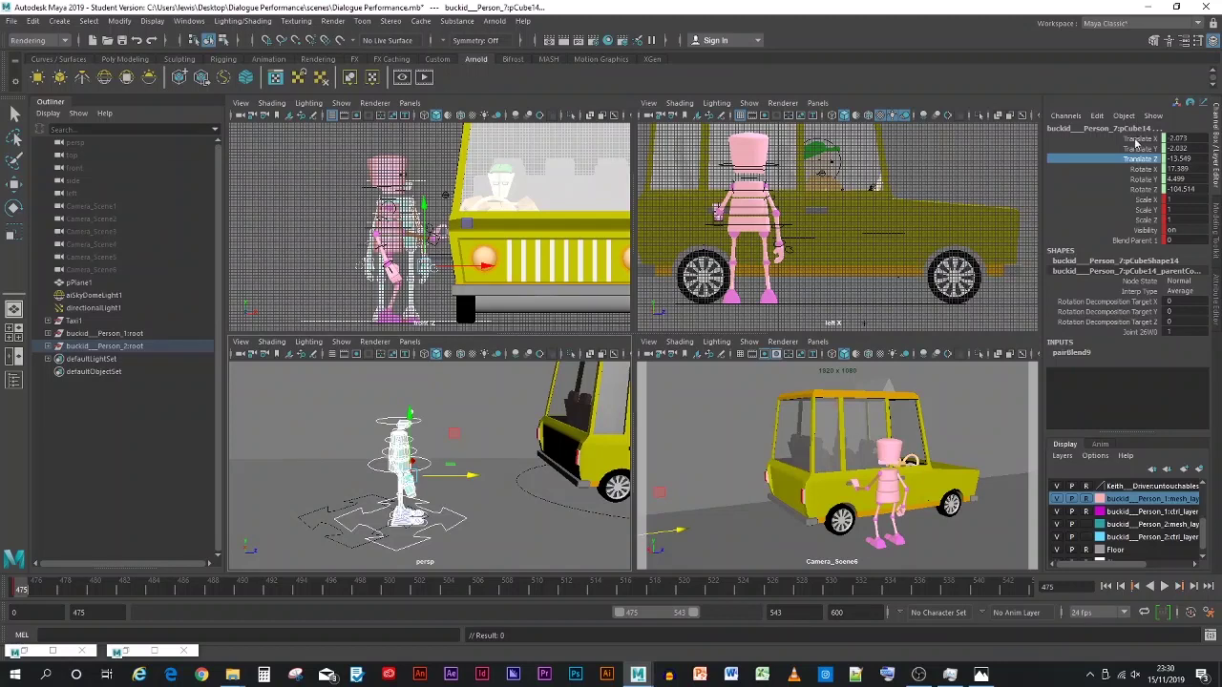
{"action": "left_click_drag", "start_coordinate": [1136, 140], "coordinate": [1134, 243]}
{"action": "right_click", "coordinate": [1134, 242]}
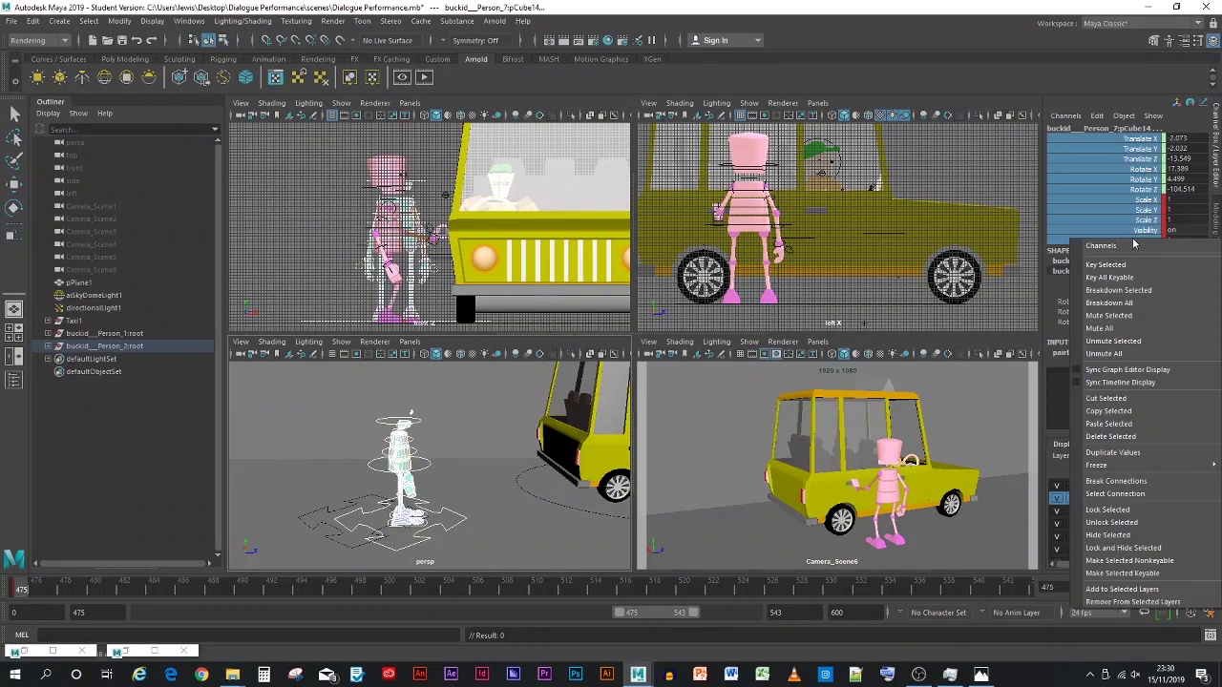
{"action": "left_click", "coordinate": [498, 484]}
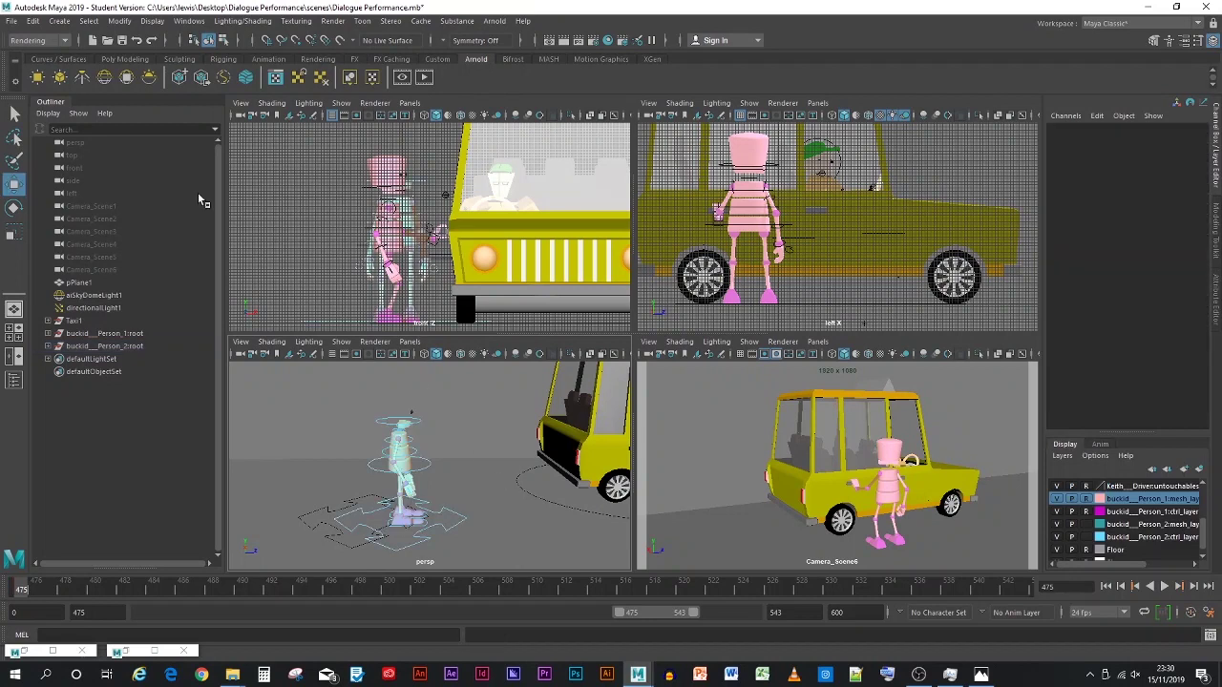
Step: Undo the recent Person_2 selection and keying along with the layer edits, then redo the Person_1 mesh layer color change
{"action": "left_click", "coordinate": [135, 41]}
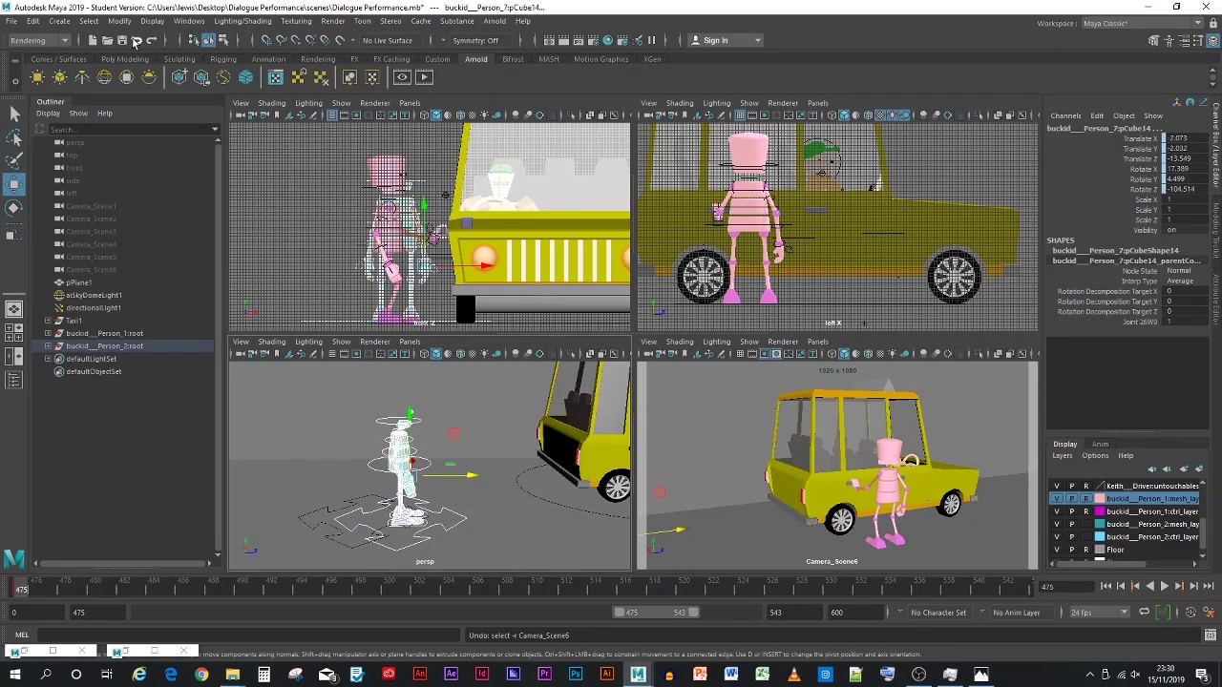
{"action": "left_click", "coordinate": [136, 41]}
{"action": "left_click", "coordinate": [135, 41]}
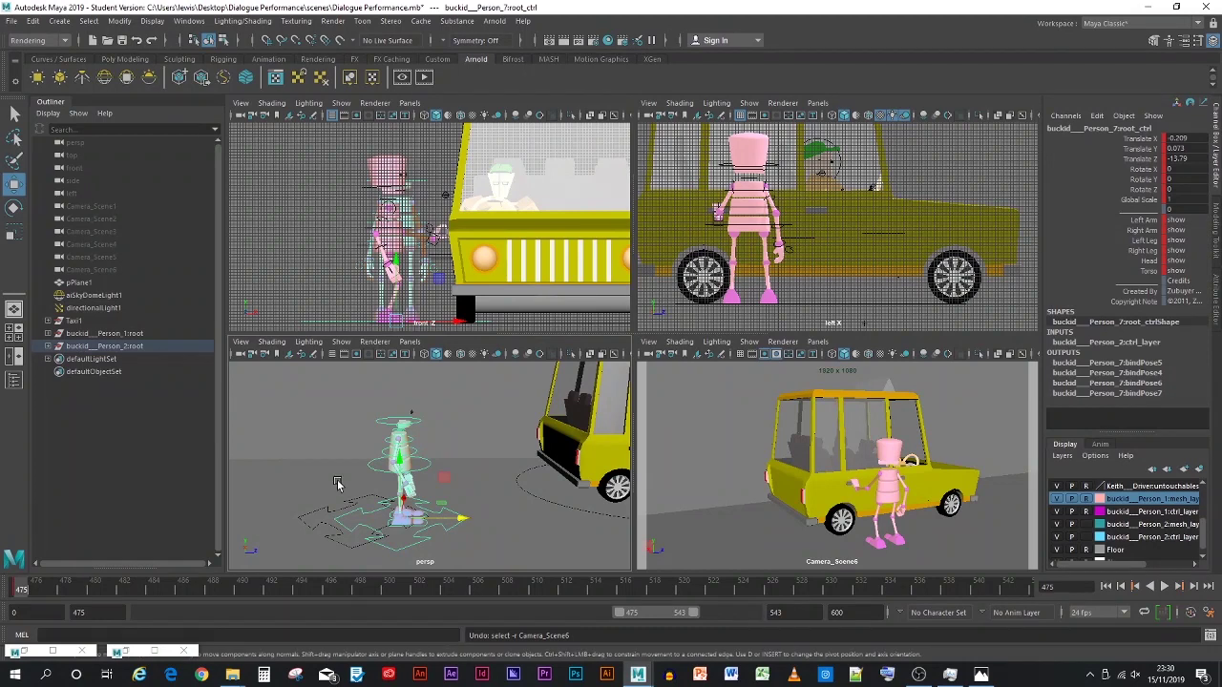
{"action": "left_click", "coordinate": [135, 41]}
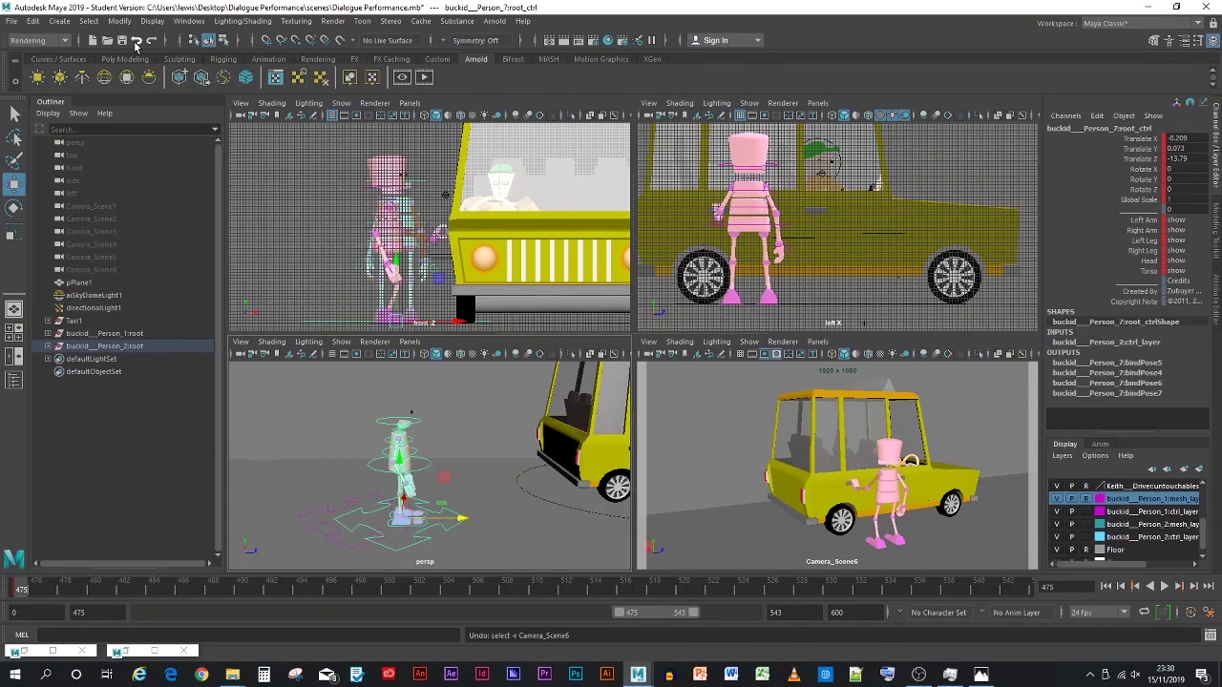
{"action": "left_click", "coordinate": [149, 41]}
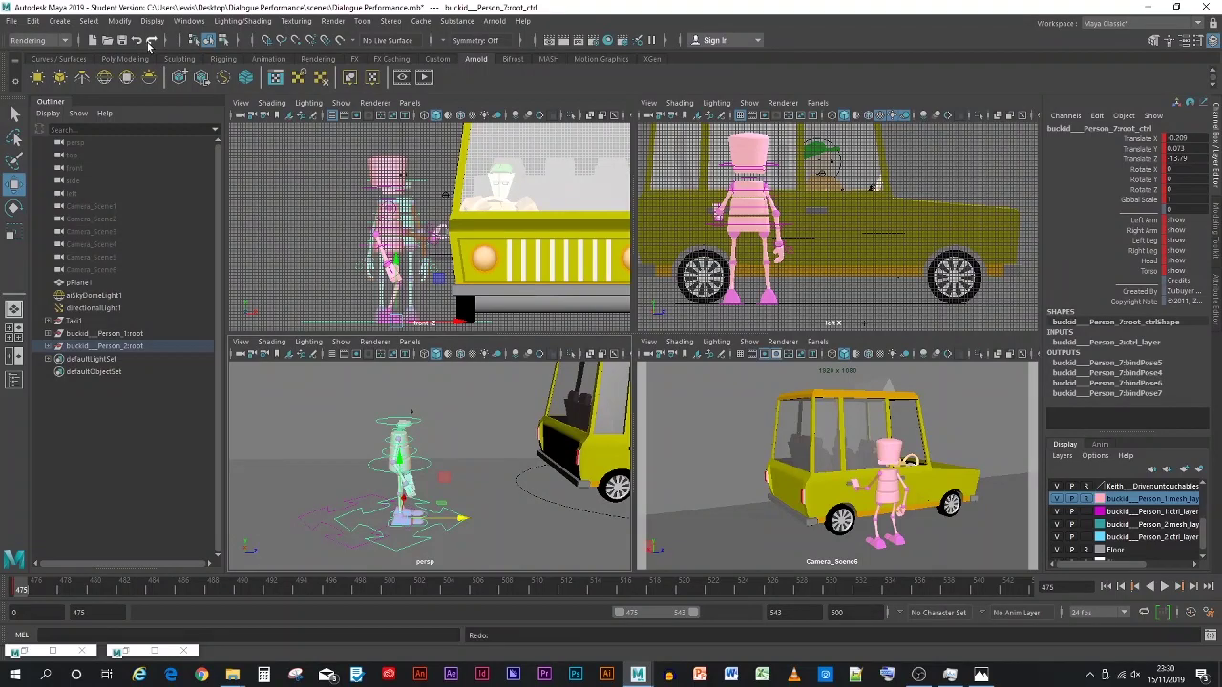
Step: Cut the Person_2 root control's key at frame 475 from the timeline
{"action": "right_click", "coordinate": [25, 588]}
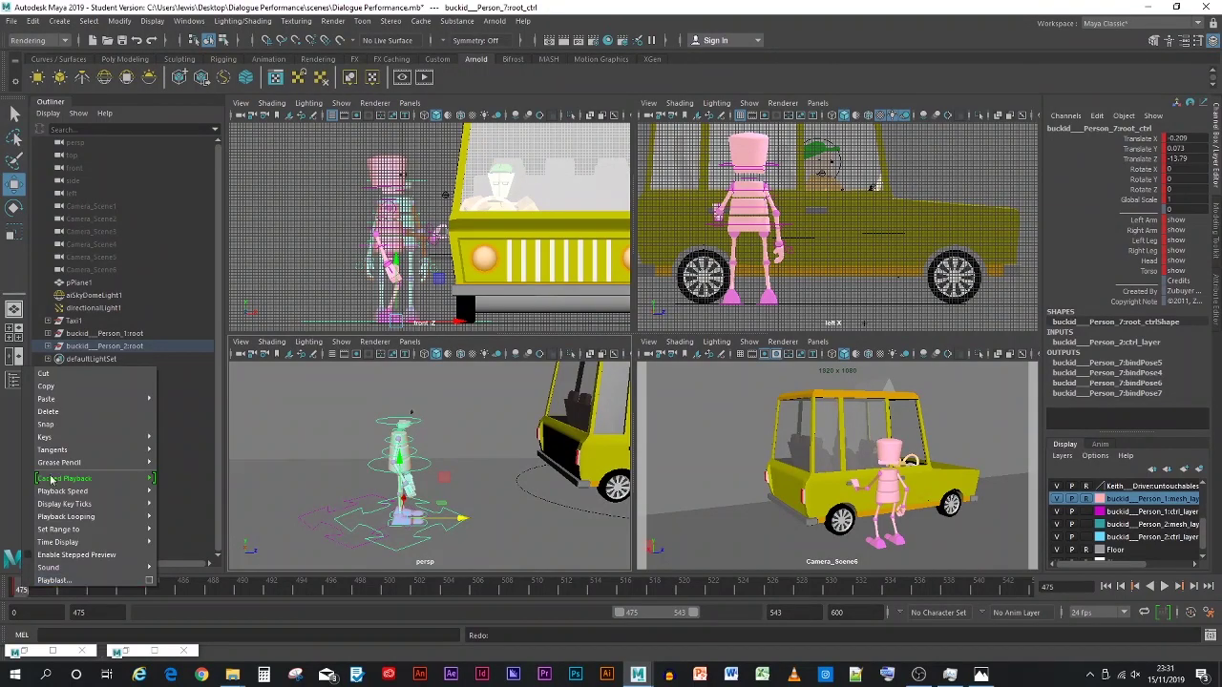
{"action": "left_click", "coordinate": [58, 379]}
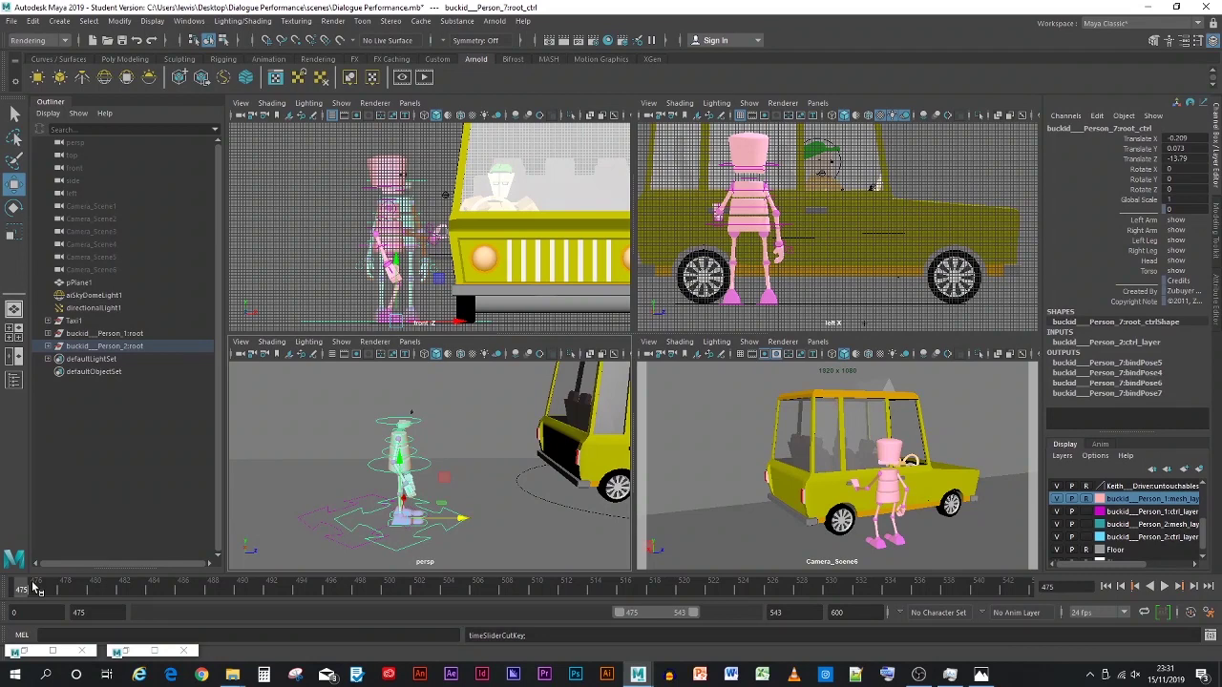
Step: Set the display type of the Person_1 control layer and the Person_2 mesh layer to Reference
{"action": "left_click", "coordinate": [1085, 512]}
{"action": "left_click", "coordinate": [1085, 513]}
{"action": "left_click", "coordinate": [1085, 513]}
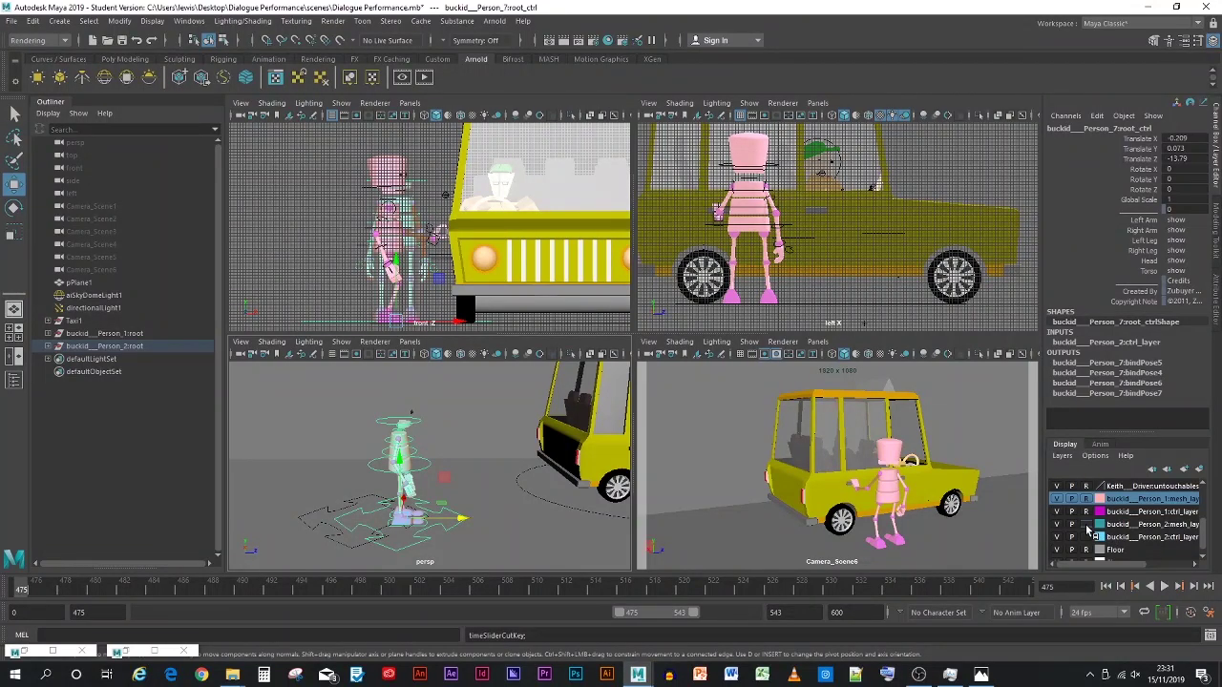
{"action": "left_click", "coordinate": [1085, 525]}
{"action": "left_click", "coordinate": [1086, 525]}
Step: Select all of Person_2's rig controls, key them at frame 475, and clear the selection
{"action": "left_click", "coordinate": [535, 528]}
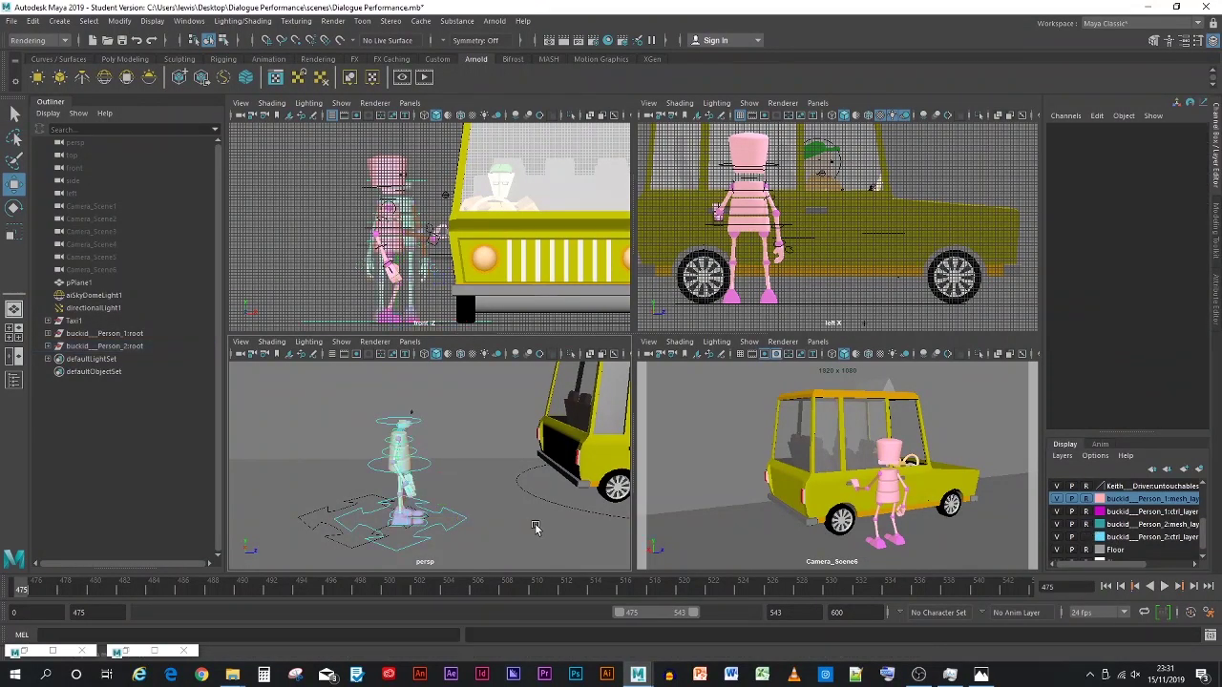
{"action": "left_click_drag", "start_coordinate": [317, 384], "coordinate": [498, 570]}
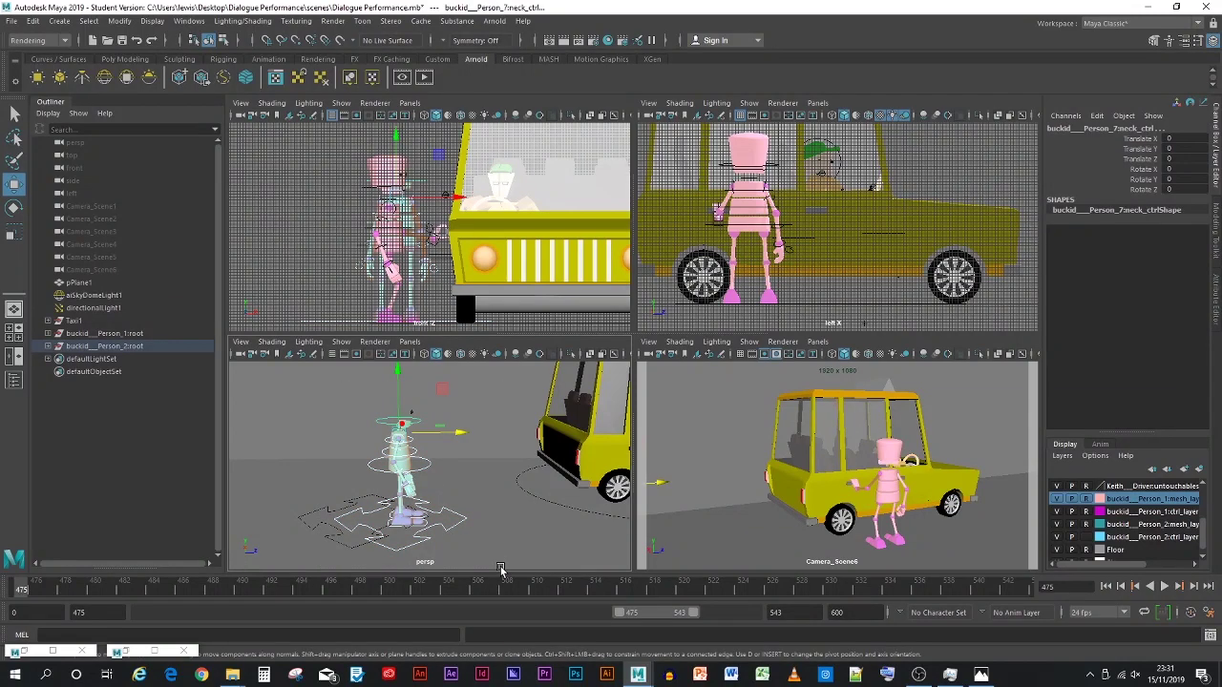
{"action": "left_click", "coordinate": [511, 514]}
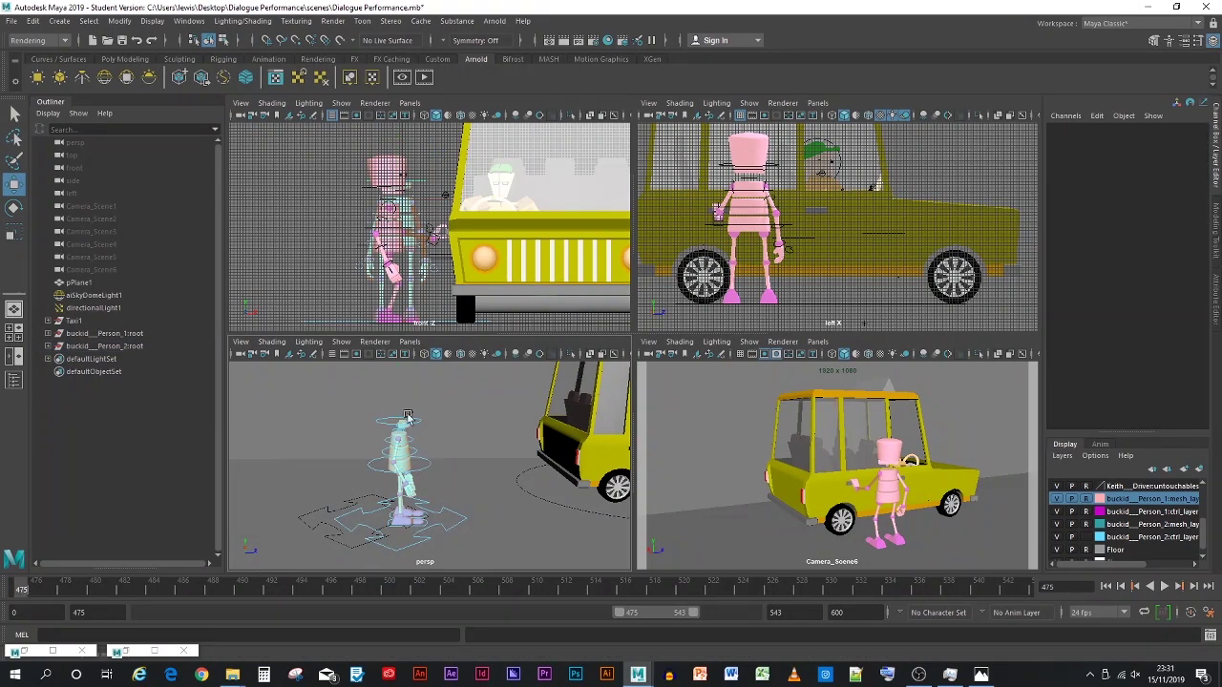
Step: Preview the animation between frames 475 and 480, returning to frame 475
{"action": "key", "text": "alt+v"}
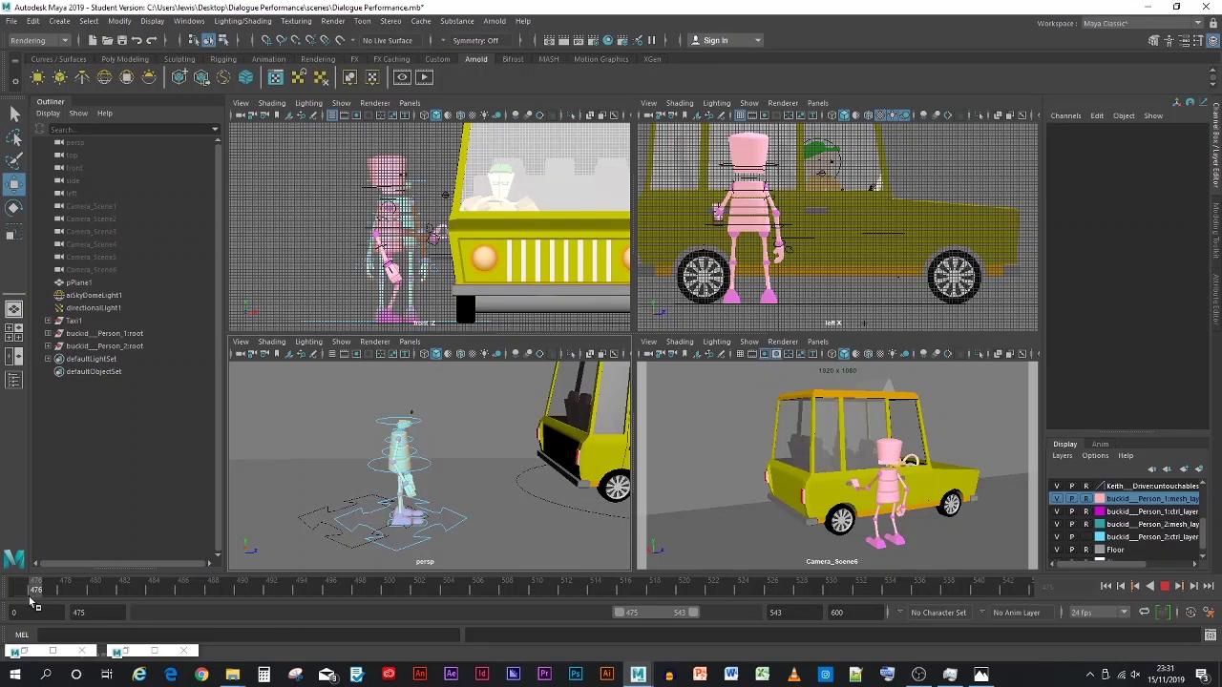
{"action": "left_click_drag", "start_coordinate": [30, 599], "coordinate": [96, 599]}
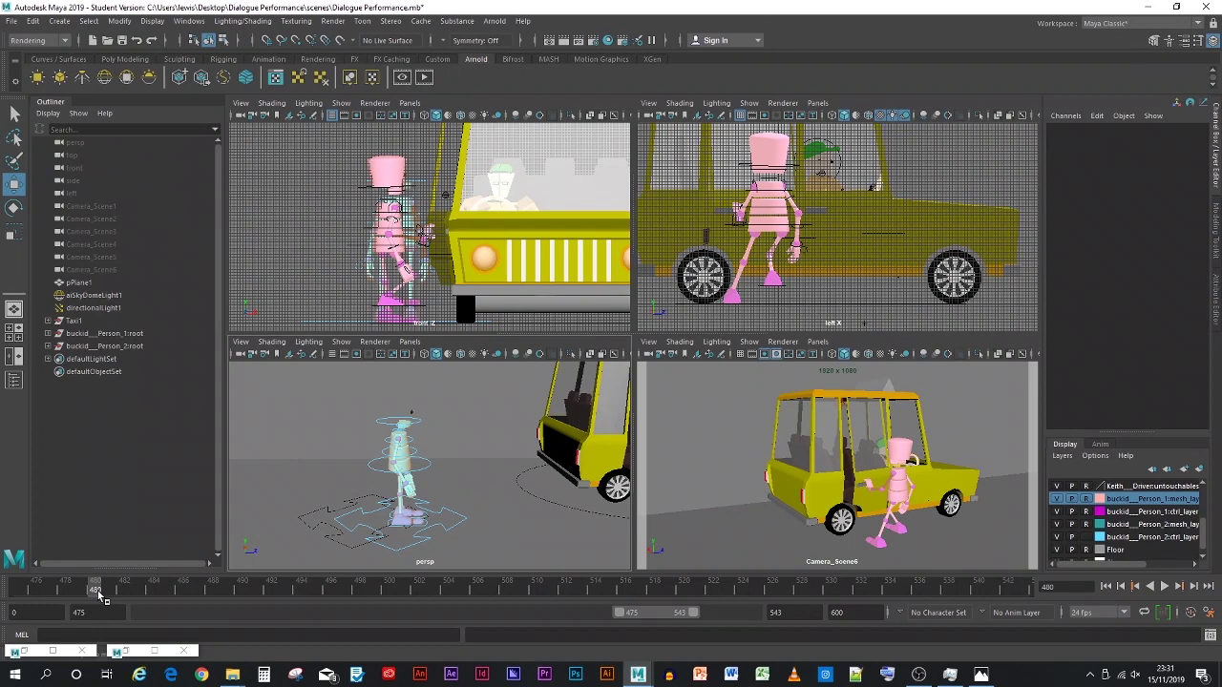
{"action": "left_click_drag", "start_coordinate": [98, 598], "coordinate": [17, 598]}
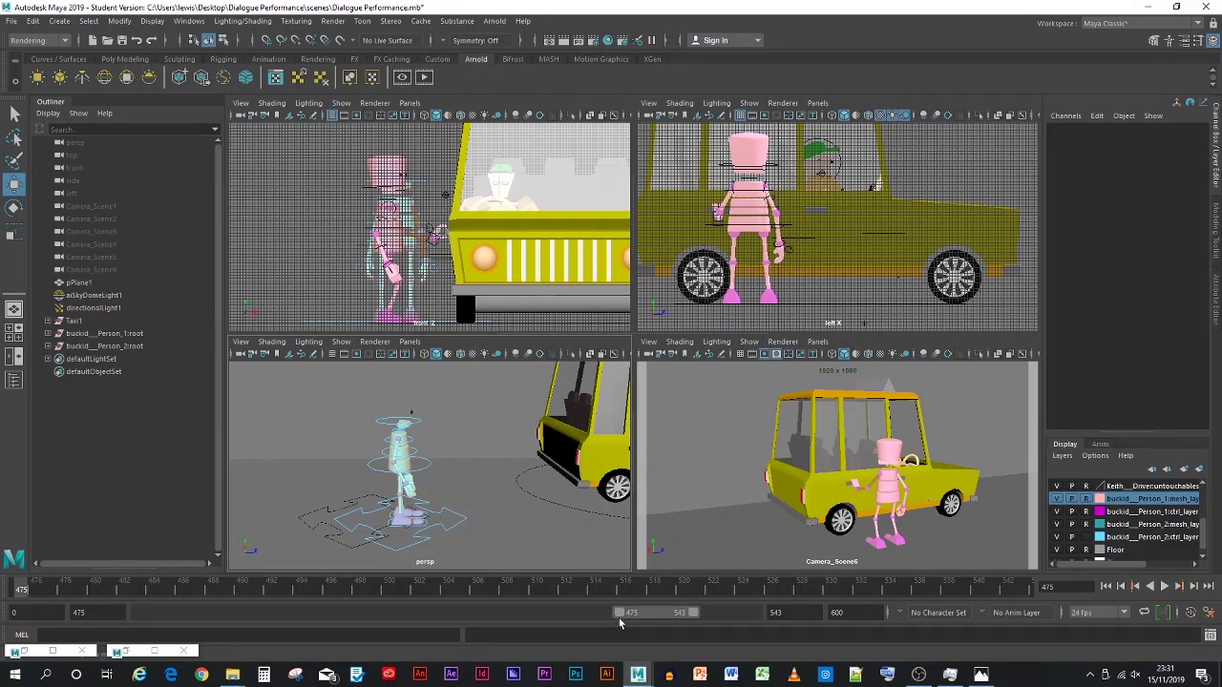
Step: Extend the playback range start back to frame 443 in stages, reviewing the earlier motion and stopping at frame 460
{"action": "left_click_drag", "start_coordinate": [619, 617], "coordinate": [609, 621]}
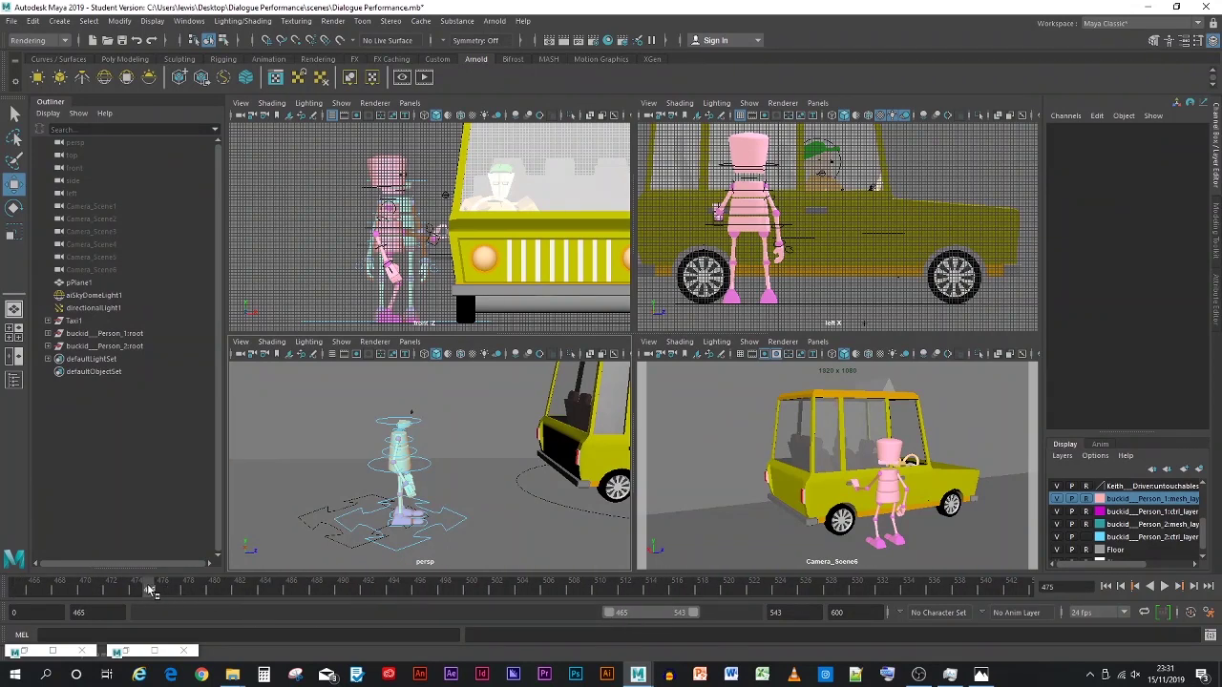
{"action": "mouse_move", "coordinate": [148, 591]}
{"action": "left_mouse_down"}
{"action": "mouse_move", "coordinate": [11, 592]}
{"action": "mouse_move", "coordinate": [21, 589]}
{"action": "left_mouse_up"}
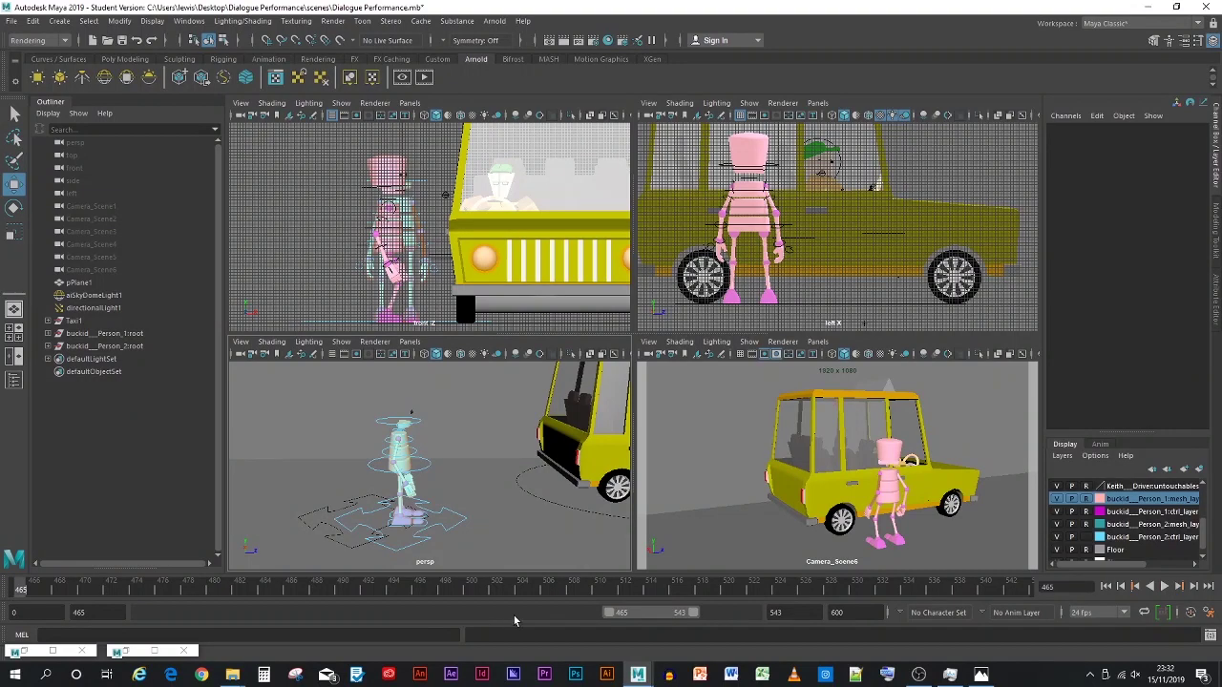
{"action": "left_click_drag", "start_coordinate": [609, 615], "coordinate": [599, 616]}
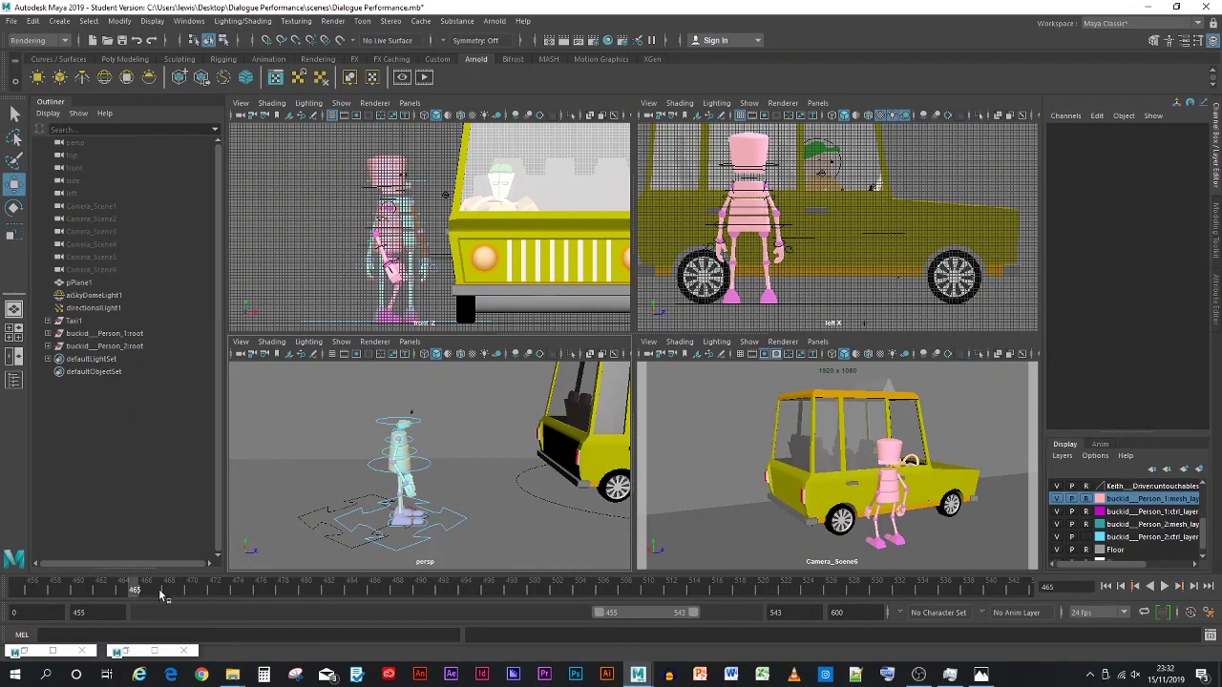
{"action": "left_click_drag", "start_coordinate": [135, 591], "coordinate": [13, 591]}
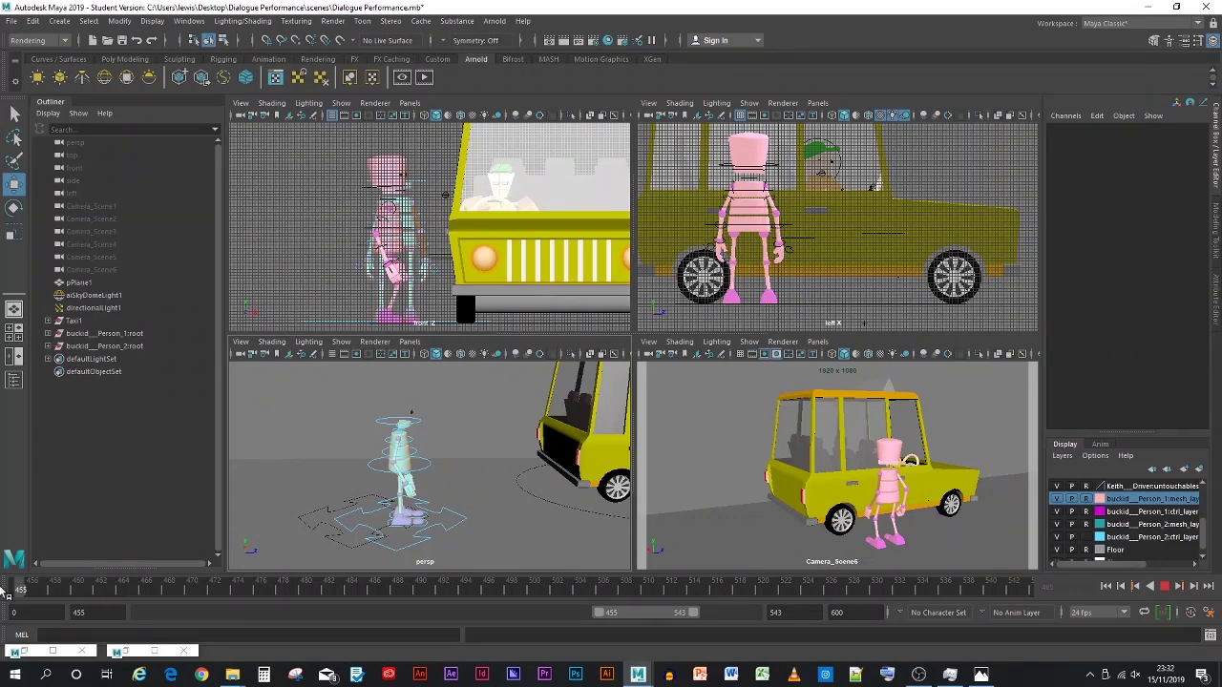
{"action": "left_click_drag", "start_coordinate": [601, 615], "coordinate": [587, 615]}
{"action": "mouse_move", "coordinate": [141, 593]}
{"action": "left_mouse_down"}
{"action": "mouse_move", "coordinate": [117, 592]}
{"action": "mouse_move", "coordinate": [194, 592]}
{"action": "left_mouse_up"}
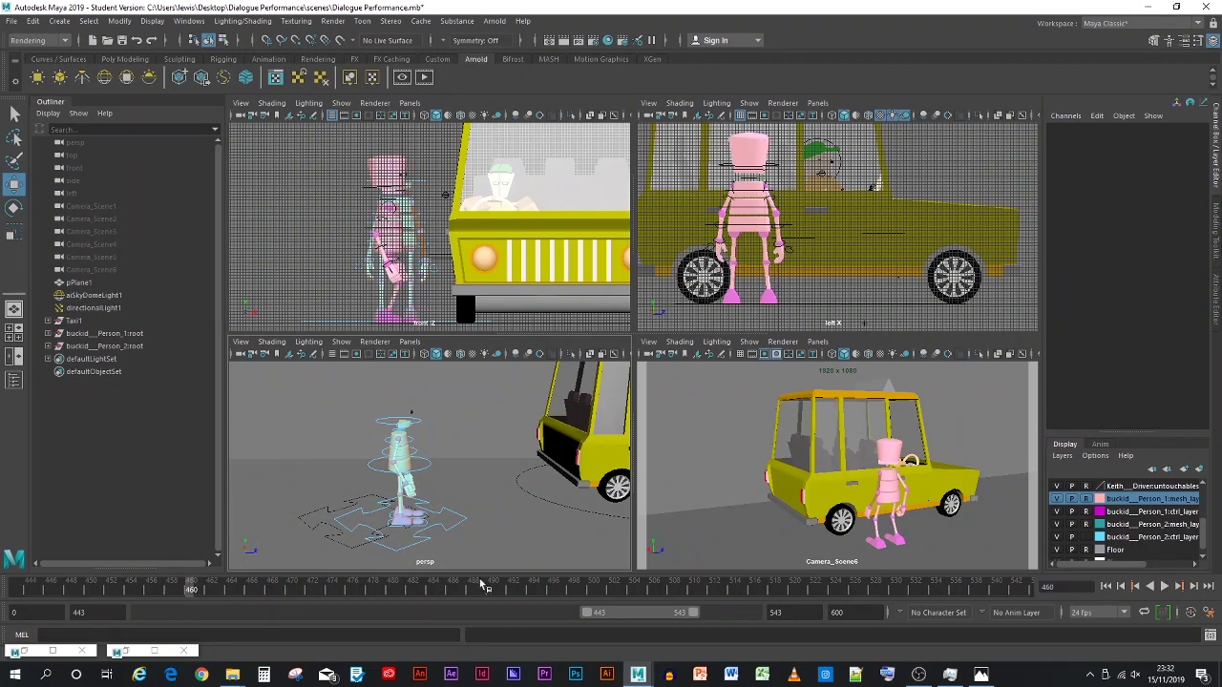
{"action": "left_click", "coordinate": [723, 466]}
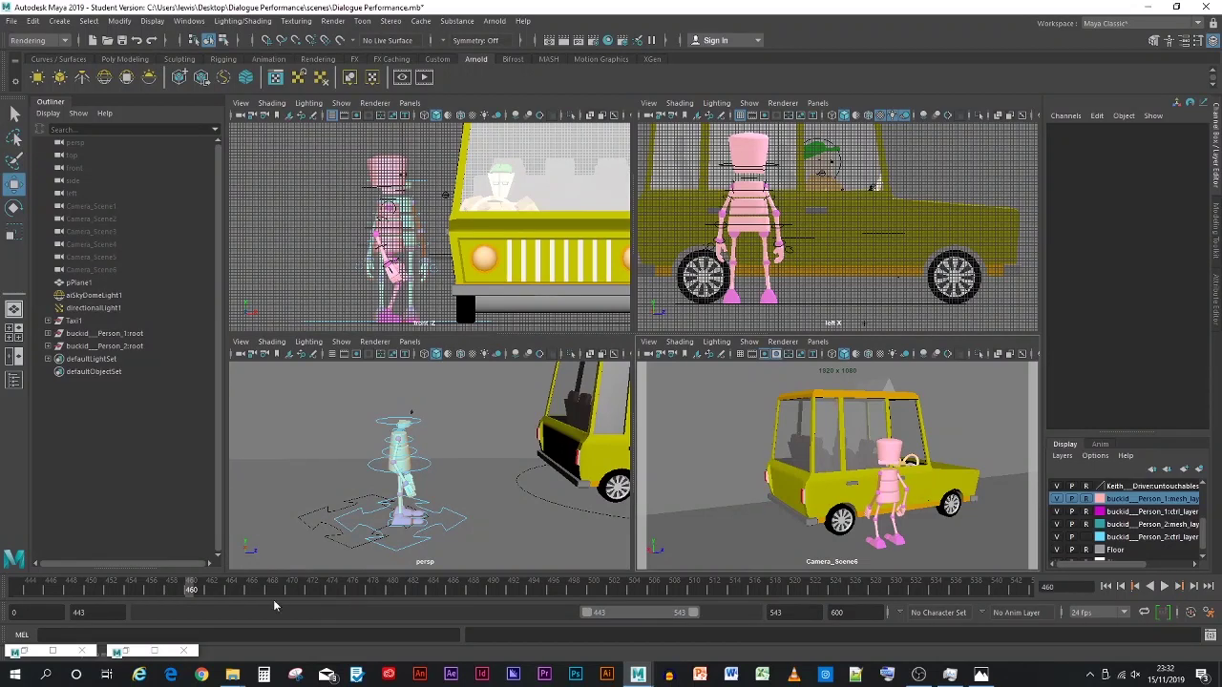
{"action": "mouse_move", "coordinate": [195, 591]}
{"action": "left_mouse_down"}
{"action": "mouse_move", "coordinate": [245, 593]}
{"action": "mouse_move", "coordinate": [129, 592]}
{"action": "mouse_move", "coordinate": [221, 594]}
{"action": "mouse_move", "coordinate": [139, 598]}
{"action": "mouse_move", "coordinate": [172, 598]}
{"action": "left_mouse_up"}
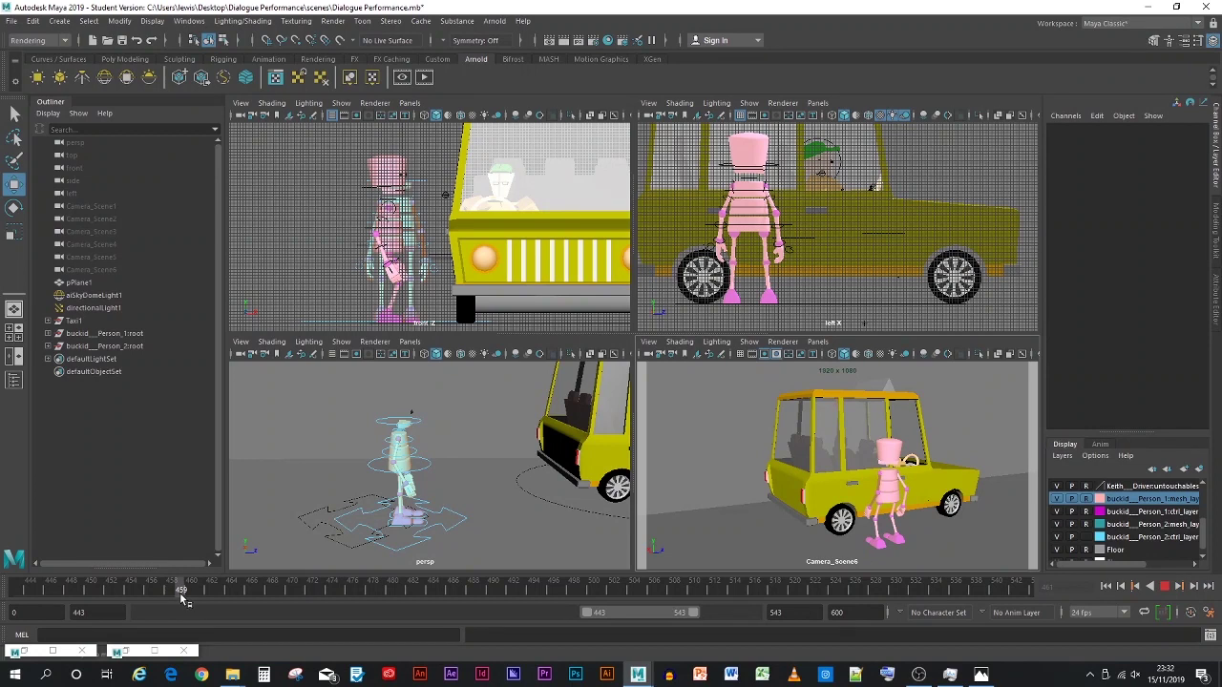
{"action": "left_click_drag", "start_coordinate": [181, 597], "coordinate": [192, 597]}
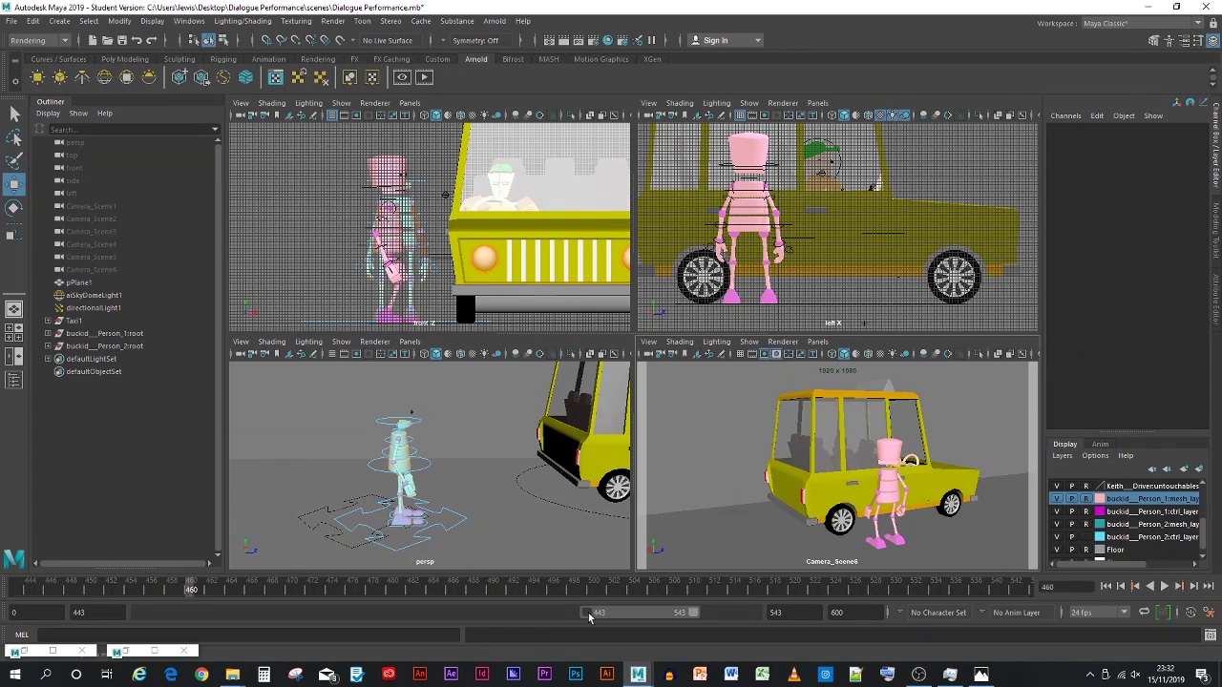
Step: Set the playback range to start at frame 460
{"action": "left_click_drag", "start_coordinate": [588, 612], "coordinate": [606, 614]}
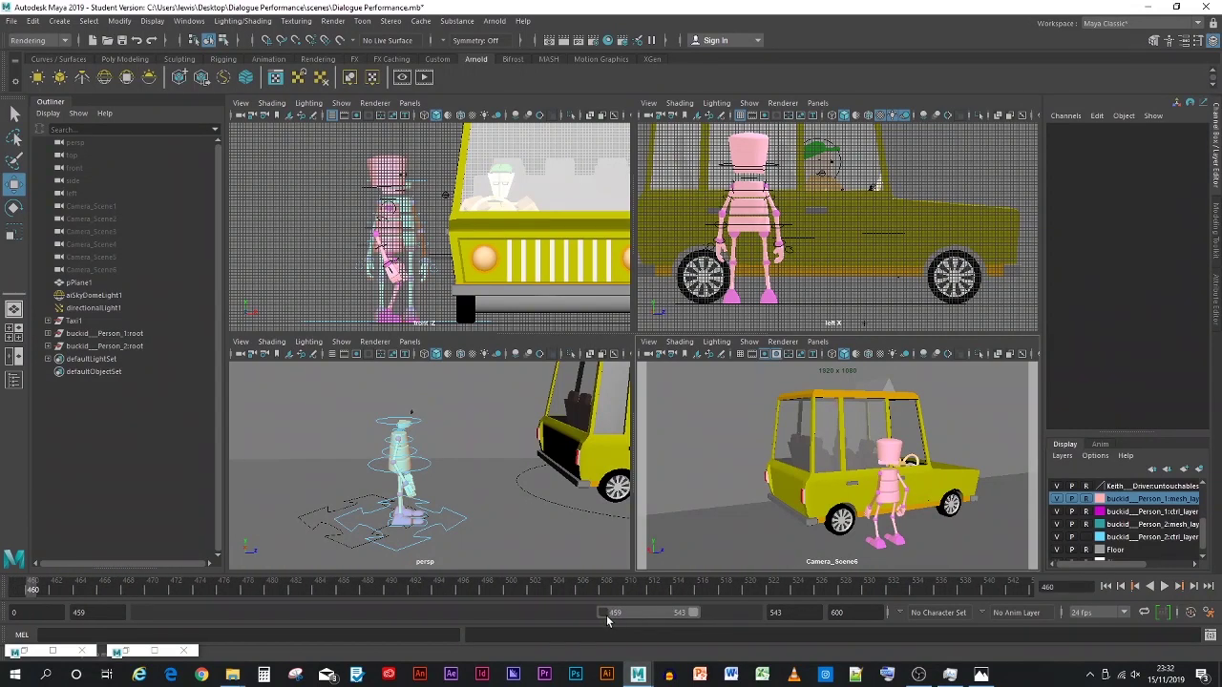
{"action": "left_click", "coordinate": [95, 611]}
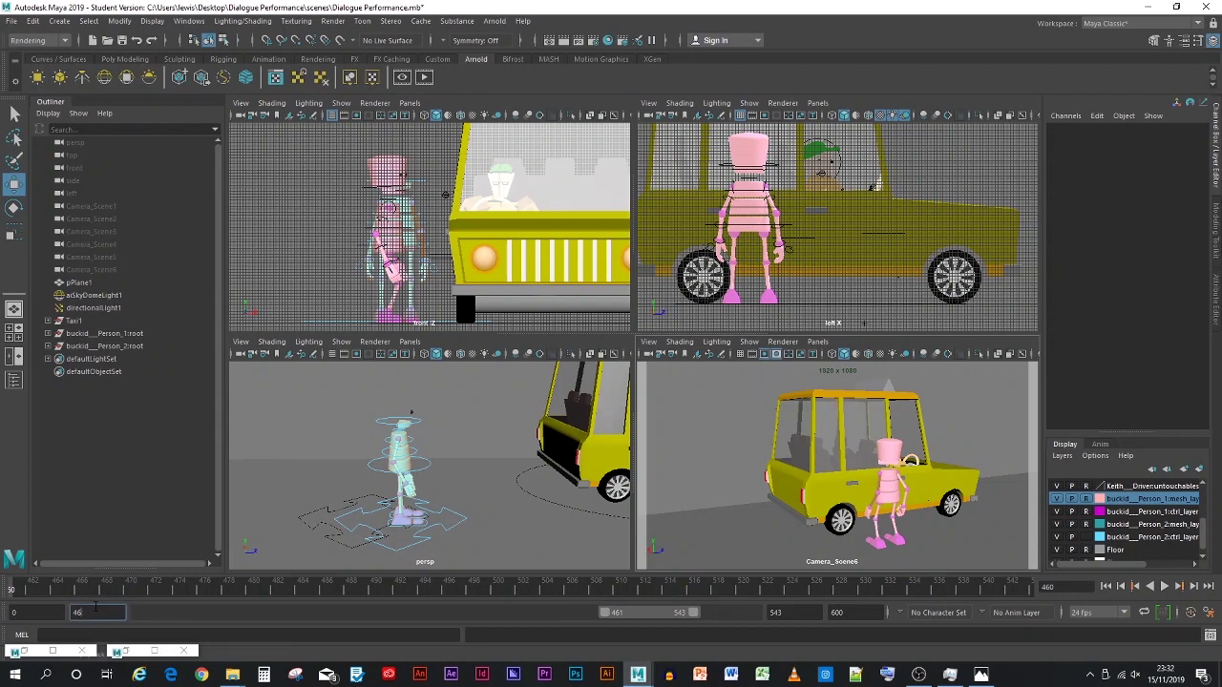
{"action": "type", "text": "460"}
{"action": "key", "text": "Return"}
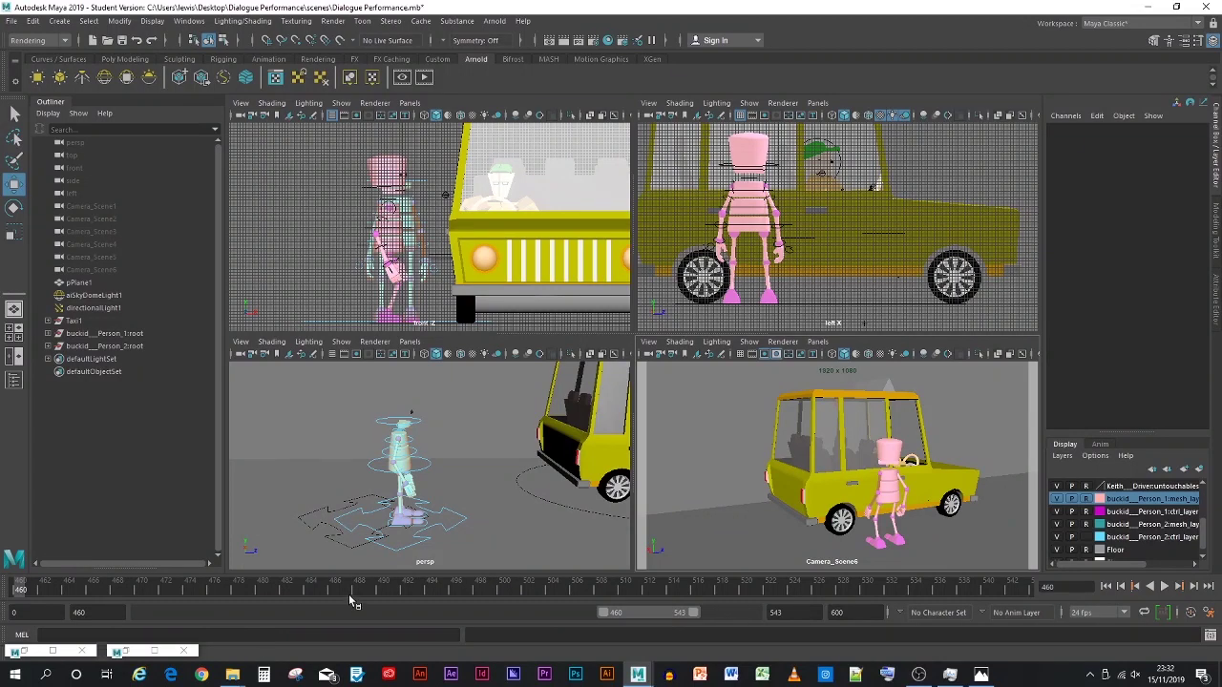
Step: Key all of Person_2's rig controls at frame 460, cut their keyframe at frame 475, and play back from frame 460
{"action": "left_click_drag", "start_coordinate": [289, 382], "coordinate": [500, 578]}
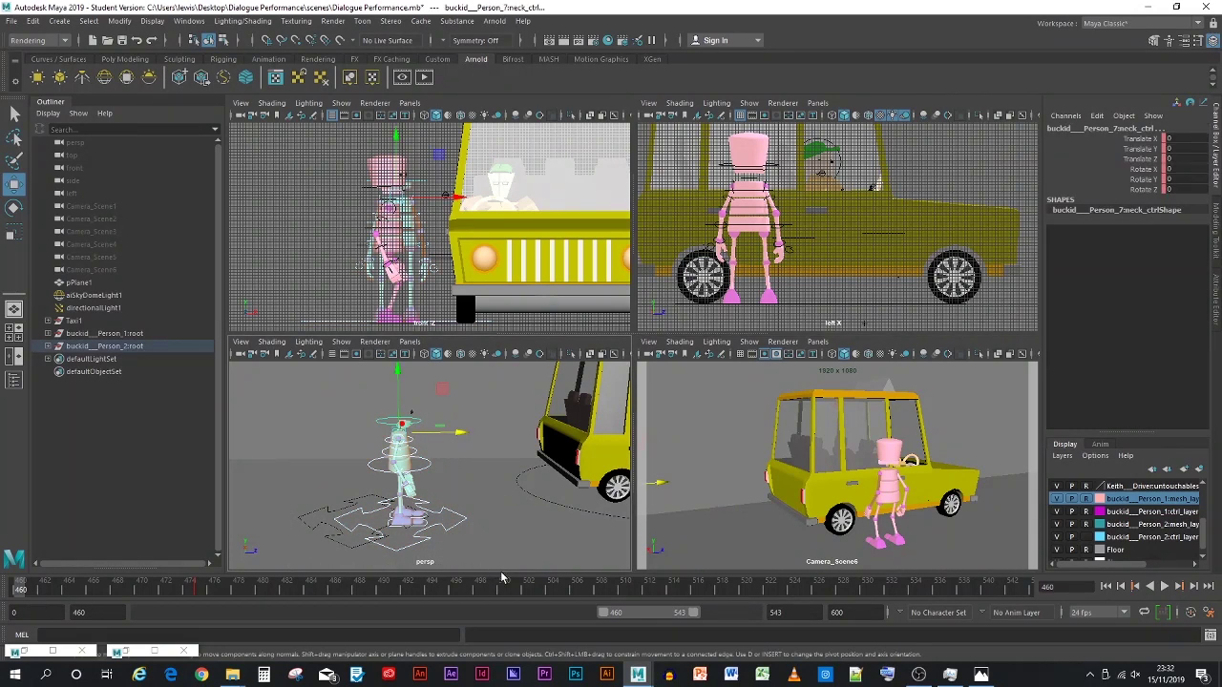
{"action": "key", "text": "s"}
{"action": "left_click", "coordinate": [201, 589]}
{"action": "right_click", "coordinate": [202, 588]}
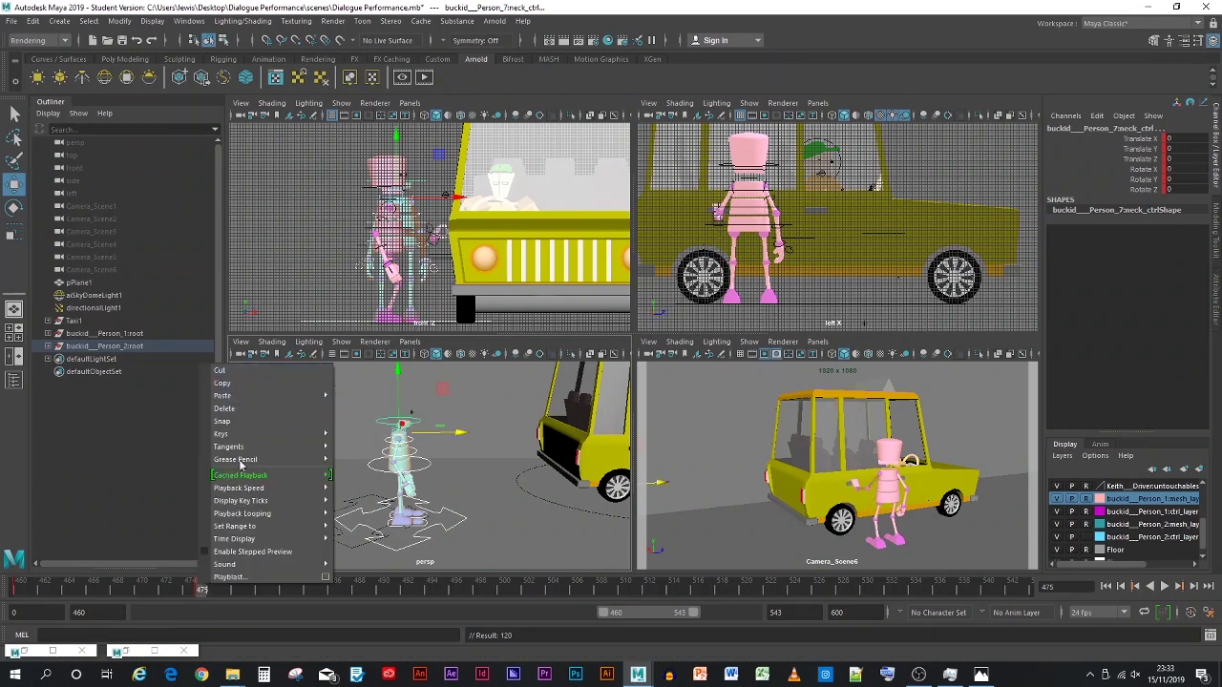
{"action": "left_click", "coordinate": [220, 371]}
{"action": "left_click", "coordinate": [13, 589]}
{"action": "key", "text": "alt+v"}
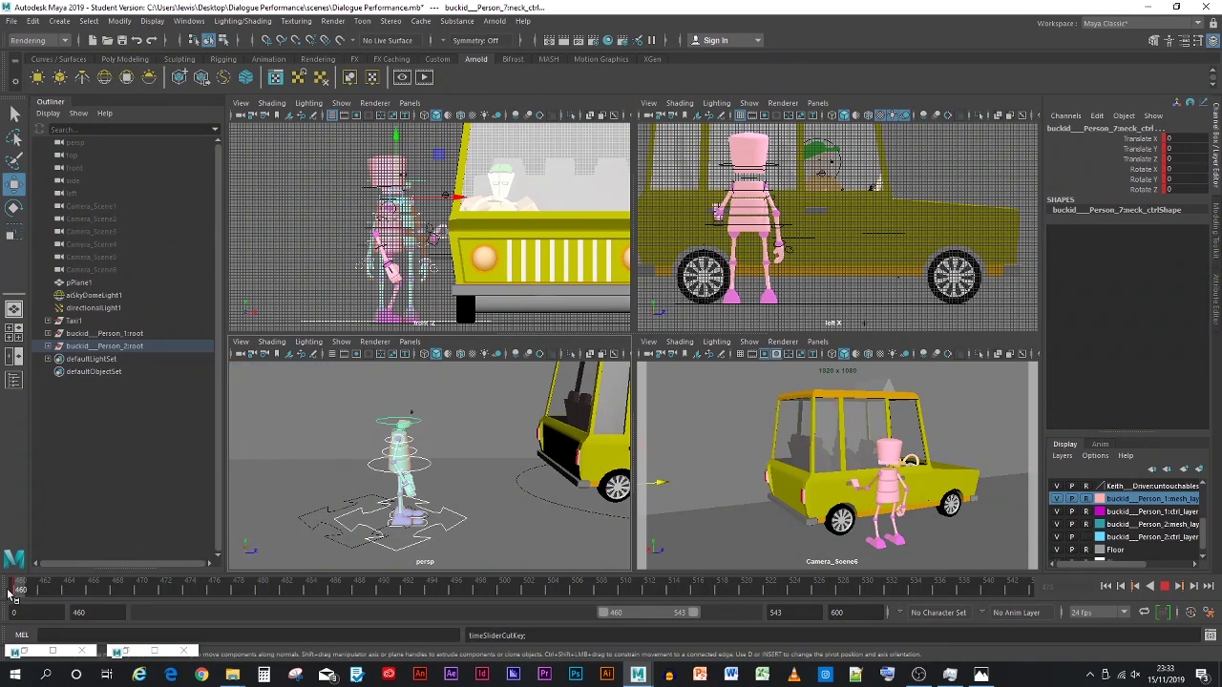
Step: Move to frame 465, save the scene, and clear the control selection
{"action": "left_click_drag", "start_coordinate": [10, 591], "coordinate": [82, 600]}
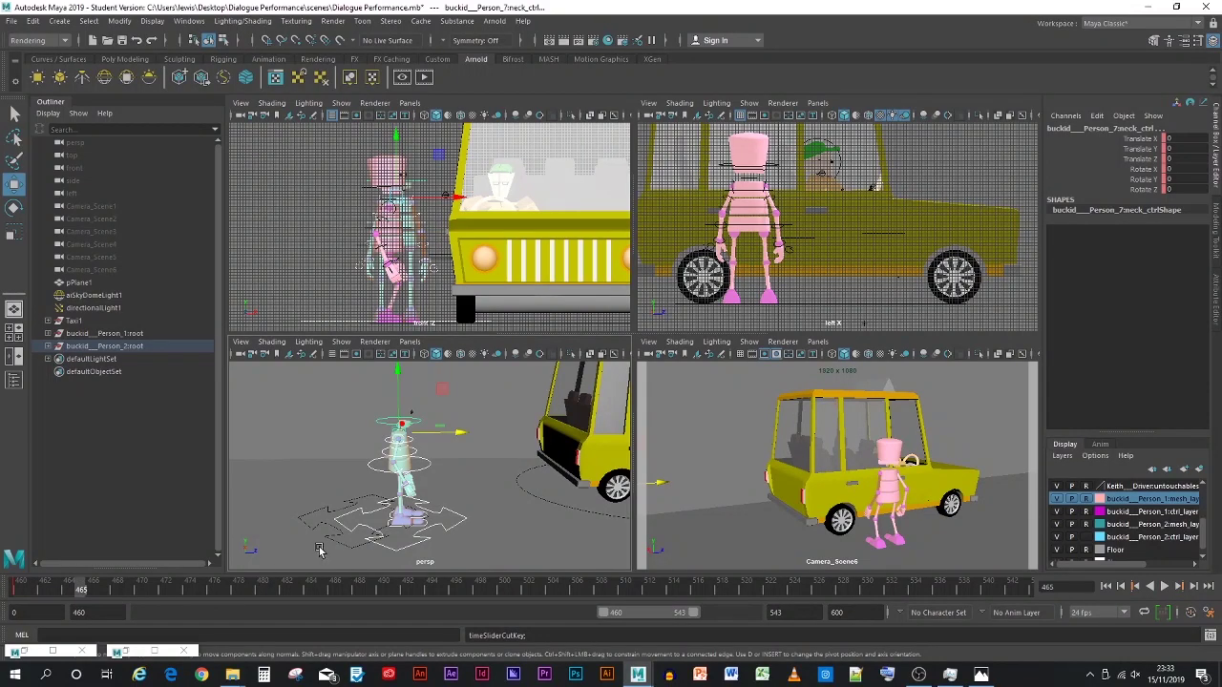
{"action": "left_click", "coordinate": [14, 21]}
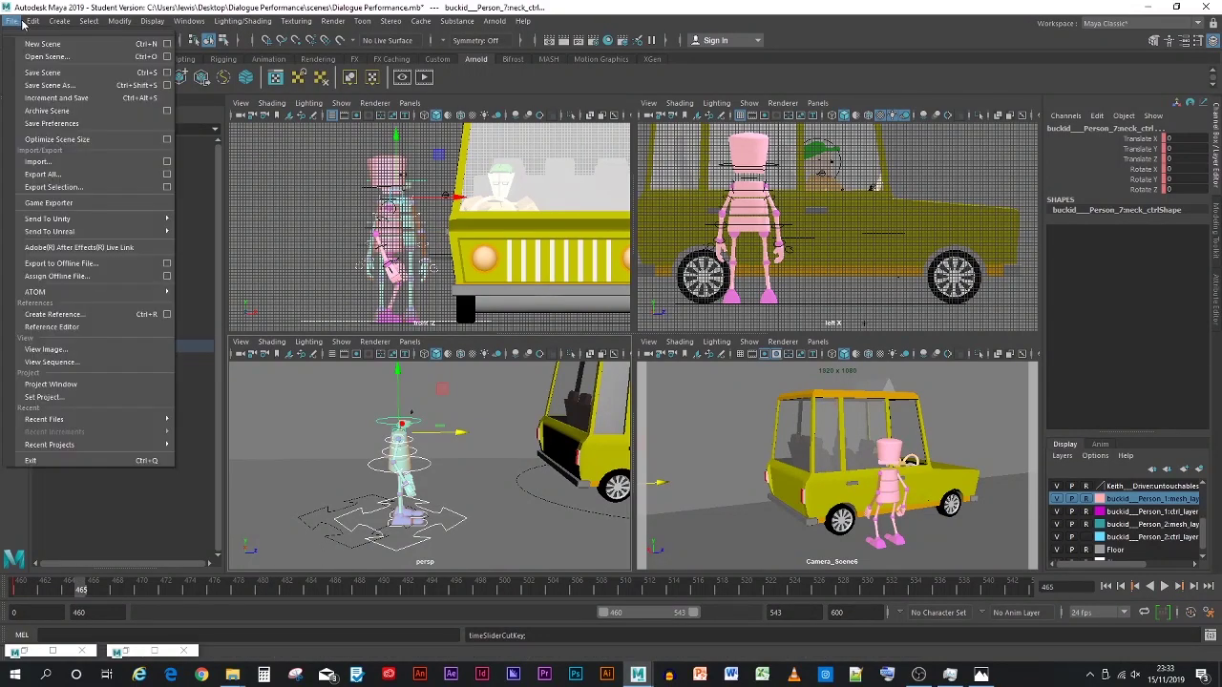
{"action": "mouse_move", "coordinate": [31, 21]}
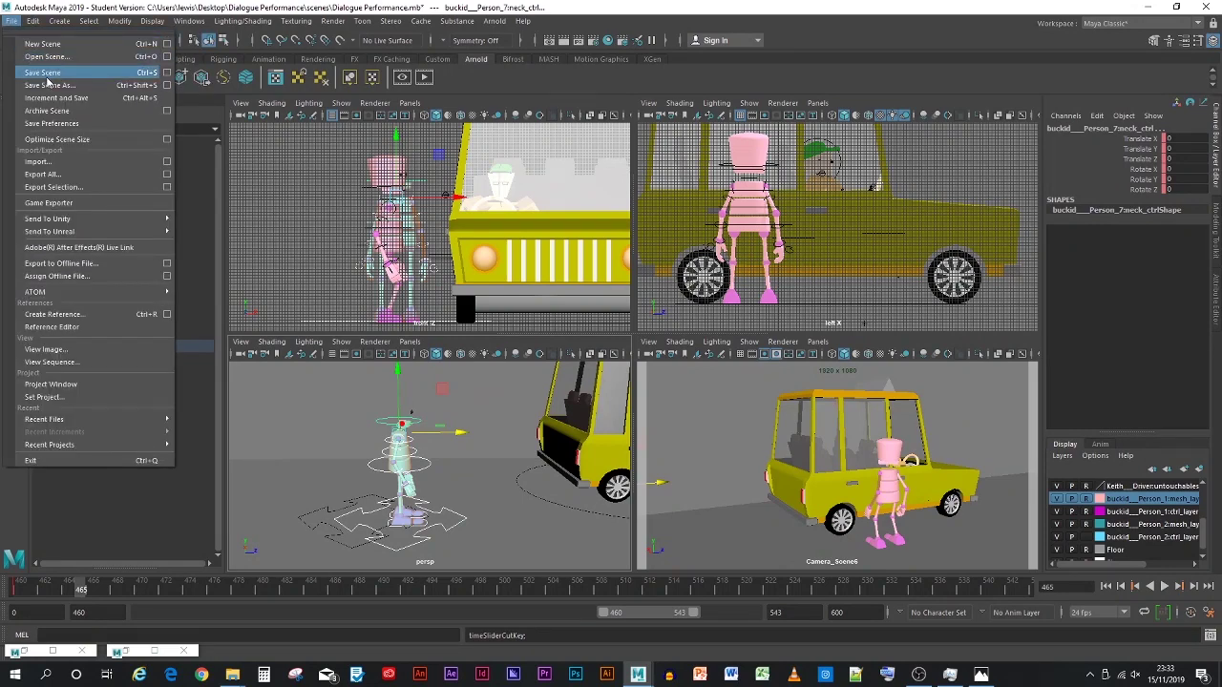
{"action": "left_click", "coordinate": [46, 74]}
{"action": "left_click", "coordinate": [584, 351]}
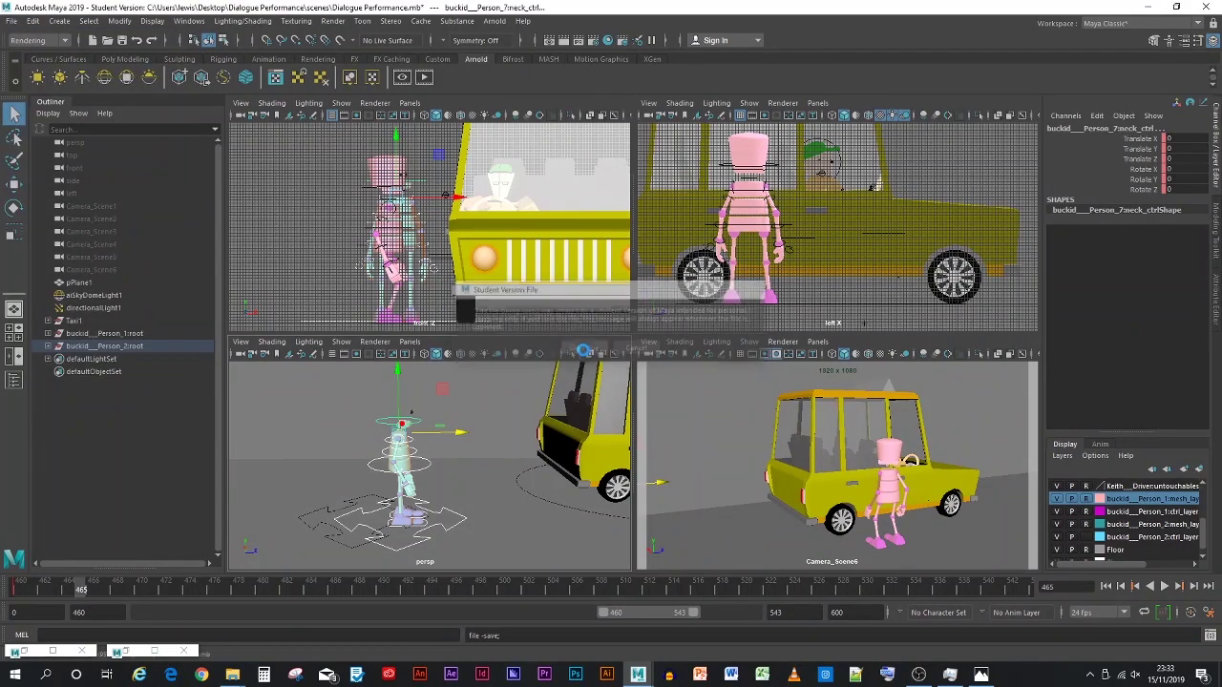
{"action": "left_click", "coordinate": [463, 526]}
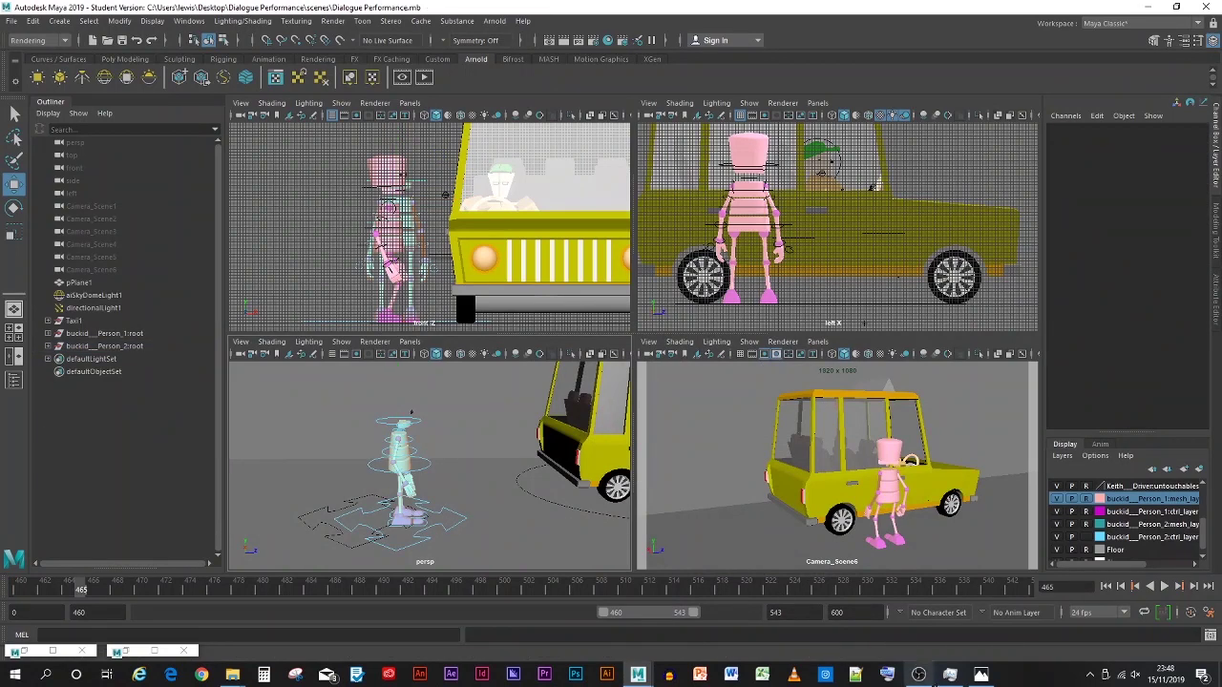
Step: Move Person_2's pelvis control forward to about 0.526 in Translate Z at frame 465, following the run-legs reference image
{"action": "left_click", "coordinate": [981, 674]}
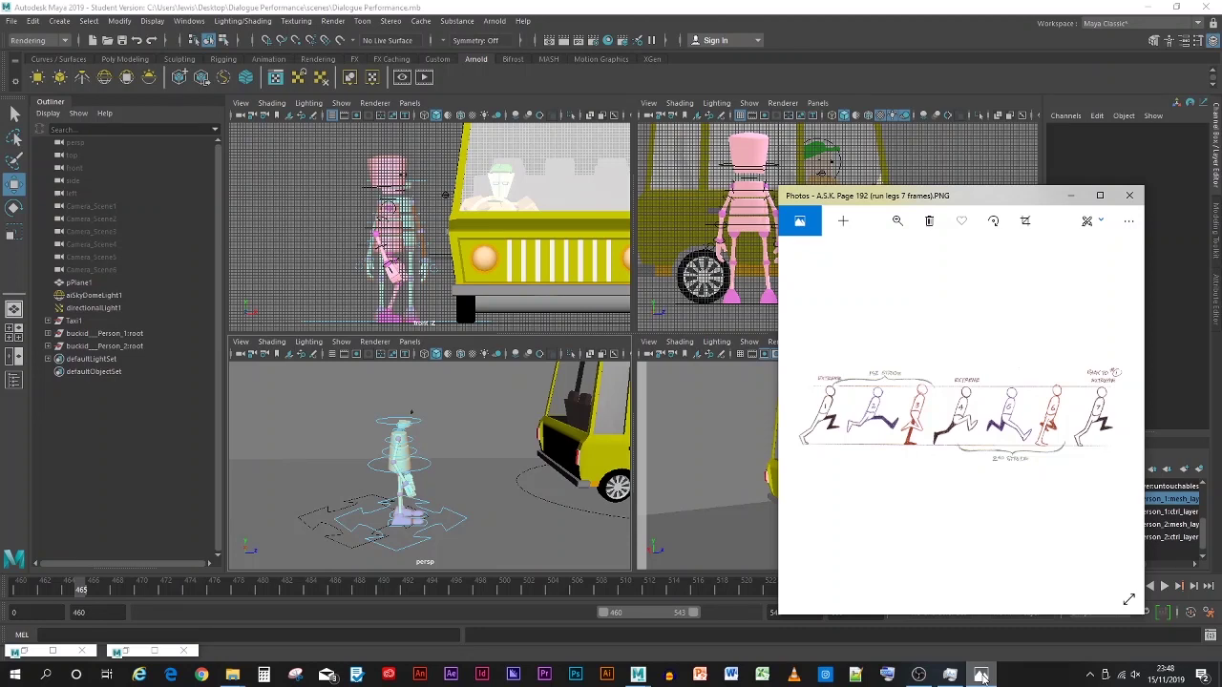
{"action": "left_click", "coordinate": [424, 471]}
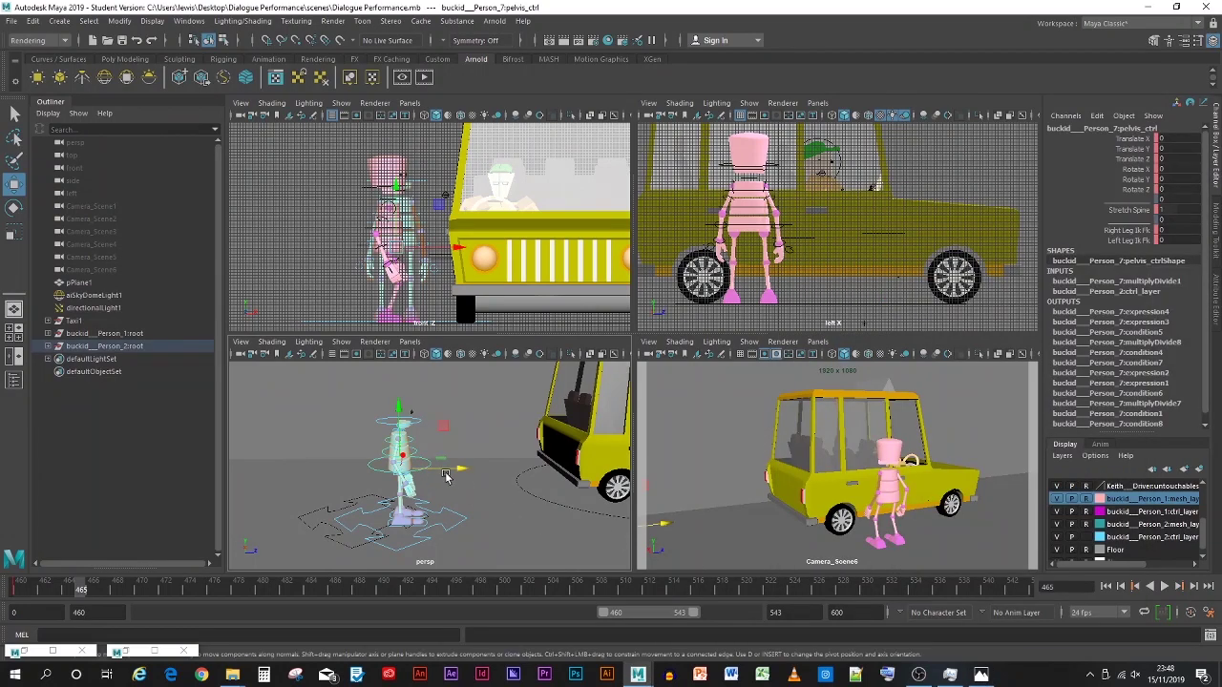
{"action": "left_click_drag", "start_coordinate": [445, 477], "coordinate": [459, 477]}
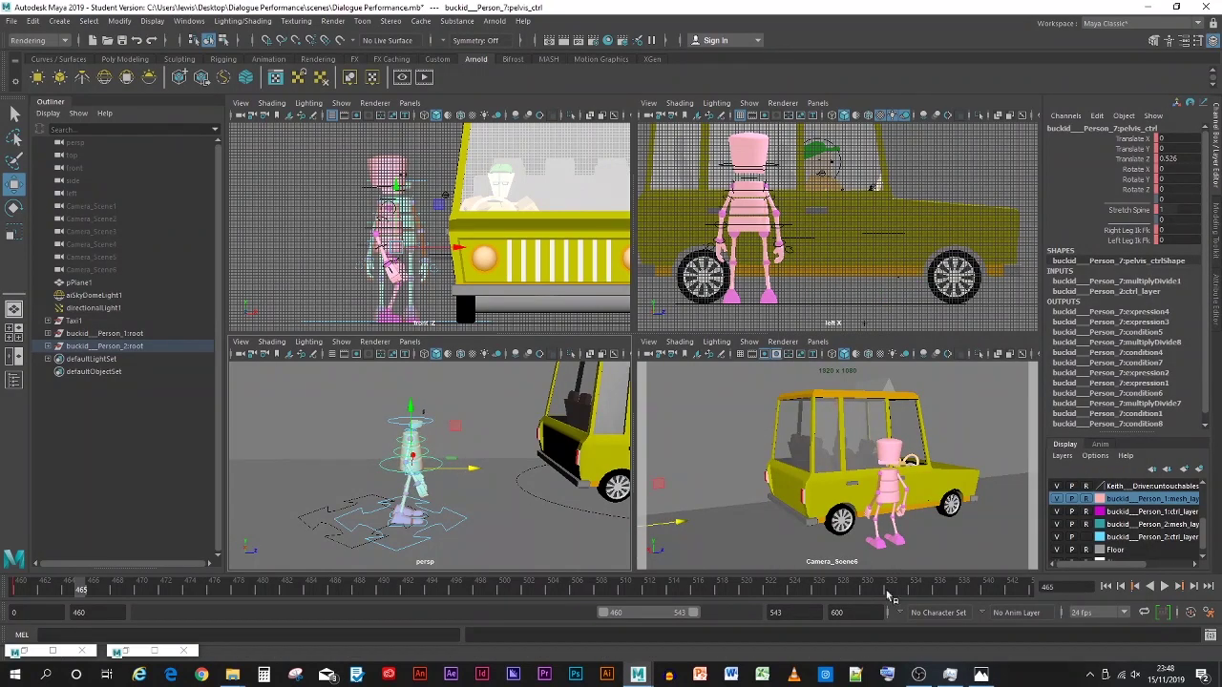
{"action": "left_click", "coordinate": [981, 675]}
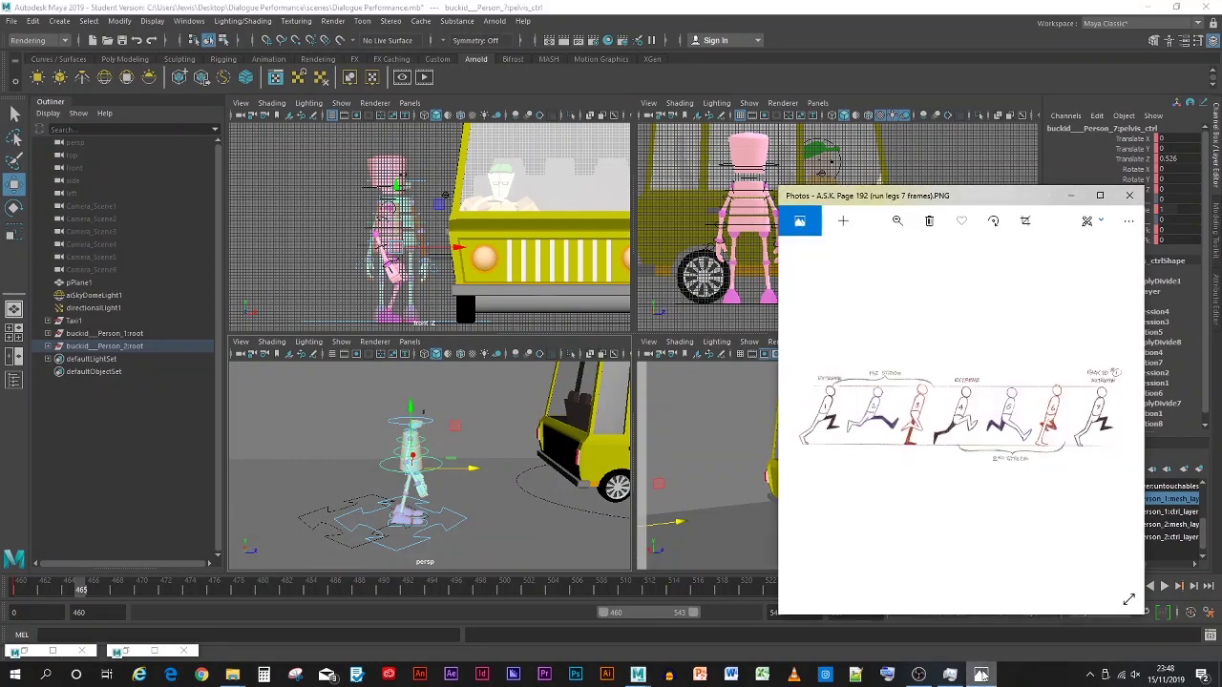
{"action": "left_click", "coordinate": [982, 674]}
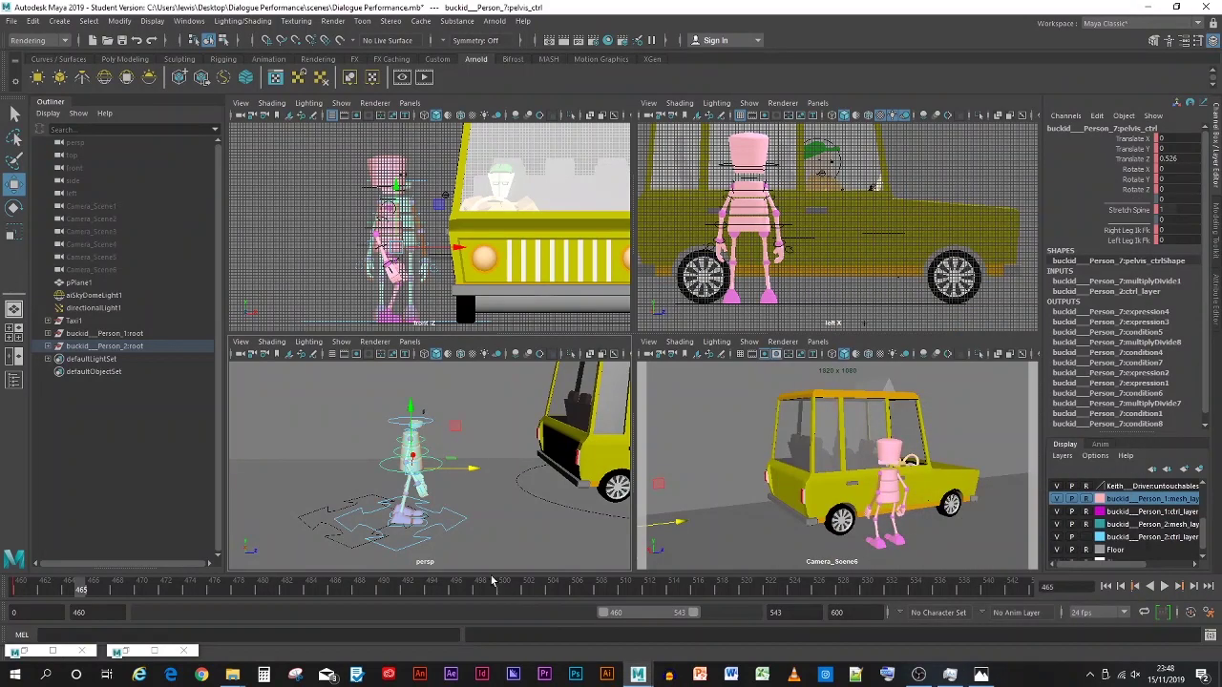
Step: Raise Person_2's right leg control to about 1.713 in Translate Y, comparing the pose with the run-legs reference image
{"action": "left_click", "coordinate": [405, 528]}
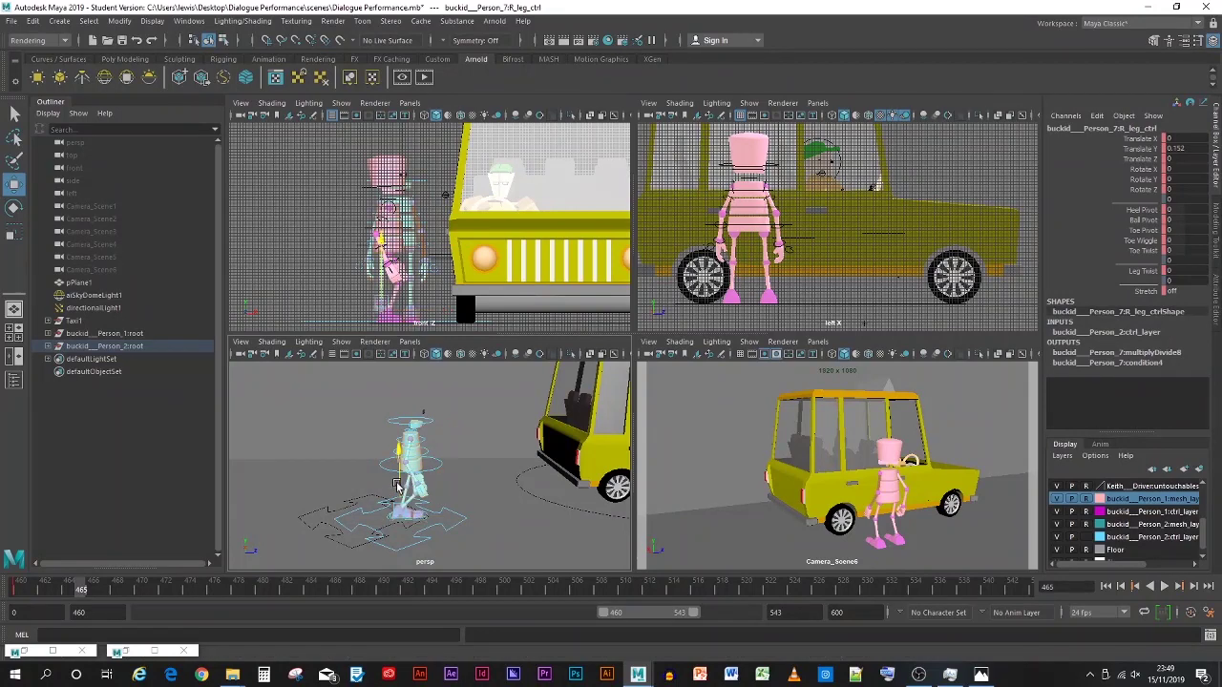
{"action": "left_click_drag", "start_coordinate": [402, 499], "coordinate": [400, 446]}
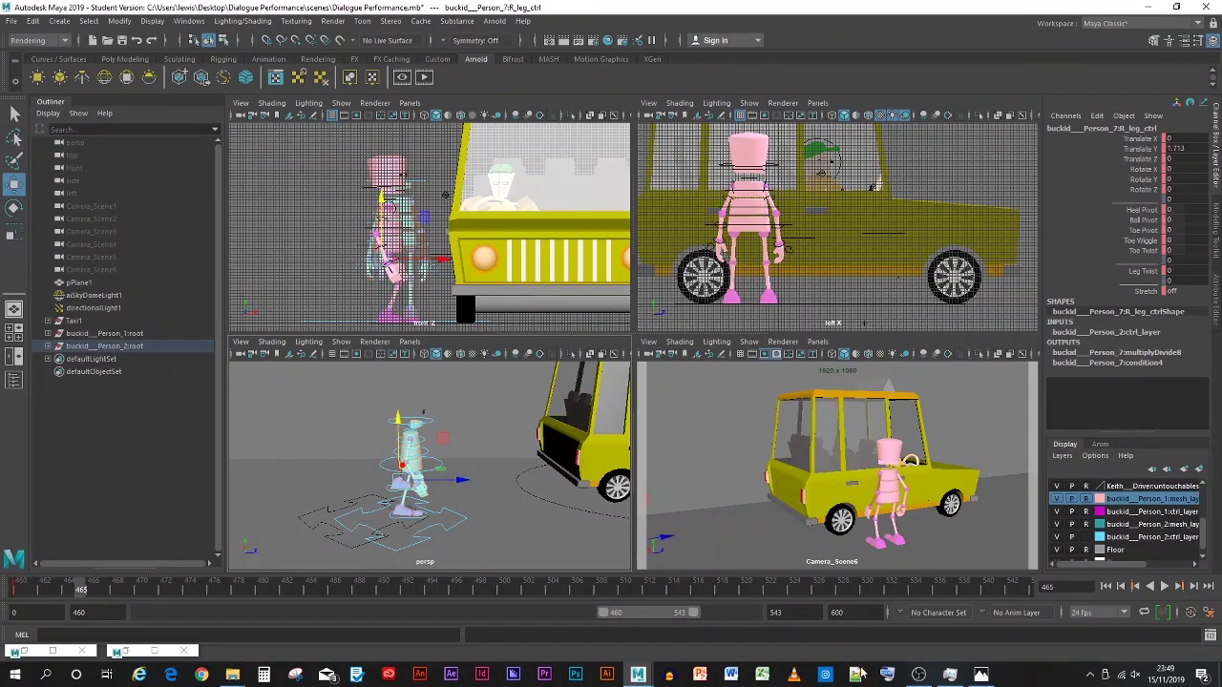
{"action": "left_click", "coordinate": [981, 675]}
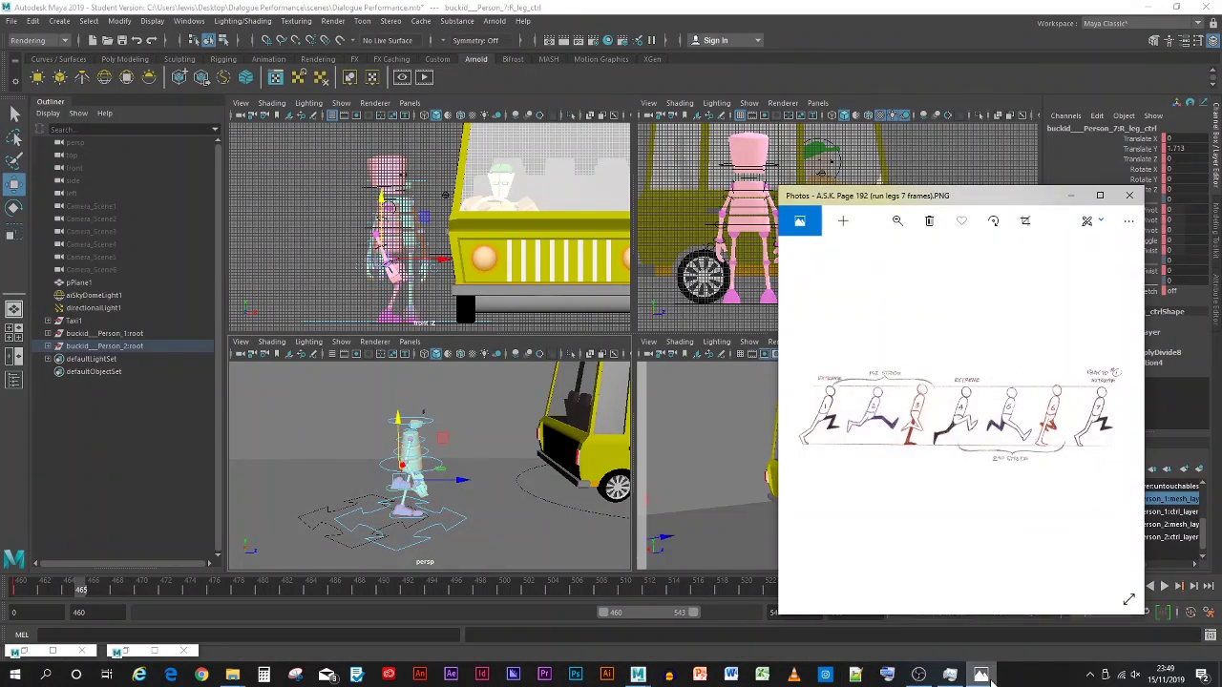
{"action": "left_click", "coordinate": [981, 675]}
Step: Rotate Person_2's right leg control to about 131.482 in Rotate X, checking the pose against the run-legs reference image
{"action": "left_click", "coordinate": [15, 207]}
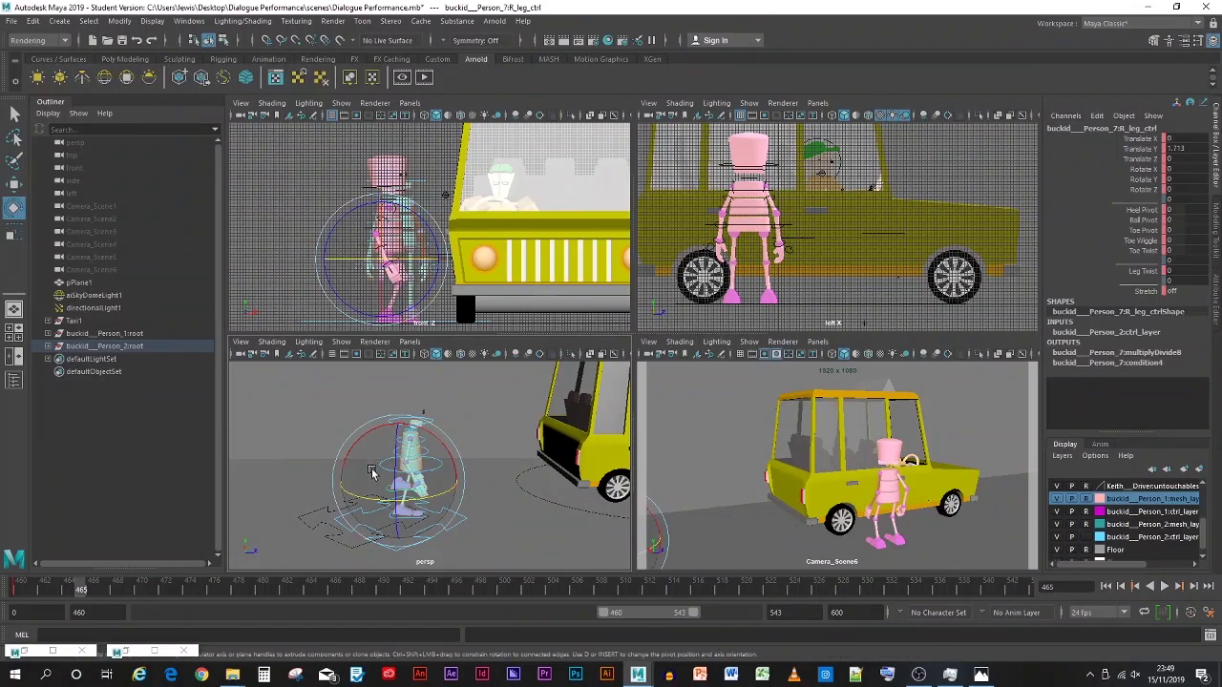
{"action": "mouse_move", "coordinate": [372, 474]}
{"action": "left_mouse_down"}
{"action": "mouse_move", "coordinate": [368, 447]}
{"action": "mouse_move", "coordinate": [395, 435]}
{"action": "mouse_move", "coordinate": [480, 454]}
{"action": "left_mouse_up"}
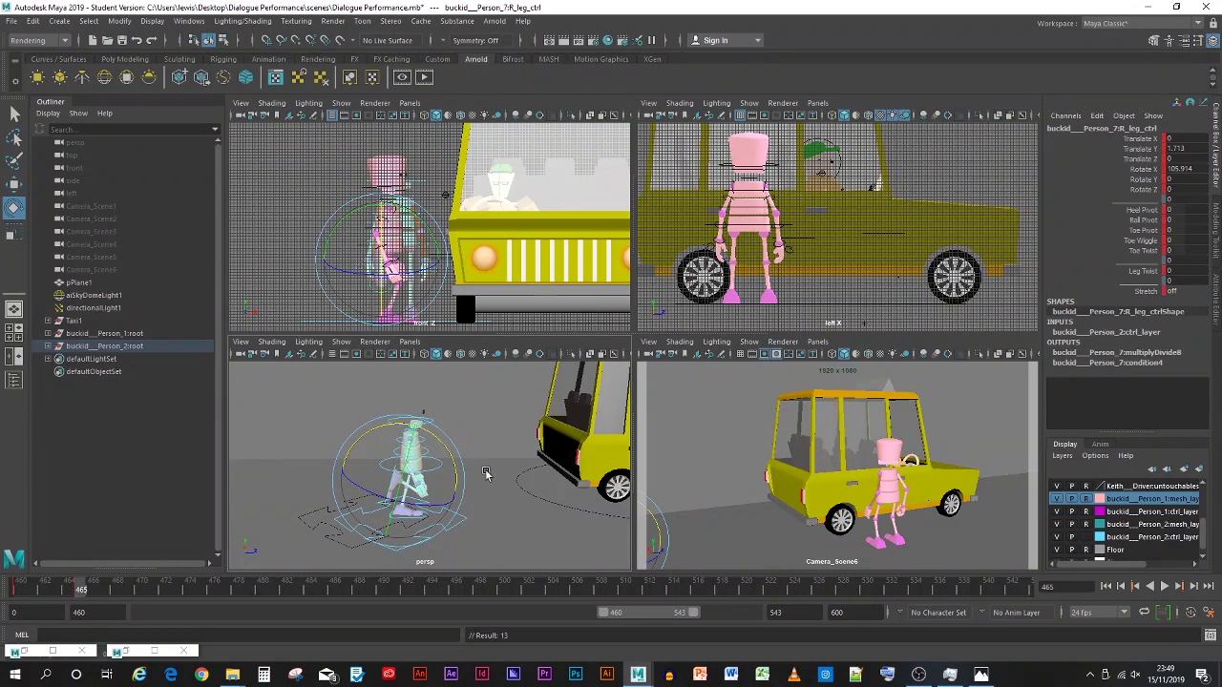
{"action": "left_click", "coordinate": [980, 674]}
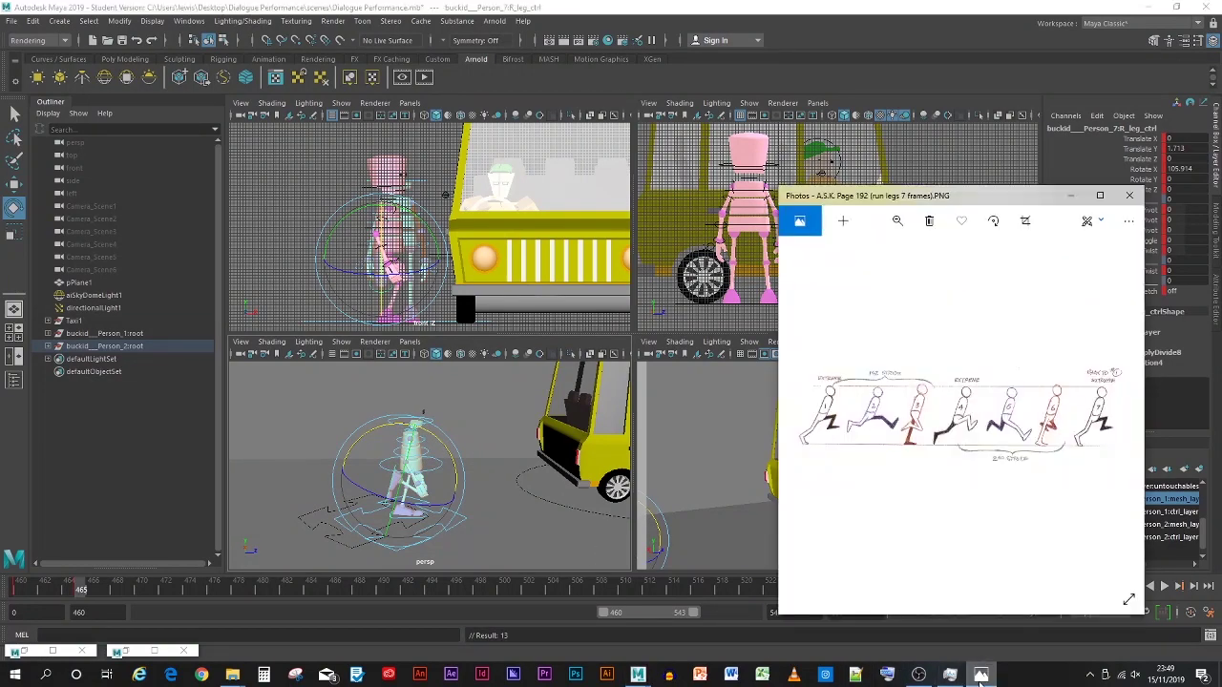
{"action": "left_click", "coordinate": [980, 673]}
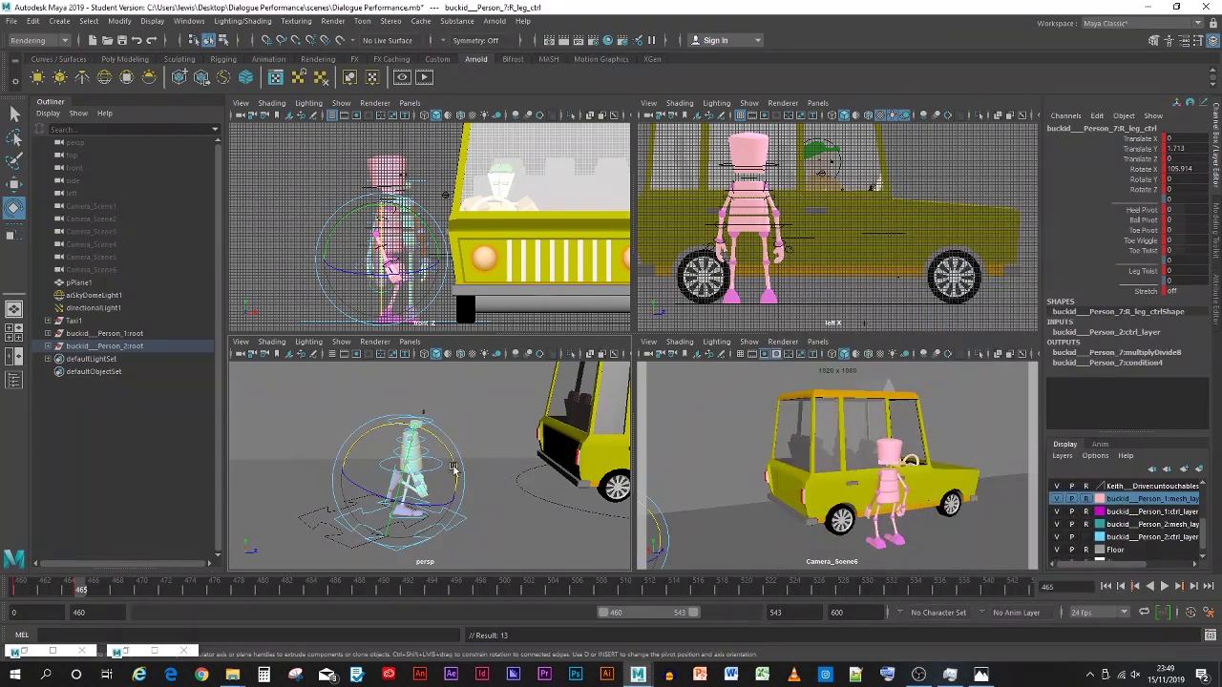
{"action": "left_click_drag", "start_coordinate": [400, 426], "coordinate": [420, 432]}
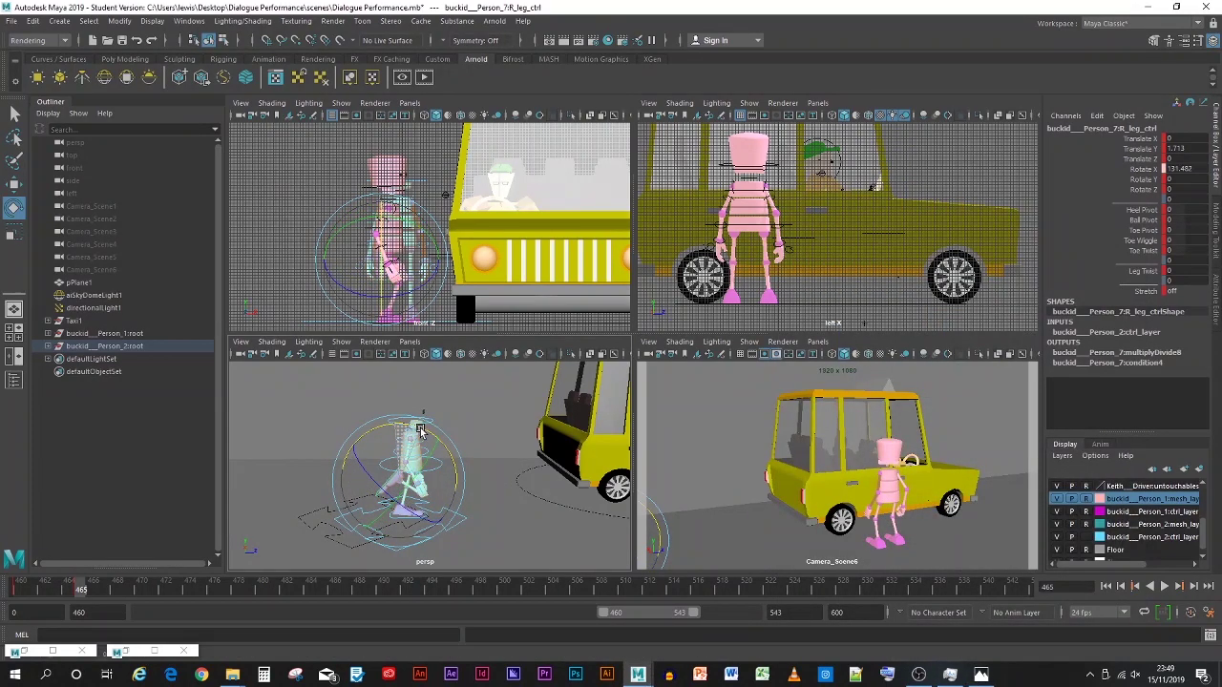
Step: Lower the right leg control to about 1.492 in Translate Y and key both of Person_2's leg controls at frame 465
{"action": "key", "text": "w"}
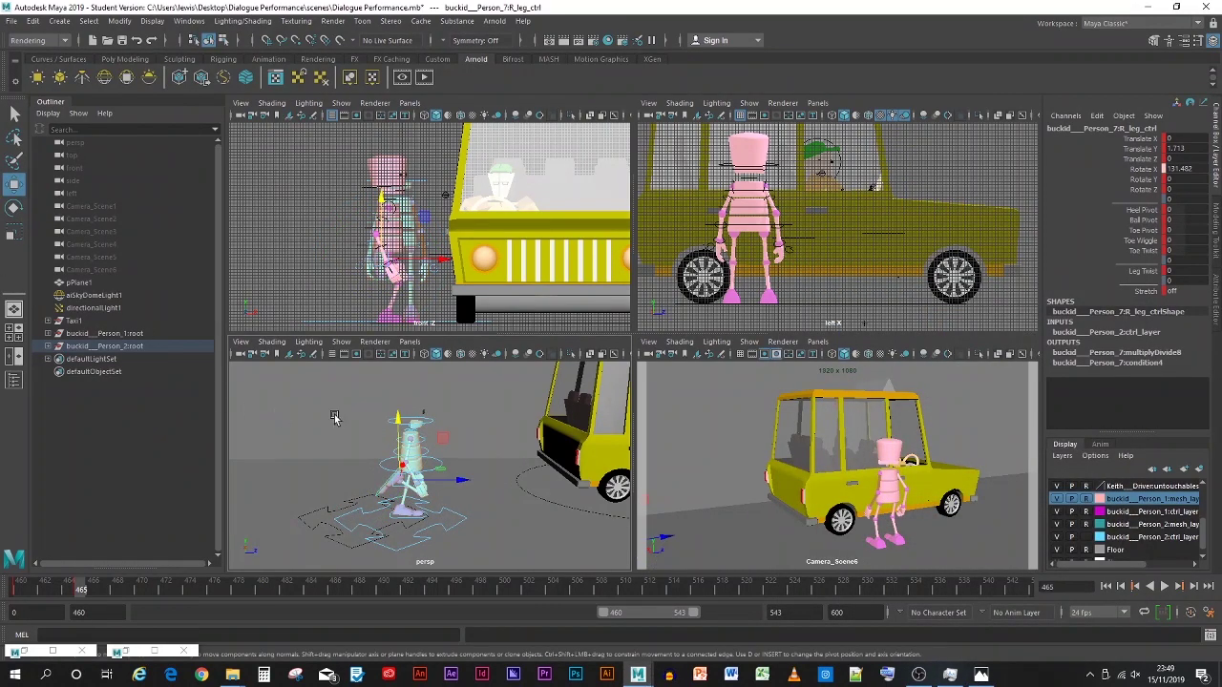
{"action": "left_click_drag", "start_coordinate": [398, 426], "coordinate": [396, 434]}
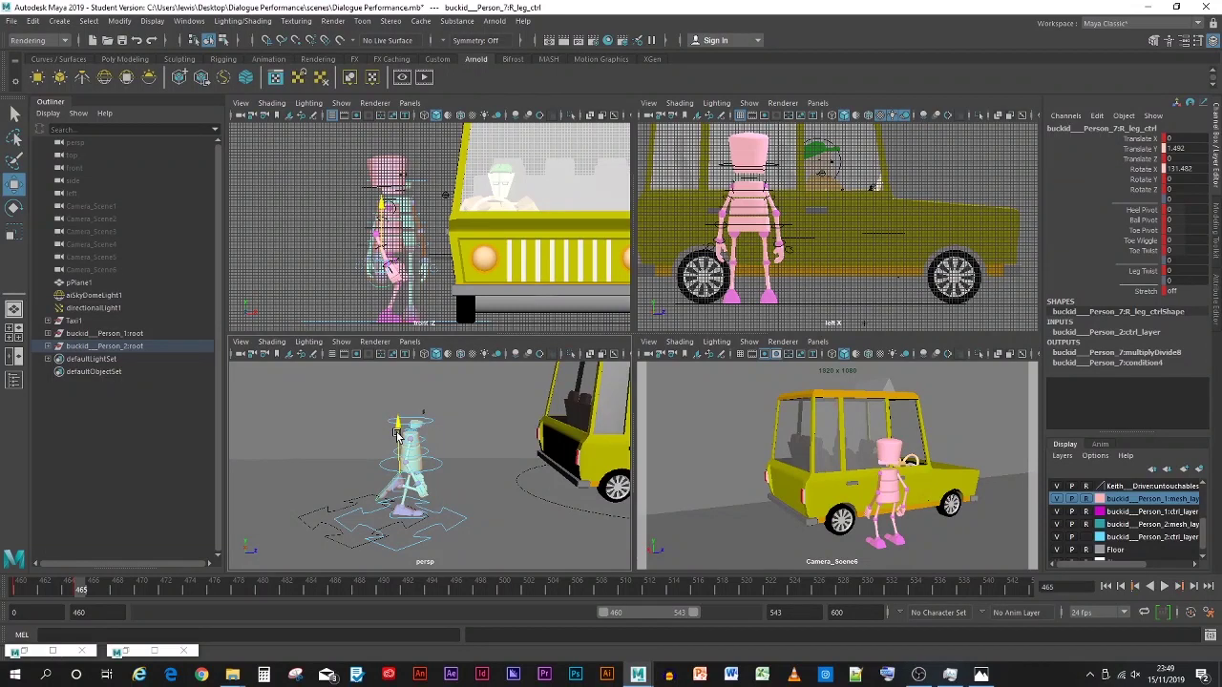
{"action": "key", "text": "s"}
{"action": "left_click", "coordinate": [402, 521]}
{"action": "key", "text": "s"}
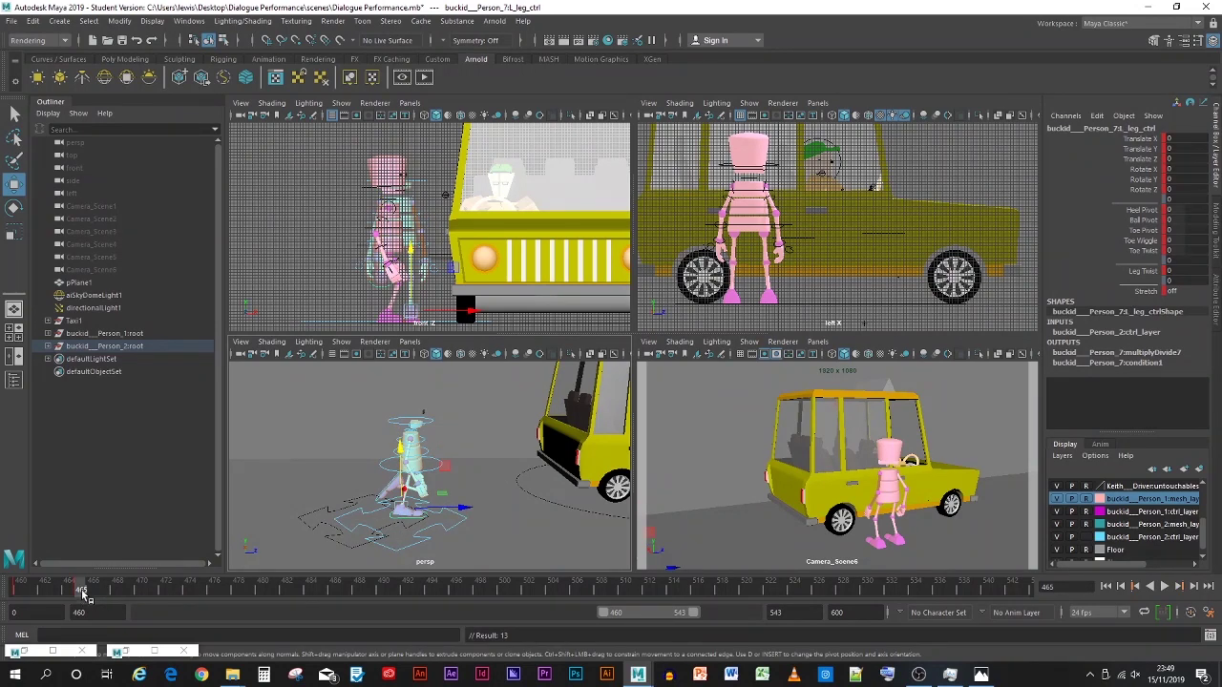
Step: Try moving Person_2's pelvis control forward to about 2.226 in Translate Z at frame 470, compare with the run reference, and undo the move
{"action": "left_click_drag", "start_coordinate": [83, 594], "coordinate": [141, 597]}
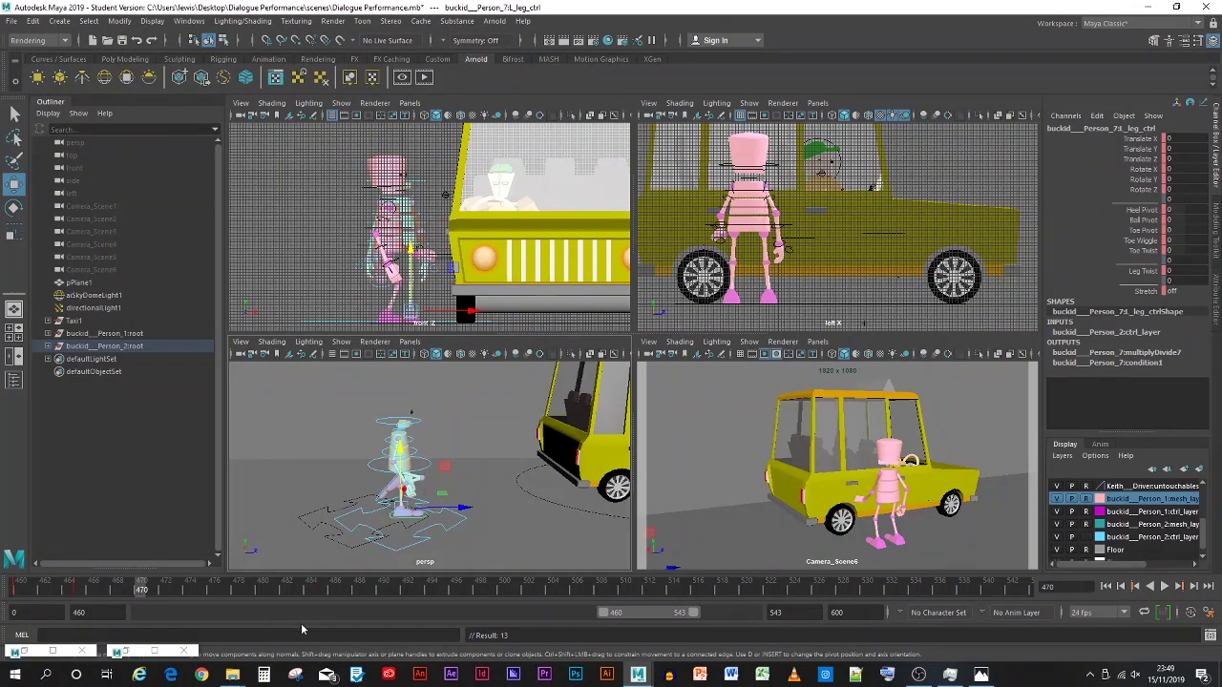
{"action": "left_click", "coordinate": [980, 675]}
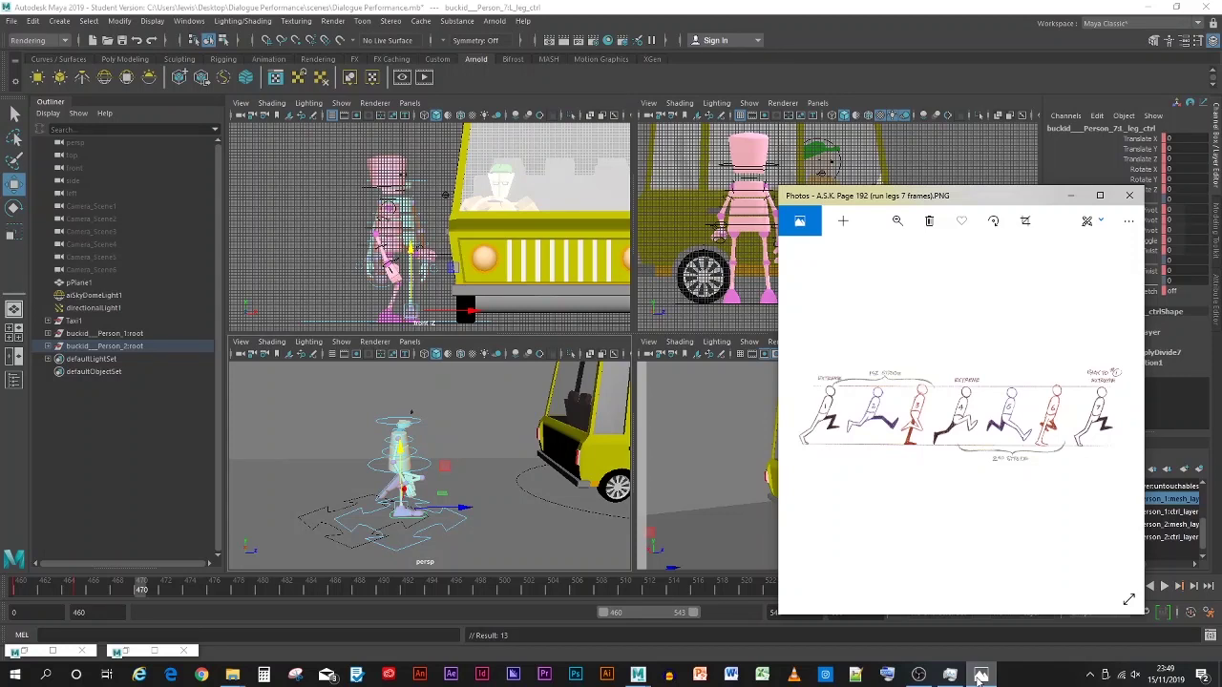
{"action": "left_click", "coordinate": [980, 674]}
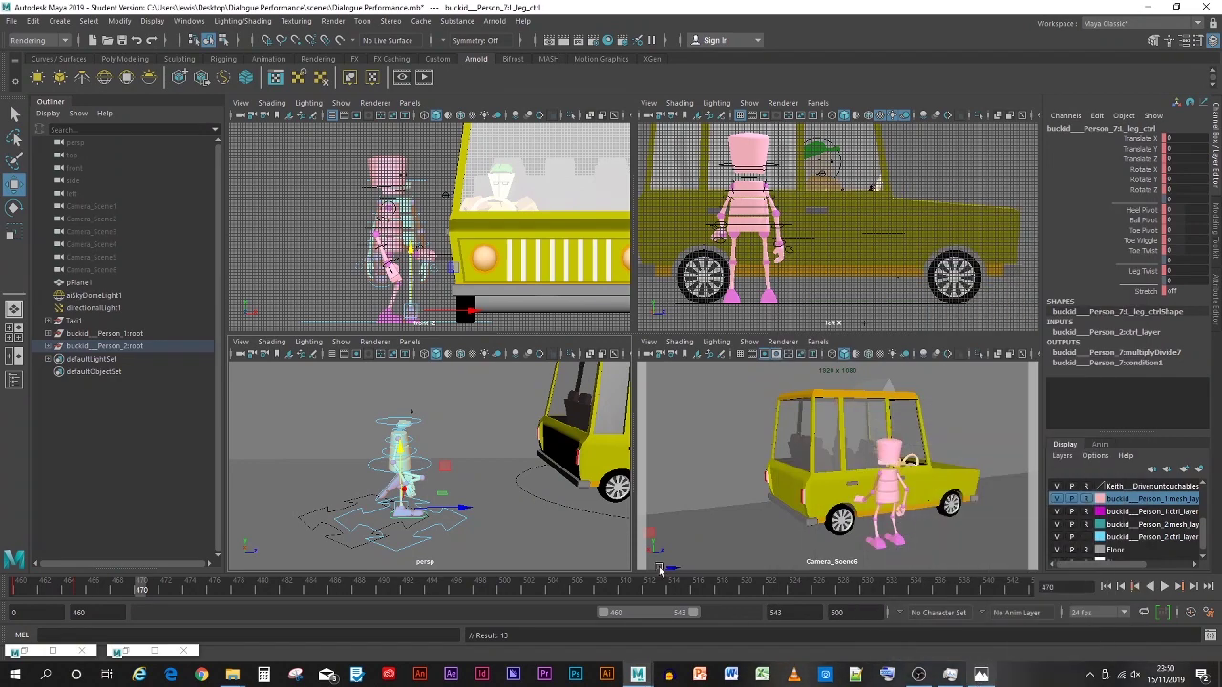
{"action": "left_click", "coordinate": [425, 470]}
{"action": "left_click_drag", "start_coordinate": [425, 471], "coordinate": [494, 461]}
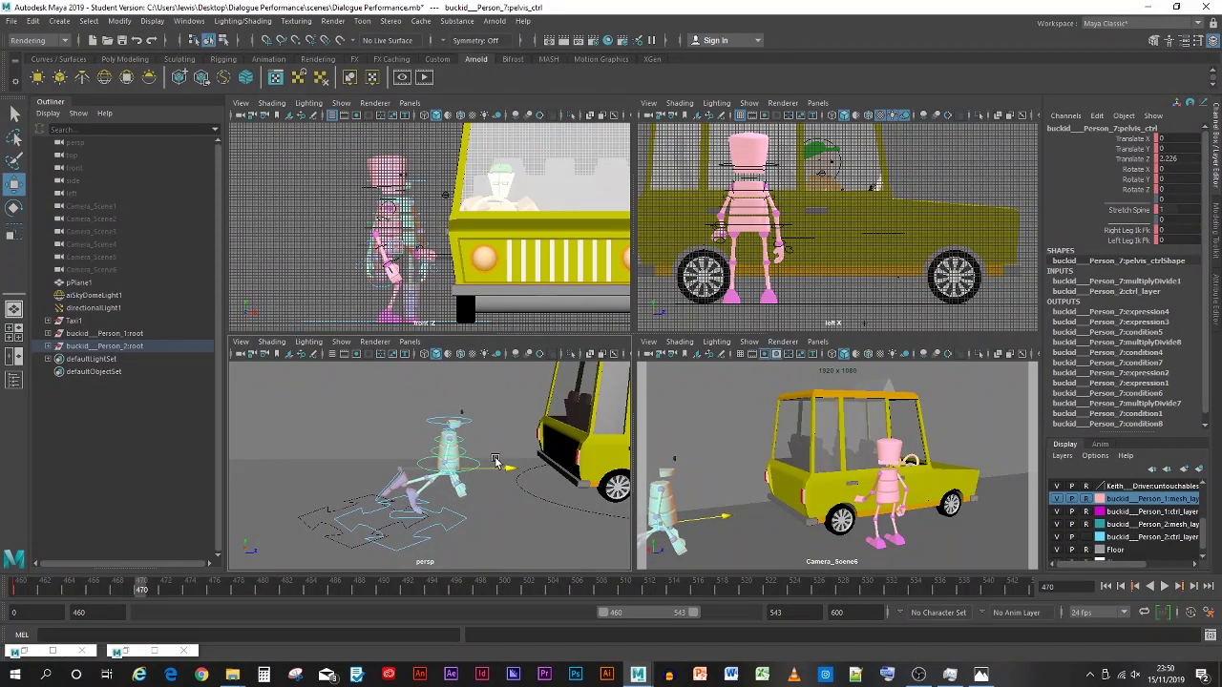
{"action": "left_click", "coordinate": [980, 674]}
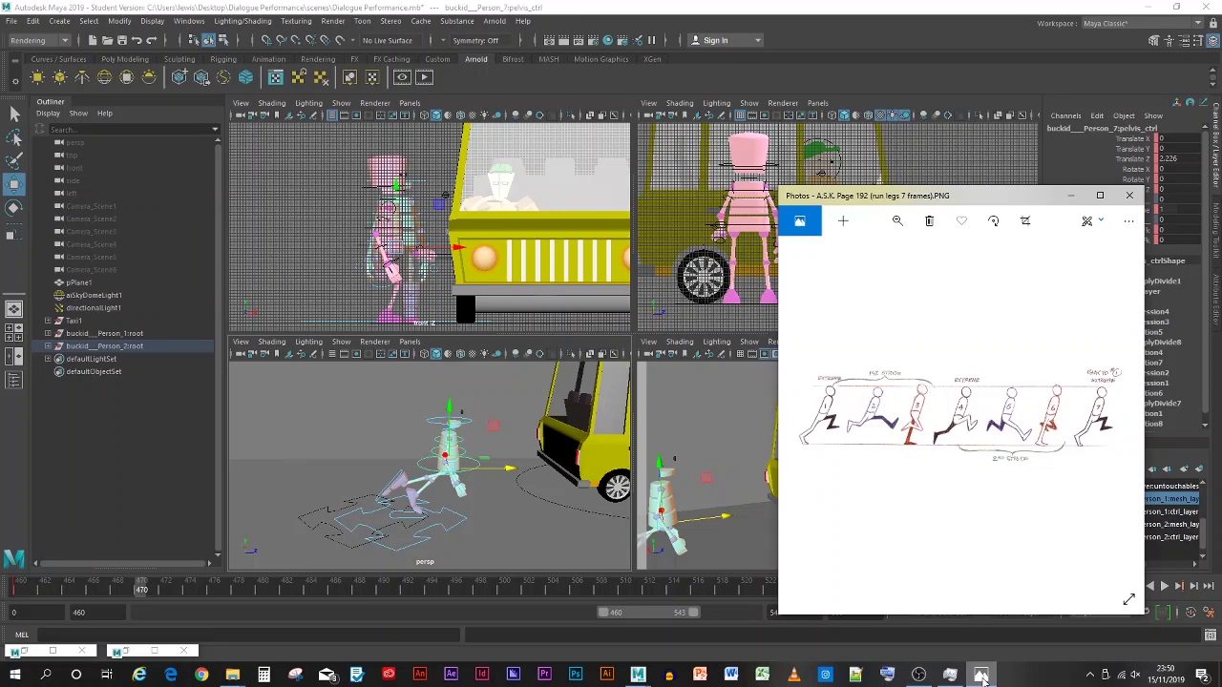
{"action": "left_click", "coordinate": [981, 674]}
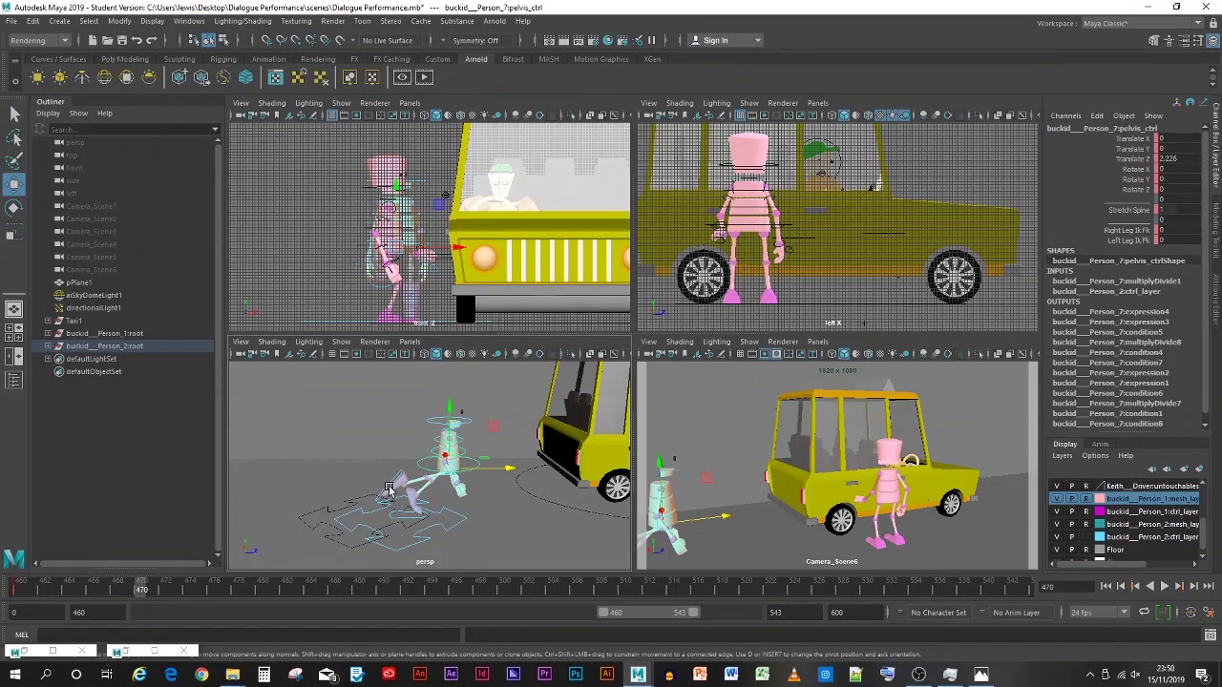
{"action": "key", "text": "ctrl+z"}
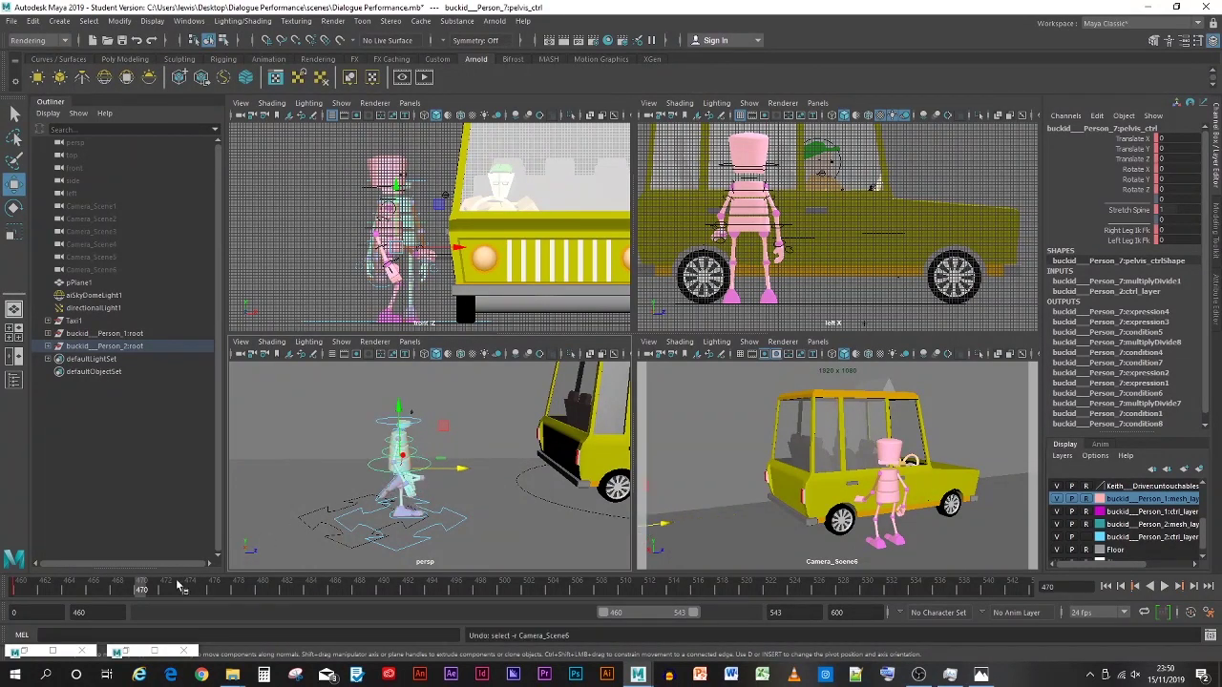
Step: Key Person_2's pelvis control at frame 465 and, at frame 470, move it to about -0.115 in Translate Y and 1.996 in Translate Z
{"action": "left_click_drag", "start_coordinate": [140, 591], "coordinate": [84, 596]}
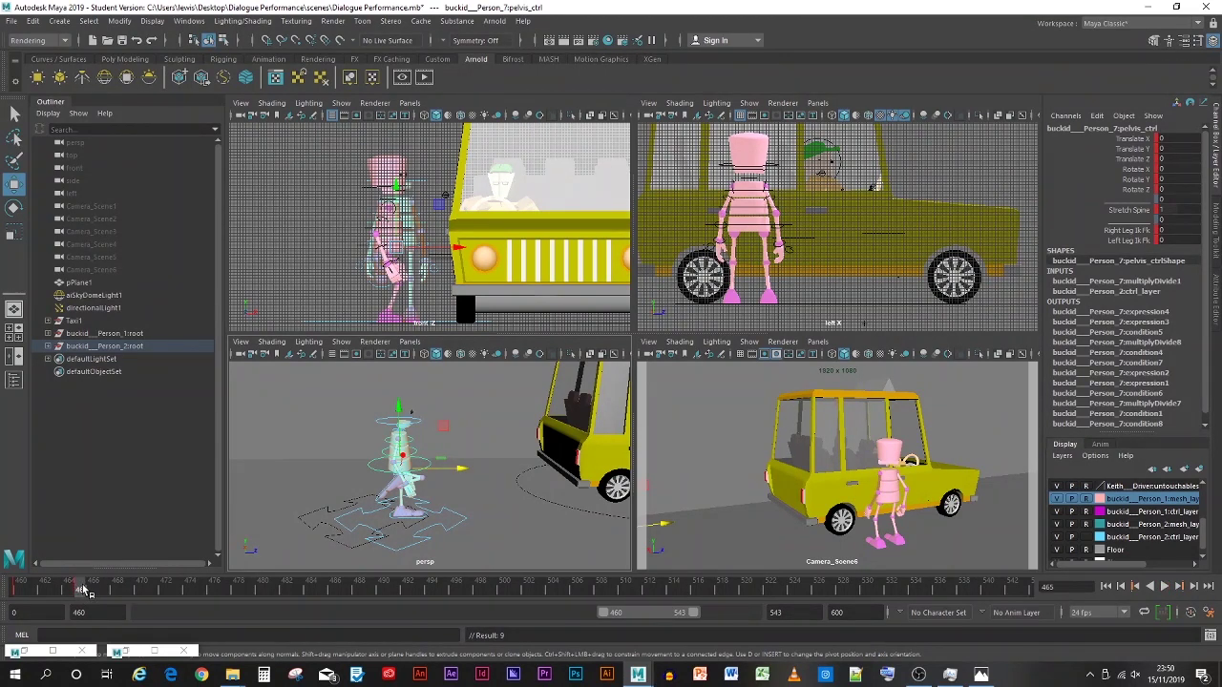
{"action": "left_click_drag", "start_coordinate": [96, 594], "coordinate": [144, 597]}
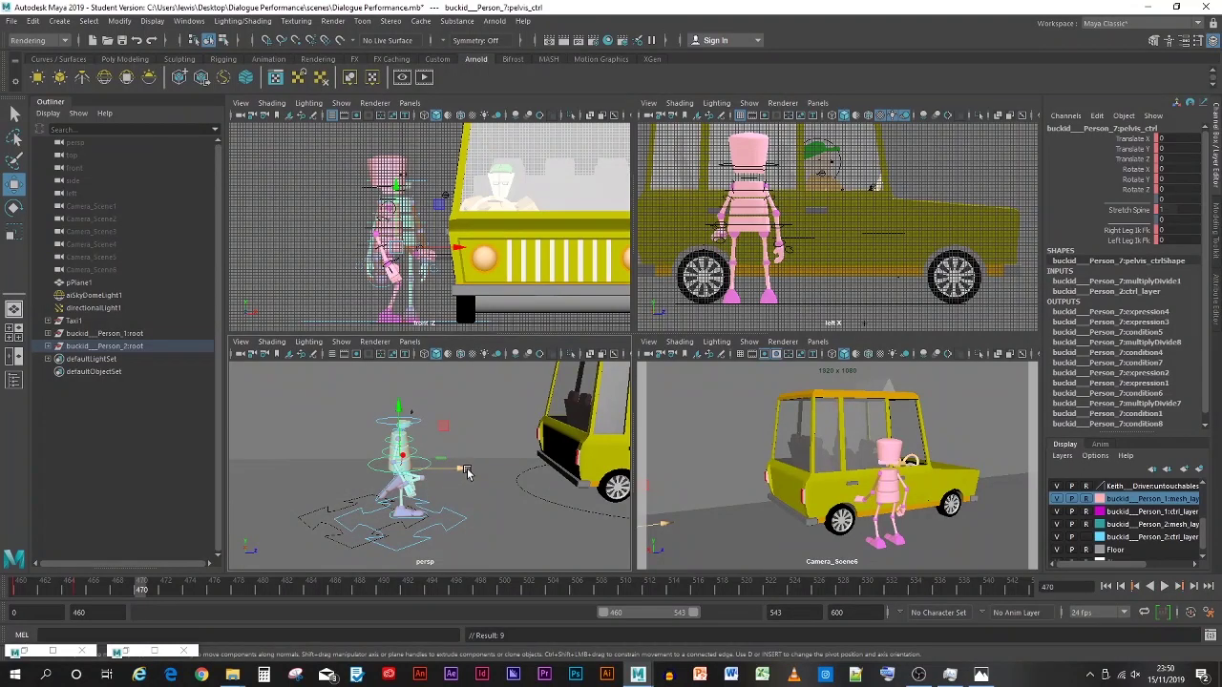
{"action": "left_click_drag", "start_coordinate": [468, 474], "coordinate": [509, 466]}
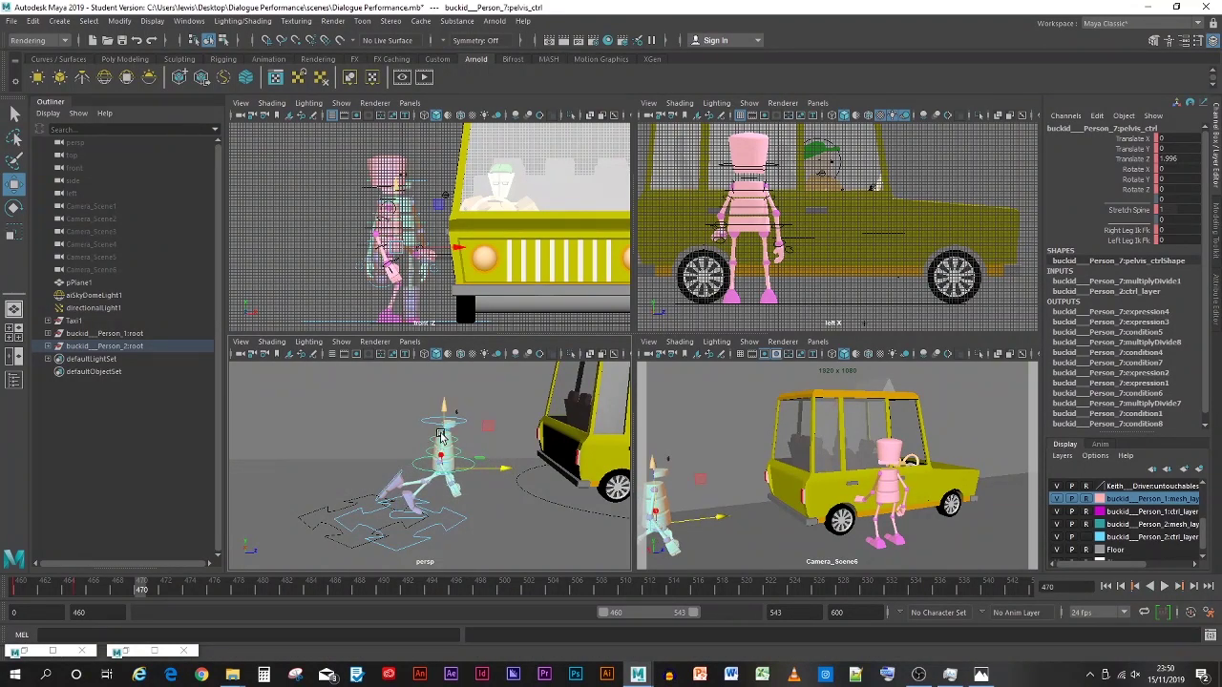
{"action": "left_click_drag", "start_coordinate": [441, 430], "coordinate": [442, 434]}
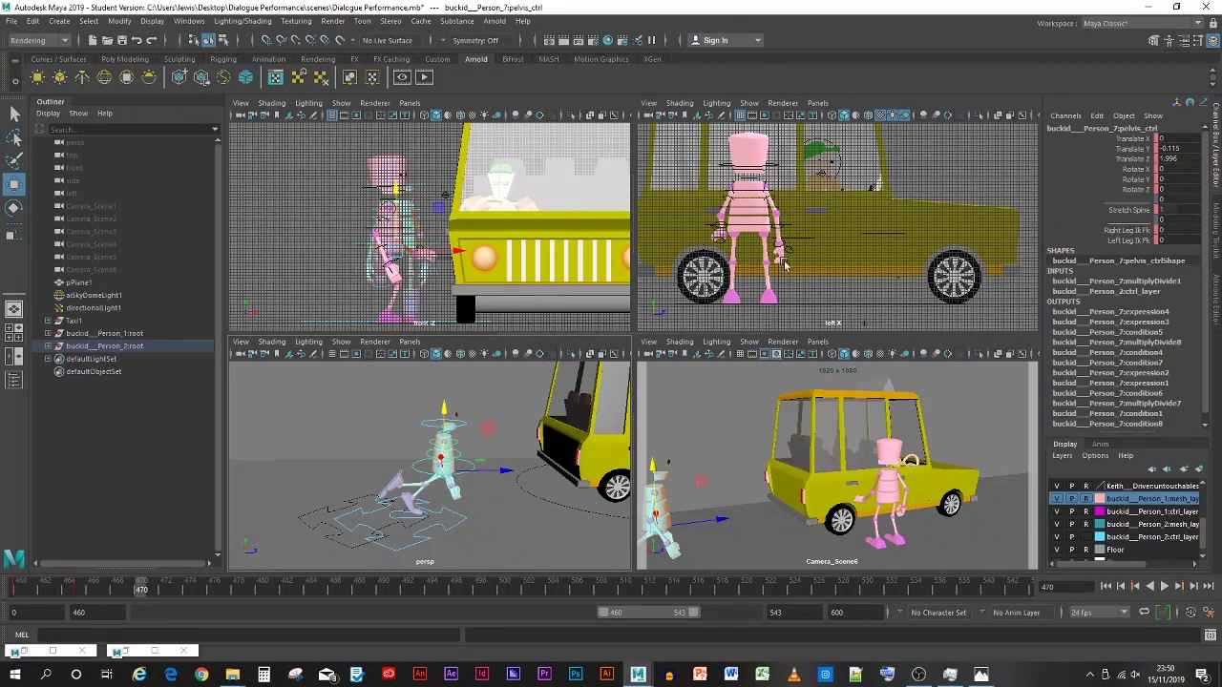
Step: Lower Person_2's root control to 0 in Translate Y at frame 460 and key it there
{"action": "middle_click_drag", "start_coordinate": [833, 260], "coordinate": [854, 283], "text": "alt"}
{"action": "mouse_move", "coordinate": [781, 284]}
{"action": "middle_mouse_down", "text": "alt"}
{"action": "mouse_move", "coordinate": [887, 281]}
{"action": "mouse_move", "coordinate": [798, 291]}
{"action": "middle_mouse_up", "text": "alt"}
{"action": "scroll", "coordinate": [798, 291], "scroll_direction": "up", "scroll_amount": 4}
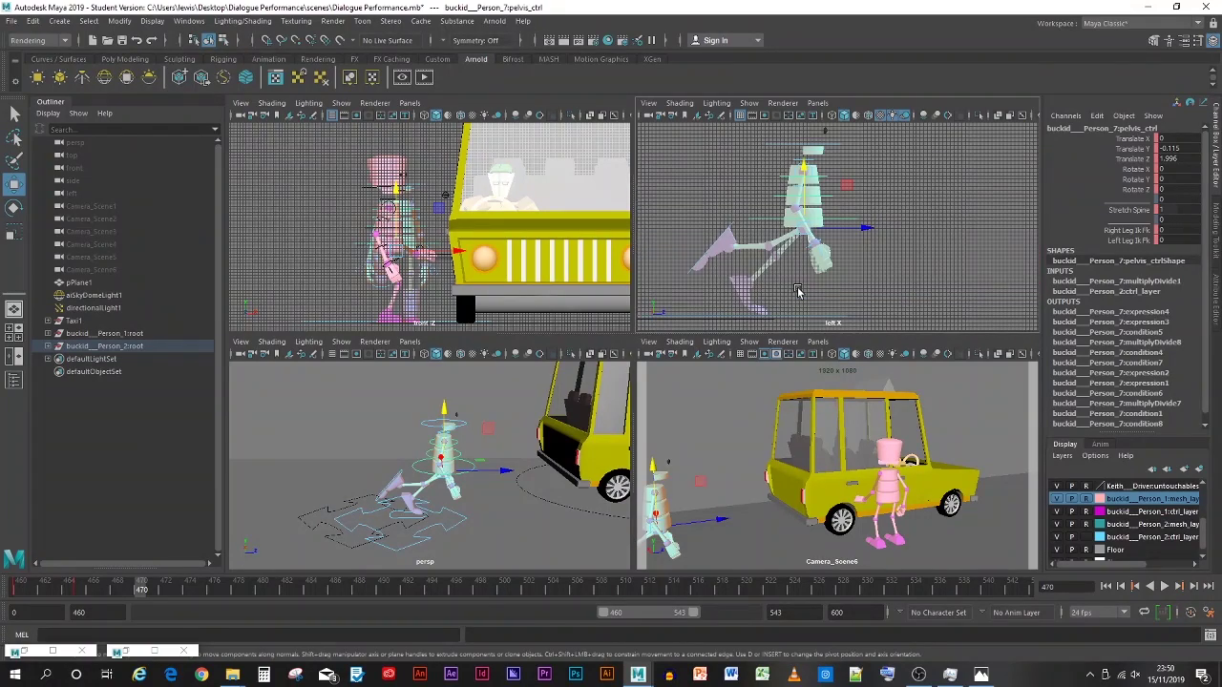
{"action": "scroll", "coordinate": [824, 242], "scroll_direction": "up", "scroll_amount": 2}
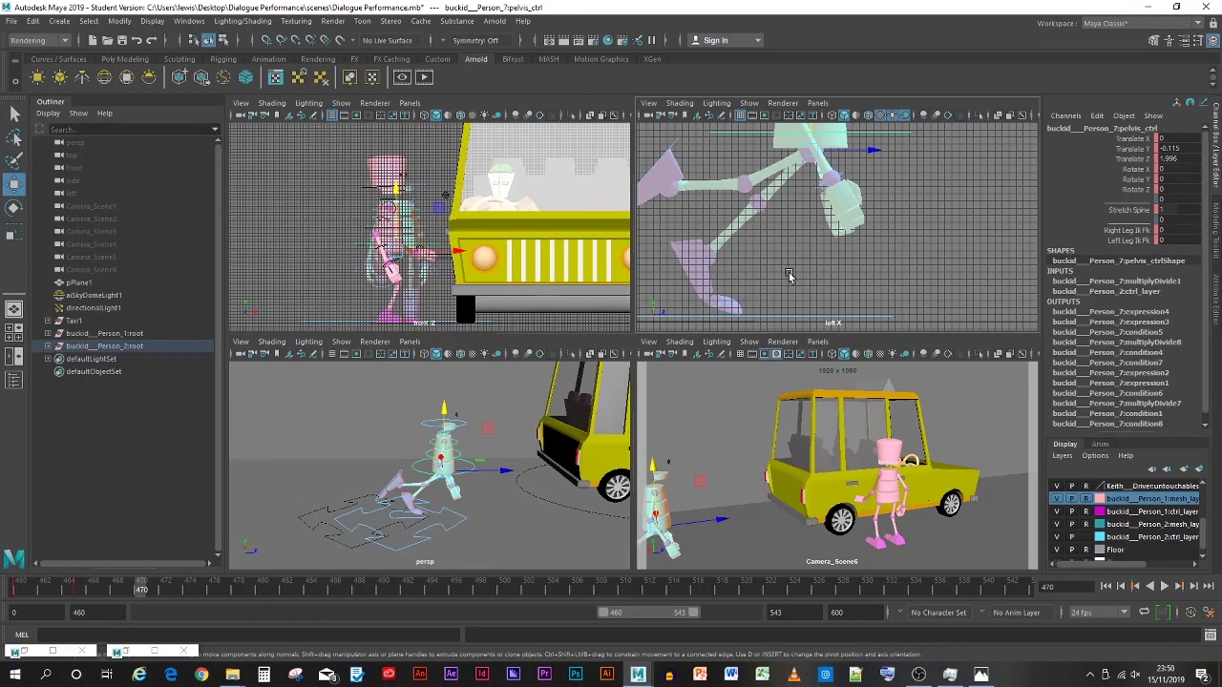
{"action": "scroll", "coordinate": [767, 294], "scroll_direction": "up", "scroll_amount": 1}
{"action": "middle_click_drag", "start_coordinate": [765, 291], "coordinate": [838, 246], "text": "alt"}
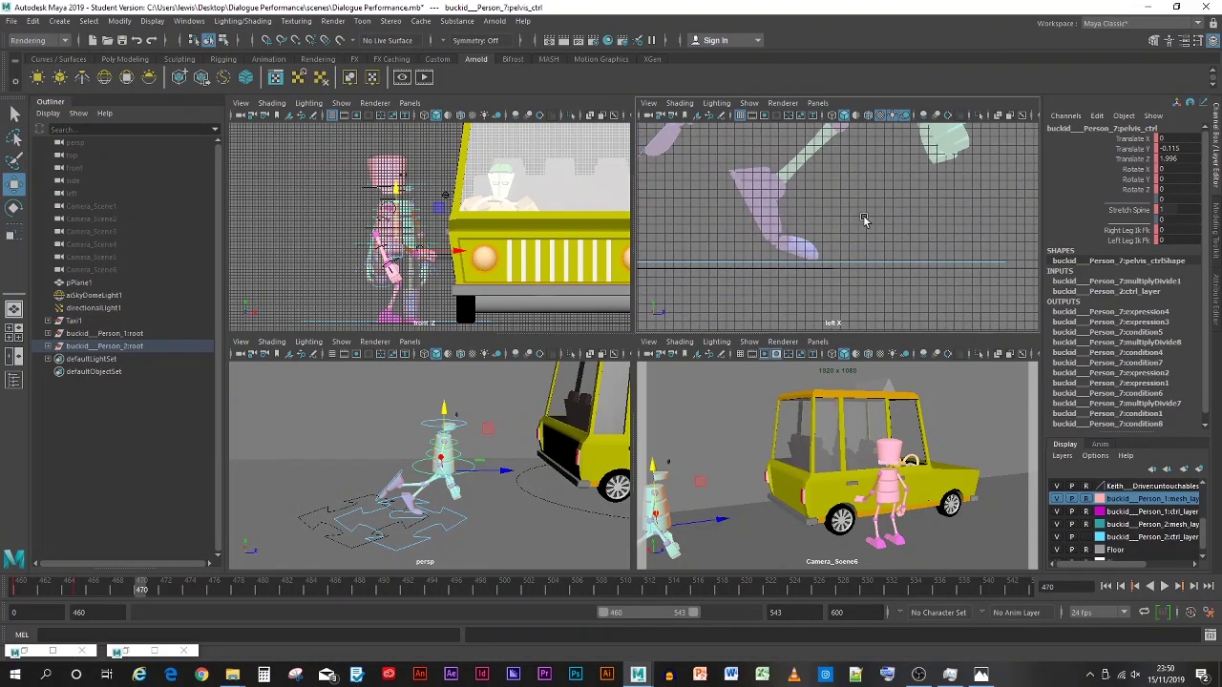
{"action": "left_click", "coordinate": [831, 263]}
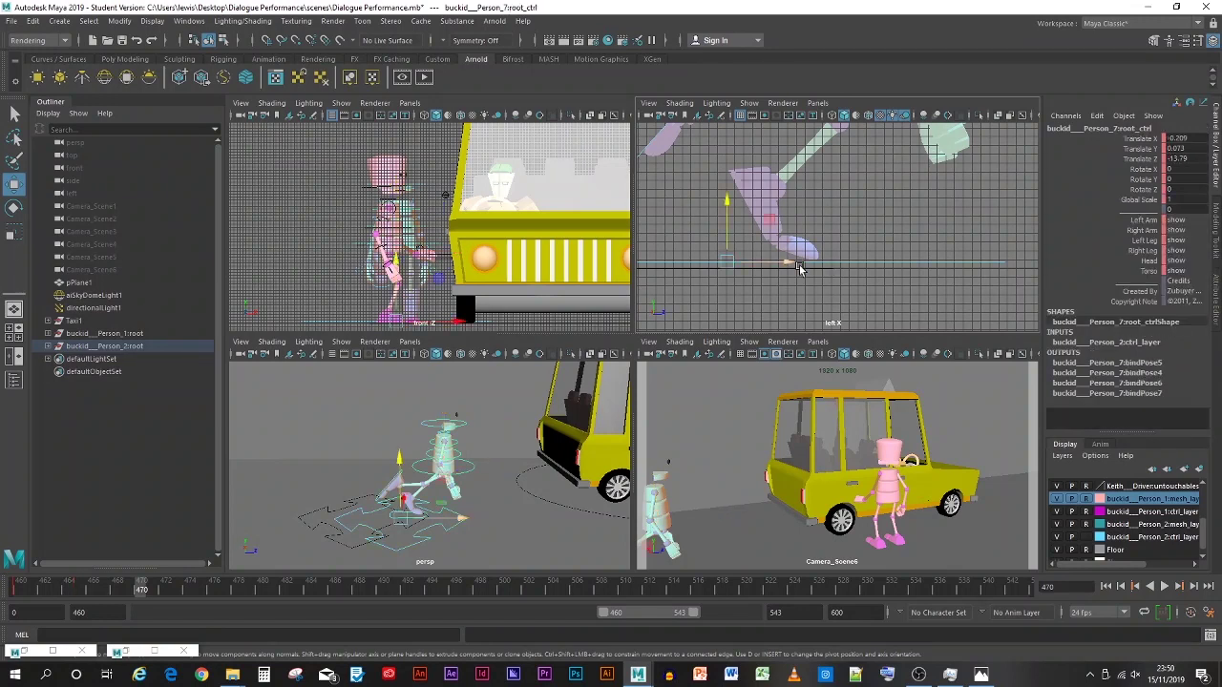
{"action": "right_click", "coordinate": [17, 588]}
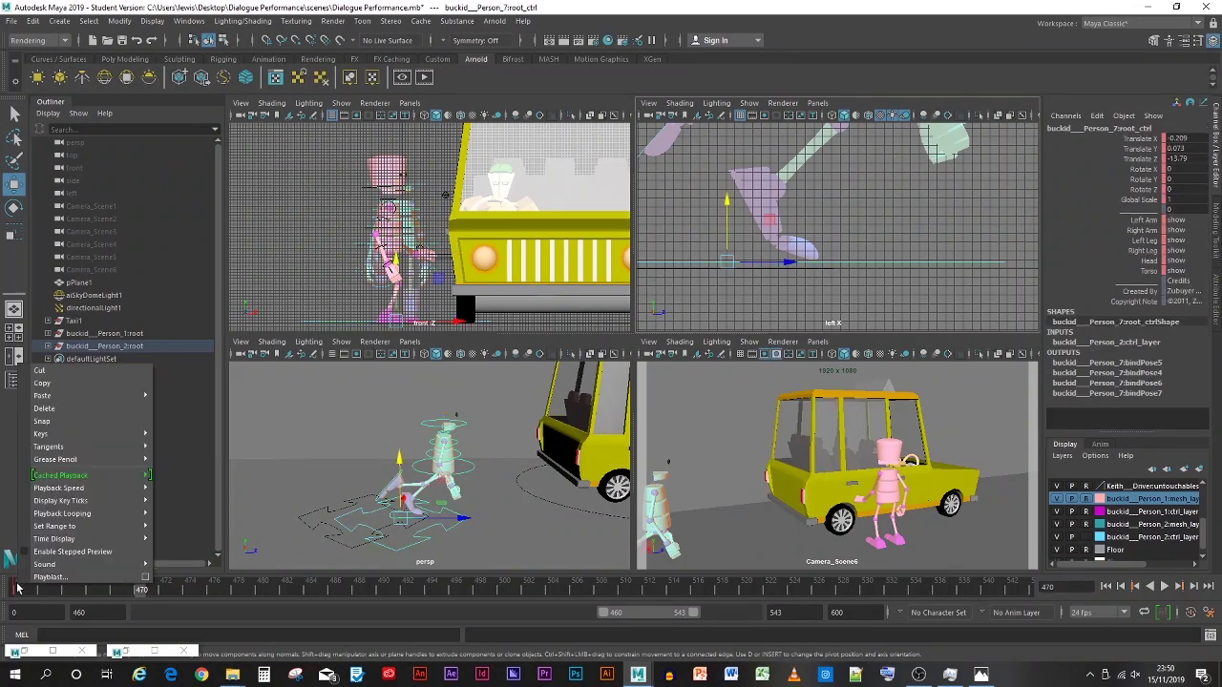
{"action": "left_click", "coordinate": [21, 589]}
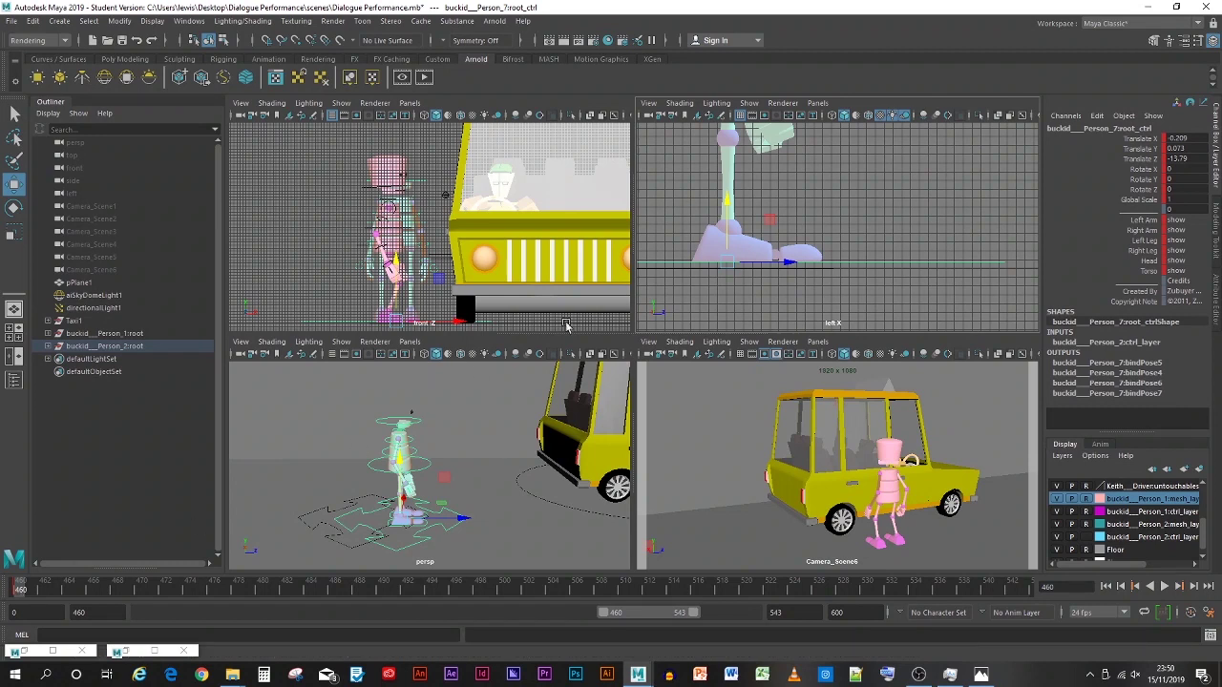
{"action": "left_click_drag", "start_coordinate": [730, 222], "coordinate": [720, 230]}
{"action": "key", "text": "s"}
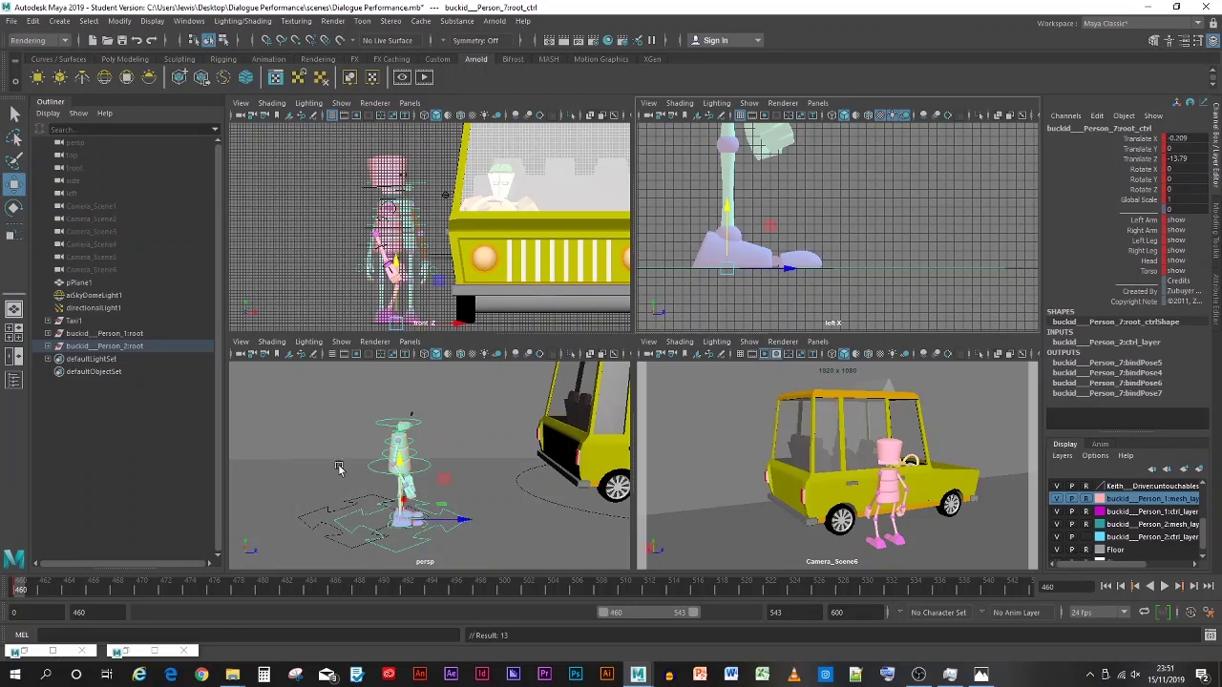
Step: At frame 470, move Person_2's pelvis control forward to about 1.73 in Translate Z, key it, and compare the pose with the run-legs reference image
{"action": "key", "text": "alt+v"}
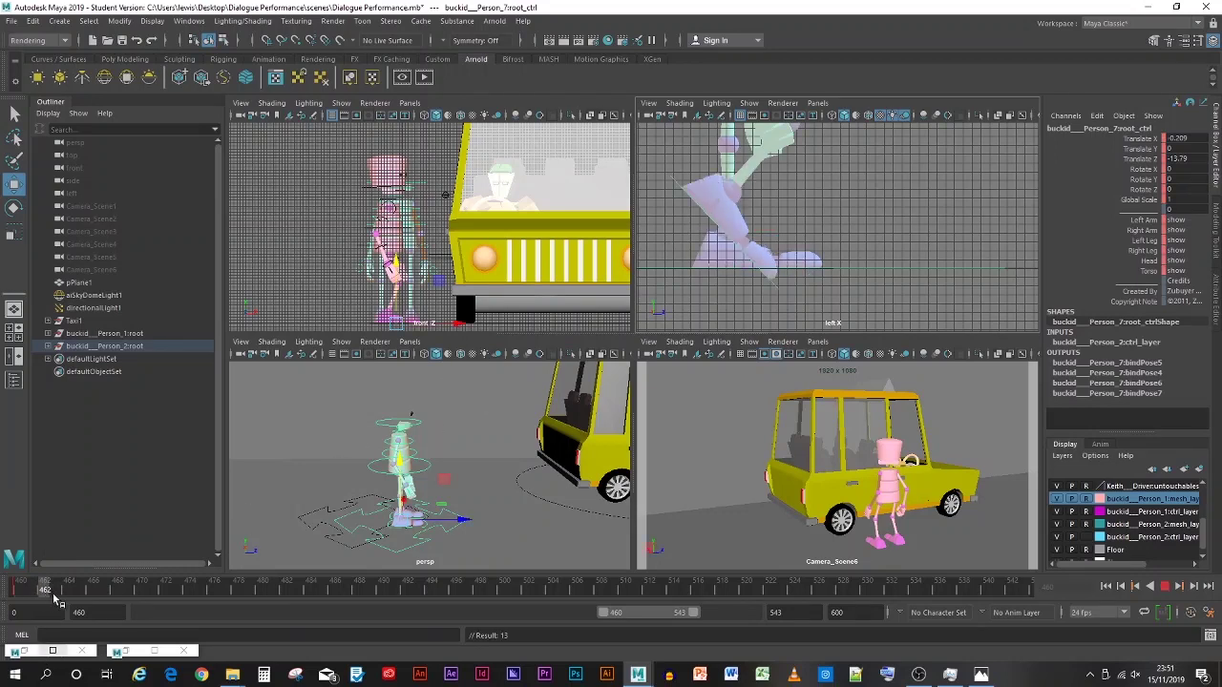
{"action": "left_click", "coordinate": [139, 589]}
{"action": "scroll", "coordinate": [718, 231], "scroll_direction": "down", "scroll_amount": 3}
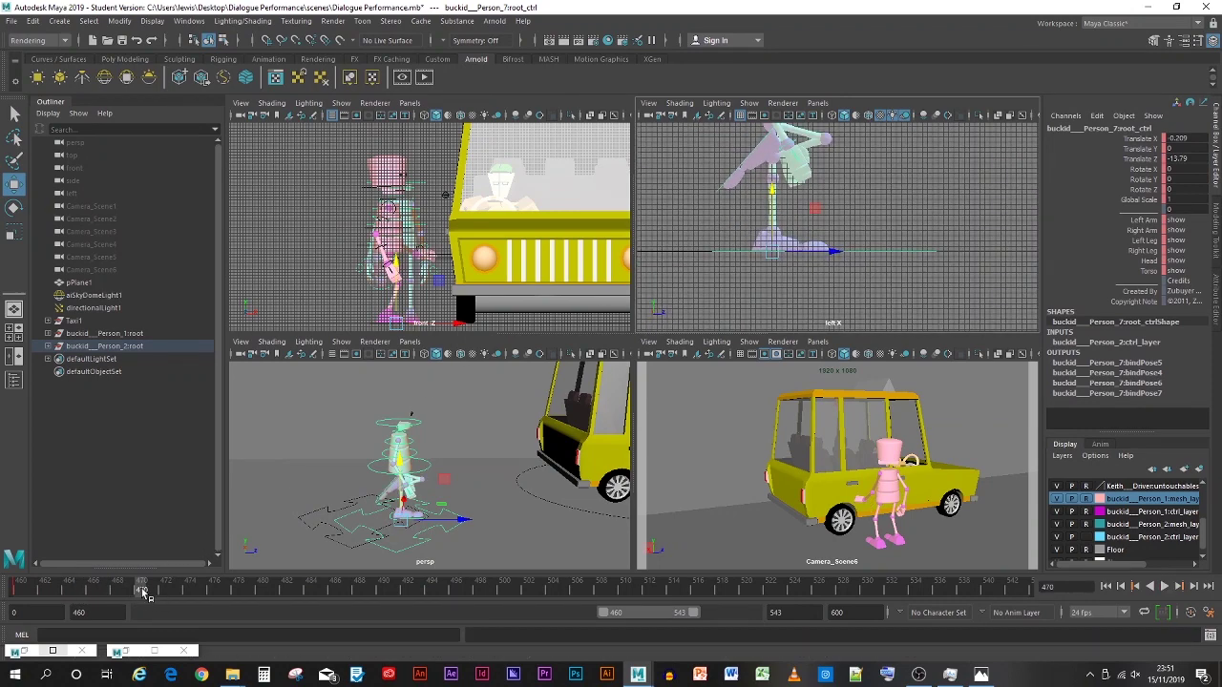
{"action": "mouse_move", "coordinate": [144, 592]}
{"action": "left_mouse_down"}
{"action": "mouse_move", "coordinate": [186, 592]}
{"action": "mouse_move", "coordinate": [71, 599]}
{"action": "mouse_move", "coordinate": [138, 595]}
{"action": "left_mouse_up"}
{"action": "left_click", "coordinate": [416, 468]}
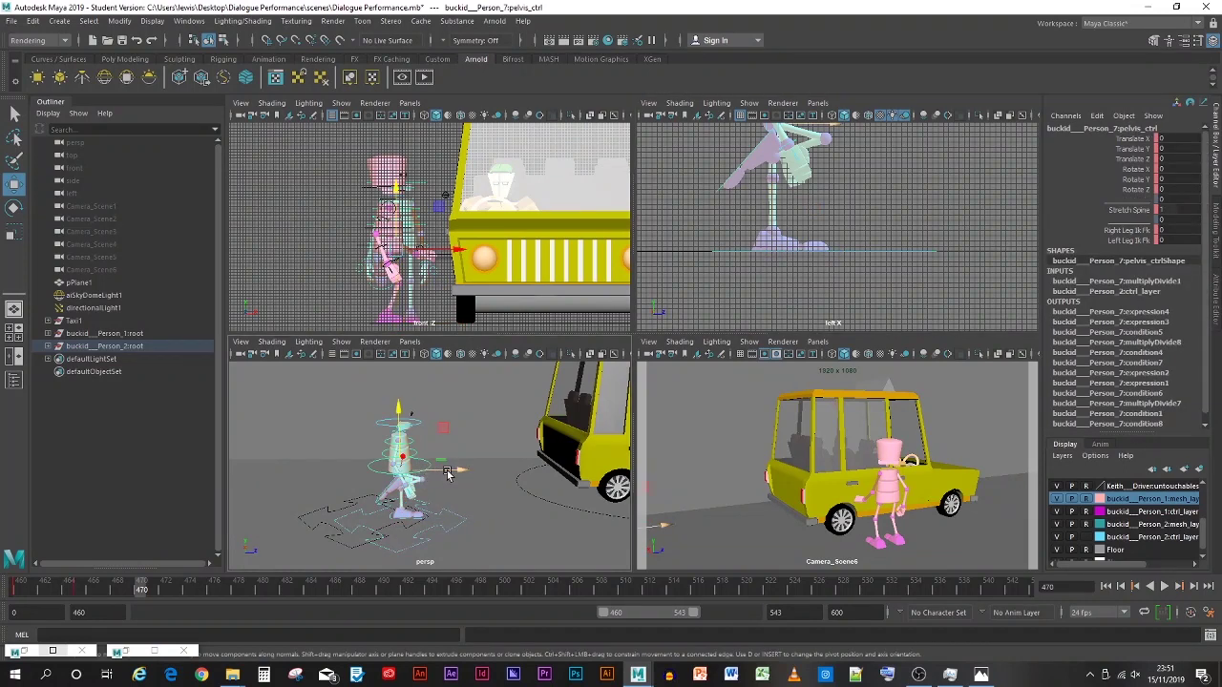
{"action": "left_click_drag", "start_coordinate": [447, 473], "coordinate": [489, 468]}
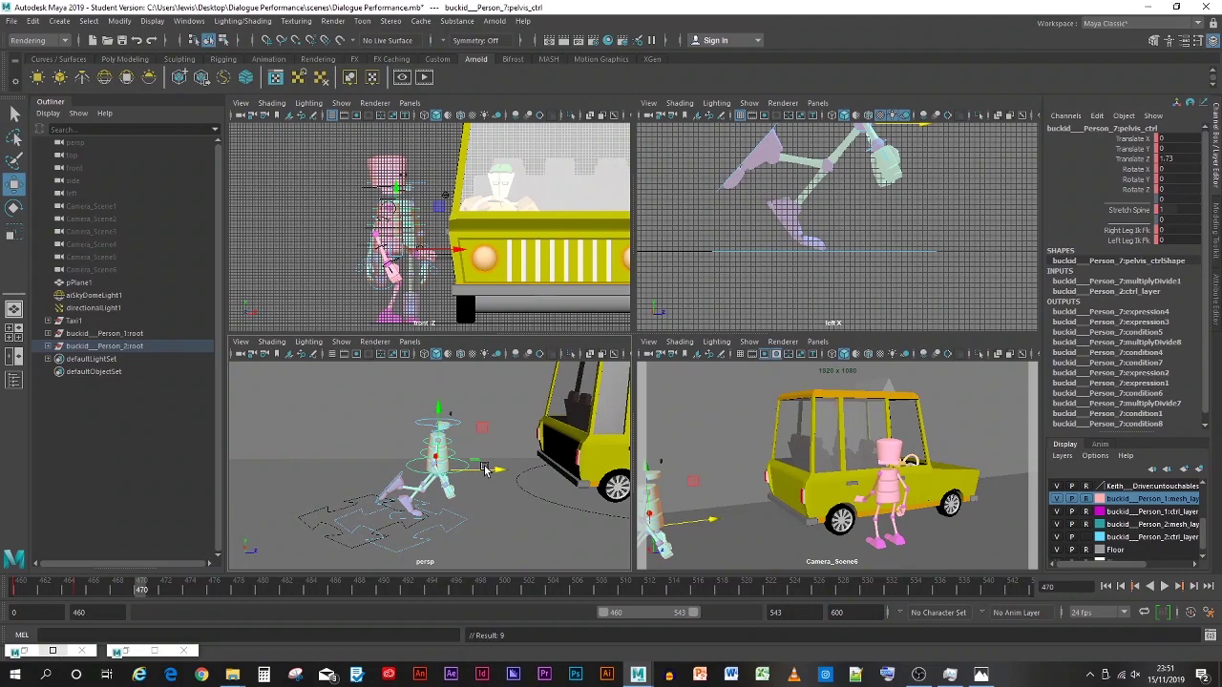
{"action": "left_click", "coordinate": [978, 676]}
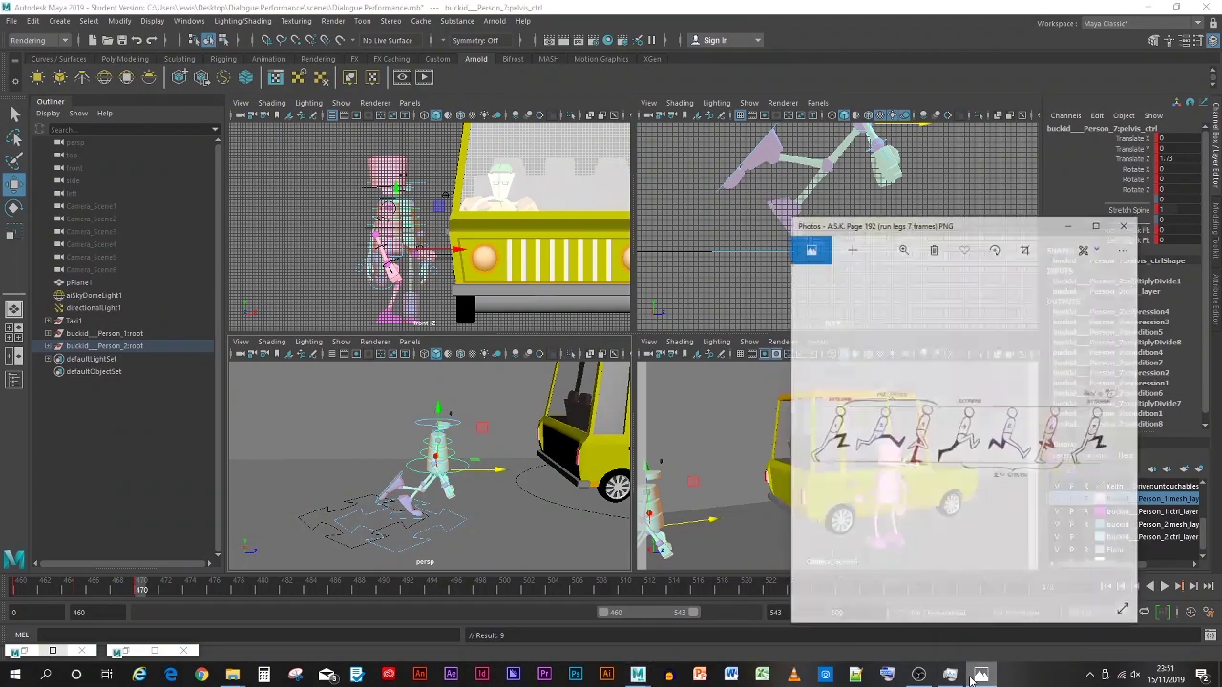
{"action": "left_click", "coordinate": [978, 676]}
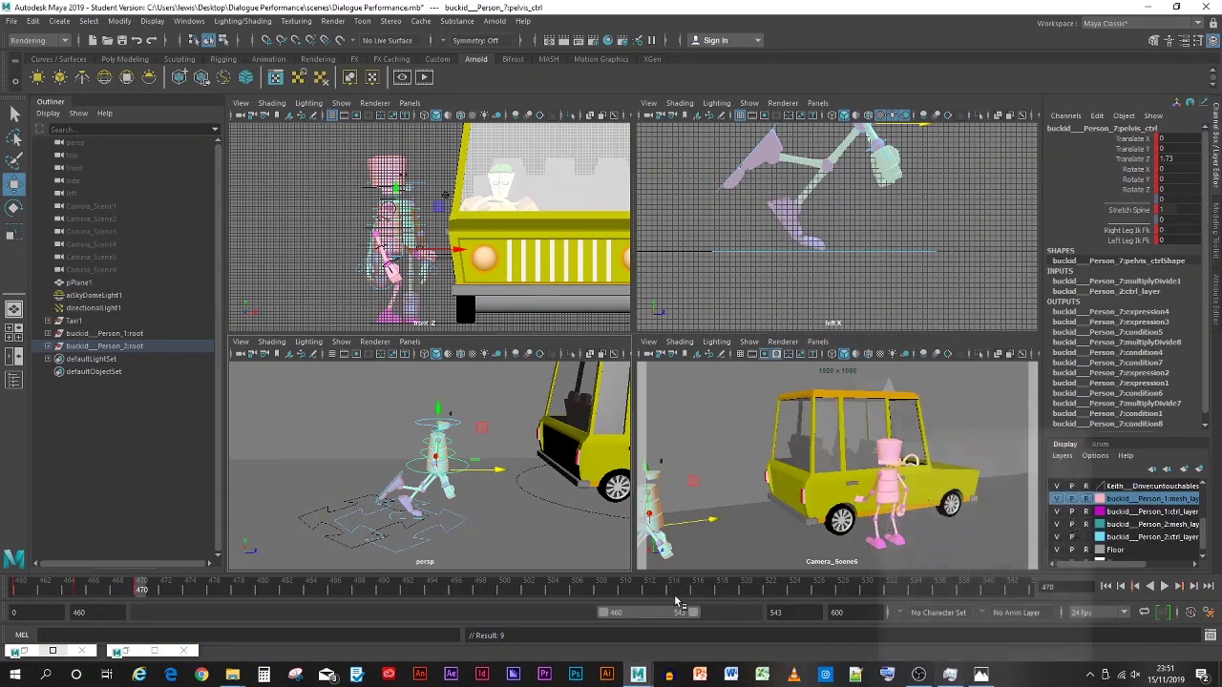
Step: Move Person_2's right leg control forward to about 3.432 in Translate Z at frame 470
{"action": "left_click", "coordinate": [389, 492]}
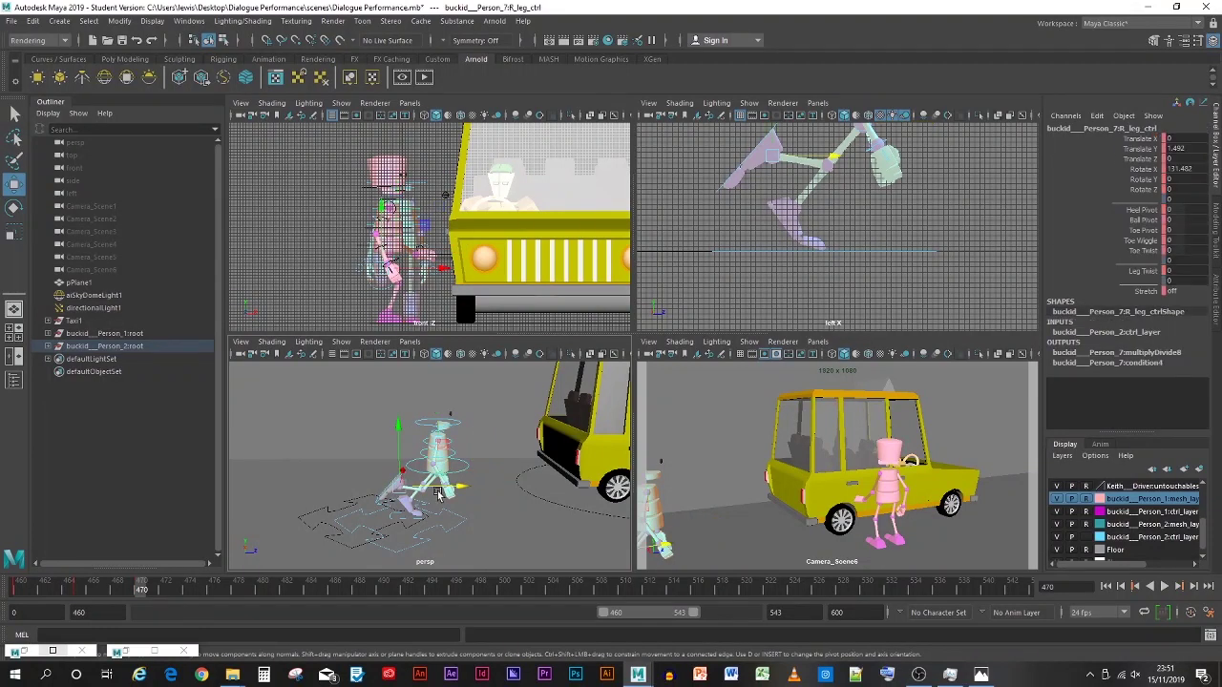
{"action": "left_click", "coordinate": [447, 490]}
{"action": "left_click", "coordinate": [391, 489]}
{"action": "left_click_drag", "start_coordinate": [441, 487], "coordinate": [534, 487]}
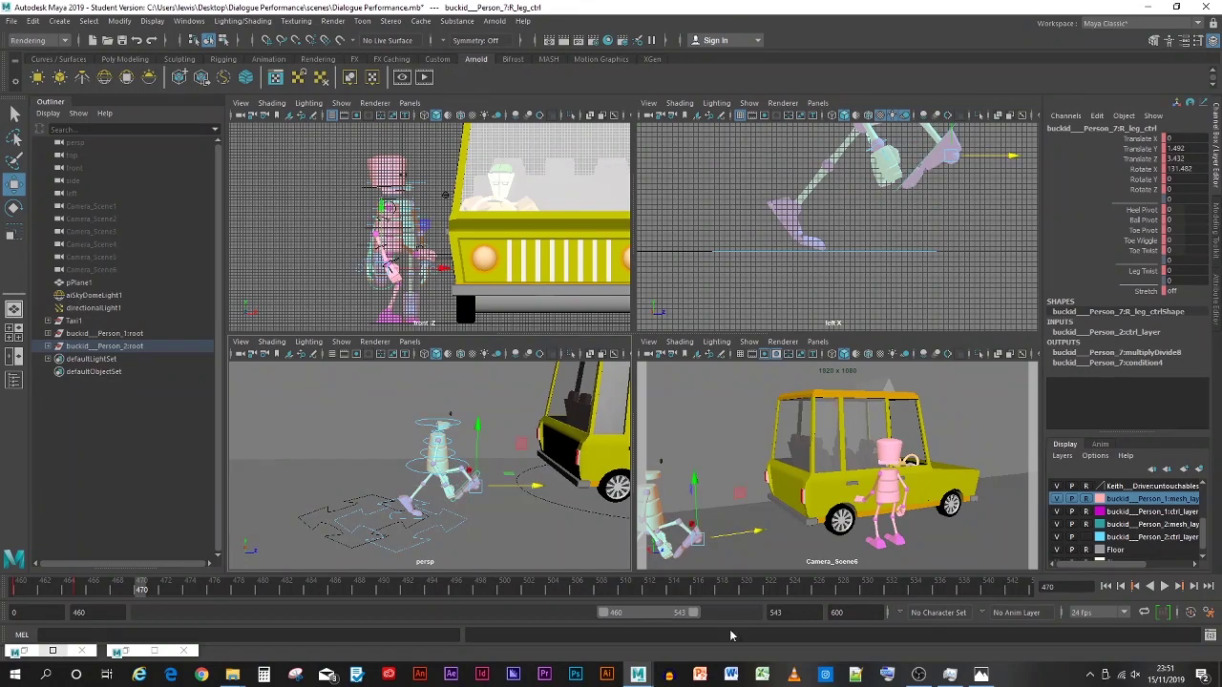
Step: Rotate the right leg control to about -48.54 in Rotate X, checking the foot's angle against the run-legs reference image
{"action": "left_click", "coordinate": [980, 674]}
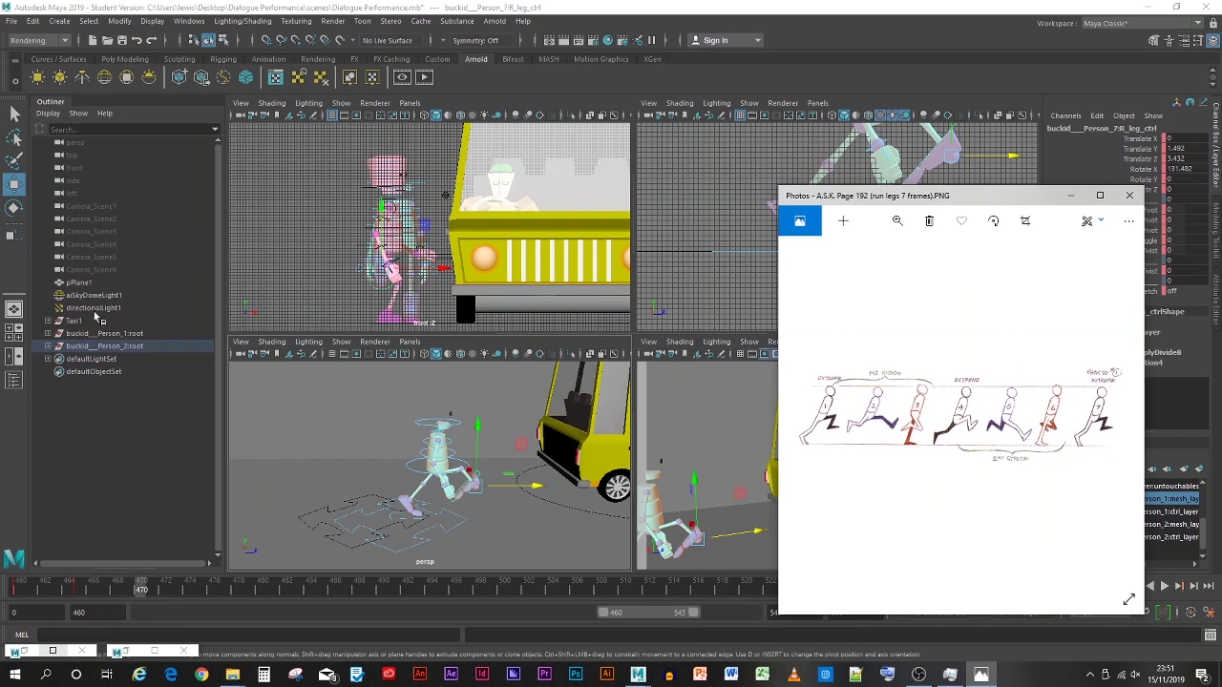
{"action": "left_click", "coordinate": [405, 424]}
{"action": "key", "text": "e"}
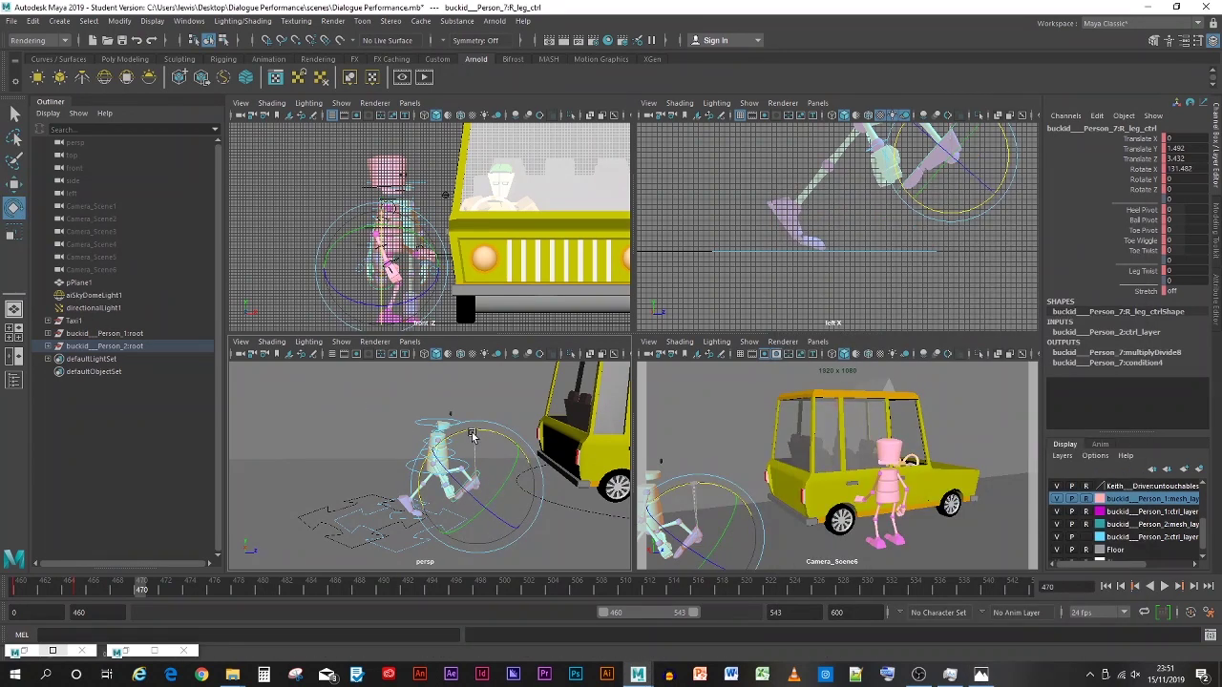
{"action": "left_click_drag", "start_coordinate": [476, 434], "coordinate": [359, 545]}
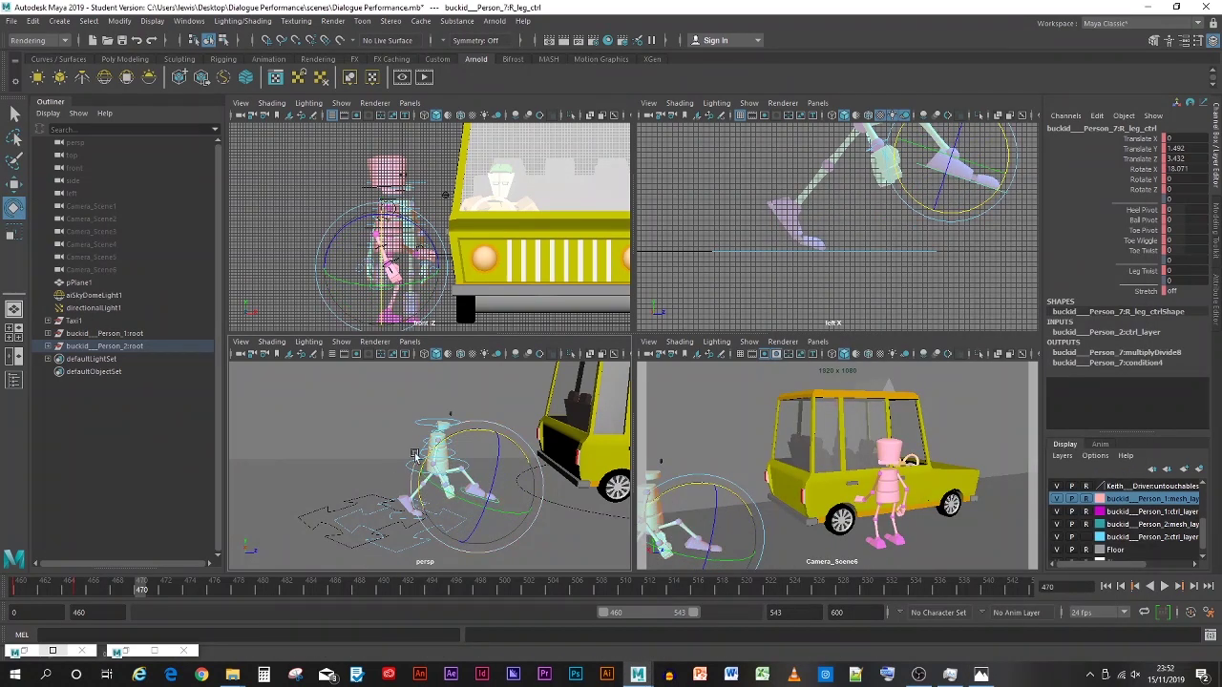
{"action": "left_click_drag", "start_coordinate": [470, 436], "coordinate": [413, 470]}
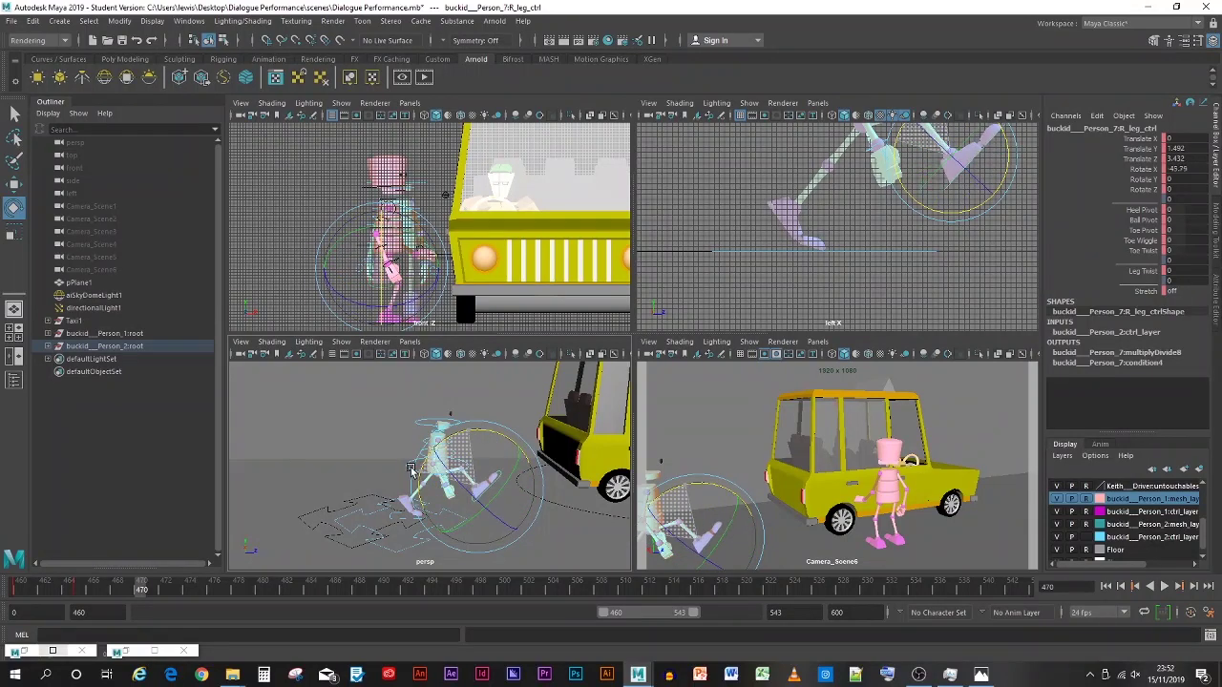
{"action": "left_click", "coordinate": [982, 674]}
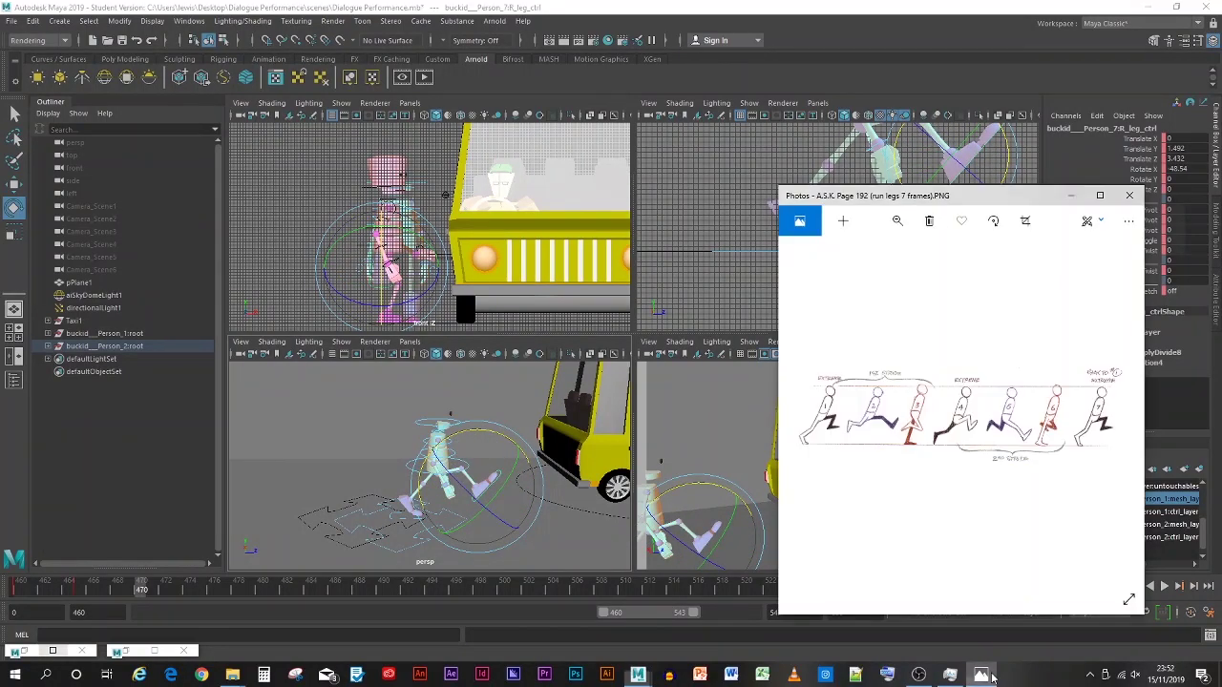
{"action": "left_click", "coordinate": [983, 675]}
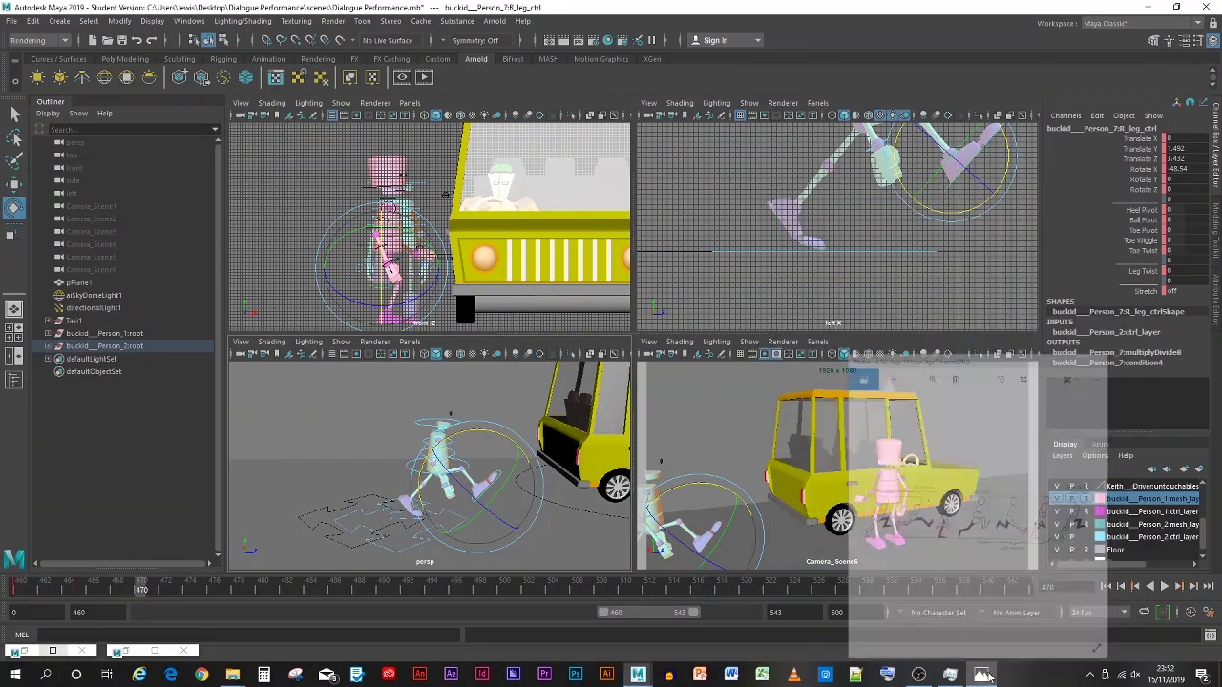
Step: Adjust the right leg control to about 3.087 in Translate Z and 1.016 in Translate Y, and key it at frame 470
{"action": "left_click", "coordinate": [14, 184]}
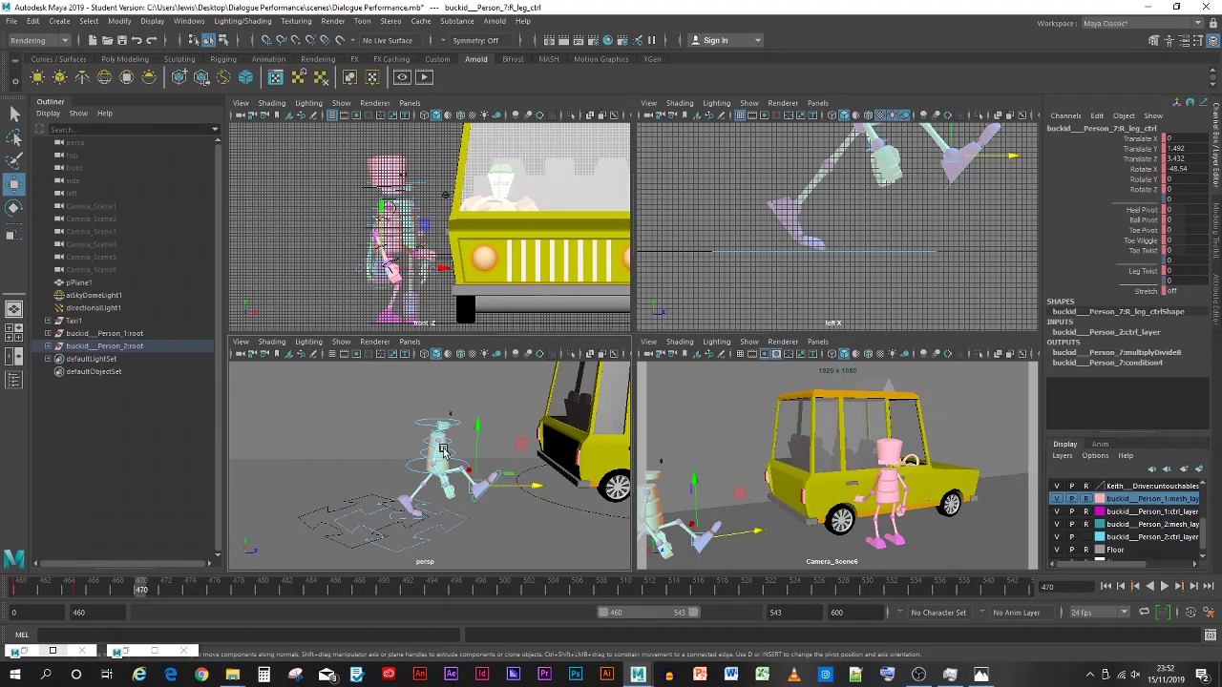
{"action": "left_click_drag", "start_coordinate": [534, 488], "coordinate": [527, 489]}
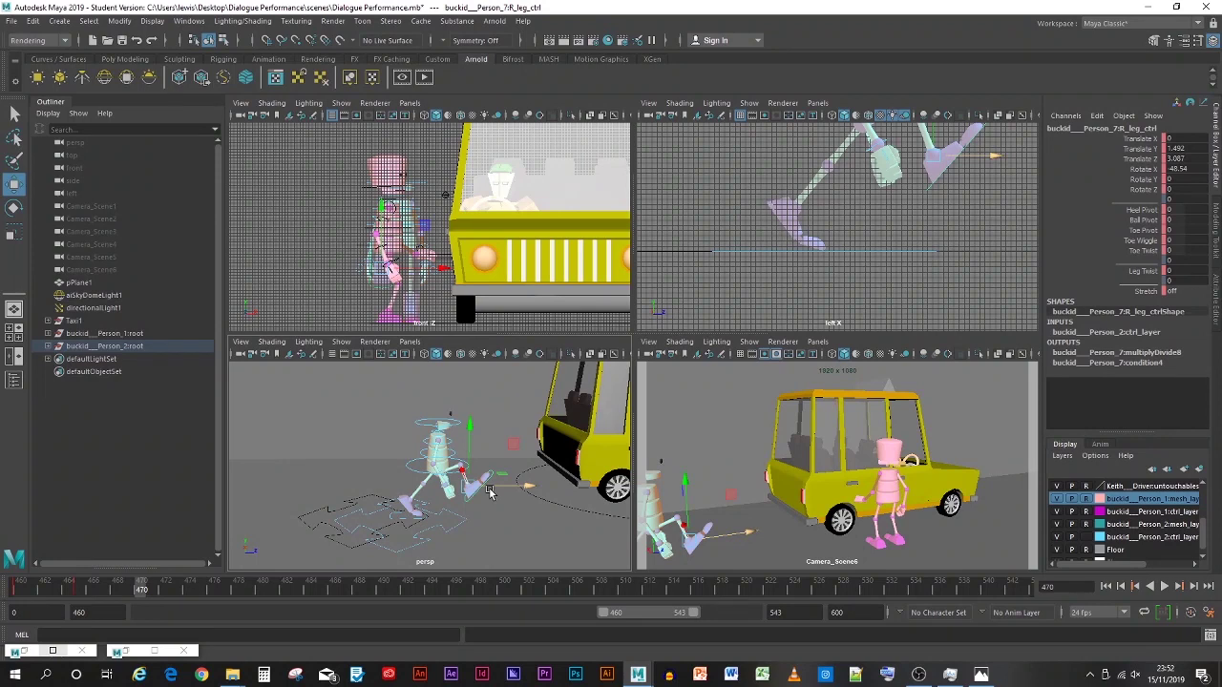
{"action": "left_click_drag", "start_coordinate": [469, 427], "coordinate": [473, 442]}
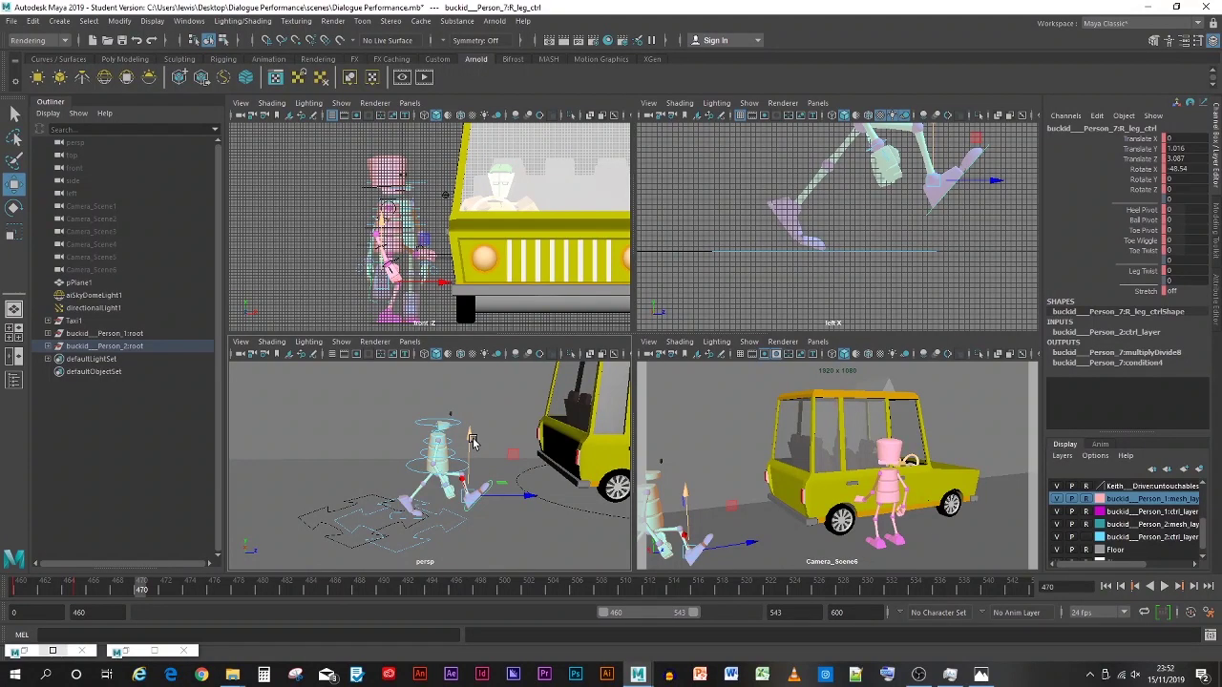
{"action": "key", "text": "s"}
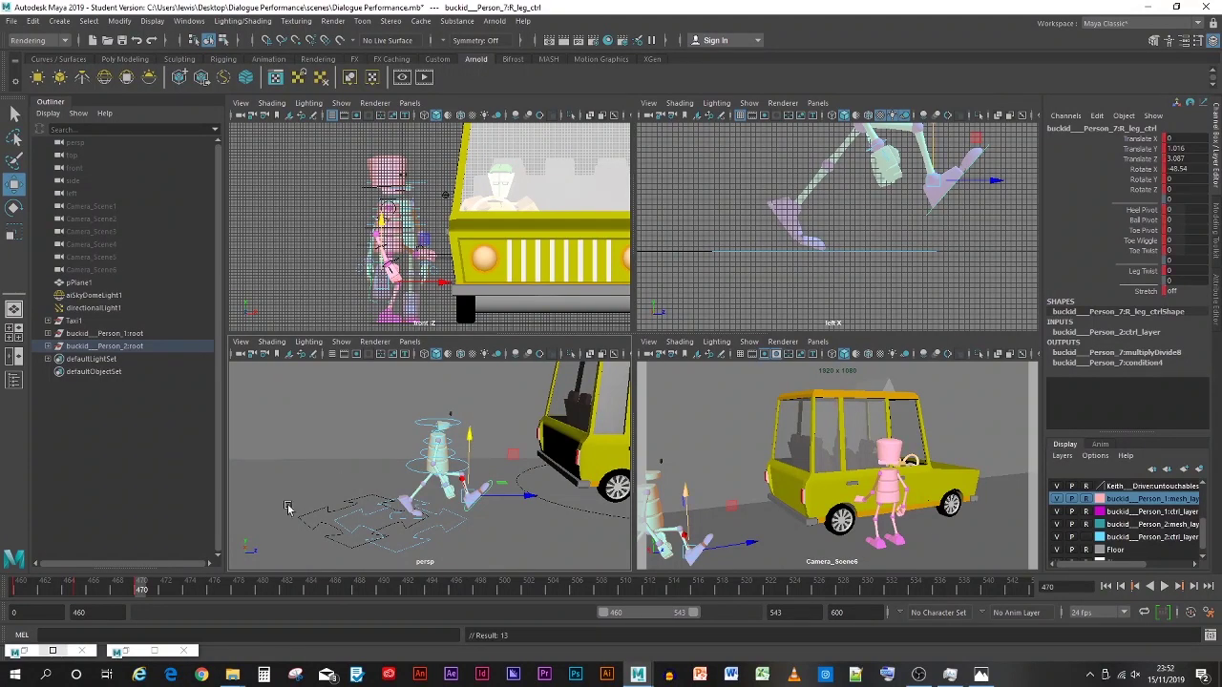
Step: Play back the motion, check the run-legs reference, and at frame 475 move Person_2's pelvis control to about 2.907 in Translate Z
{"action": "key", "text": "alt+v"}
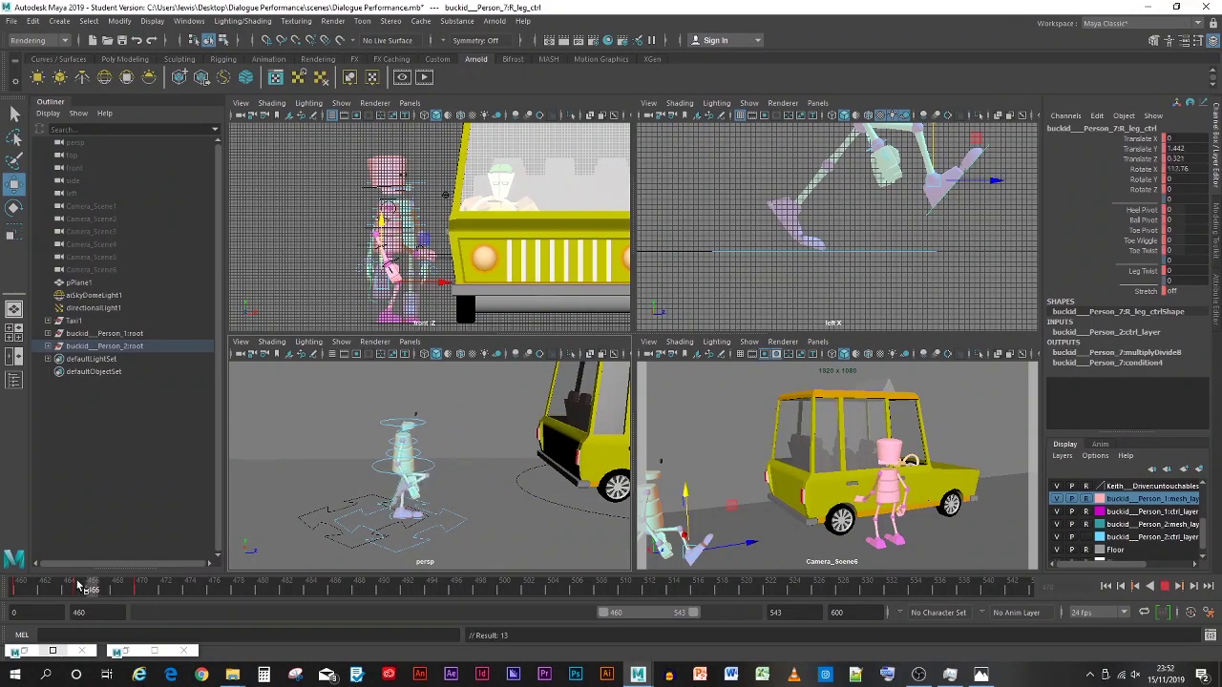
{"action": "left_click_drag", "start_coordinate": [131, 586], "coordinate": [212, 599]}
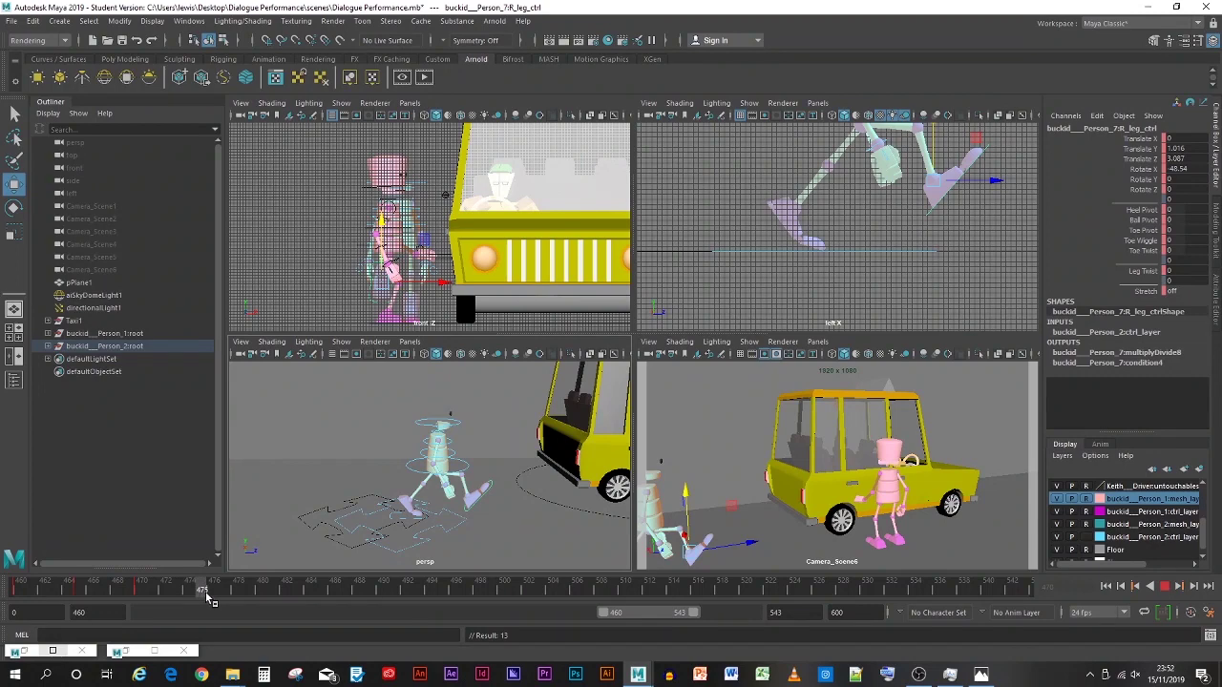
{"action": "left_click", "coordinate": [981, 674]}
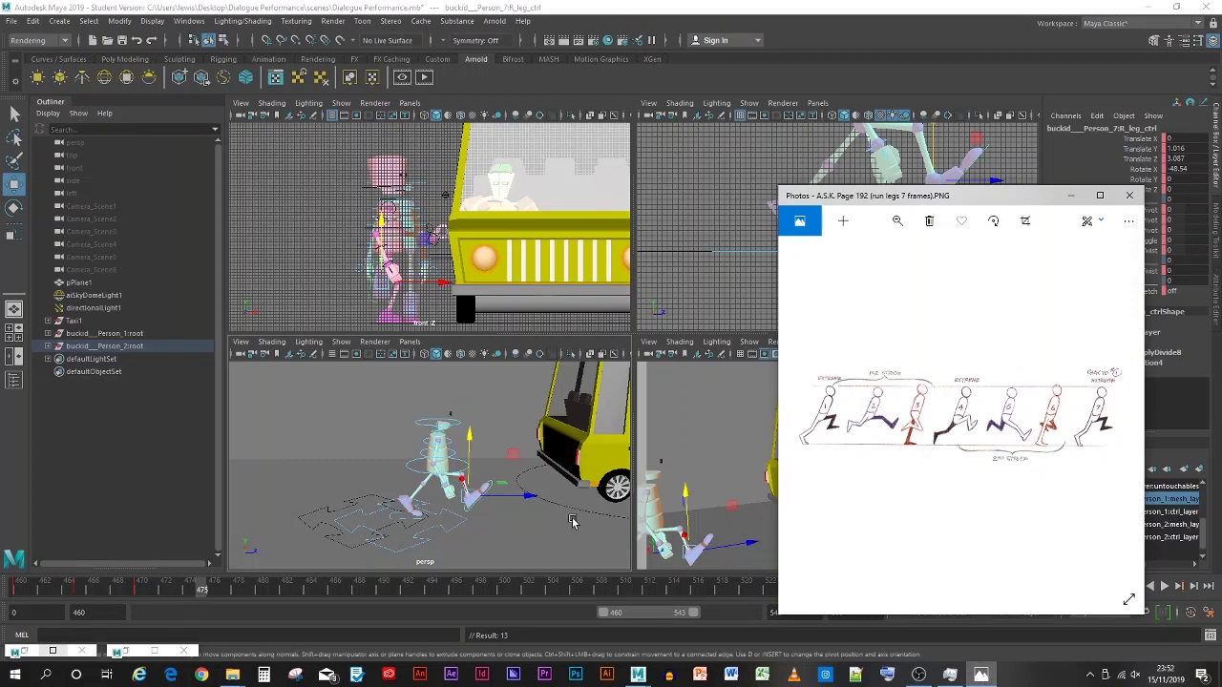
{"action": "left_click", "coordinate": [450, 470]}
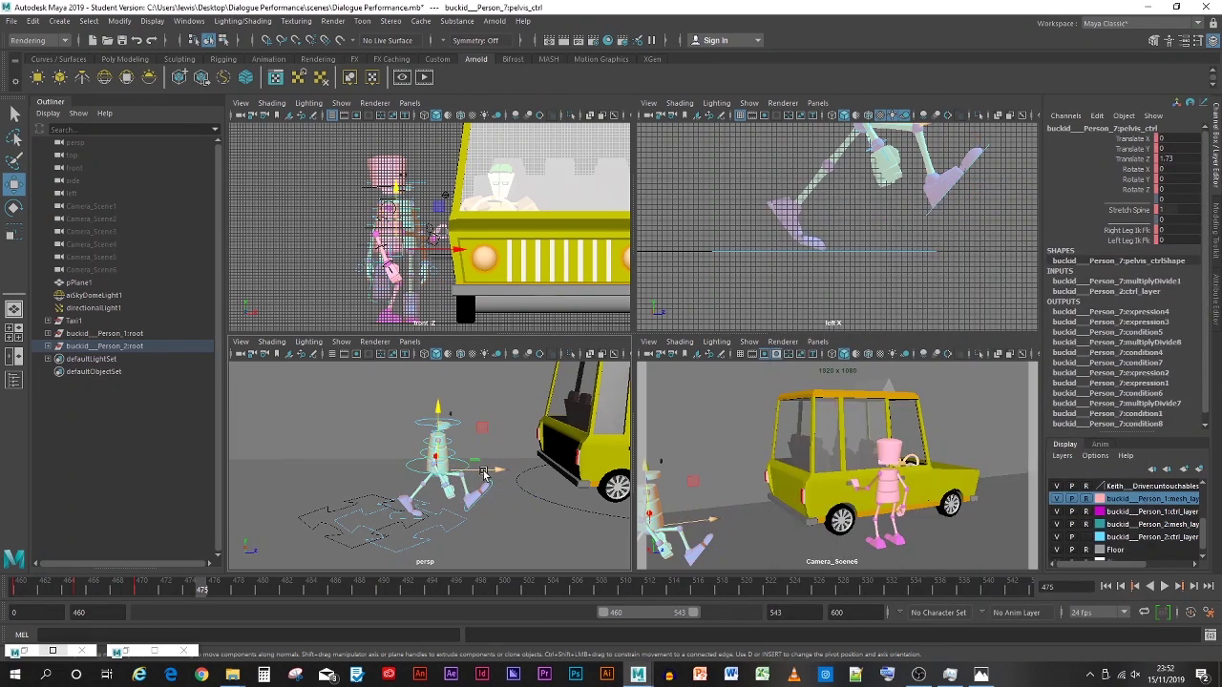
{"action": "left_click_drag", "start_coordinate": [485, 473], "coordinate": [512, 471]}
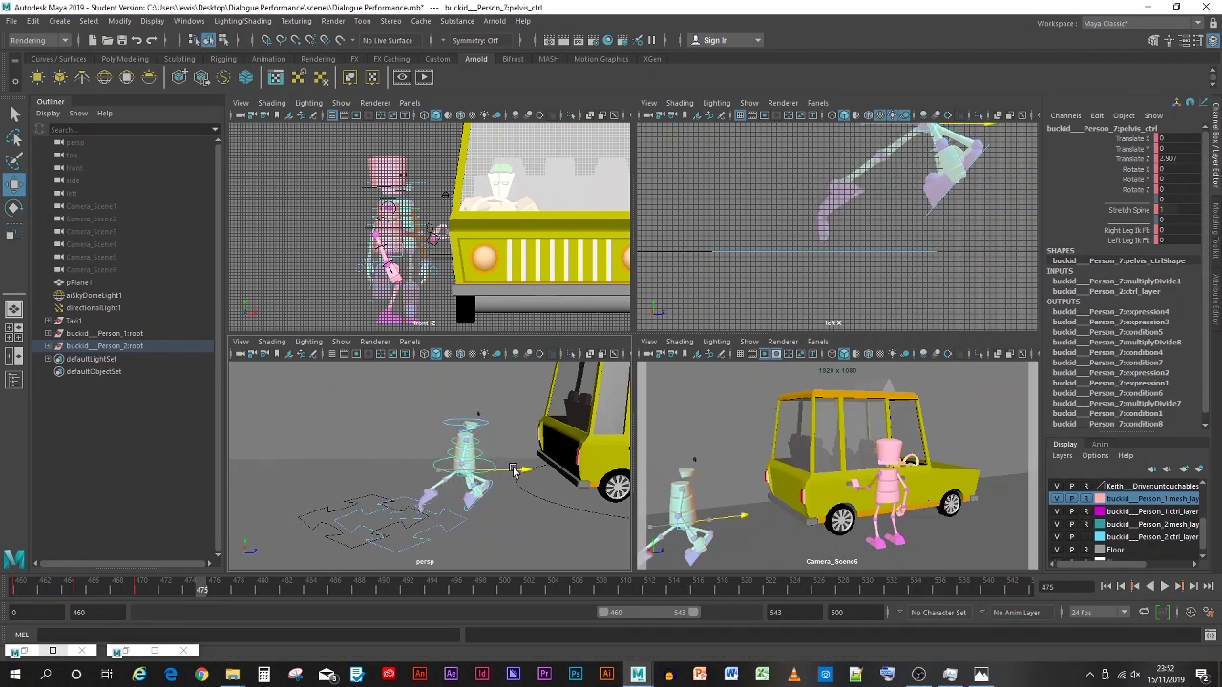
Step: Move Person_2's right leg control forward to about 4.603 in Translate Z at frame 475 and compare the pose with the run-legs reference image
{"action": "left_click", "coordinate": [477, 506]}
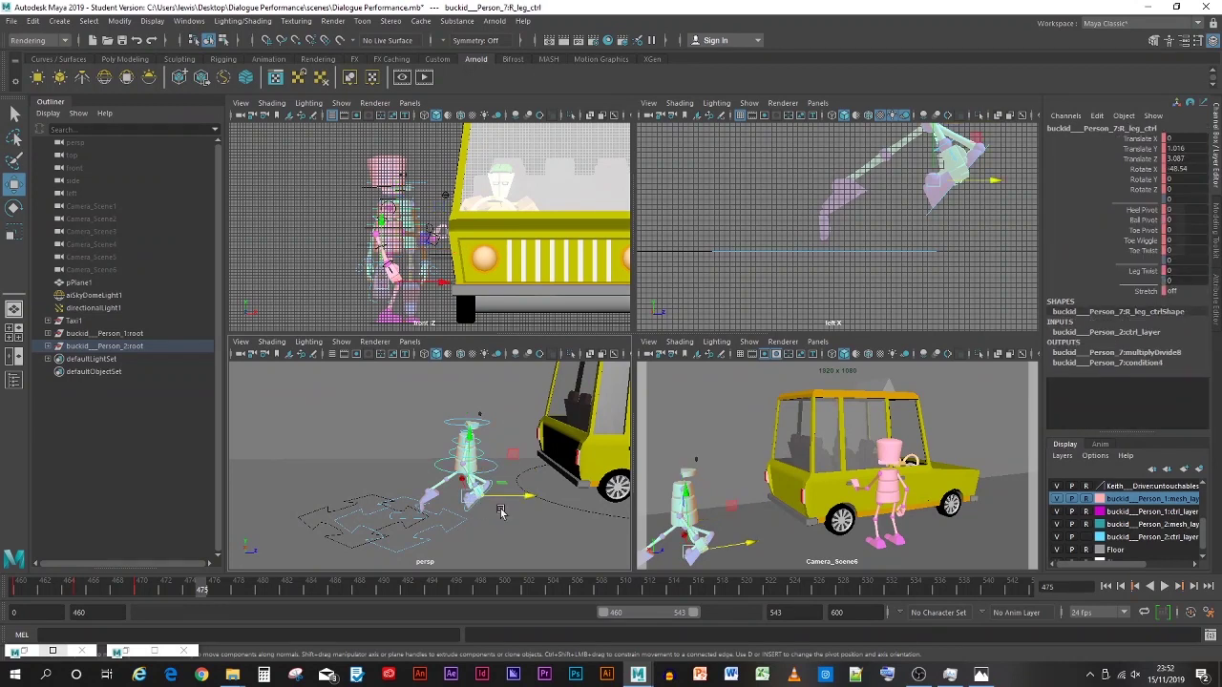
{"action": "left_click_drag", "start_coordinate": [530, 497], "coordinate": [564, 495]}
{"action": "left_click", "coordinate": [982, 674]}
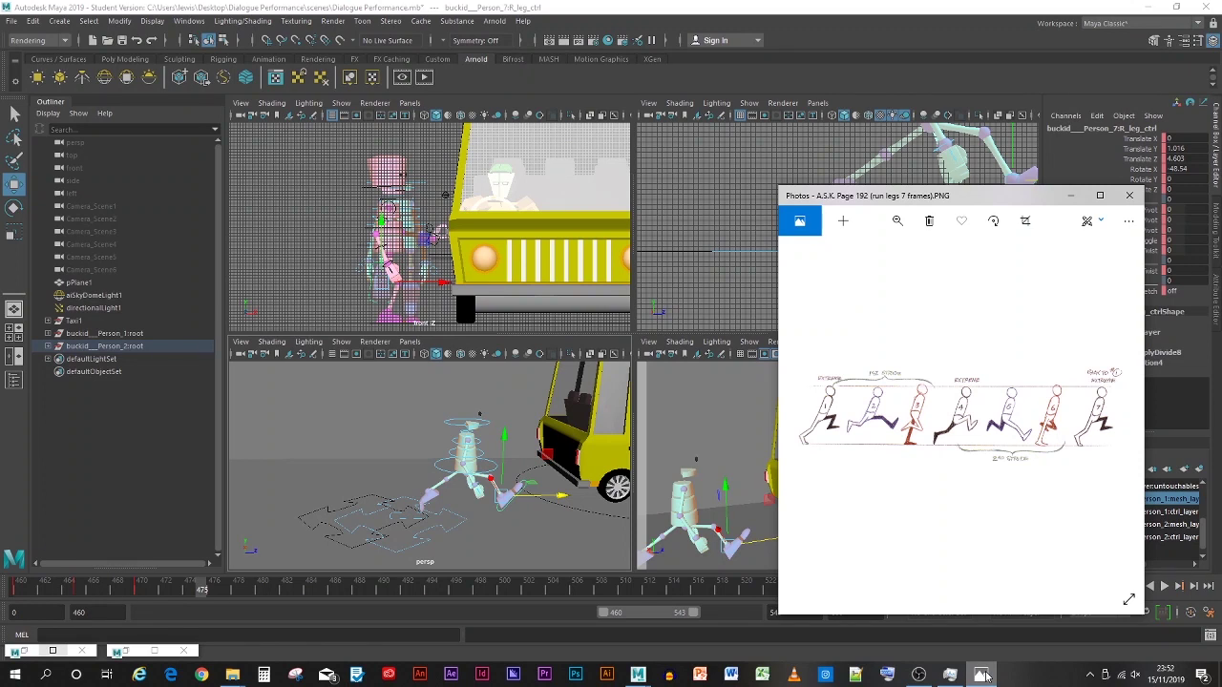
{"action": "left_click", "coordinate": [330, 462]}
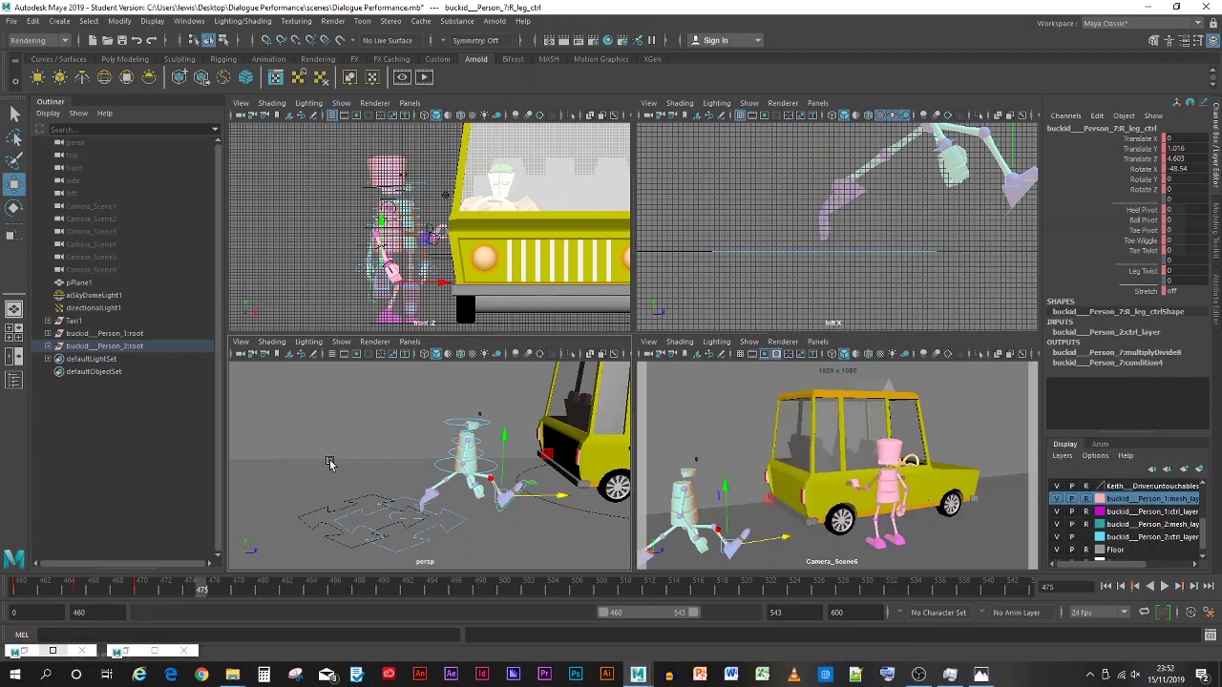
Step: Select the floor plane pPlane1 and save the scene, accepting the student version notice
{"action": "left_click", "coordinate": [330, 462]}
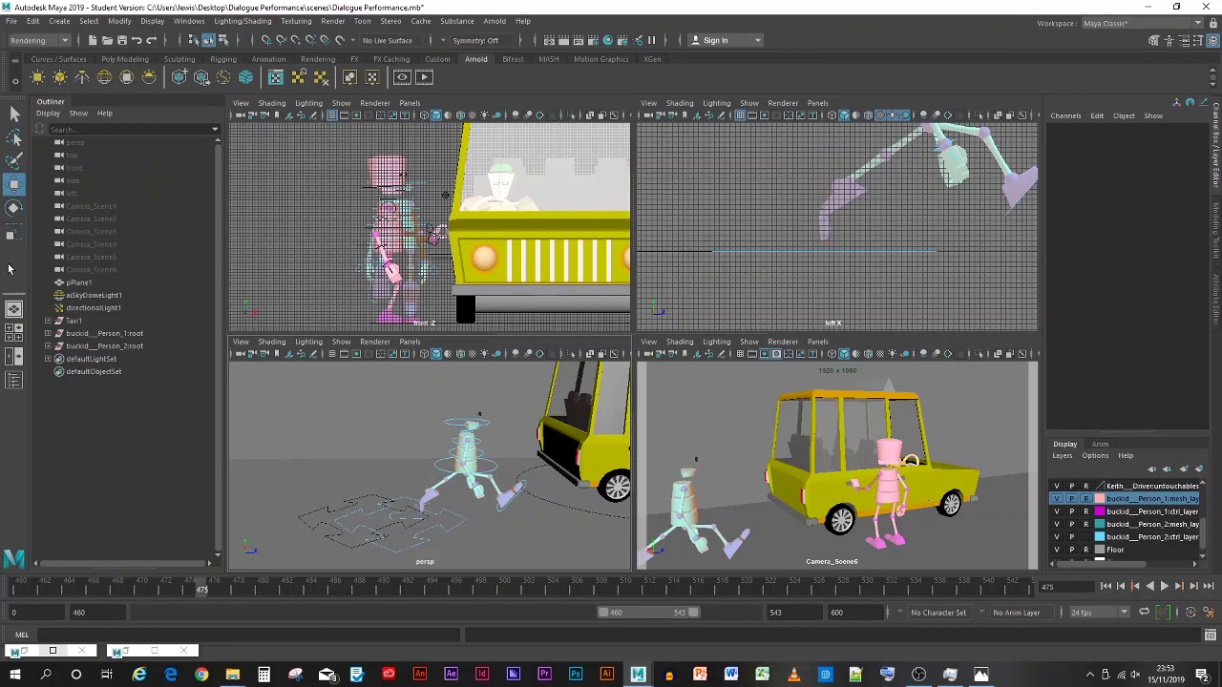
{"action": "left_click", "coordinate": [88, 283]}
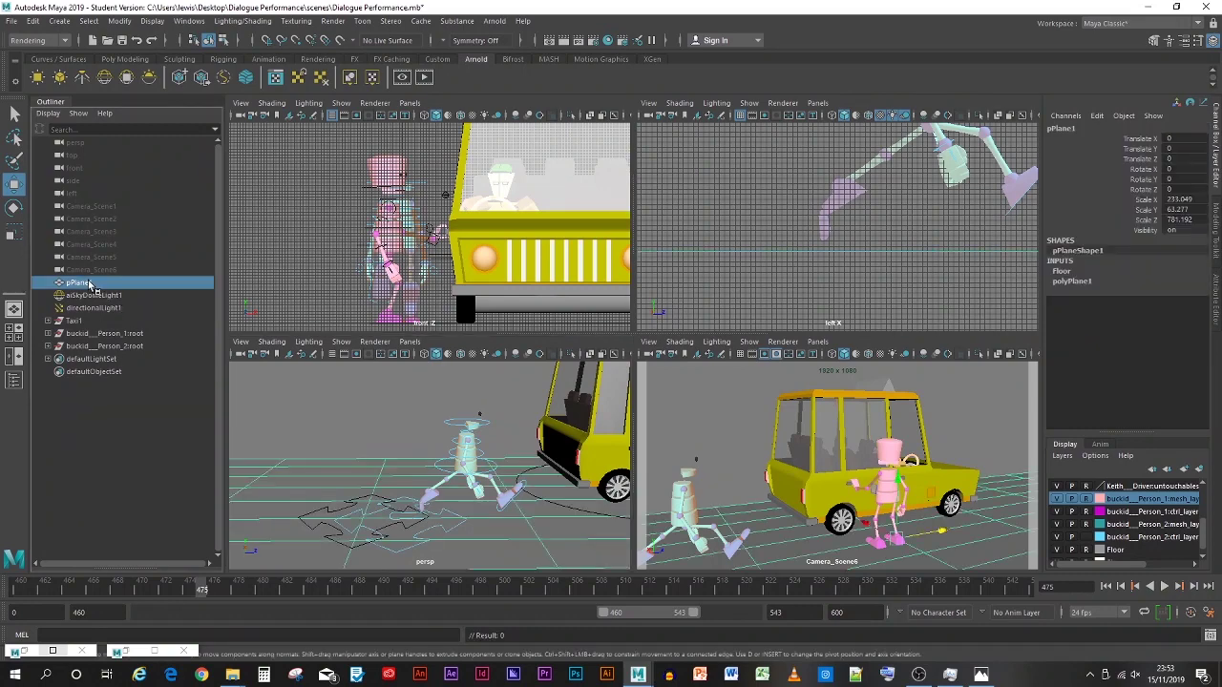
{"action": "key", "text": "ctrl+s"}
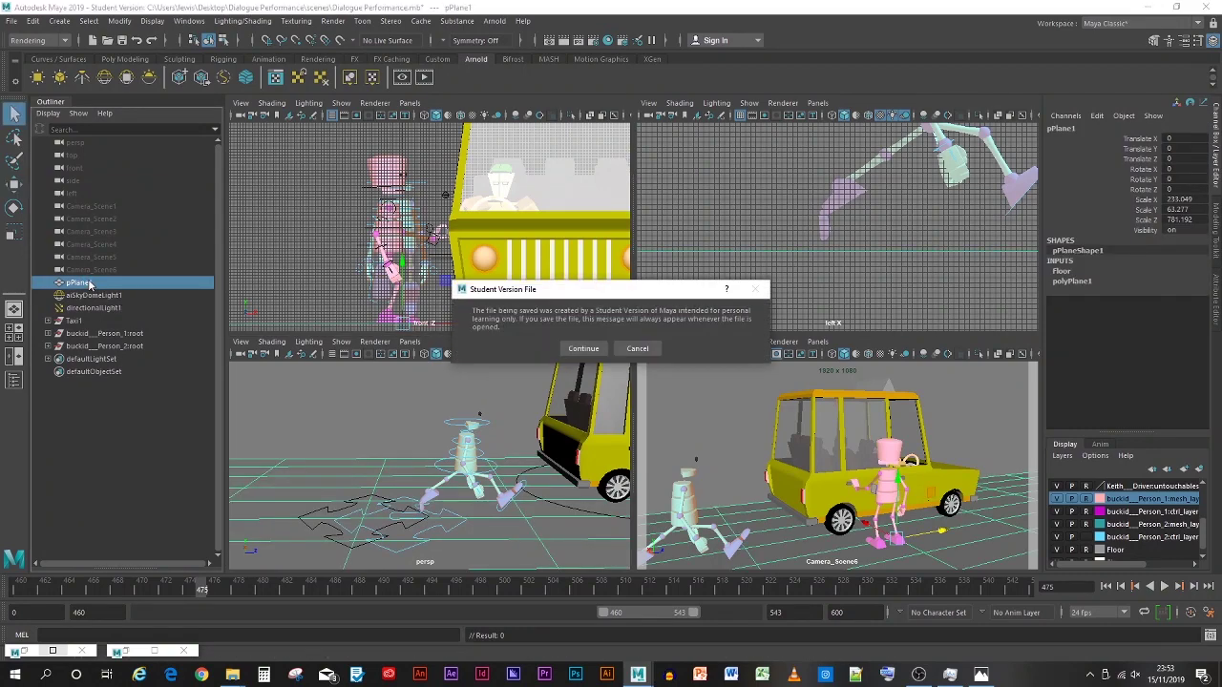
{"action": "left_click", "coordinate": [585, 349]}
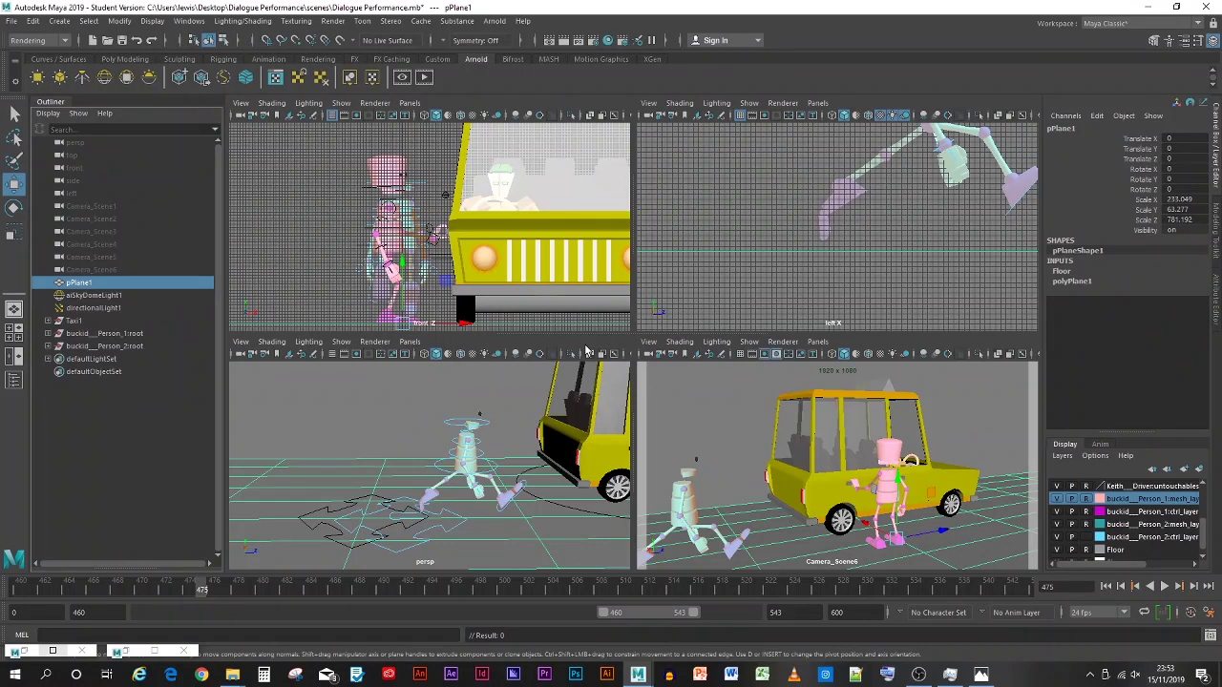
Step: Duplicate the floor plane and place the copy directly beneath pPlane1 in the Outliner
{"action": "key", "text": "ctrl+d"}
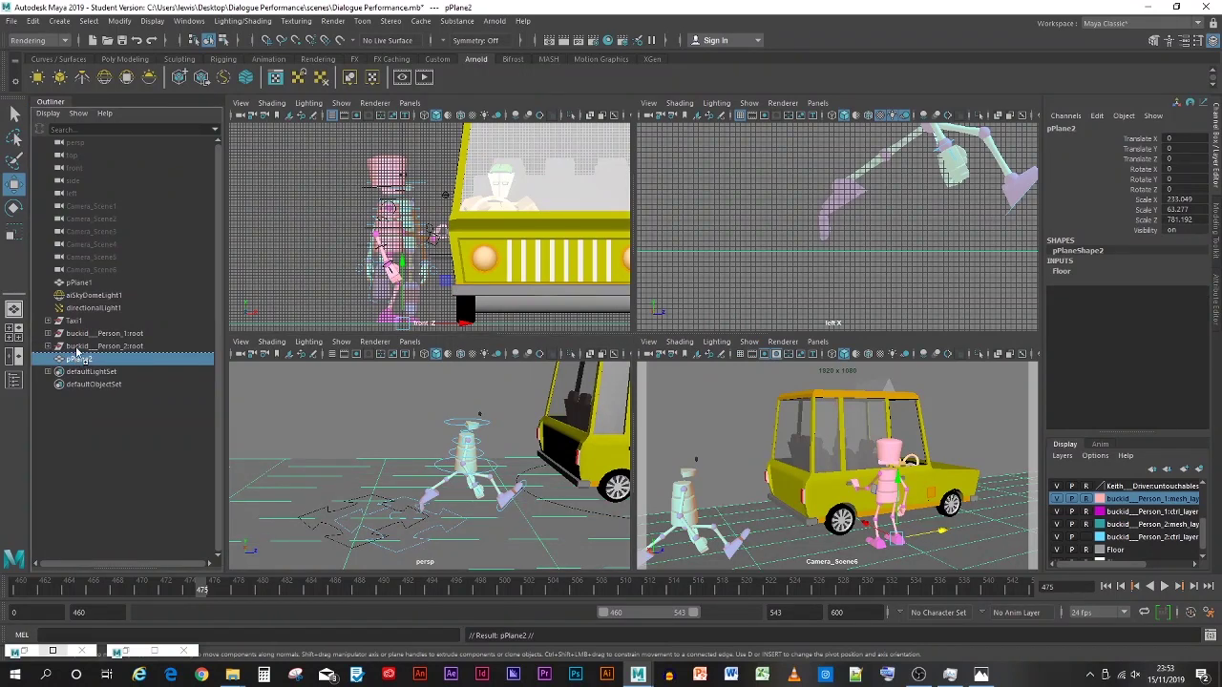
{"action": "left_click_drag", "start_coordinate": [76, 353], "coordinate": [93, 294]}
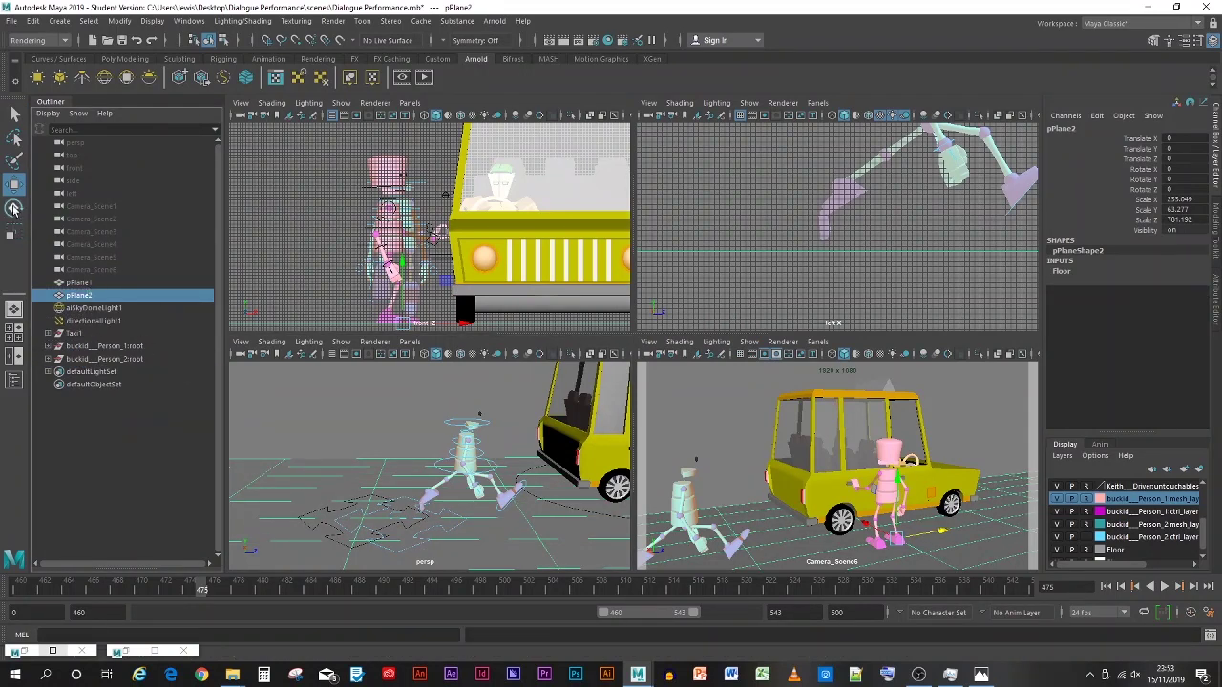
Step: Stand the duplicated plane upright at 90 in Rotate Z and move it behind the taxi to about 139.796 in Translate X
{"action": "left_click", "coordinate": [14, 209]}
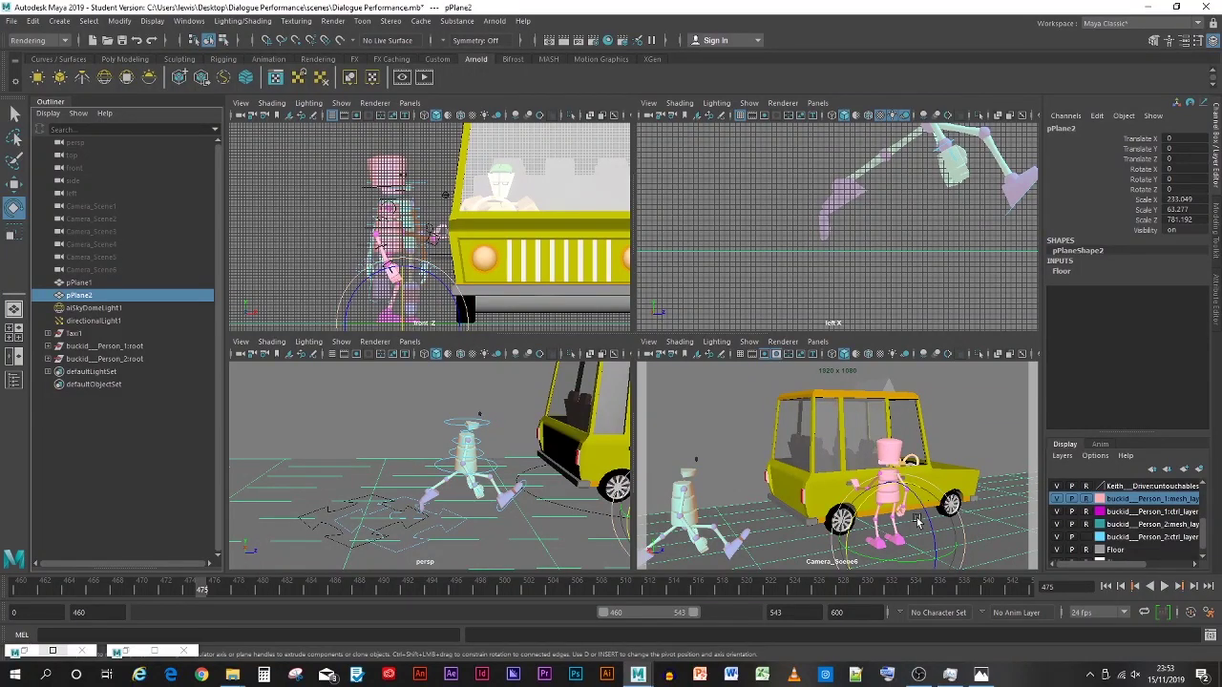
{"action": "left_click_drag", "start_coordinate": [922, 523], "coordinate": [945, 582]}
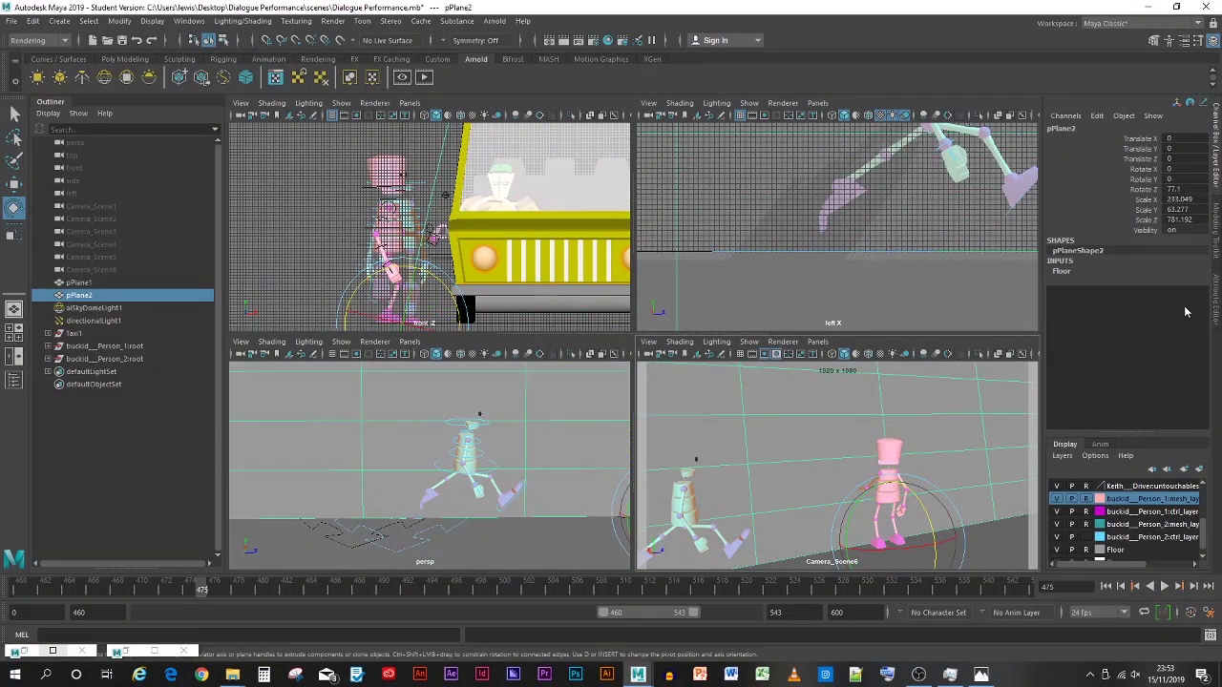
{"action": "double_click", "coordinate": [1185, 190]}
{"action": "type", "text": "90"}
{"action": "key", "text": "Return"}
{"action": "left_click", "coordinate": [14, 184]}
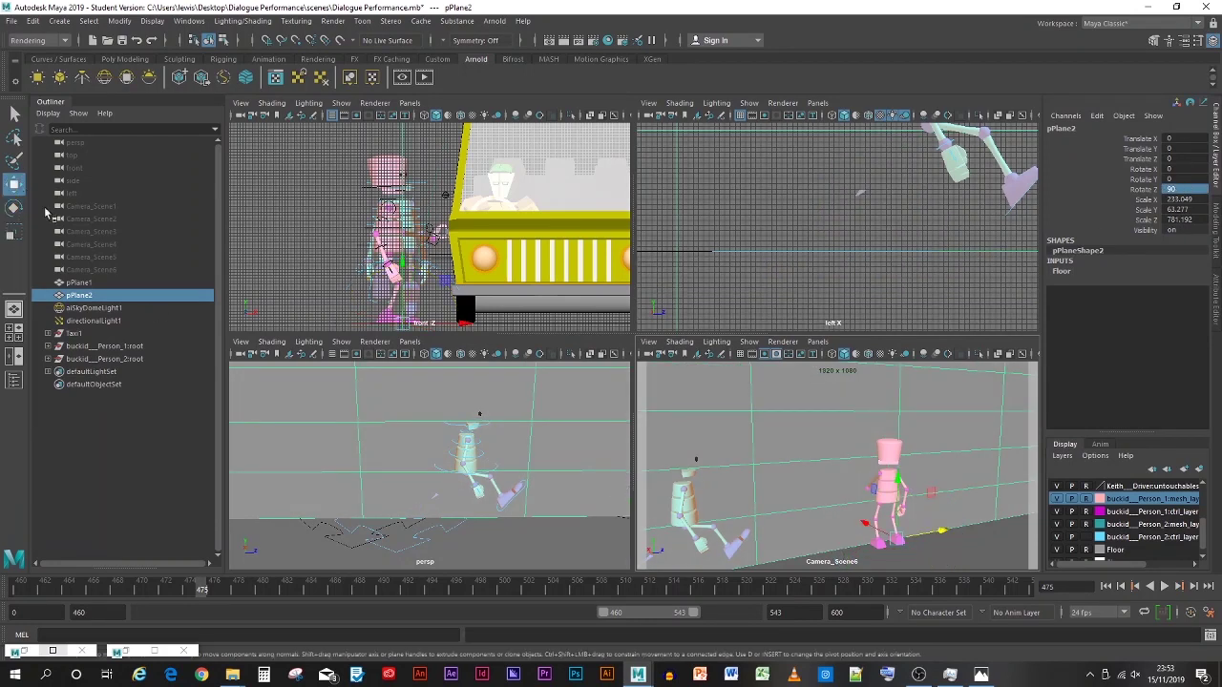
{"action": "left_click_drag", "start_coordinate": [888, 532], "coordinate": [799, 482]}
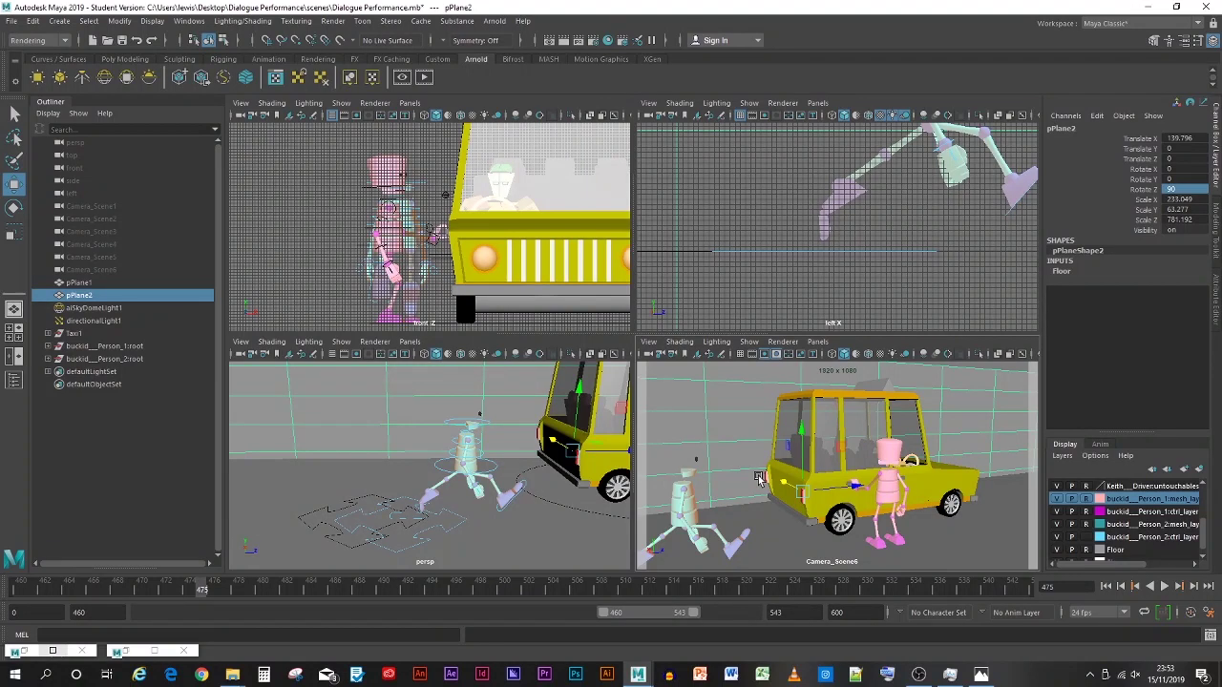
Step: Assign a new Lambert material to the upright plane and show the material's attributes
{"action": "left_click", "coordinate": [316, 62]}
{"action": "left_click", "coordinate": [266, 80]}
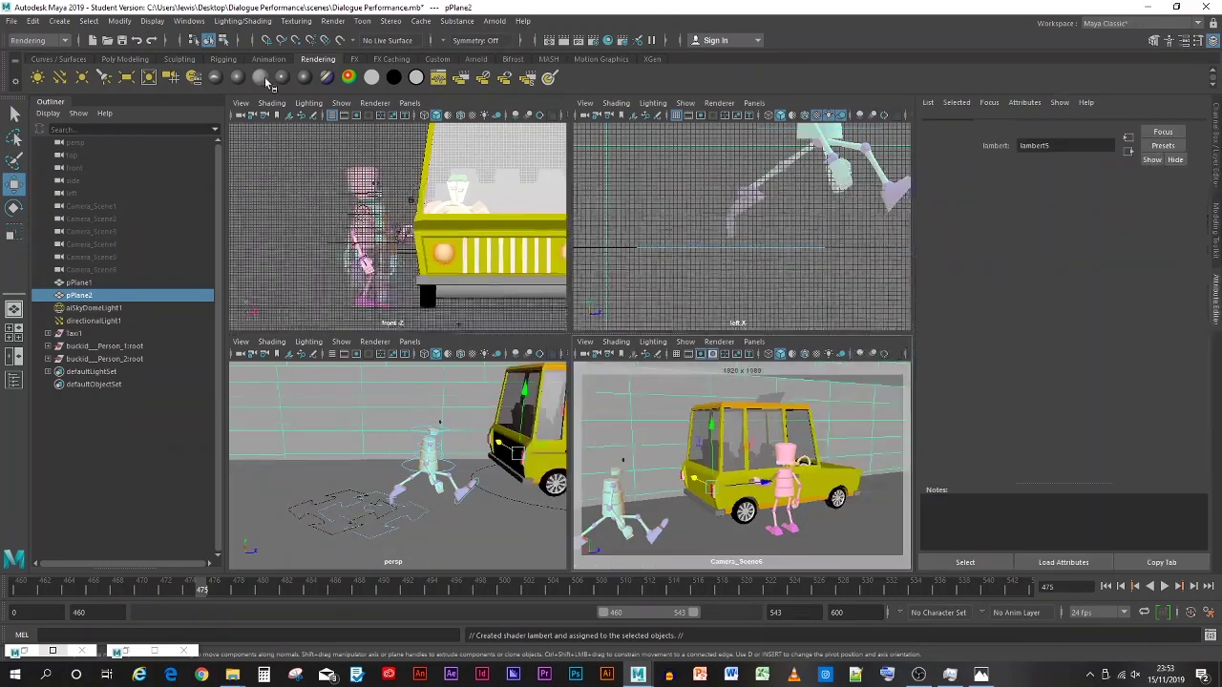
{"action": "left_click", "coordinate": [1216, 155]}
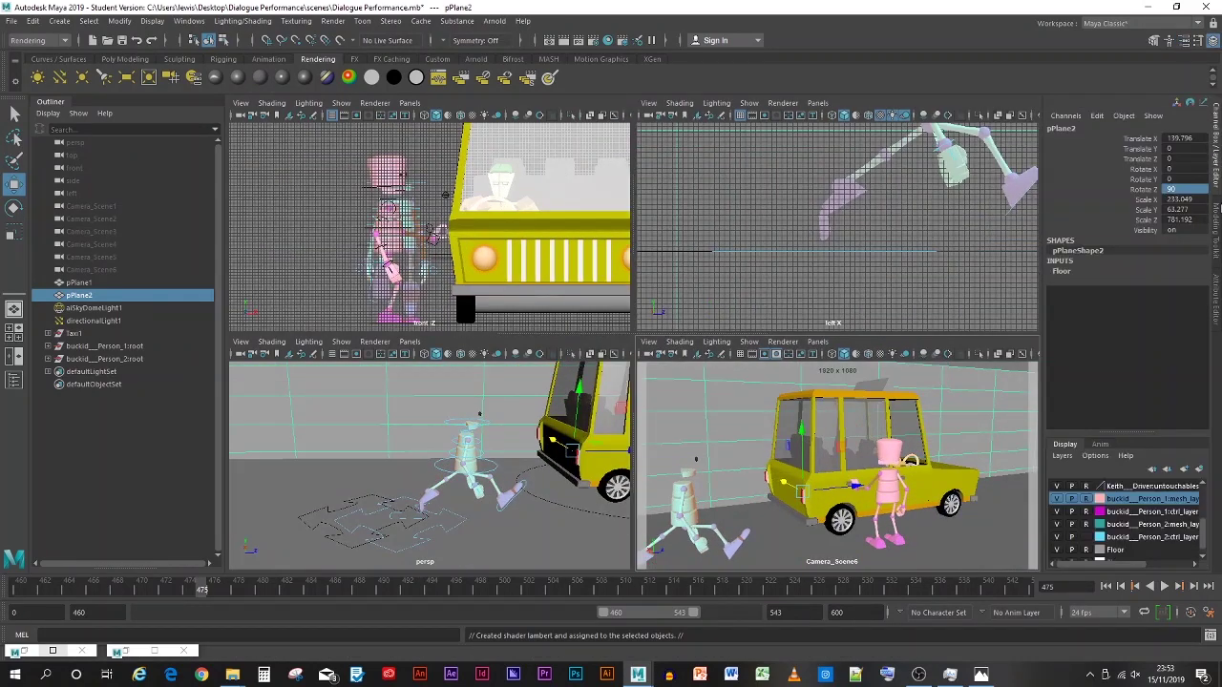
{"action": "left_click", "coordinate": [1216, 298]}
{"action": "left_click", "coordinate": [1078, 126]}
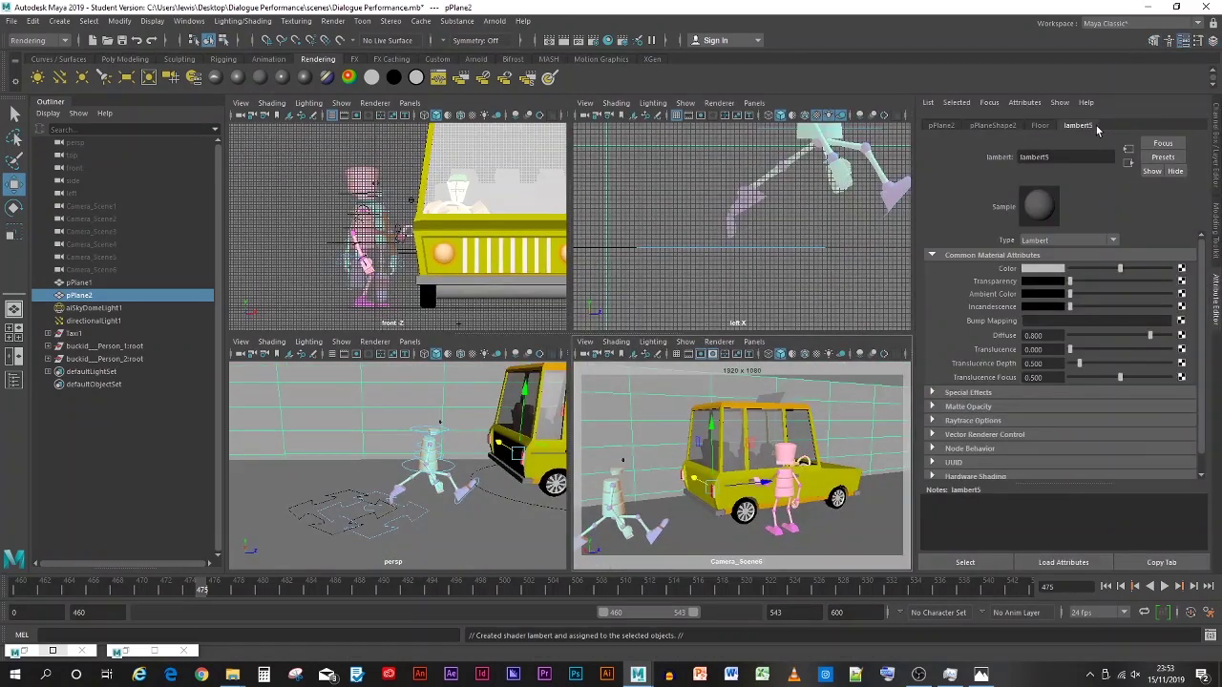
Step: Connect a File texture to the Lambert material's Color and start browsing for its image
{"action": "left_click", "coordinate": [1180, 269]}
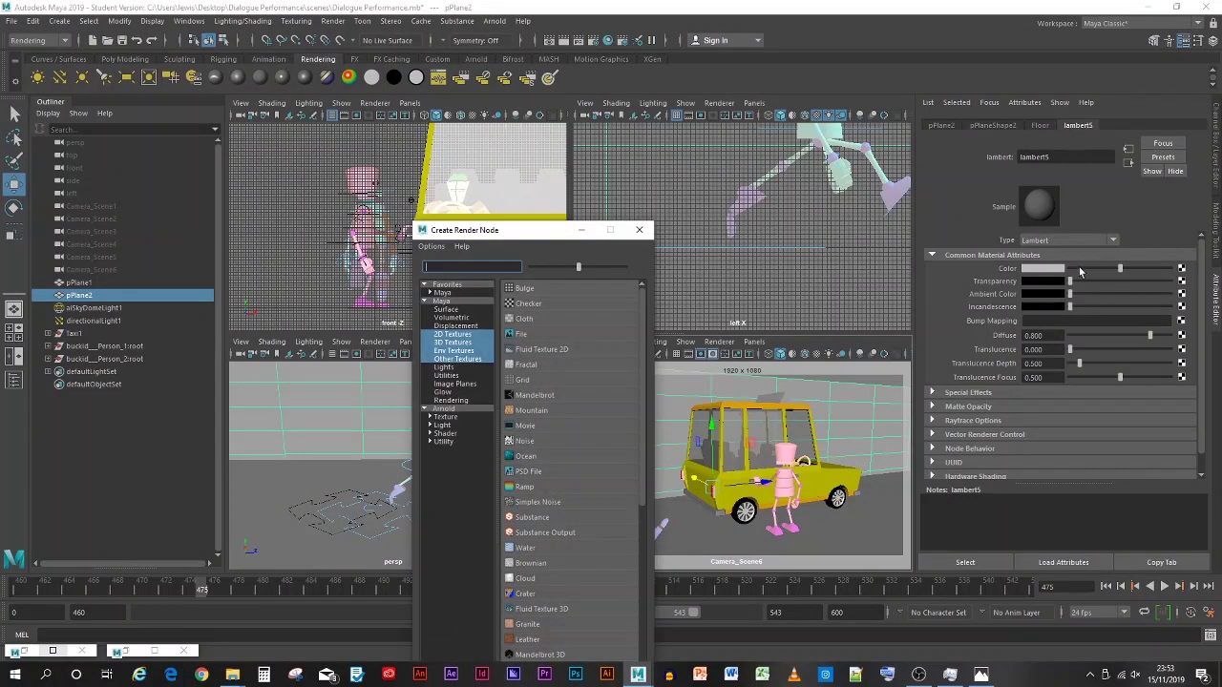
{"action": "left_click", "coordinate": [526, 332]}
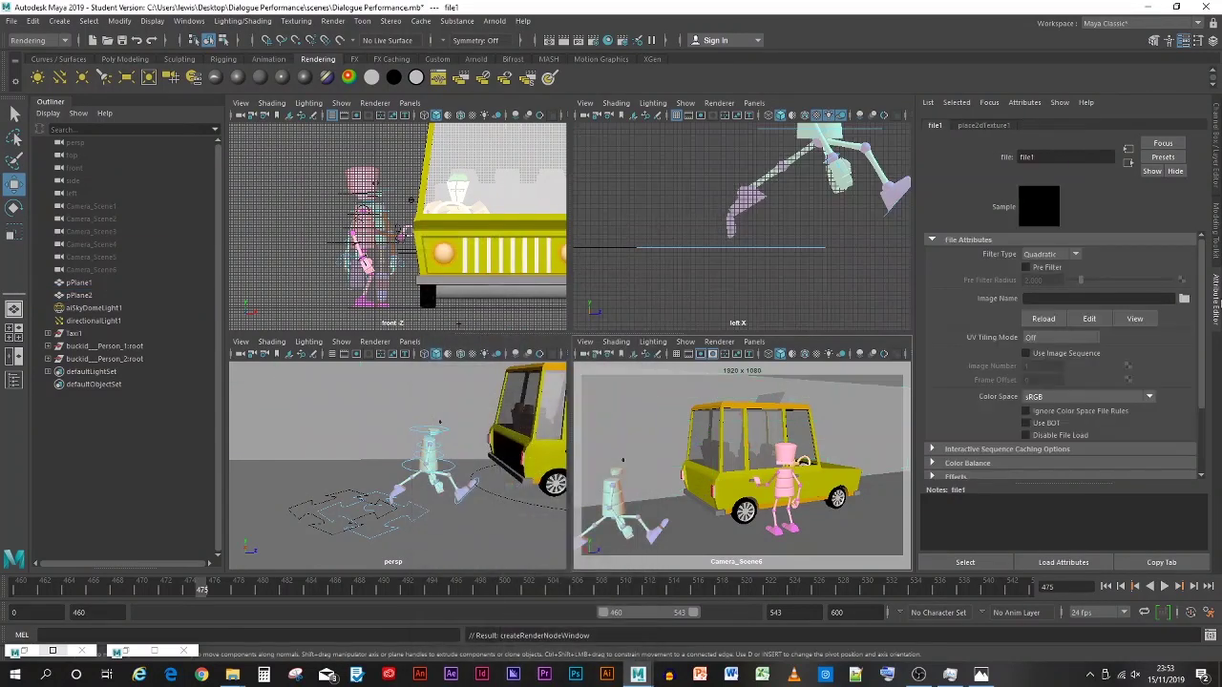
{"action": "left_click", "coordinate": [1183, 298]}
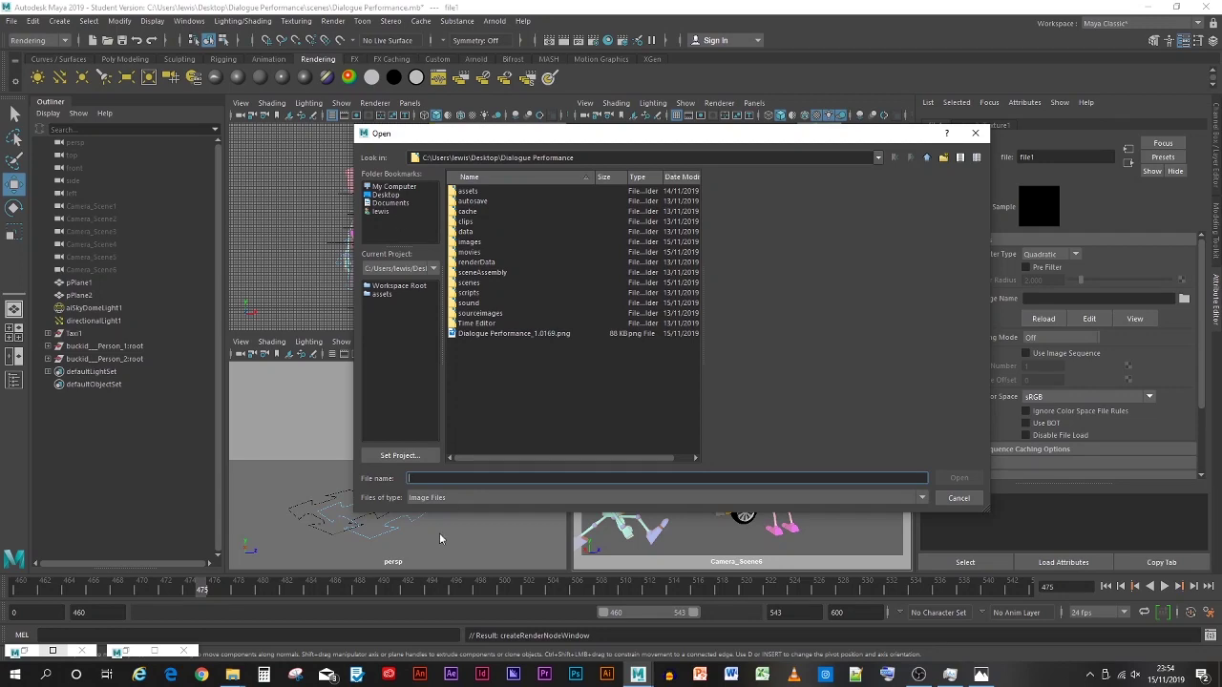
Step: In File Explorer, copy the image A.S.K. Page 192 (run legs 7 frames) from X) Books into the Dialogue Performance project's sourceimages folder
{"action": "left_click", "coordinate": [256, 631]}
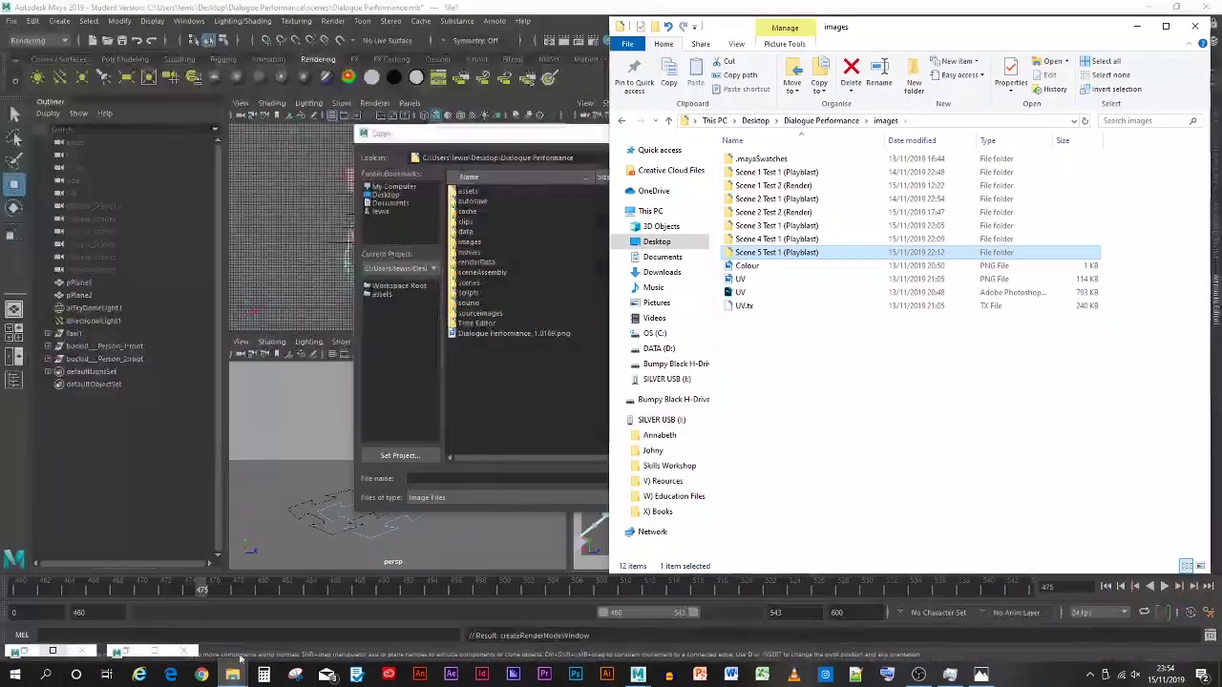
{"action": "left_click", "coordinate": [205, 626]}
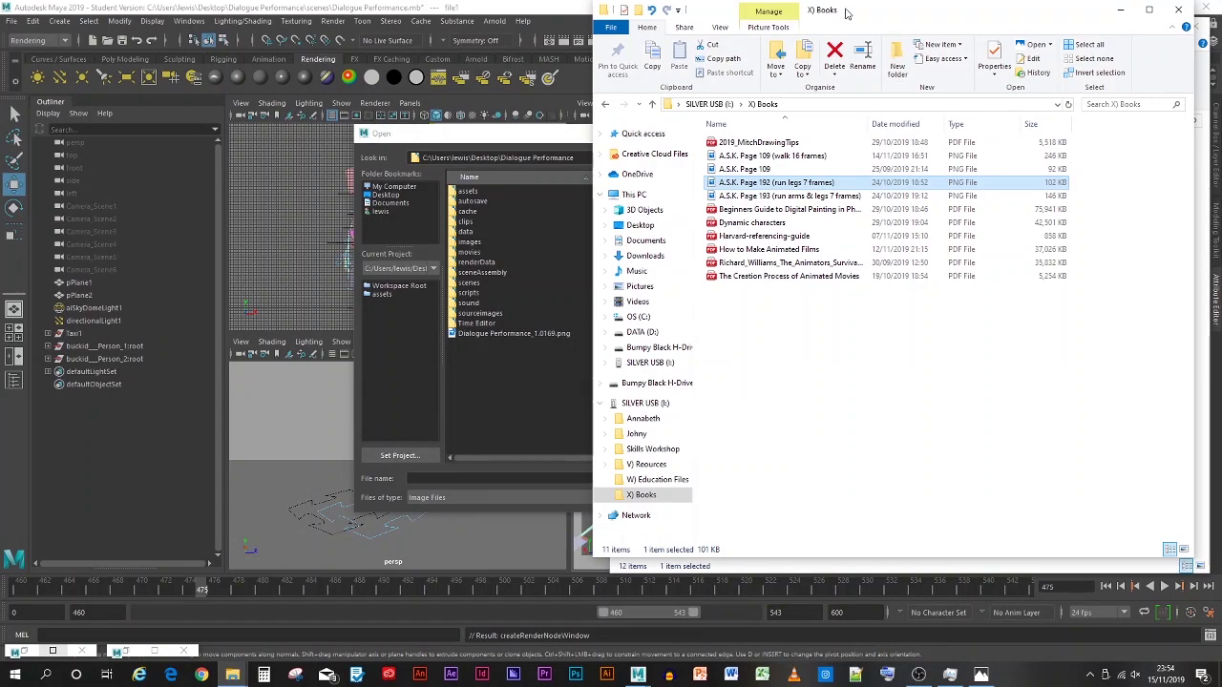
{"action": "left_click_drag", "start_coordinate": [845, 11], "coordinate": [2, 13]}
{"action": "left_click_drag", "start_coordinate": [855, 15], "coordinate": [1221, 49]}
{"action": "left_click", "coordinate": [668, 107]}
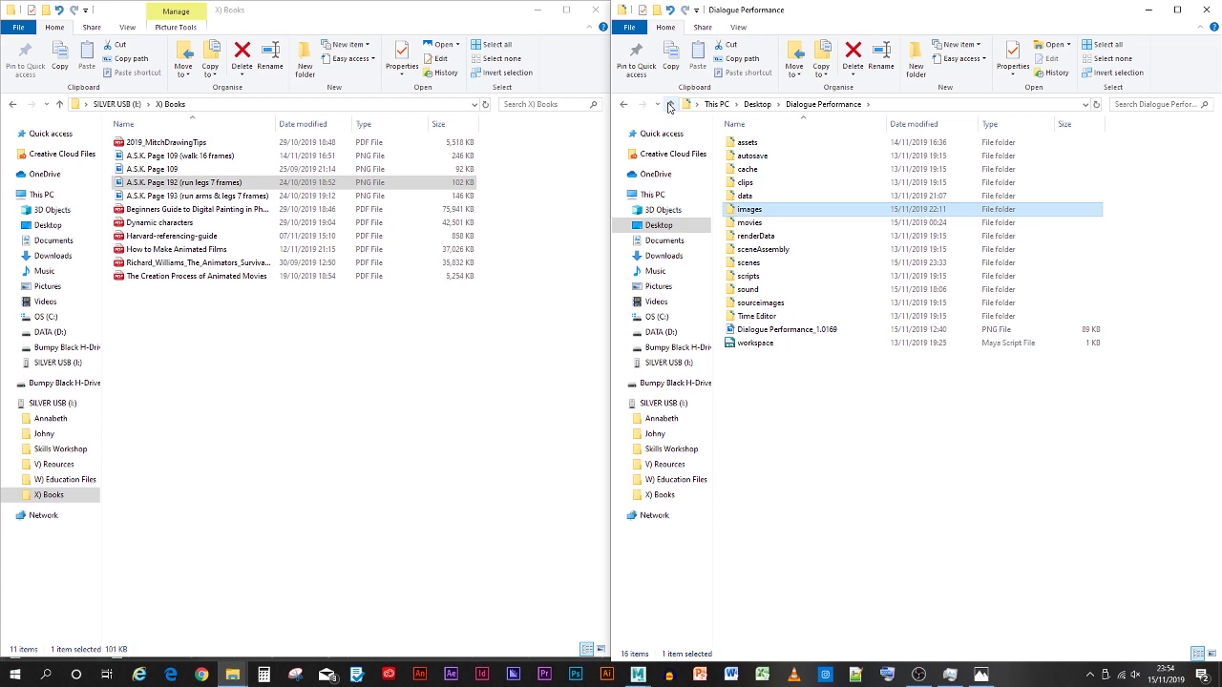
{"action": "double_click", "coordinate": [775, 303]}
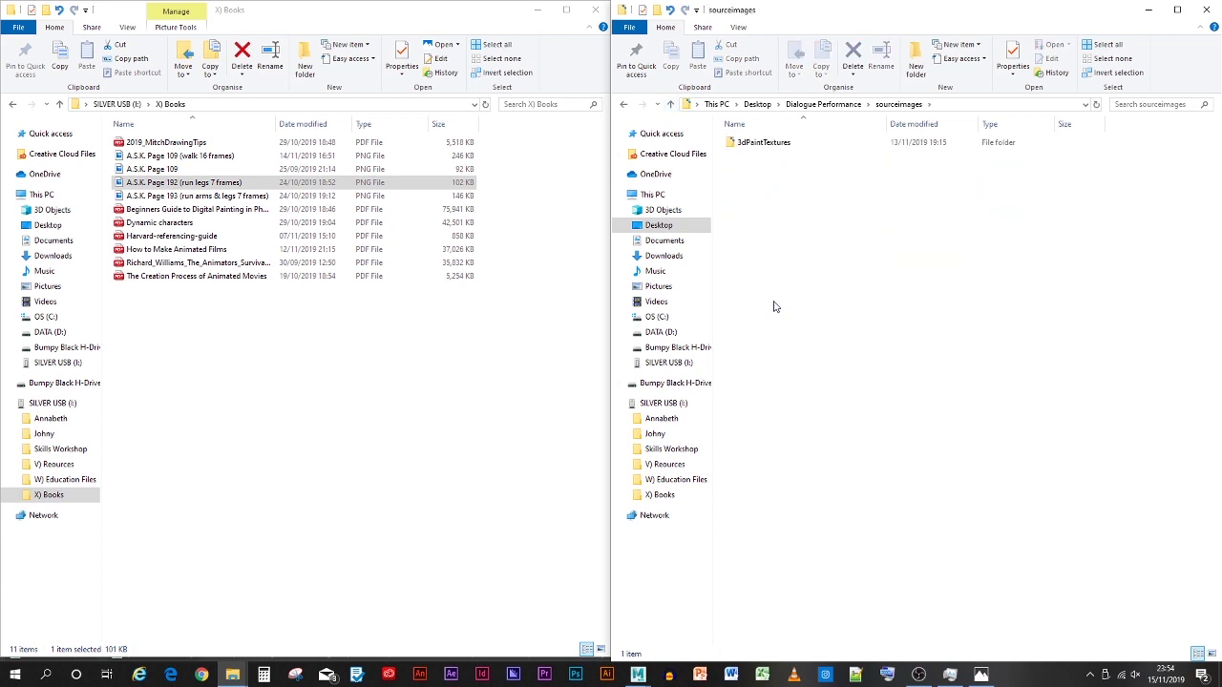
{"action": "left_click", "coordinate": [164, 188]}
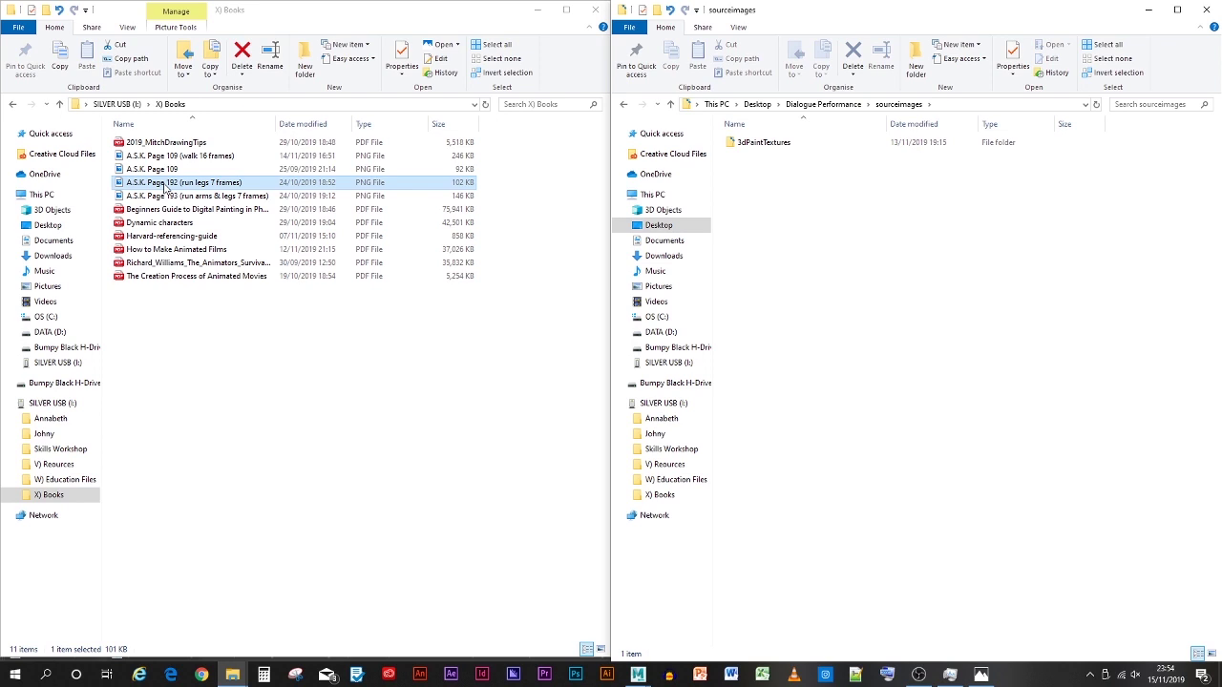
{"action": "left_click_drag", "start_coordinate": [164, 187], "coordinate": [854, 314]}
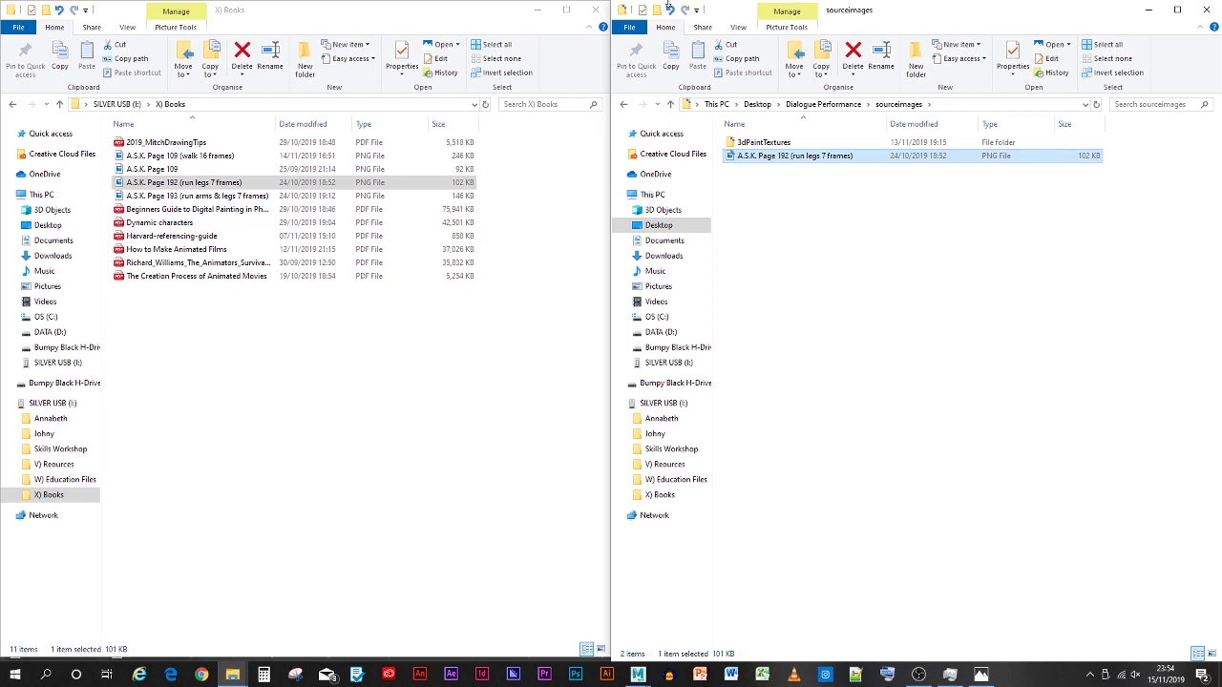
Step: Put the folder windows away and load A.S.K. Page 192 (run legs 7 frames).PNG from sourceimages as the texture image in Maya
{"action": "left_click", "coordinate": [539, 9]}
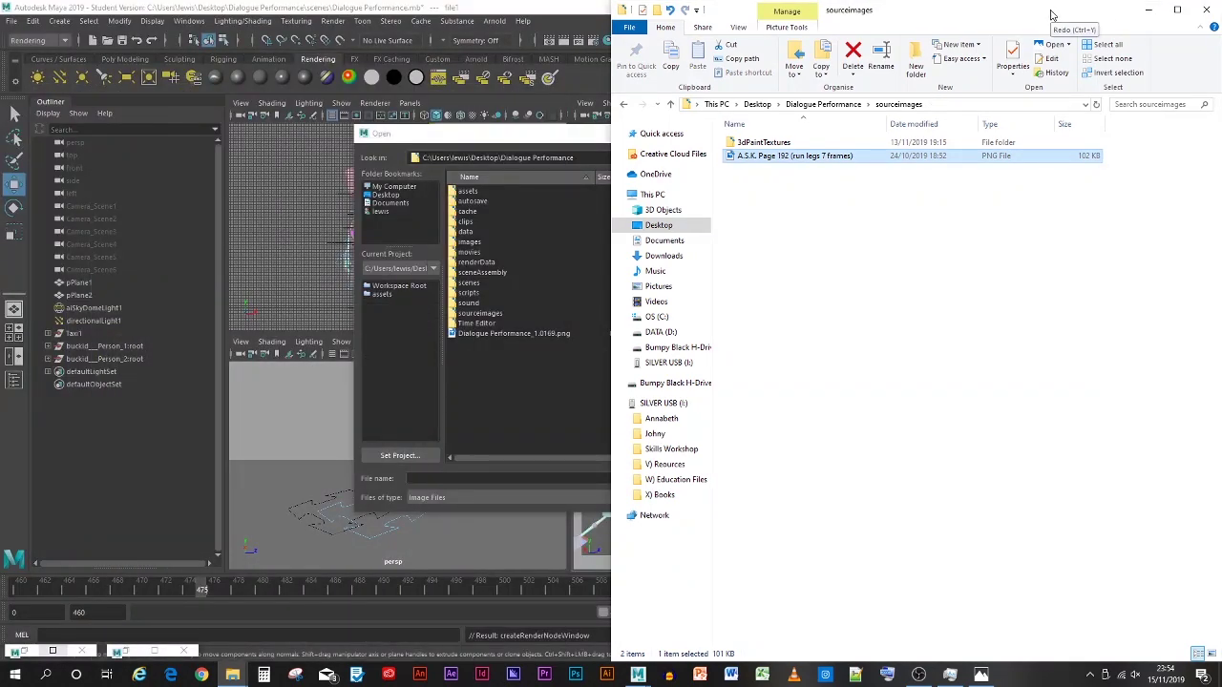
{"action": "left_click_drag", "start_coordinate": [1051, 15], "coordinate": [1031, 43]}
{"action": "left_click", "coordinate": [1119, 48]}
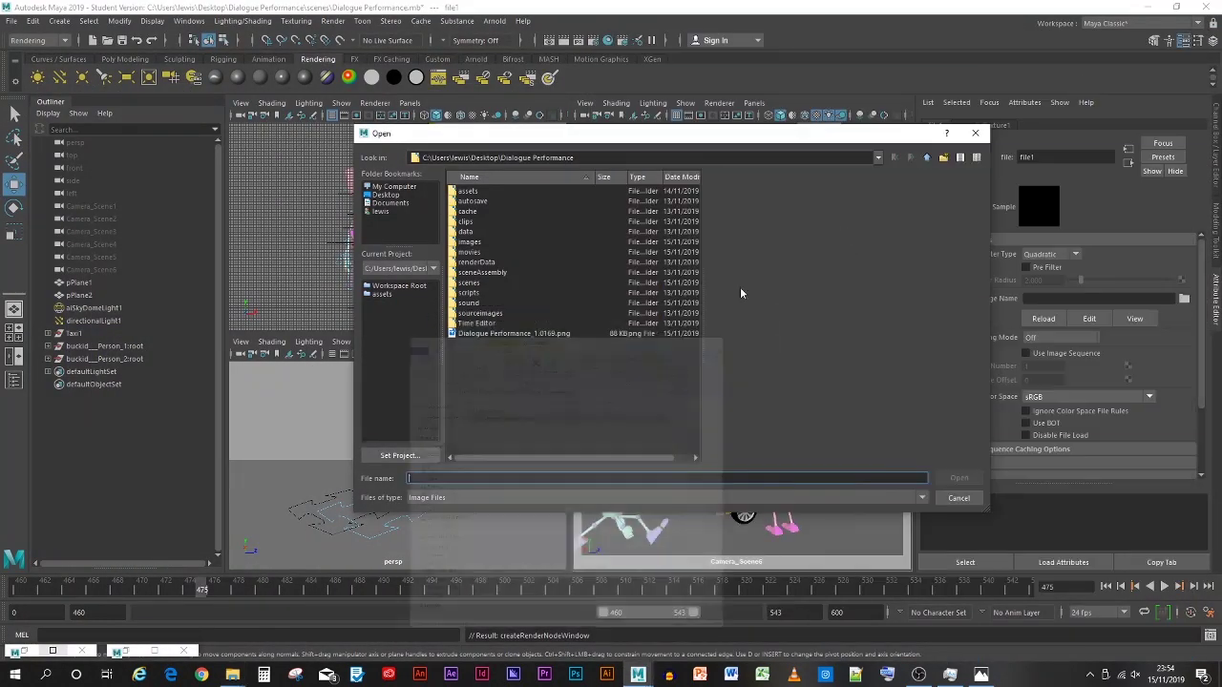
{"action": "double_click", "coordinate": [480, 313]}
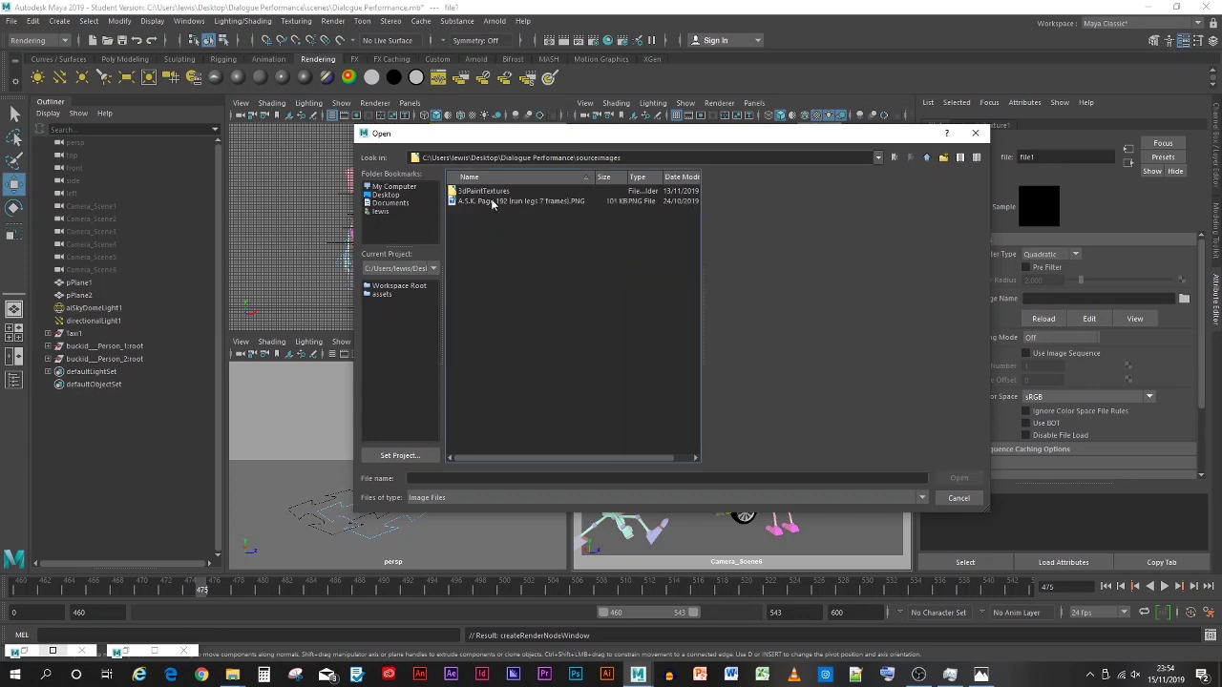
{"action": "double_click", "coordinate": [491, 203]}
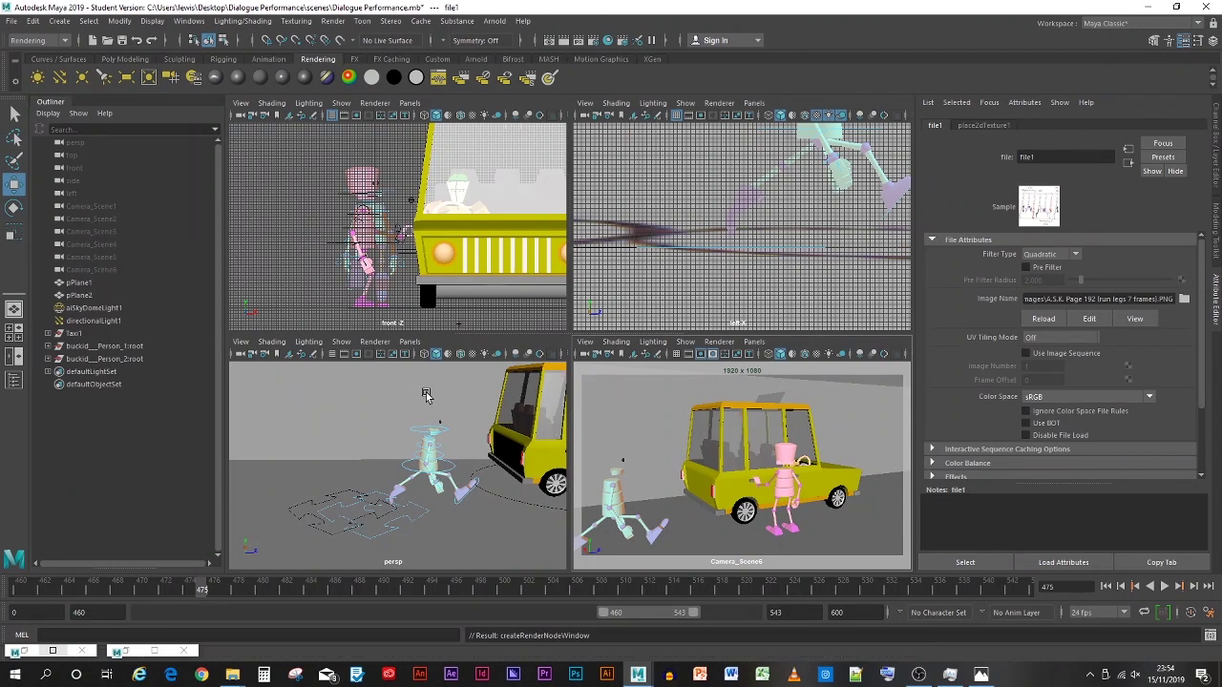
Step: Unlock the Floor layer, remove the upright plane pPlane2 from it, and set the layer back to Reference
{"action": "left_click", "coordinate": [375, 398]}
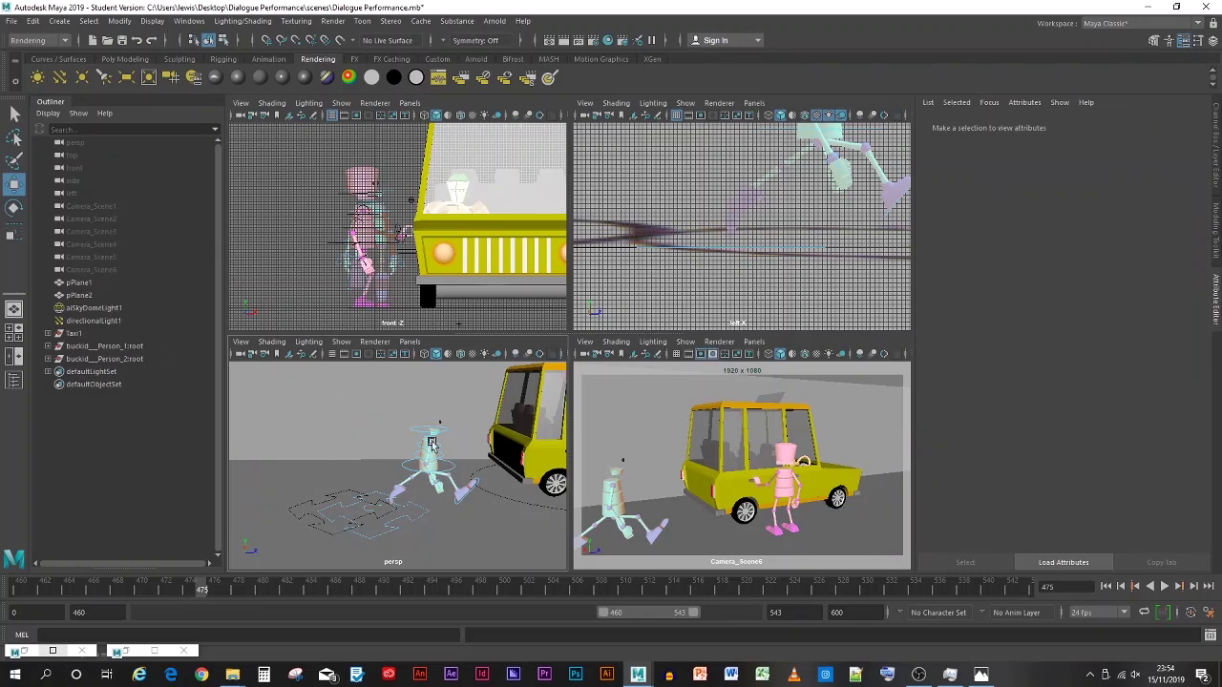
{"action": "left_click", "coordinate": [1207, 184]}
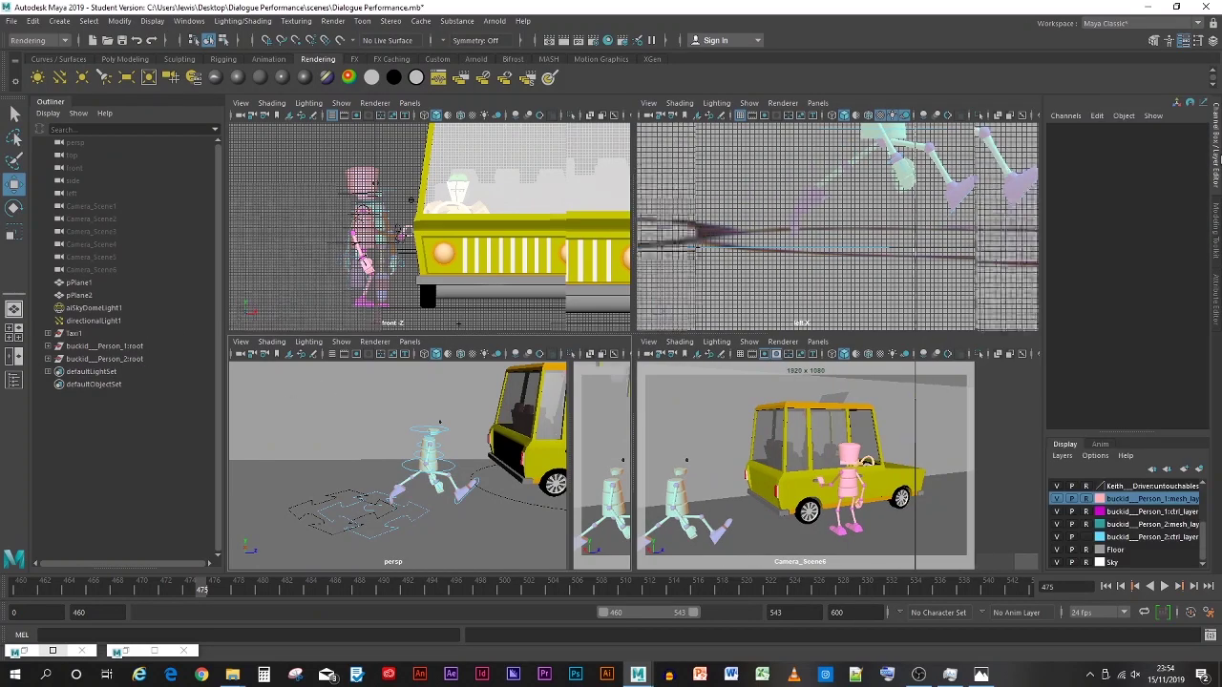
{"action": "scroll", "coordinate": [1142, 548], "scroll_direction": "down", "scroll_amount": 1}
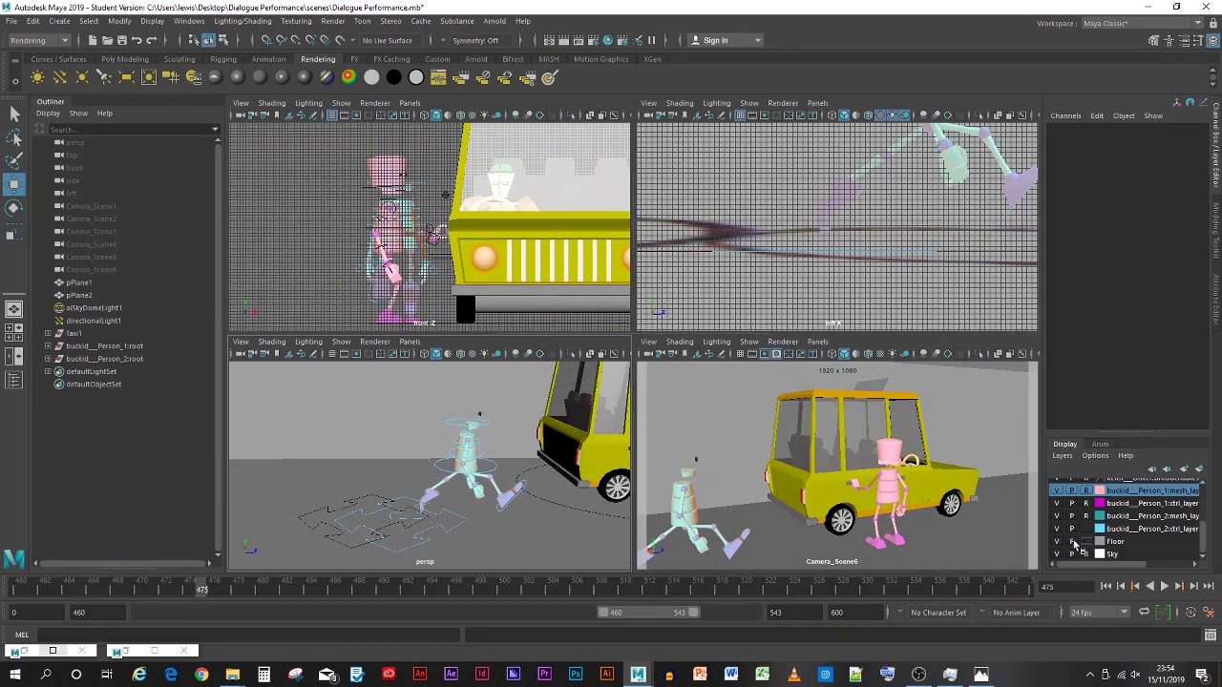
{"action": "left_click", "coordinate": [1078, 542]}
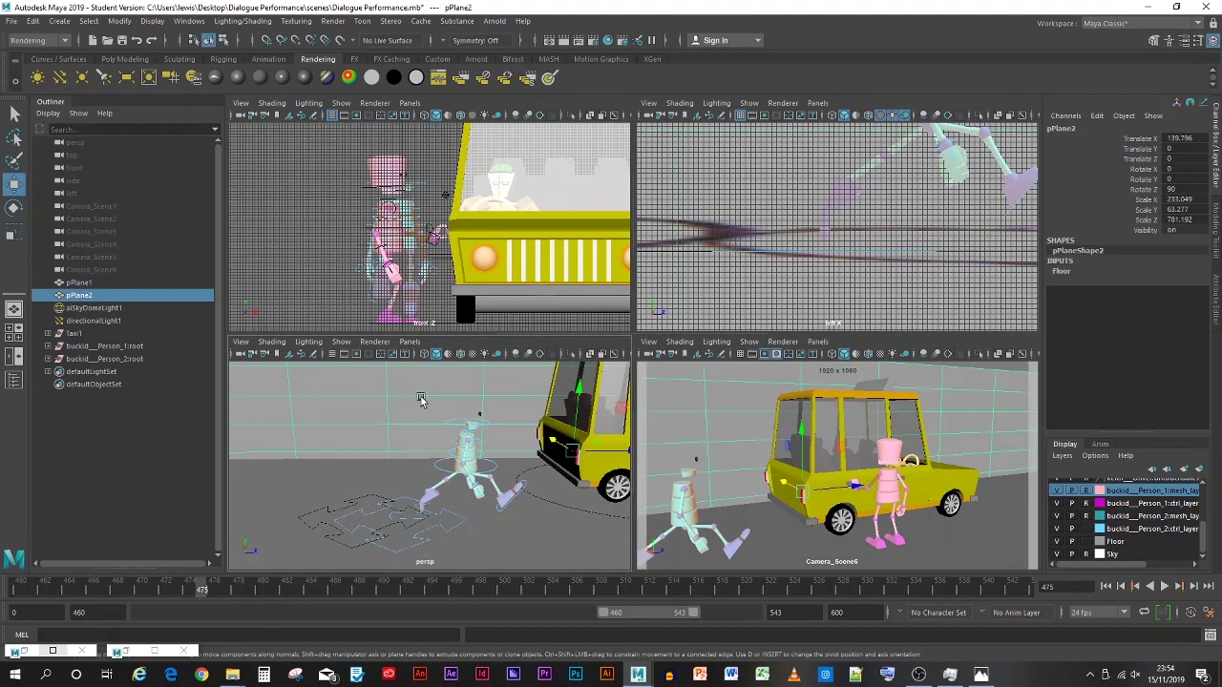
{"action": "right_click", "coordinate": [1116, 543]}
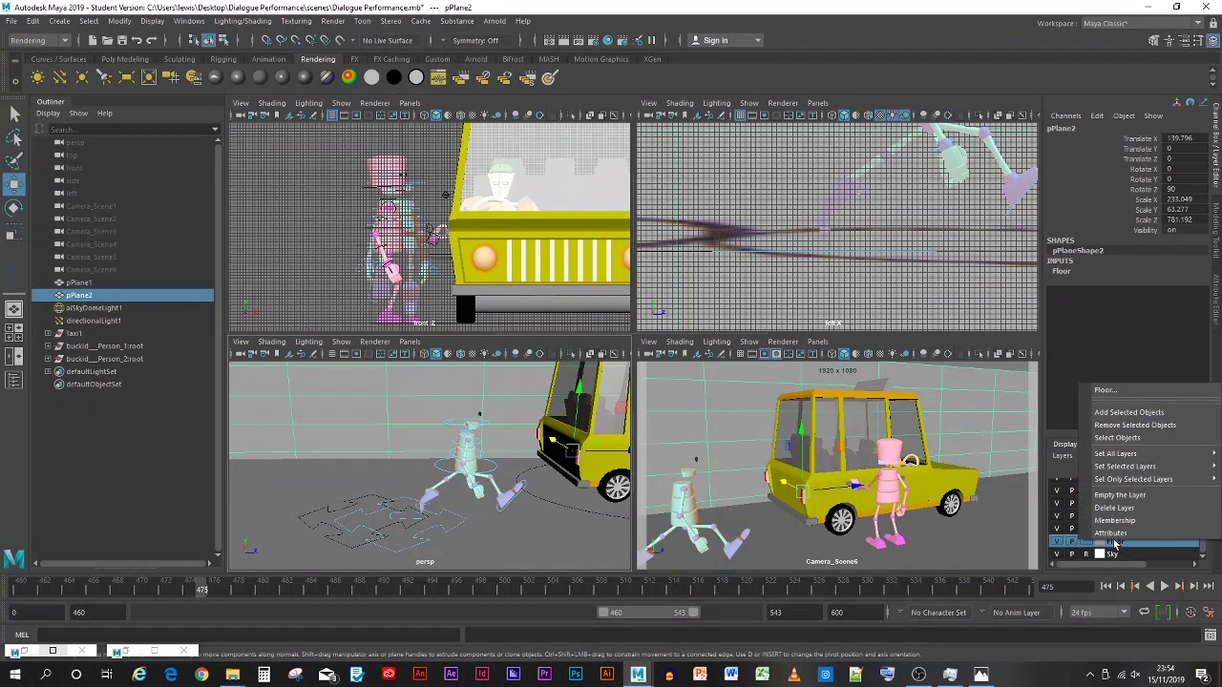
{"action": "left_click", "coordinate": [1132, 425]}
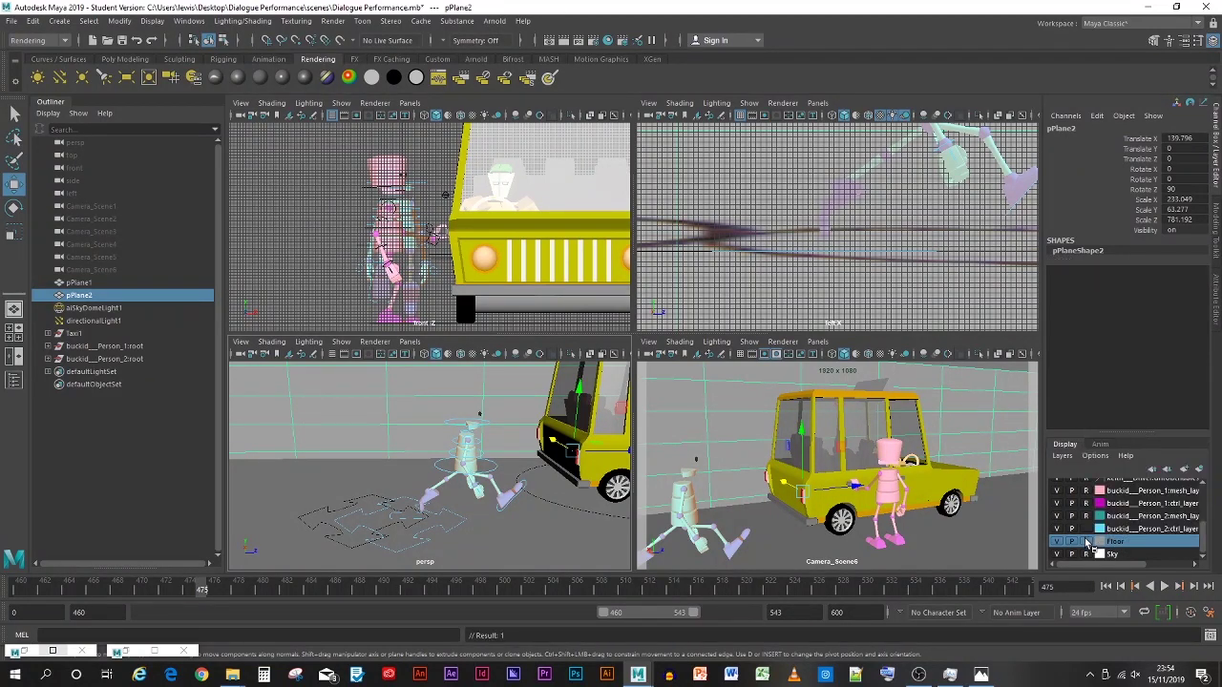
{"action": "left_click", "coordinate": [1086, 541]}
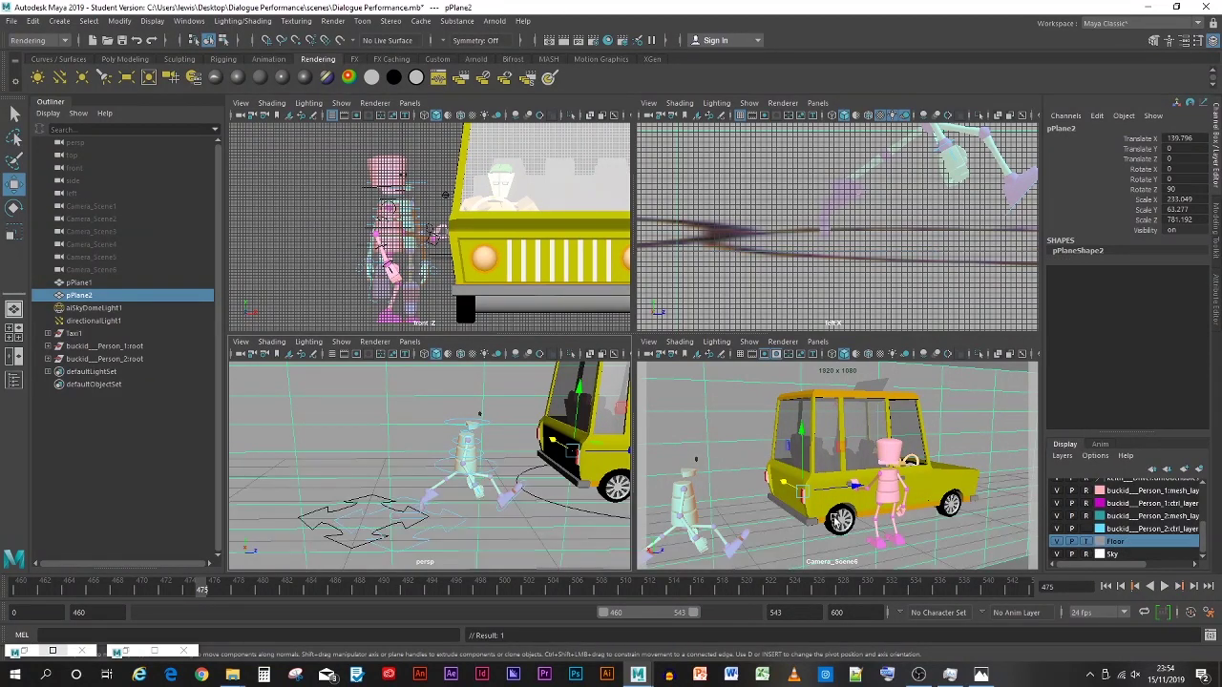
{"action": "left_click", "coordinate": [1086, 541]}
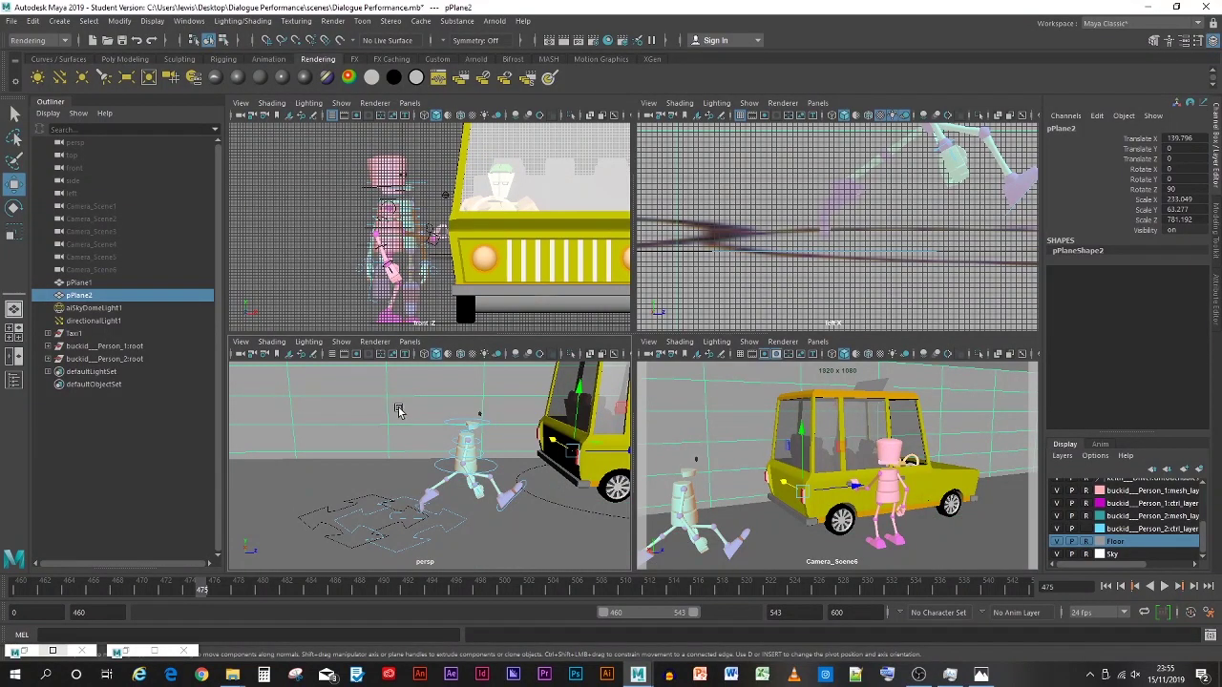
Step: Try rotating pPlane2 in the perspective and left views to correct the image orientation, undoing each rotation
{"action": "left_click", "coordinate": [1217, 286]}
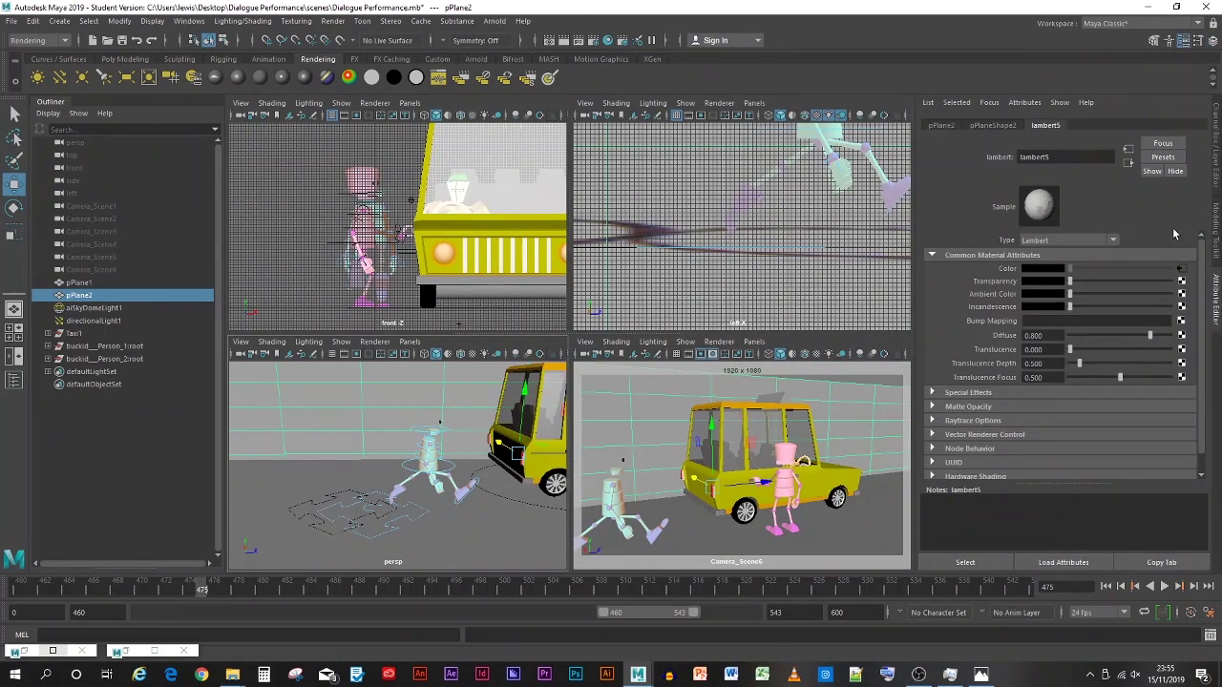
{"action": "key", "text": "e"}
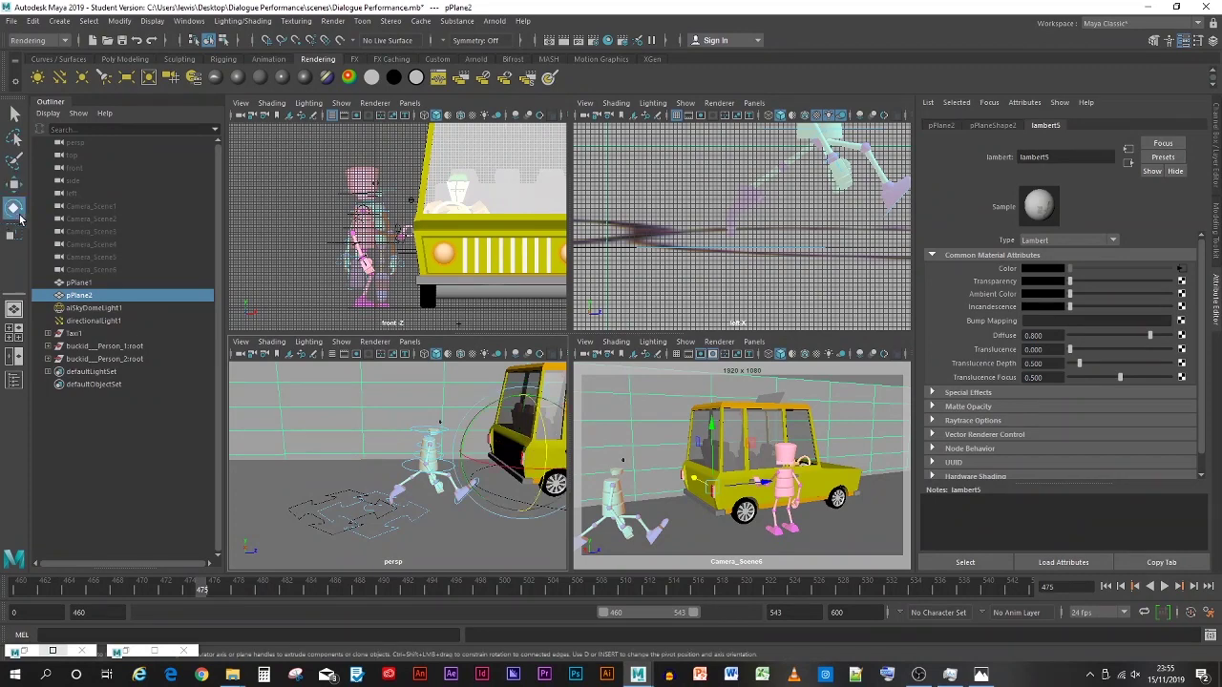
{"action": "left_click_drag", "start_coordinate": [541, 426], "coordinate": [517, 372]}
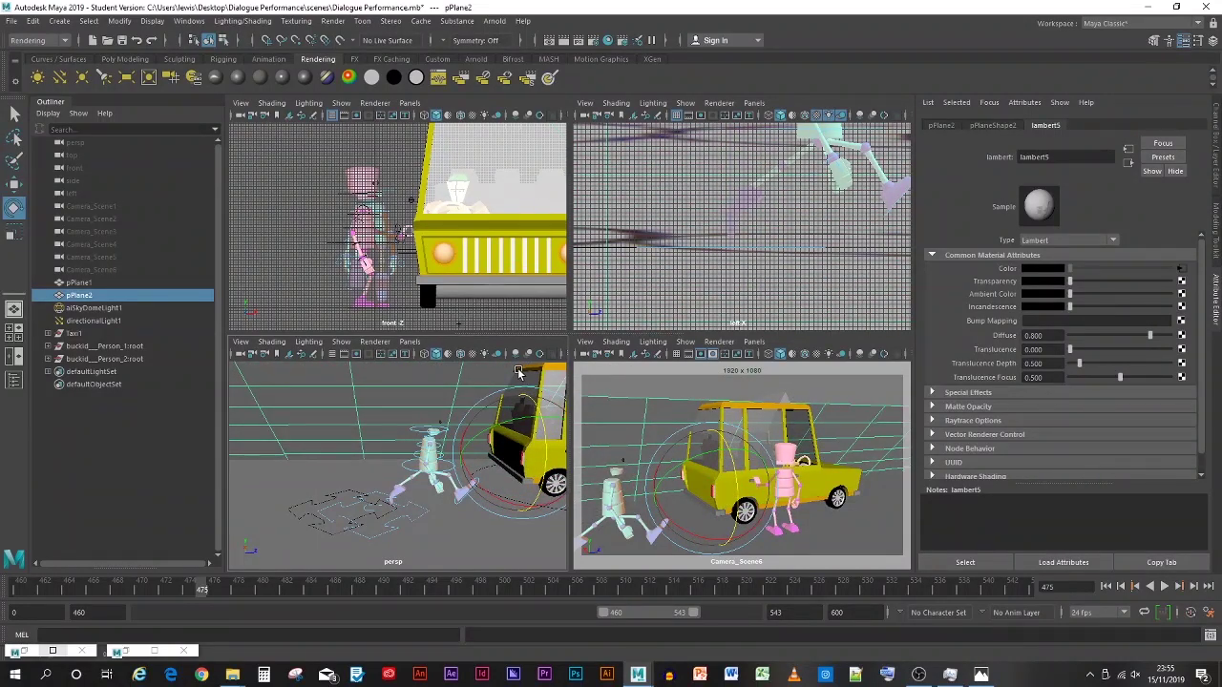
{"action": "key", "text": "ctrl+z"}
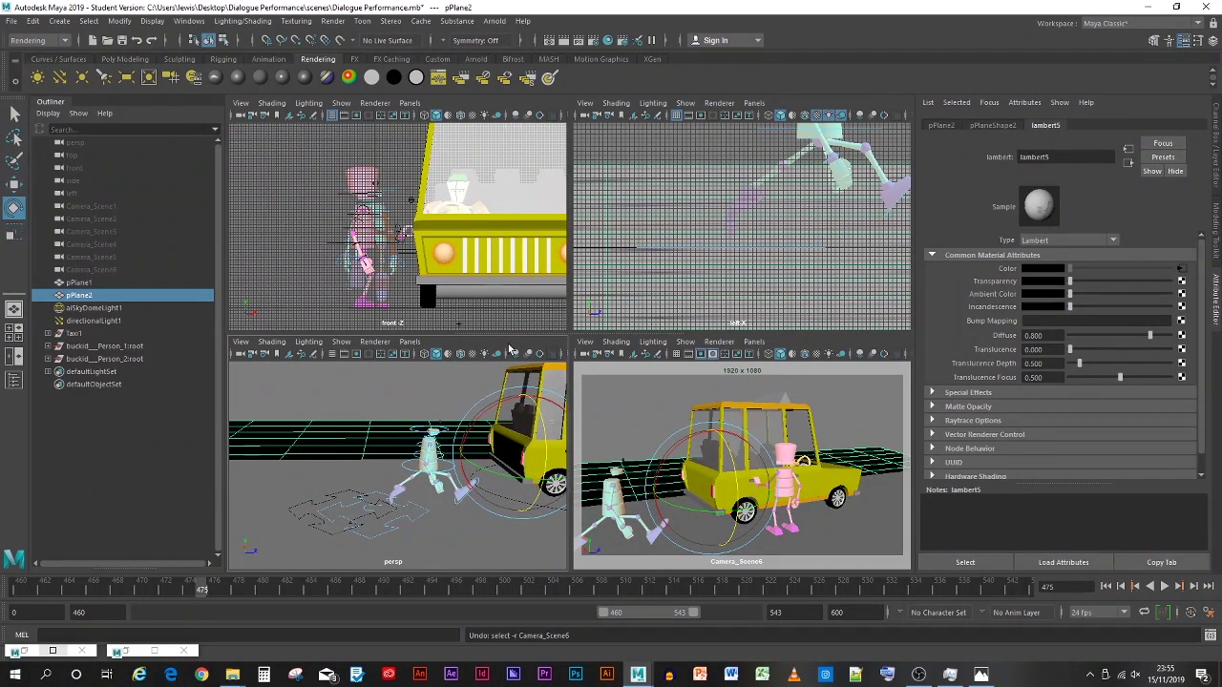
{"action": "key", "text": "shift+z"}
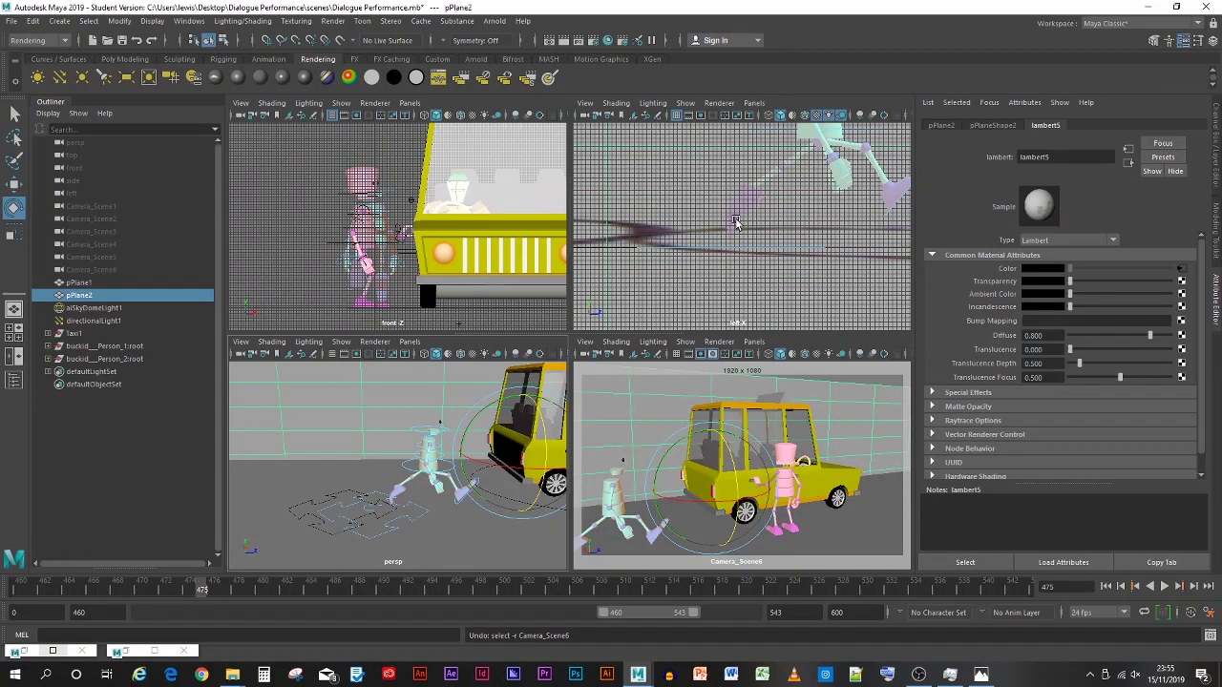
{"action": "scroll", "coordinate": [775, 216], "scroll_direction": "down", "scroll_amount": 5}
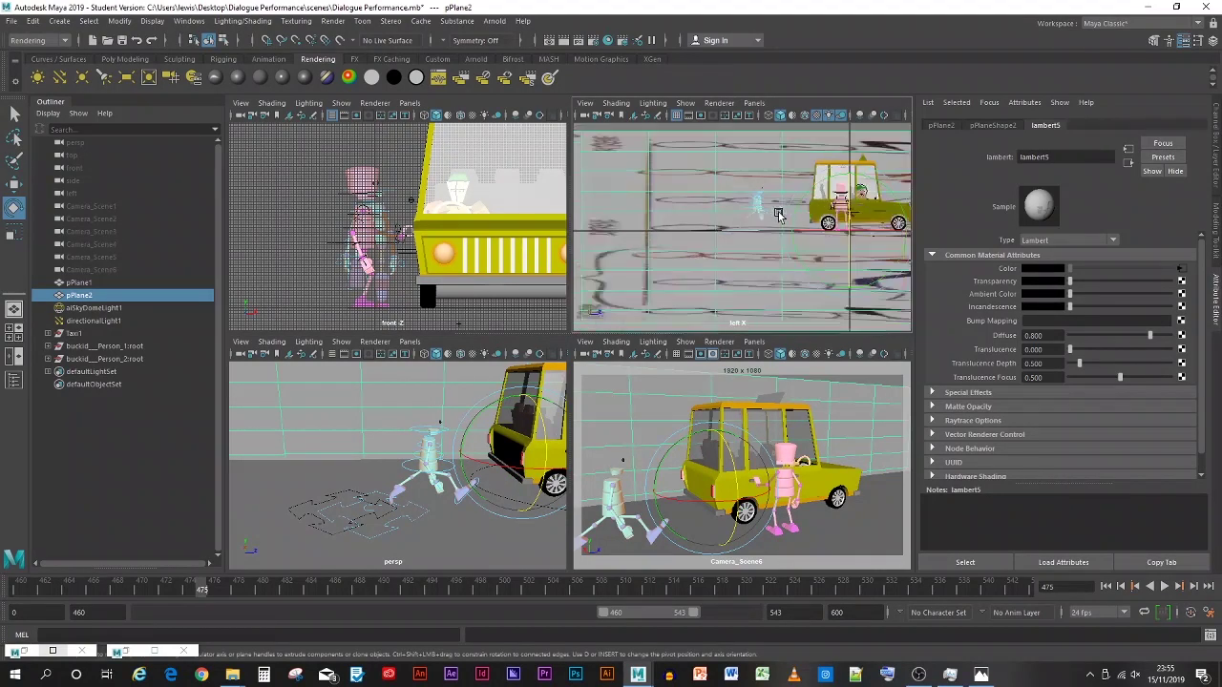
{"action": "scroll", "coordinate": [778, 216], "scroll_direction": "down", "scroll_amount": 5}
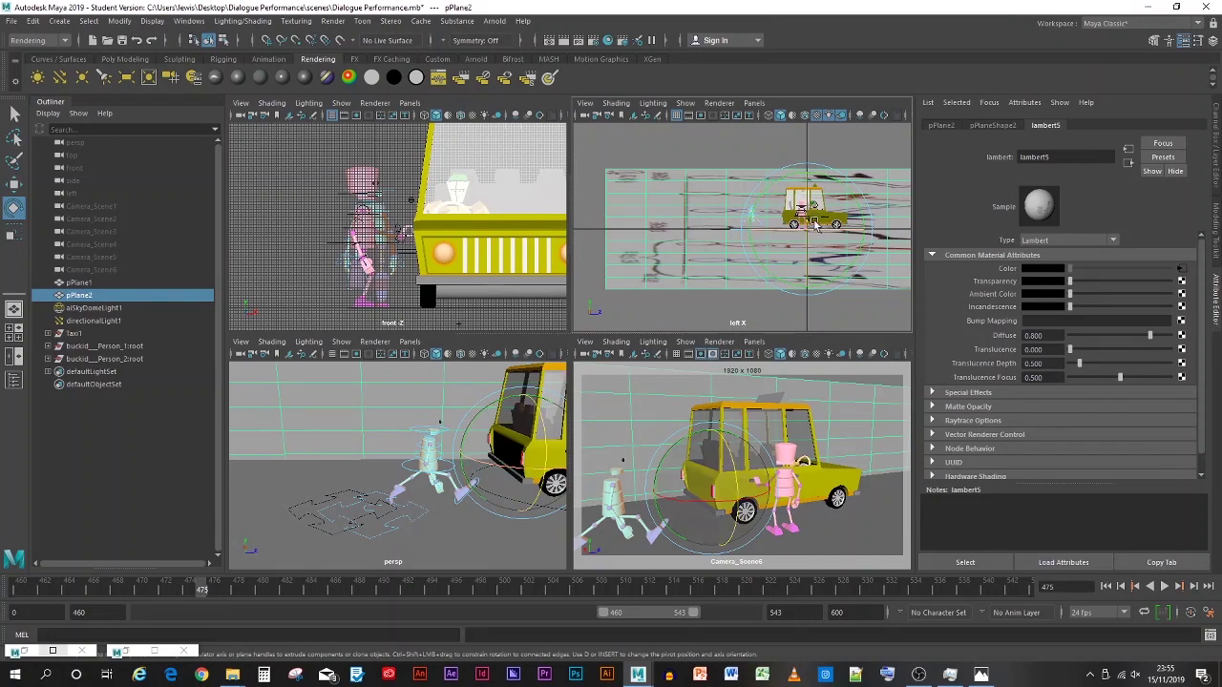
{"action": "left_click_drag", "start_coordinate": [763, 198], "coordinate": [840, 183]}
{"action": "key", "text": "ctrl+z"}
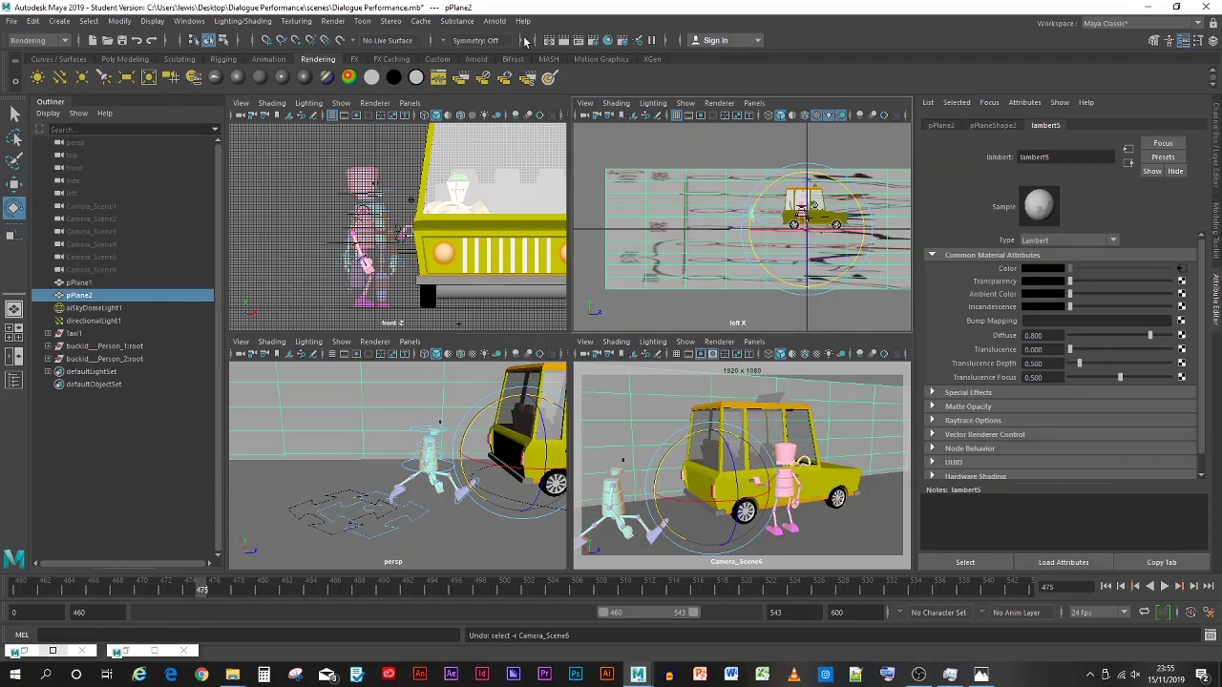
Step: Switch to the Modeling menu set and open the UV Editor for pPlane2, moving its window clear of the UV Toolkit
{"action": "left_click", "coordinate": [38, 41]}
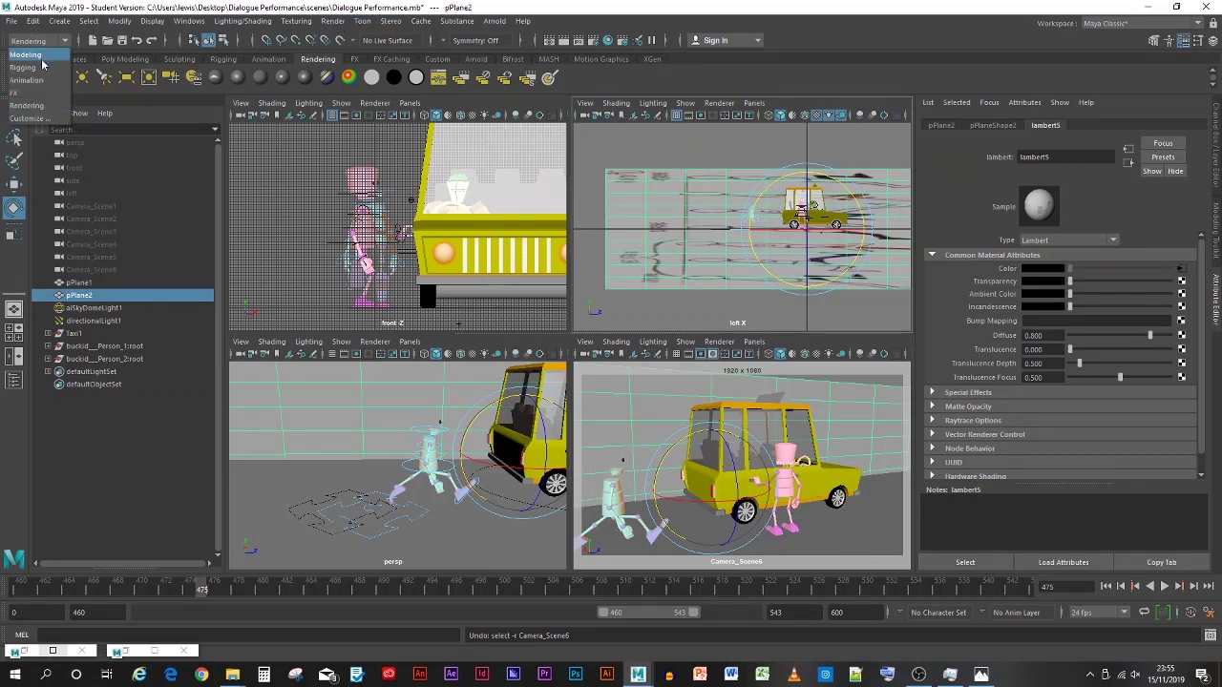
{"action": "left_click", "coordinate": [40, 56]}
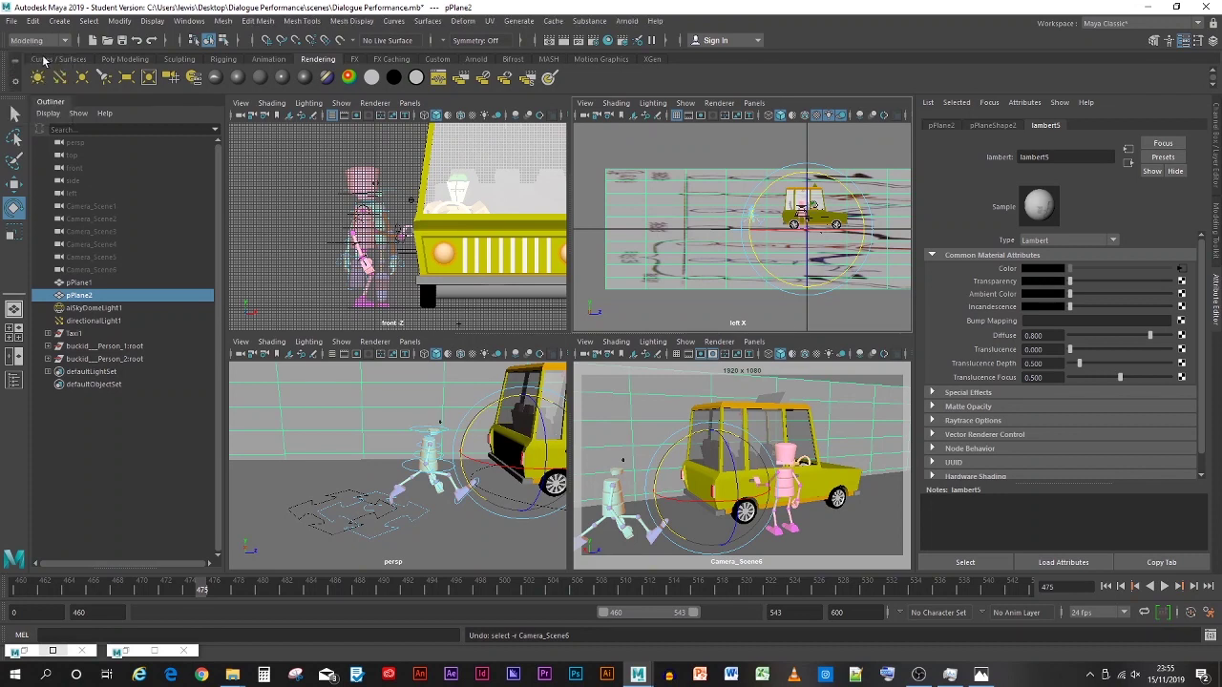
{"action": "left_click", "coordinate": [490, 20]}
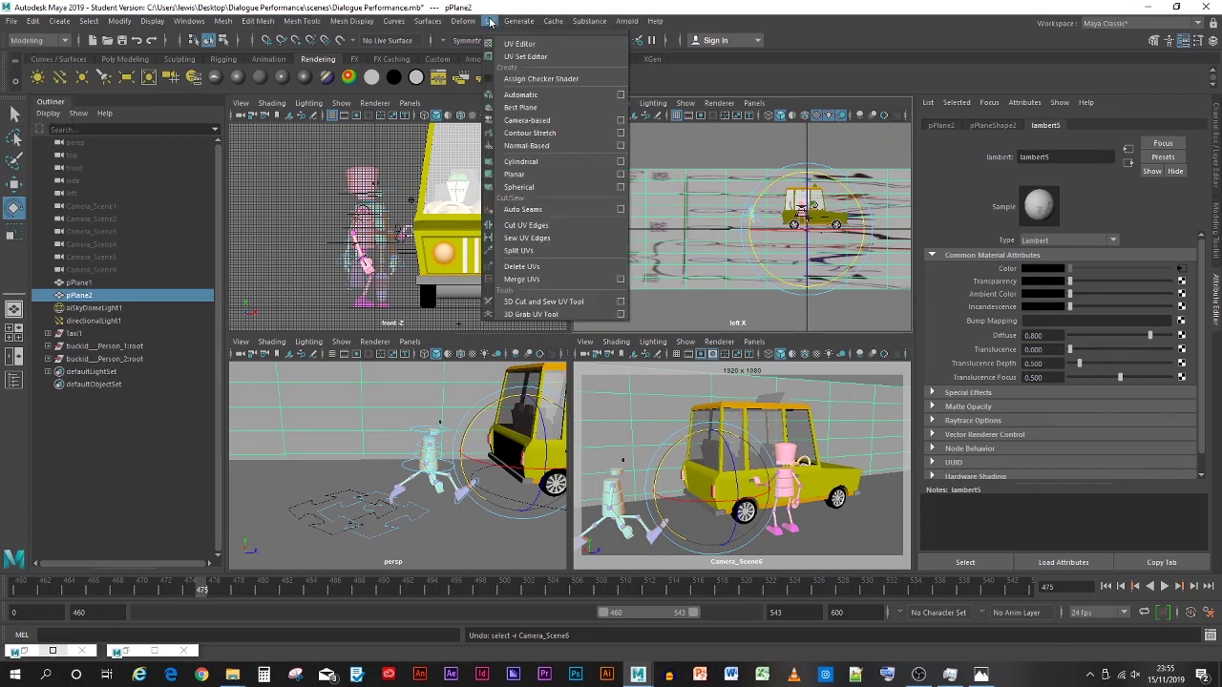
{"action": "left_click", "coordinate": [519, 45]}
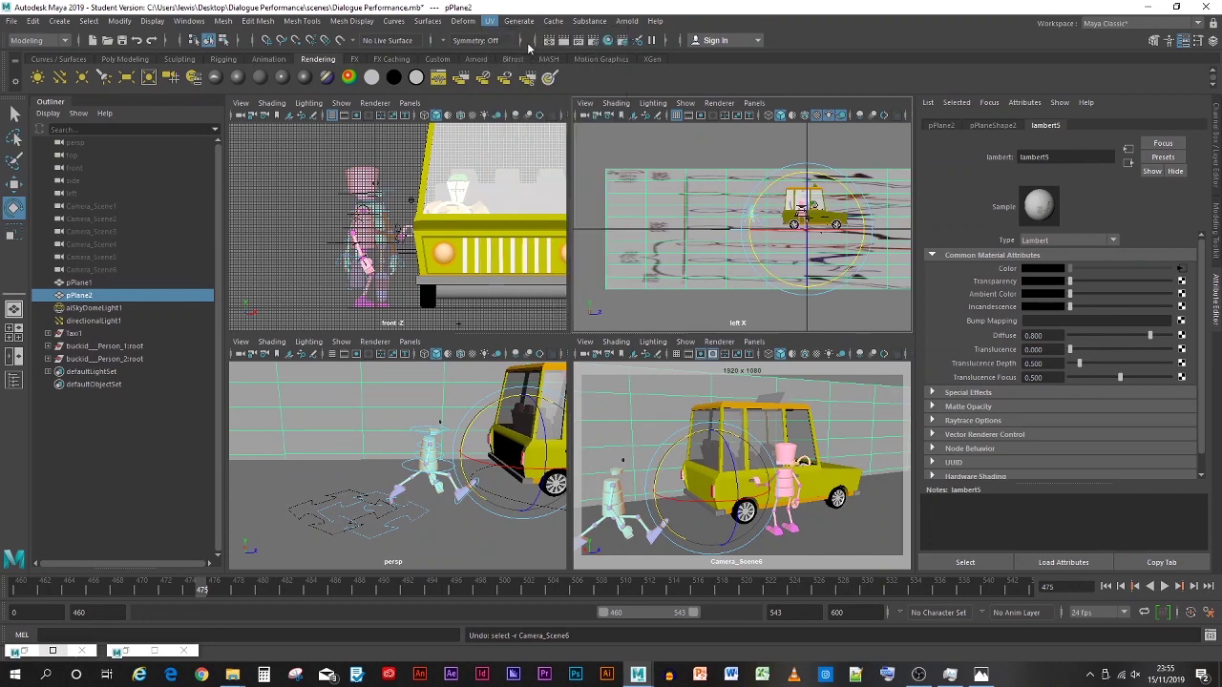
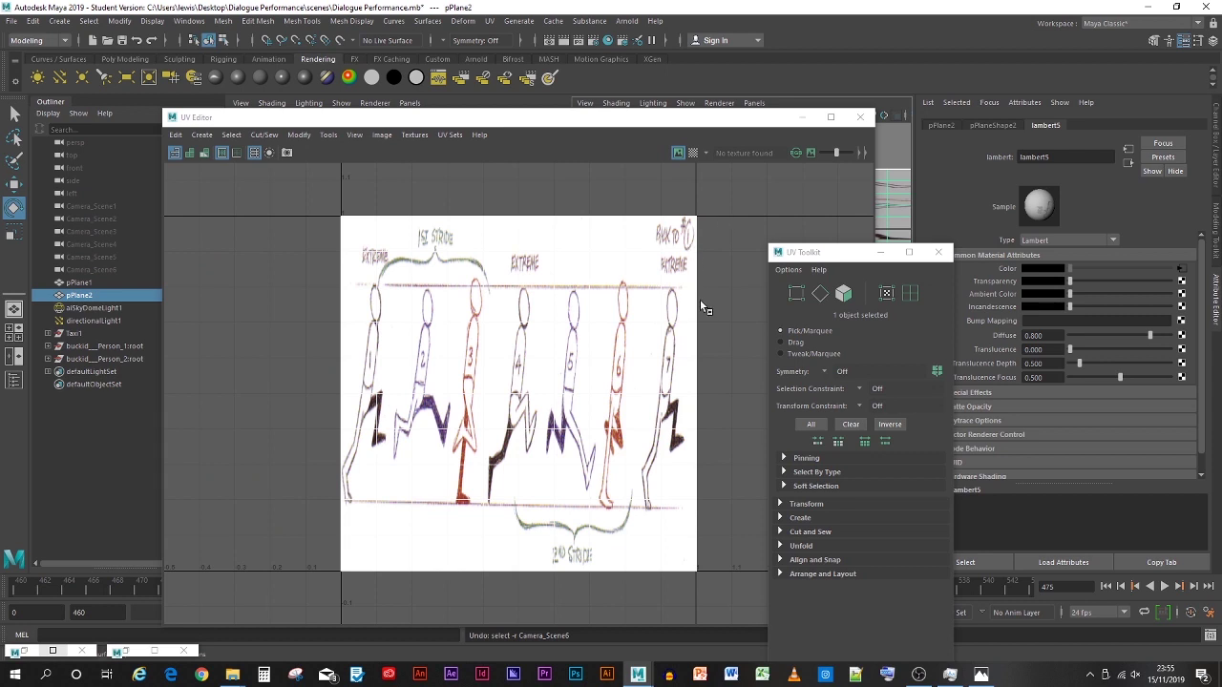
{"action": "left_click", "coordinate": [532, 379]}
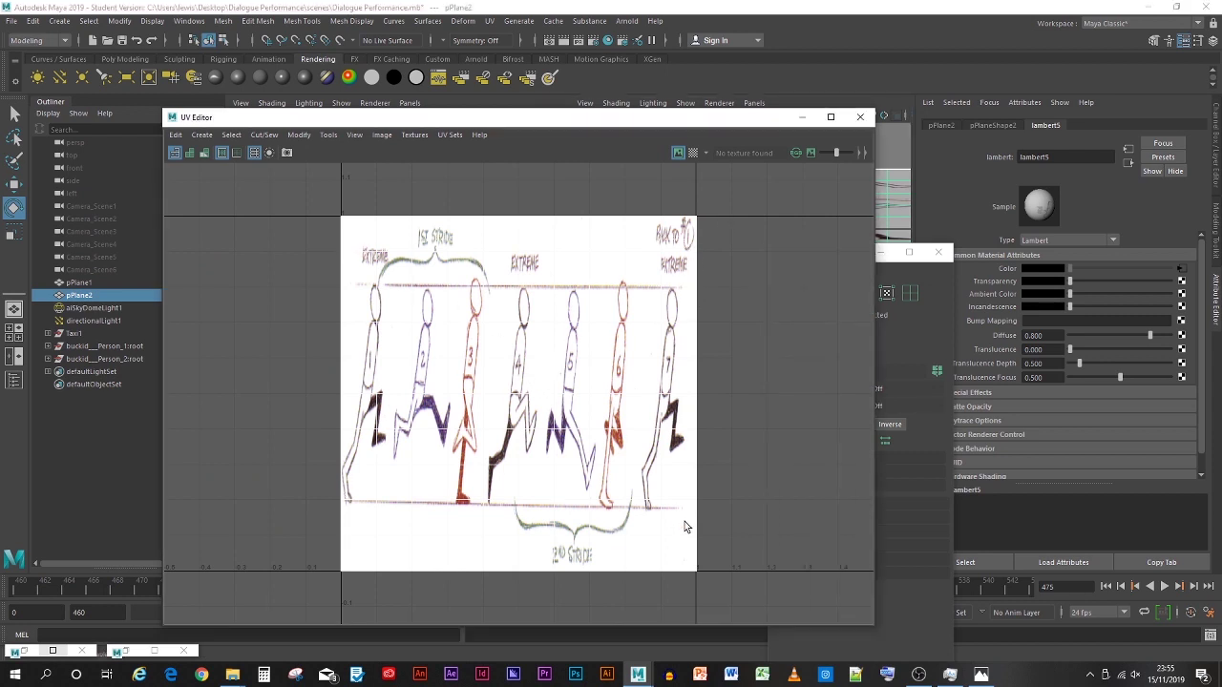
{"action": "left_click_drag", "start_coordinate": [667, 117], "coordinate": [687, 168]}
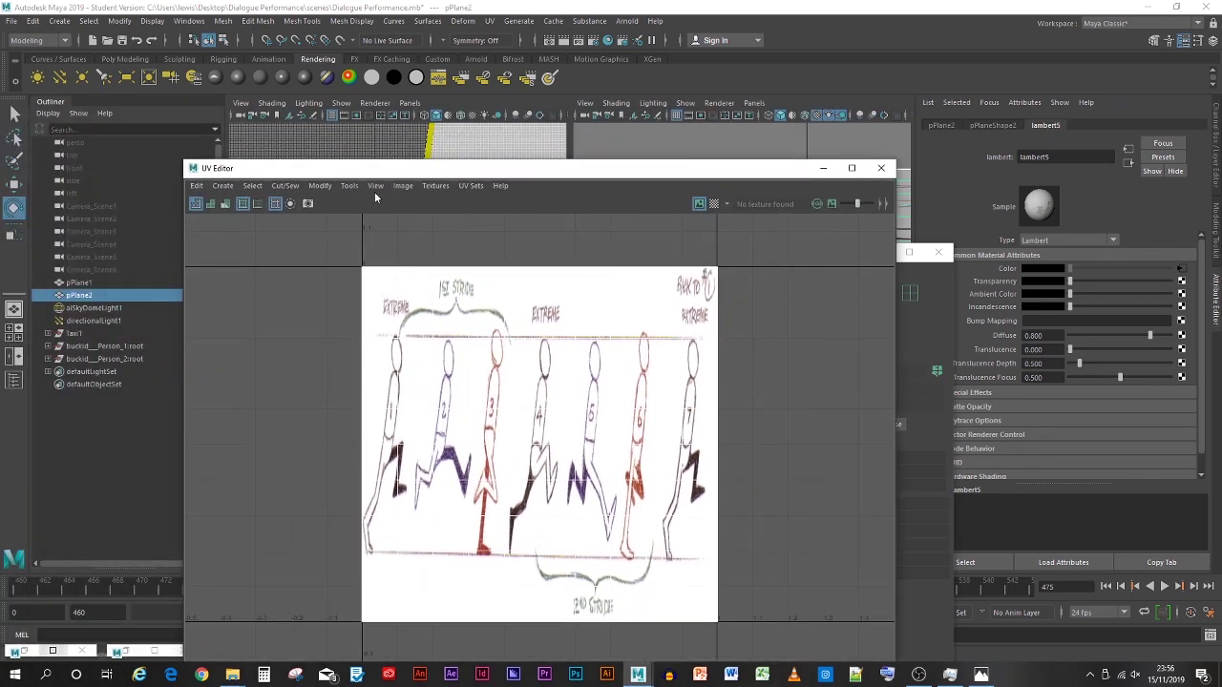
{"action": "left_click_drag", "start_coordinate": [431, 172], "coordinate": [409, 88]}
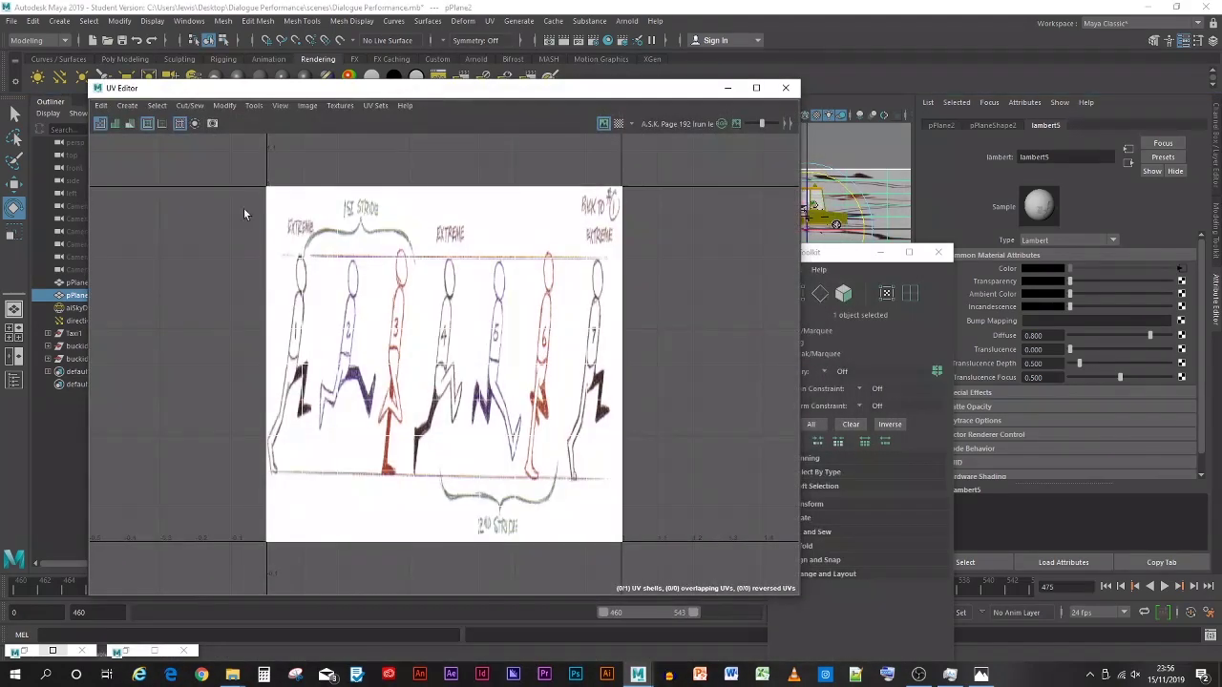
Step: Select all of pPlane2's UV faces and rotate them so the run-legs drawing reads upright in the left view, then close the UV windows
{"action": "left_click_drag", "start_coordinate": [451, 405], "coordinate": [660, 544]}
{"action": "left_click", "coordinate": [851, 424]}
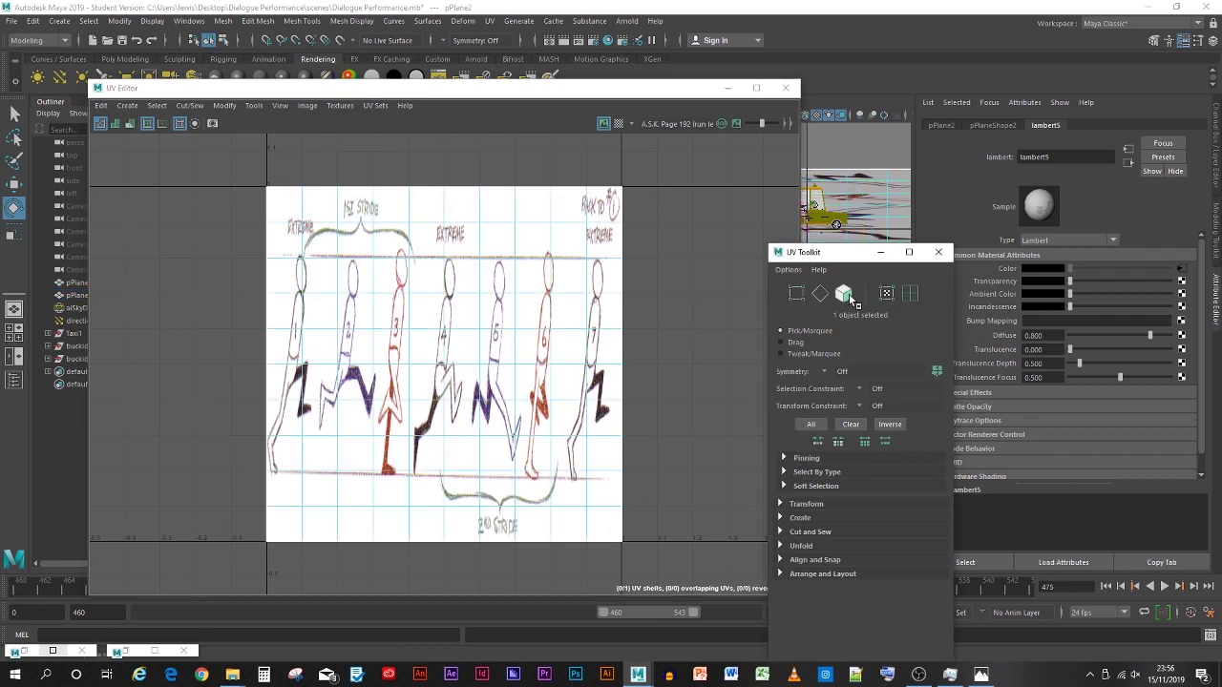
{"action": "left_click_drag", "start_coordinate": [233, 158], "coordinate": [665, 541]}
{"action": "left_click_drag", "start_coordinate": [847, 257], "coordinate": [920, 259]}
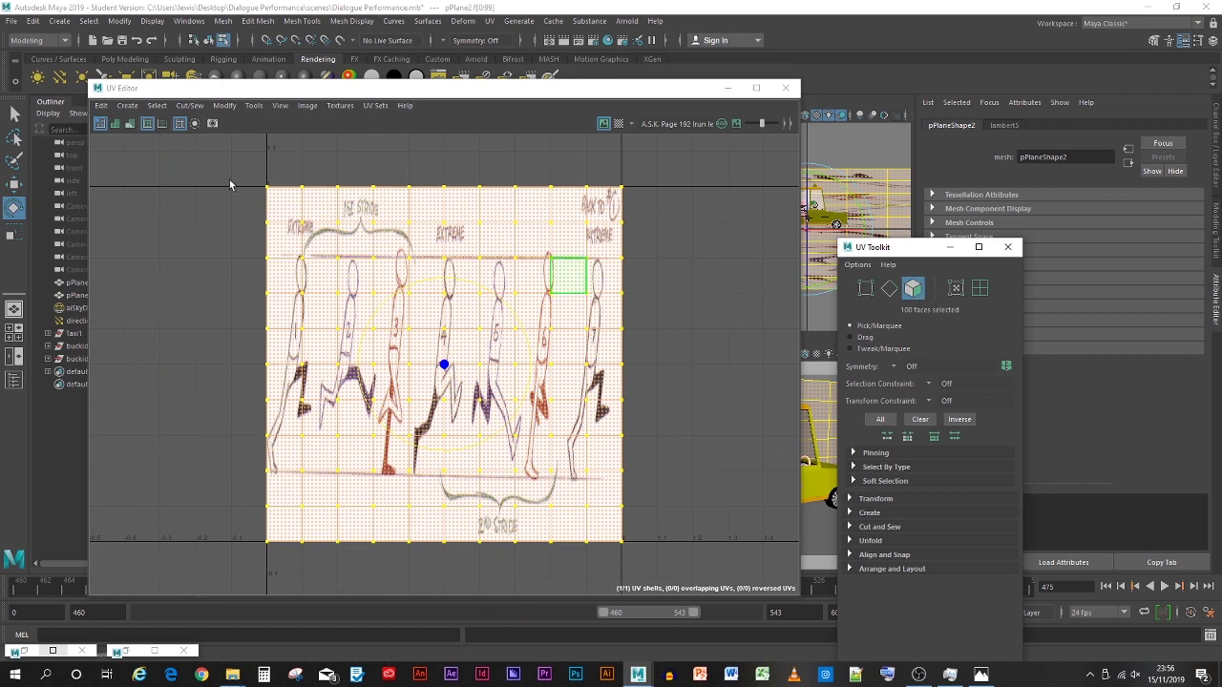
{"action": "left_click_drag", "start_coordinate": [220, 145], "coordinate": [666, 576]}
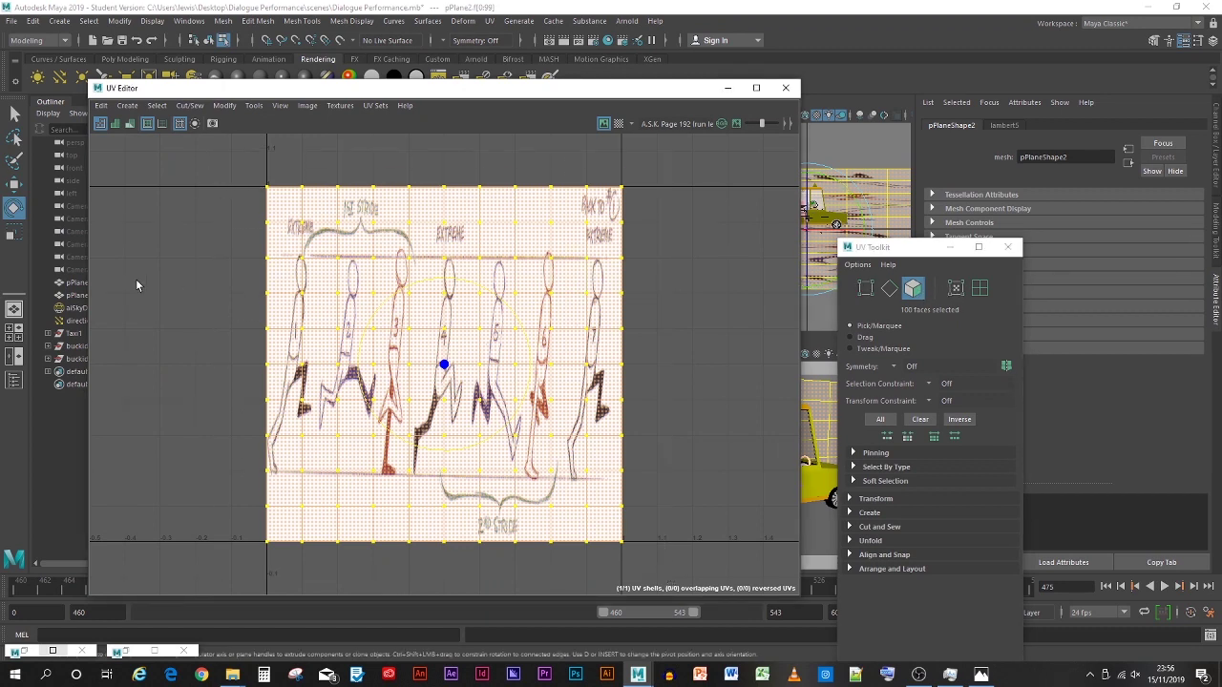
{"action": "left_click", "coordinate": [13, 208]}
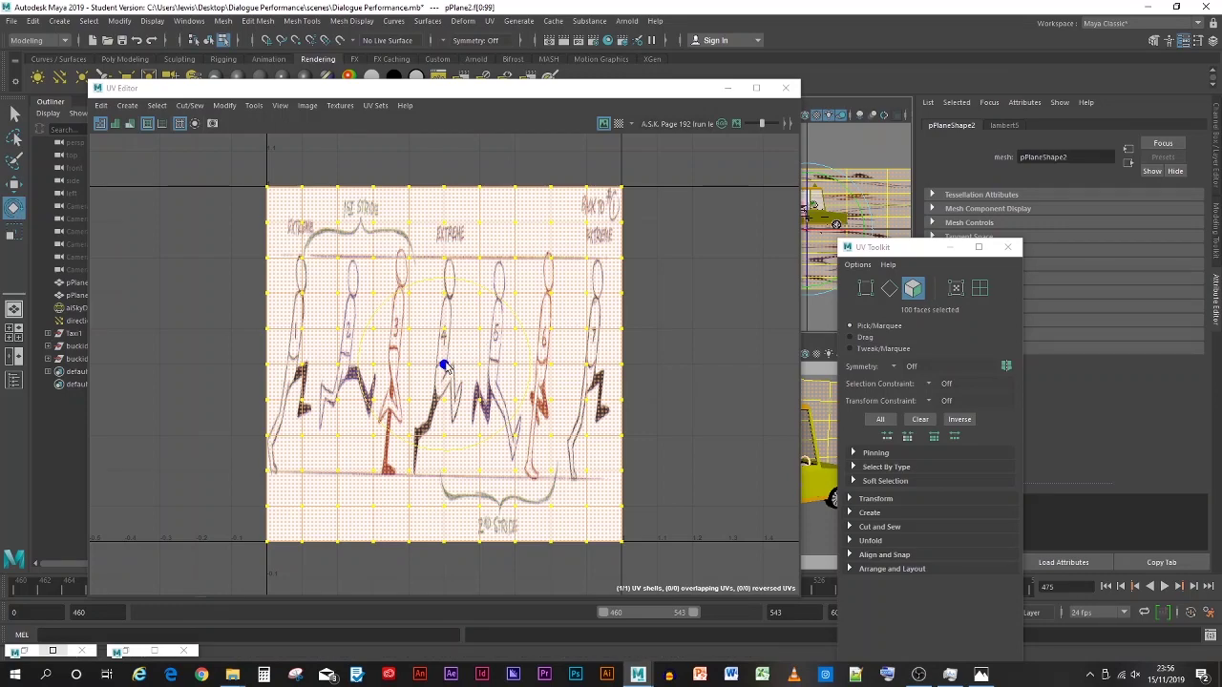
{"action": "left_click_drag", "start_coordinate": [445, 368], "coordinate": [428, 334]}
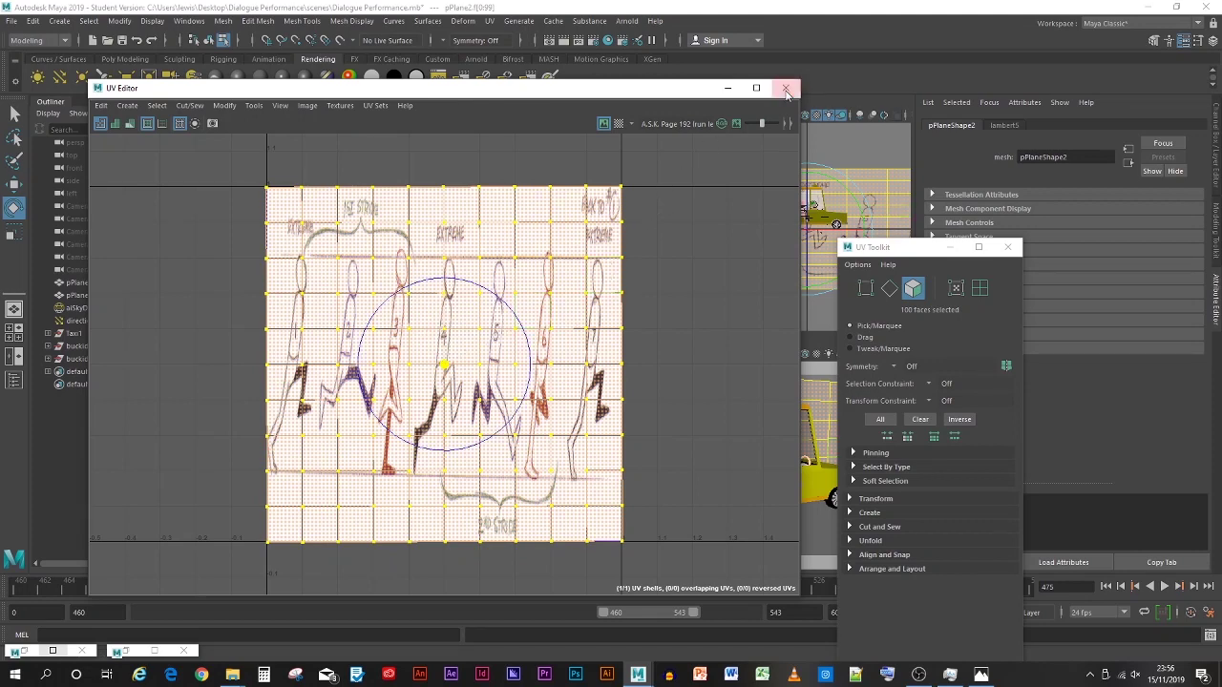
{"action": "left_click", "coordinate": [785, 89]}
{"action": "left_click", "coordinate": [1007, 247]}
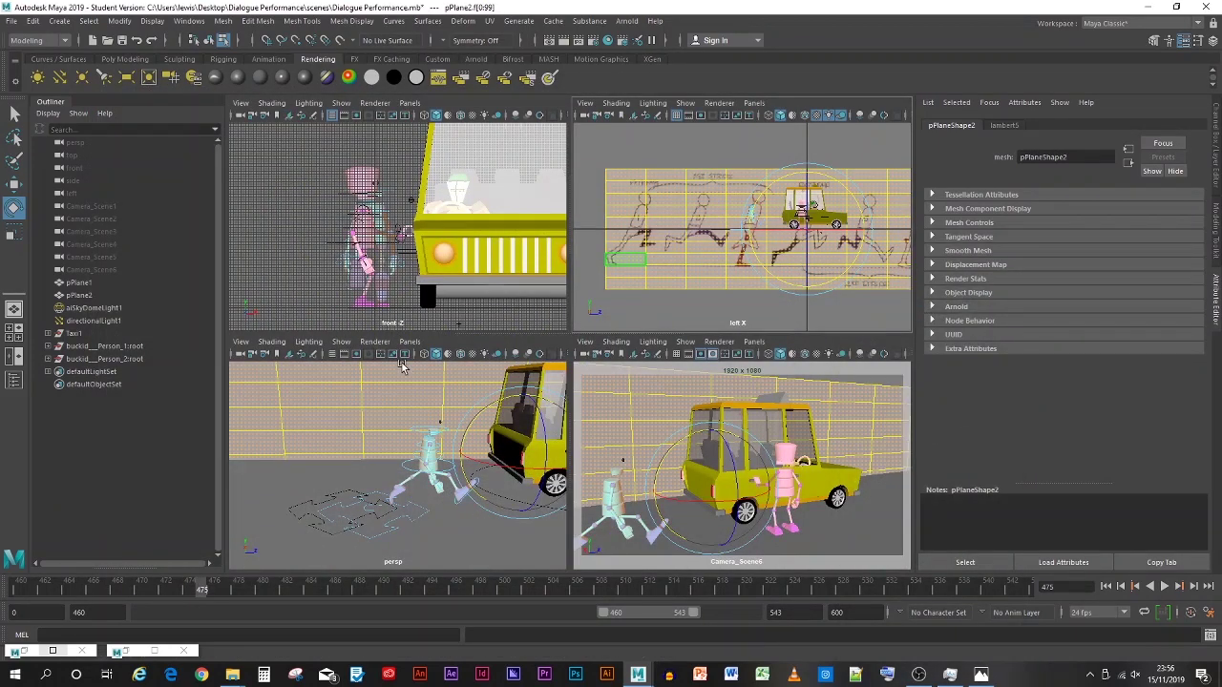
Step: Inspect the reoriented run-legs drawing on pPlane2 in the left view and in the UV Editor
{"action": "left_click", "coordinate": [665, 289]}
{"action": "scroll", "coordinate": [665, 289], "scroll_direction": "up", "scroll_amount": 2}
{"action": "scroll", "coordinate": [746, 231], "scroll_direction": "up", "scroll_amount": 2}
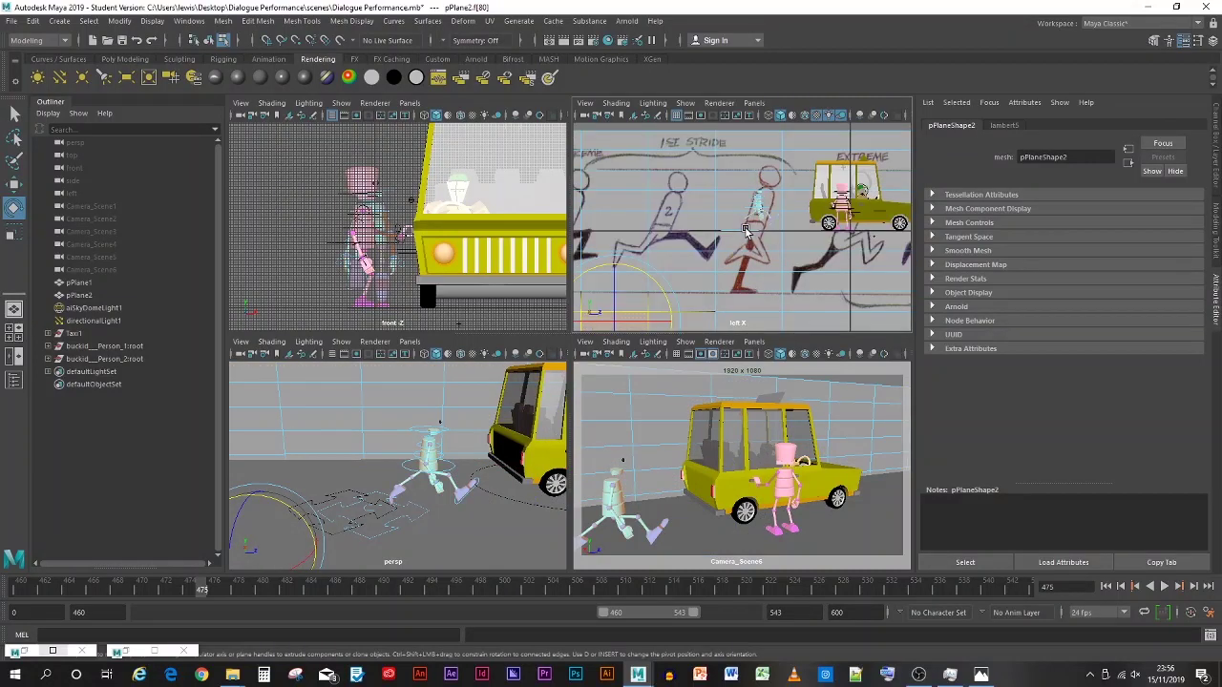
{"action": "scroll", "coordinate": [746, 231], "scroll_direction": "down", "scroll_amount": 2}
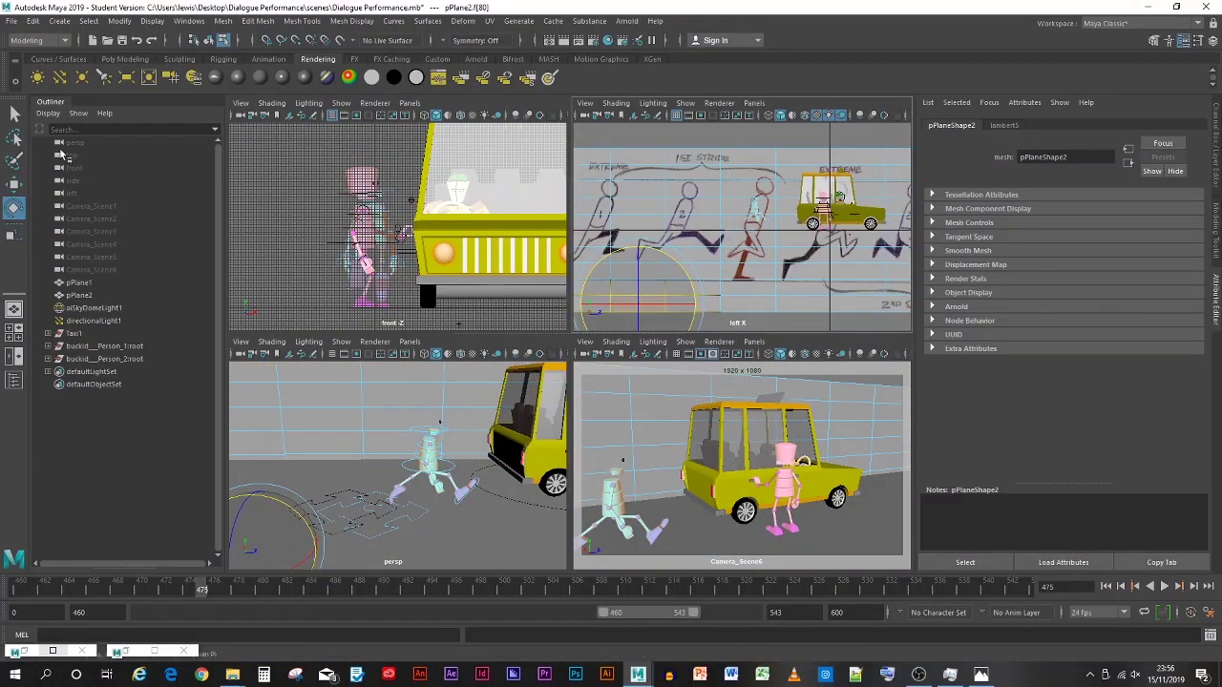
{"action": "left_click", "coordinate": [128, 652]}
{"action": "left_click", "coordinate": [379, 117]}
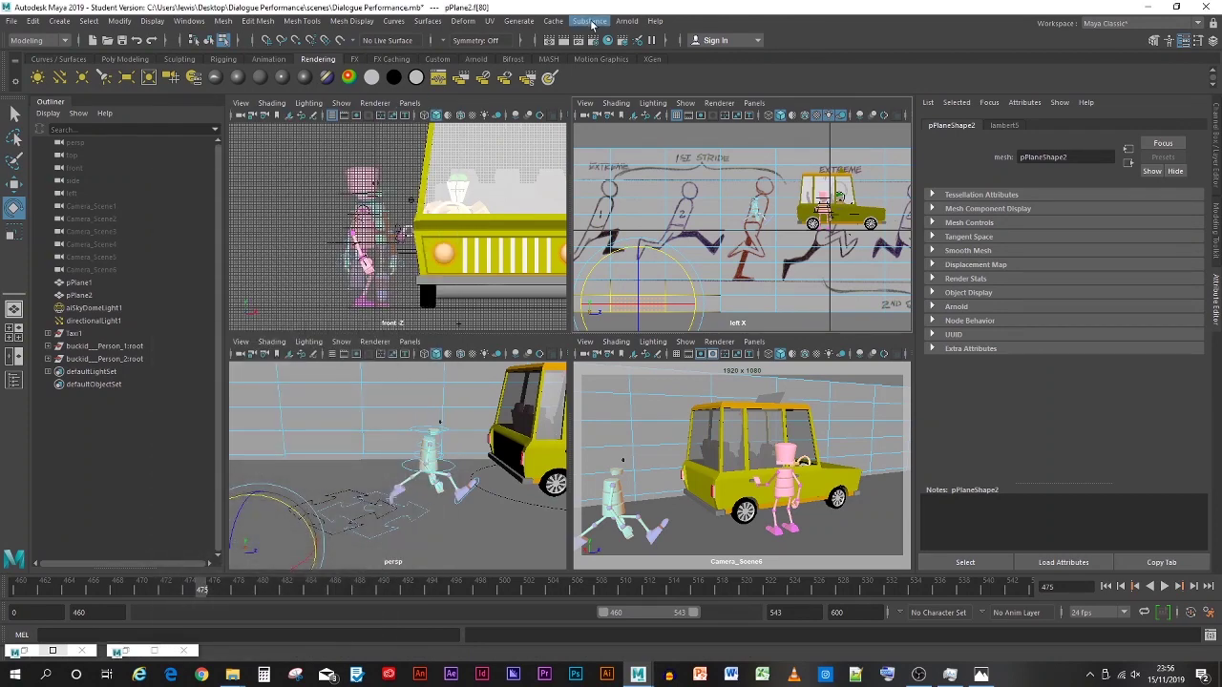
{"action": "left_click", "coordinate": [490, 21]}
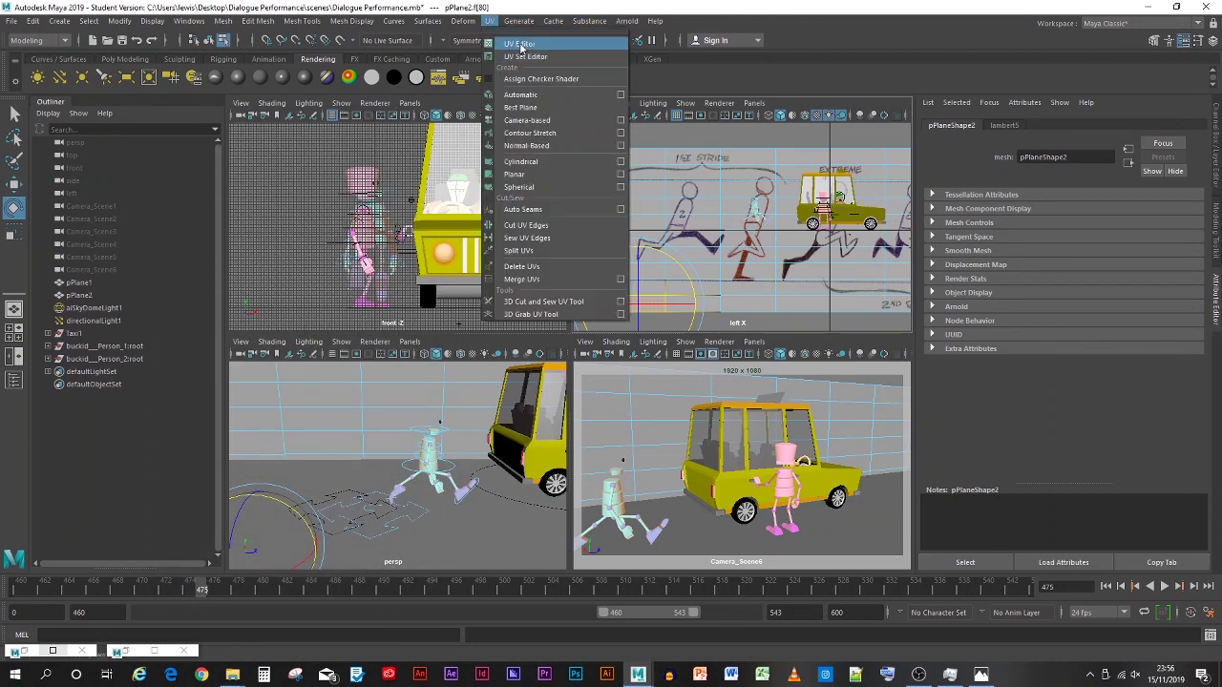
{"action": "left_click", "coordinate": [520, 45]}
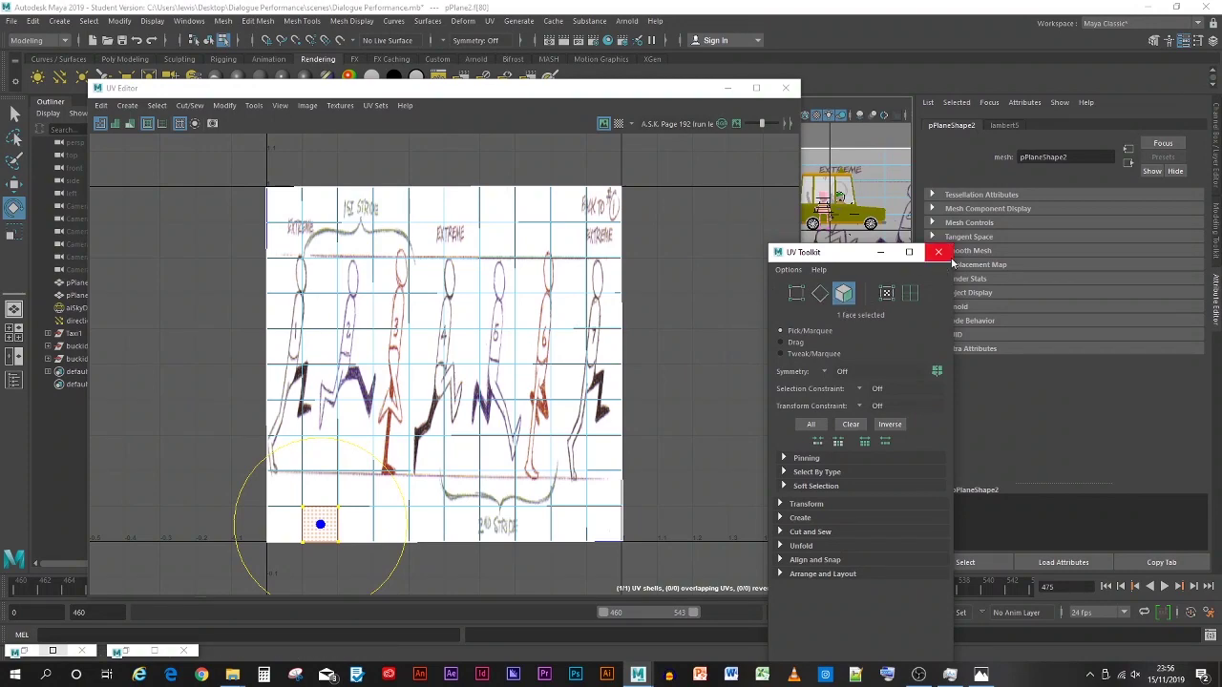
{"action": "left_click", "coordinate": [938, 252]}
{"action": "left_click", "coordinate": [785, 87]}
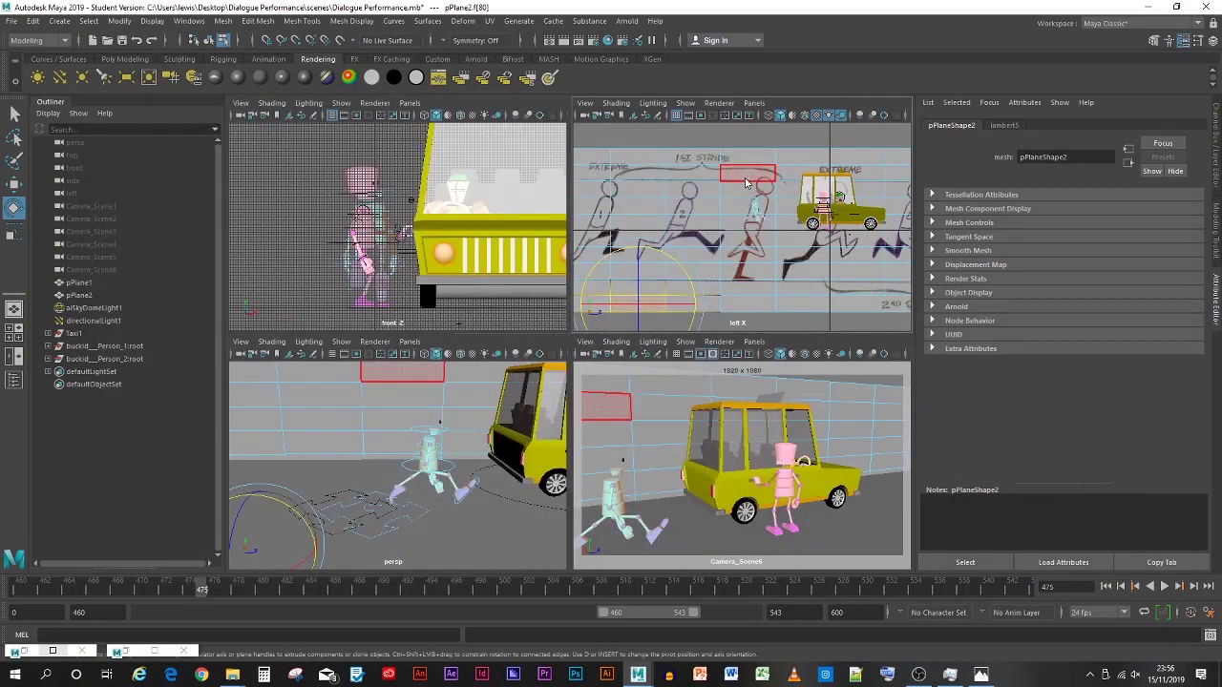
Step: Return pPlane2 to object mode and scale it down uniformly so the drawn figures come closer to Person_2's size
{"action": "right_click_drag", "start_coordinate": [748, 182], "coordinate": [787, 162]}
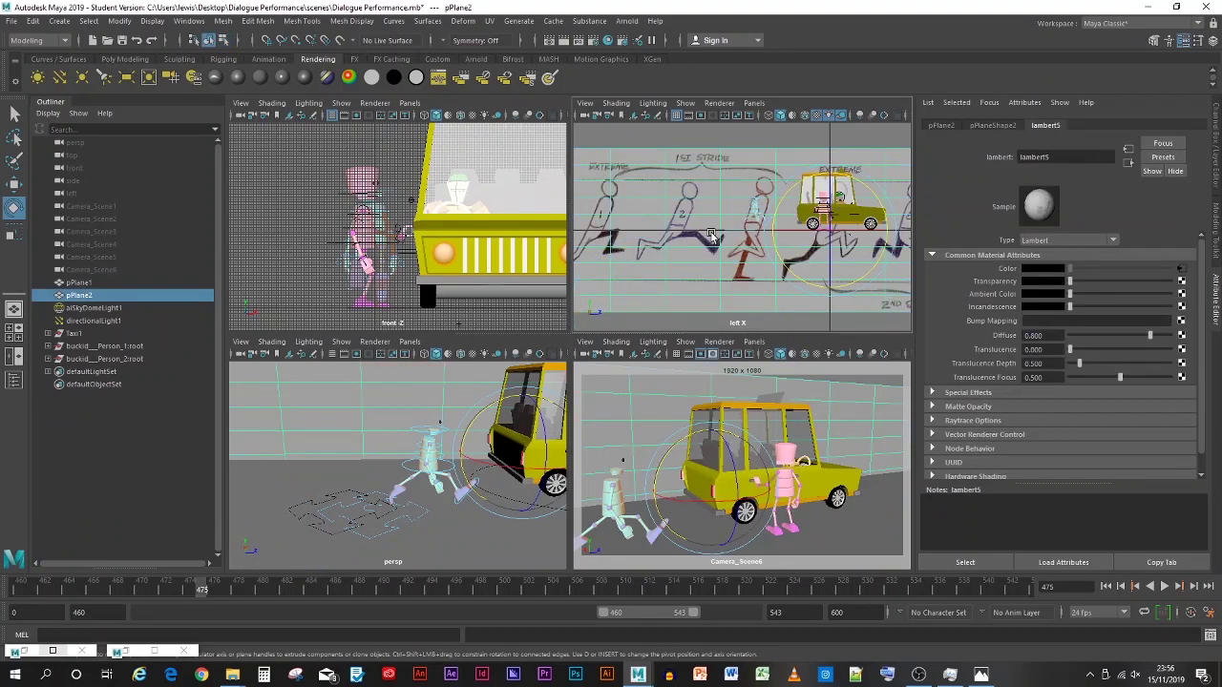
{"action": "scroll", "coordinate": [715, 231], "scroll_direction": "up", "scroll_amount": 4}
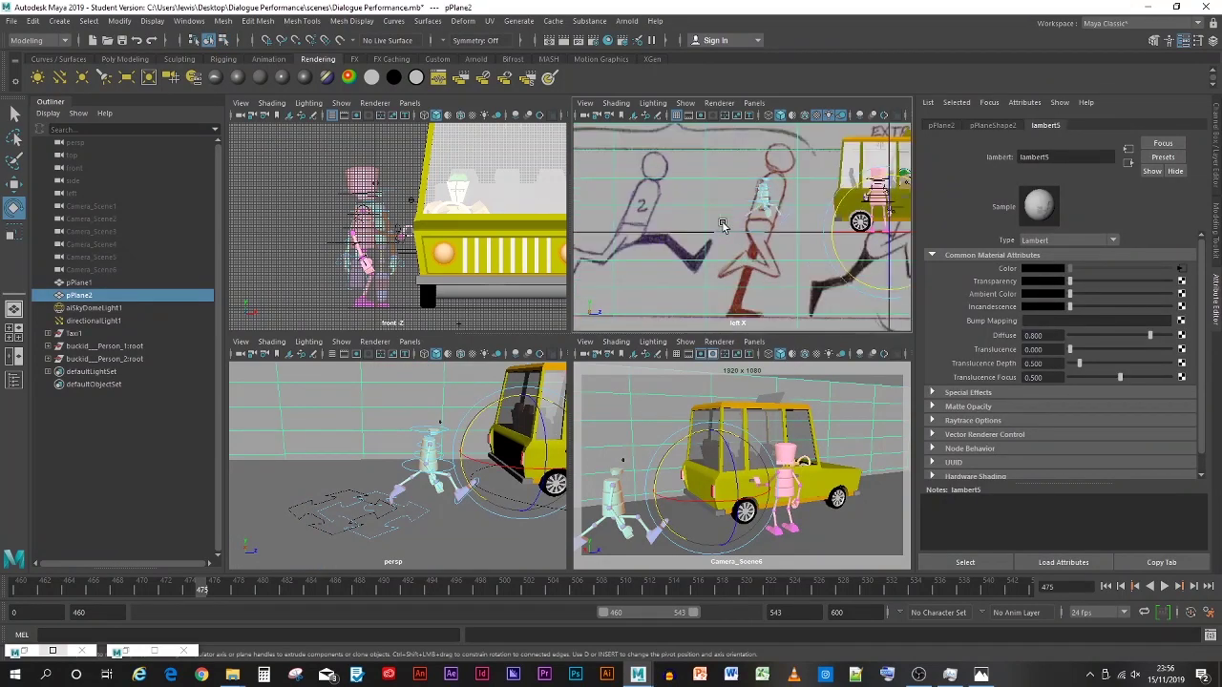
{"action": "scroll", "coordinate": [723, 224], "scroll_direction": "down", "scroll_amount": 2}
{"action": "scroll", "coordinate": [722, 225], "scroll_direction": "down", "scroll_amount": 2}
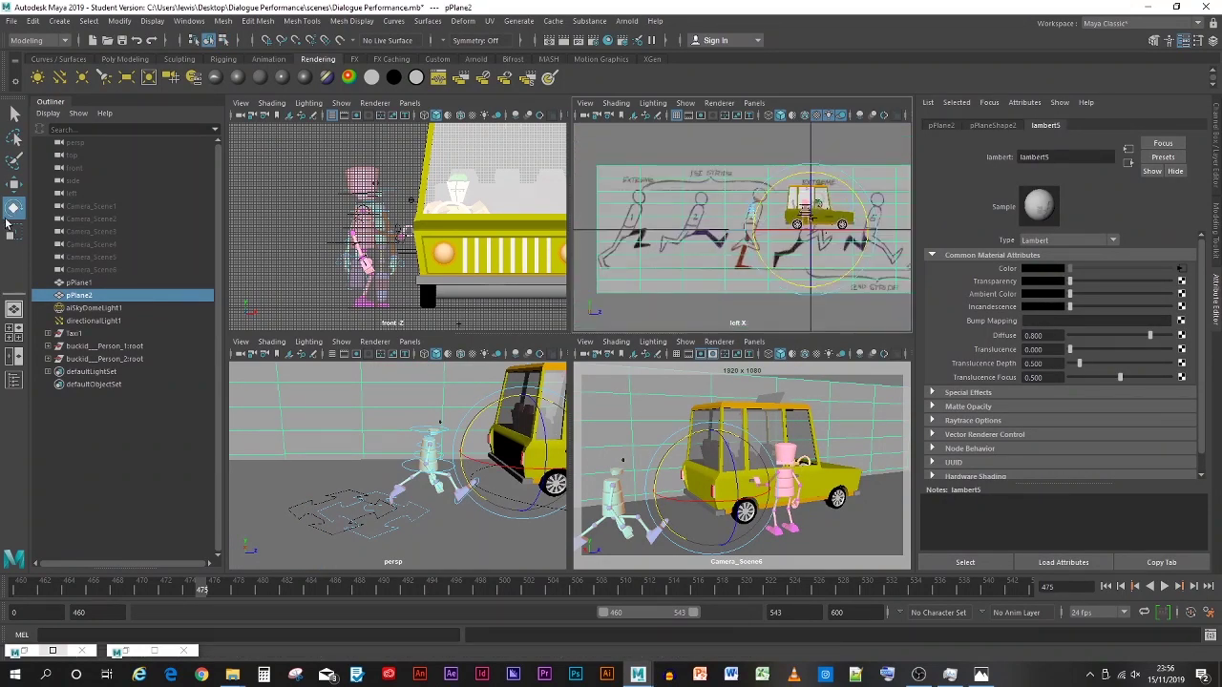
{"action": "key", "text": "r"}
{"action": "left_click_drag", "start_coordinate": [811, 229], "coordinate": [674, 330]}
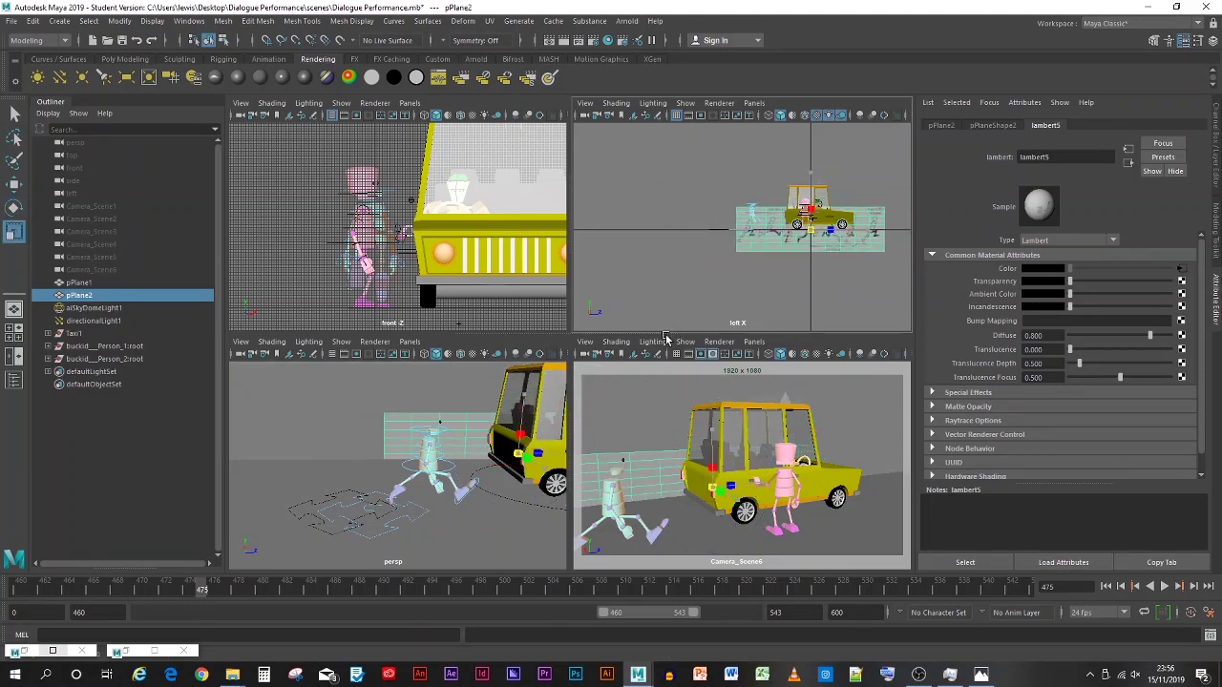
Step: Move pPlane2 up and then back away from the taxi in the left view, bringing the run-legs drawing toward Person_2
{"action": "scroll", "coordinate": [793, 236], "scroll_direction": "up", "scroll_amount": 5}
{"action": "scroll", "coordinate": [792, 236], "scroll_direction": "up", "scroll_amount": 4}
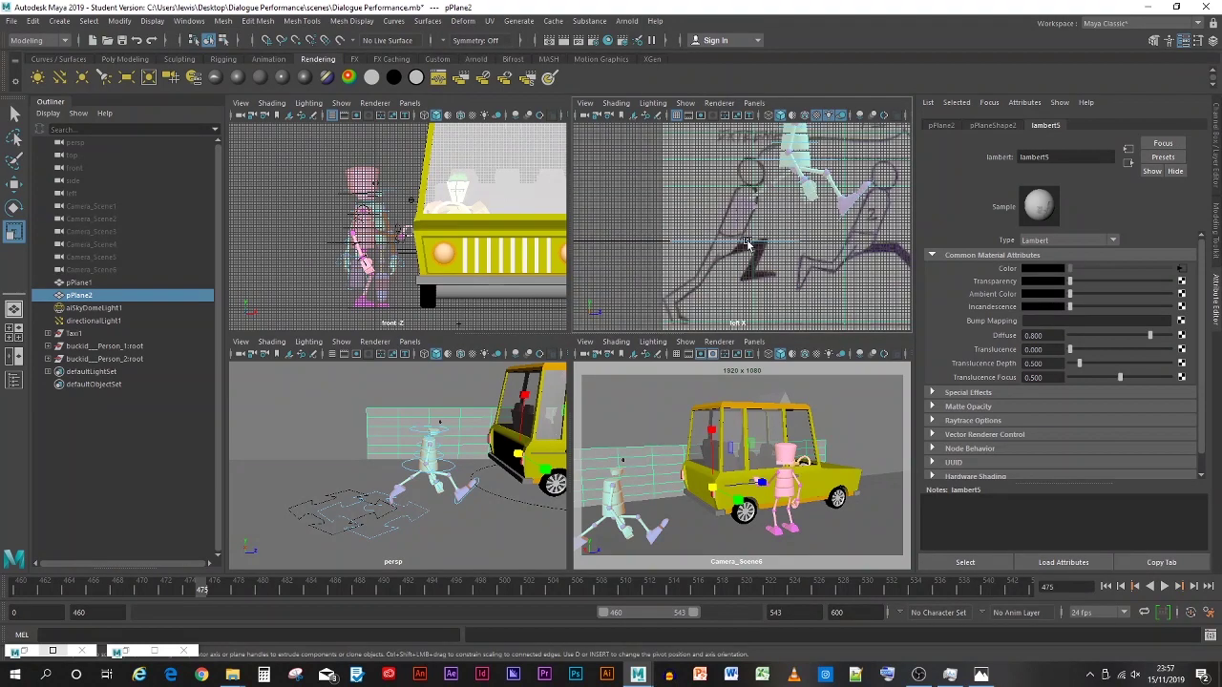
{"action": "scroll", "coordinate": [747, 245], "scroll_direction": "down", "scroll_amount": 4}
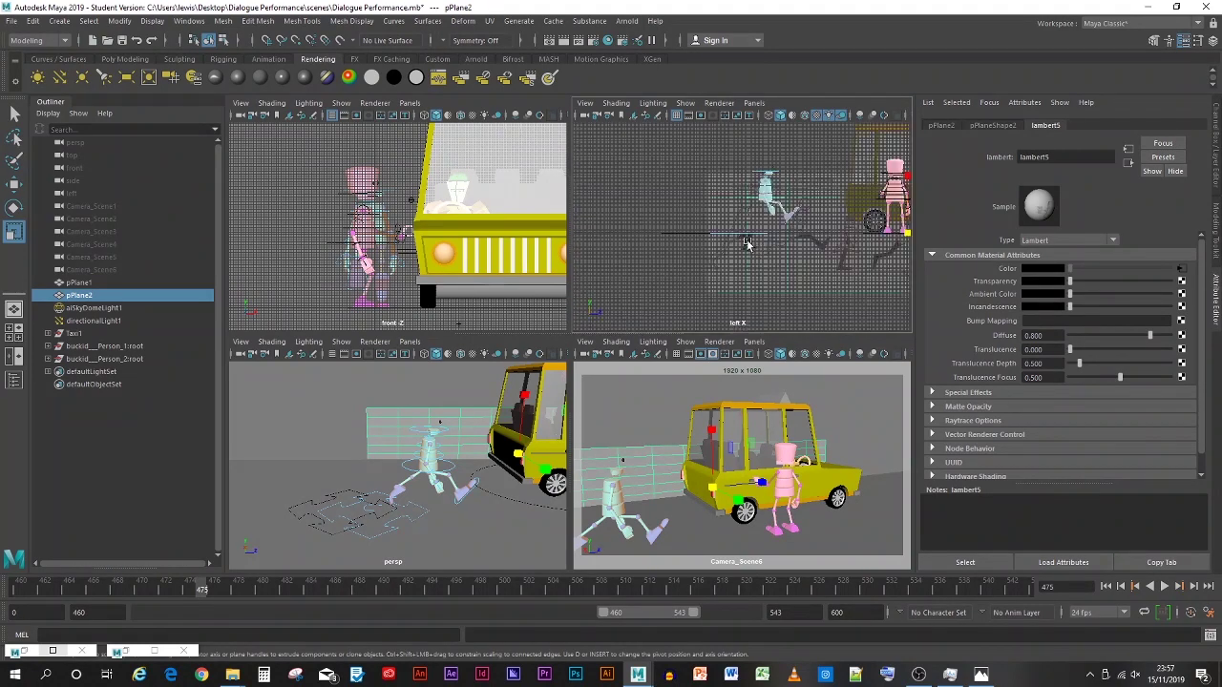
{"action": "left_click", "coordinate": [14, 183]}
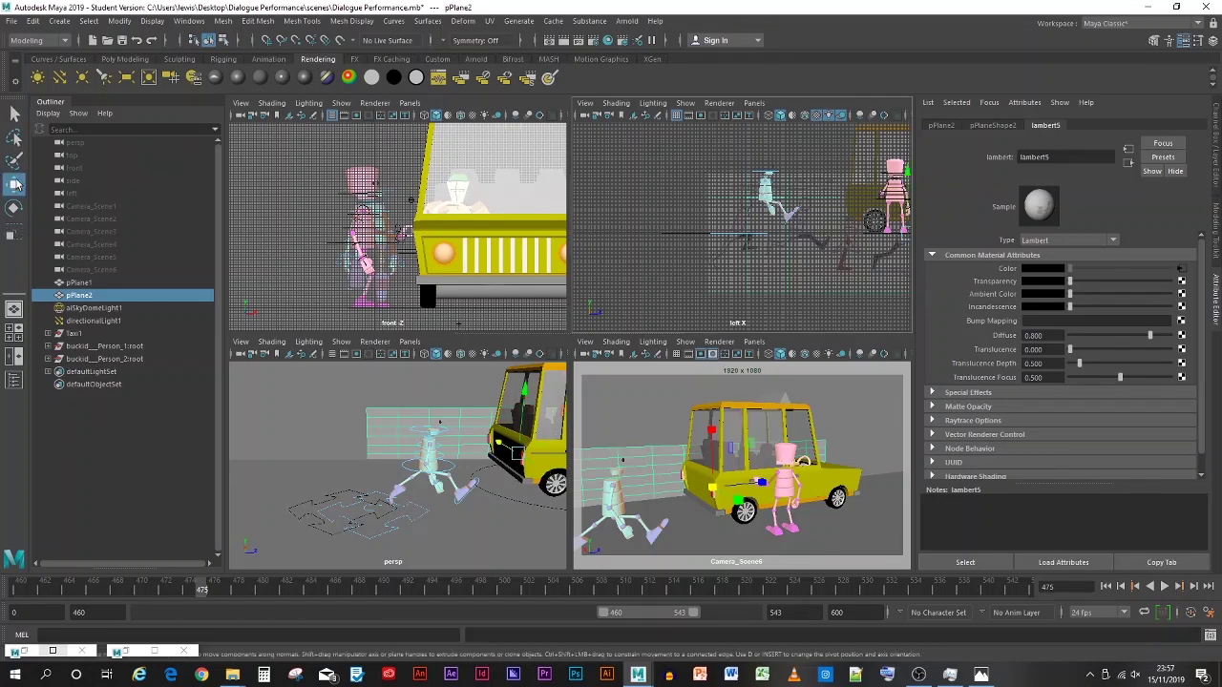
{"action": "left_click_drag", "start_coordinate": [909, 180], "coordinate": [908, 149]}
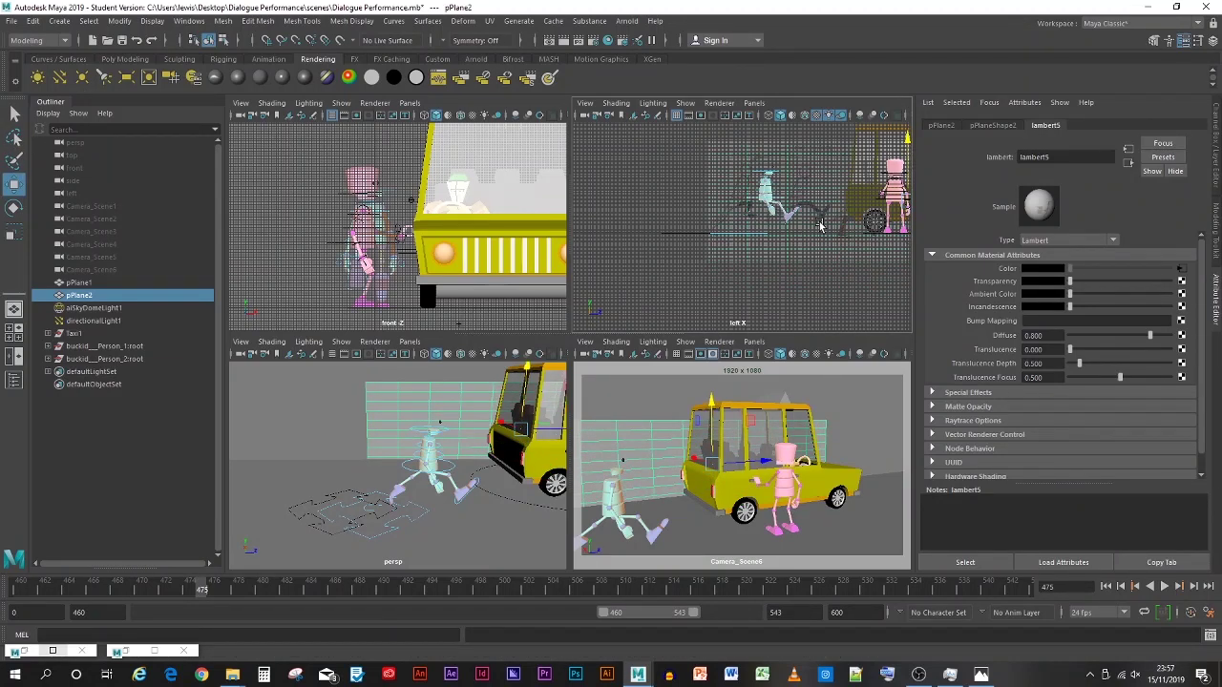
{"action": "middle_click_drag", "start_coordinate": [819, 225], "coordinate": [718, 221], "text": "alt"}
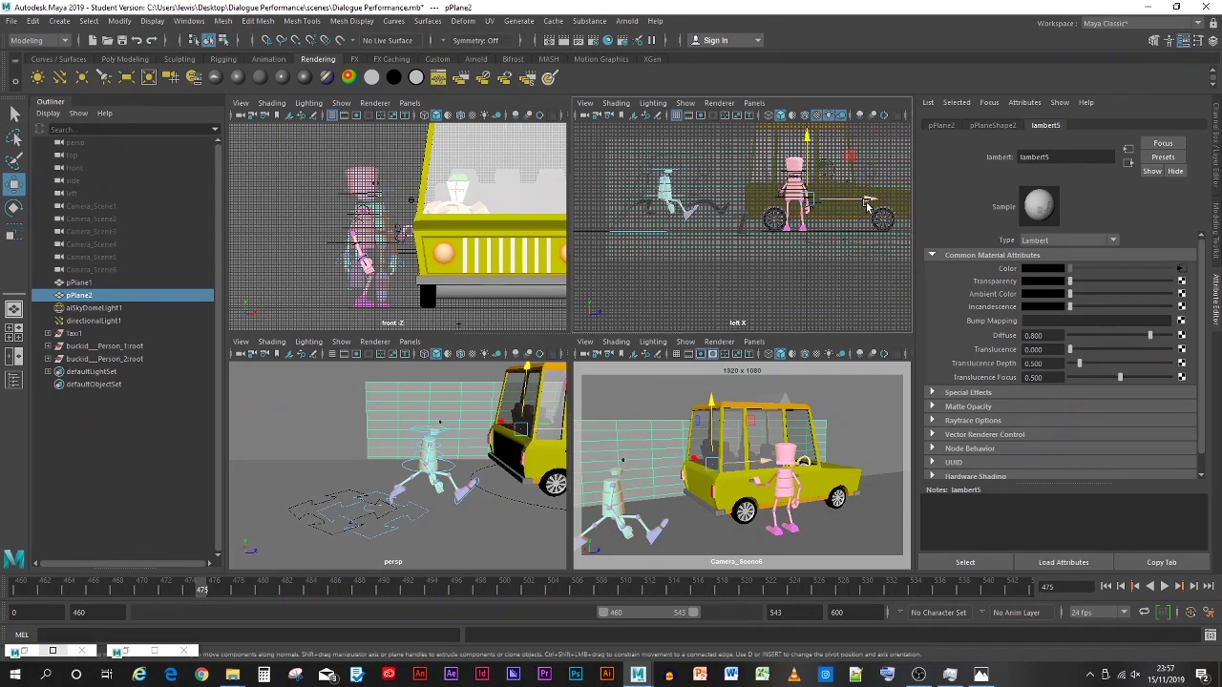
{"action": "left_click_drag", "start_coordinate": [852, 204], "coordinate": [790, 202]}
Step: Return to frame 460 and shift pPlane2 further back and slightly up so its ground line meets Person_2's feet
{"action": "left_click_drag", "start_coordinate": [203, 592], "coordinate": [19, 589]}
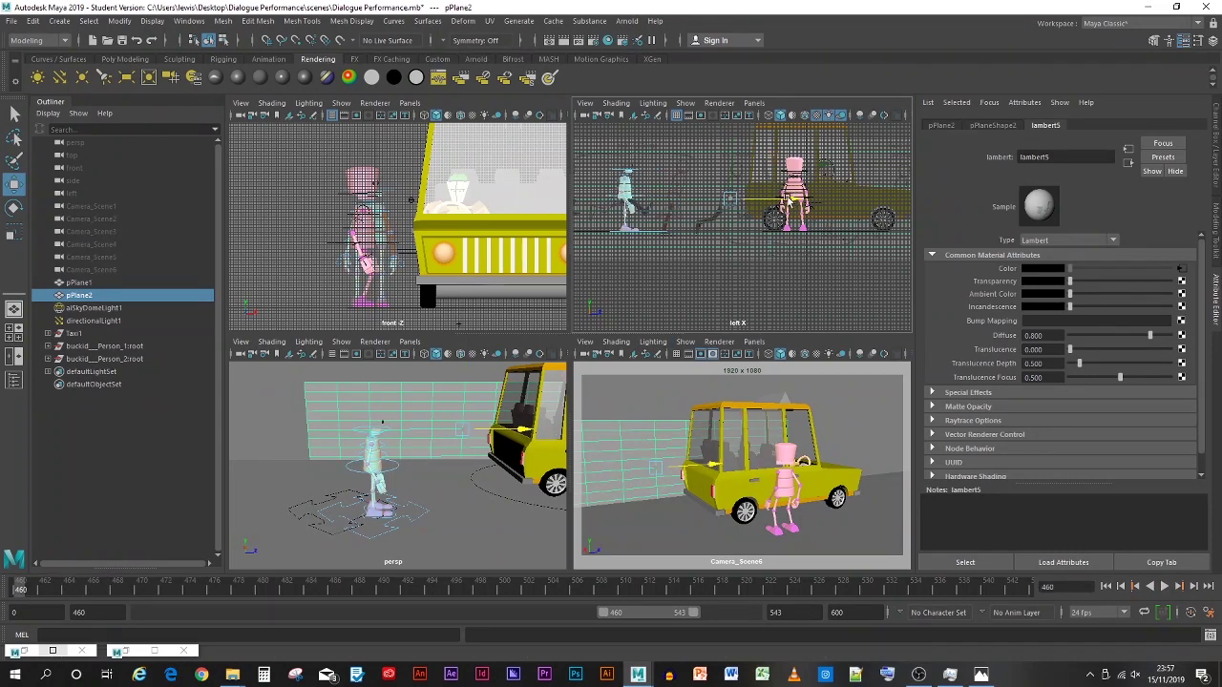
{"action": "left_click_drag", "start_coordinate": [791, 199], "coordinate": [749, 200]}
{"action": "scroll", "coordinate": [735, 205], "scroll_direction": "up", "scroll_amount": 3}
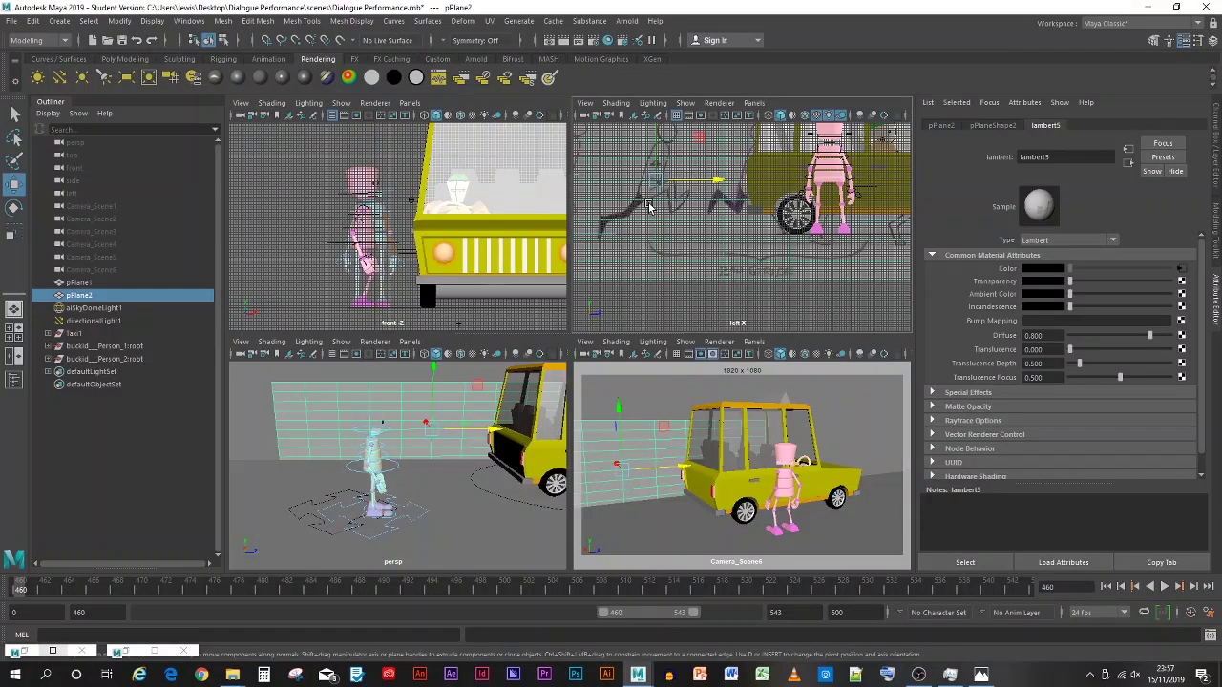
{"action": "middle_click_drag", "start_coordinate": [648, 207], "coordinate": [806, 198], "text": "alt"}
{"action": "left_click_drag", "start_coordinate": [808, 197], "coordinate": [810, 194]}
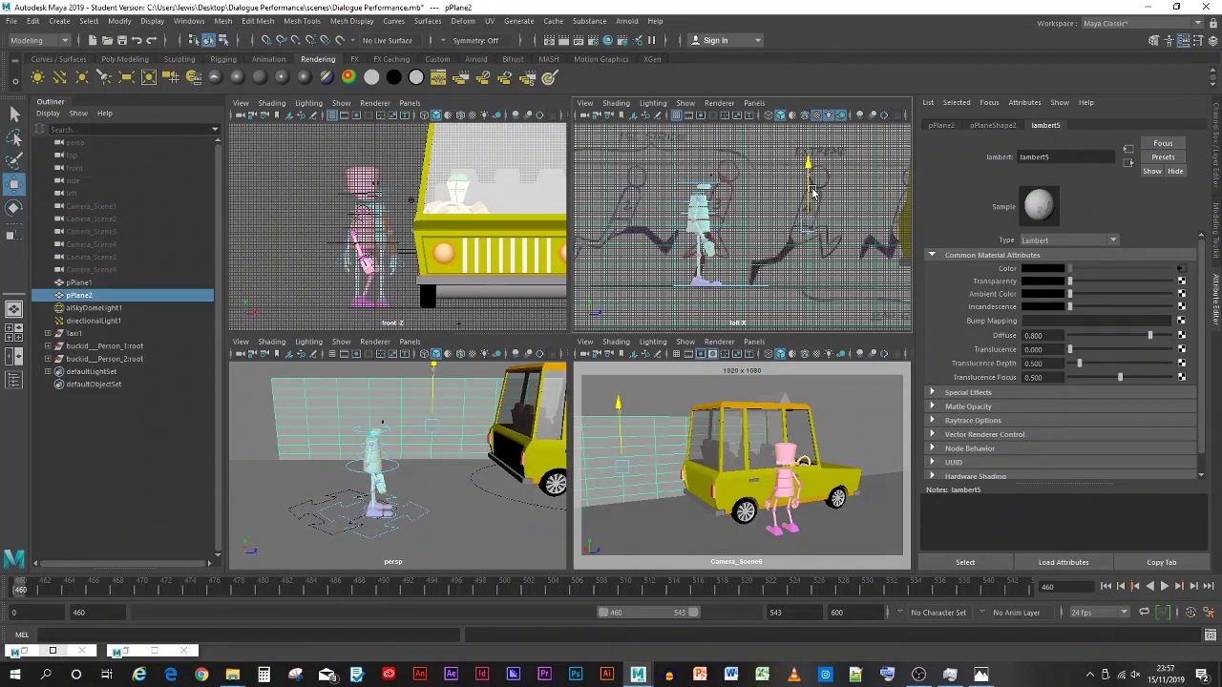
{"action": "left_click_drag", "start_coordinate": [813, 194], "coordinate": [812, 193]}
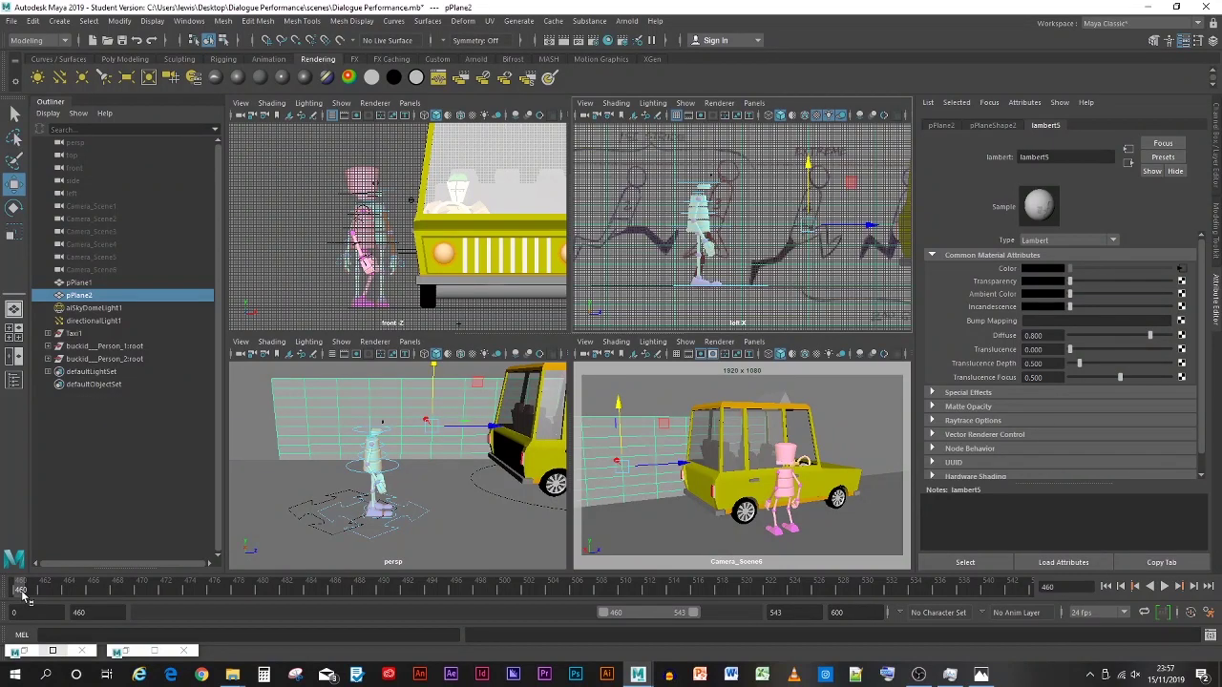
Step: Go to frame 465 and display textures in the perspective and Camera_Scene6 views so the run-legs drawing shows
{"action": "key", "text": "alt+v"}
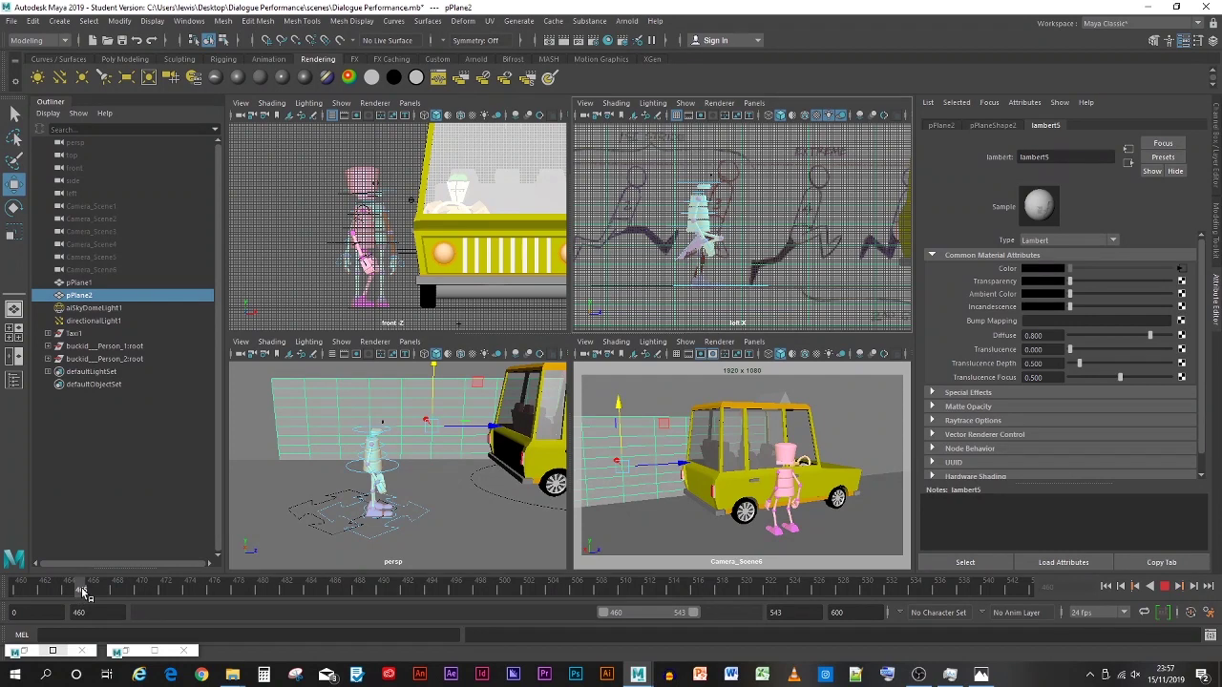
{"action": "left_click", "coordinate": [76, 589]}
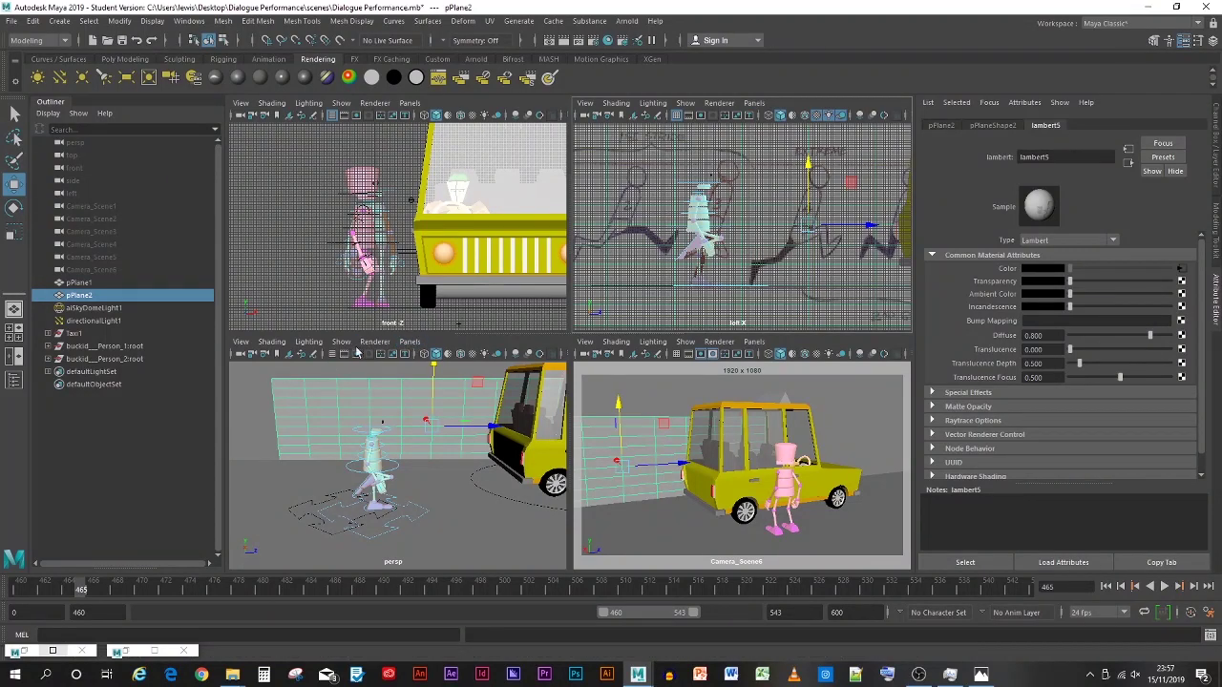
{"action": "left_click", "coordinate": [270, 342]}
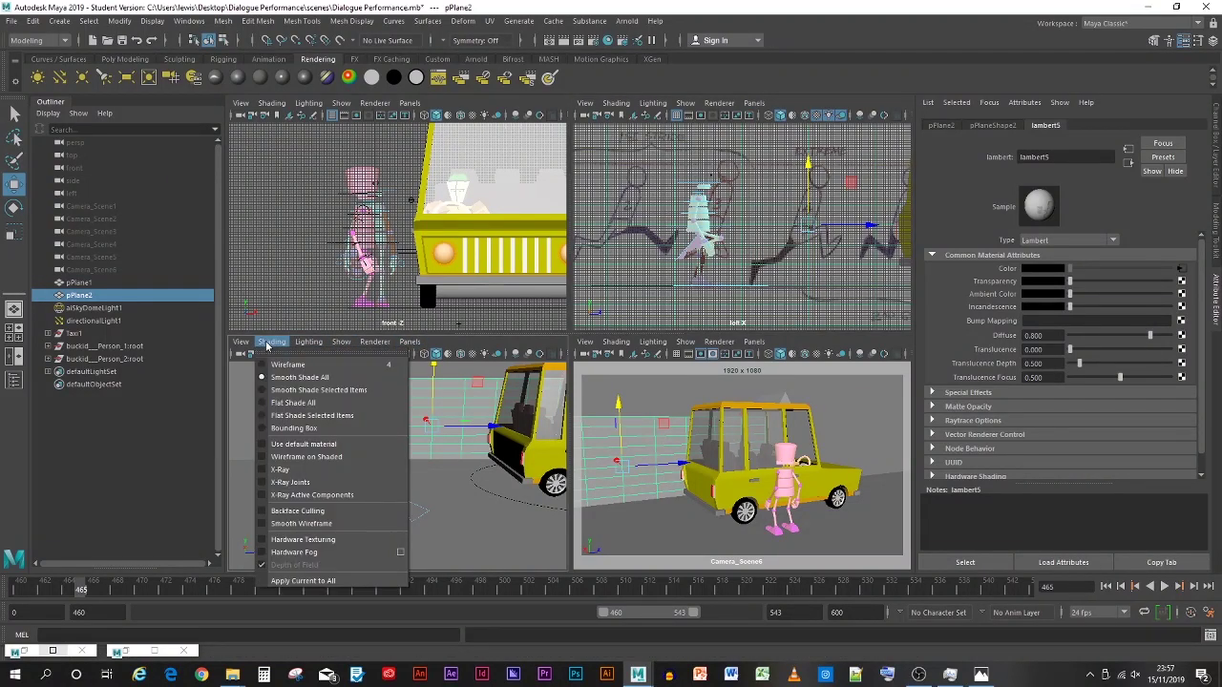
{"action": "left_click", "coordinate": [267, 343]}
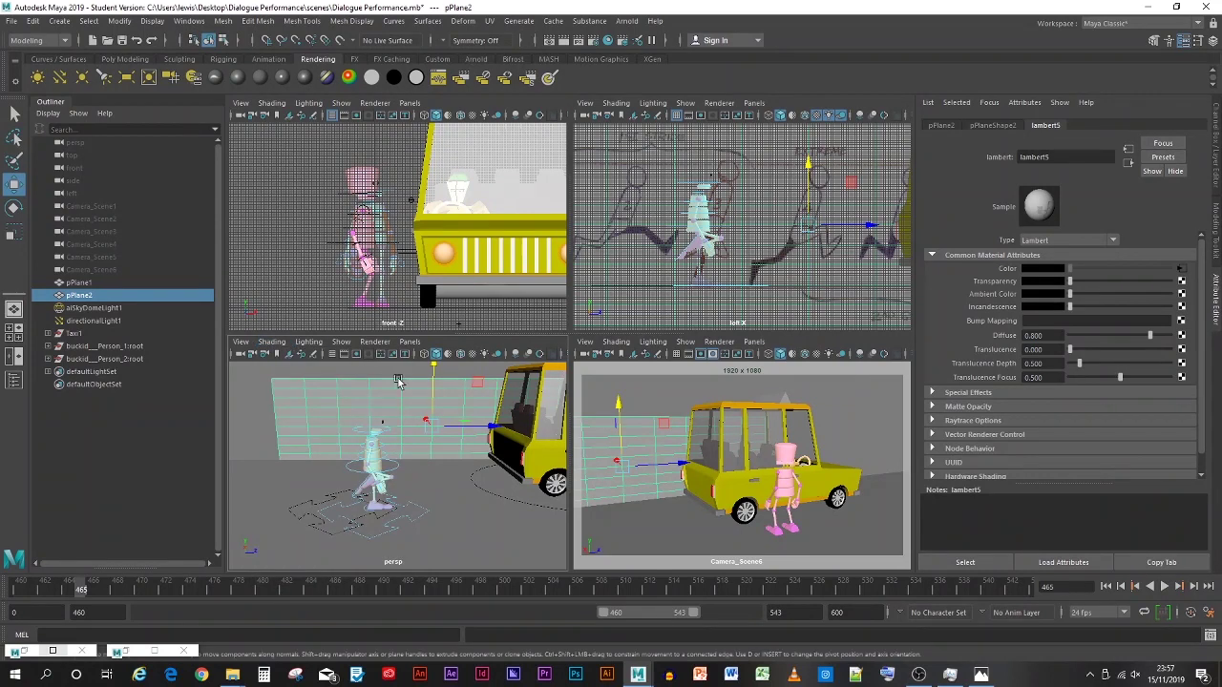
{"action": "left_click", "coordinate": [472, 355]}
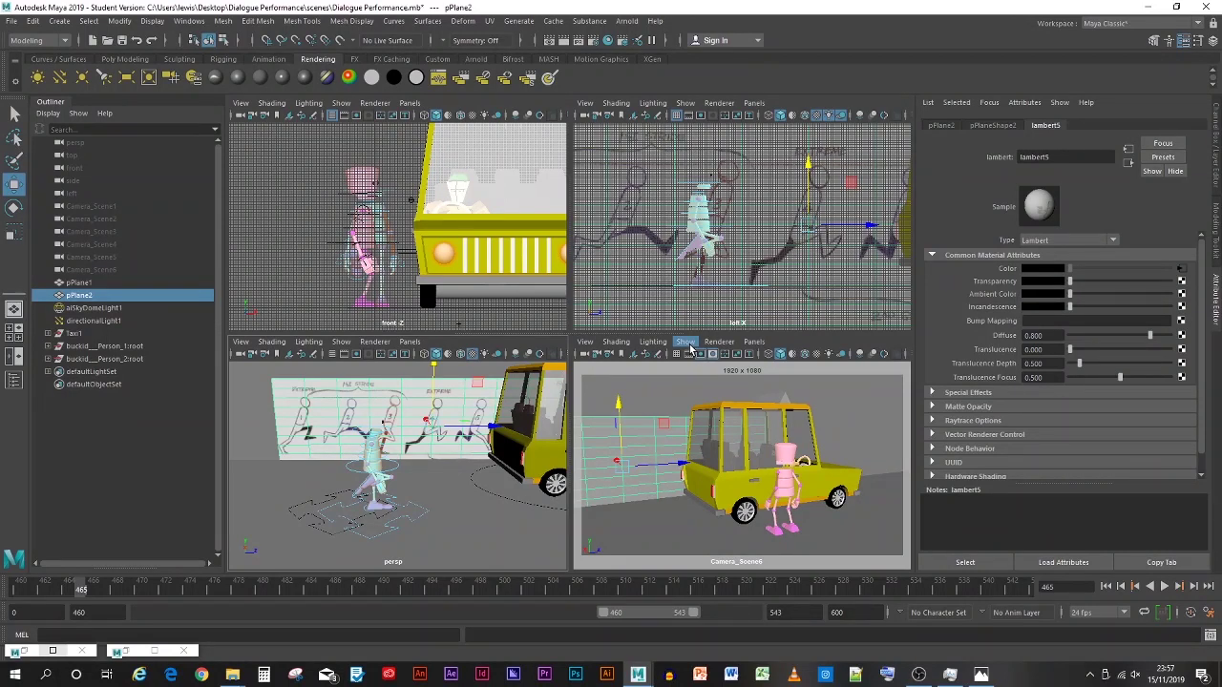
{"action": "left_click", "coordinate": [818, 355]}
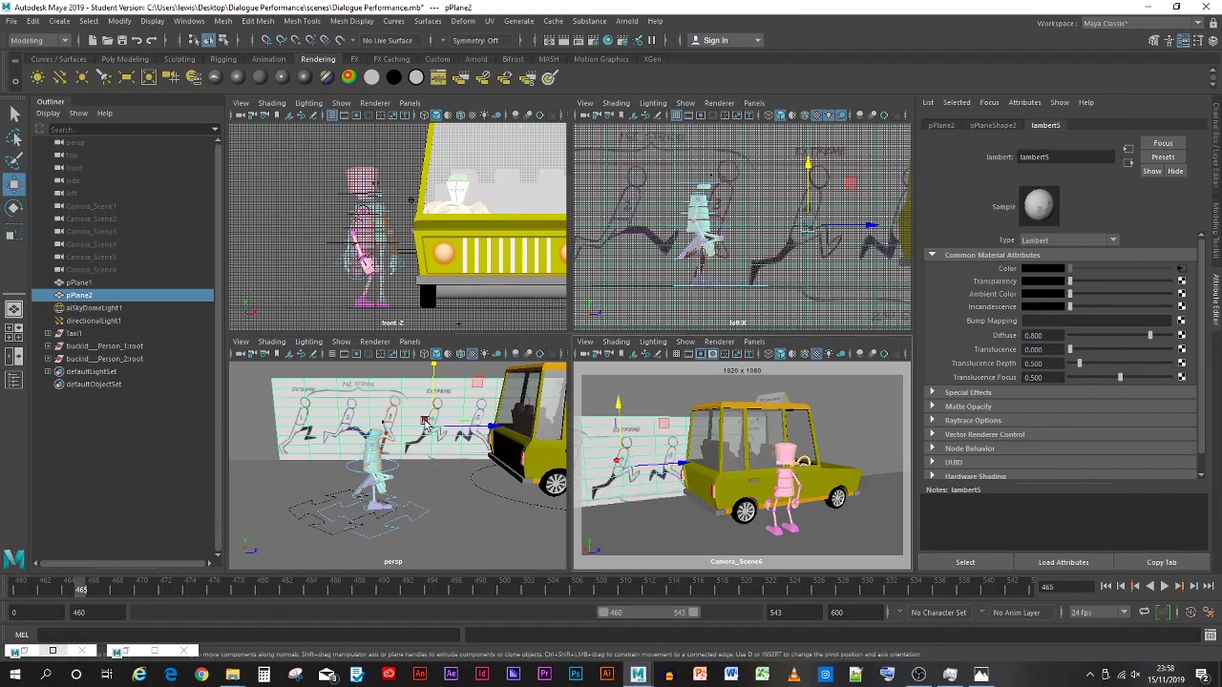
{"action": "left_click", "coordinate": [425, 422]}
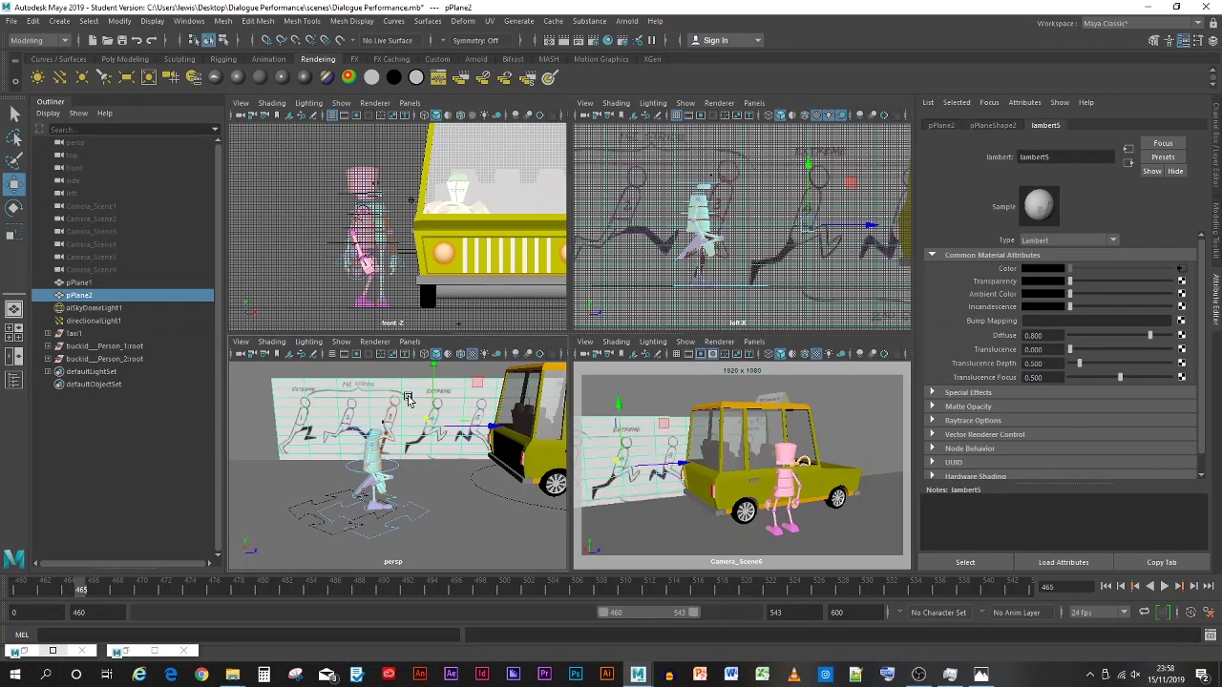
{"action": "left_click", "coordinate": [434, 367]}
Step: Hide the grid in the left view
{"action": "left_click", "coordinate": [685, 103]}
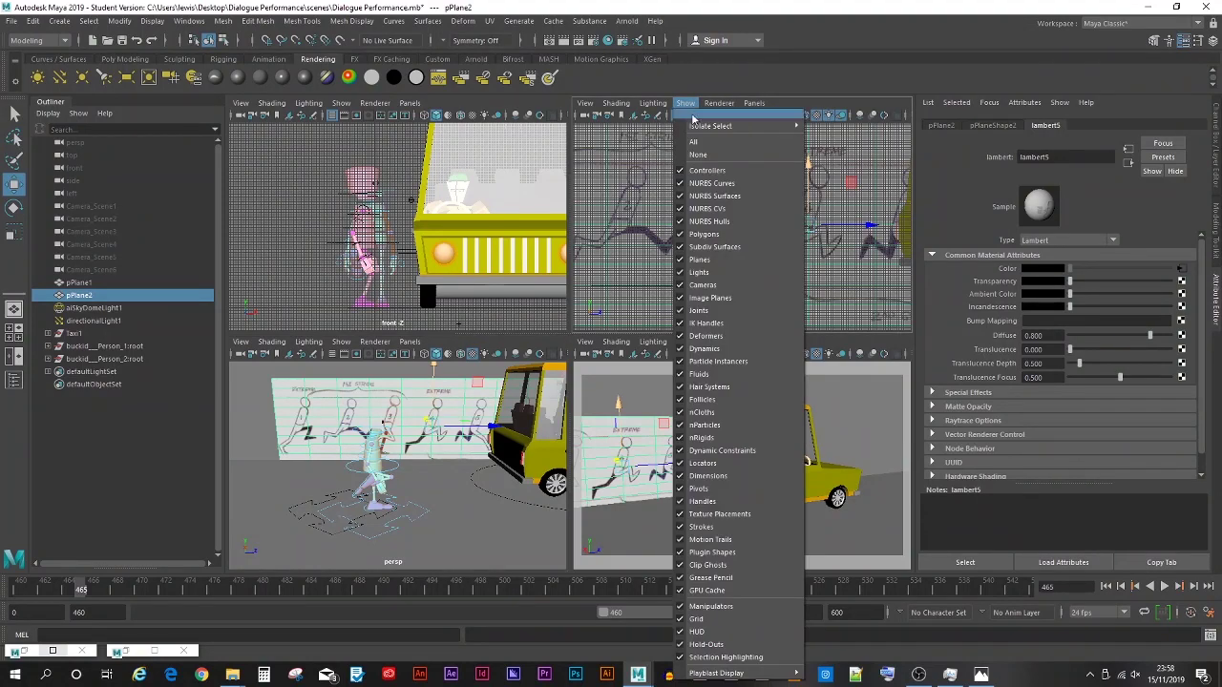
{"action": "left_click", "coordinate": [702, 619]}
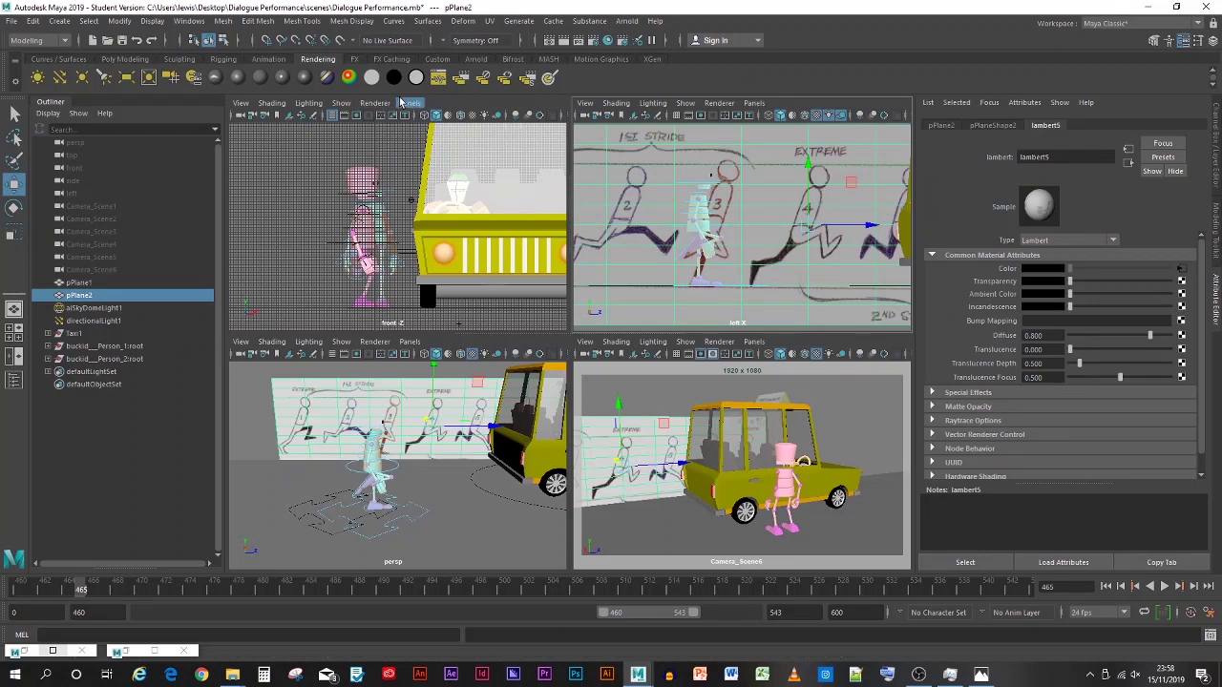
{"action": "left_click", "coordinate": [344, 103]}
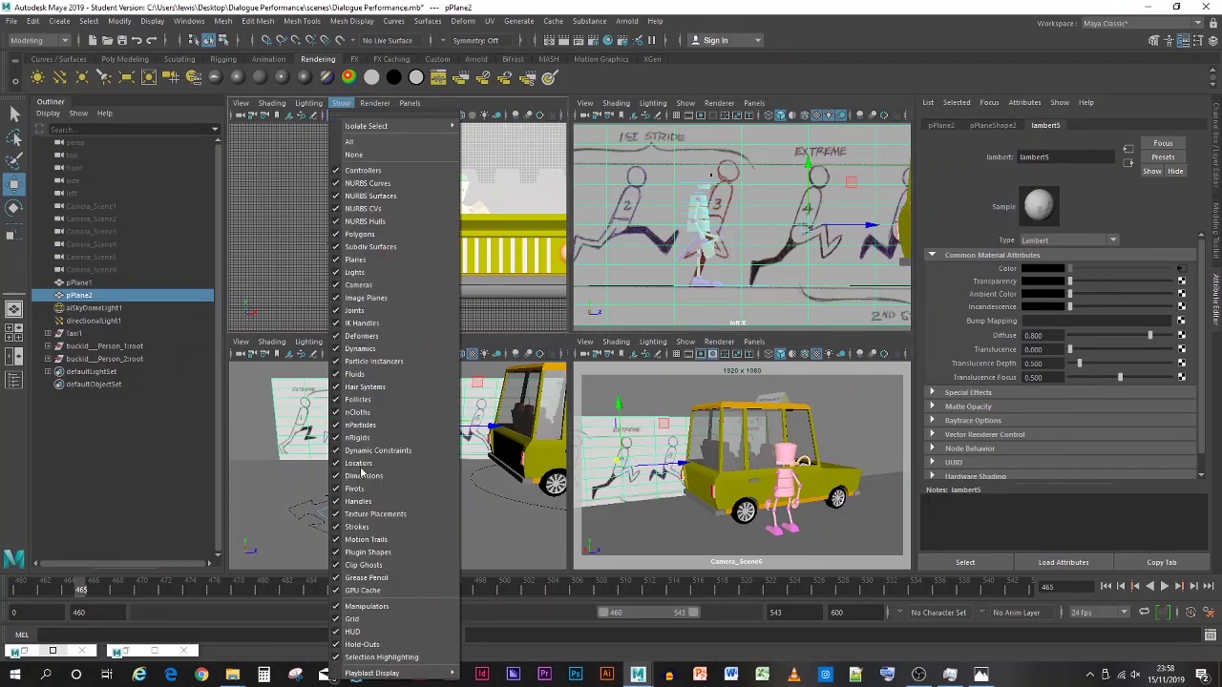
{"action": "left_click", "coordinate": [370, 619]}
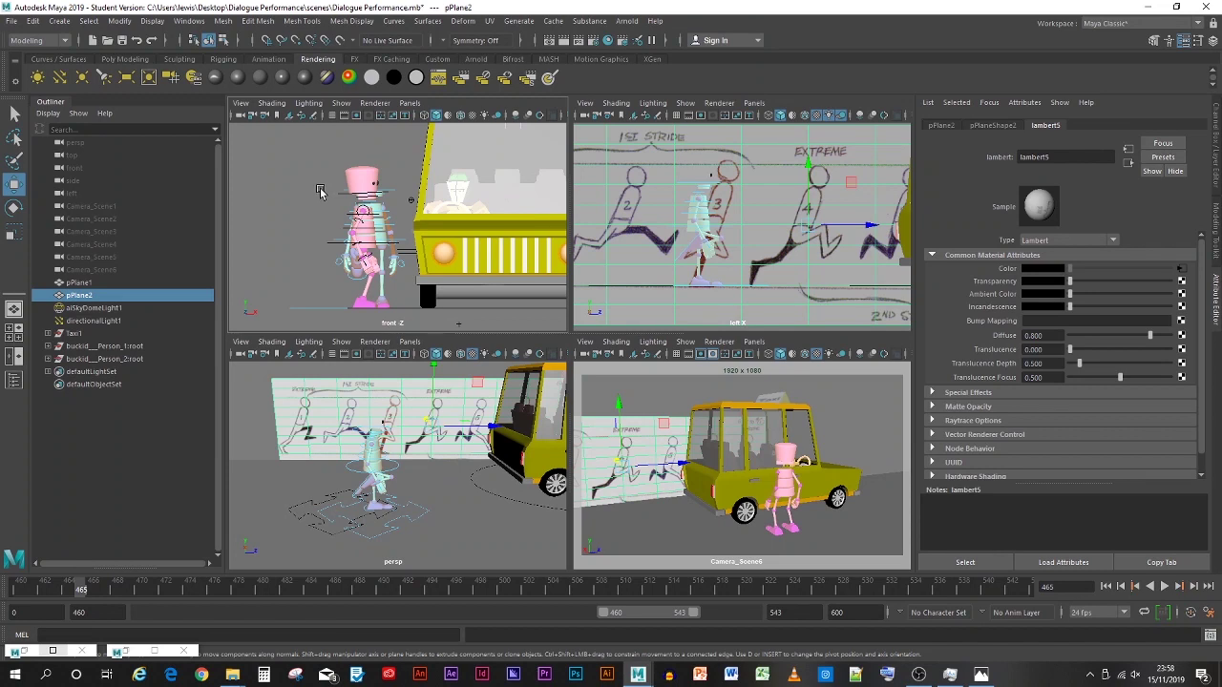
{"action": "left_click", "coordinate": [342, 103]}
{"action": "left_click", "coordinate": [351, 619]}
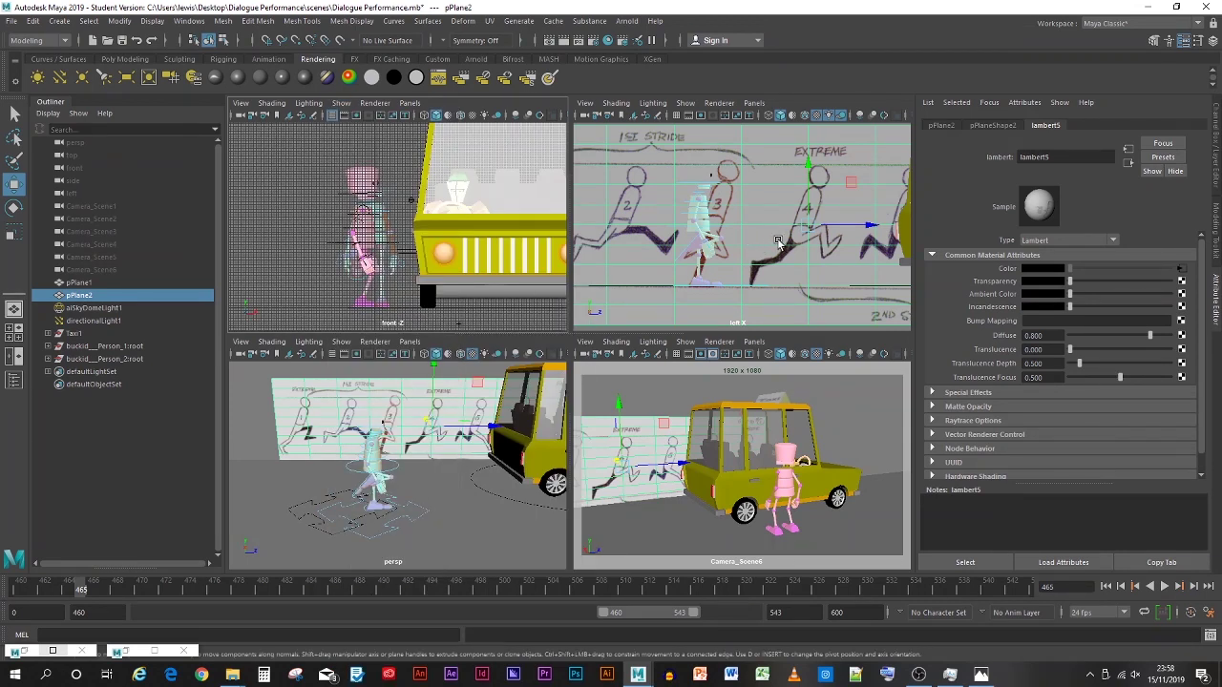
Step: Move Person_2's pelvis control forward to about 0.634 in Z and rotate it about 12.4 degrees in X to match drawn figure 3
{"action": "left_click", "coordinate": [684, 235]}
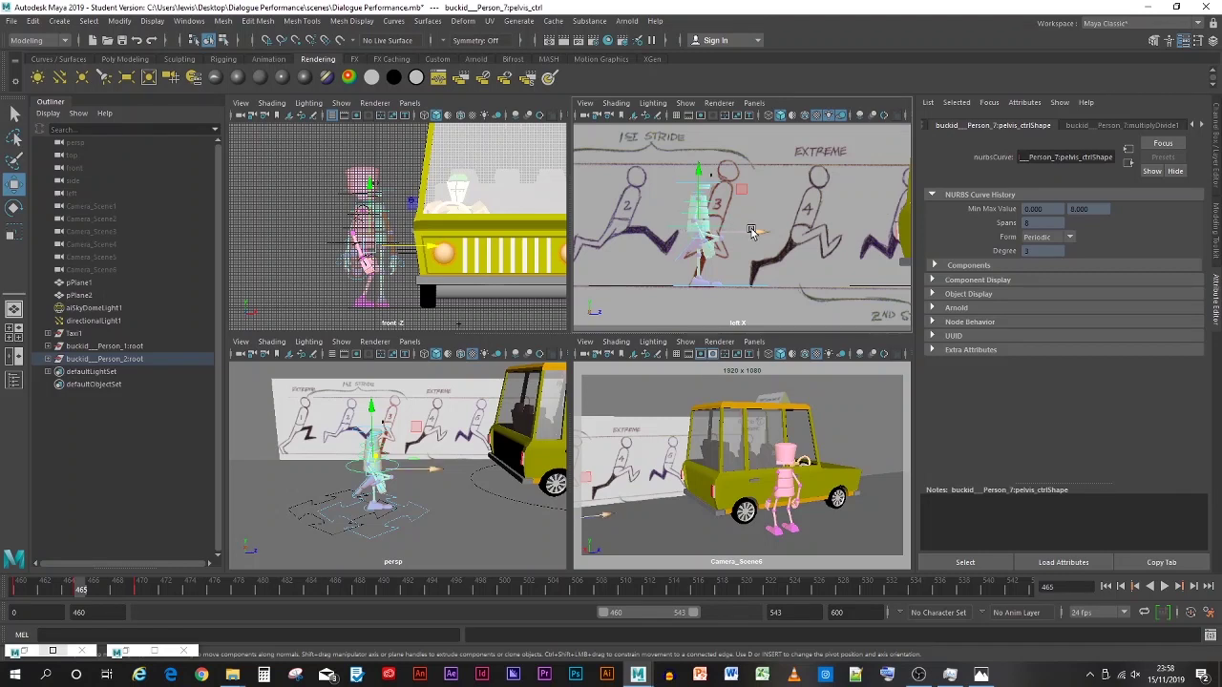
{"action": "left_click_drag", "start_coordinate": [753, 231], "coordinate": [692, 186]}
{"action": "left_click", "coordinate": [13, 207]}
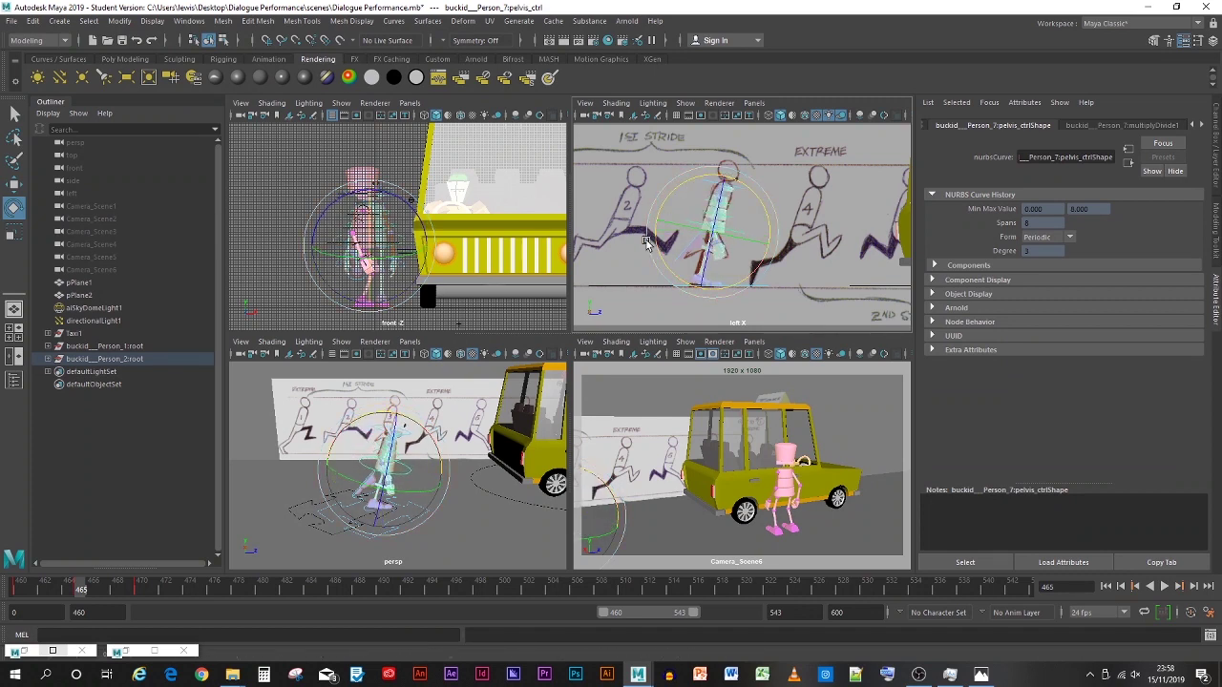
Step: Select pPlane2 and create a new display layer from it
{"action": "left_click", "coordinate": [624, 277]}
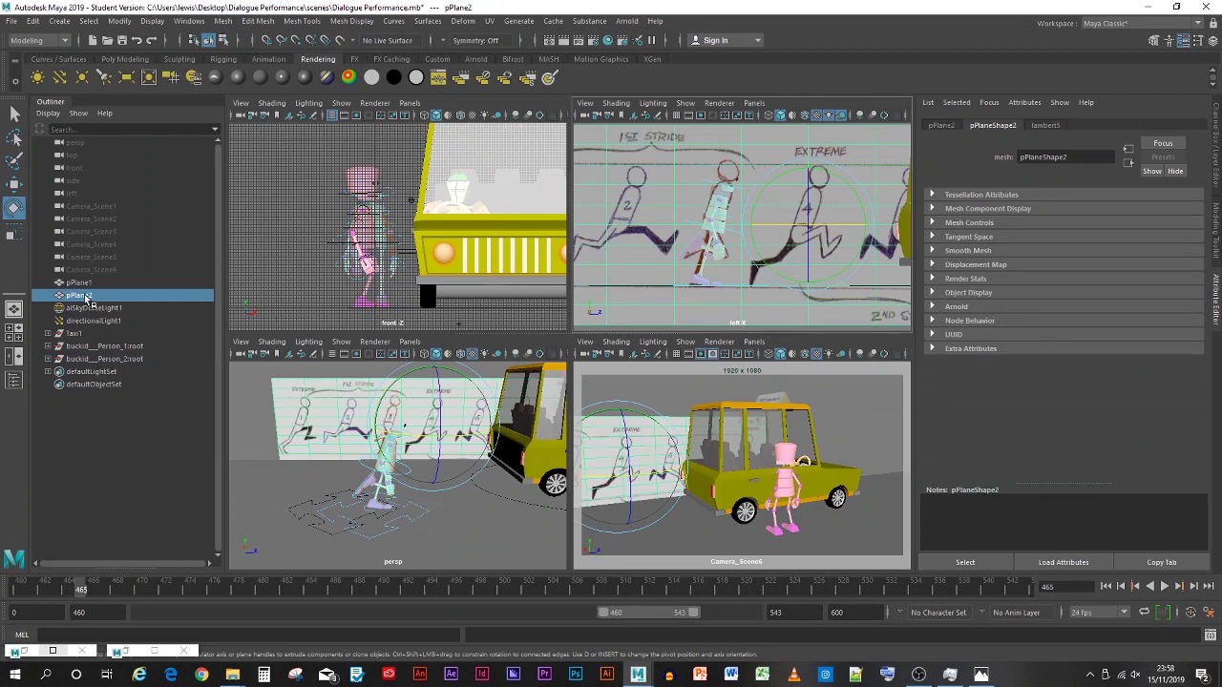
{"action": "key", "text": "ctrl+a"}
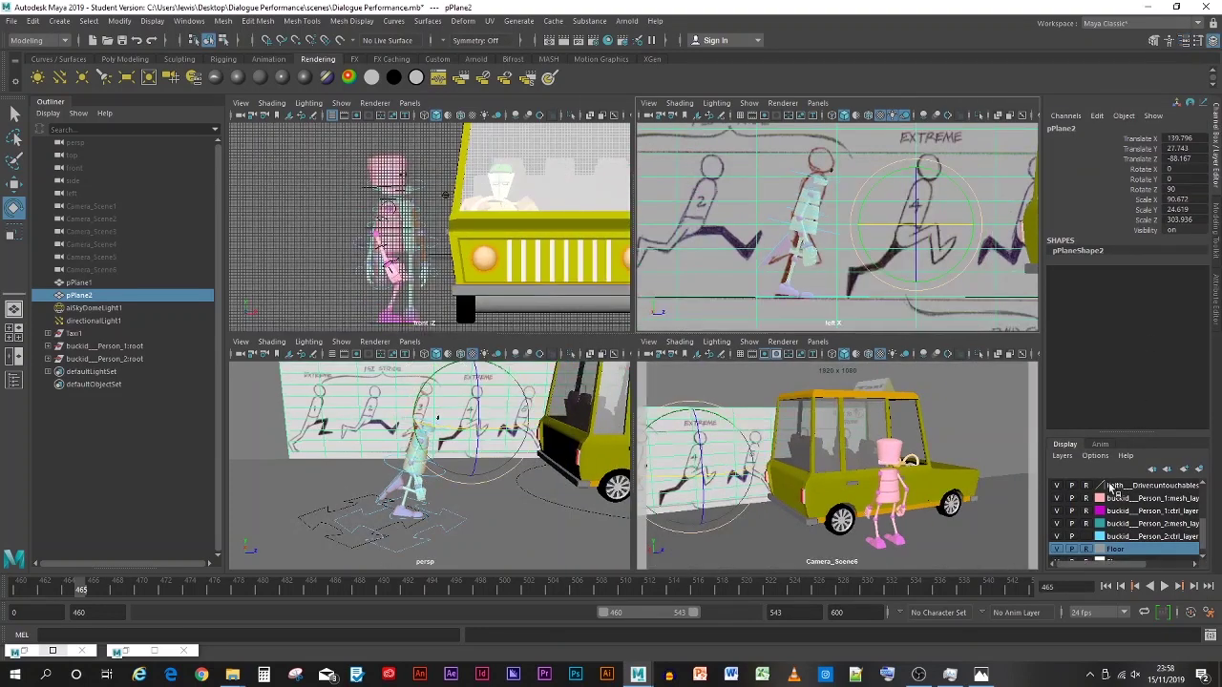
{"action": "left_click", "coordinate": [1063, 455]}
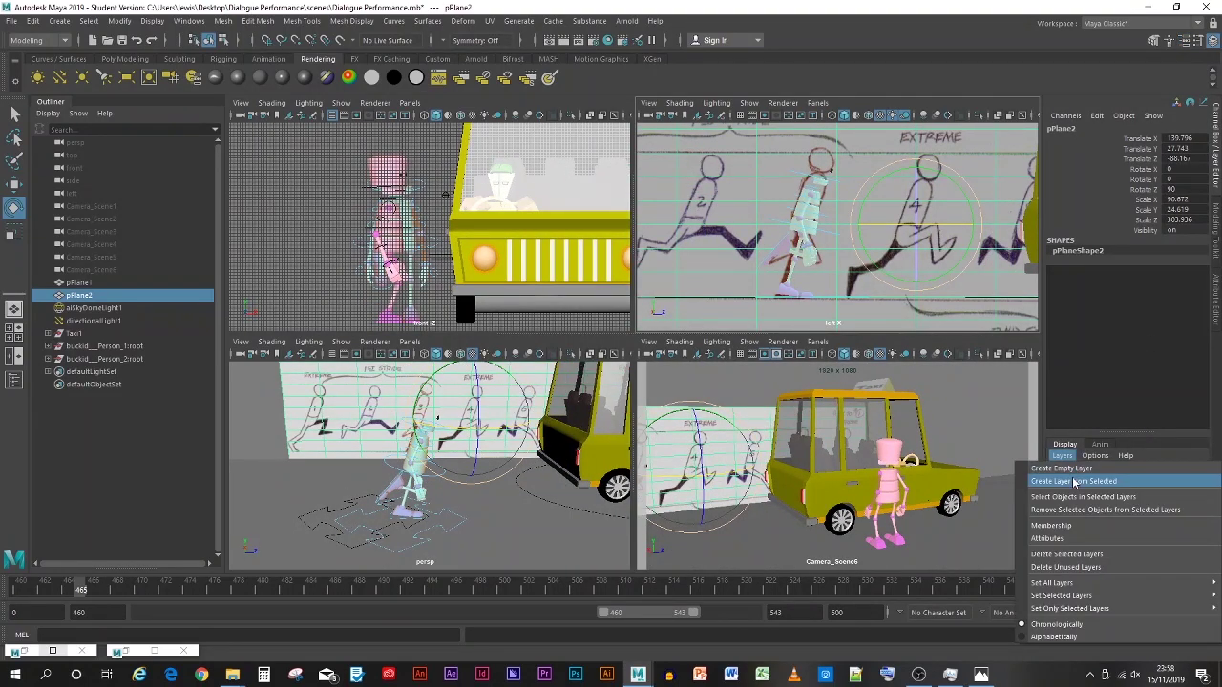
{"action": "left_click", "coordinate": [1073, 480]}
{"action": "scroll", "coordinate": [1107, 515], "scroll_direction": "down", "scroll_amount": 1}
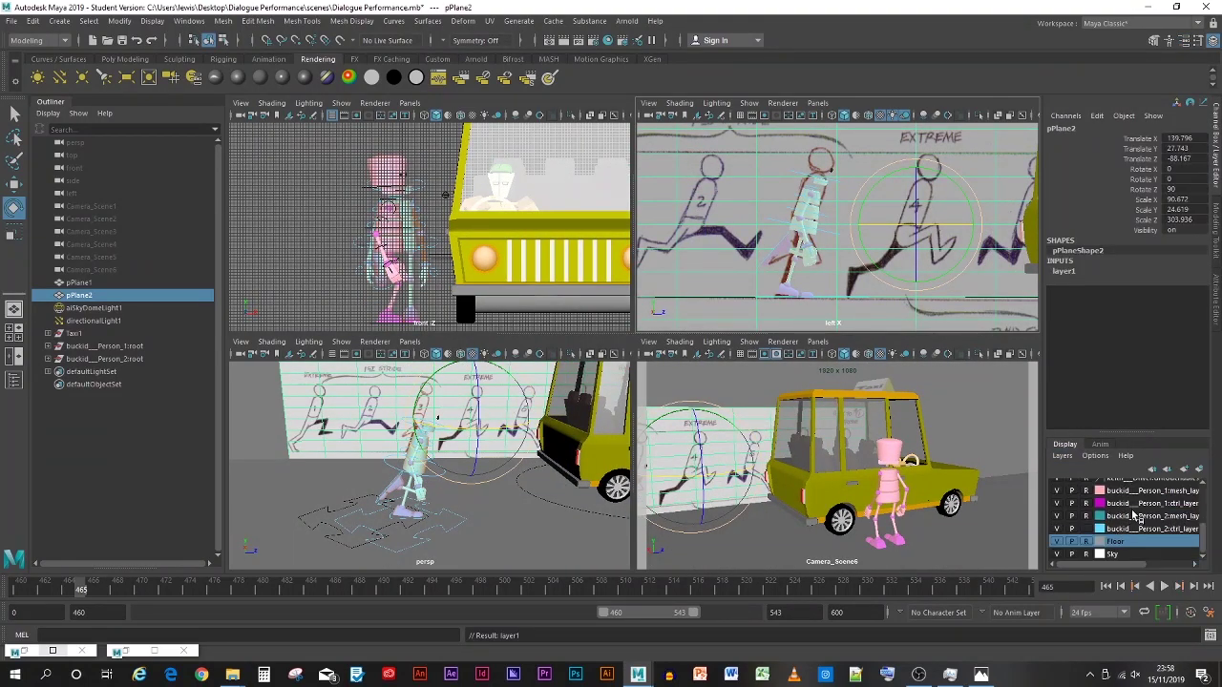
{"action": "scroll", "coordinate": [1134, 515], "scroll_direction": "up", "scroll_amount": 3}
Step: Rename pPlane2's new layer to Reference, set its display type to Reference, save it and deselect the plane
{"action": "double_click", "coordinate": [1115, 486]}
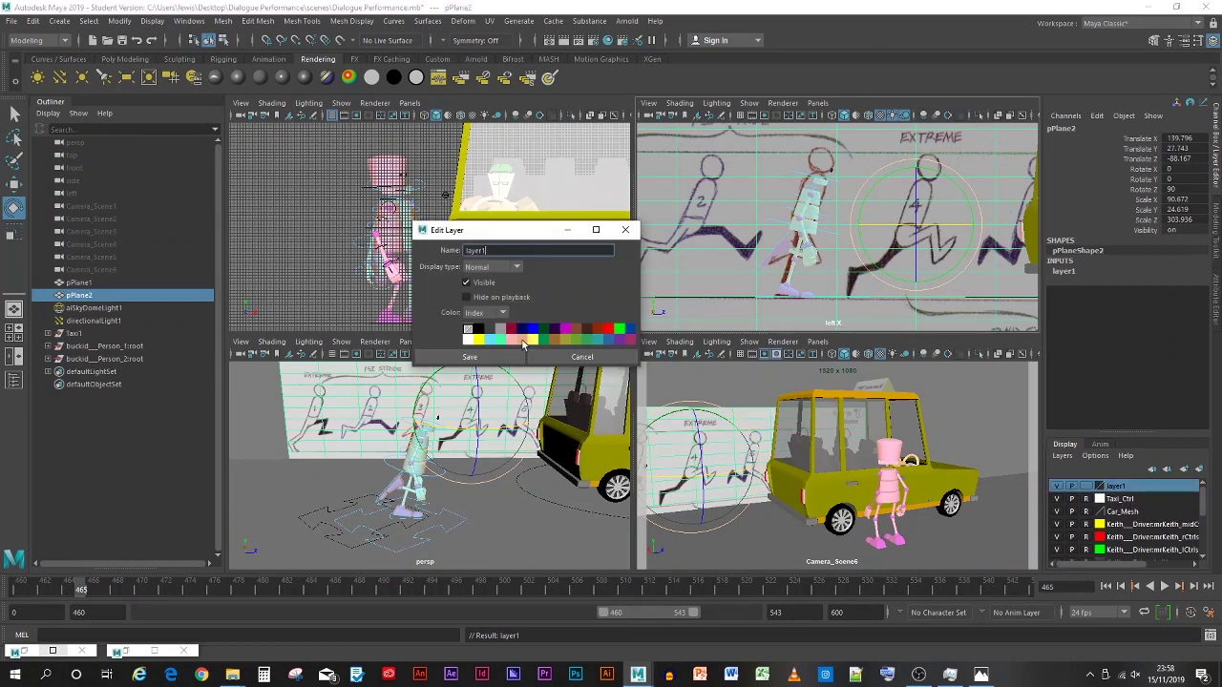
{"action": "double_click", "coordinate": [499, 251]}
{"action": "left_click", "coordinate": [477, 269]}
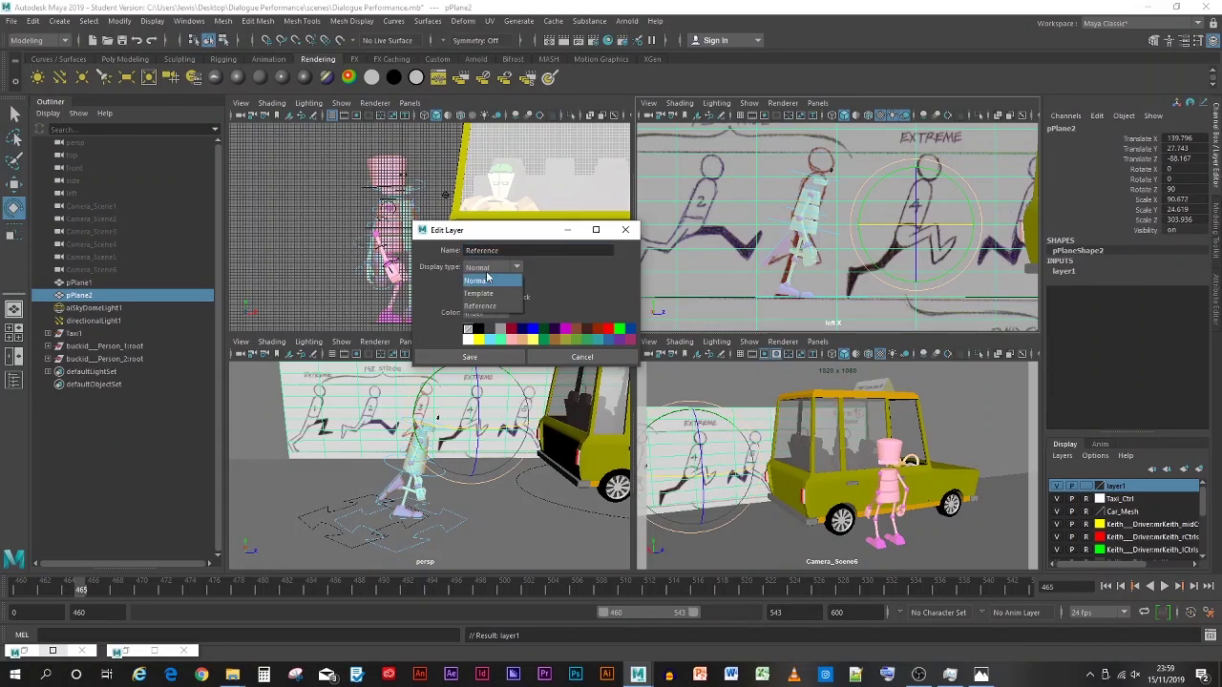
{"action": "left_click", "coordinate": [487, 305]}
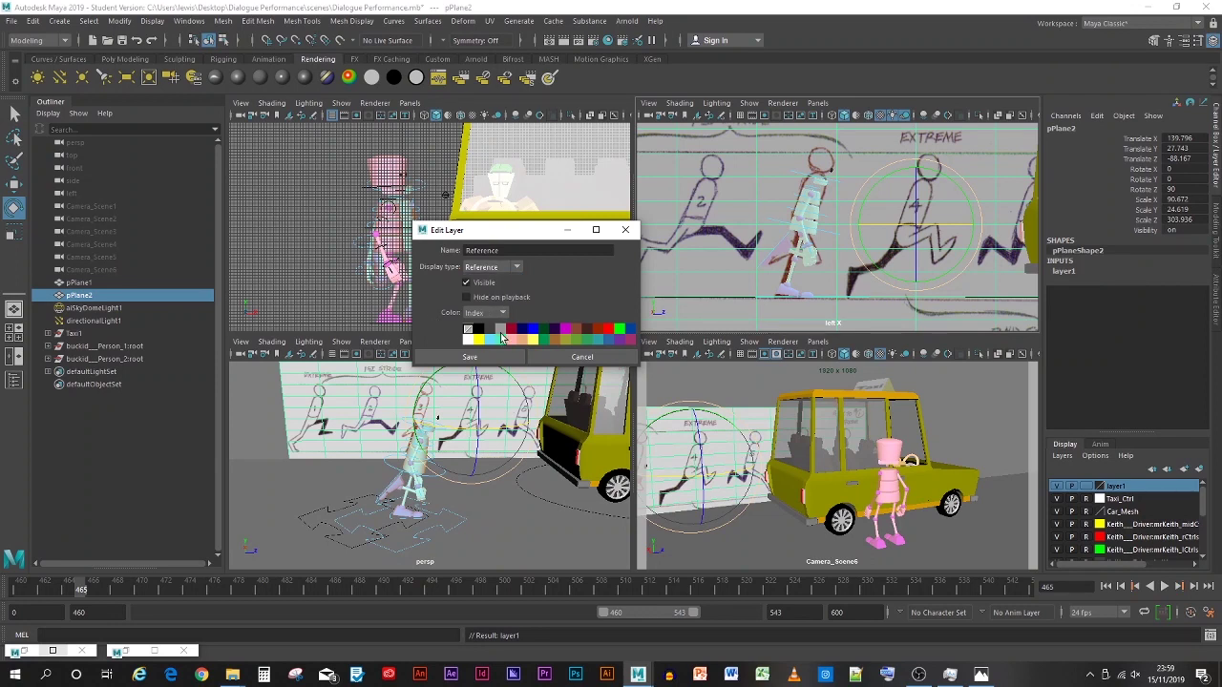
{"action": "left_click", "coordinate": [511, 330]}
{"action": "left_click", "coordinate": [469, 357]}
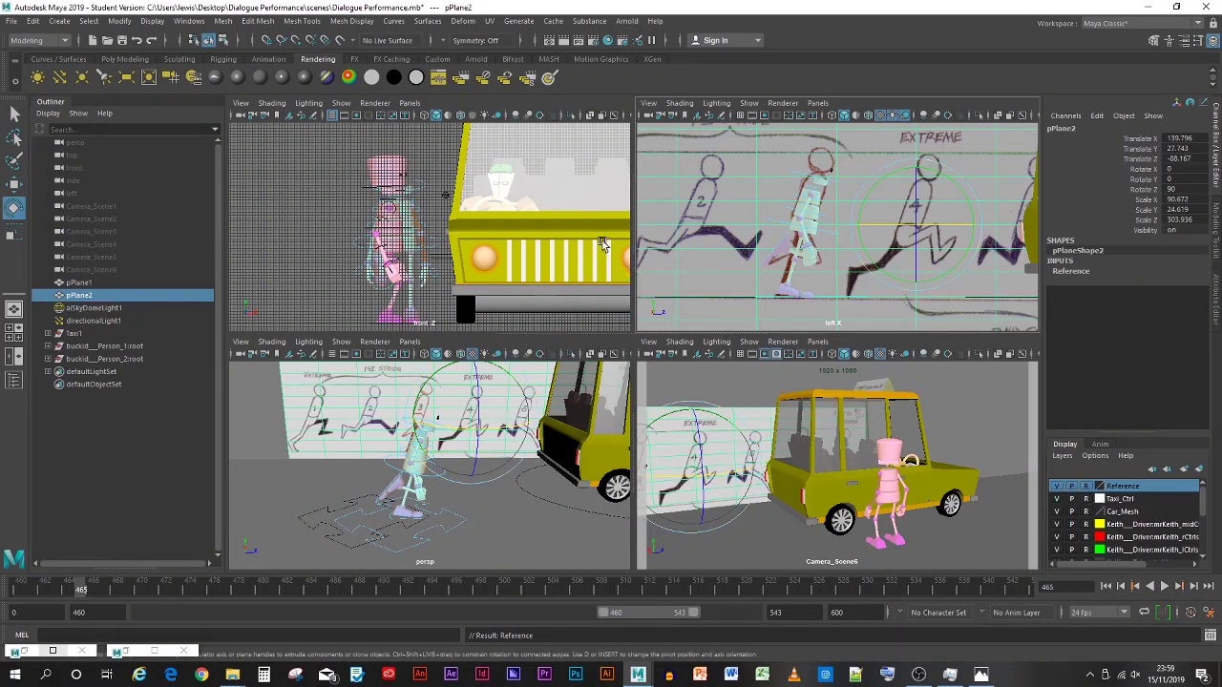
{"action": "left_click", "coordinate": [694, 241]}
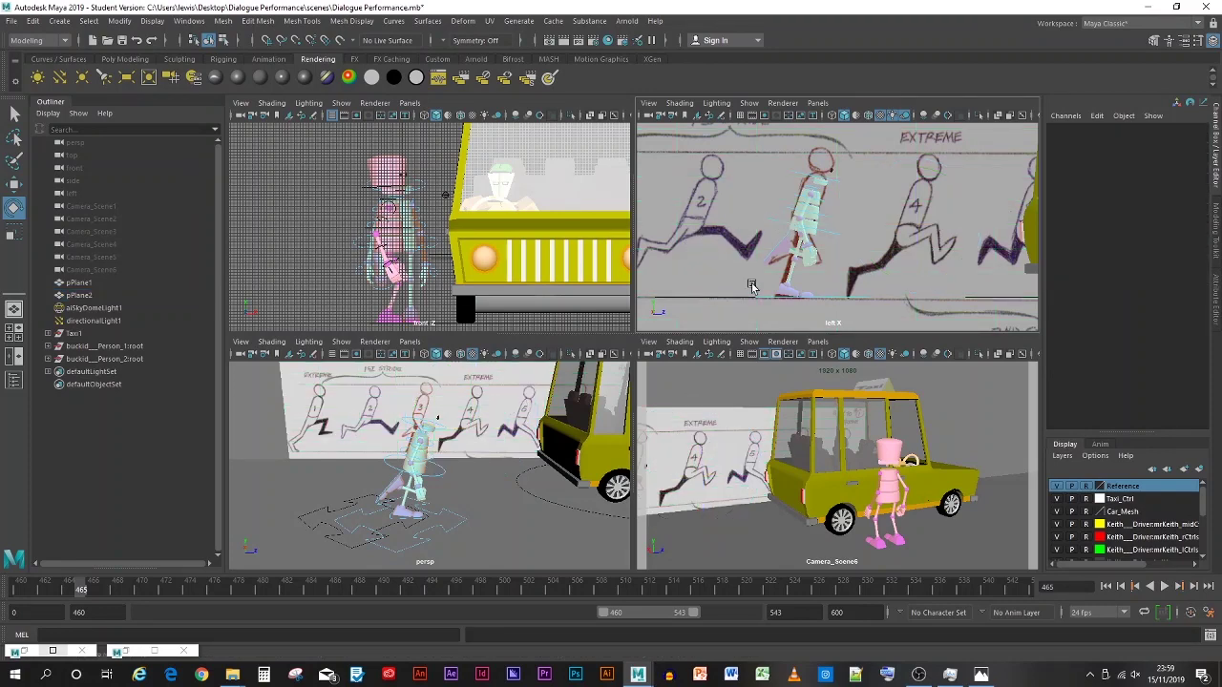
Step: Select Person_2's pelvis control and lower it to about -0.095 in Y against drawn figure 3
{"action": "scroll", "coordinate": [819, 268], "scroll_direction": "up", "scroll_amount": 3}
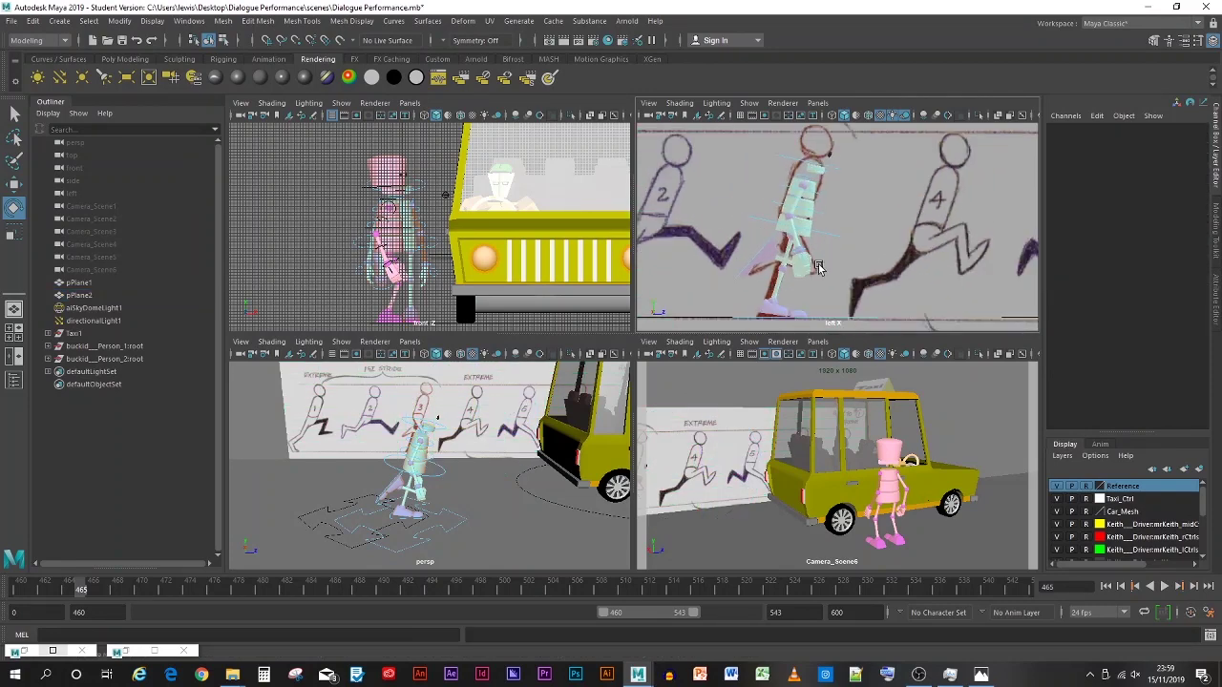
{"action": "left_click", "coordinate": [780, 226]}
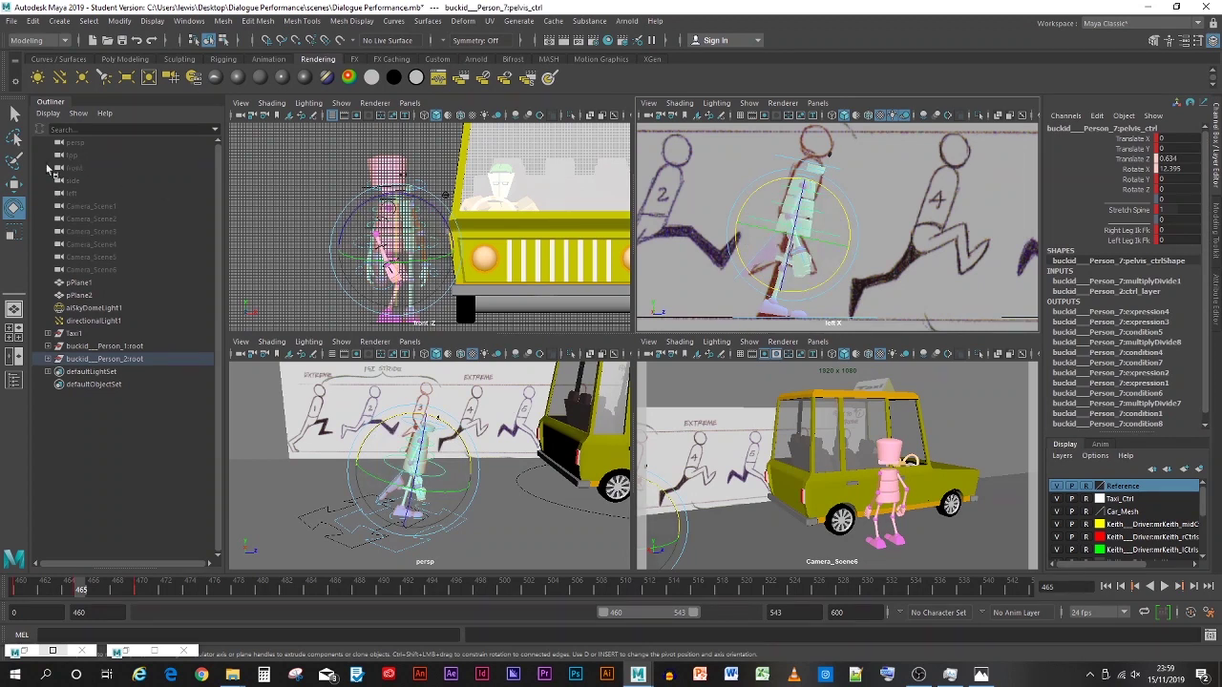
{"action": "key", "text": "w"}
{"action": "left_click_drag", "start_coordinate": [791, 171], "coordinate": [791, 180]}
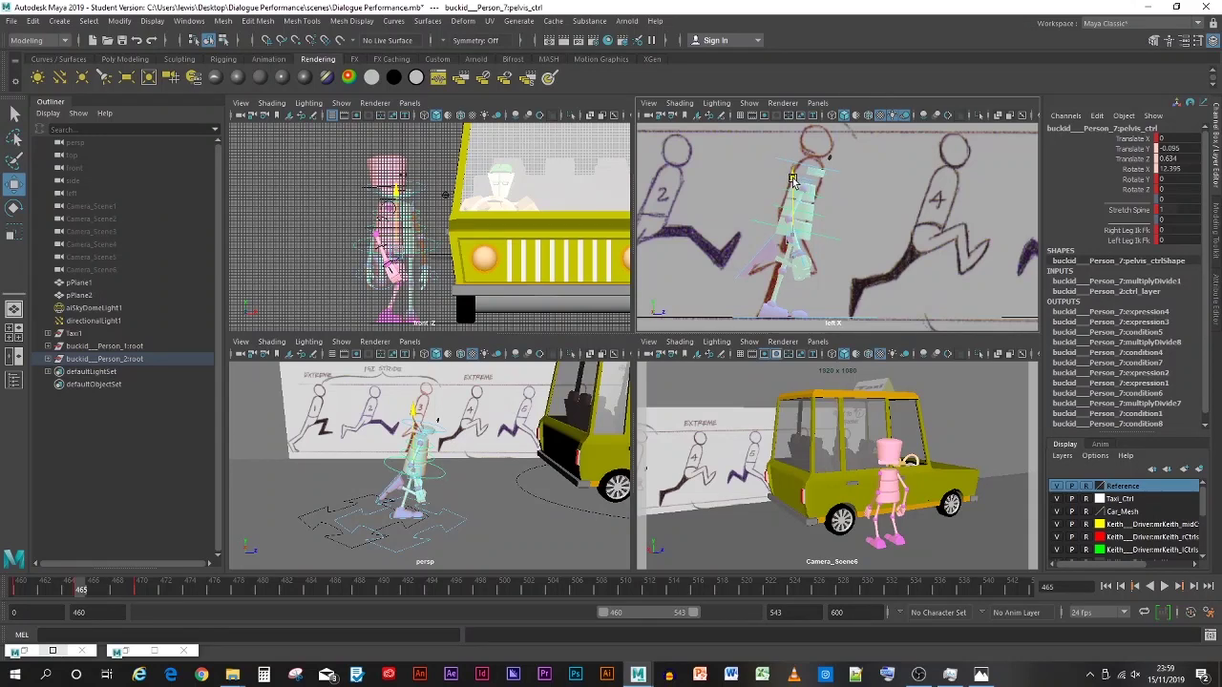
Step: Move Person_2's right leg control to about 0.17 in Z and key its leg and body controls at frame 465
{"action": "left_click", "coordinate": [757, 255]}
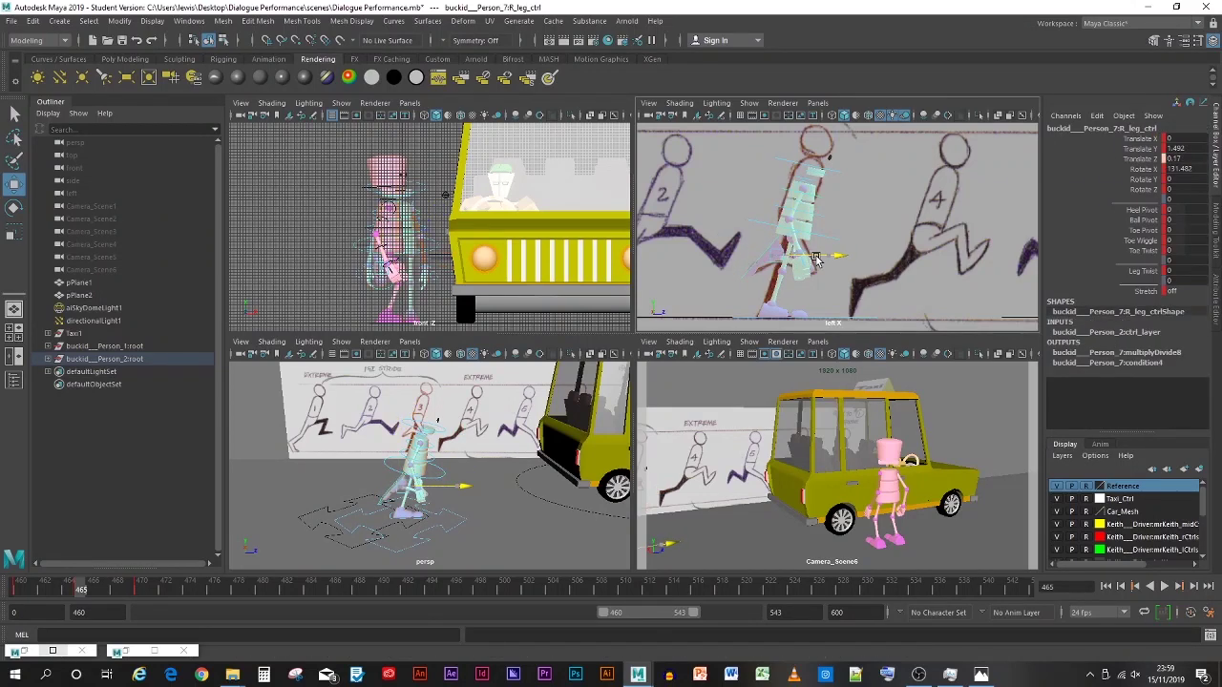
{"action": "left_click_drag", "start_coordinate": [816, 259], "coordinate": [816, 259]}
{"action": "key", "text": "s"}
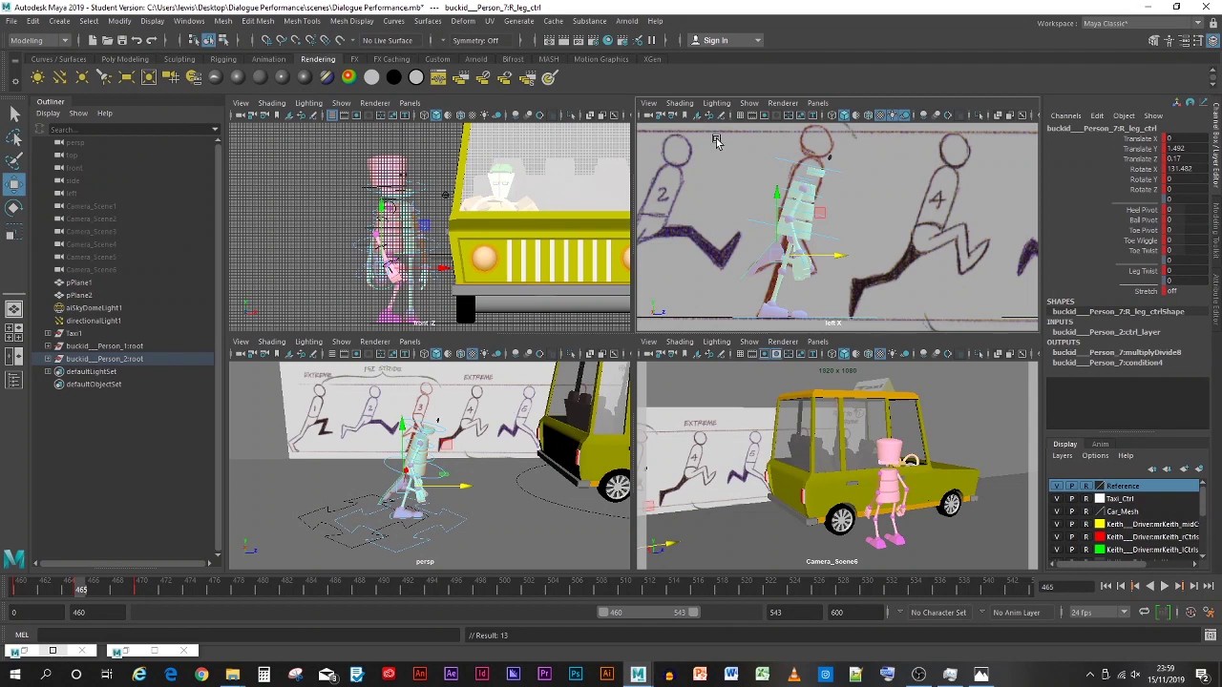
{"action": "left_click_drag", "start_coordinate": [718, 139], "coordinate": [884, 317]}
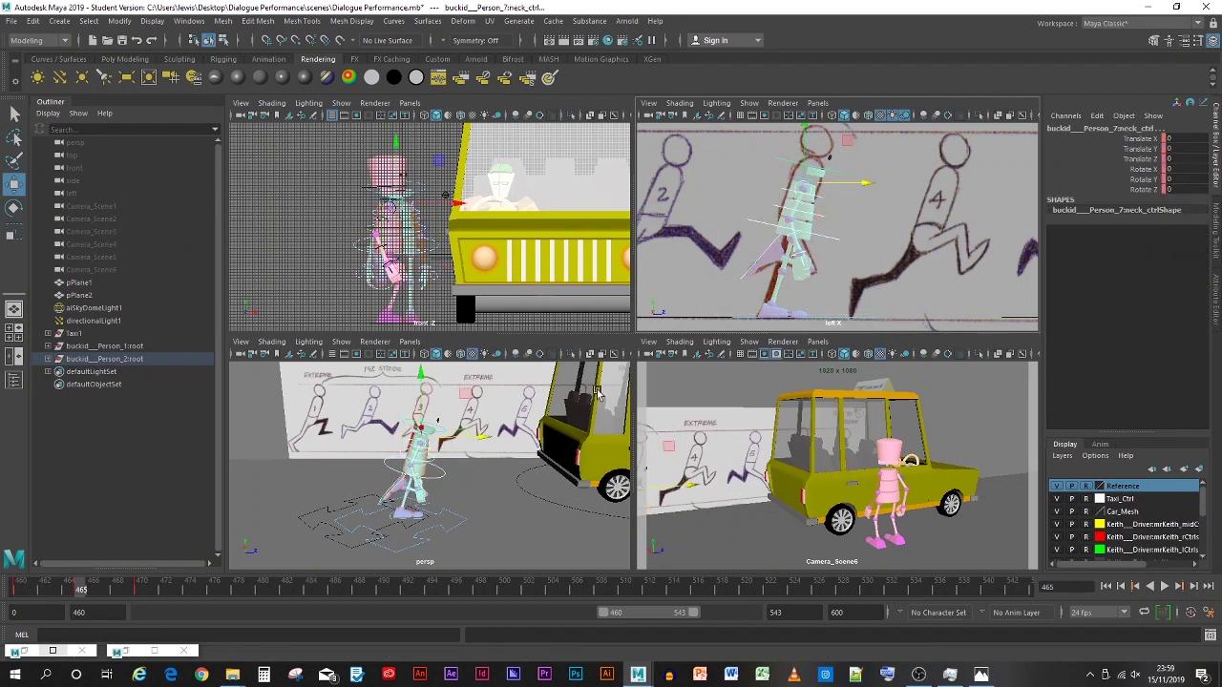
{"action": "left_click", "coordinate": [411, 521]}
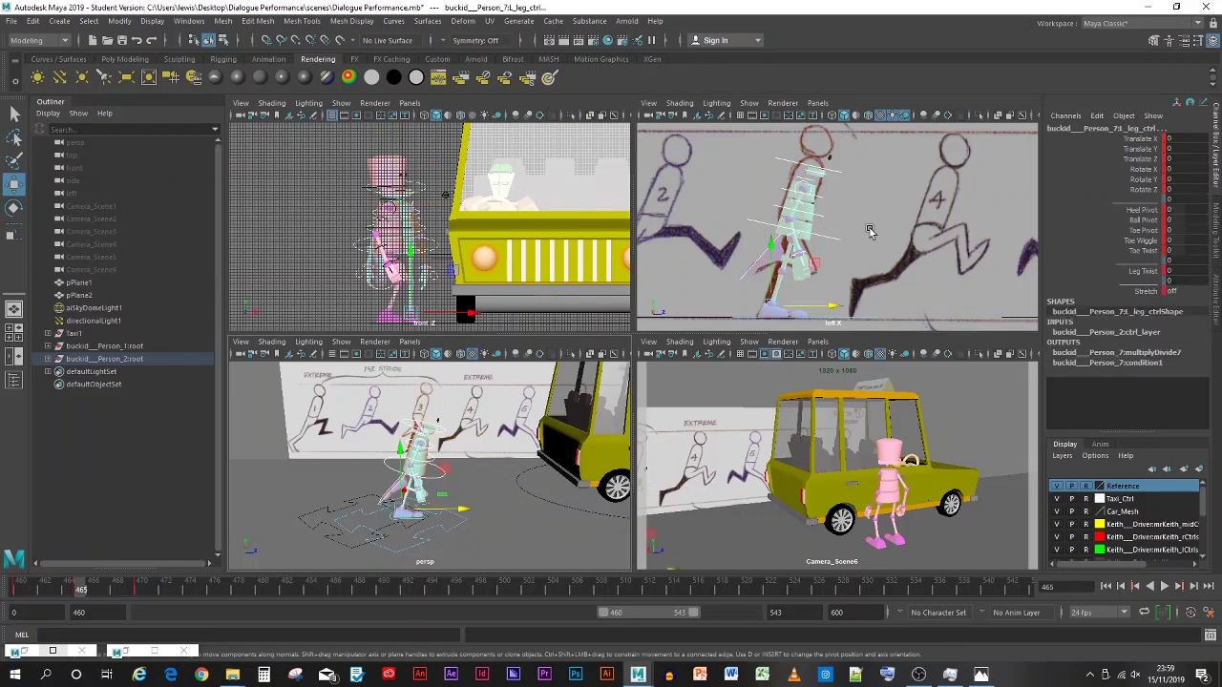
{"action": "key", "text": "s"}
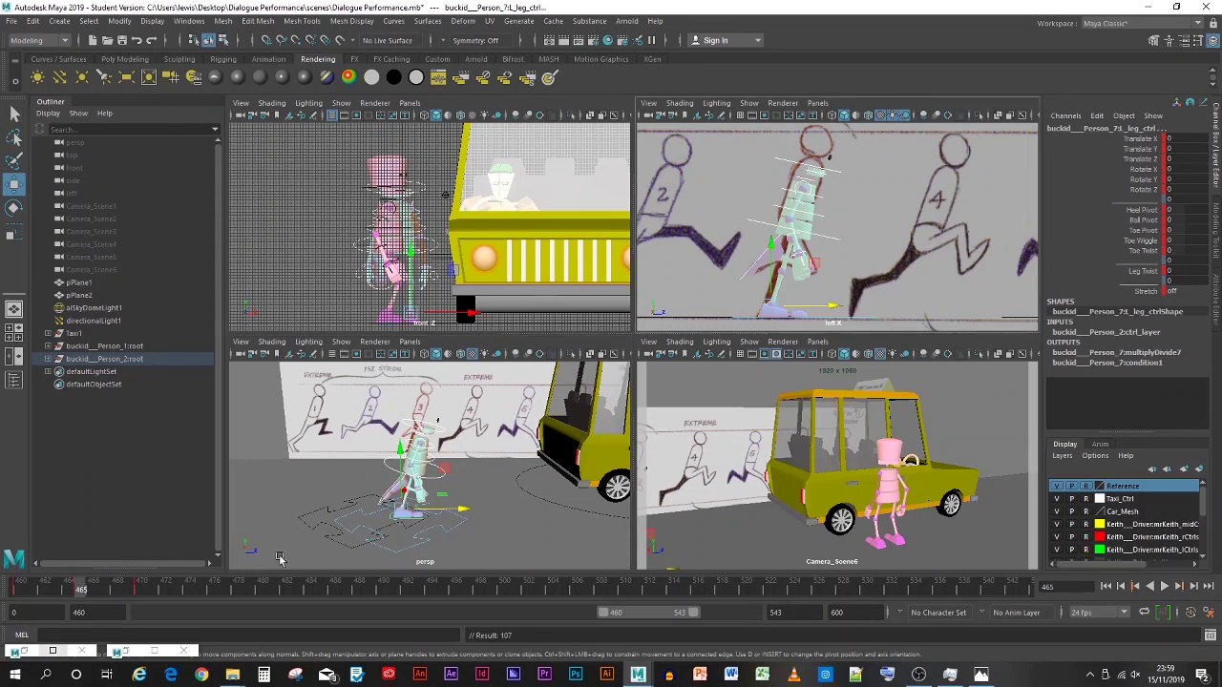
Step: At frame 470, move Person_2's pelvis control to about 4.72 in Z and rotate it about 14.7 degrees in X to match drawn figure 4
{"action": "left_click_drag", "start_coordinate": [91, 590], "coordinate": [141, 592]}
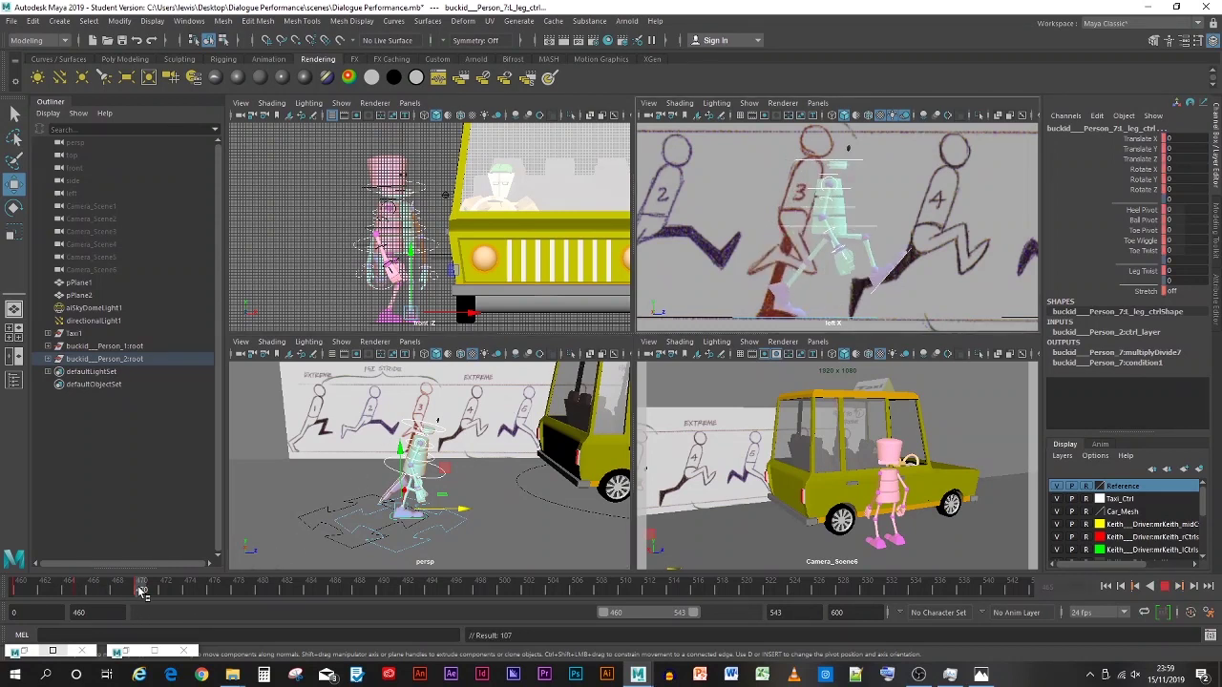
{"action": "left_click", "coordinate": [869, 231]}
{"action": "left_click_drag", "start_coordinate": [869, 231], "coordinate": [990, 239]}
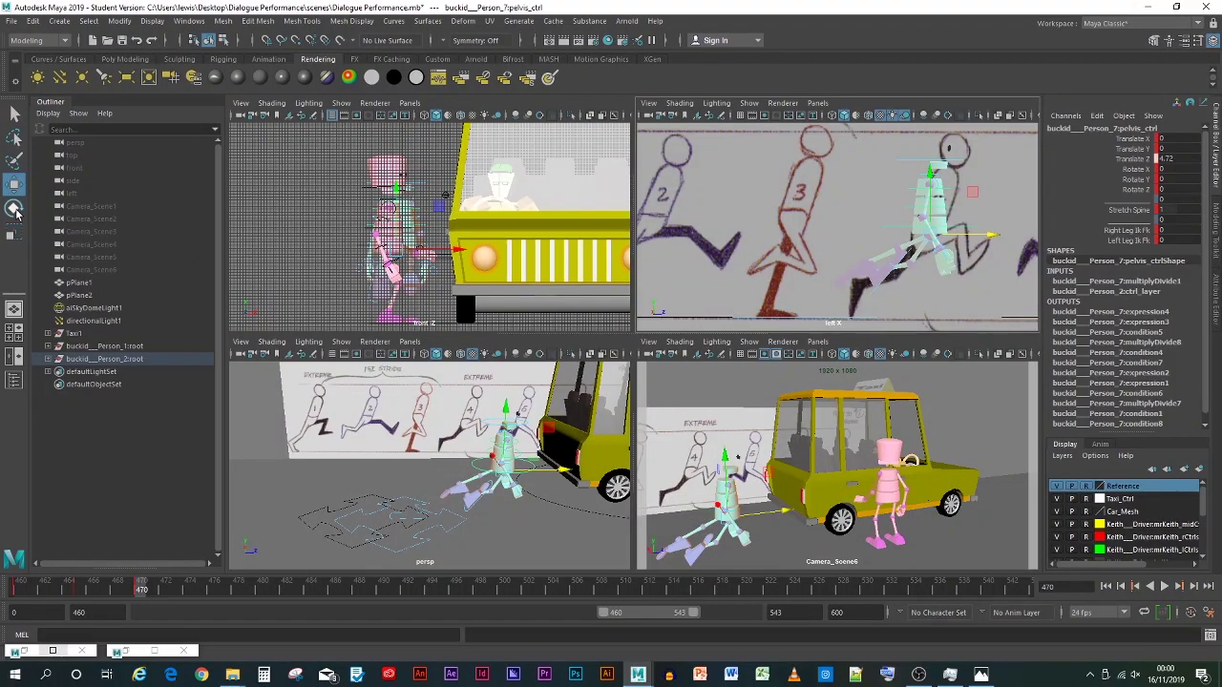
{"action": "key", "text": "e"}
{"action": "left_click_drag", "start_coordinate": [901, 191], "coordinate": [887, 250]}
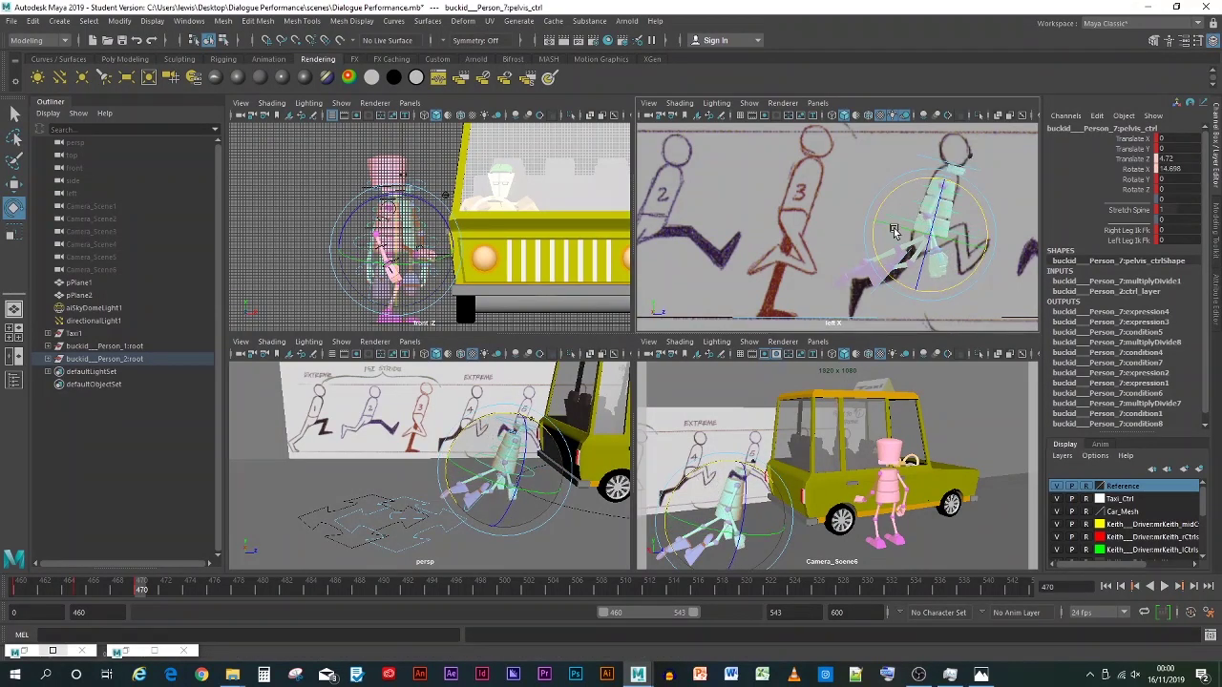
Step: Move Person_2's right leg control forward to about 5.736 in Z to match figure 4's front leg and key it
{"action": "left_click", "coordinate": [876, 287]}
{"action": "left_click", "coordinate": [877, 281]}
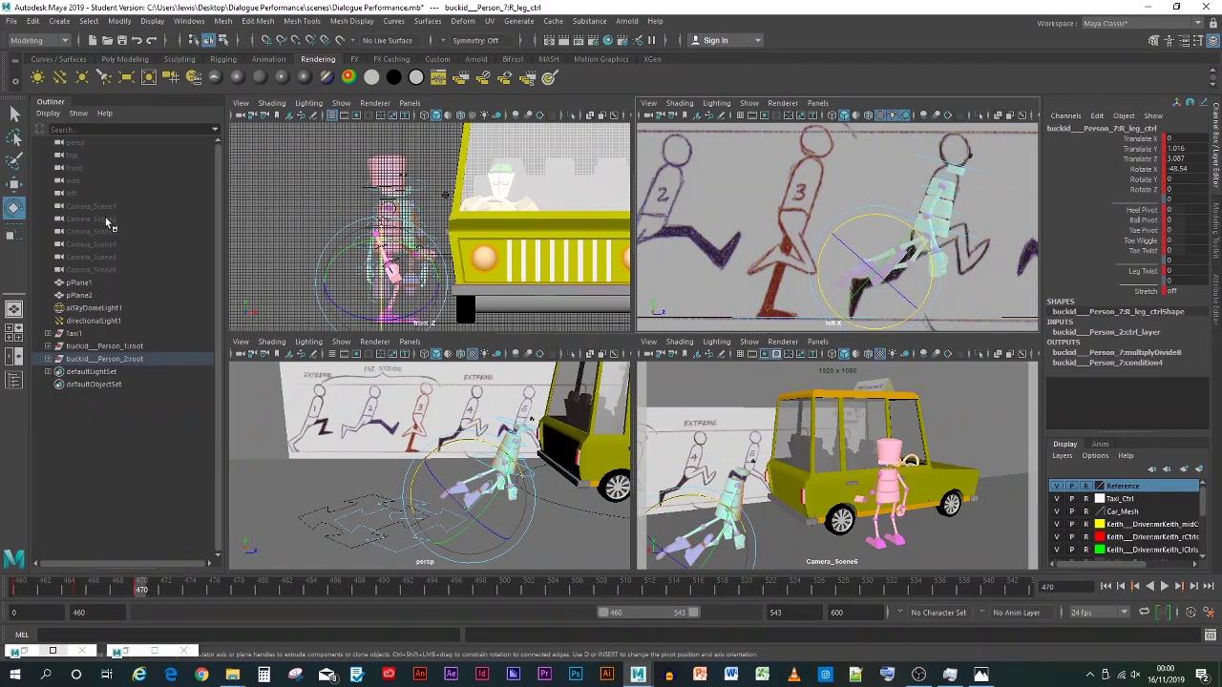
{"action": "left_click", "coordinate": [13, 184]}
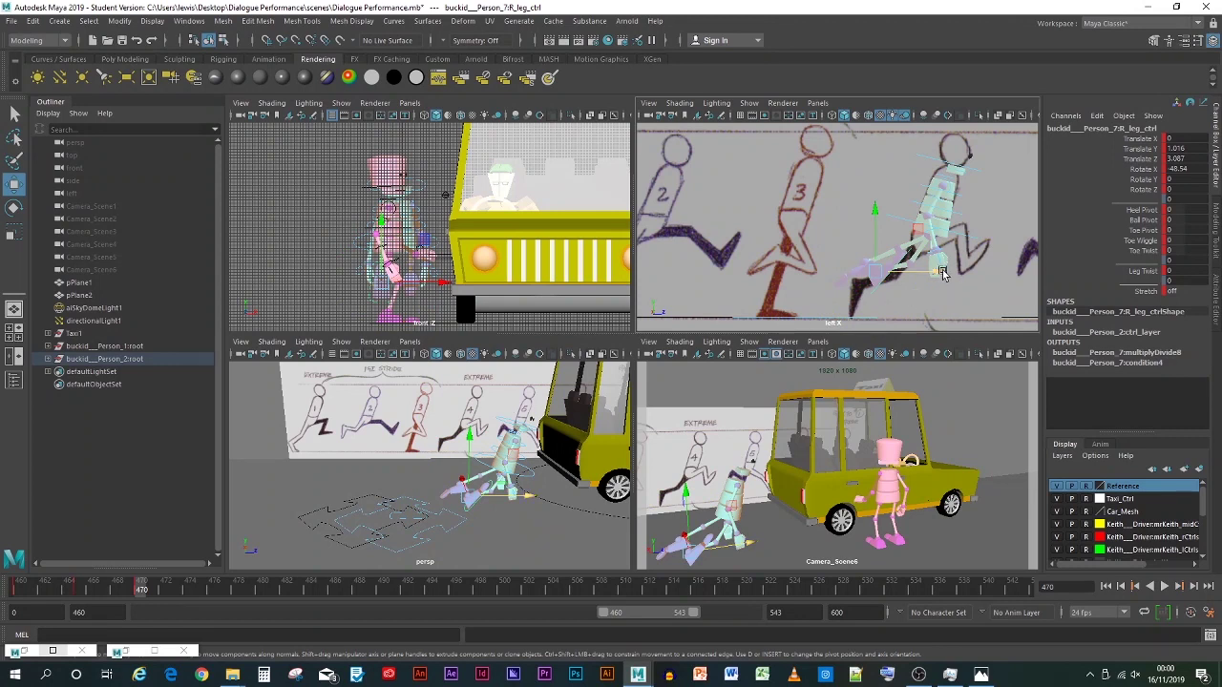
{"action": "left_click_drag", "start_coordinate": [943, 273], "coordinate": [1032, 265]}
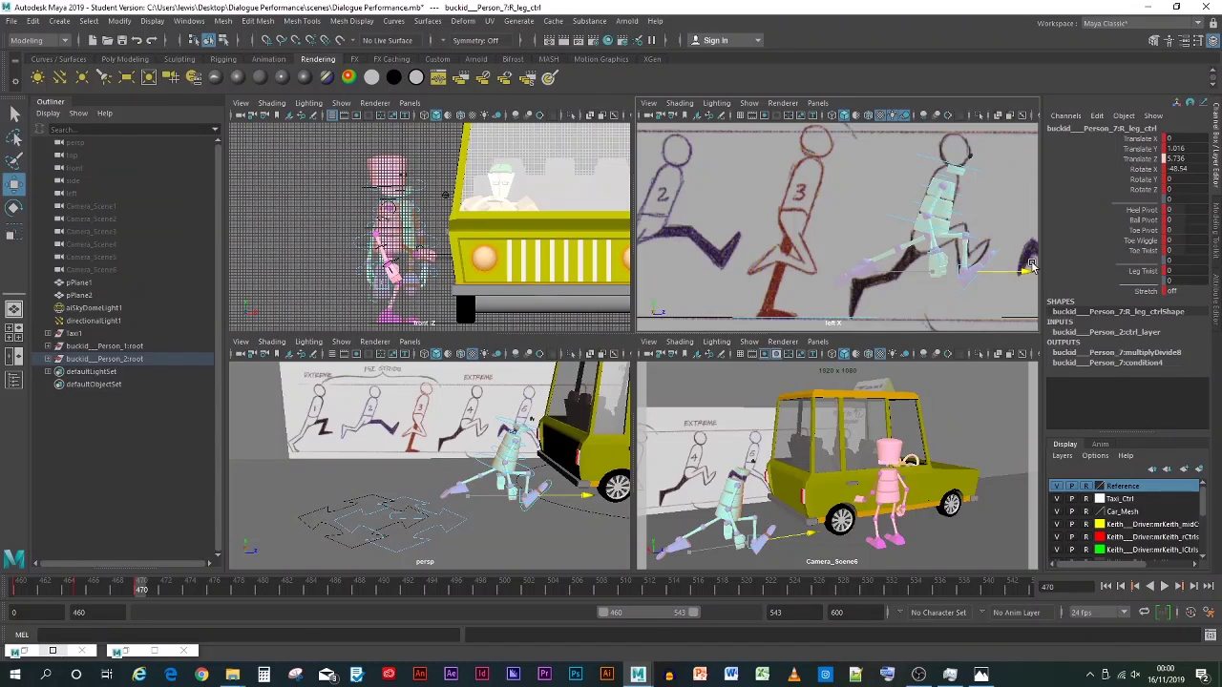
{"action": "left_click_drag", "start_coordinate": [1032, 265], "coordinate": [1032, 265]}
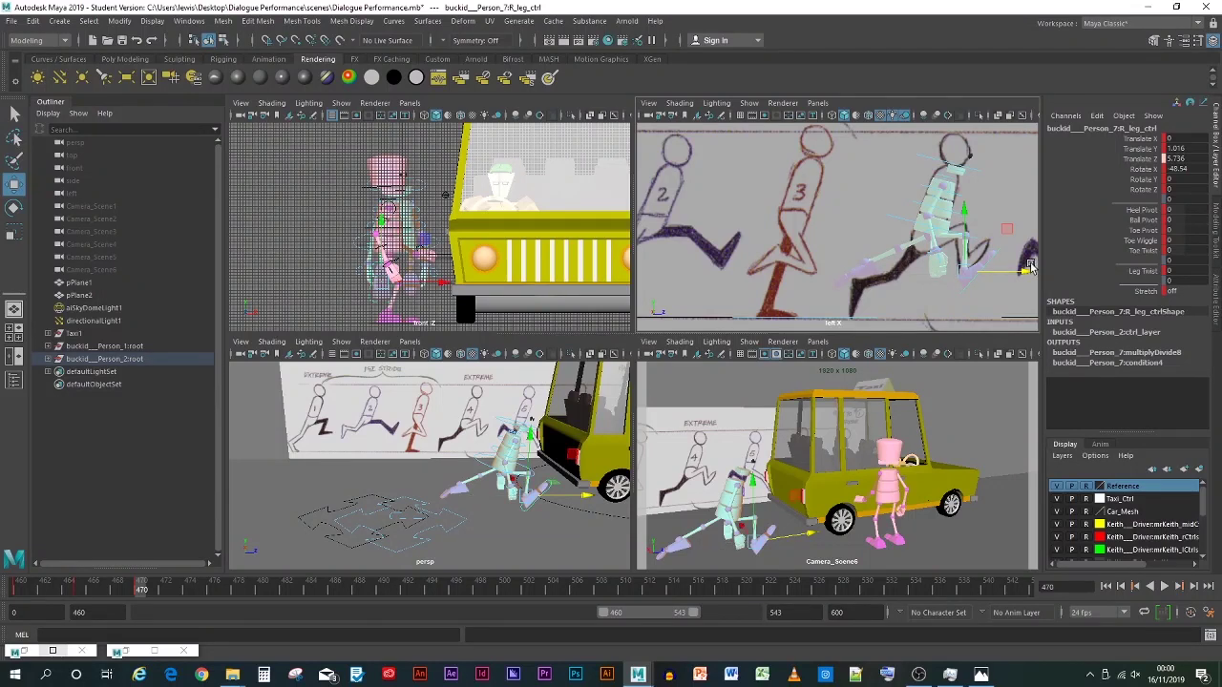
{"action": "key", "text": "s"}
Step: Move Person_2's left leg control to about 1.434 in Z and lower the pelvis control to about -0.699 in Y
{"action": "left_click", "coordinate": [404, 524]}
{"action": "left_click", "coordinate": [405, 521]}
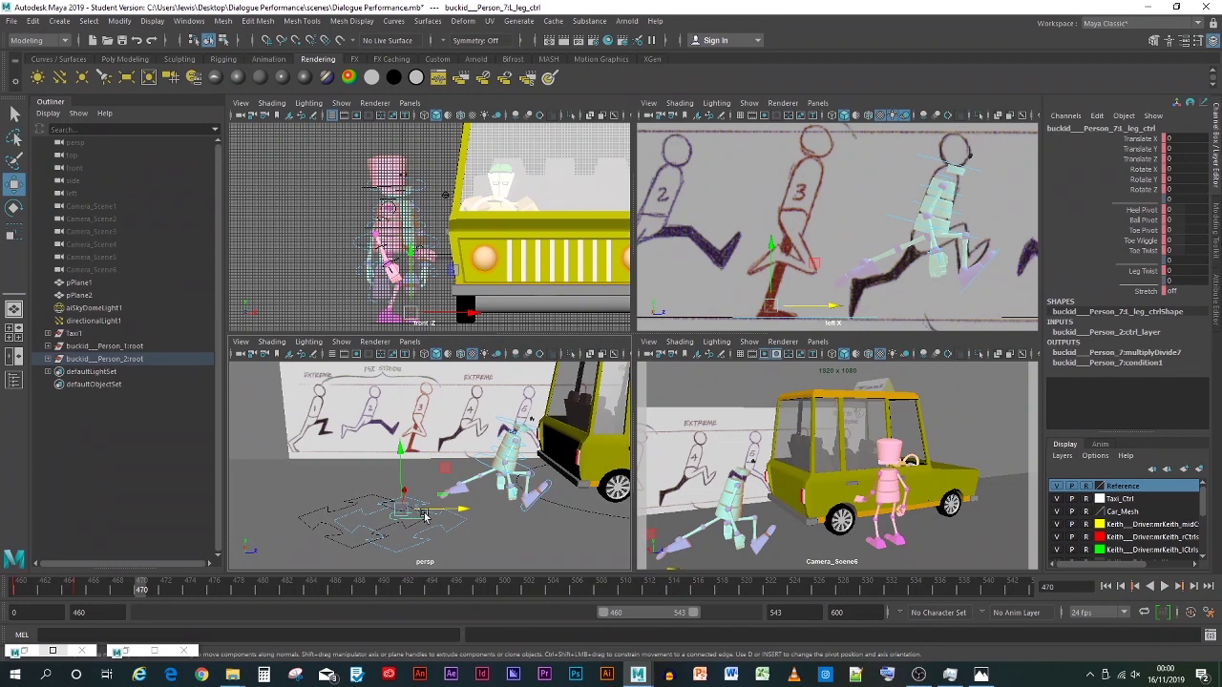
{"action": "left_click_drag", "start_coordinate": [456, 512], "coordinate": [486, 511]}
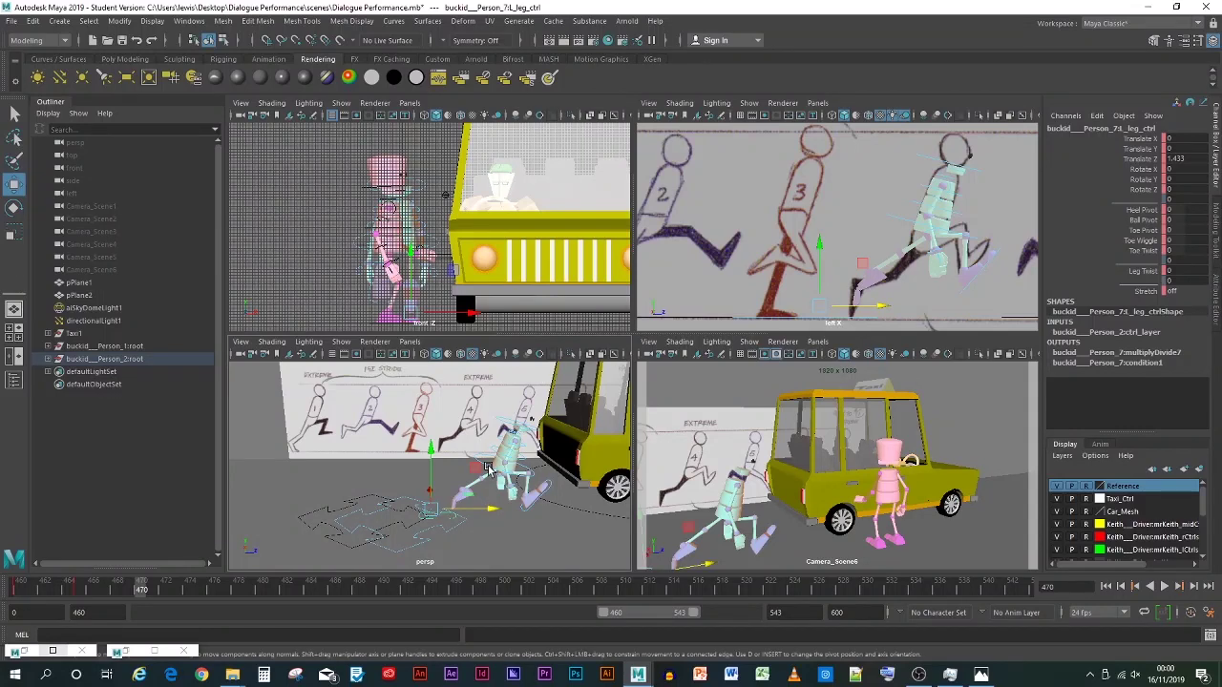
{"action": "left_click", "coordinate": [489, 469]}
{"action": "left_click_drag", "start_coordinate": [488, 470], "coordinate": [493, 453]}
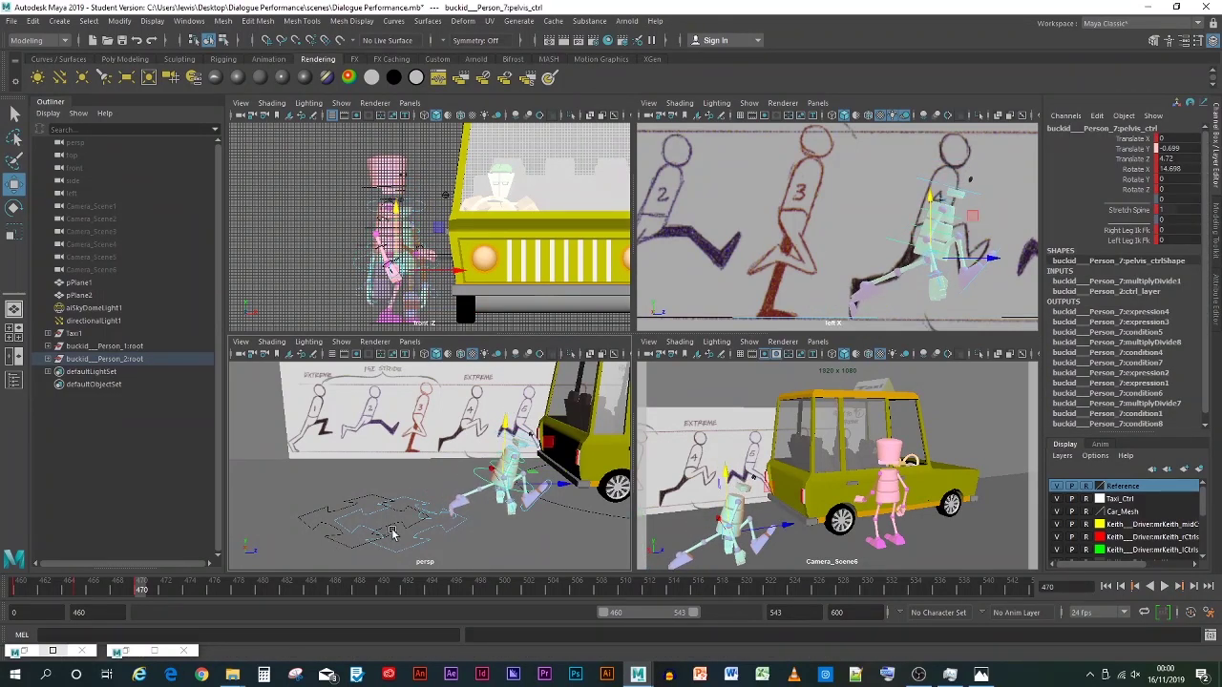
{"action": "left_click", "coordinate": [427, 523]}
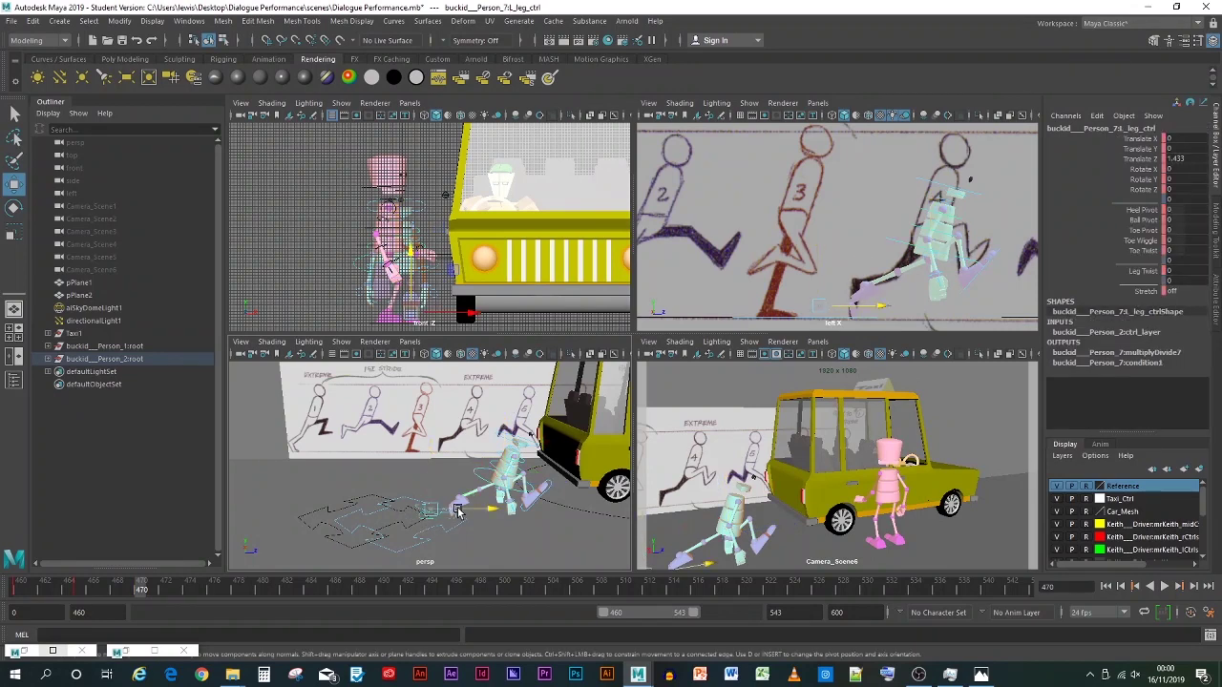
{"action": "left_click_drag", "start_coordinate": [461, 511], "coordinate": [457, 510]}
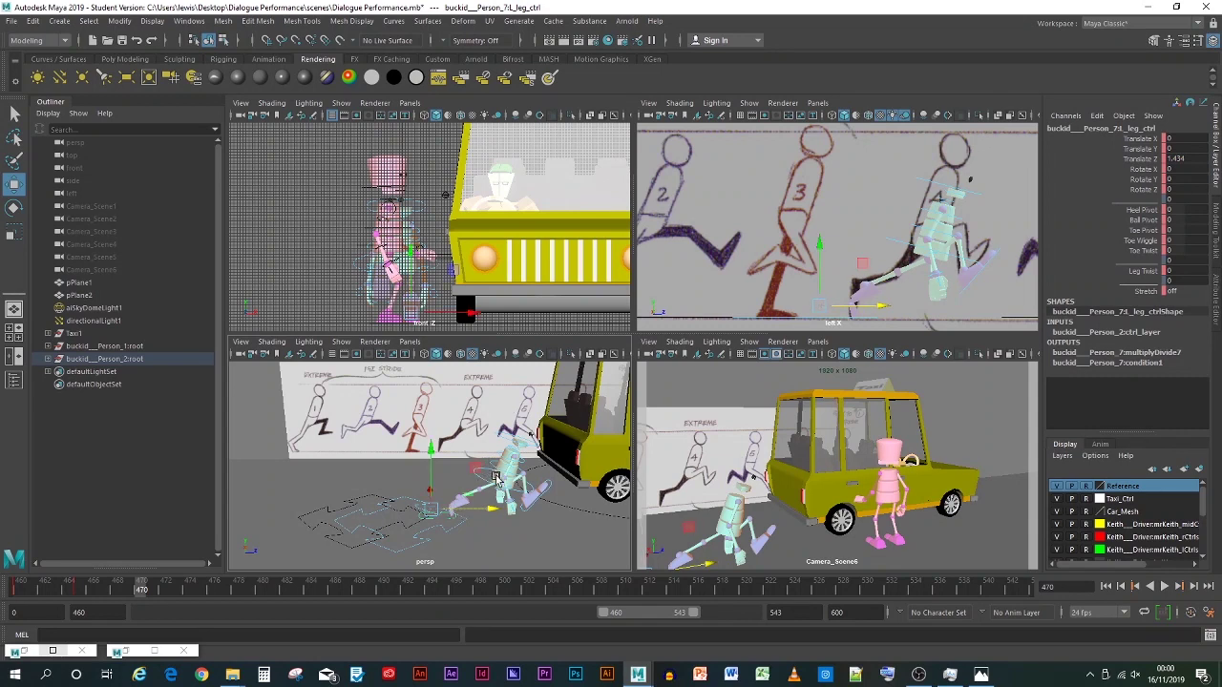
Step: Try moving Person_2's pelvis control back to about 4.156 in Z and undo the move
{"action": "left_click", "coordinate": [493, 484]}
{"action": "left_click_drag", "start_coordinate": [531, 483], "coordinate": [525, 478]}
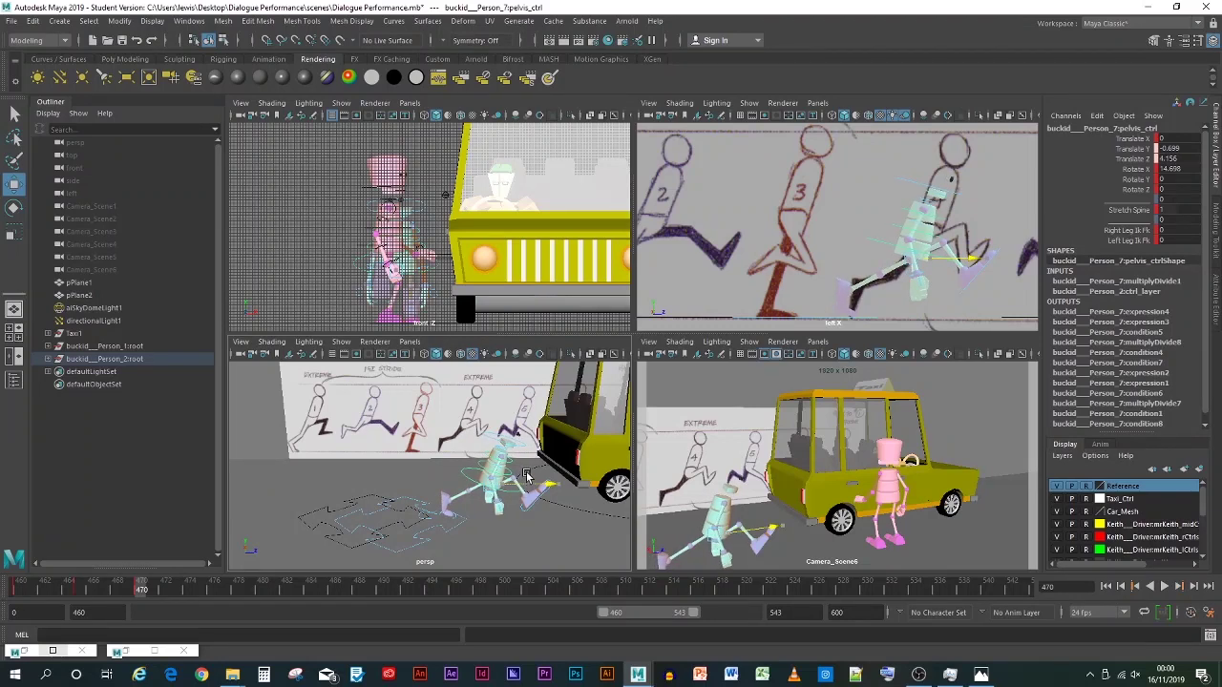
{"action": "left_click_drag", "start_coordinate": [525, 474], "coordinate": [524, 475]}
{"action": "key", "text": "ctrl+z"}
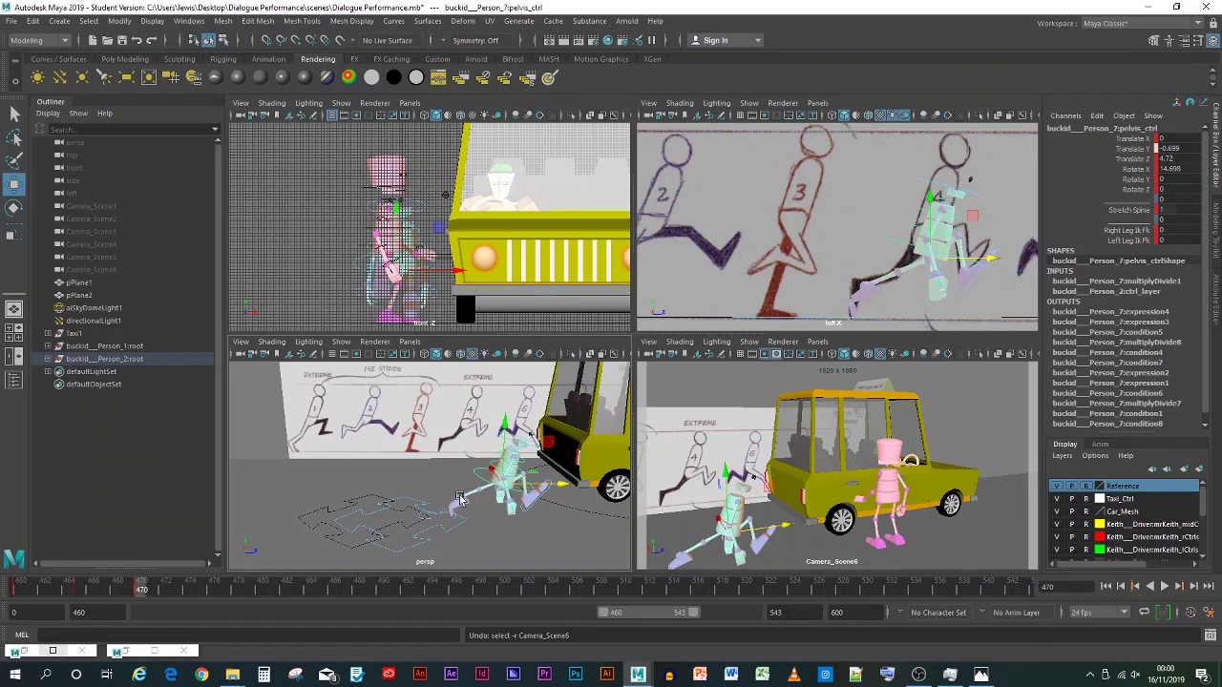
Step: Rotate Person_2's left leg control about 28.7 degrees in X and move it to about 0.251 in Y and 1.689 in Z
{"action": "left_click", "coordinate": [429, 520]}
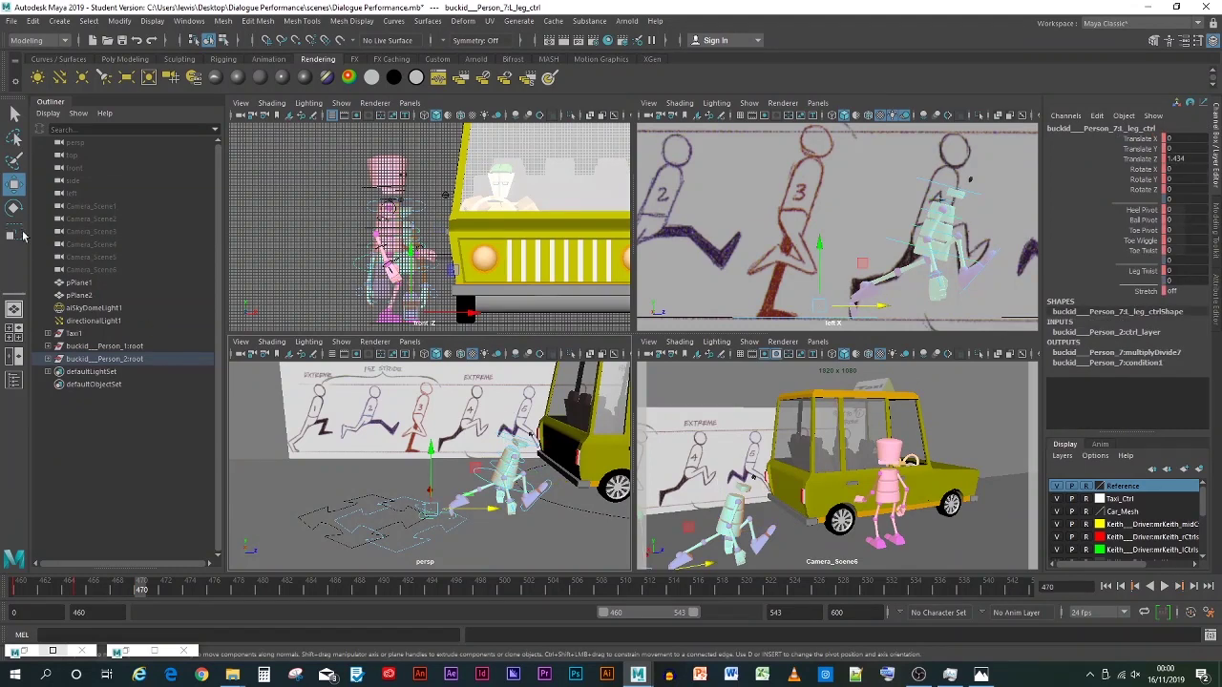
{"action": "left_click", "coordinate": [13, 212]}
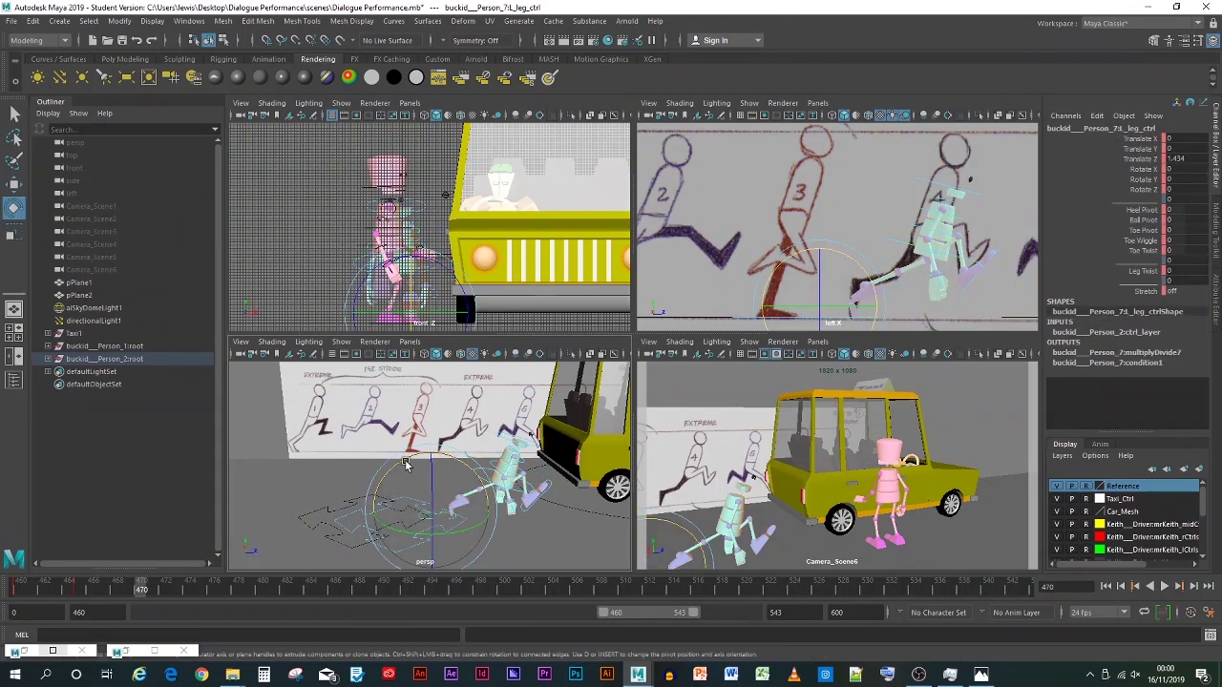
{"action": "left_click_drag", "start_coordinate": [409, 462], "coordinate": [439, 457]}
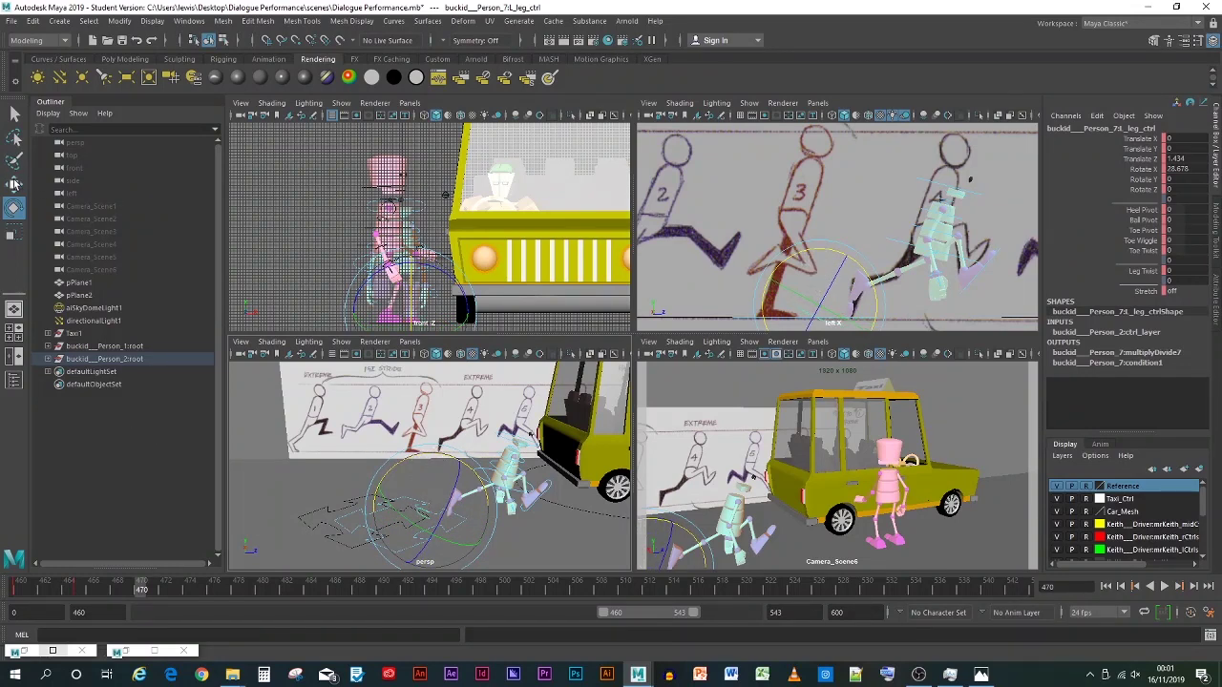
{"action": "left_click", "coordinate": [13, 183]}
{"action": "left_click_drag", "start_coordinate": [502, 514], "coordinate": [501, 509]}
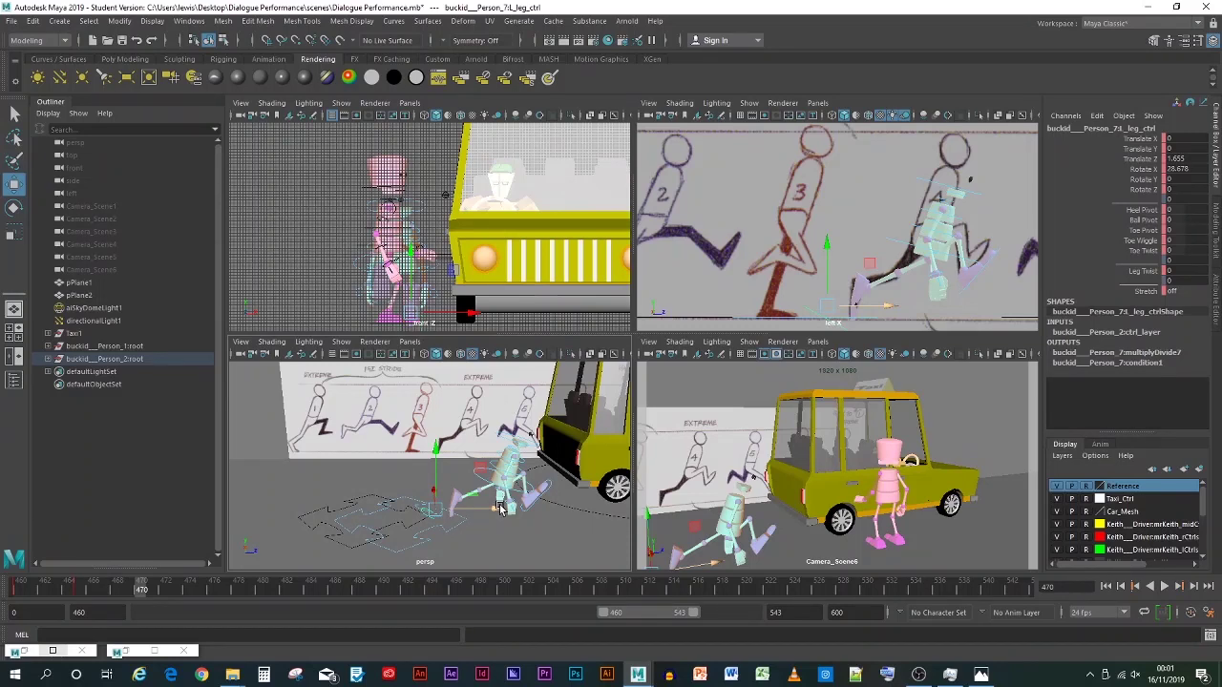
{"action": "left_click_drag", "start_coordinate": [439, 469], "coordinate": [442, 462]}
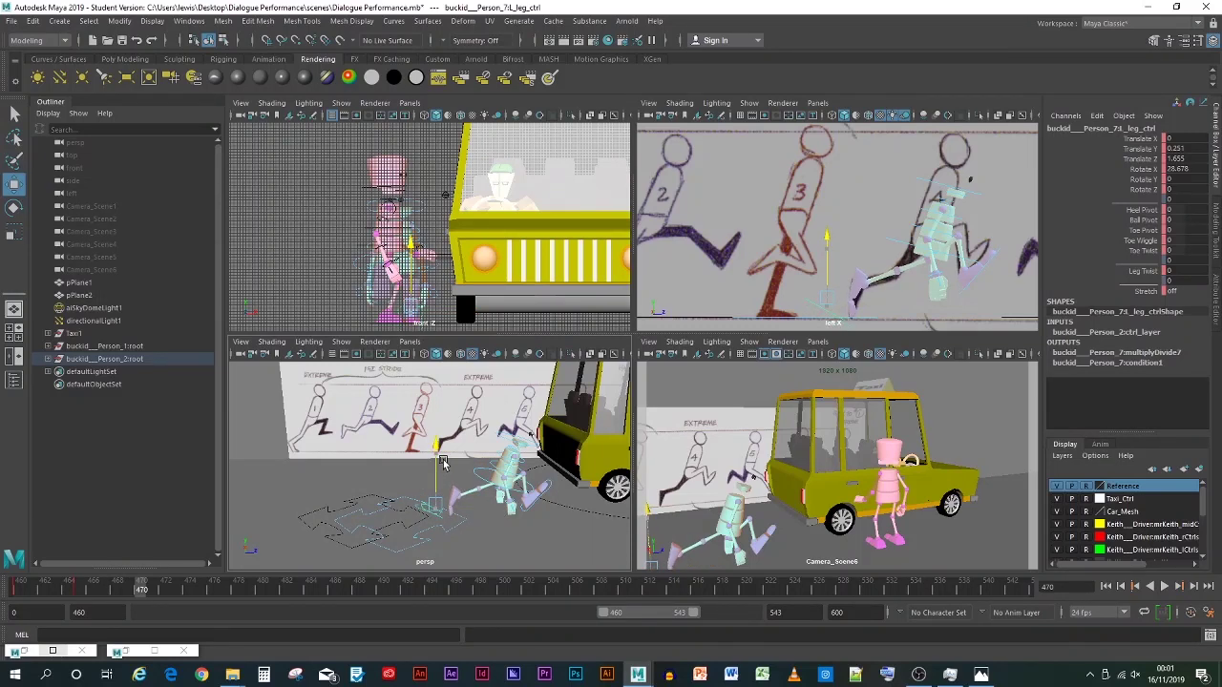
{"action": "left_click_drag", "start_coordinate": [498, 500], "coordinate": [478, 500]}
Step: Try out Leg Twist on Person_2's left leg control and reset it to 0
{"action": "left_click", "coordinate": [1143, 271]}
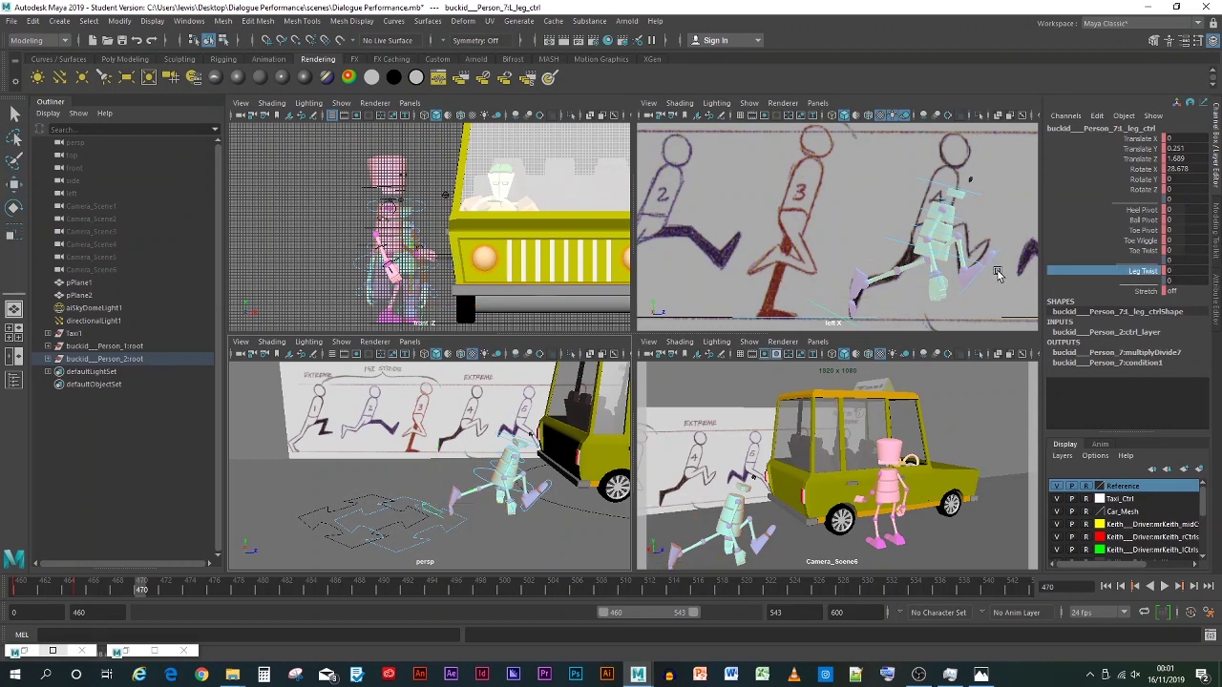
{"action": "middle_click_drag", "start_coordinate": [994, 270], "coordinate": [1042, 273]}
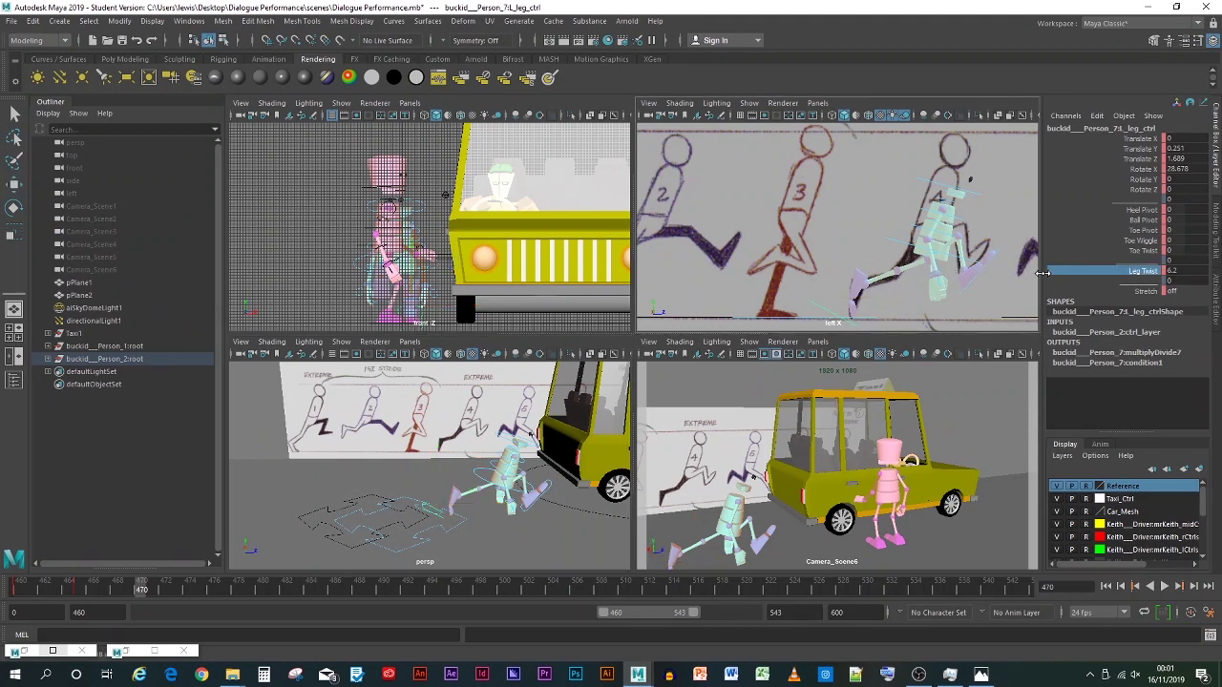
{"action": "double_click", "coordinate": [1172, 272]}
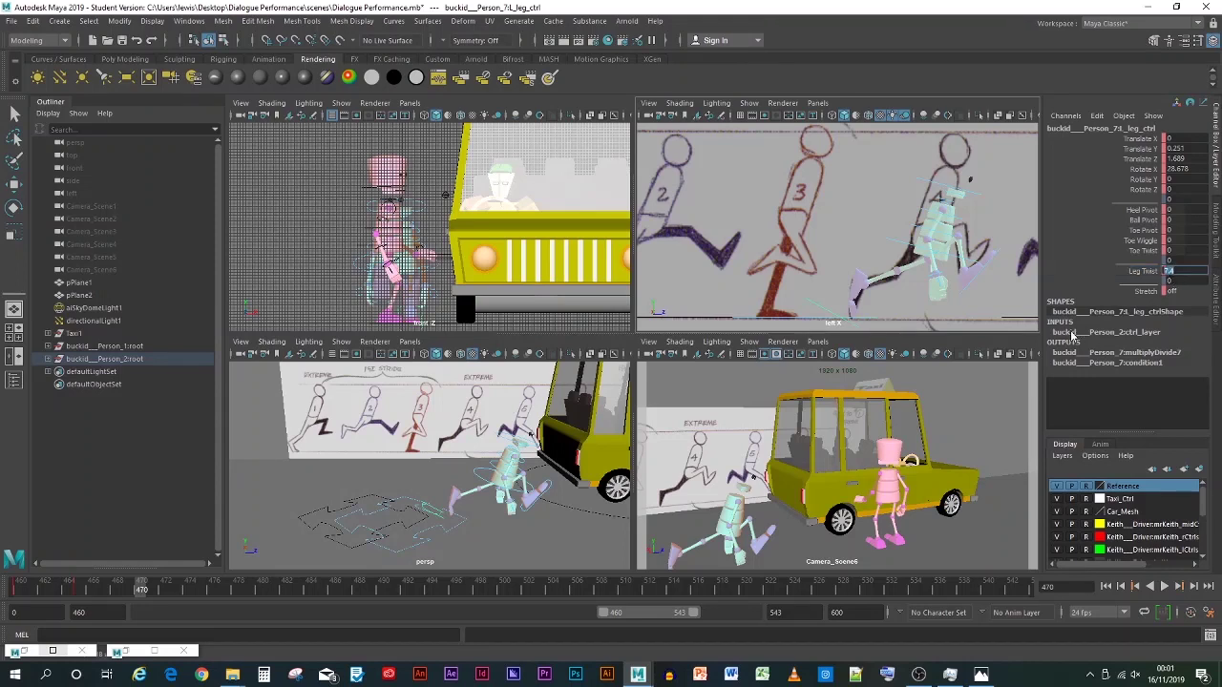
{"action": "key", "text": "Return"}
Step: Try adjusting the height of Person_2's pelvis control against drawn figure 4 and undo the move
{"action": "left_click", "coordinate": [909, 246]}
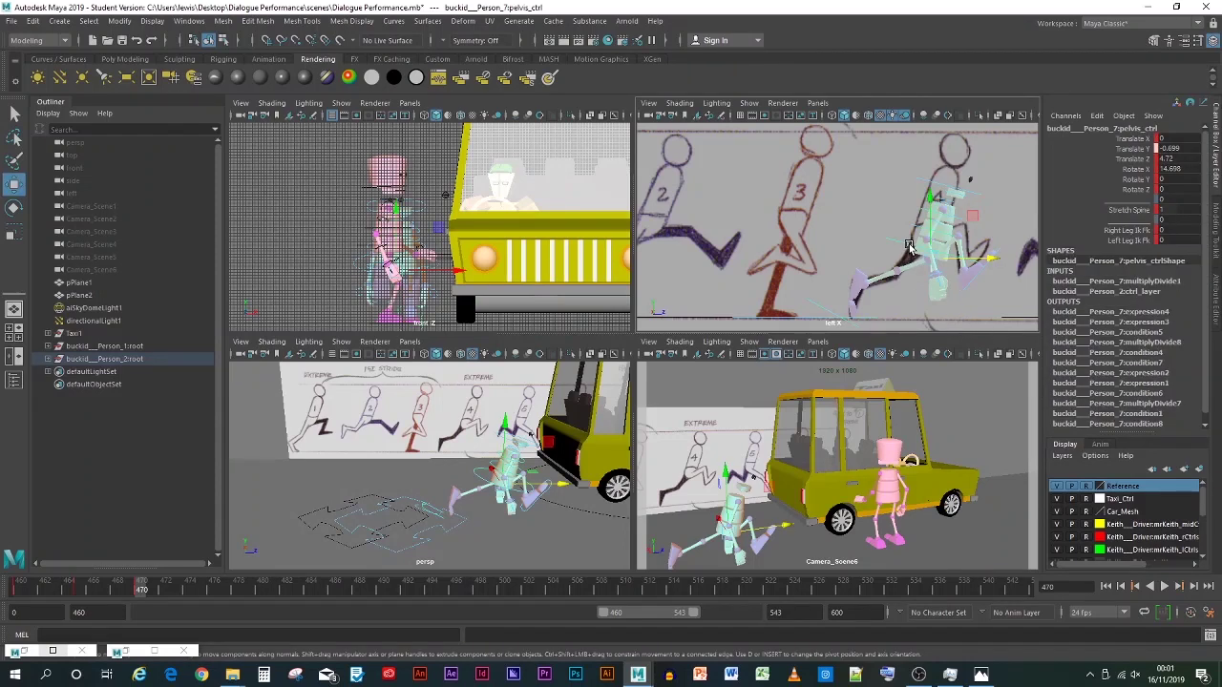
{"action": "key", "text": "w"}
{"action": "mouse_move", "coordinate": [928, 240]}
{"action": "left_mouse_down"}
{"action": "mouse_move", "coordinate": [931, 262]}
{"action": "mouse_move", "coordinate": [932, 230]}
{"action": "left_mouse_up"}
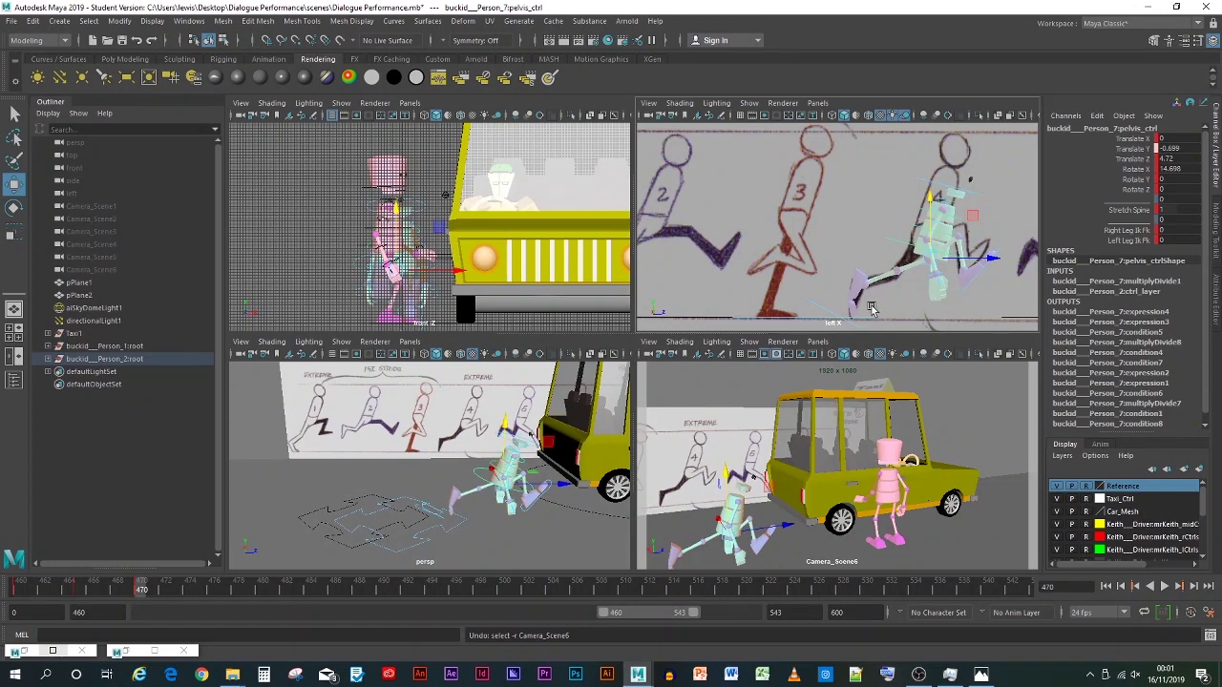
Step: Move Person_2's left leg control to about 0.668 in Y and 2.749 in Z, rotated about 96.8 degrees in X, matching figure 4's trailing leg
{"action": "left_click", "coordinate": [838, 315]}
{"action": "left_click_drag", "start_coordinate": [881, 298], "coordinate": [925, 293]}
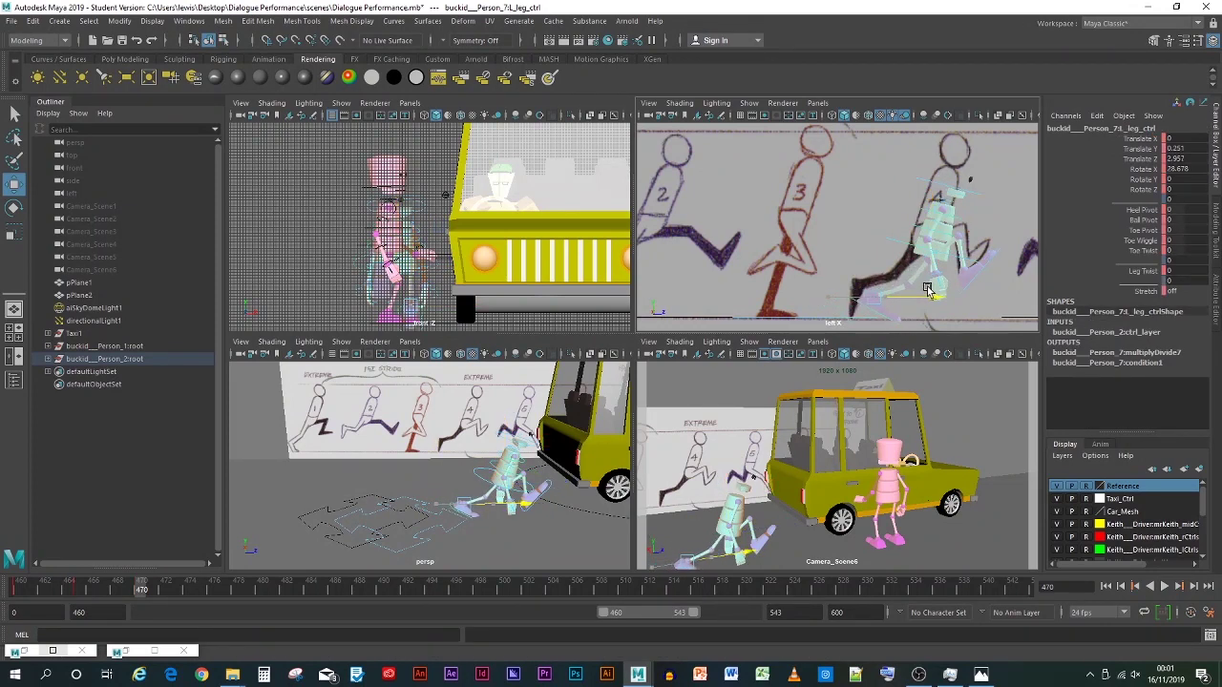
{"action": "left_click", "coordinate": [15, 208]}
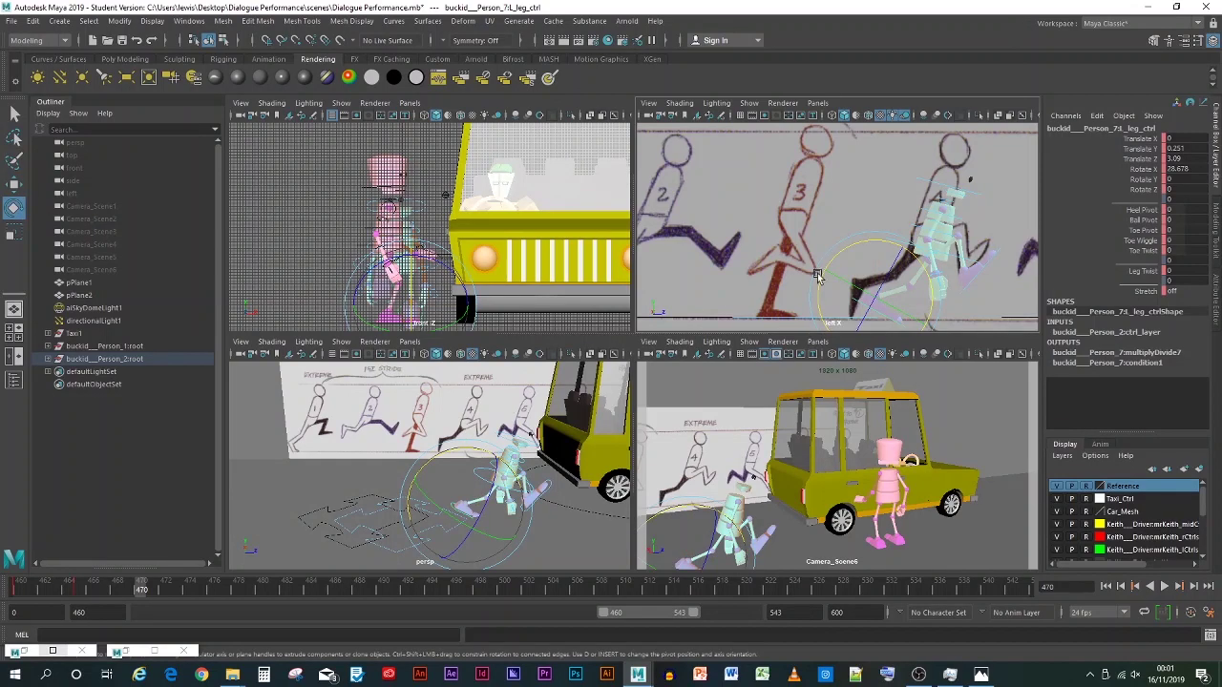
{"action": "left_click_drag", "start_coordinate": [820, 277], "coordinate": [945, 247]}
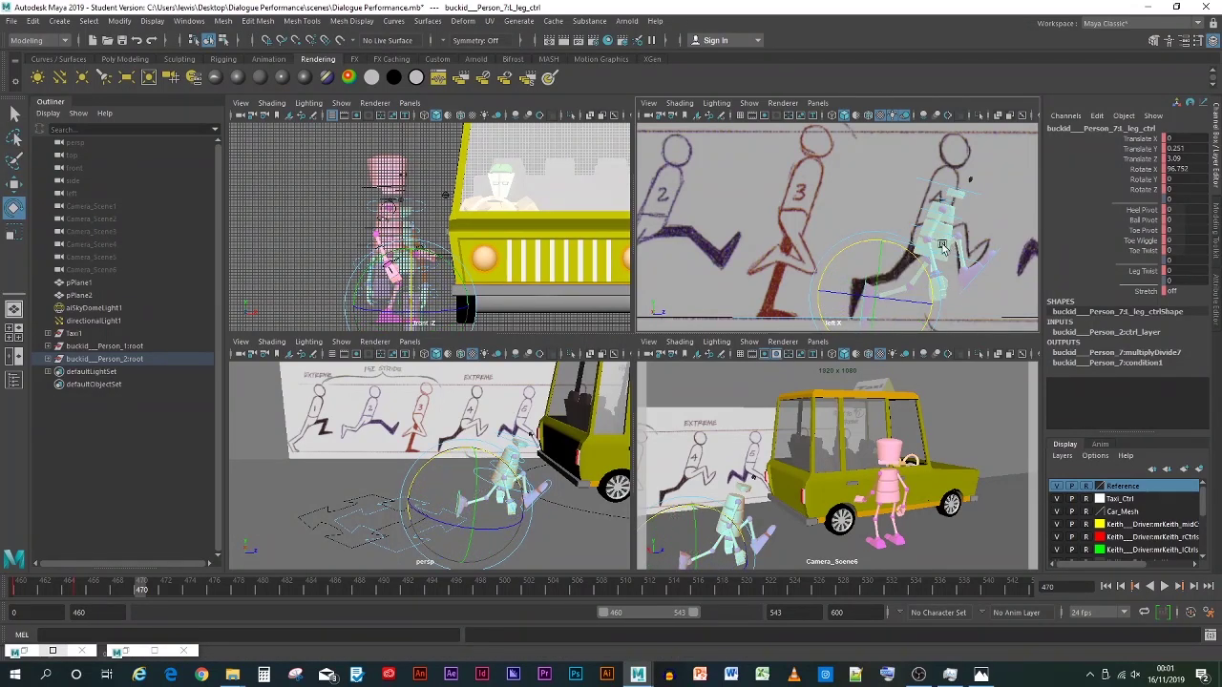
{"action": "key", "text": "w"}
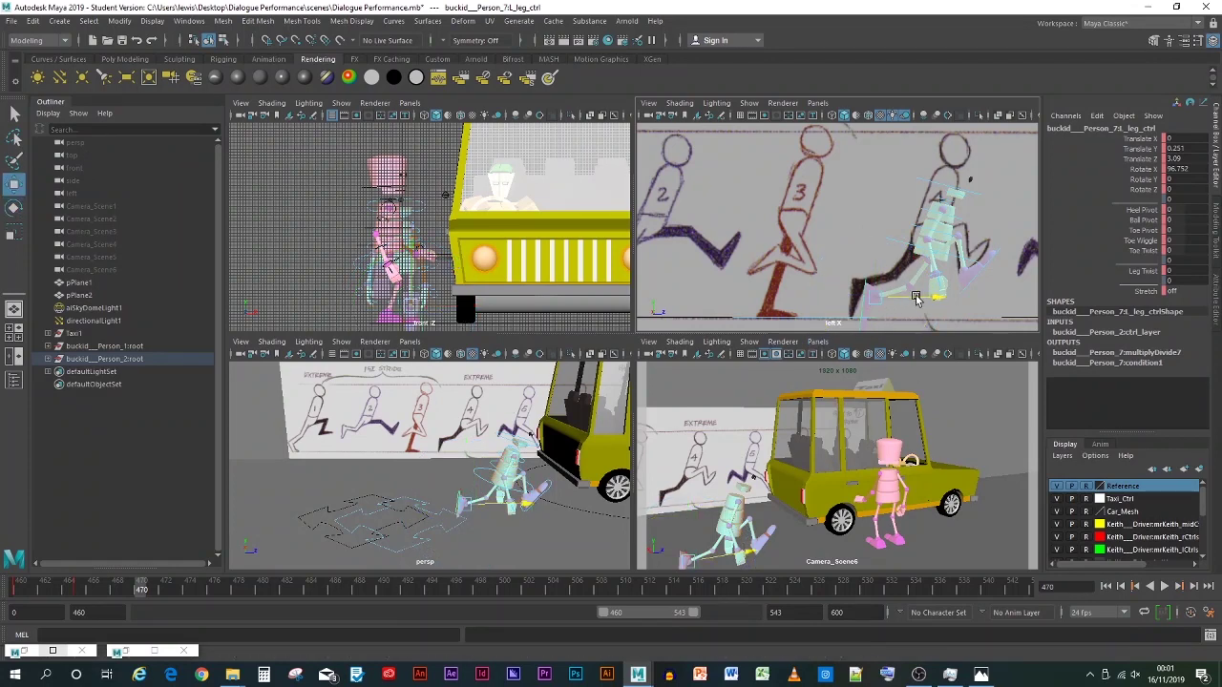
{"action": "left_click_drag", "start_coordinate": [905, 288], "coordinate": [868, 252]}
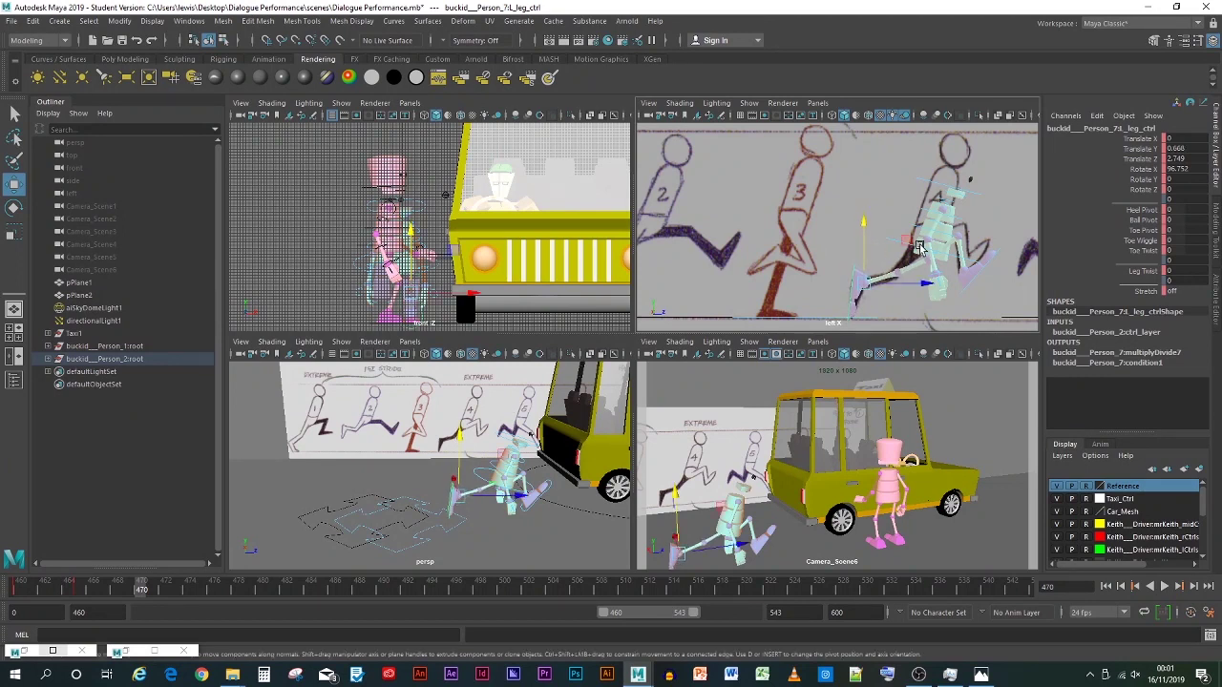
Step: Move Person_2's pelvis control to about -0.491 in Y and 4.569 in Z to fit drawn figure 4
{"action": "left_click", "coordinate": [966, 259]}
{"action": "left_click_drag", "start_coordinate": [966, 259], "coordinate": [928, 221]}
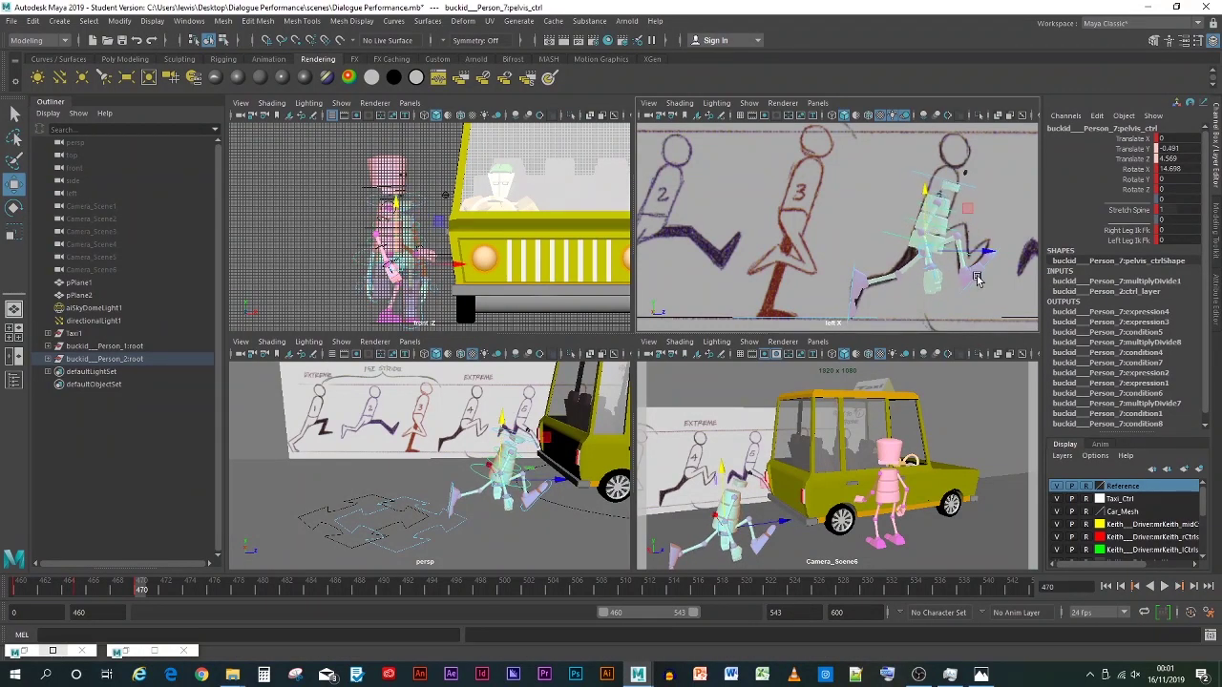
Step: Lower Person_2's right leg control to about 0.43 in Y and adjust the pelvis control to about -0.397 in Y, rotated about 9.371 degrees in X
{"action": "left_click", "coordinate": [977, 277]}
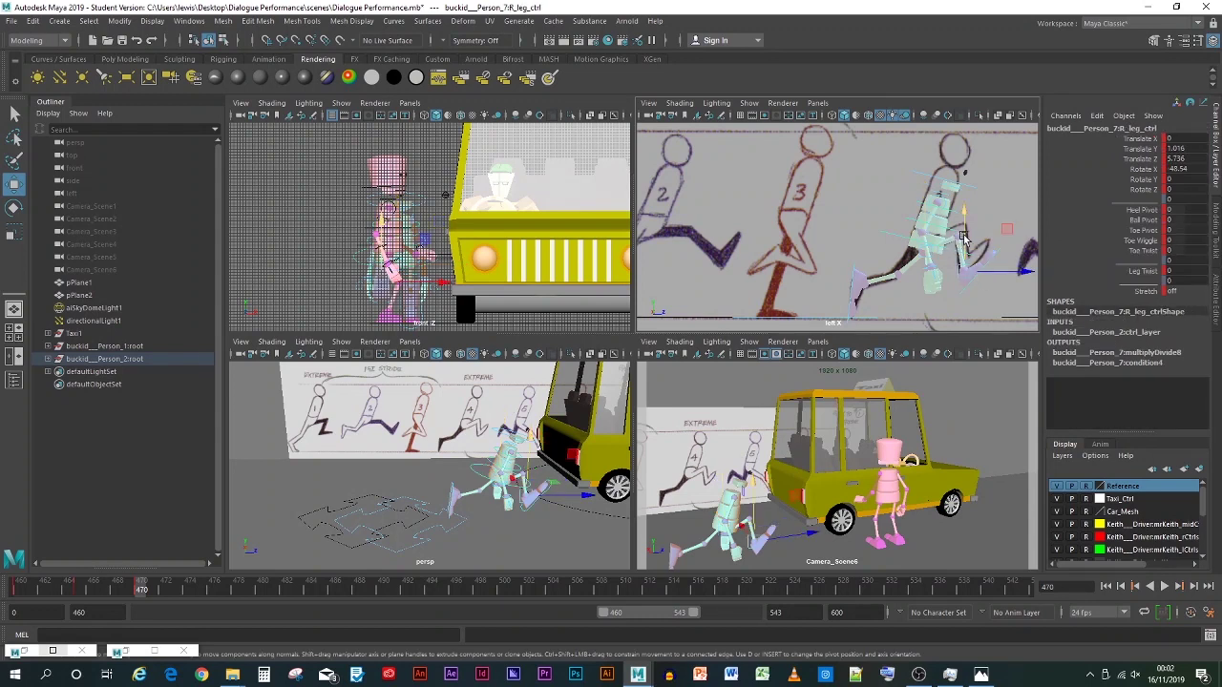
{"action": "left_click_drag", "start_coordinate": [961, 238], "coordinate": [964, 258]}
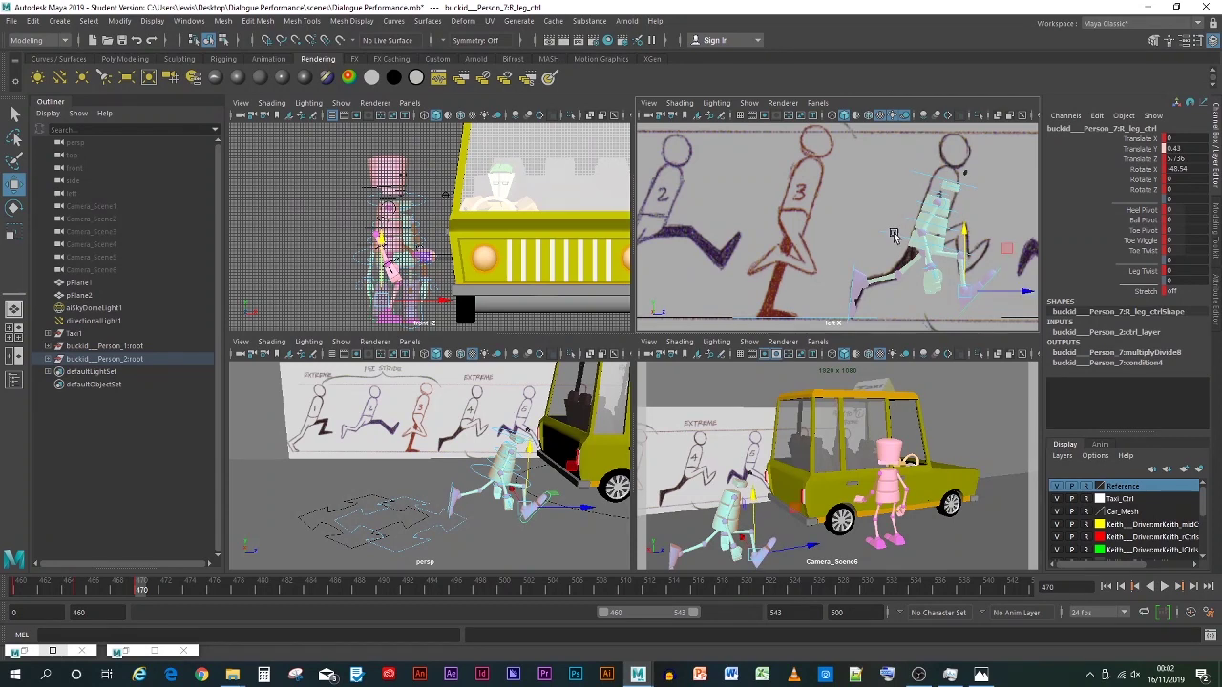
{"action": "left_click", "coordinate": [897, 239]}
{"action": "left_click", "coordinate": [15, 212]}
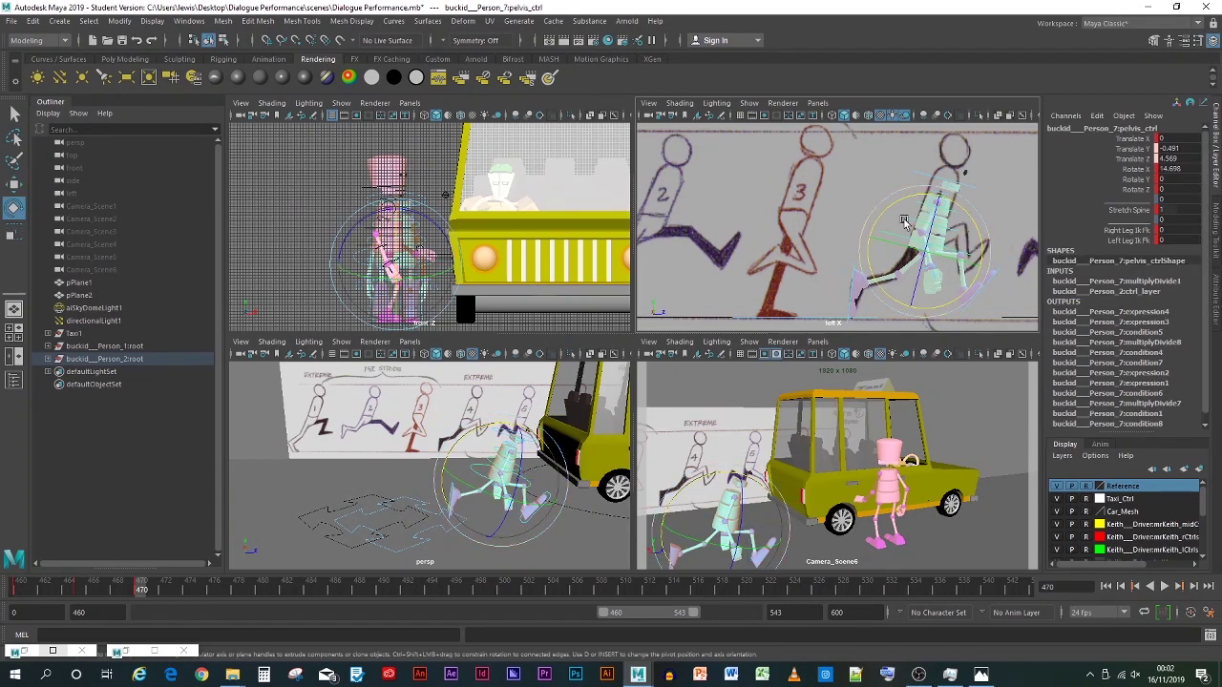
{"action": "left_click_drag", "start_coordinate": [912, 200], "coordinate": [924, 230]}
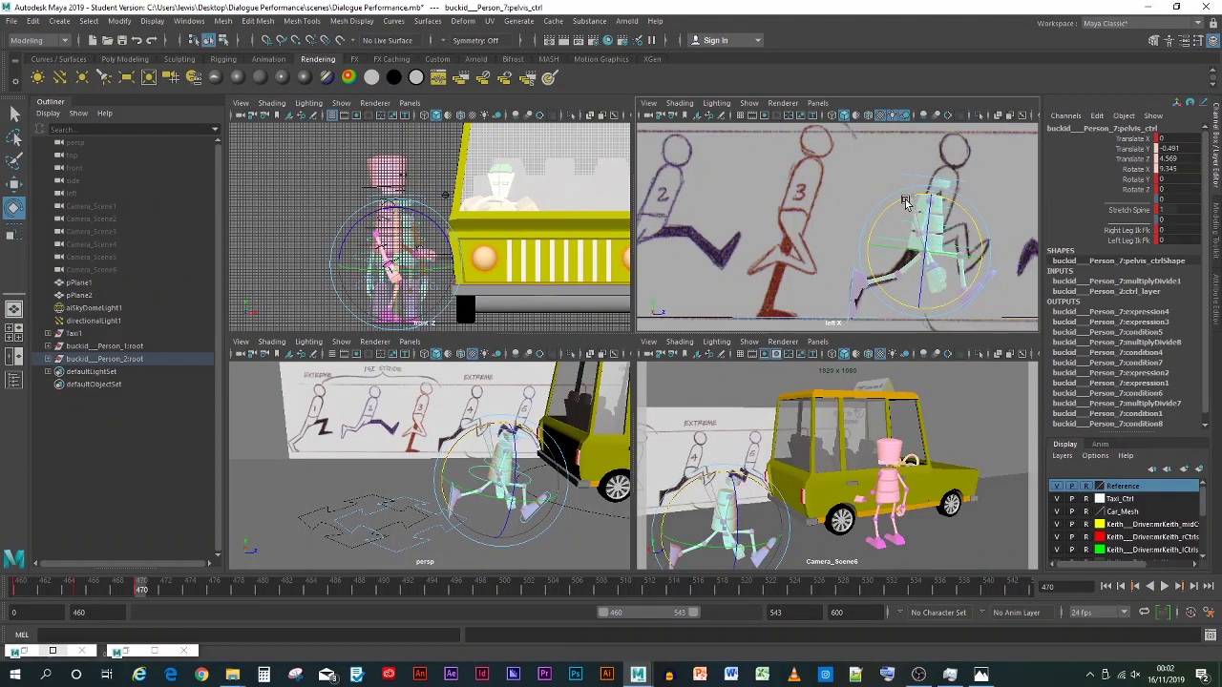
{"action": "left_click", "coordinate": [14, 183]}
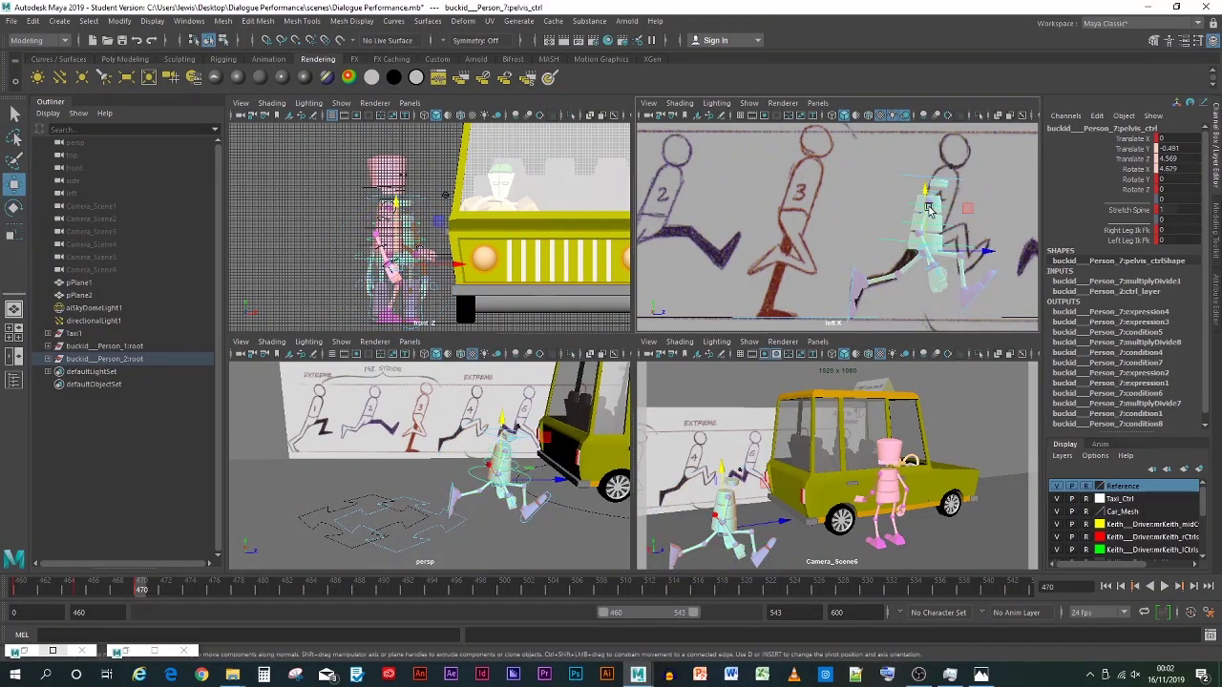
{"action": "left_click_drag", "start_coordinate": [931, 212], "coordinate": [929, 203]}
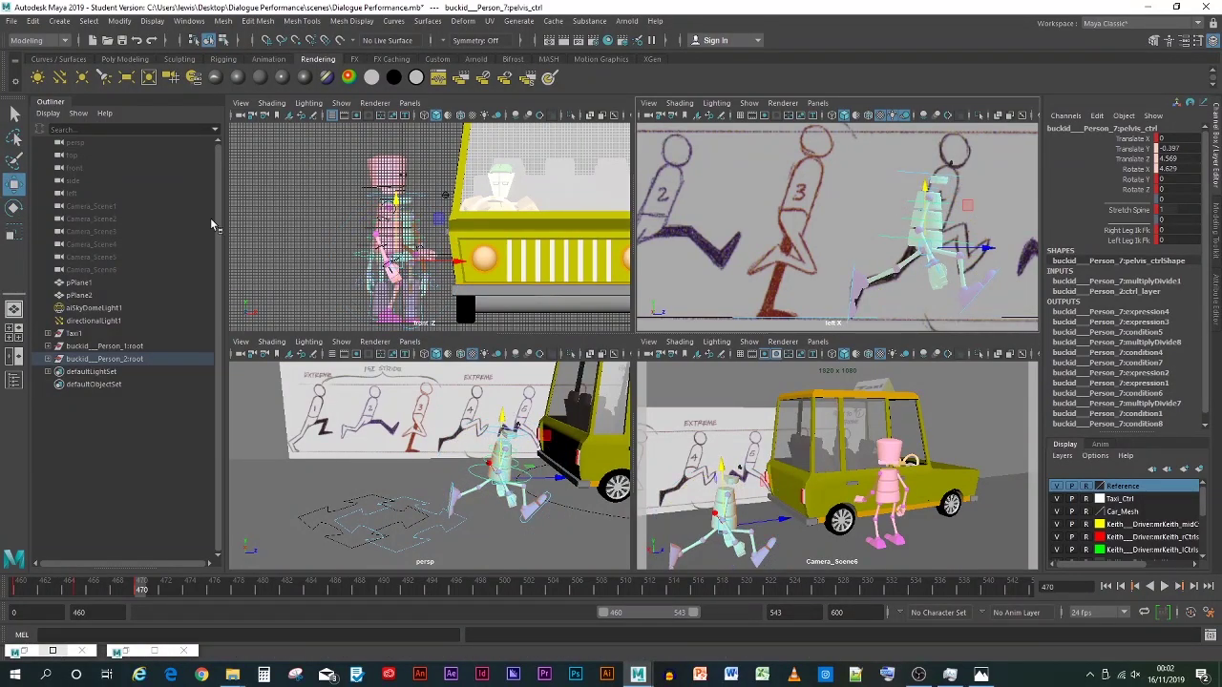
{"action": "left_click", "coordinate": [15, 208]}
{"action": "left_click_drag", "start_coordinate": [890, 227], "coordinate": [887, 213]}
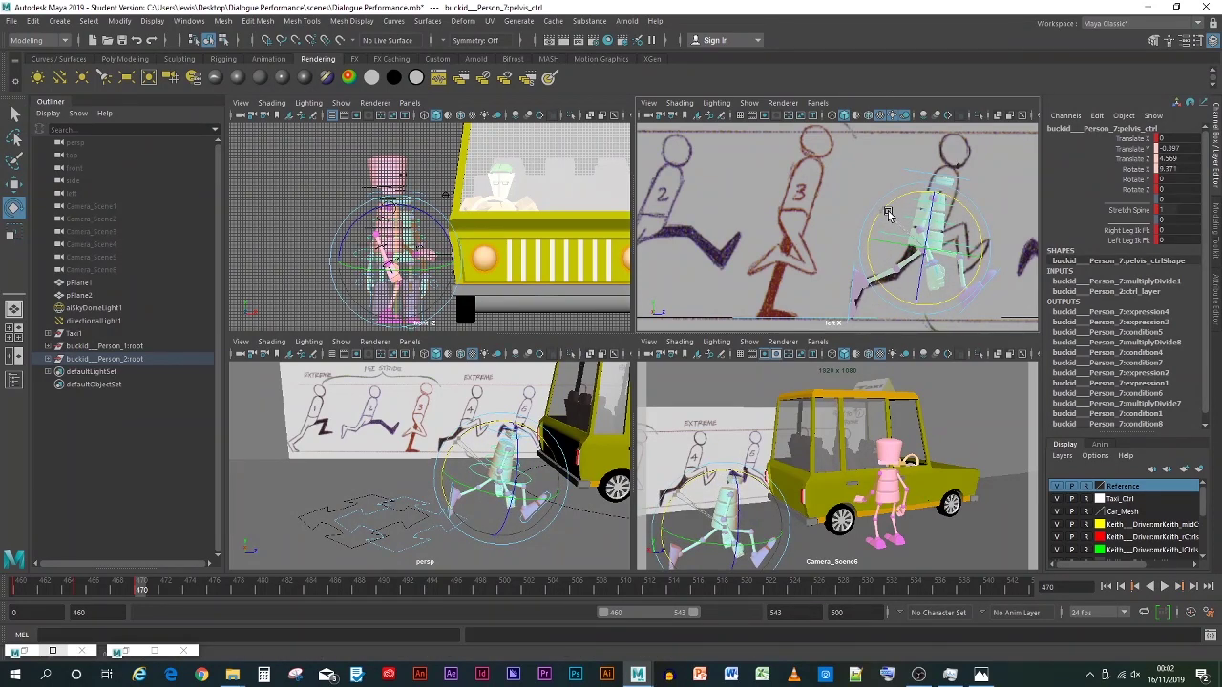
Step: Set keyframes on Person_2's left leg, right leg and pelvis controls at frame 470
{"action": "left_click", "coordinate": [832, 233]}
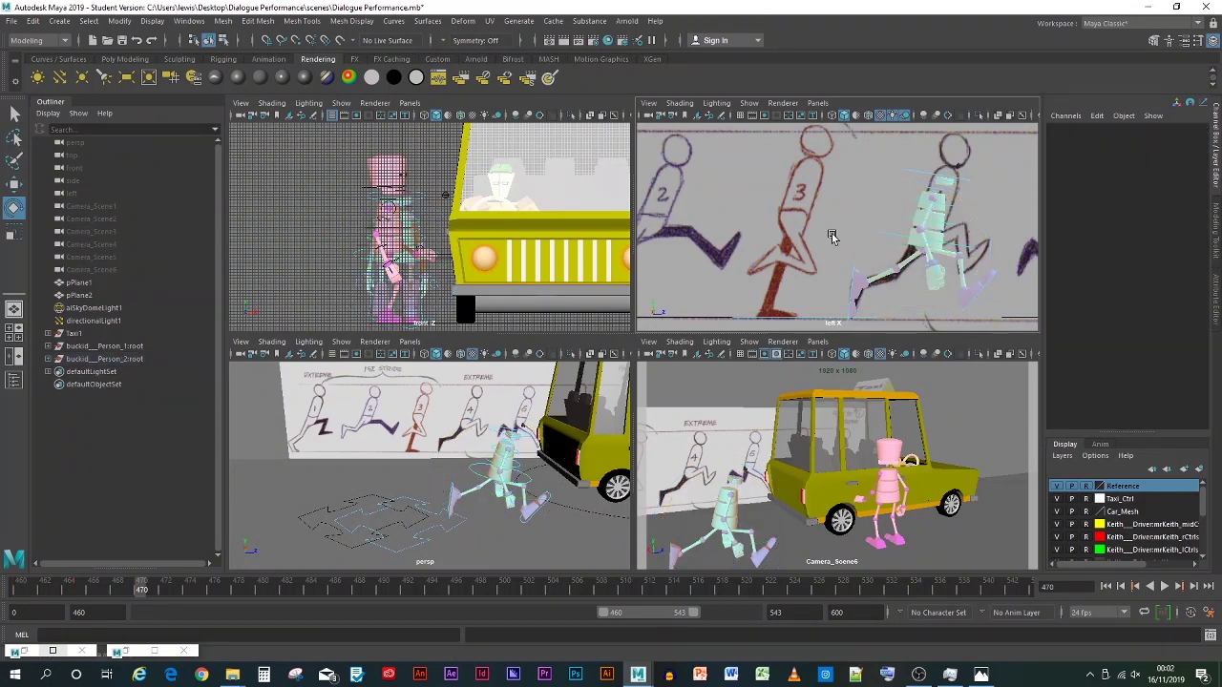
{"action": "left_click", "coordinate": [852, 292]}
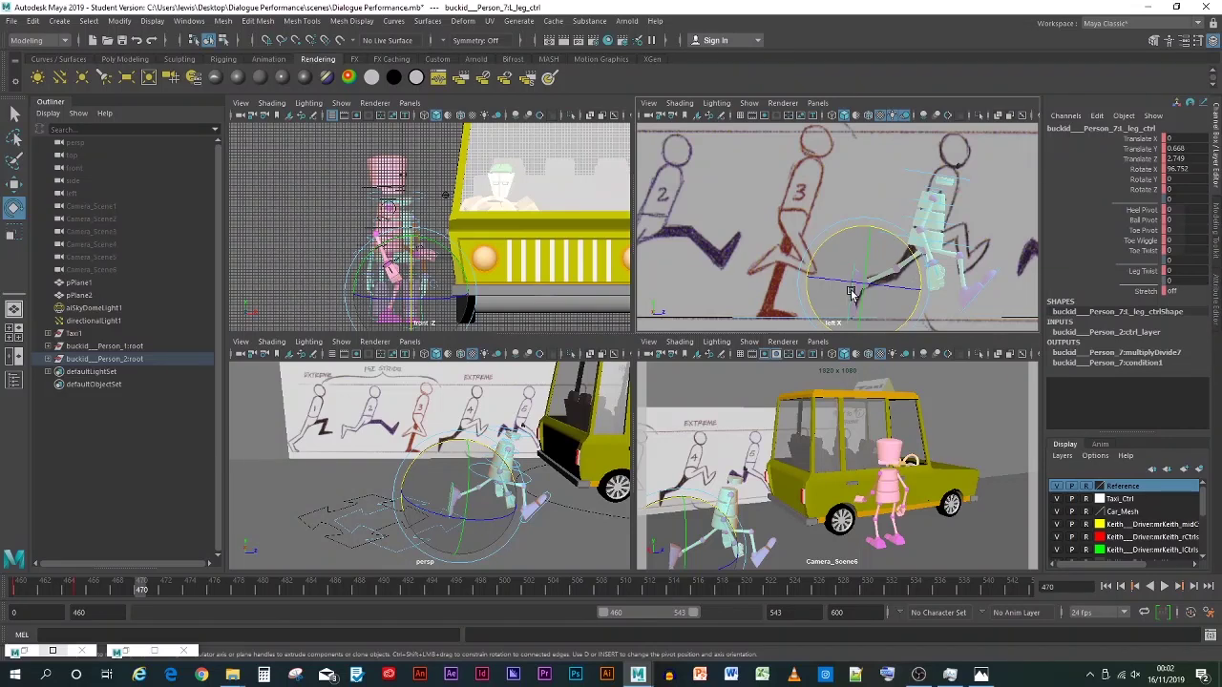
{"action": "key", "text": "s"}
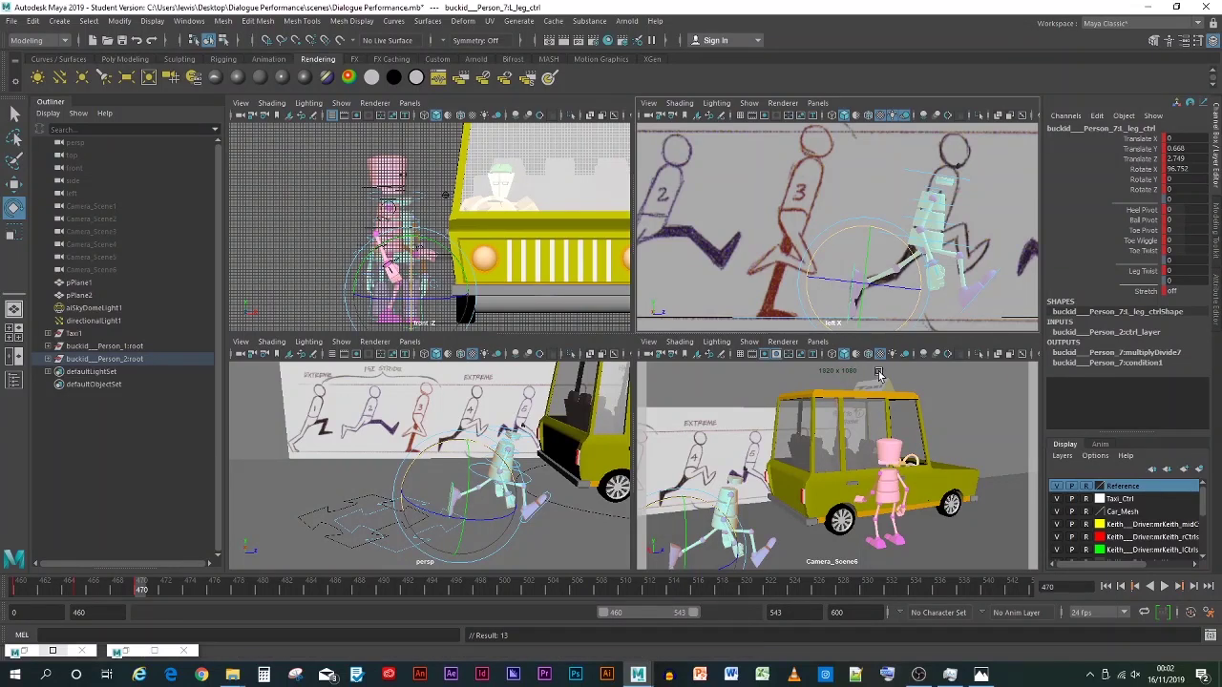
{"action": "left_click", "coordinate": [978, 294]}
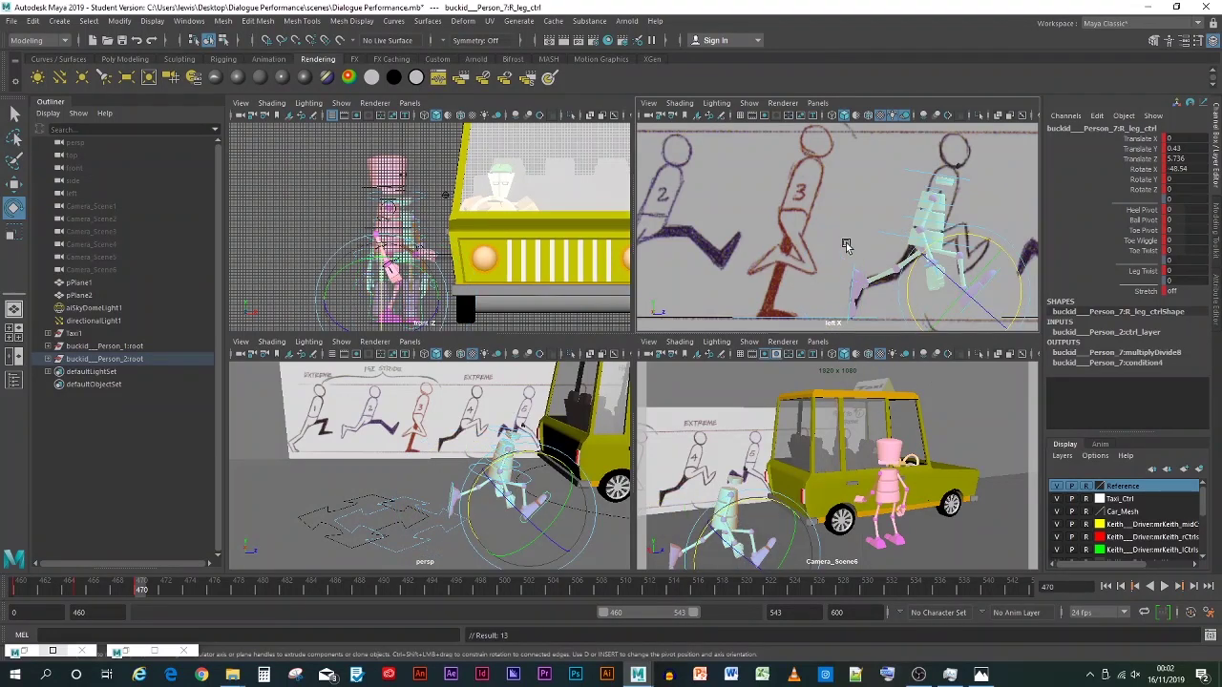
{"action": "left_click", "coordinate": [885, 236]}
{"action": "left_click", "coordinate": [845, 229]}
{"action": "key", "text": "s"}
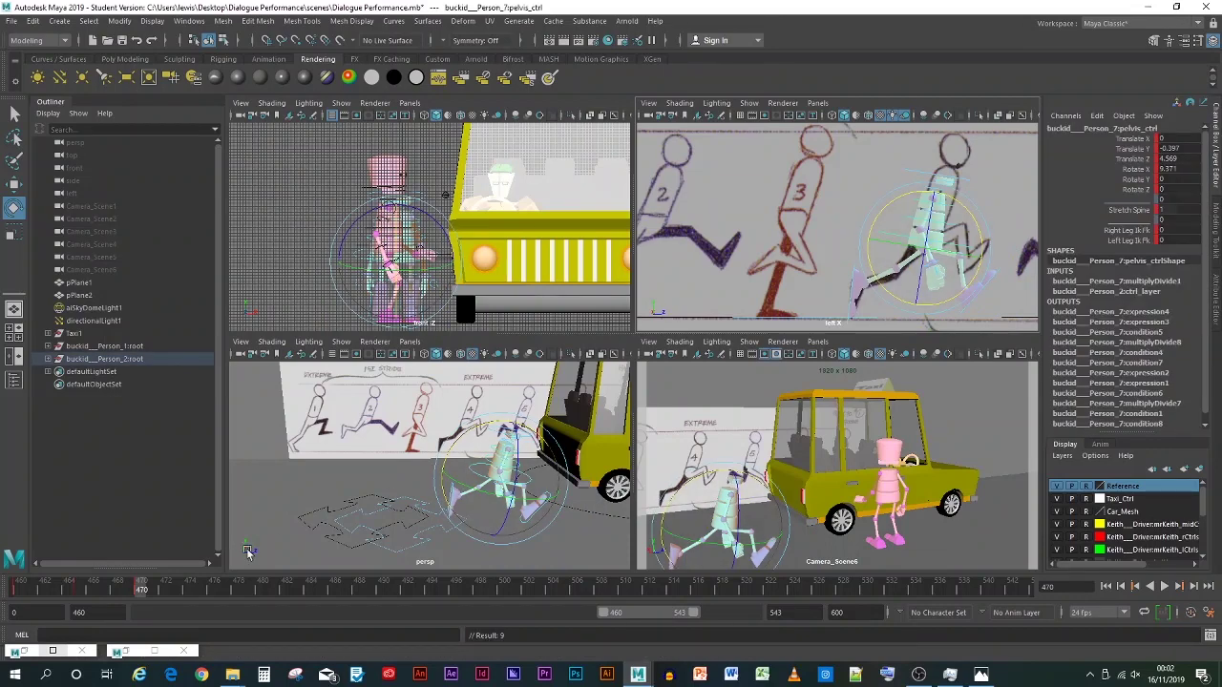
Step: Review Person_2's leg and pelvis poses at frames 465 and 470 against drawn figures 3 and 4
{"action": "left_click_drag", "start_coordinate": [112, 589], "coordinate": [87, 599]}
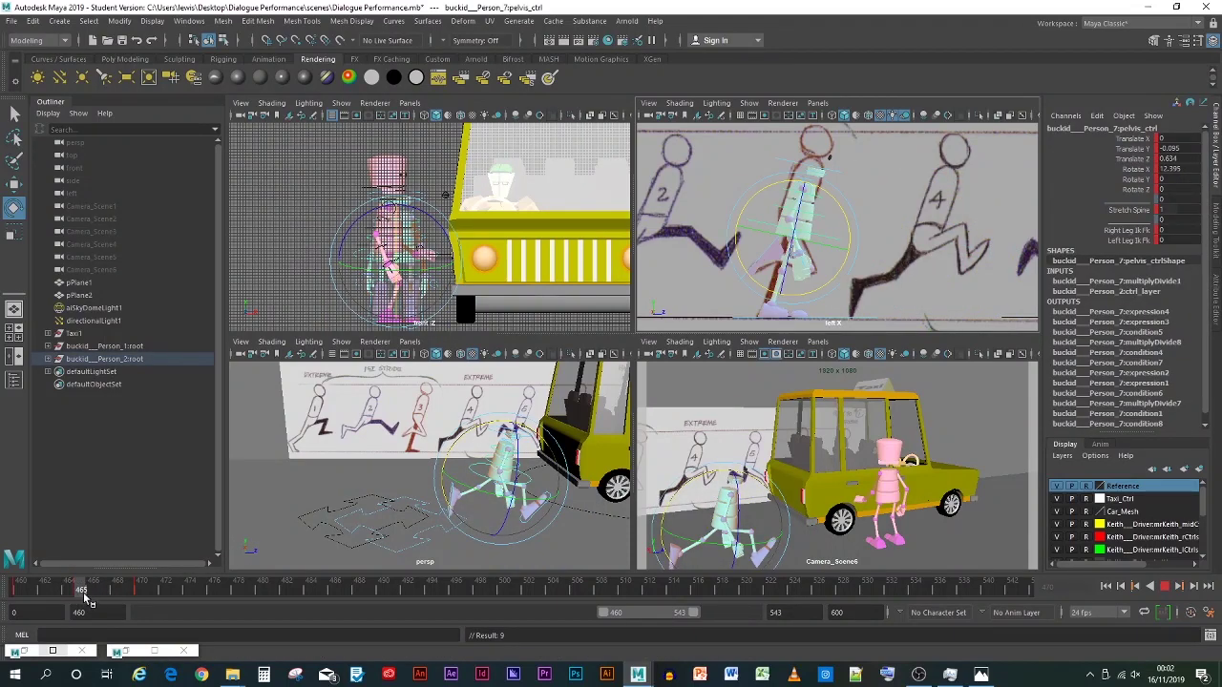
{"action": "left_click", "coordinate": [732, 304]}
{"action": "left_click", "coordinate": [753, 268]}
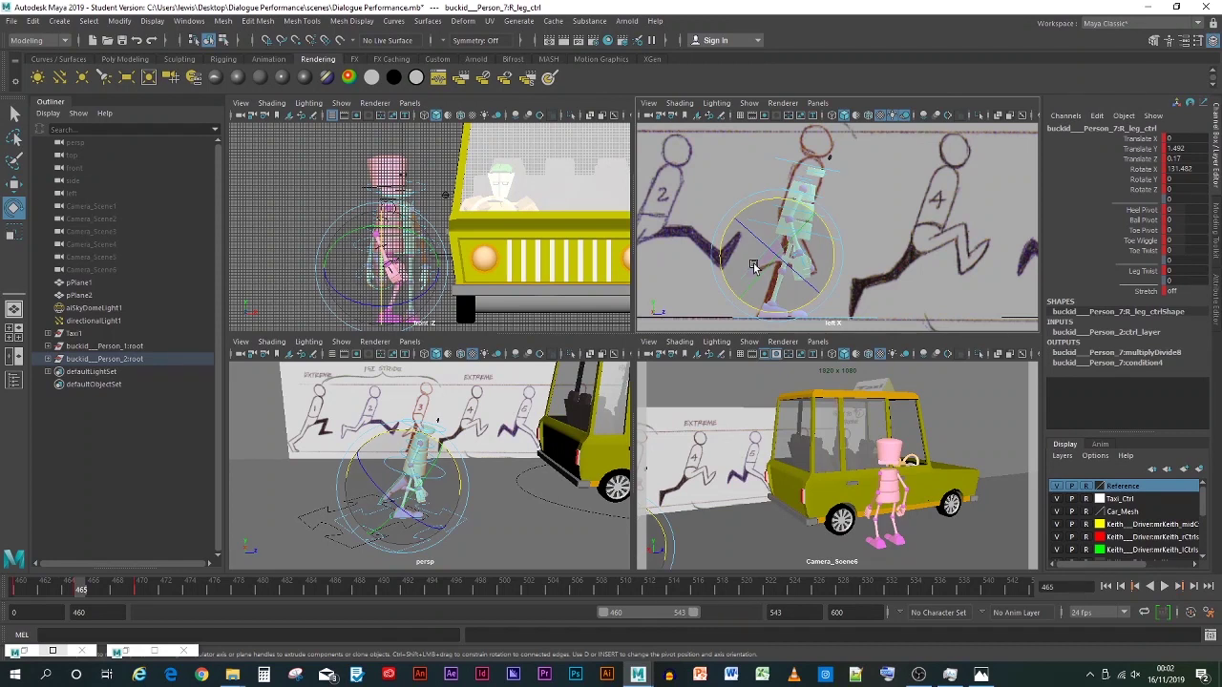
{"action": "left_click", "coordinate": [794, 317]}
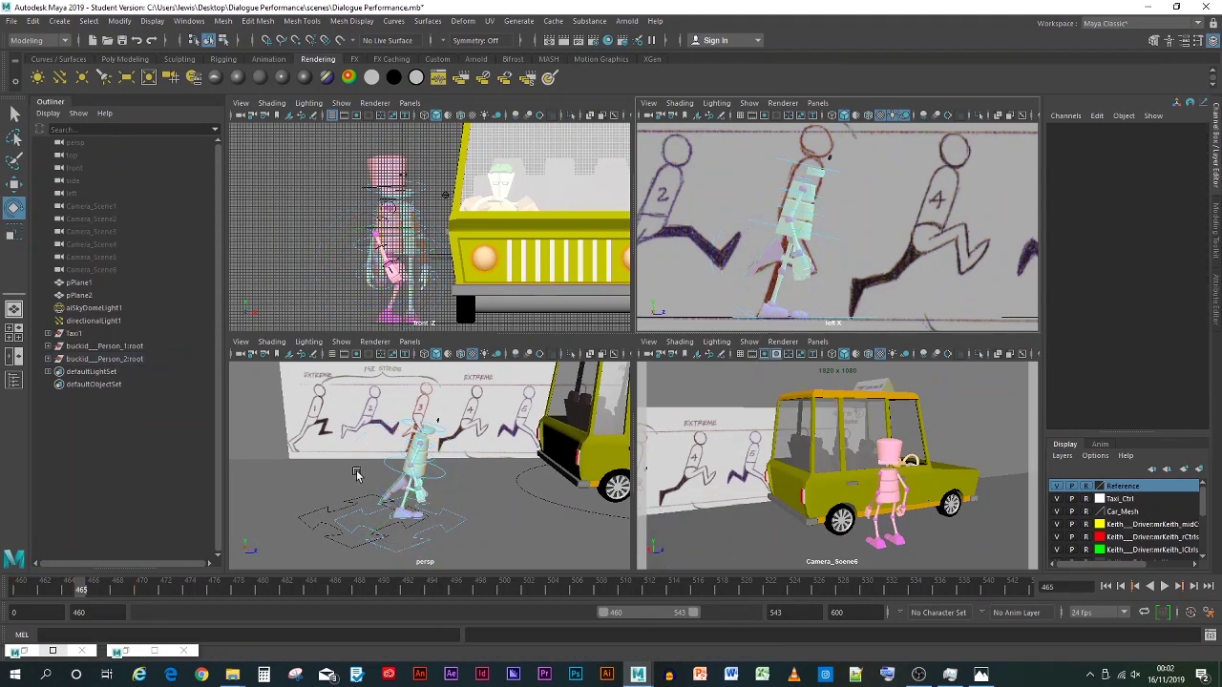
{"action": "left_click", "coordinate": [399, 521]}
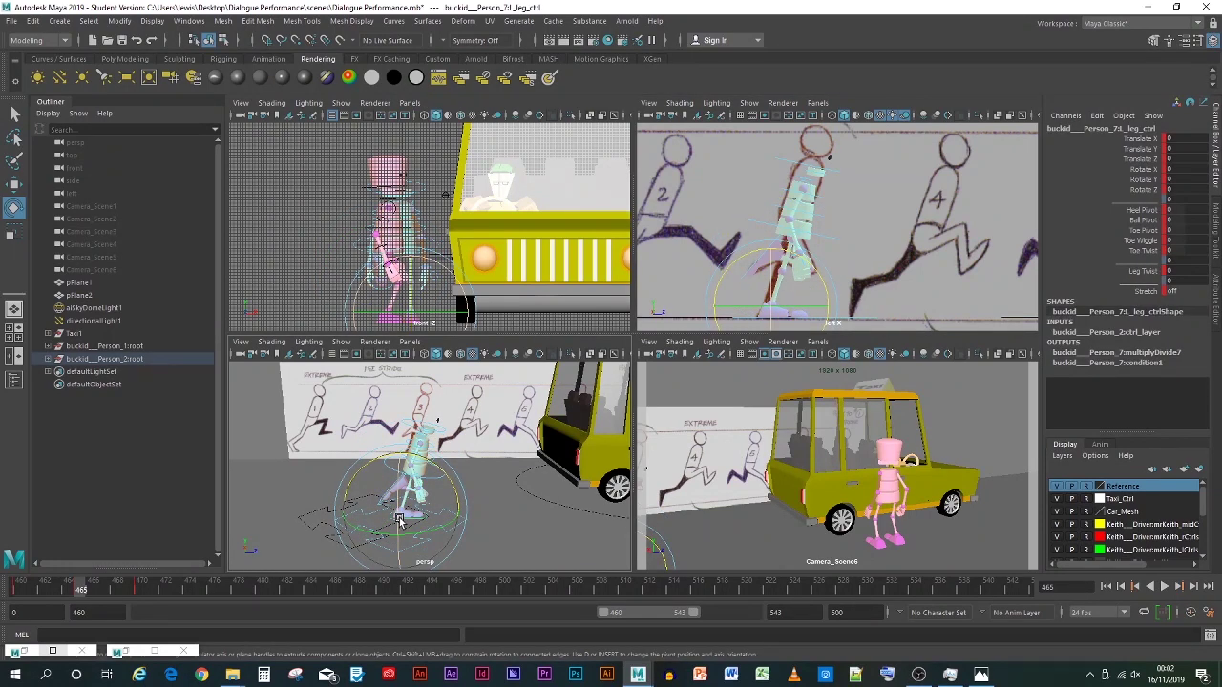
{"action": "left_click", "coordinate": [401, 463]}
{"action": "left_click_drag", "start_coordinate": [389, 476], "coordinate": [305, 456]}
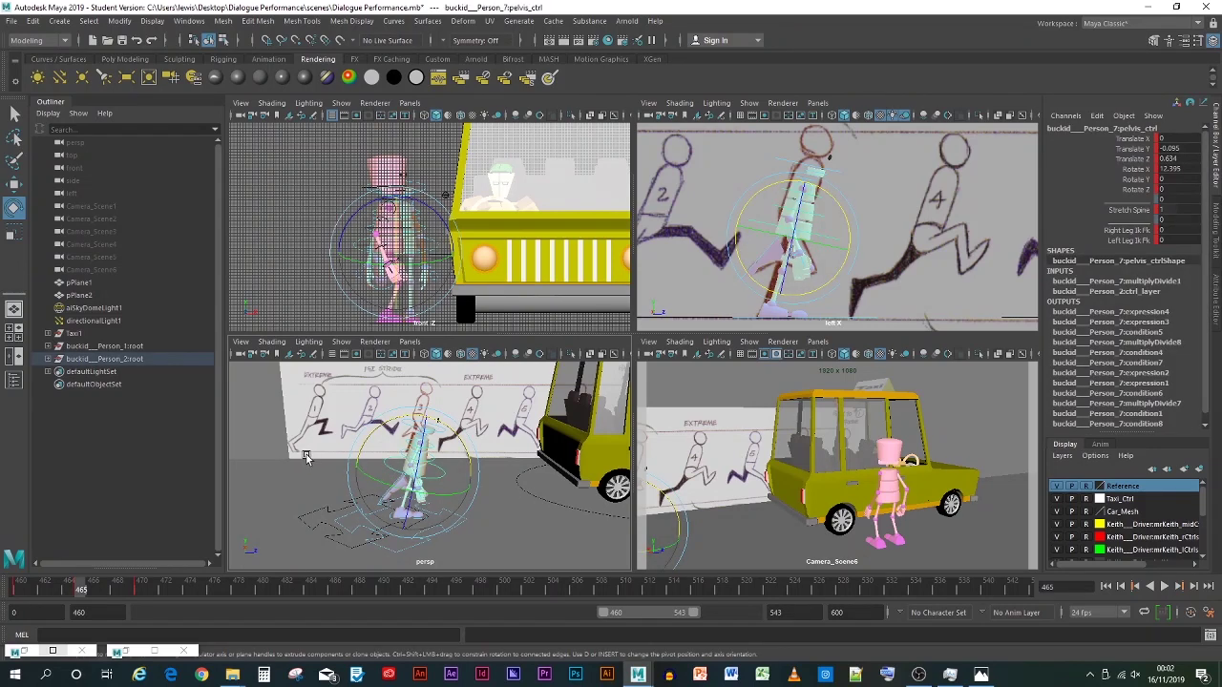
{"action": "left_click", "coordinate": [291, 468]}
{"action": "left_click", "coordinate": [395, 496]}
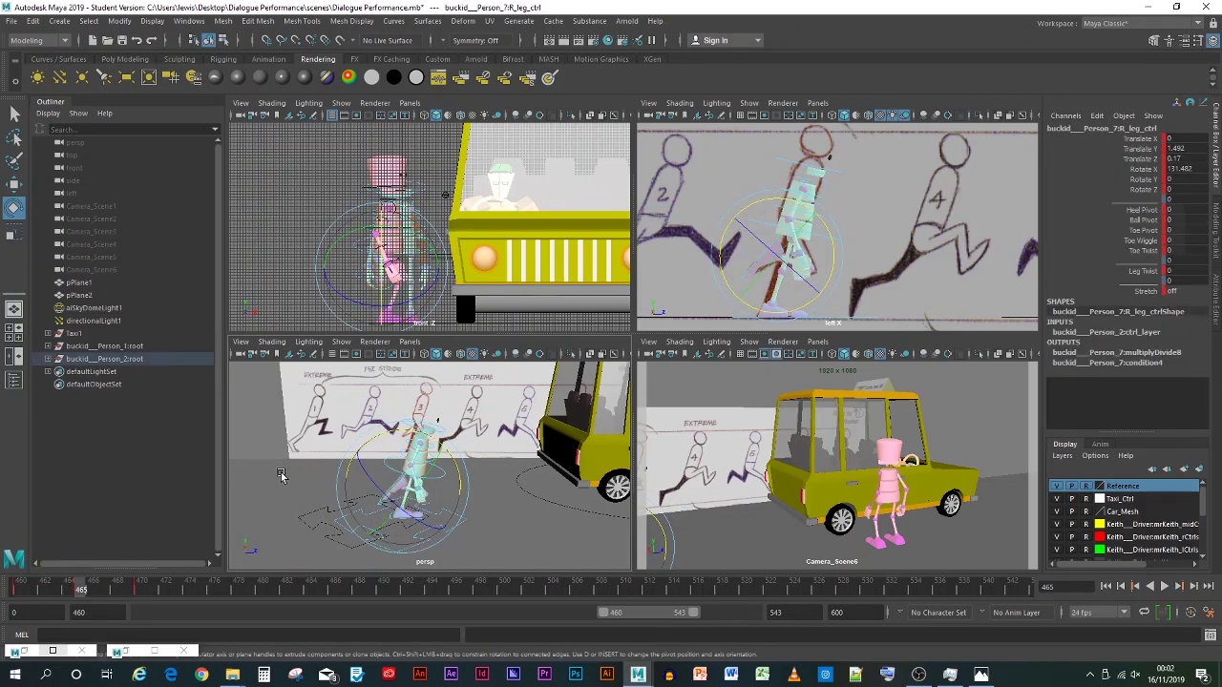
{"action": "left_click", "coordinate": [280, 475]}
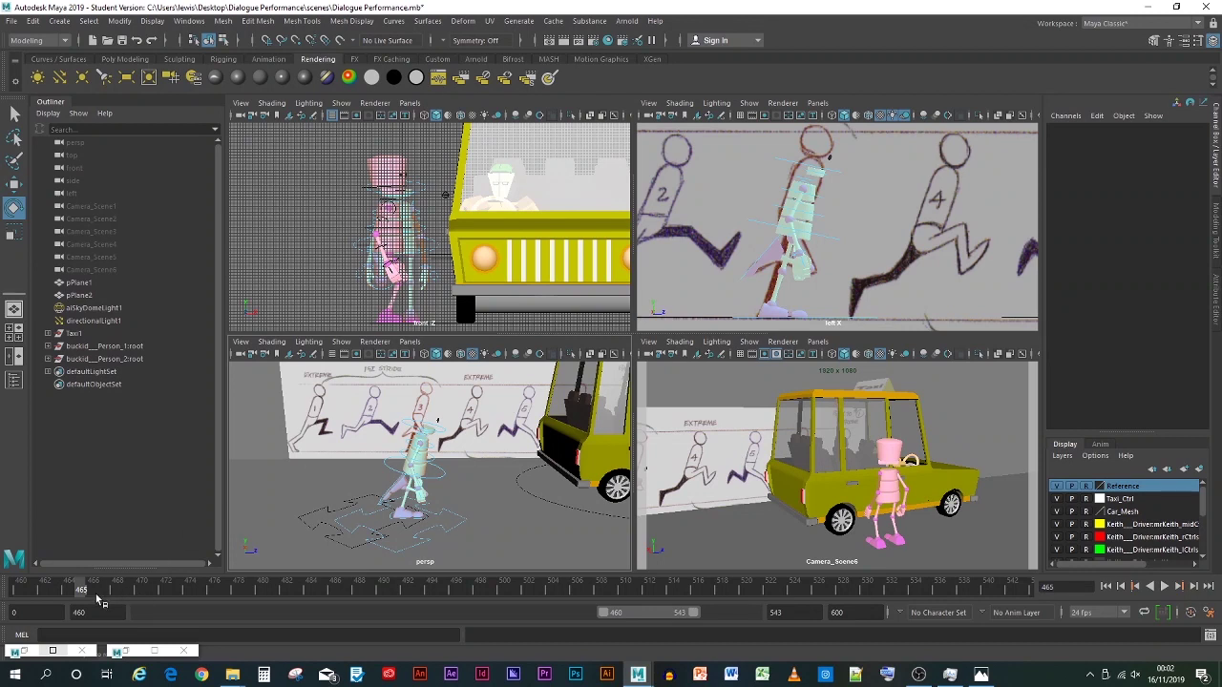
{"action": "left_click_drag", "start_coordinate": [98, 592], "coordinate": [143, 592]}
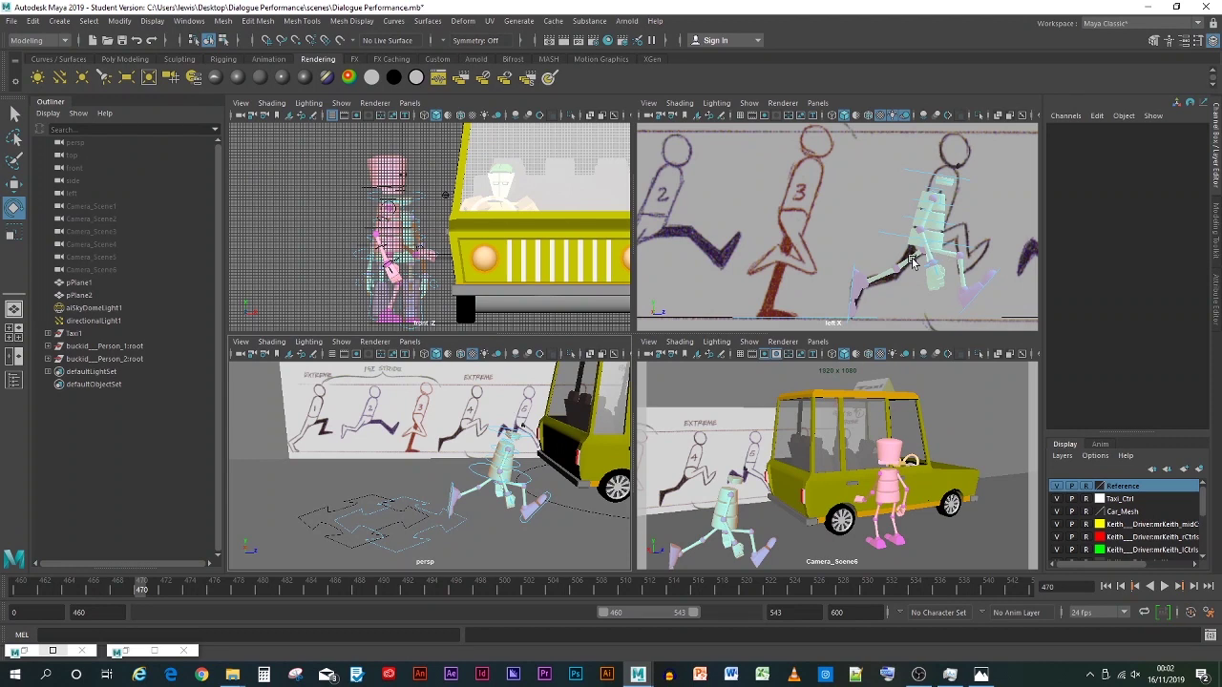
{"action": "middle_click_drag", "start_coordinate": [911, 262], "coordinate": [692, 270], "text": "alt"}
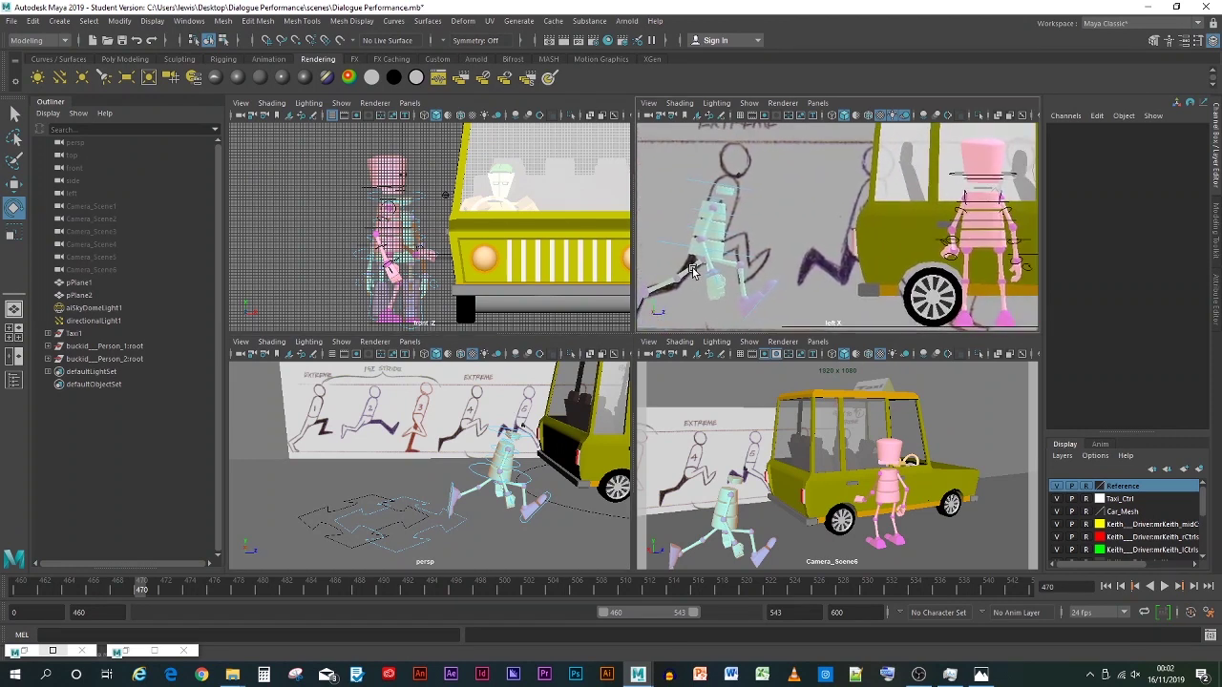
Step: At frame 460, select Person_2's pelvis control together with both leg controls
{"action": "mouse_move", "coordinate": [141, 596]}
{"action": "left_mouse_down"}
{"action": "mouse_move", "coordinate": [315, 597]}
{"action": "mouse_move", "coordinate": [5, 593]}
{"action": "left_mouse_up"}
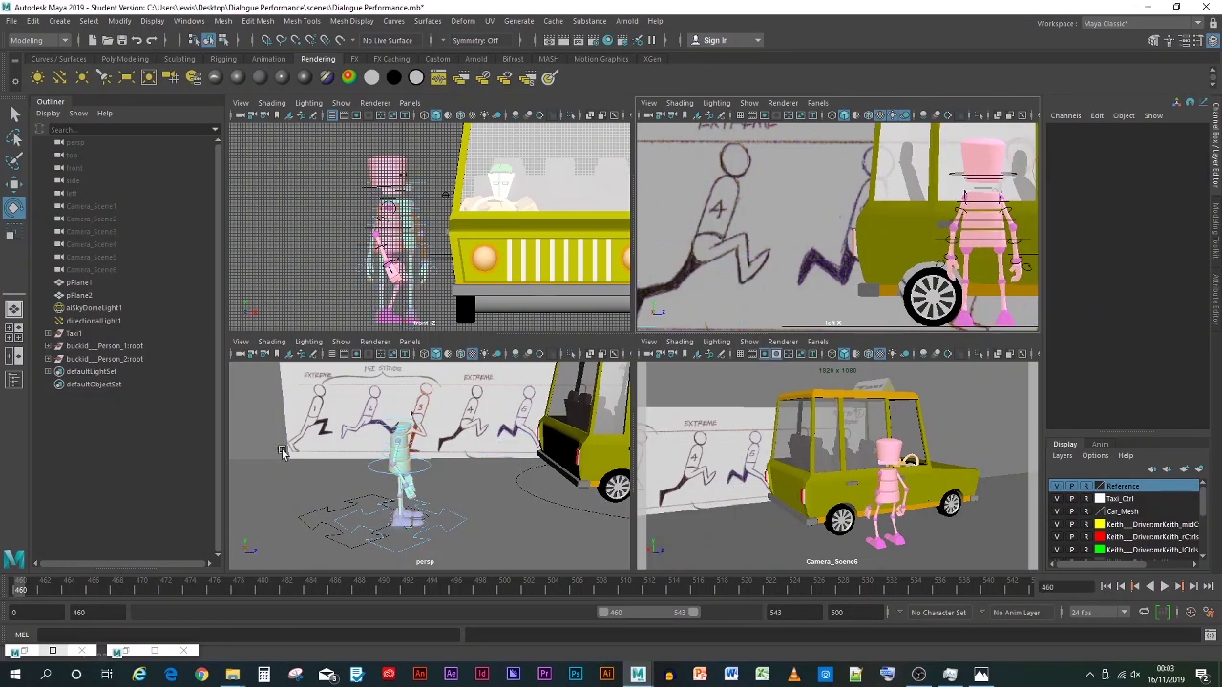
{"action": "left_click_drag", "start_coordinate": [331, 397], "coordinate": [369, 525]}
{"action": "left_click", "coordinate": [367, 521]}
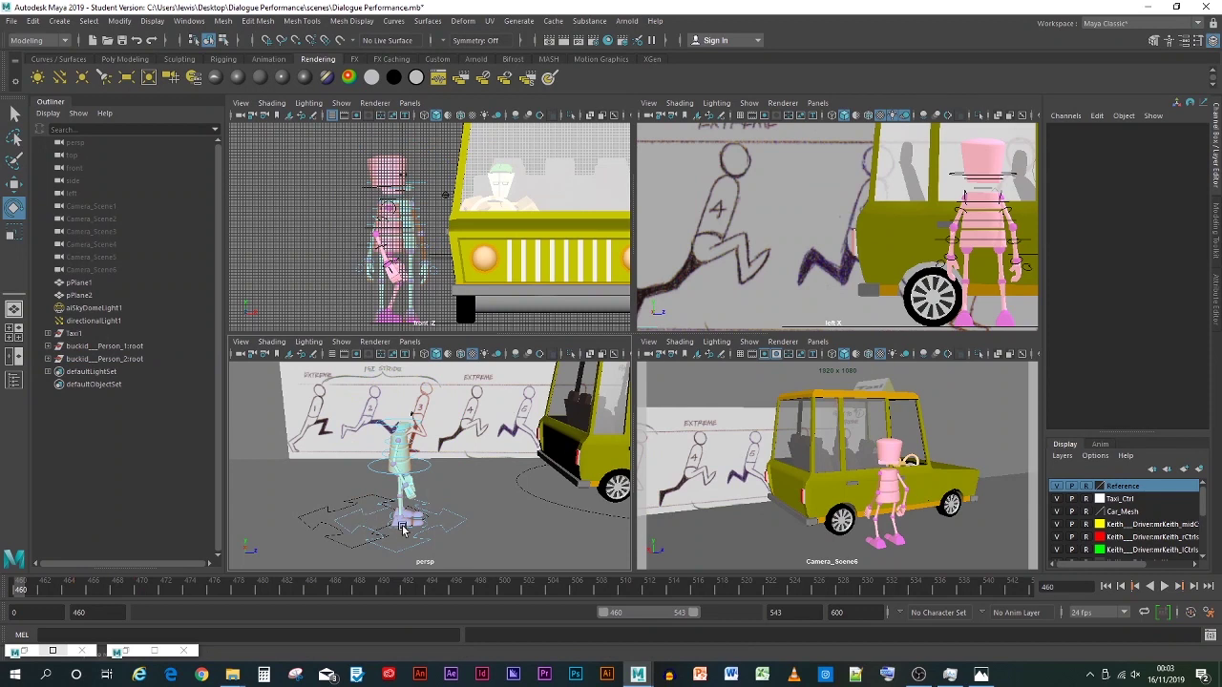
{"action": "left_click", "coordinate": [402, 533]}
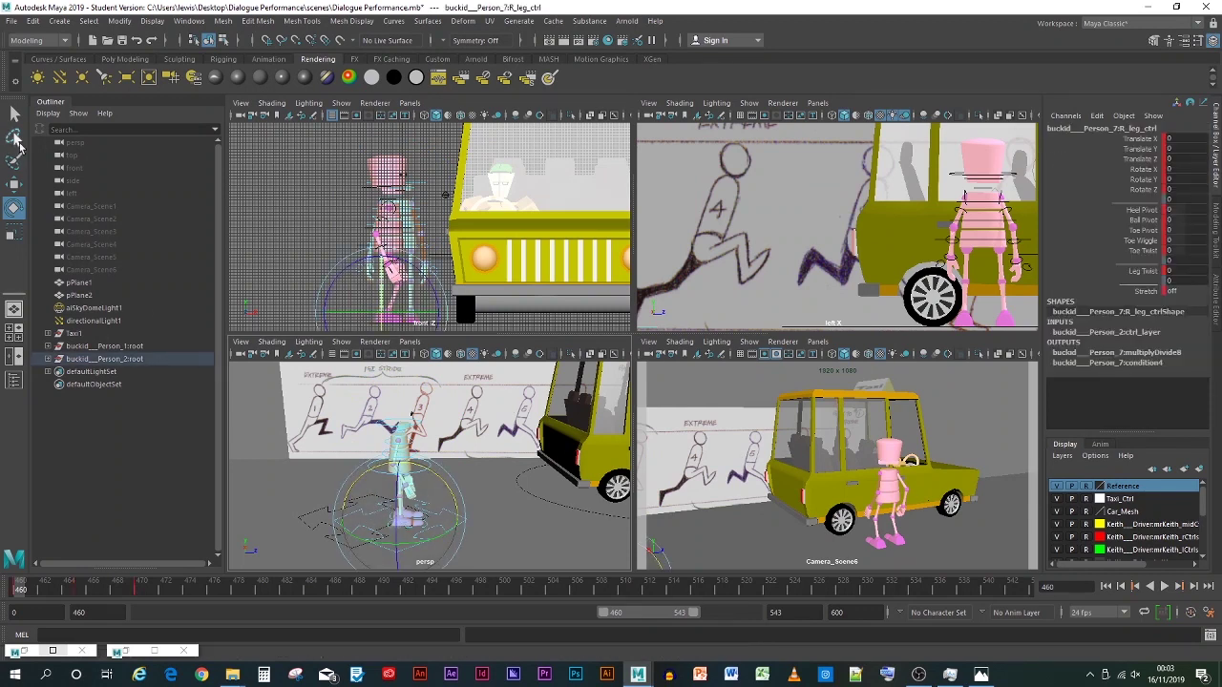
{"action": "left_click", "coordinate": [15, 115]}
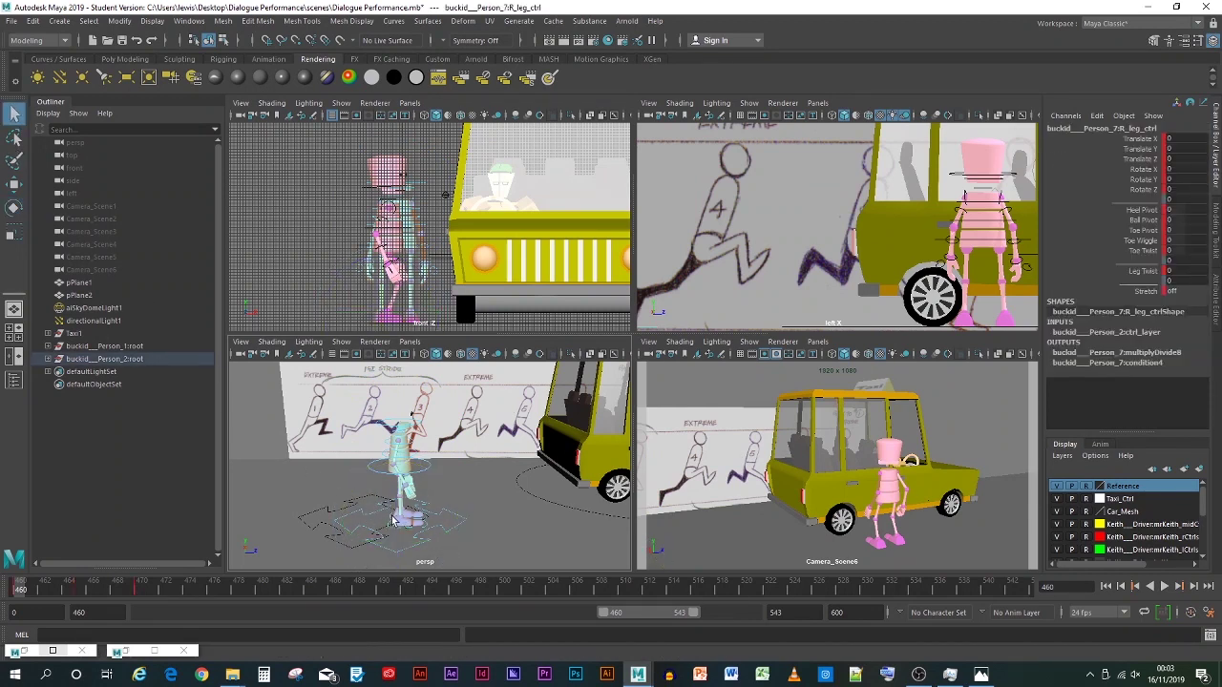
{"action": "left_click", "coordinate": [347, 516]}
{"action": "left_click", "coordinate": [378, 476]}
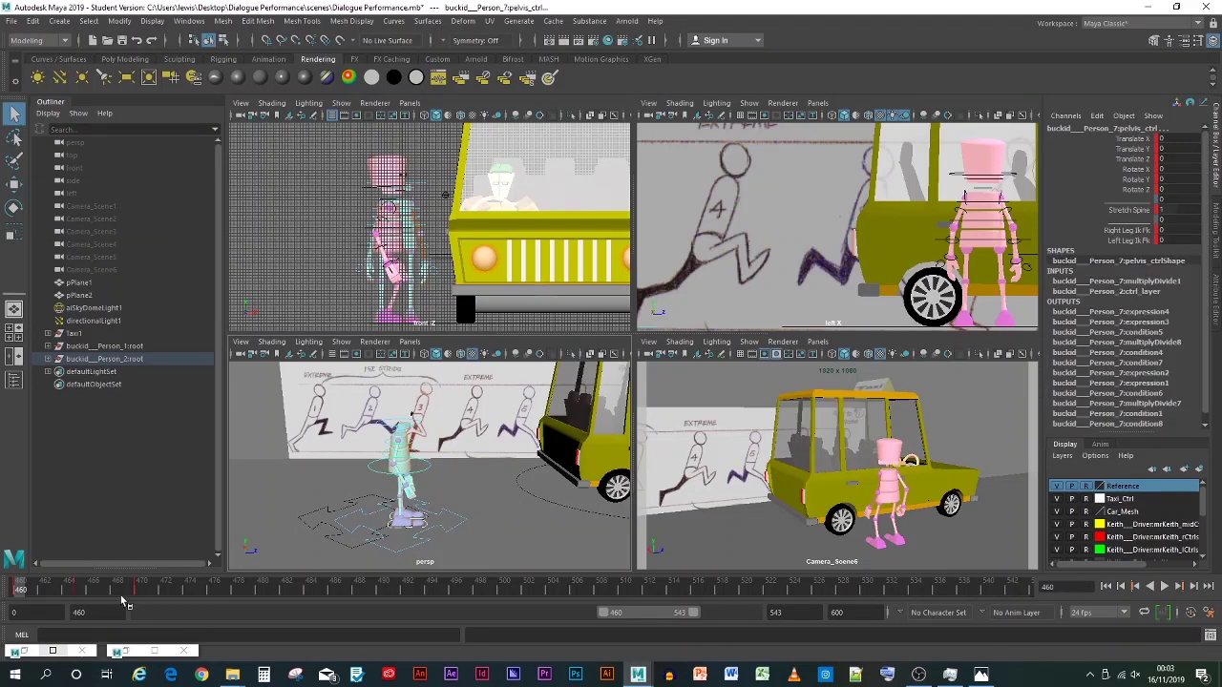
Step: Shift the selected controls' run keys from frames 460–470 so that they start at frame 475
{"action": "mouse_move", "coordinate": [148, 589]}
{"action": "left_mouse_down", "text": "shift"}
{"action": "mouse_move", "coordinate": [19, 587]}
{"action": "mouse_move", "coordinate": [164, 588]}
{"action": "left_mouse_up", "text": "shift"}
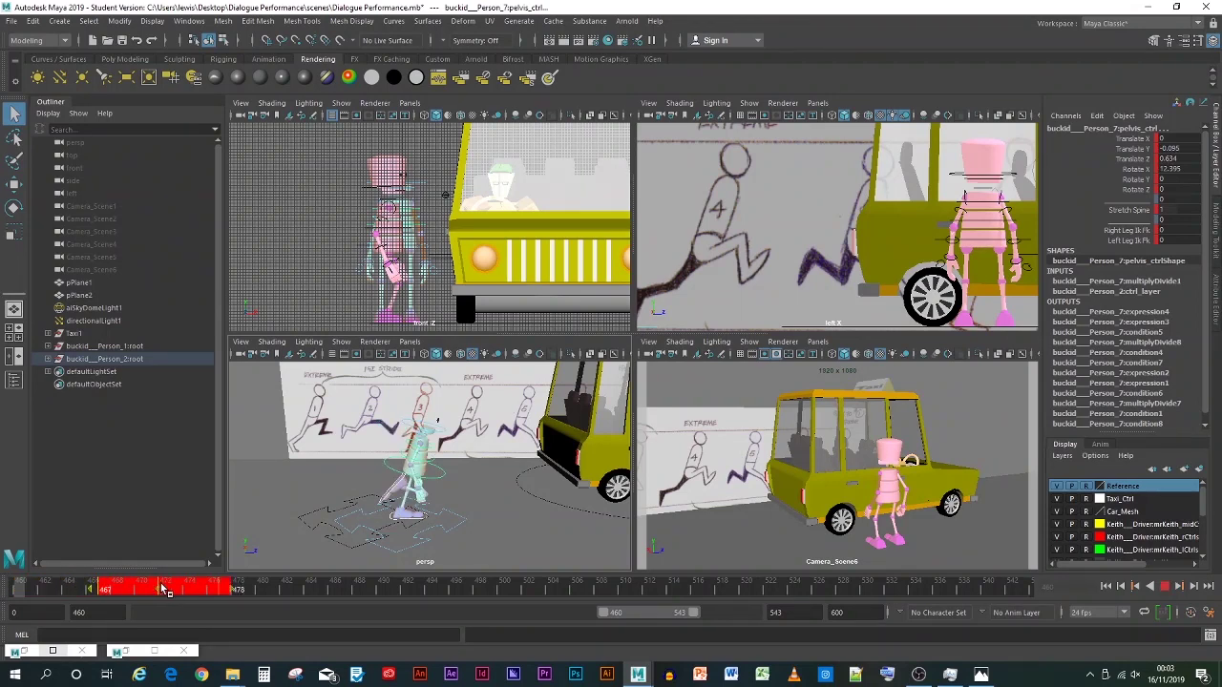
{"action": "scroll", "coordinate": [537, 474], "scroll_direction": "down", "scroll_amount": 3}
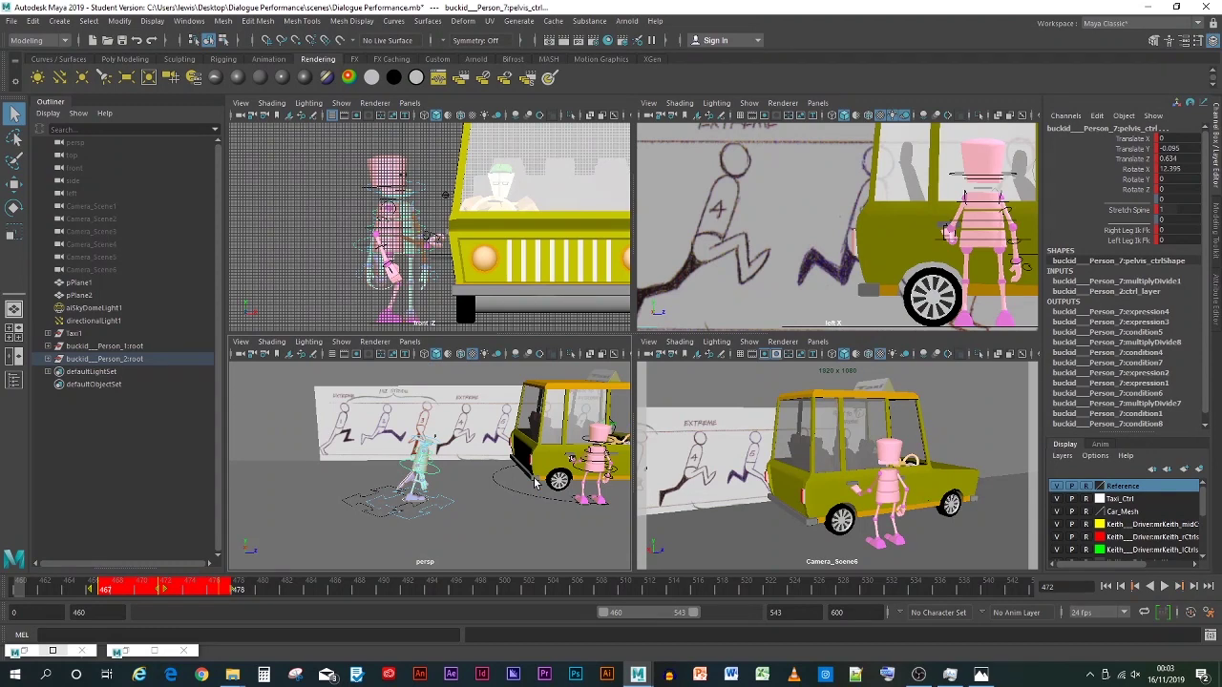
{"action": "middle_click_drag", "start_coordinate": [536, 484], "coordinate": [497, 486], "text": "alt"}
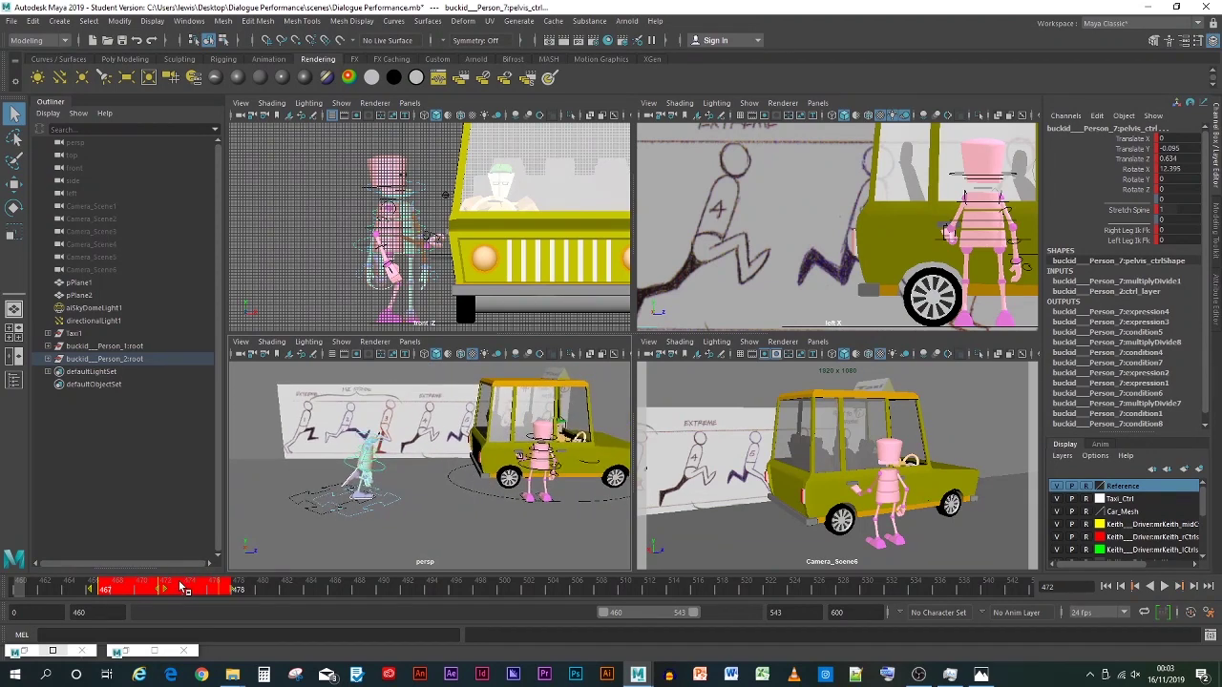
{"action": "left_click_drag", "start_coordinate": [184, 589], "coordinate": [275, 589]}
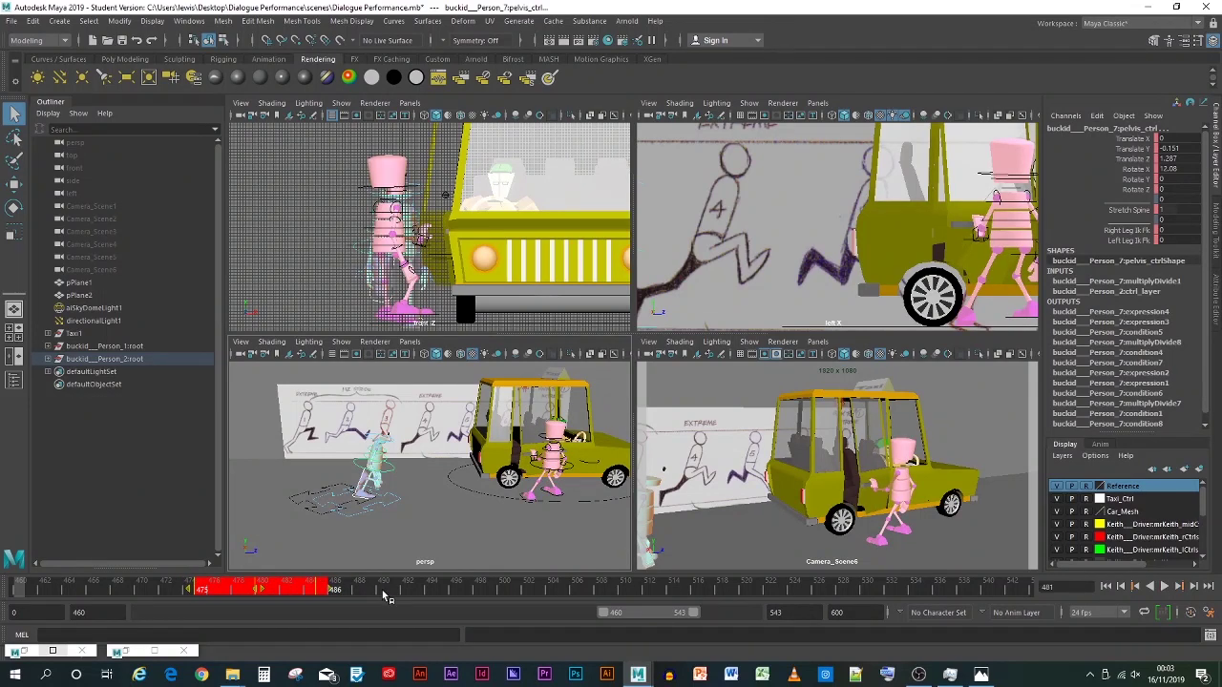
Step: Check the run timing against the other character, then move the selected controls' keys earlier to start at frame 471
{"action": "left_click_drag", "start_coordinate": [325, 590], "coordinate": [288, 591]}
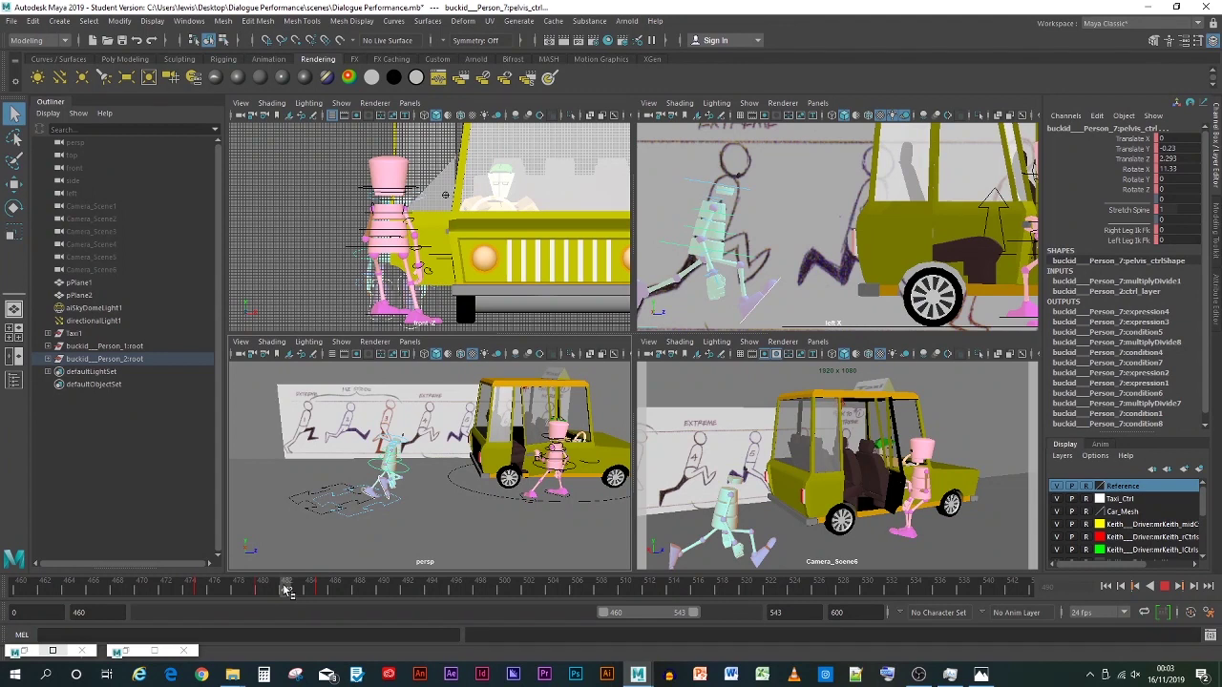
{"action": "left_click_drag", "start_coordinate": [285, 590], "coordinate": [284, 590]}
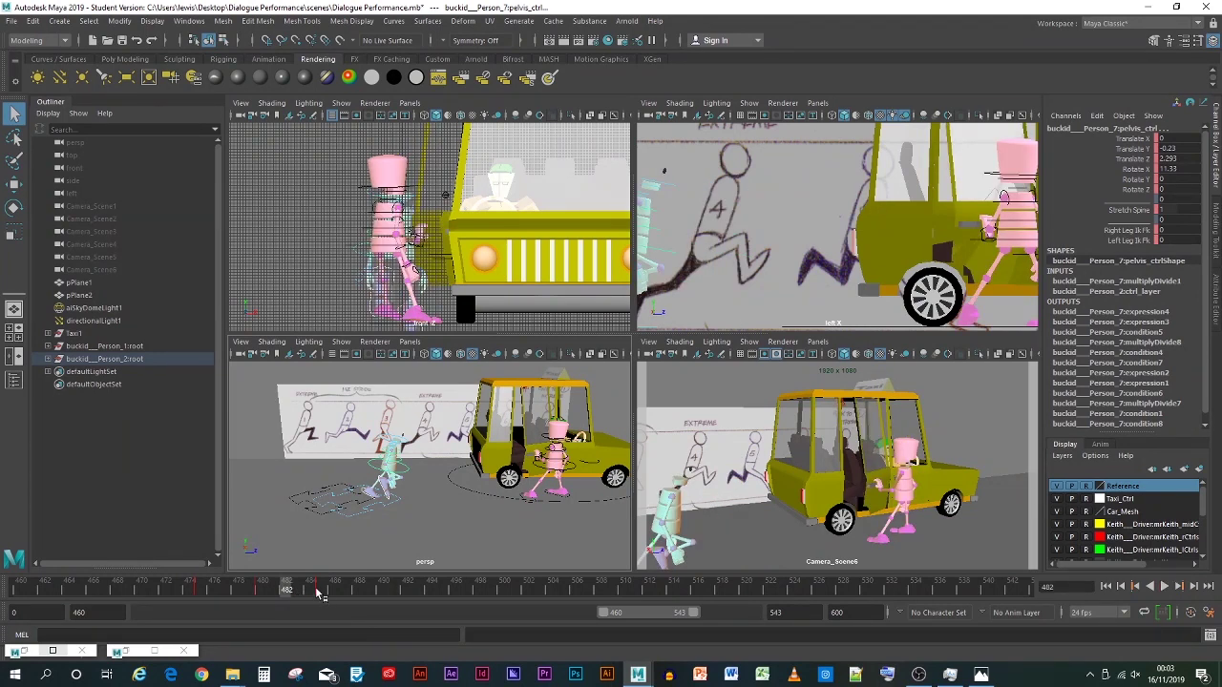
{"action": "left_click", "coordinate": [320, 592]}
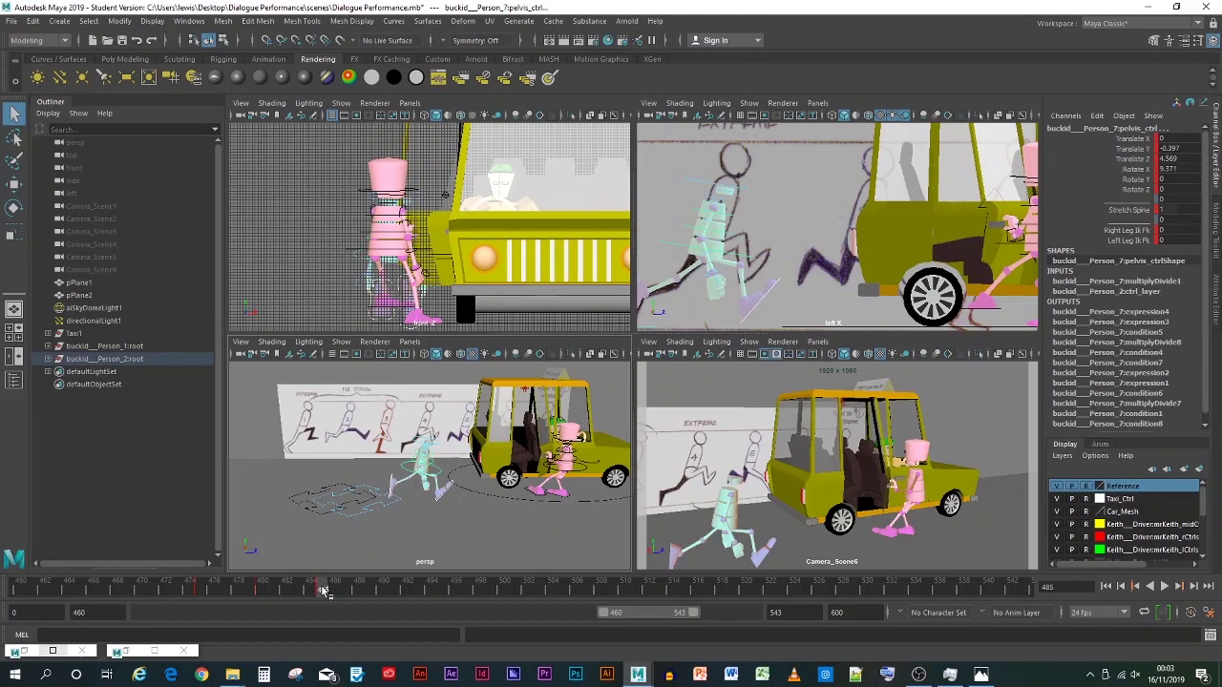
{"action": "left_click_drag", "start_coordinate": [322, 591], "coordinate": [197, 592], "text": "shift"}
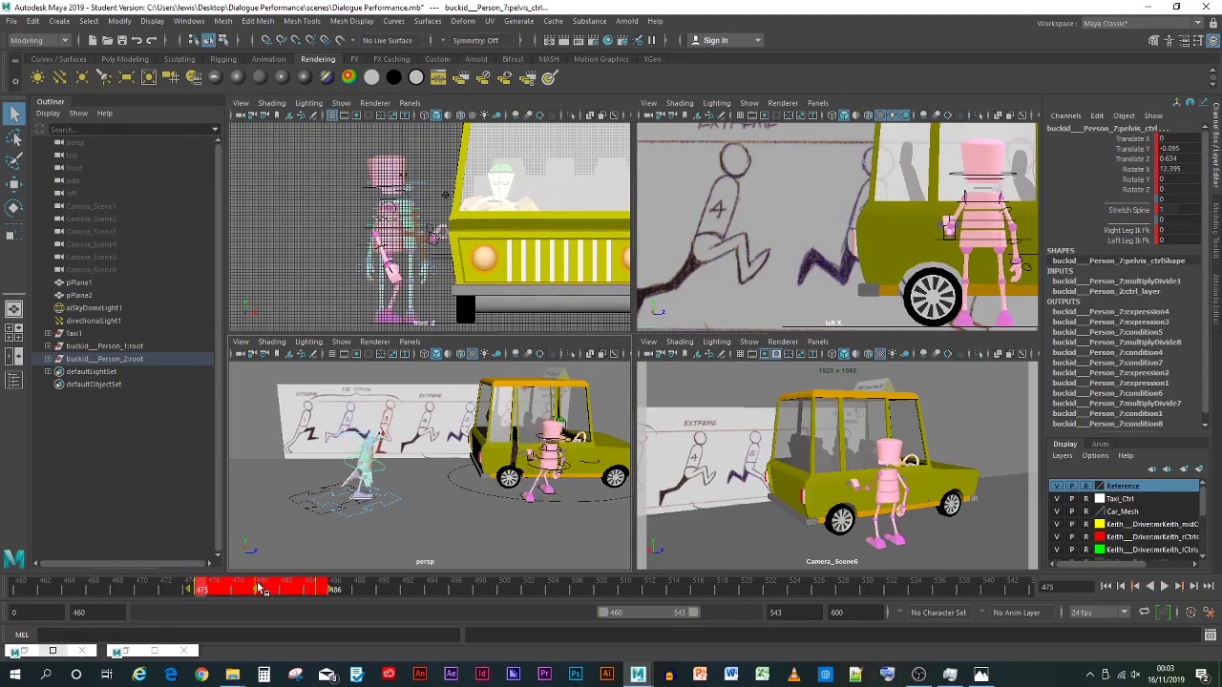
{"action": "left_click_drag", "start_coordinate": [257, 589], "coordinate": [223, 588]}
{"action": "left_click", "coordinate": [315, 589]}
{"action": "key", "text": "alt+v"}
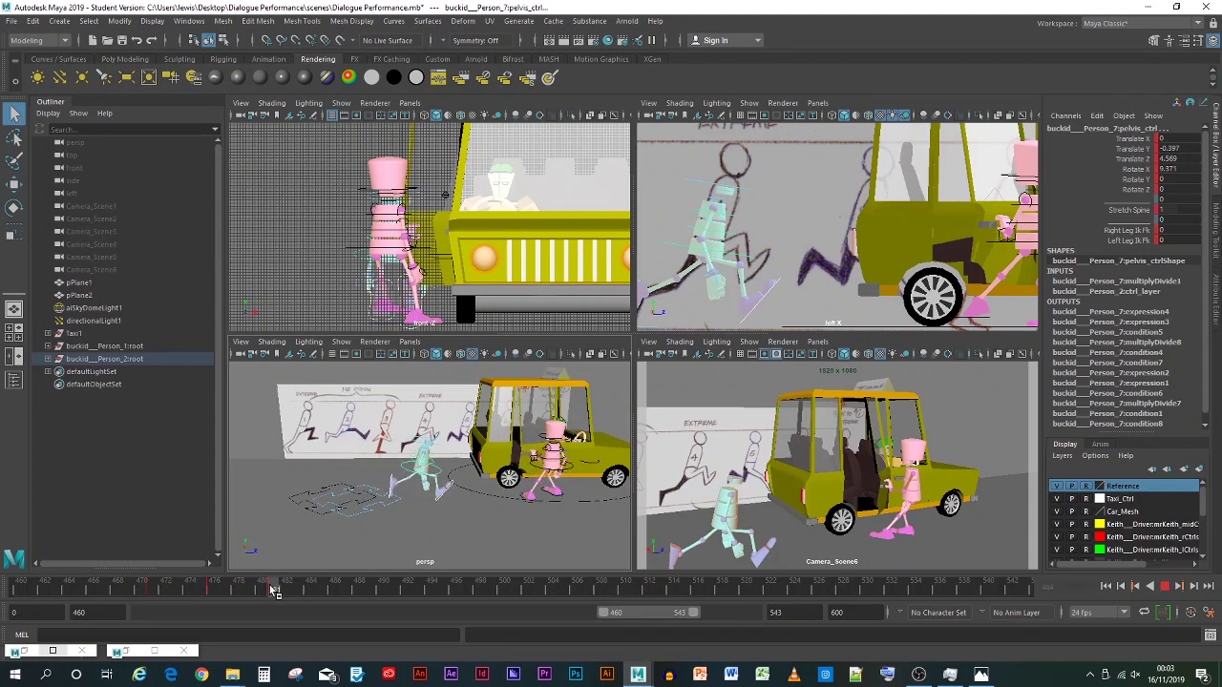
Step: Set the playback range to start at frame 471 and save the scene
{"action": "left_click", "coordinate": [274, 590]}
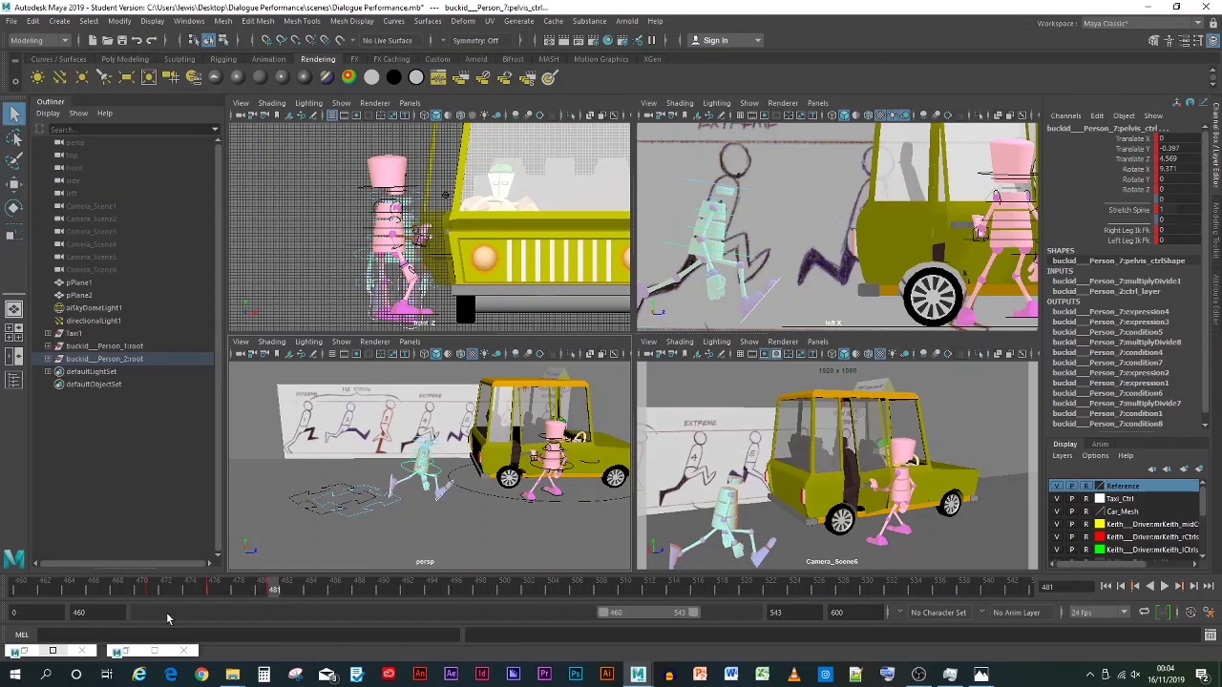
{"action": "left_click", "coordinate": [153, 589]}
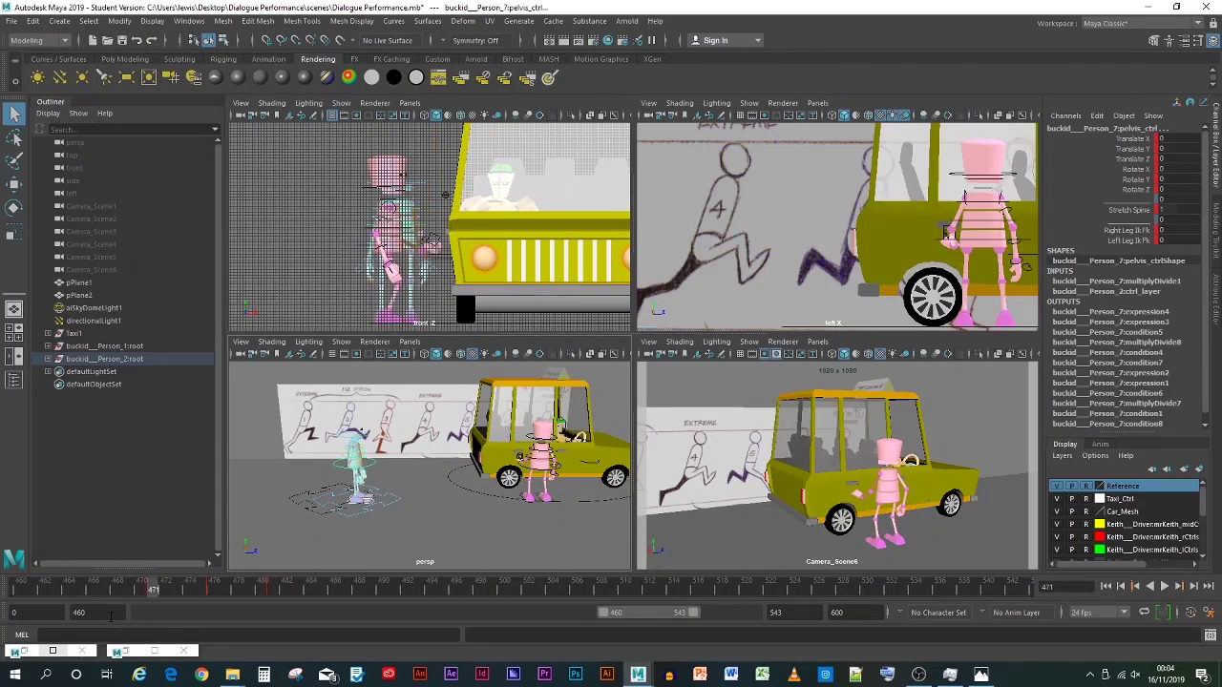
{"action": "double_click", "coordinate": [110, 616]}
{"action": "type", "text": "471"}
{"action": "key", "text": "Return"}
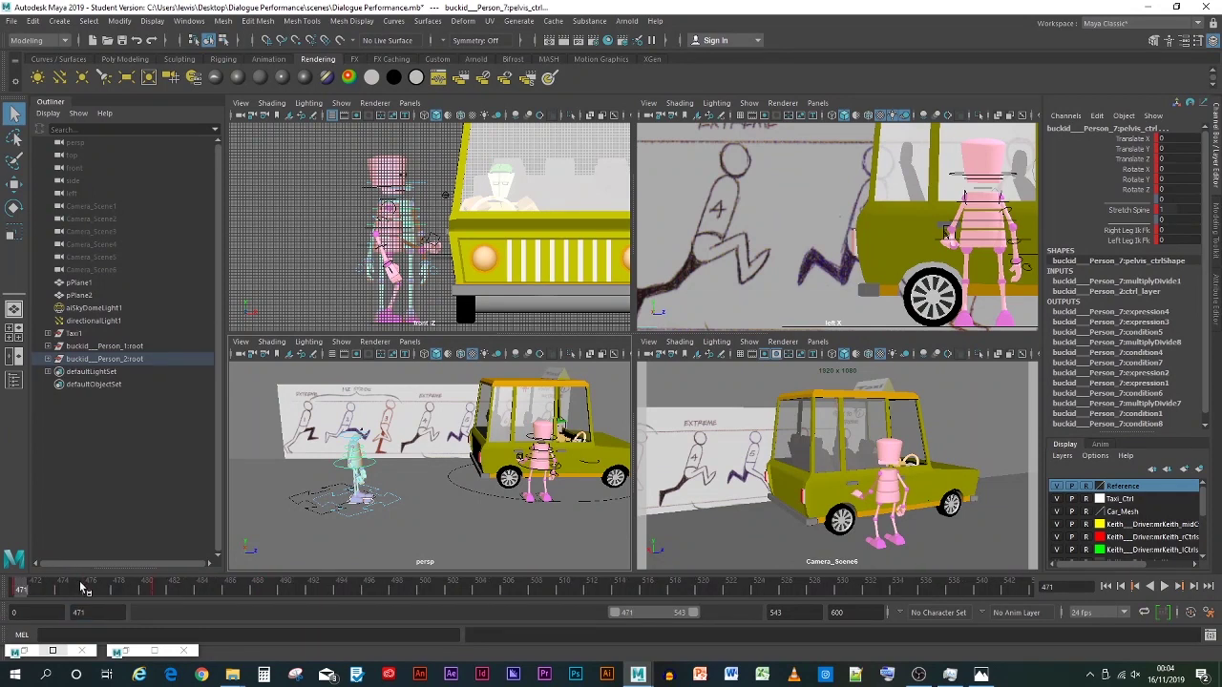
{"action": "key", "text": "ctrl+s"}
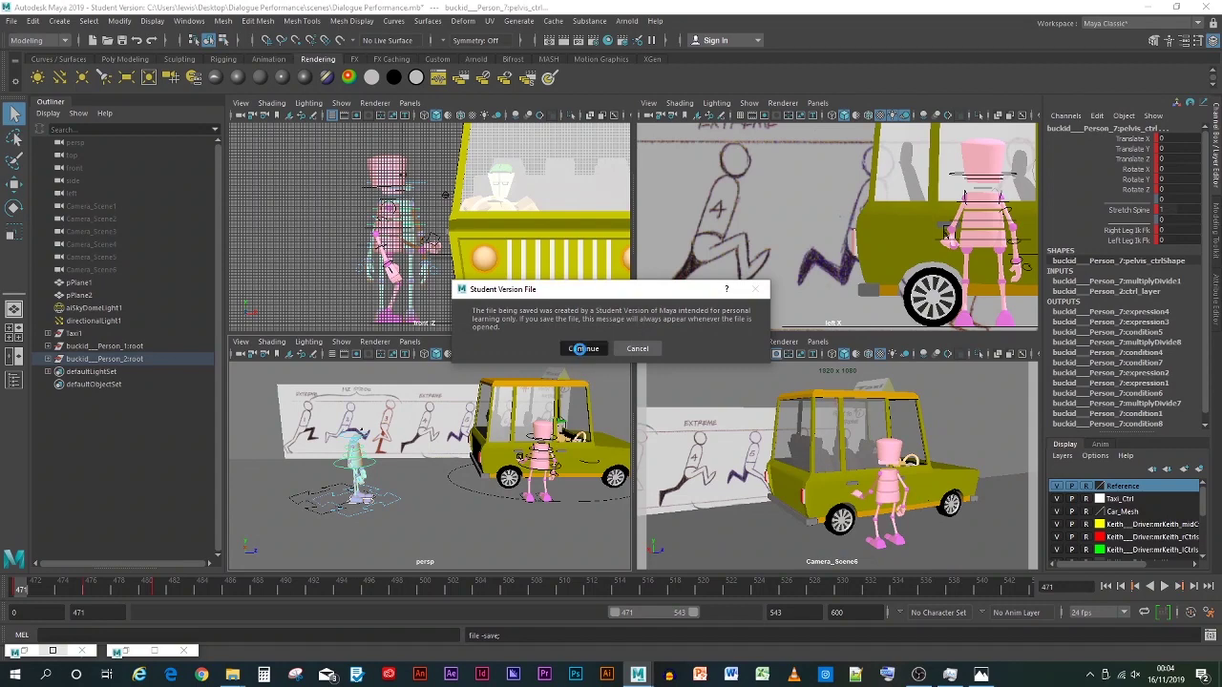